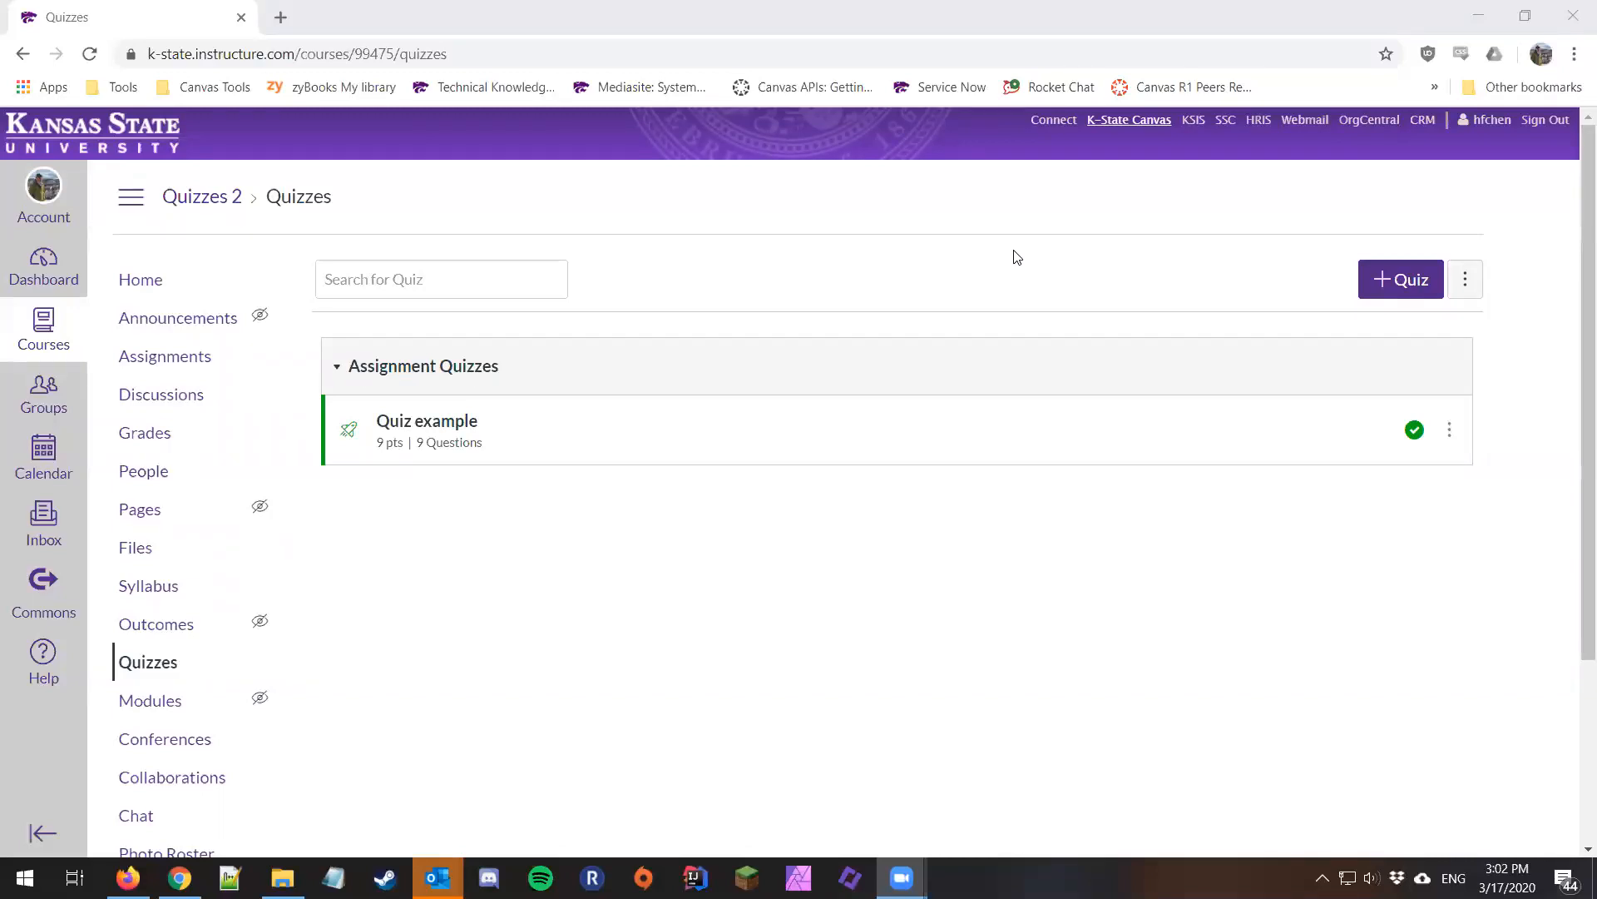
Open the Quiz example quiz for editing.
{"action": "left_click", "coordinate": [453, 424]}
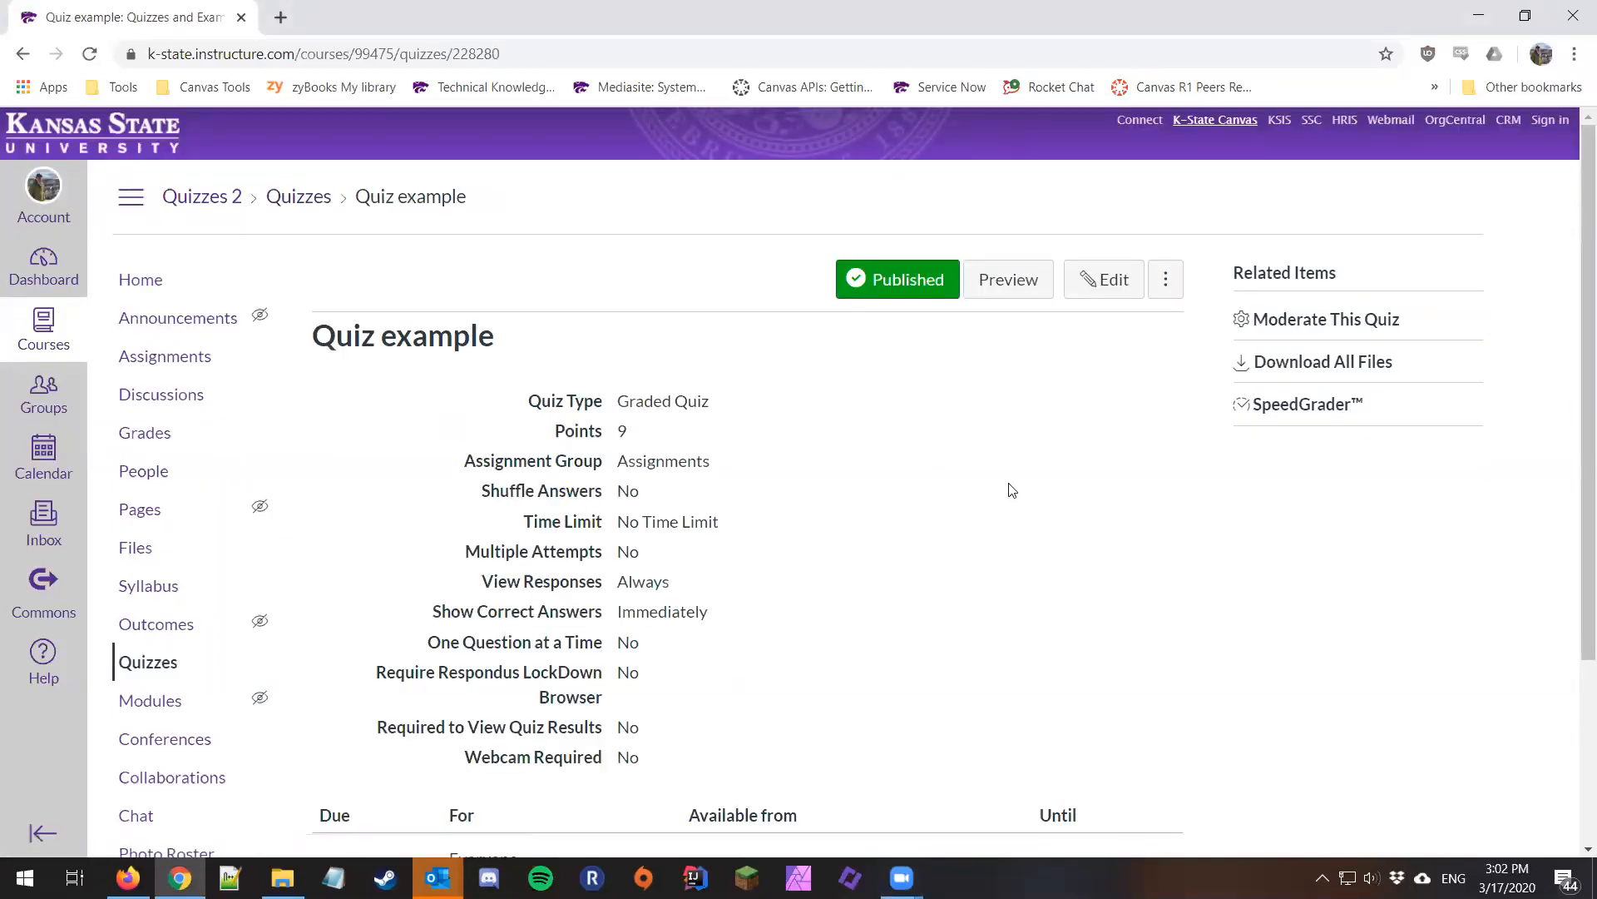
{"action": "left_click", "coordinate": [1088, 284]}
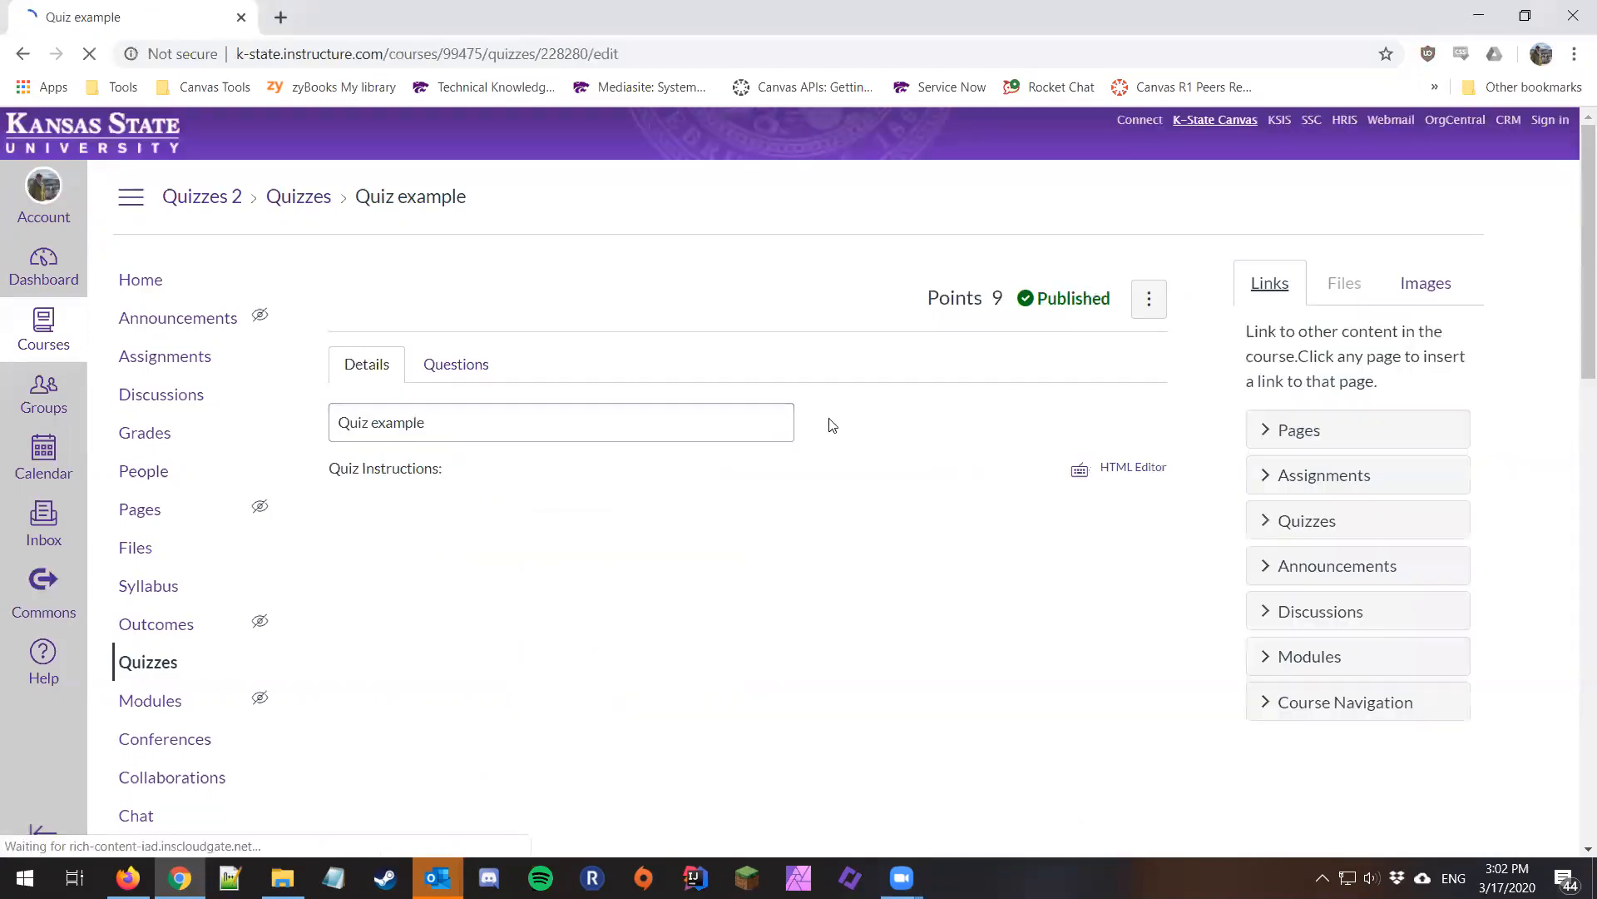
{"action": "scroll", "coordinate": [832, 426], "scroll_direction": "down", "scroll_amount": 2}
{"action": "left_click", "coordinate": [902, 877]}
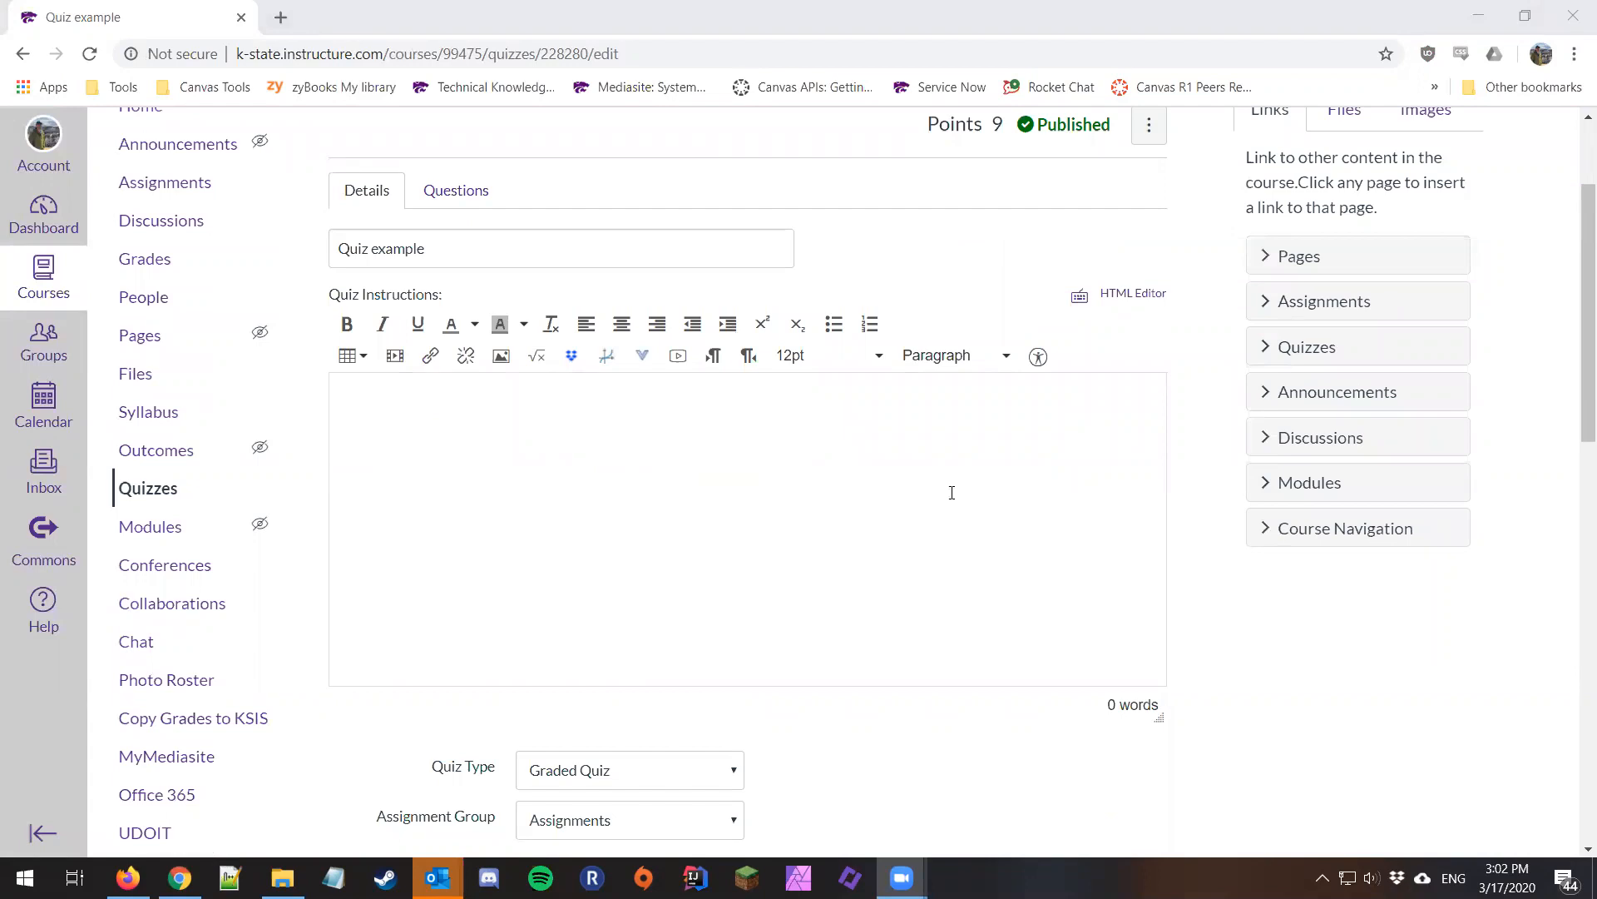
Examine the title and instructions areas in the details of Quiz example.
{"action": "left_click", "coordinate": [595, 596]}
{"action": "scroll", "coordinate": [596, 595], "scroll_direction": "down", "scroll_amount": 1}
{"action": "scroll", "coordinate": [596, 598], "scroll_direction": "up", "scroll_amount": 1}
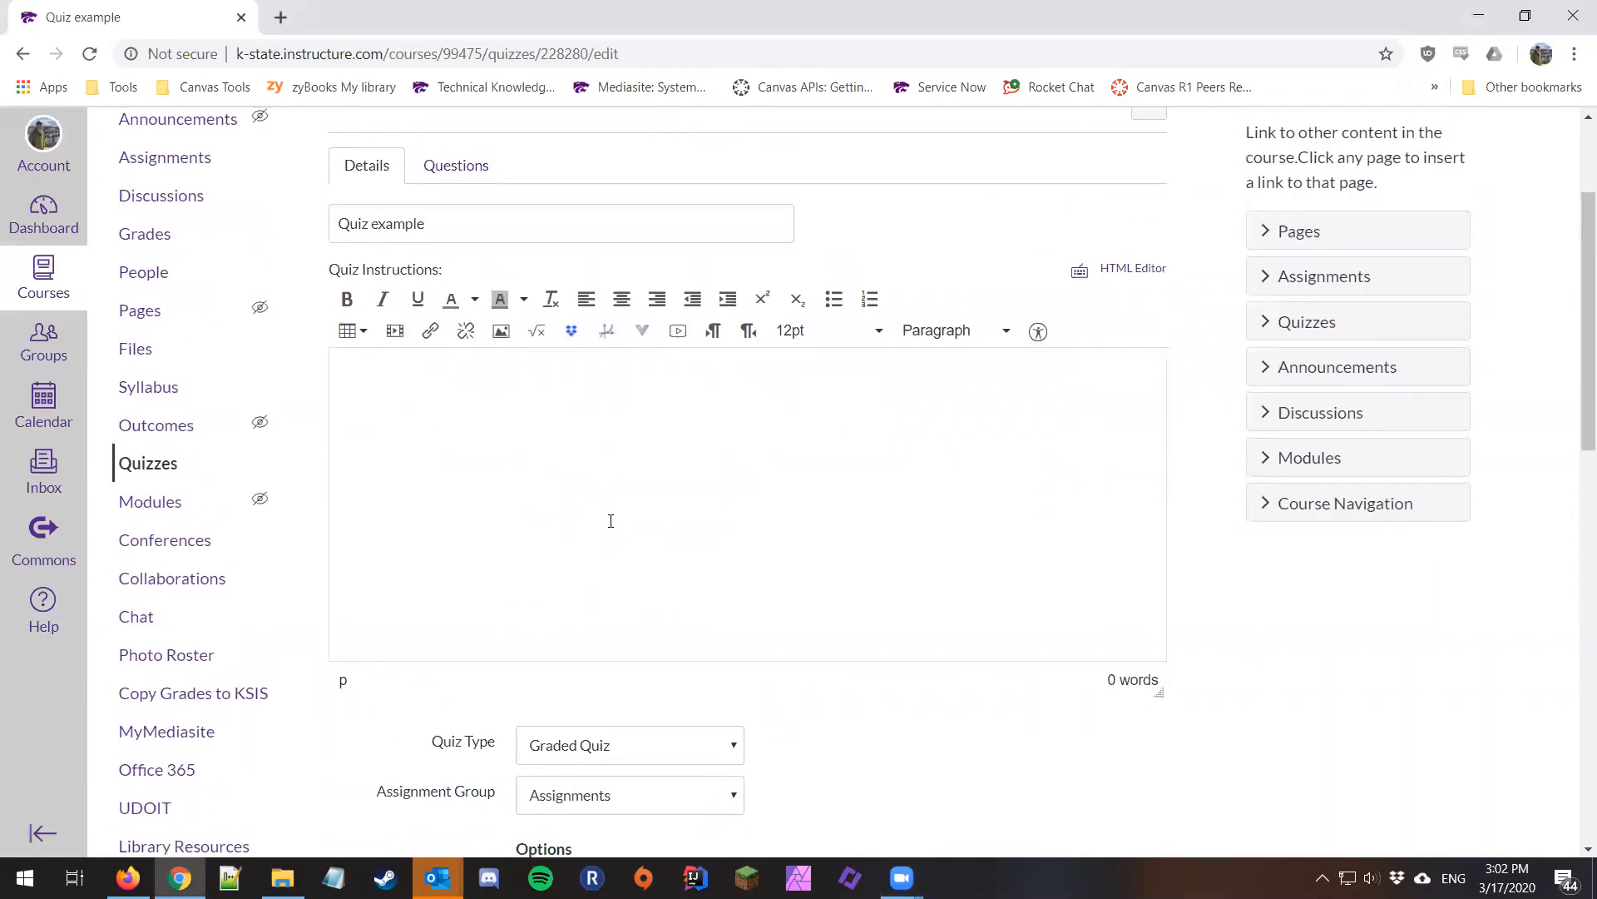
{"action": "scroll", "coordinate": [611, 520], "scroll_direction": "up", "scroll_amount": 2}
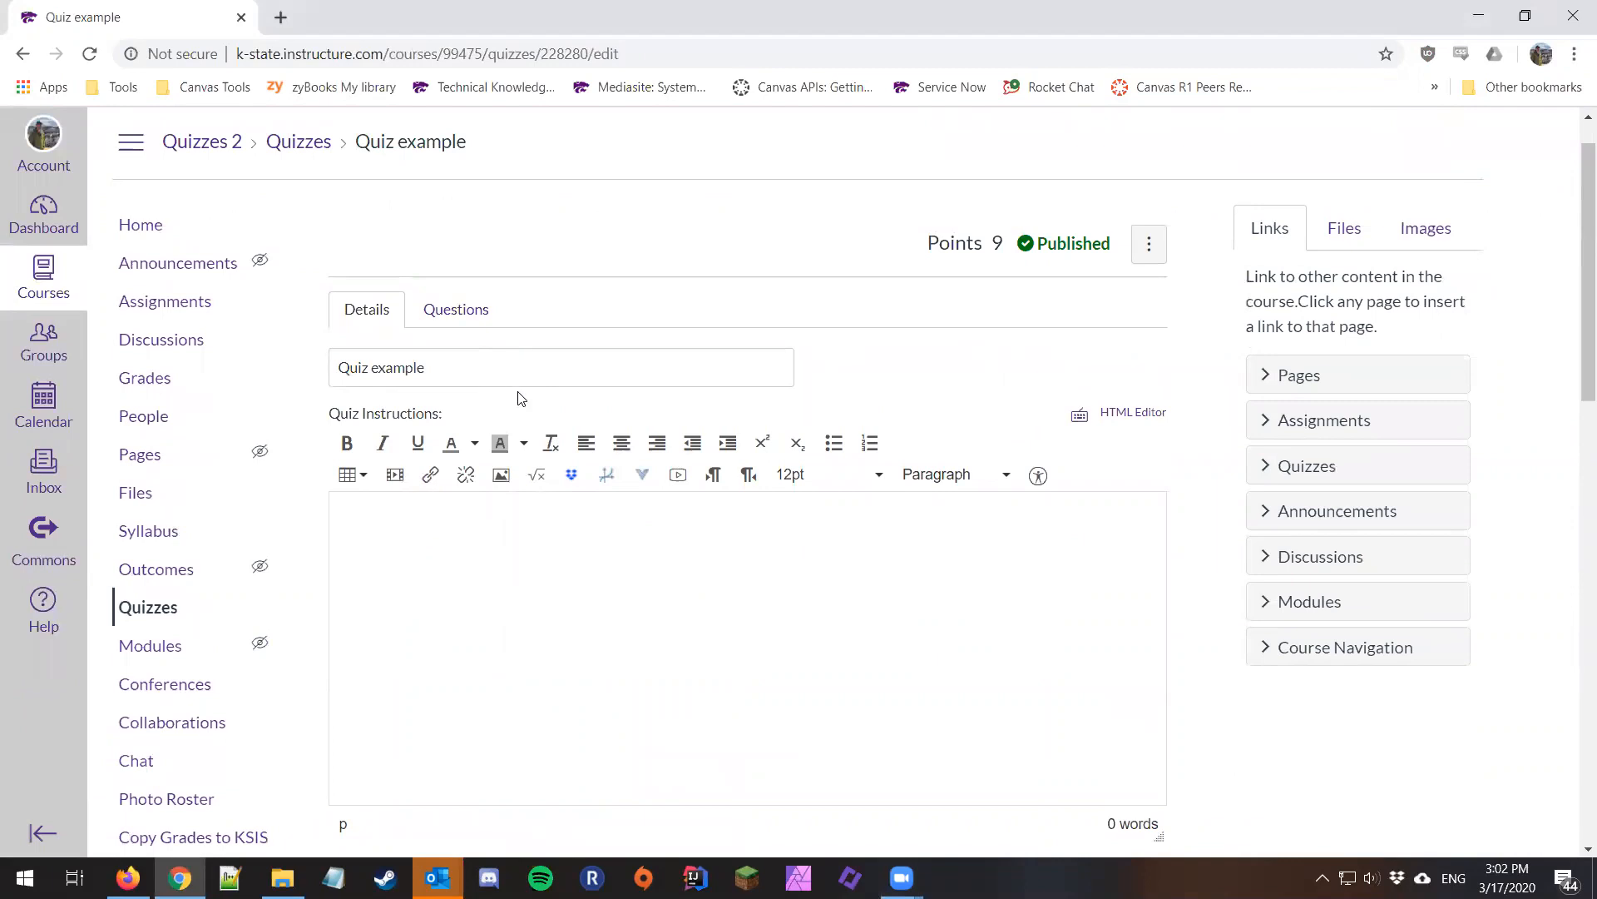
{"action": "left_click", "coordinate": [490, 359]}
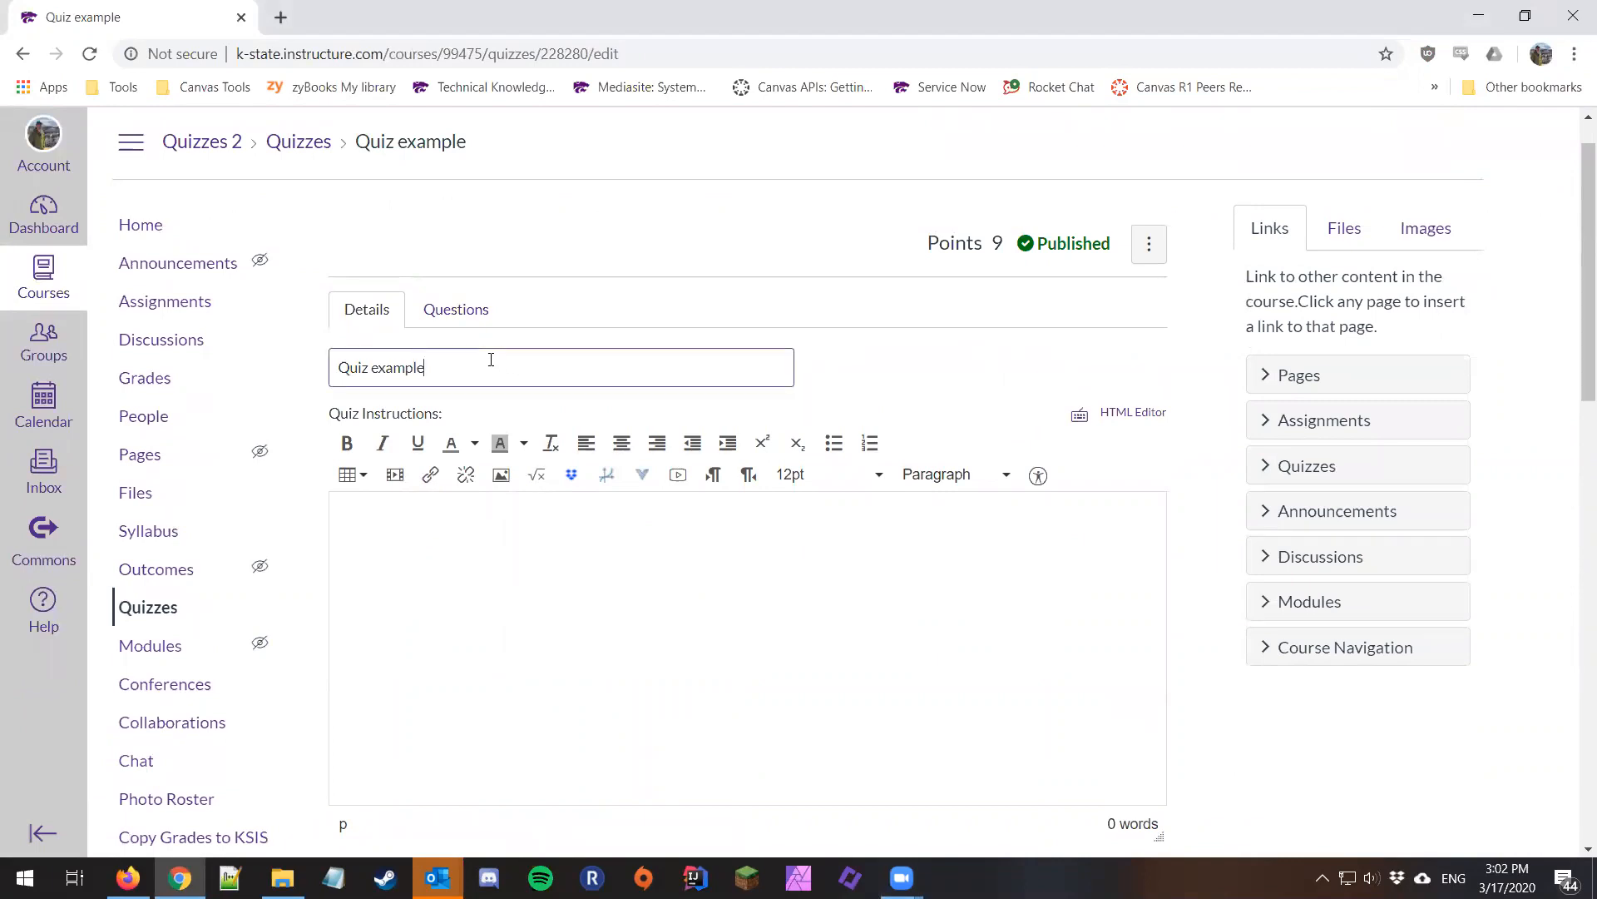
{"action": "scroll", "coordinate": [712, 482], "scroll_direction": "down", "scroll_amount": 2}
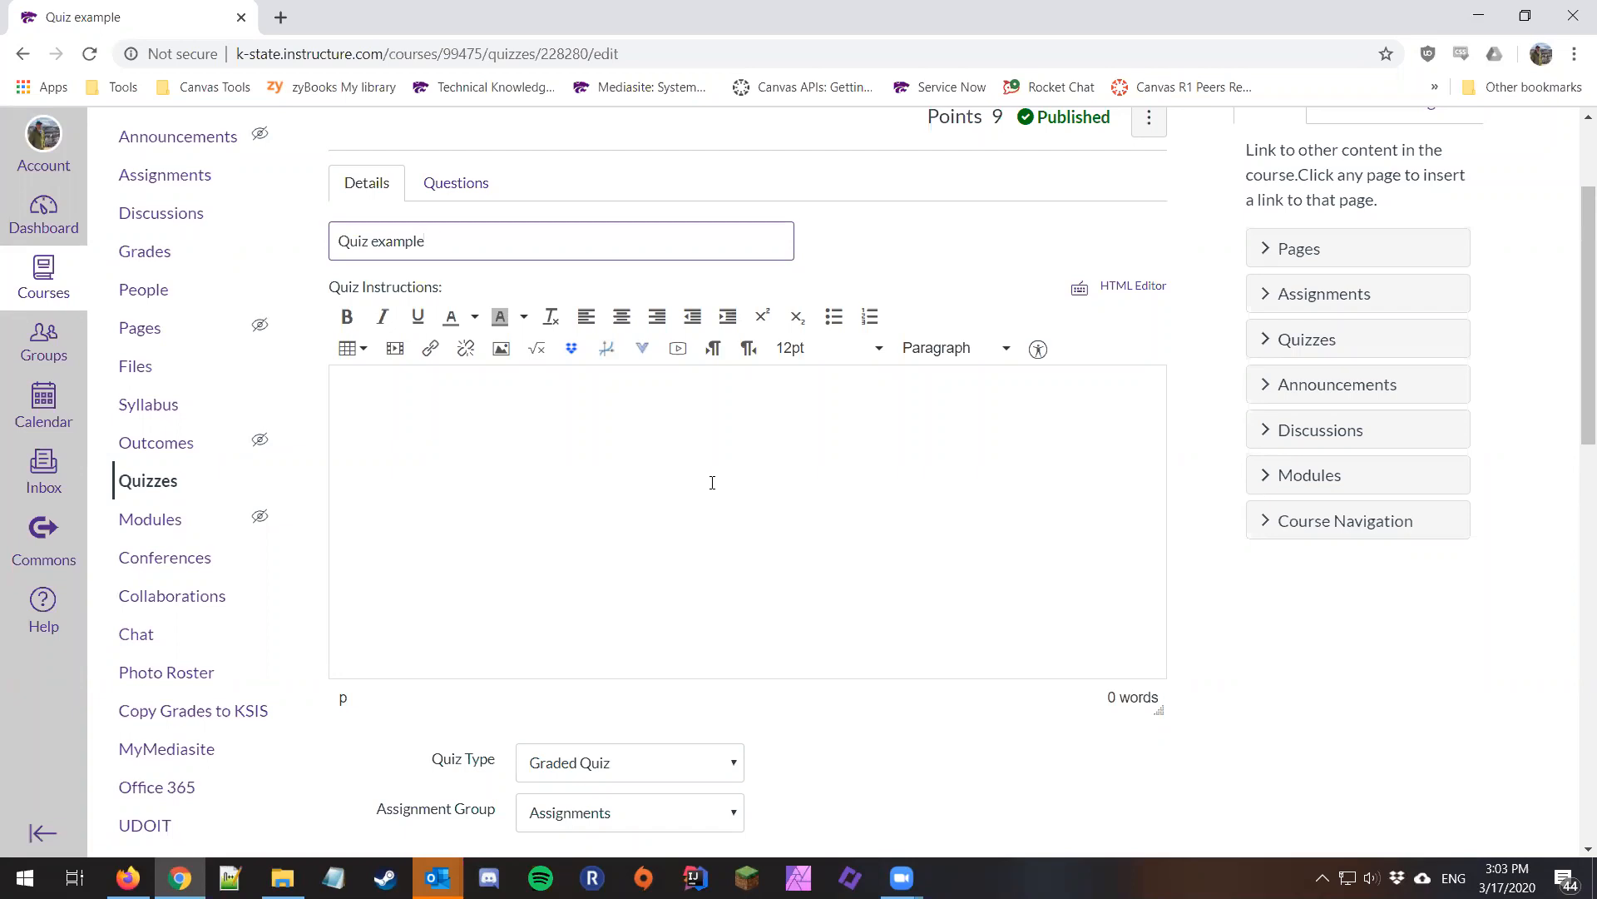
{"action": "left_click", "coordinate": [724, 456]}
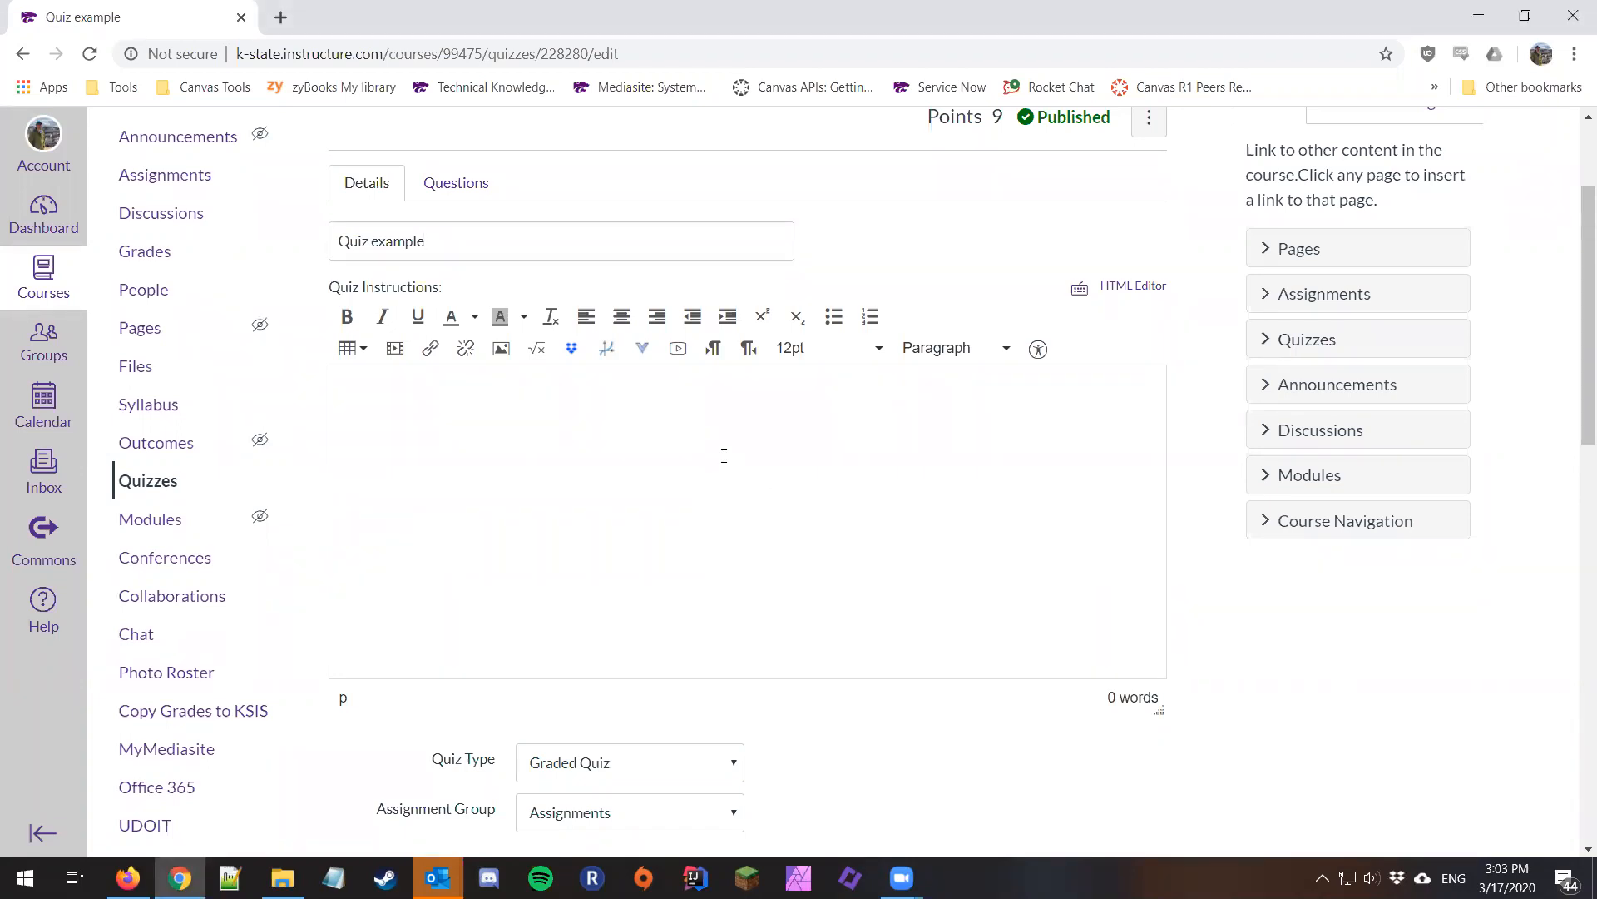
{"action": "scroll", "coordinate": [739, 455], "scroll_direction": "down", "scroll_amount": 1}
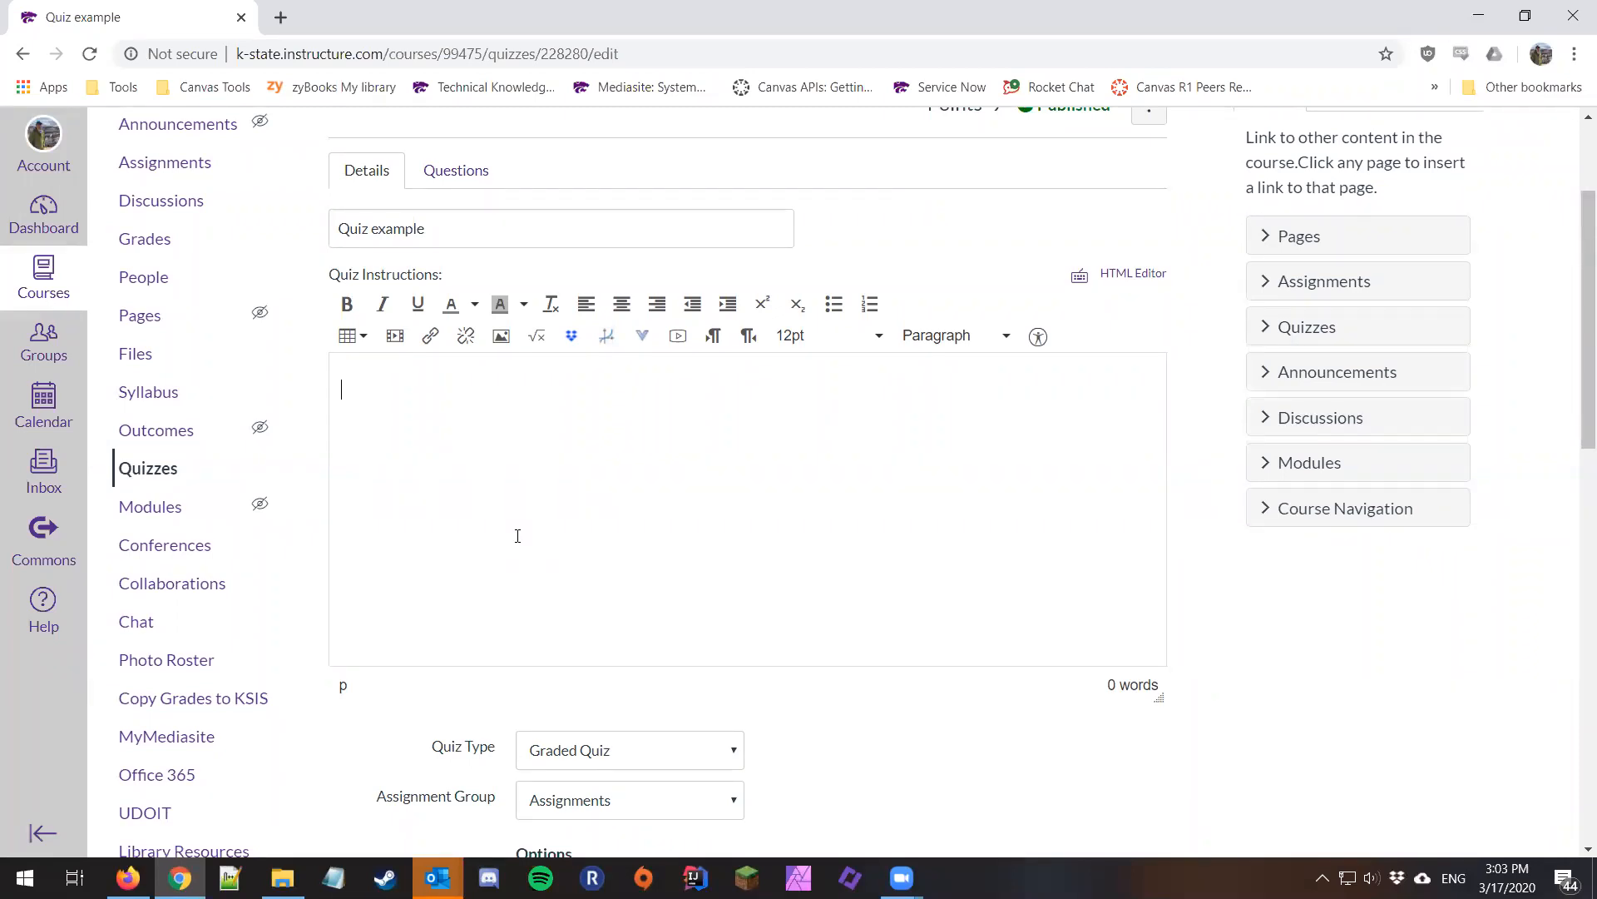
View the available quiz types and keep Graded Quiz selected.
{"action": "scroll", "coordinate": [517, 535], "scroll_direction": "down", "scroll_amount": 2}
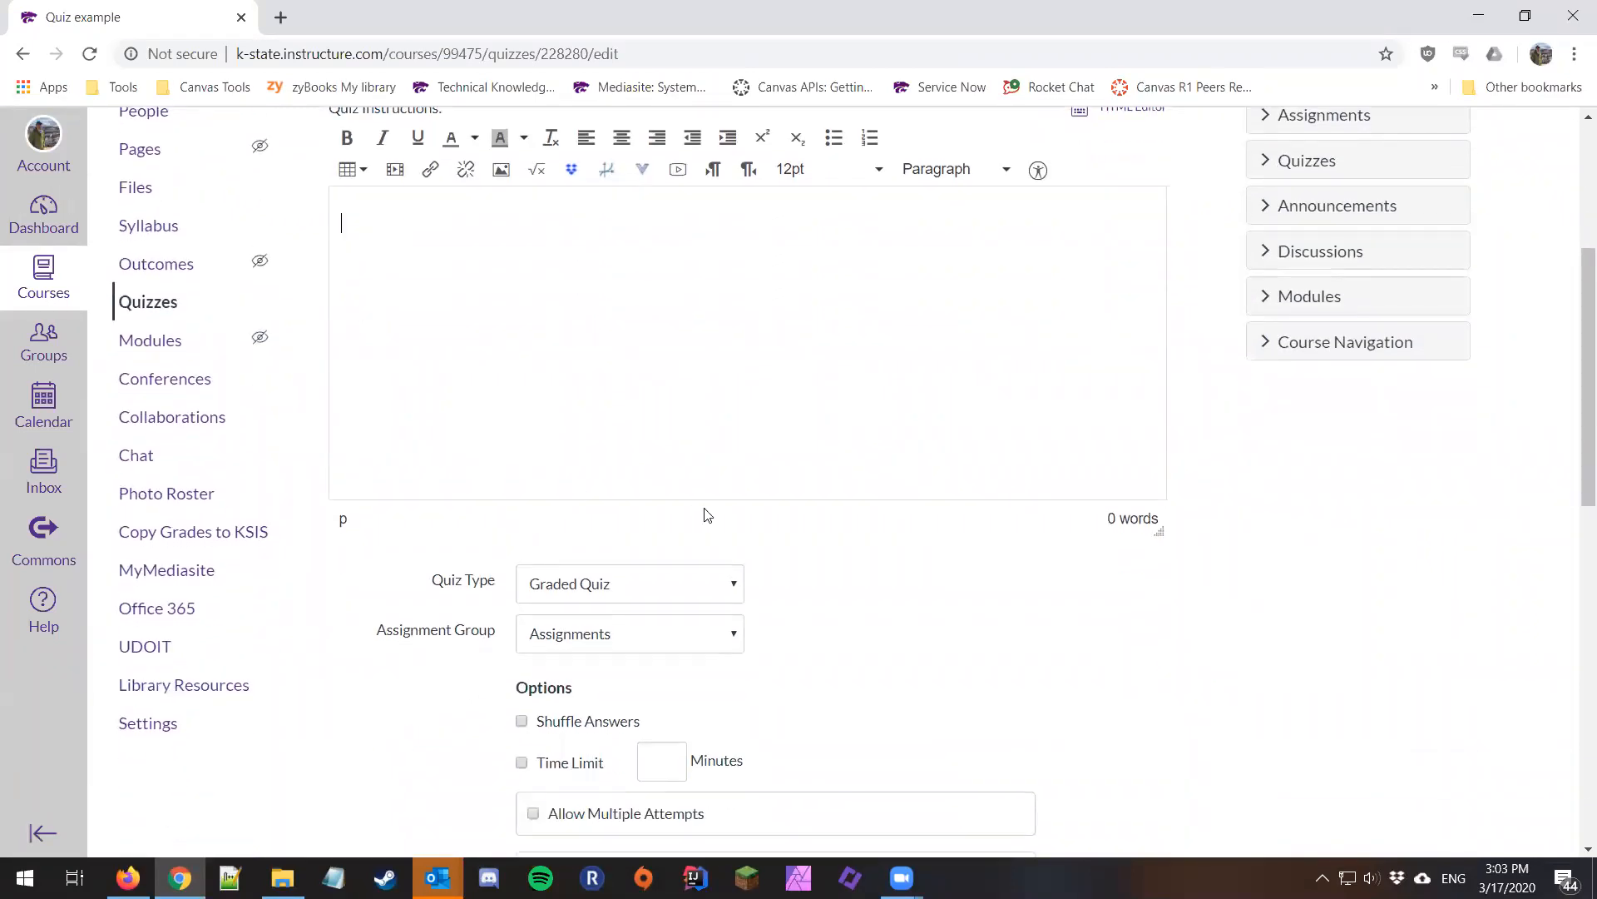
{"action": "scroll", "coordinate": [706, 515], "scroll_direction": "down", "scroll_amount": 1}
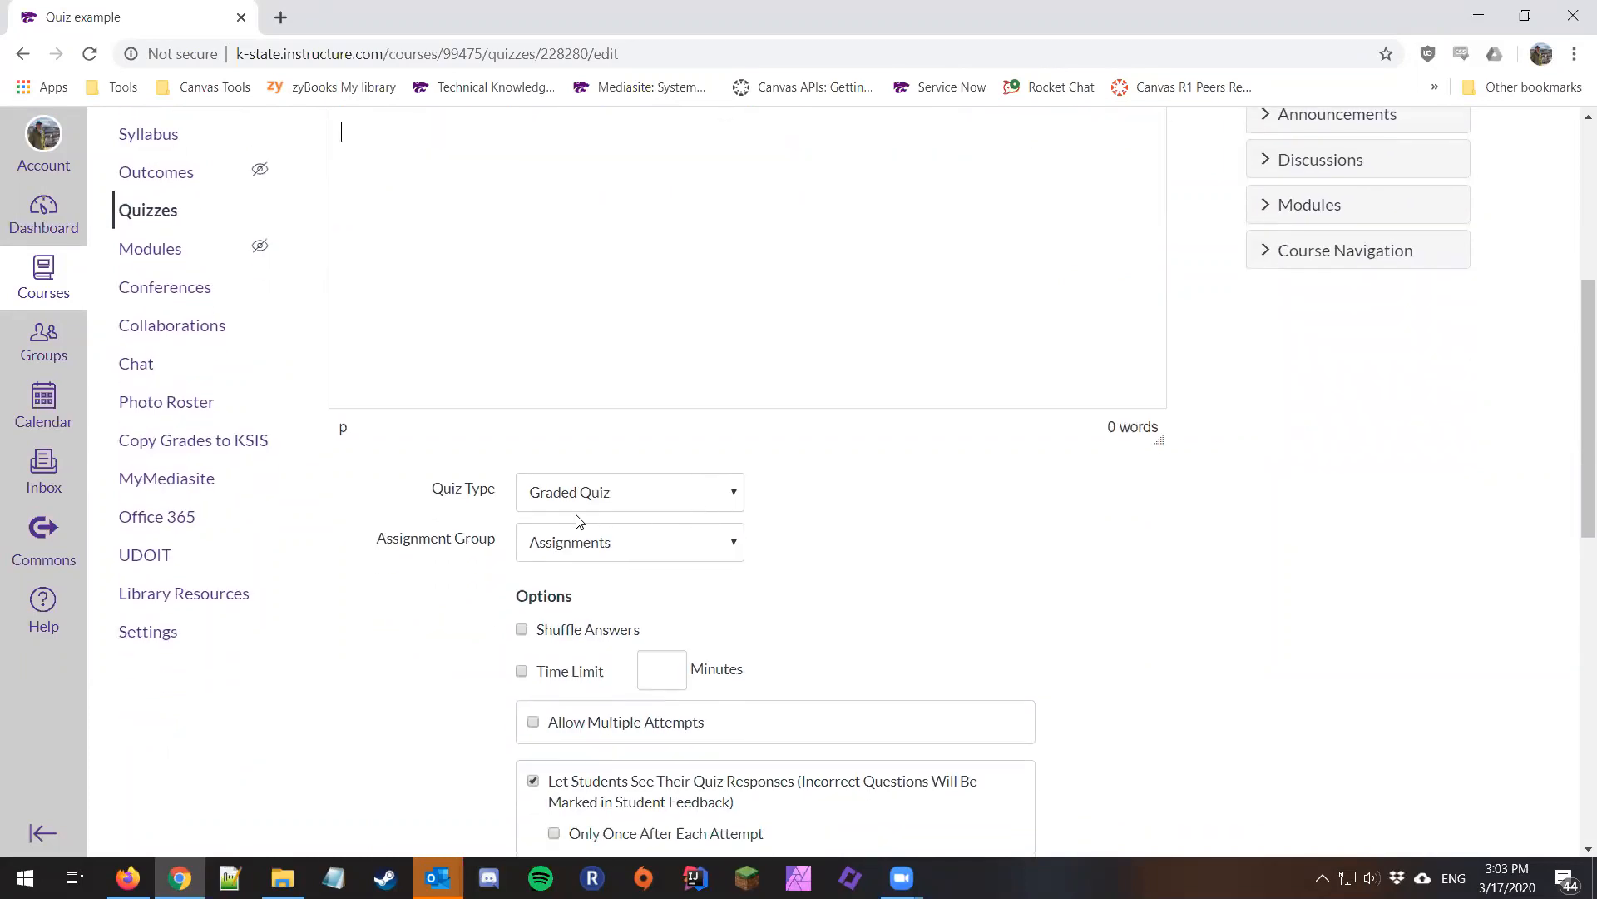
{"action": "left_click", "coordinate": [635, 497]}
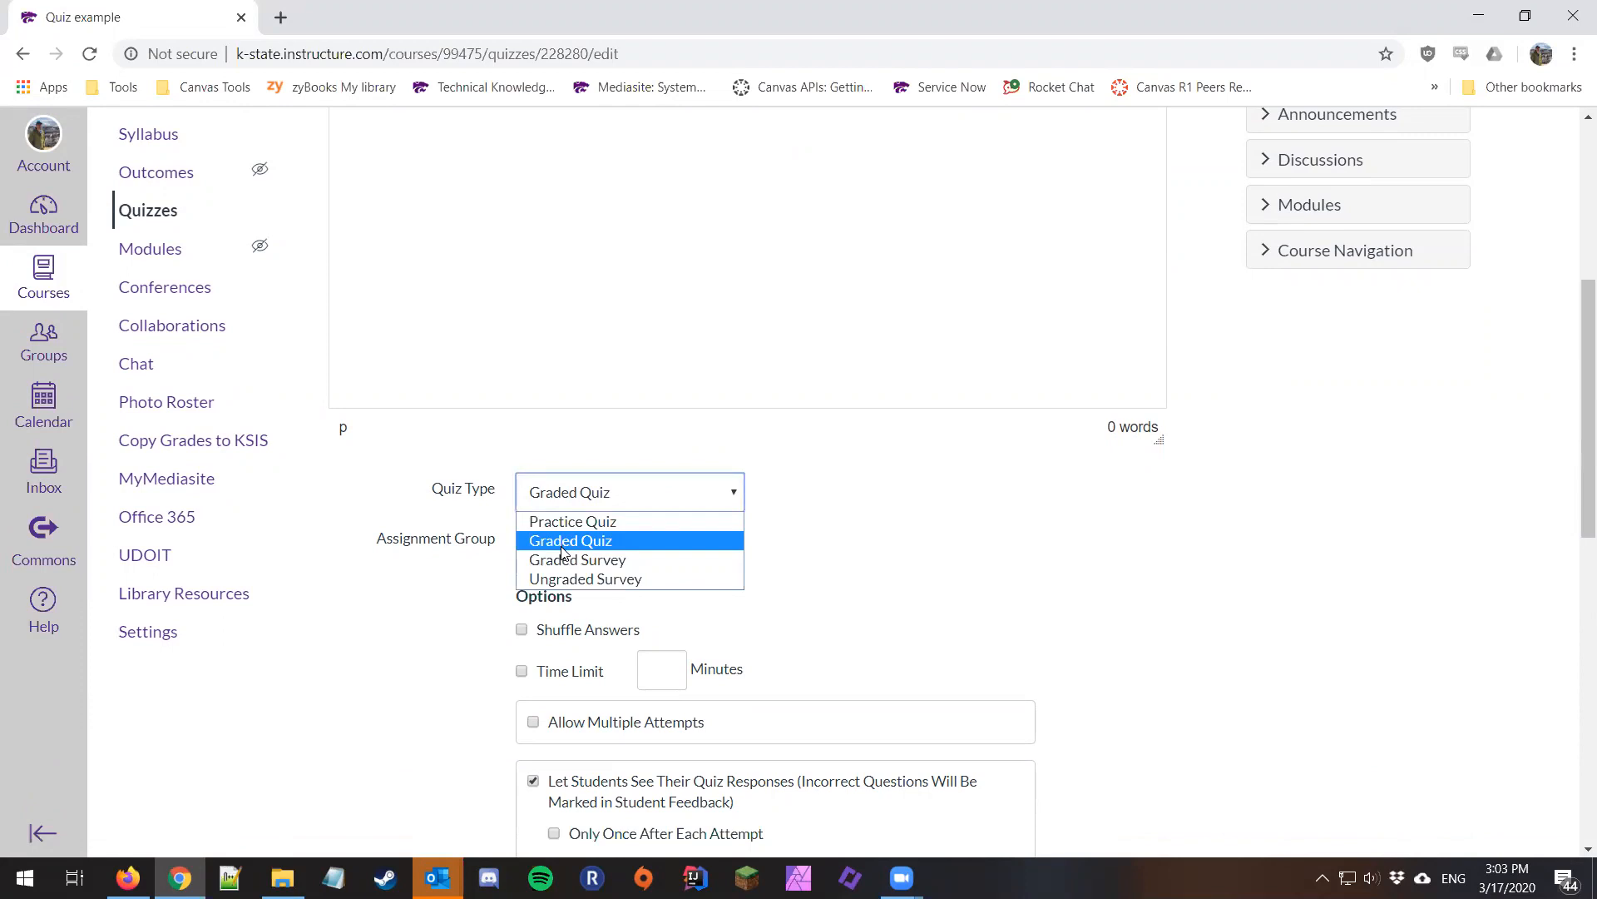
{"action": "left_click", "coordinate": [623, 549]}
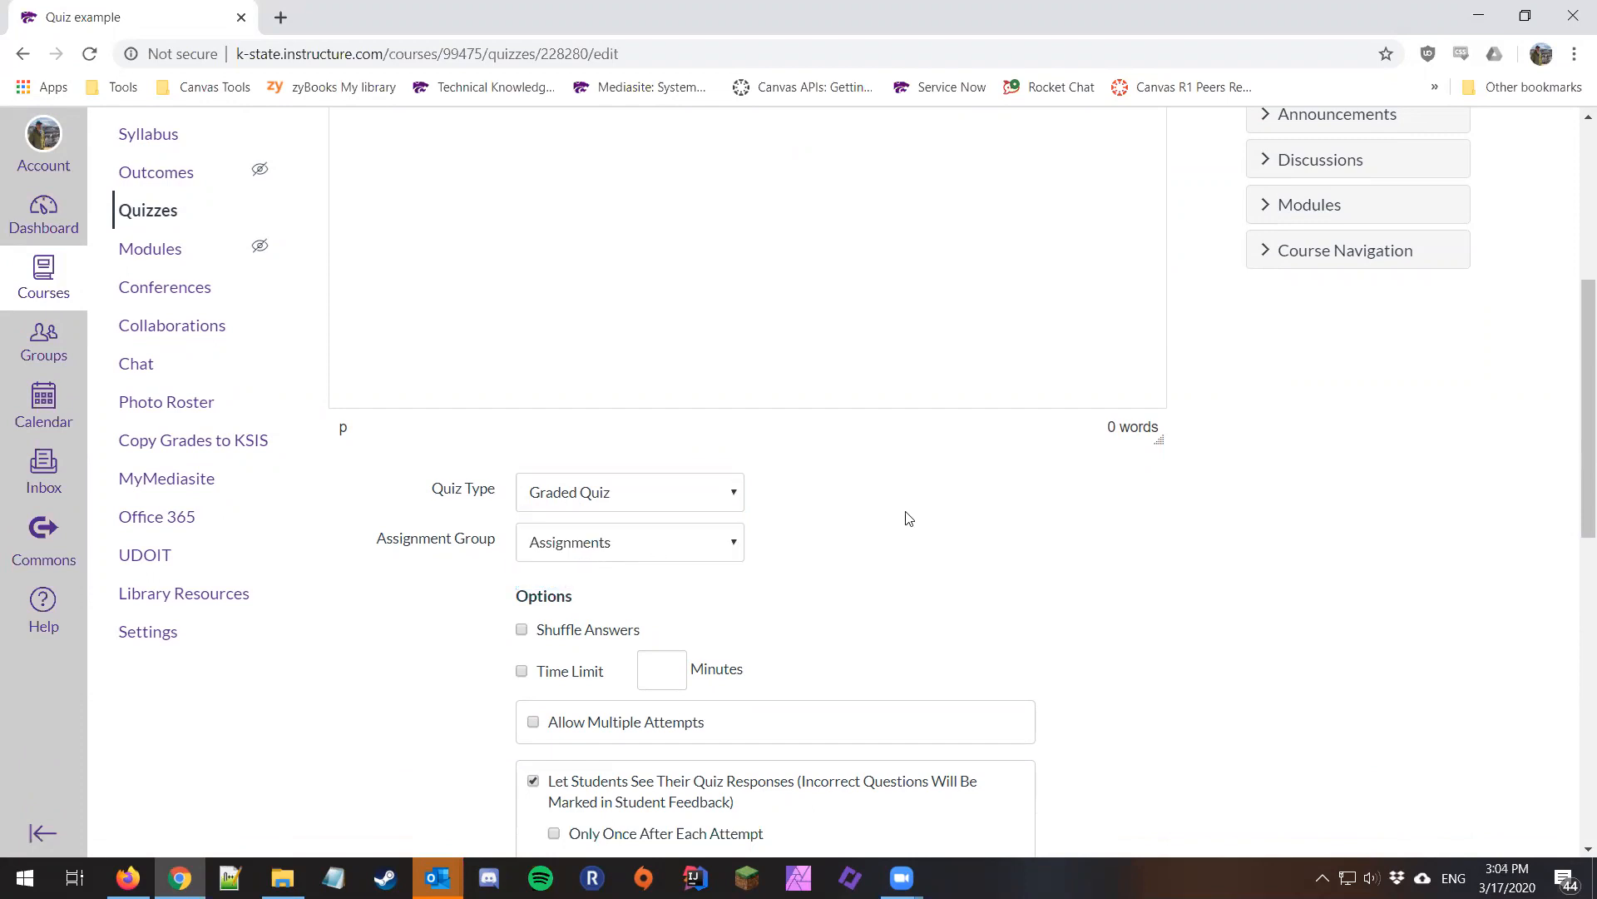
Examine the quiz's options, restrictions and assignment date settings.
{"action": "scroll", "coordinate": [909, 519], "scroll_direction": "down", "scroll_amount": 2}
{"action": "scroll", "coordinate": [910, 518], "scroll_direction": "down", "scroll_amount": 2}
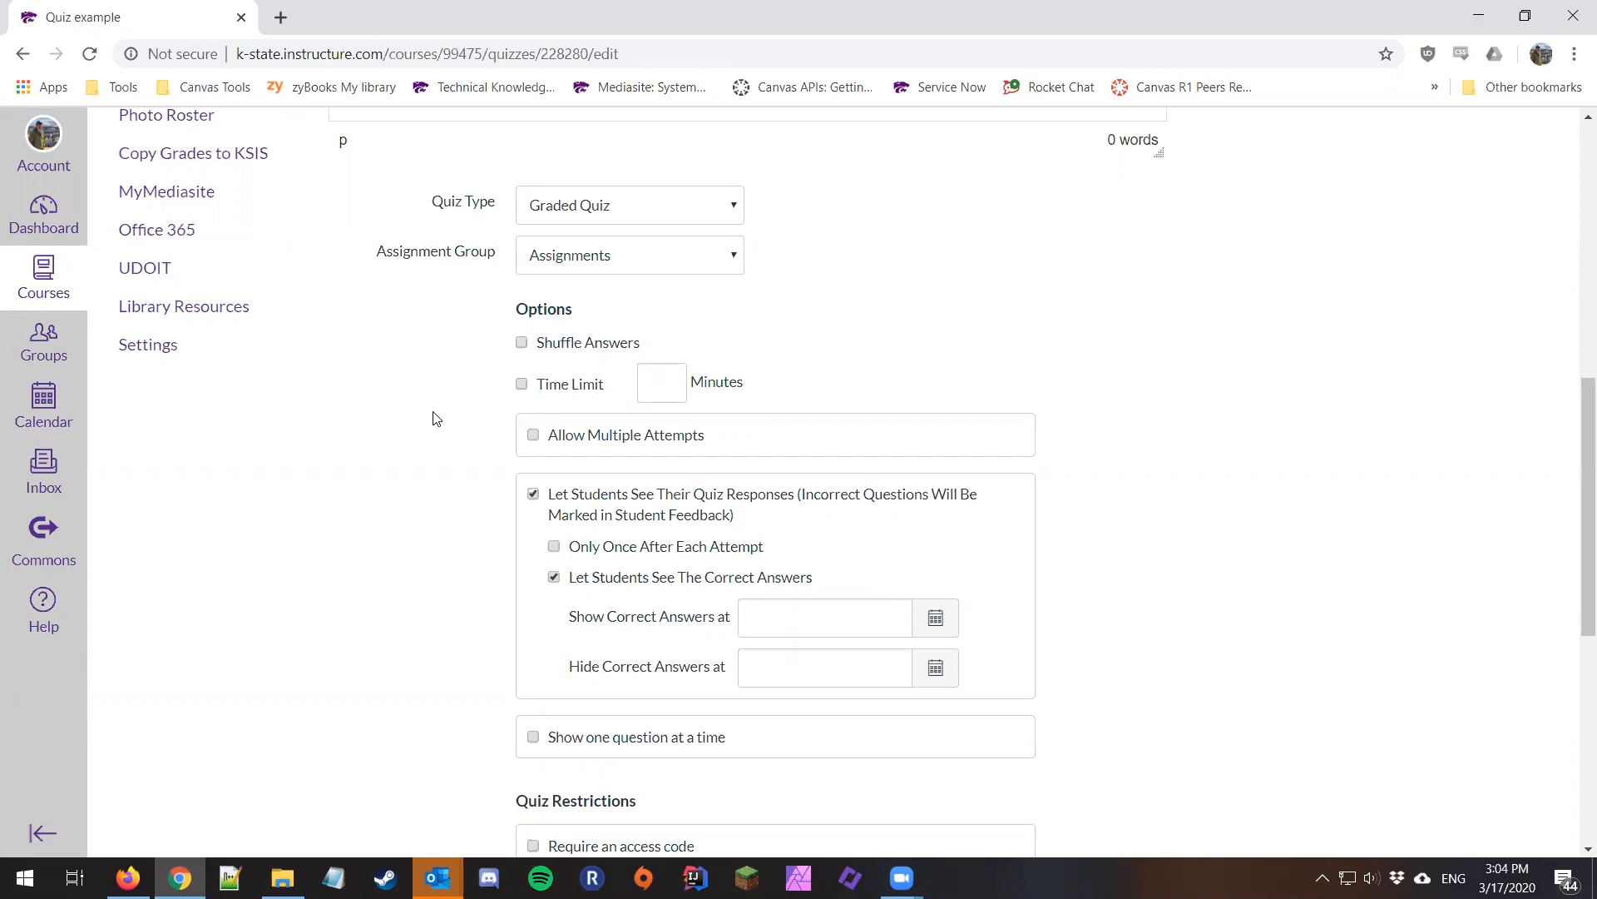
{"action": "scroll", "coordinate": [436, 419], "scroll_direction": "up", "scroll_amount": 1}
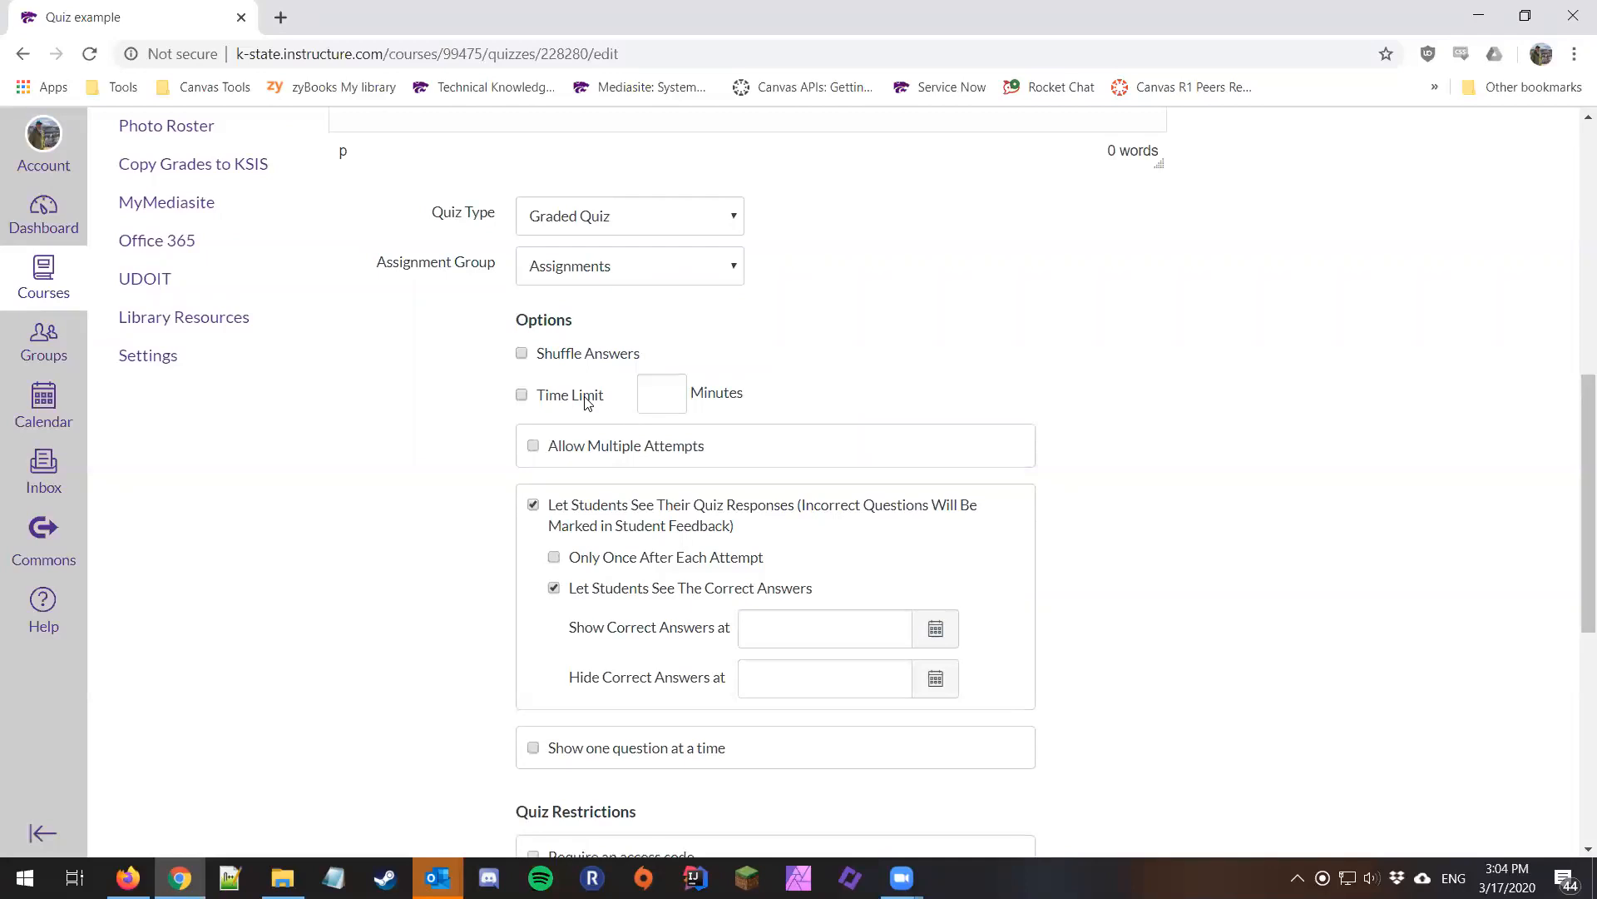
{"action": "scroll", "coordinate": [587, 405], "scroll_direction": "down", "scroll_amount": 6}
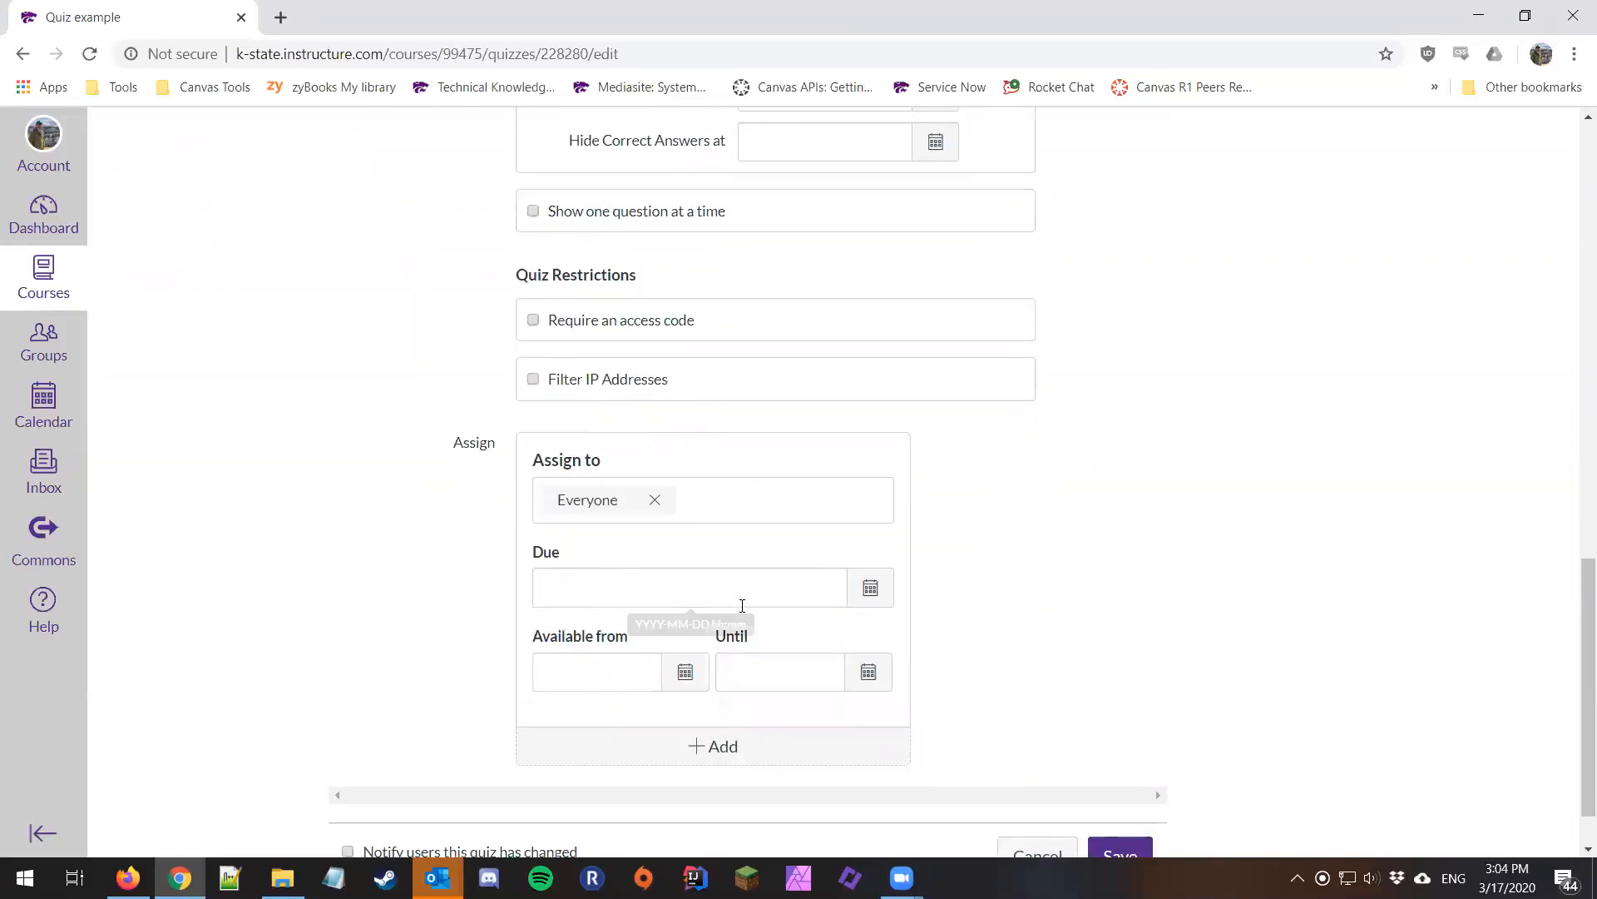
{"action": "scroll", "coordinate": [616, 418], "scroll_direction": "up", "scroll_amount": 5}
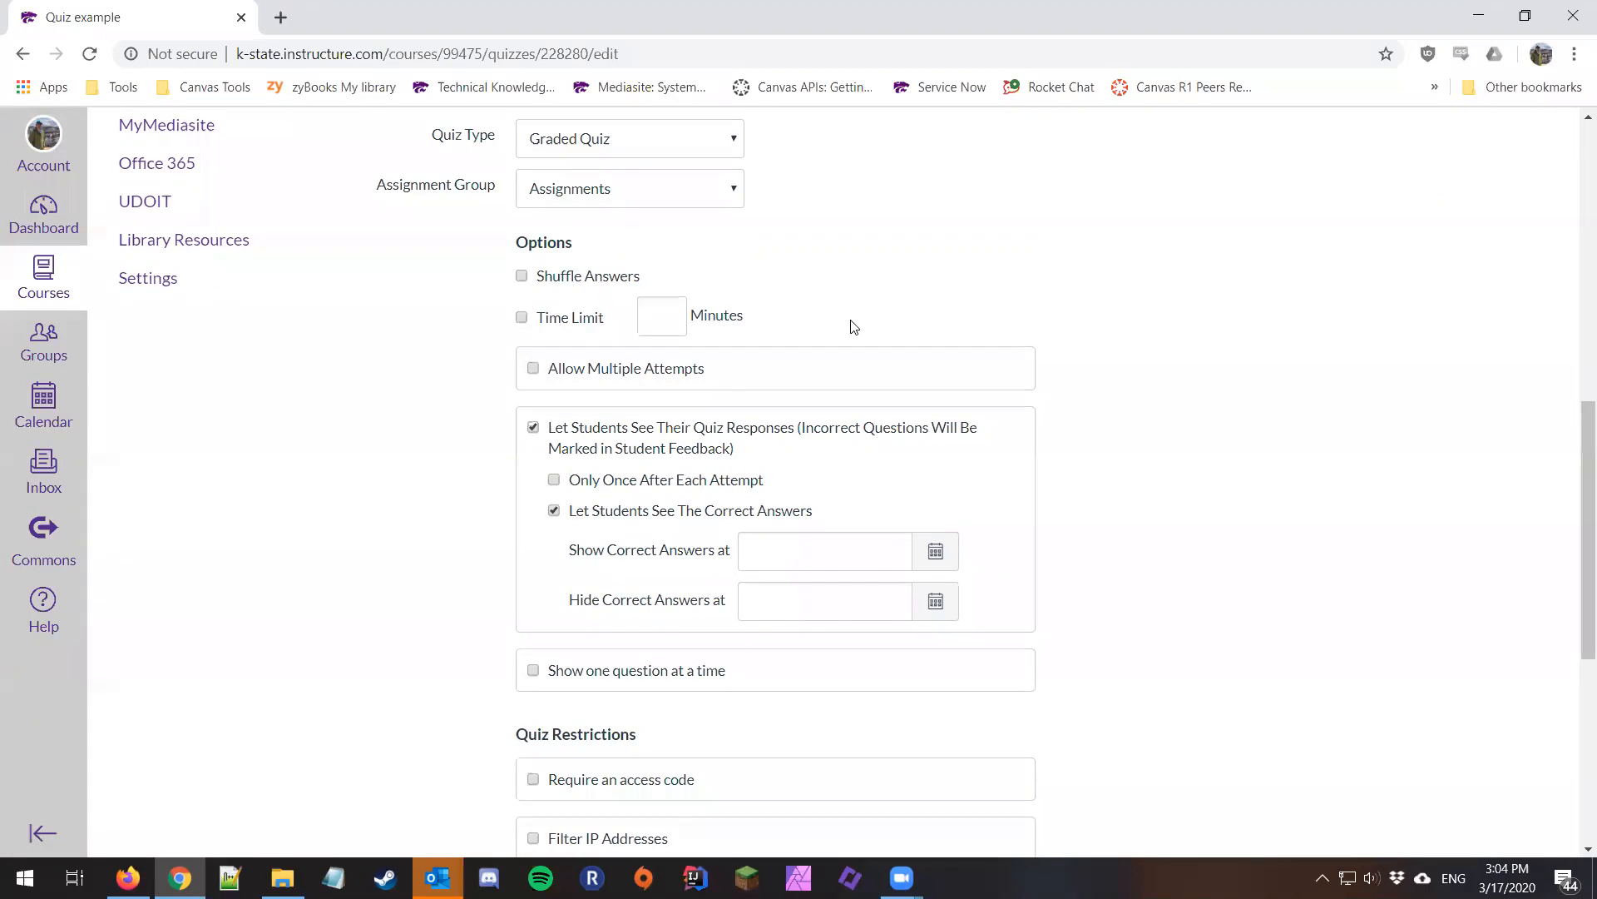
{"action": "scroll", "coordinate": [854, 327], "scroll_direction": "down", "scroll_amount": 1}
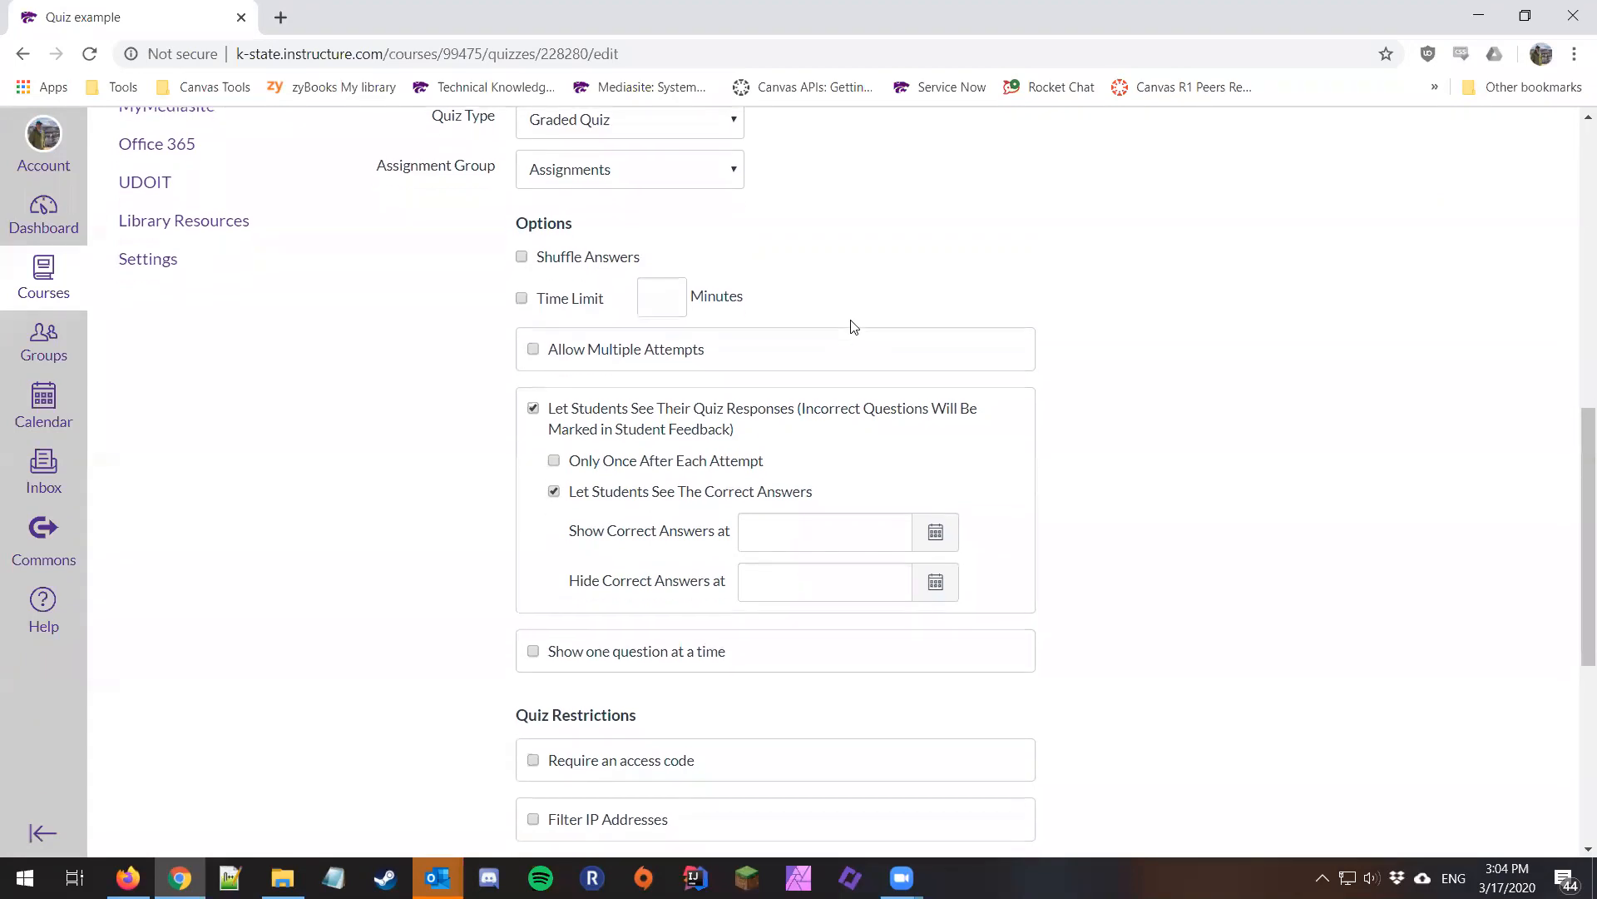
Try allowing multiple attempts with a limit on allowed attempts, and turn multiple attempts off again.
{"action": "left_click", "coordinate": [612, 366]}
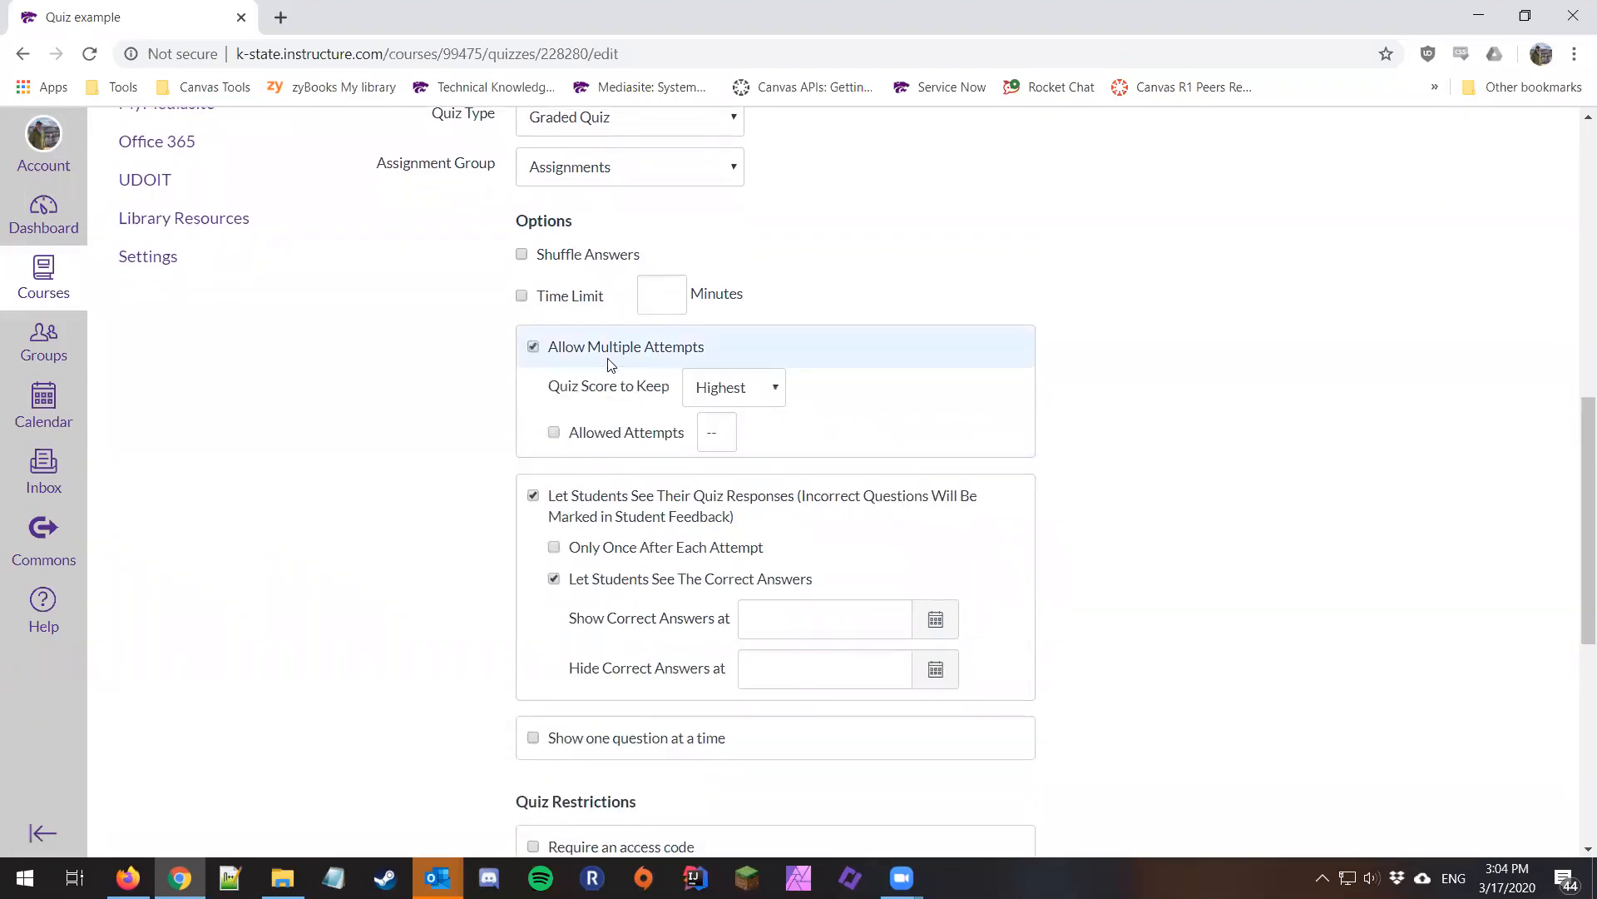
{"action": "left_click", "coordinate": [620, 440]}
{"action": "double_click", "coordinate": [719, 426]}
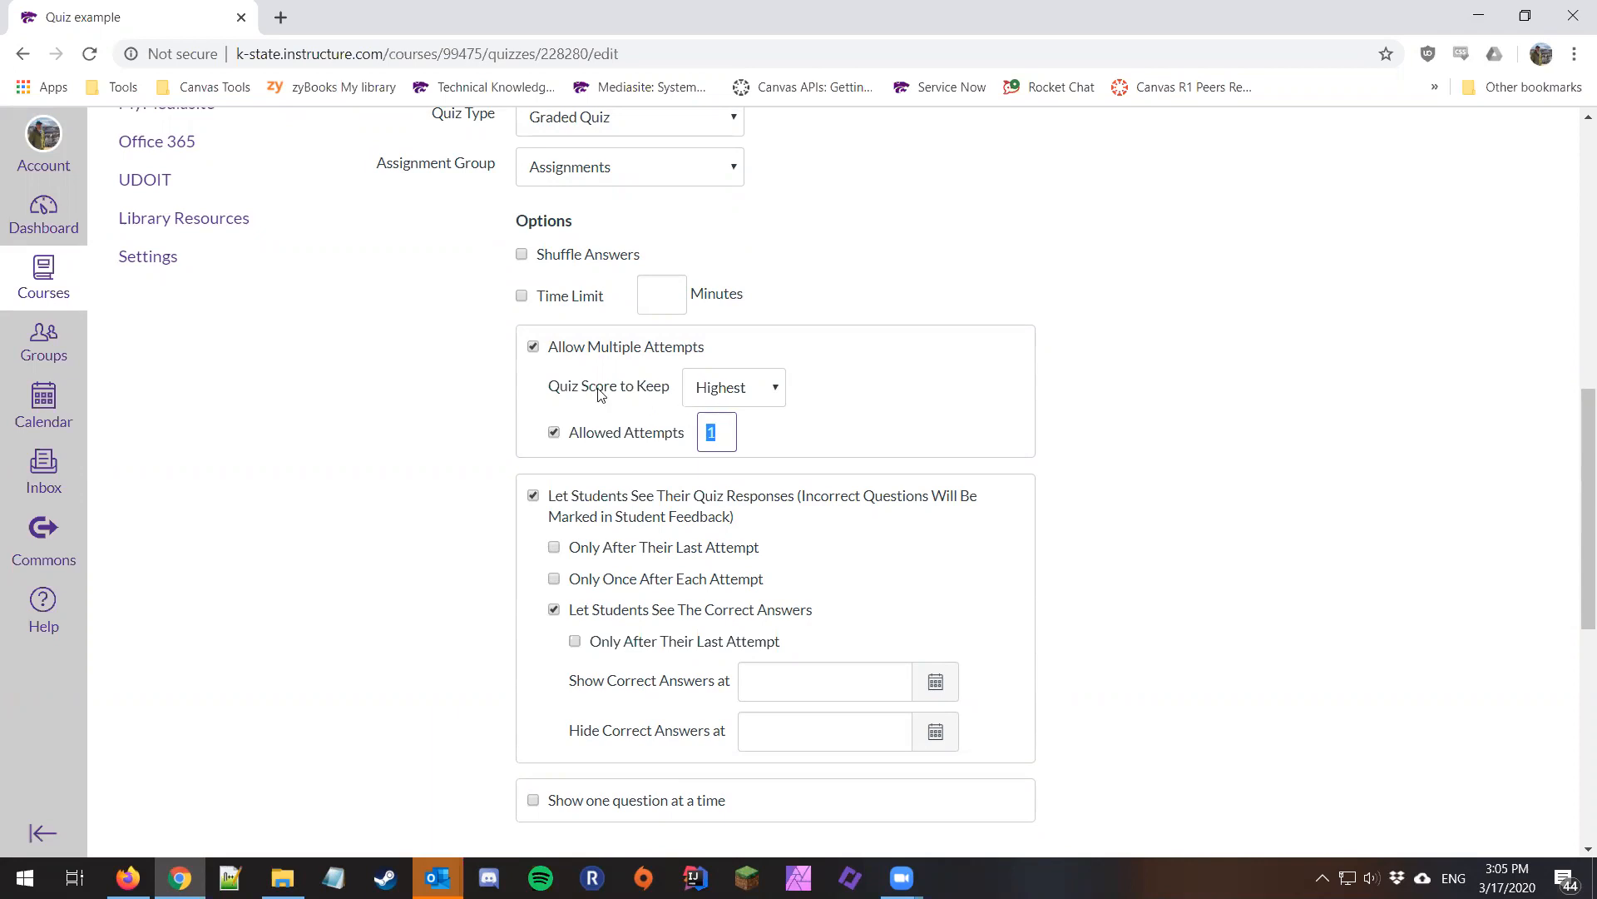
{"action": "left_click", "coordinate": [731, 396]}
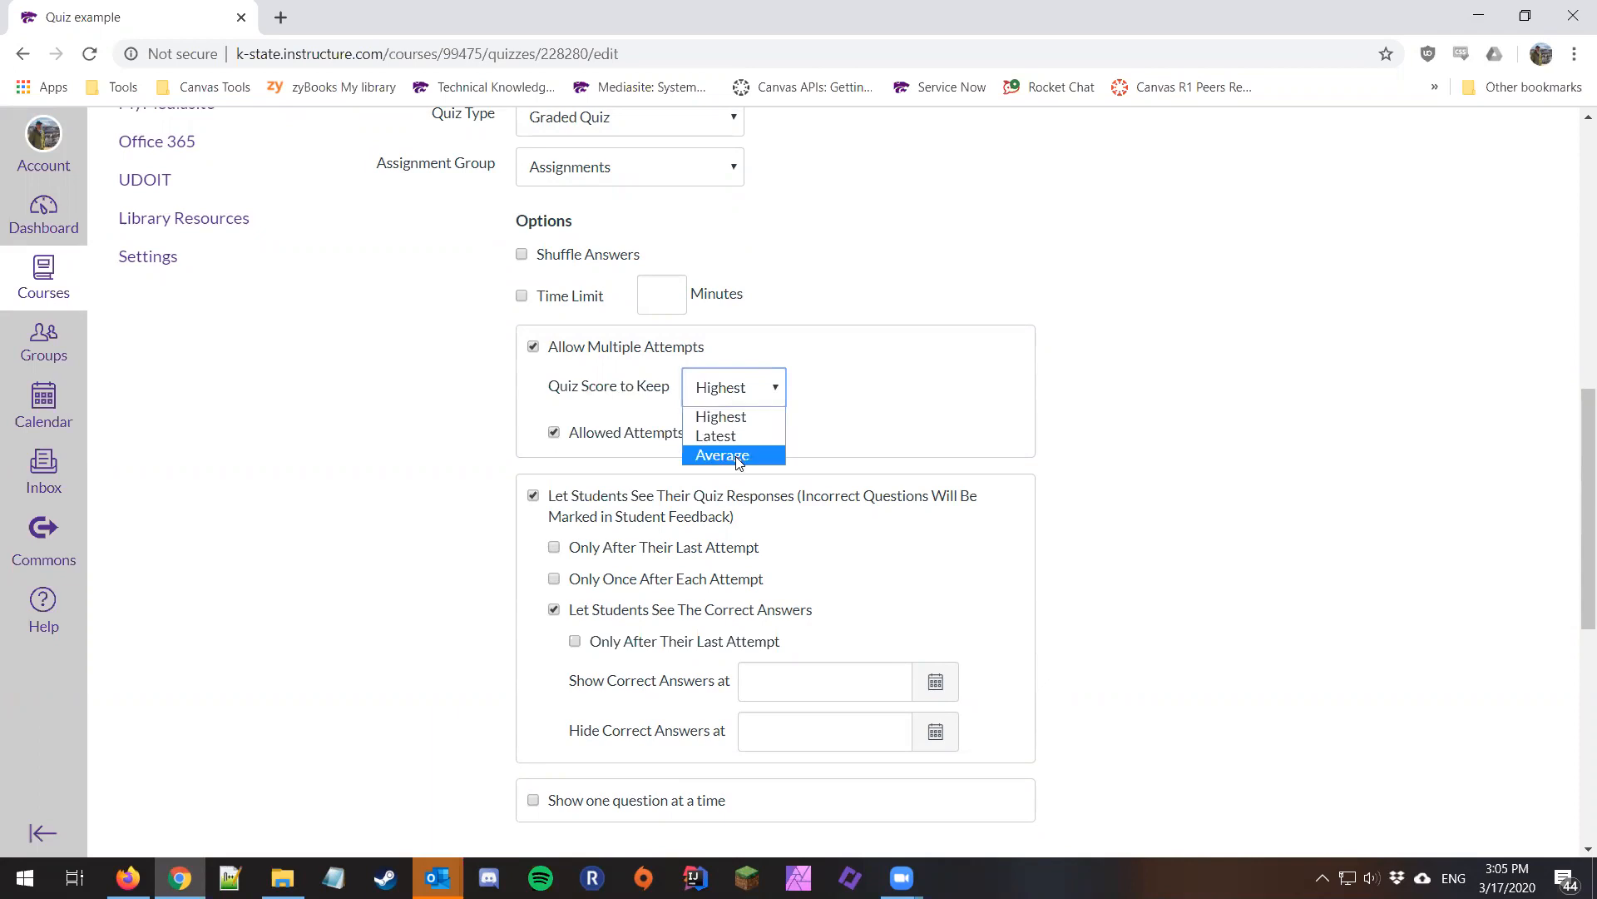
{"action": "left_click", "coordinate": [570, 346]}
{"action": "left_click", "coordinate": [571, 346]}
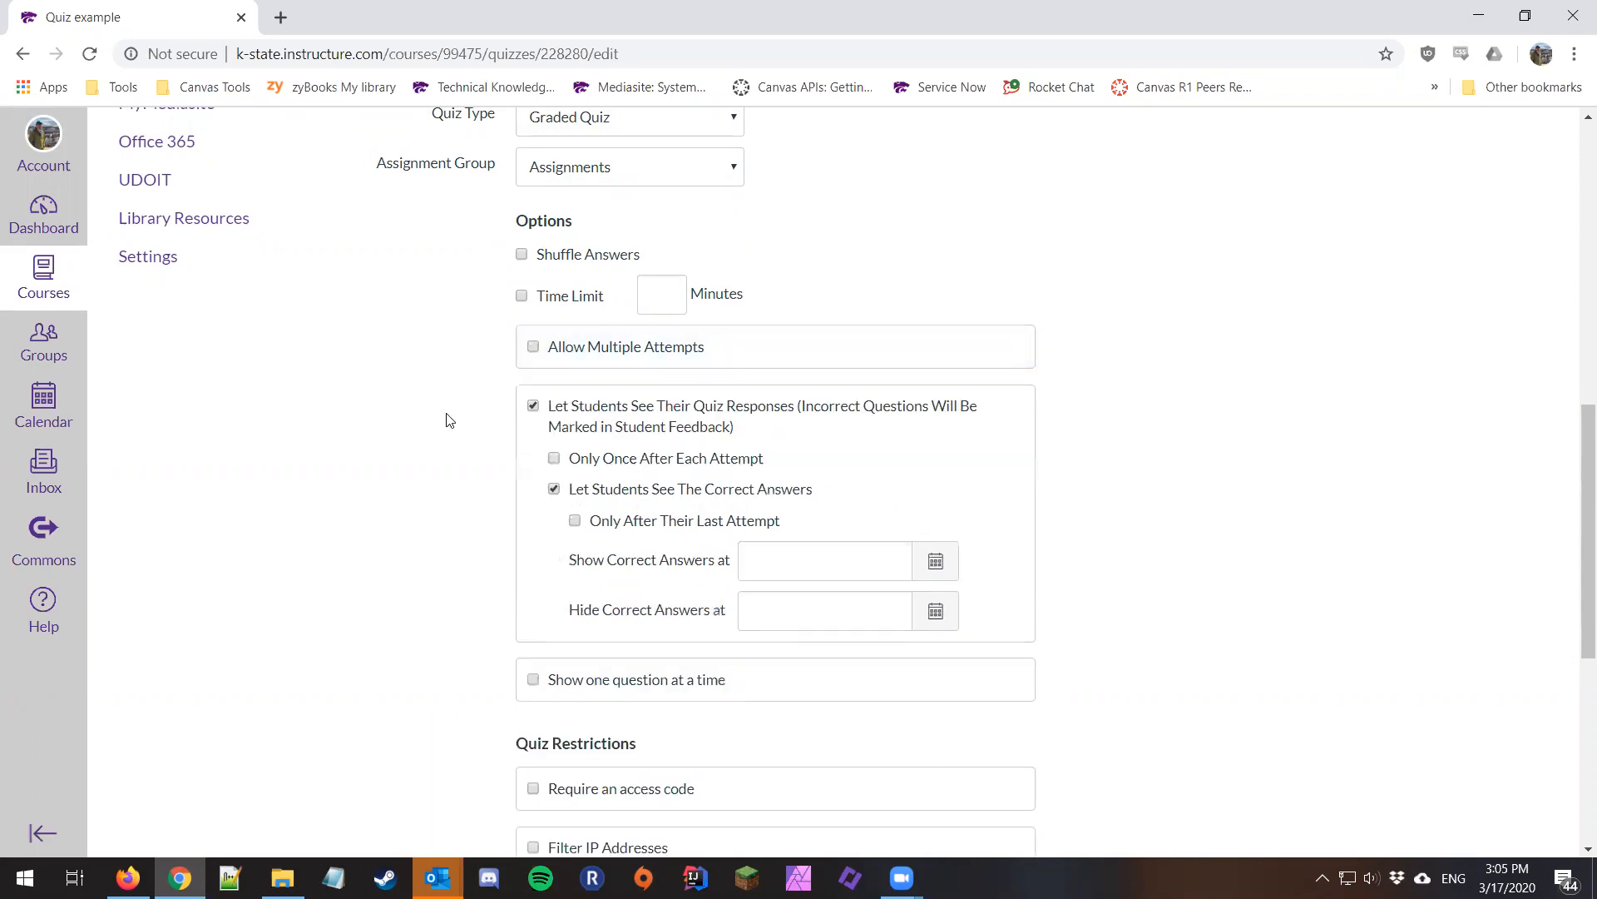
Try hiding quiz responses from students, and re-enable both their quiz responses and the correct answers.
{"action": "scroll", "coordinate": [449, 417], "scroll_direction": "down", "scroll_amount": 1}
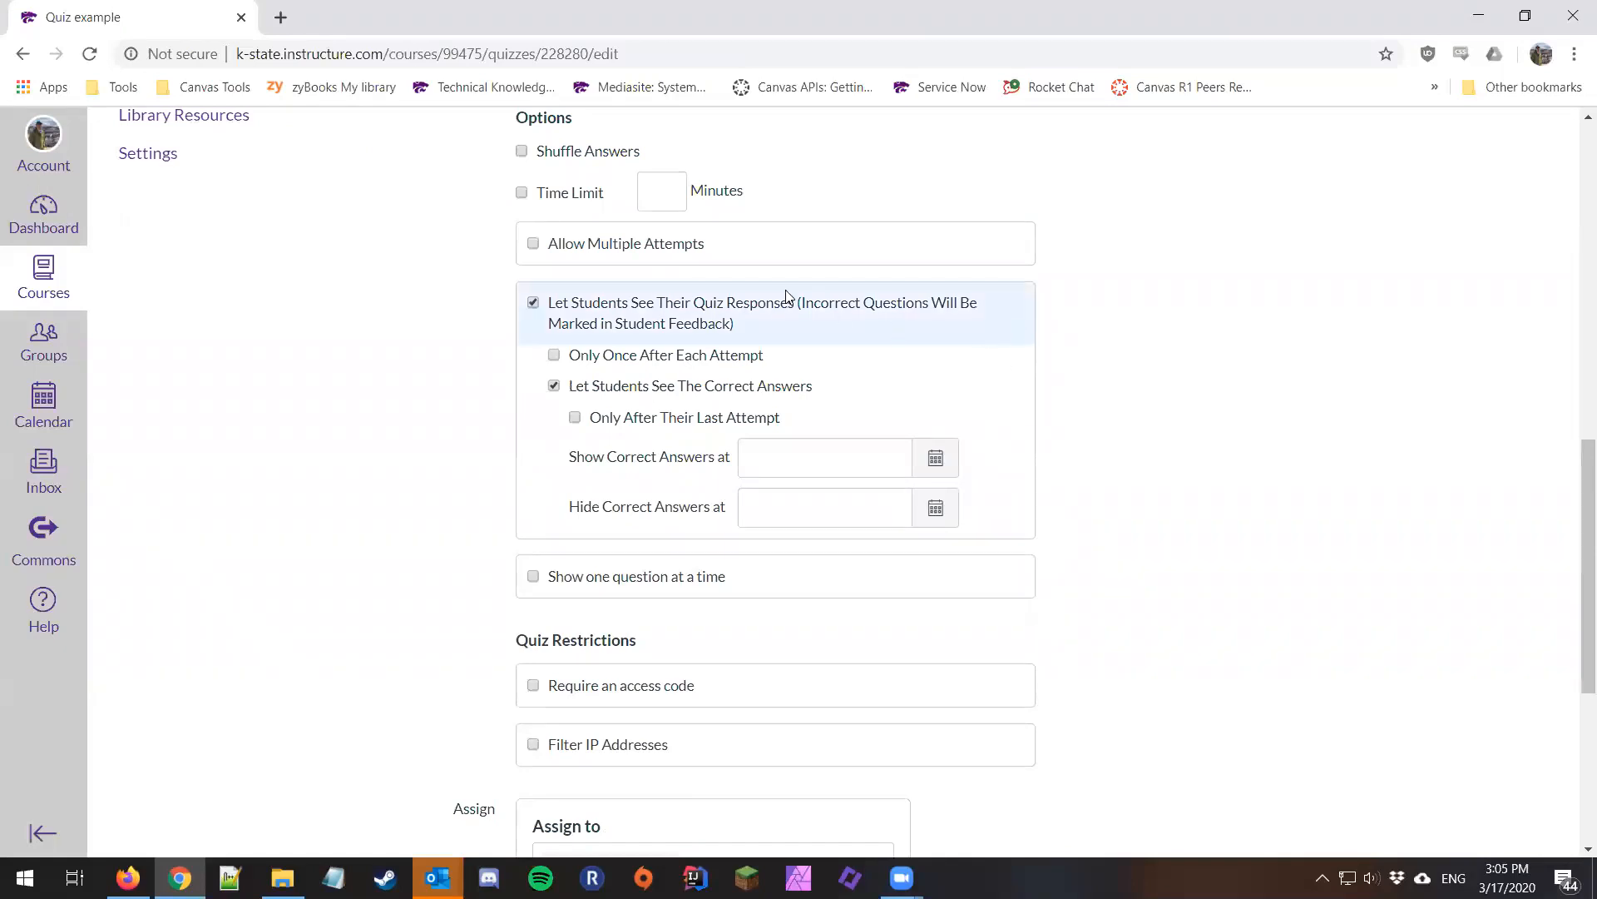
{"action": "left_click", "coordinate": [753, 316]}
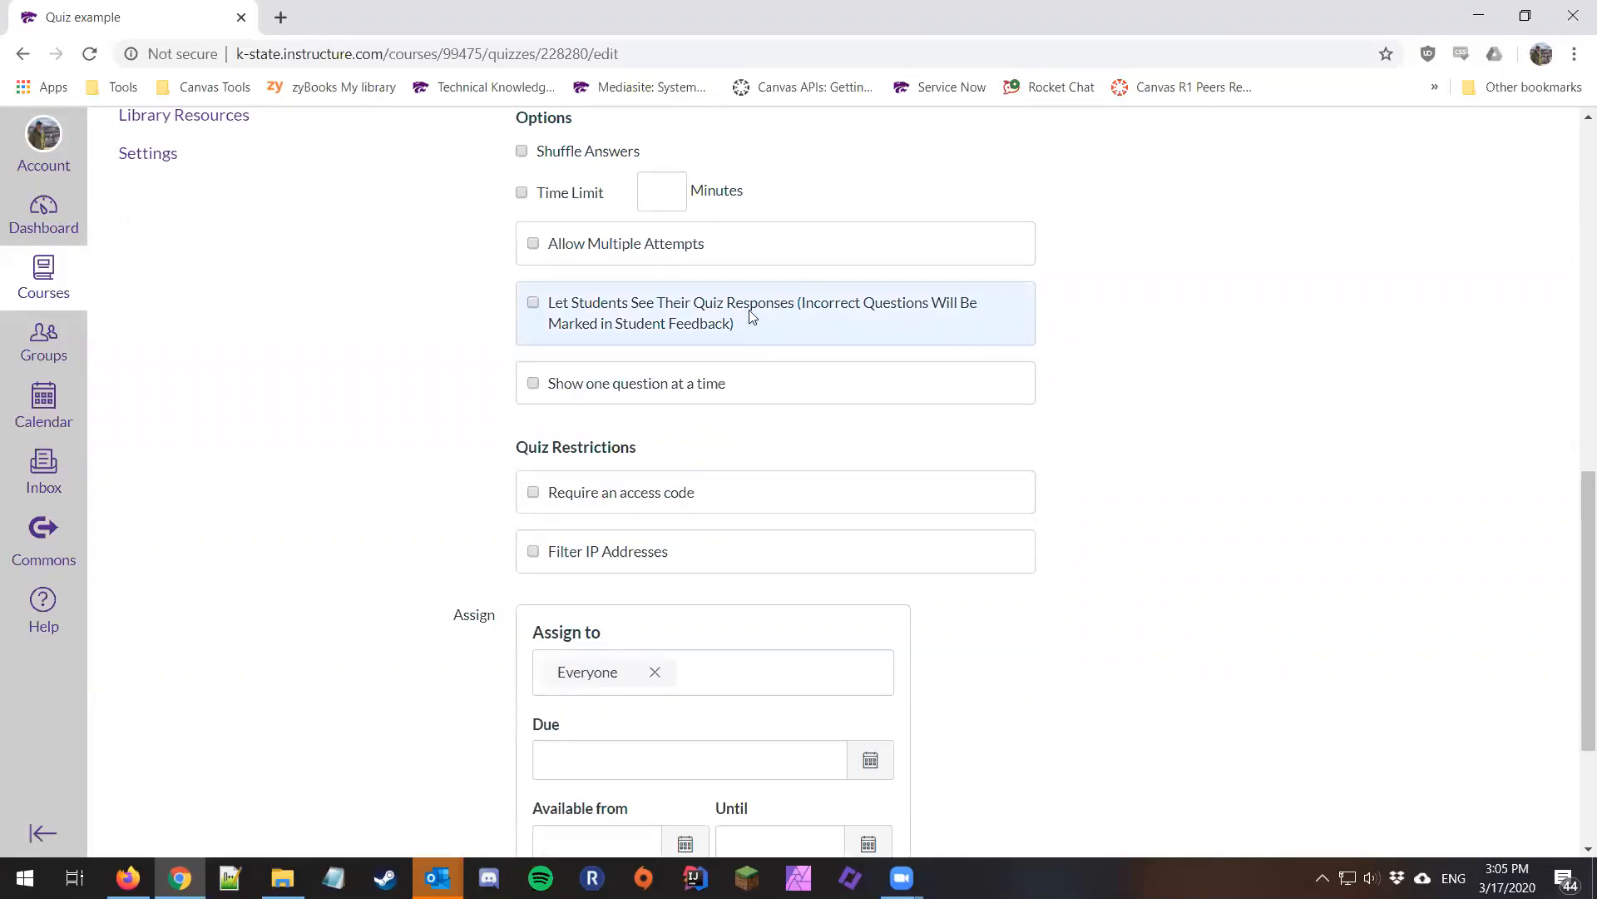
{"action": "left_click", "coordinate": [752, 316]}
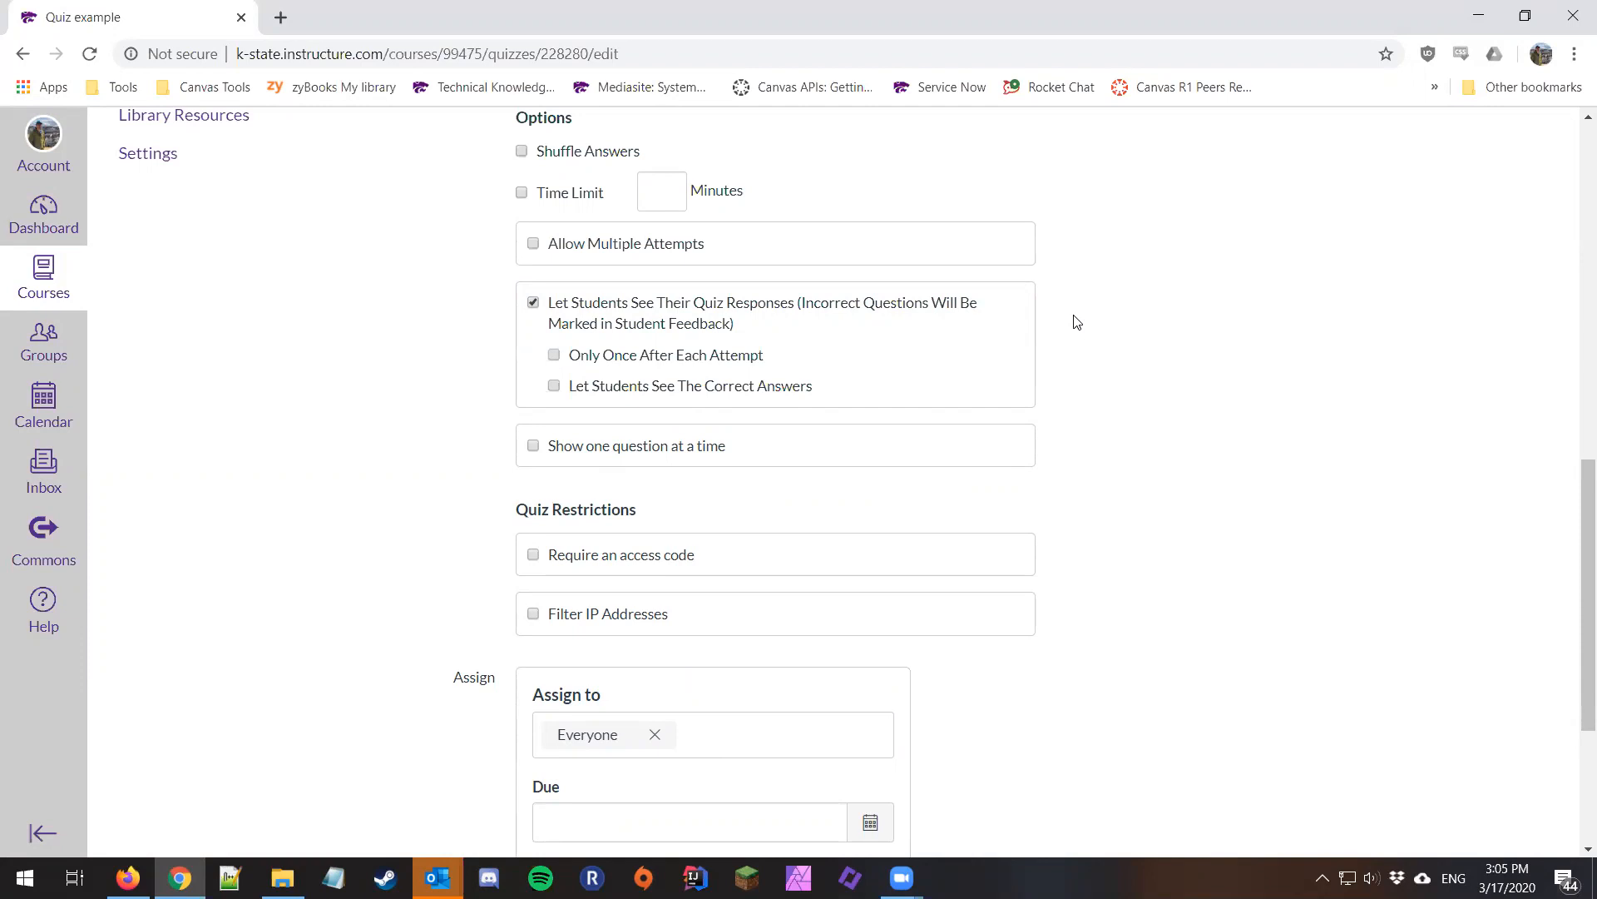
{"action": "left_click", "coordinate": [752, 397]}
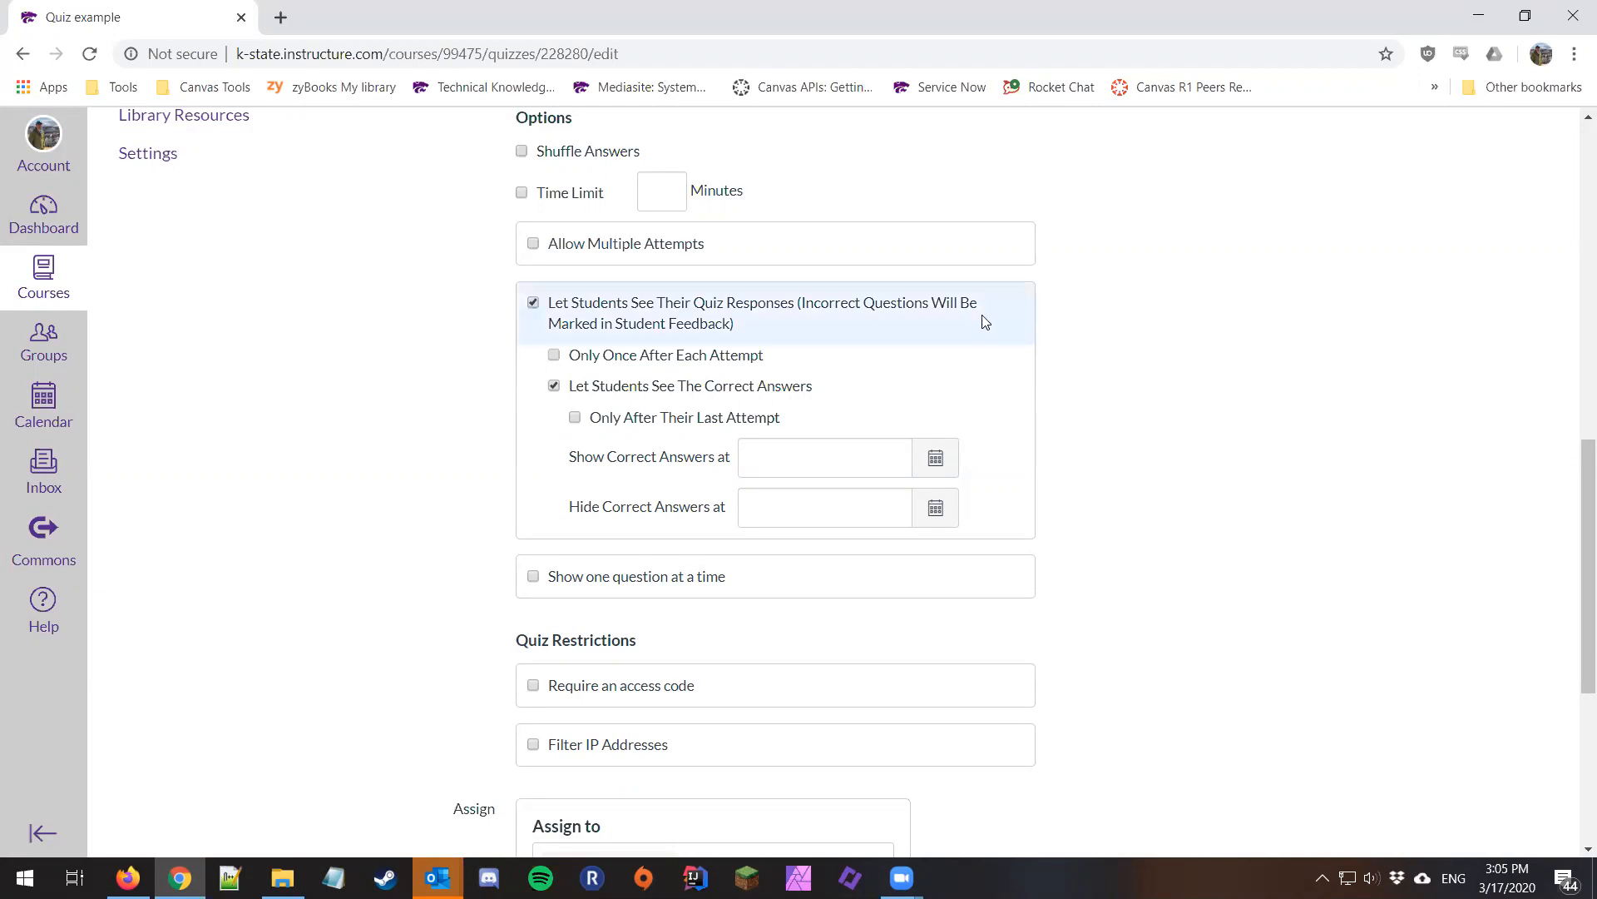
{"action": "left_click", "coordinate": [805, 308]}
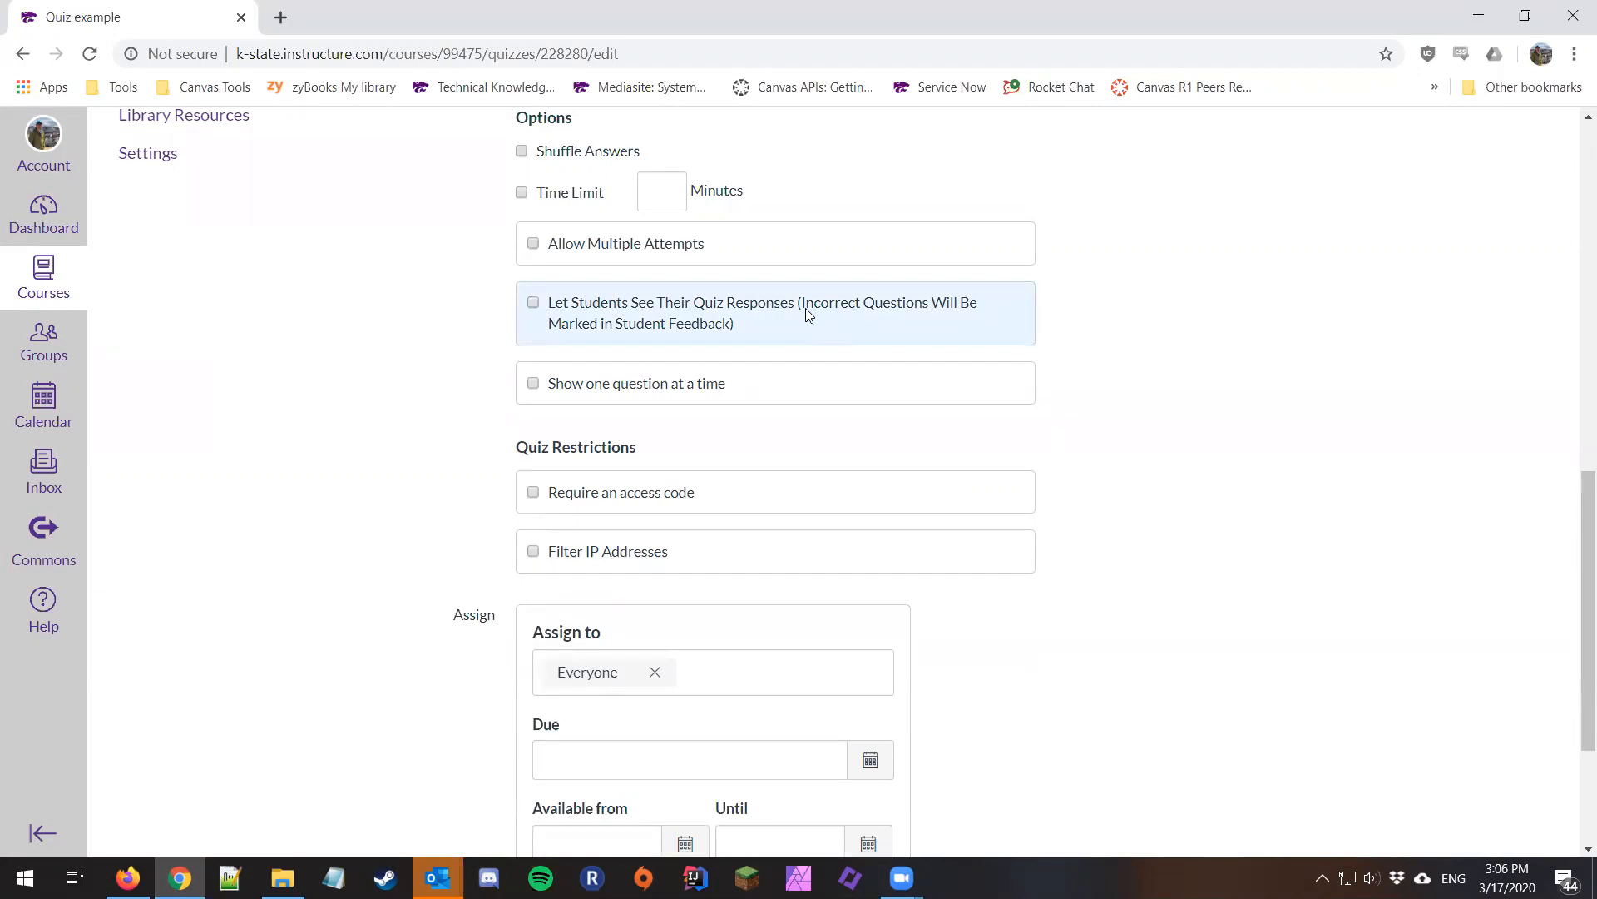
{"action": "left_click", "coordinate": [805, 314]}
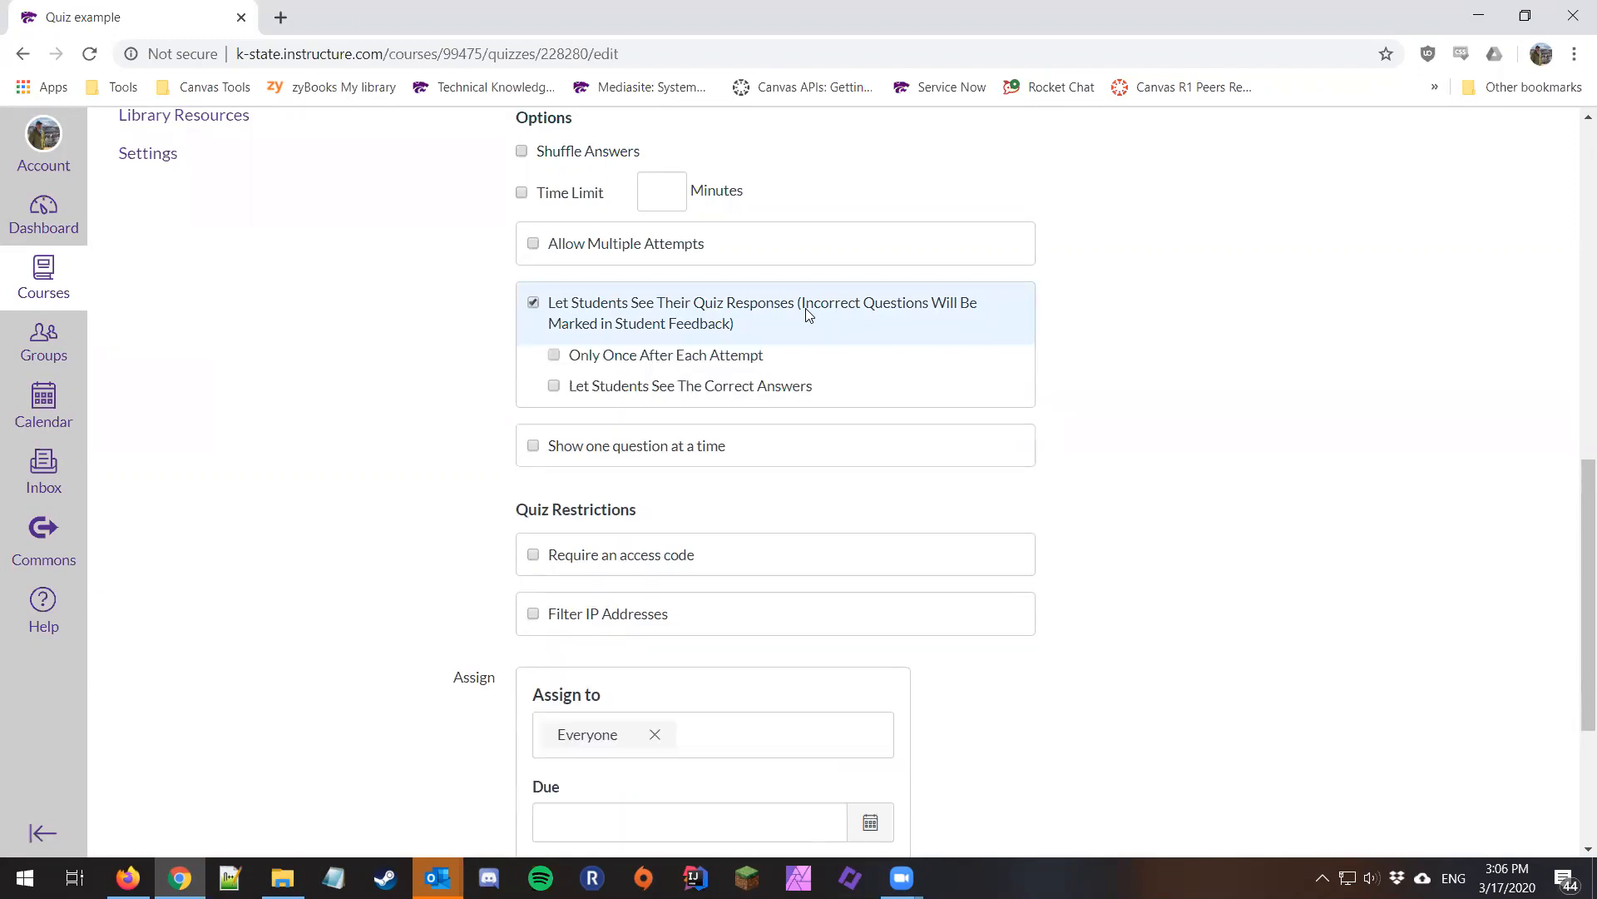
{"action": "left_click", "coordinate": [673, 394]}
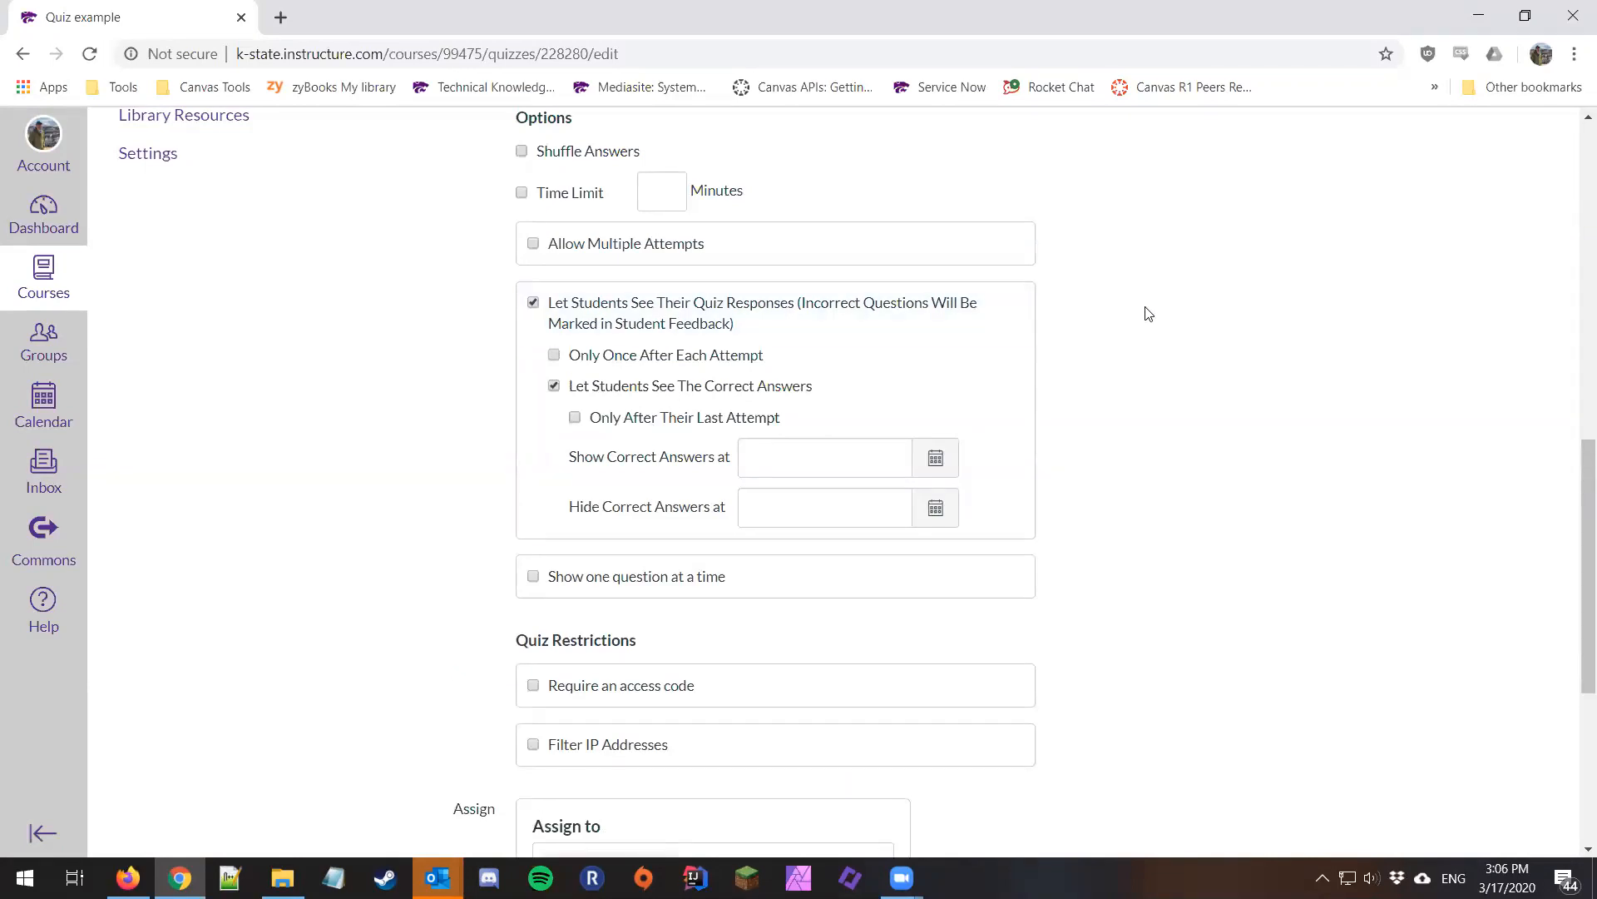
Try requiring an access code under the quiz restrictions, and remove the requirement again.
{"action": "scroll", "coordinate": [1148, 313], "scroll_direction": "down", "scroll_amount": 3}
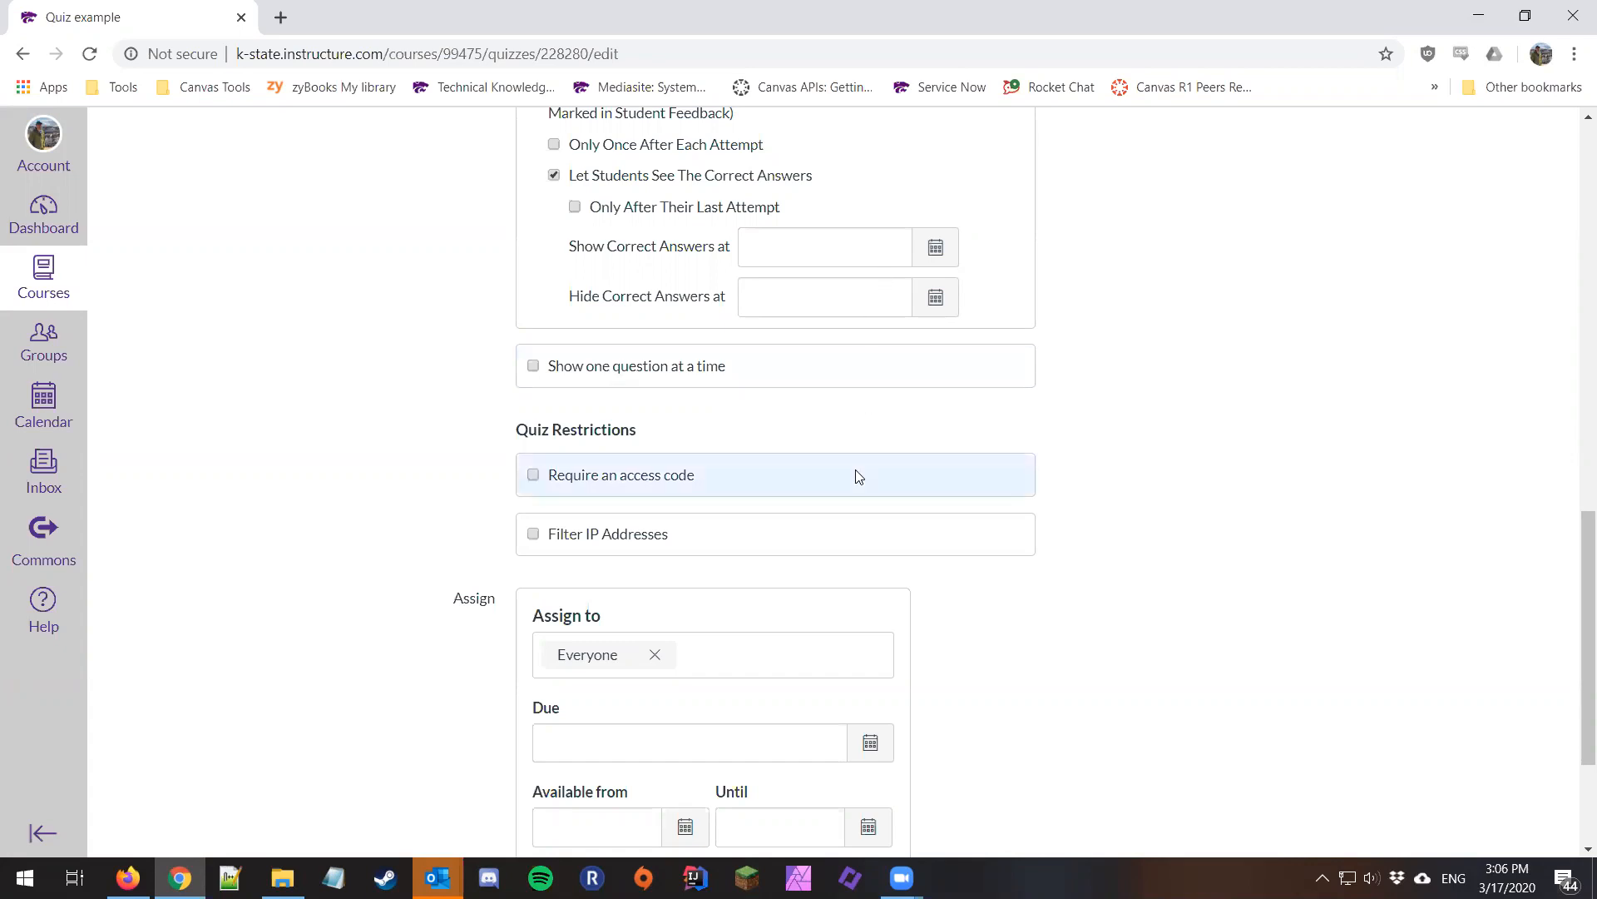
{"action": "scroll", "coordinate": [857, 475], "scroll_direction": "down", "scroll_amount": 1}
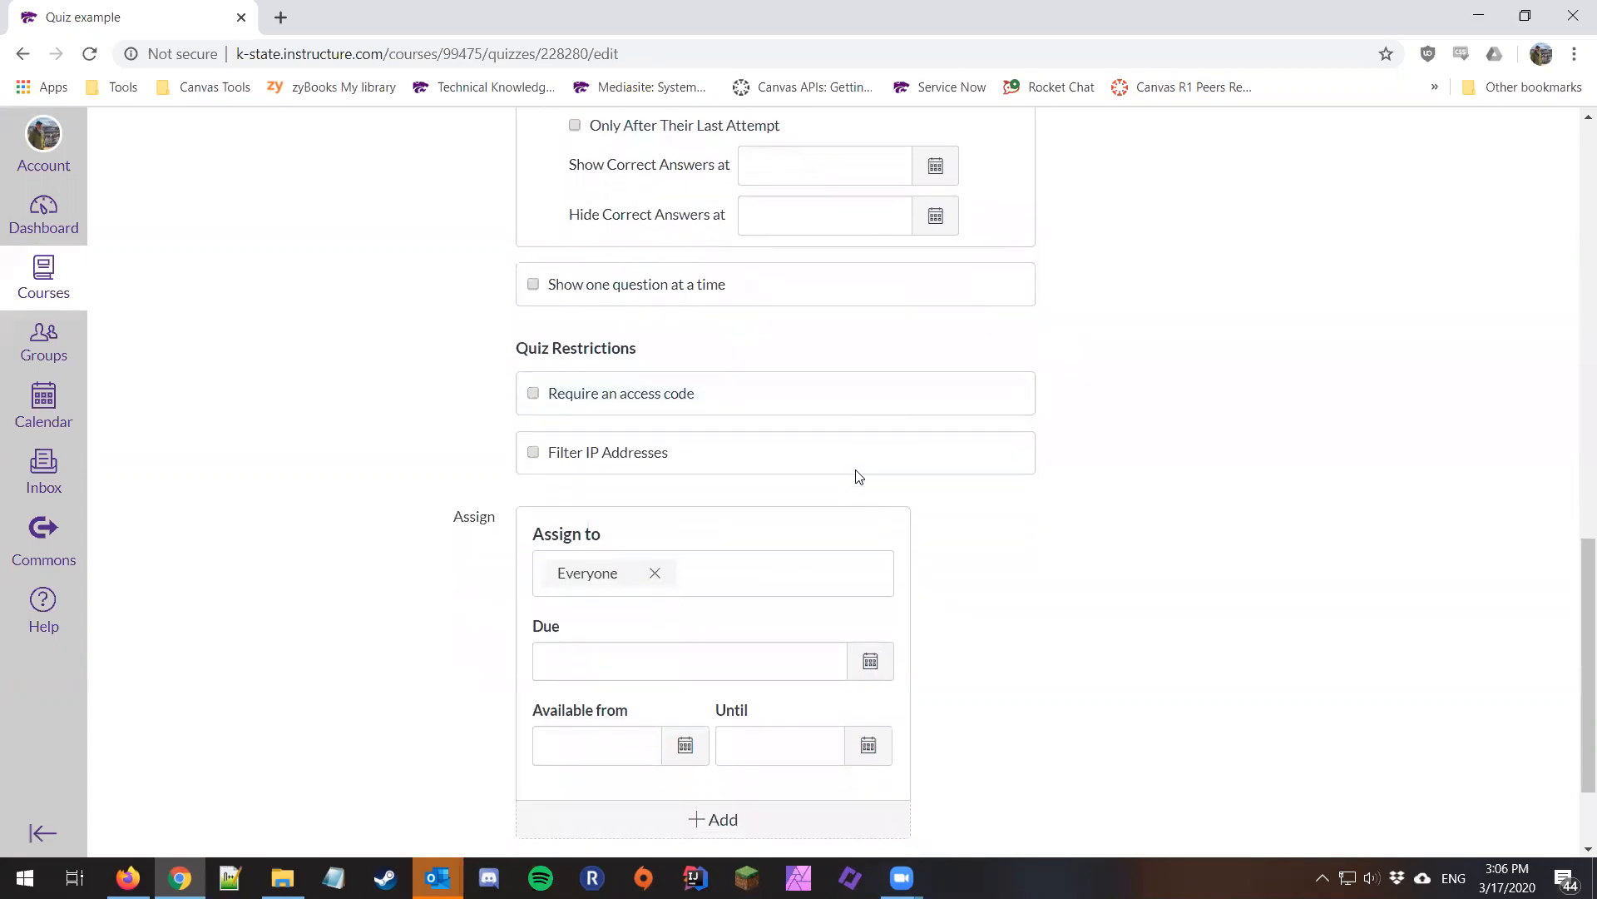
{"action": "left_click", "coordinate": [658, 403]}
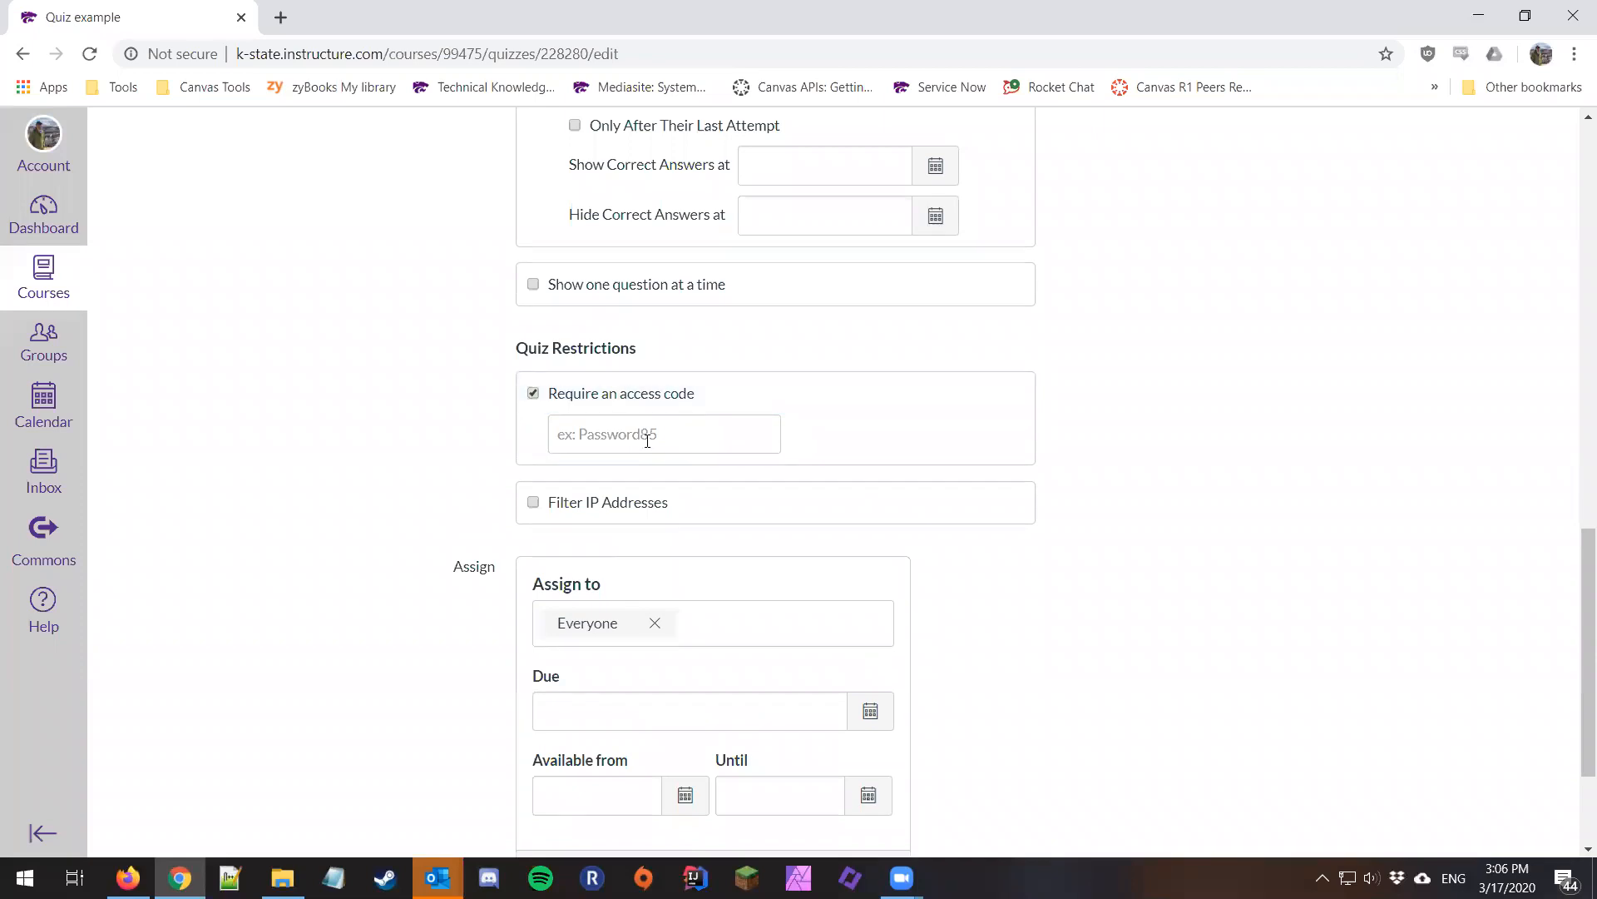
{"action": "left_click", "coordinate": [648, 431]}
{"action": "left_click", "coordinate": [662, 402]}
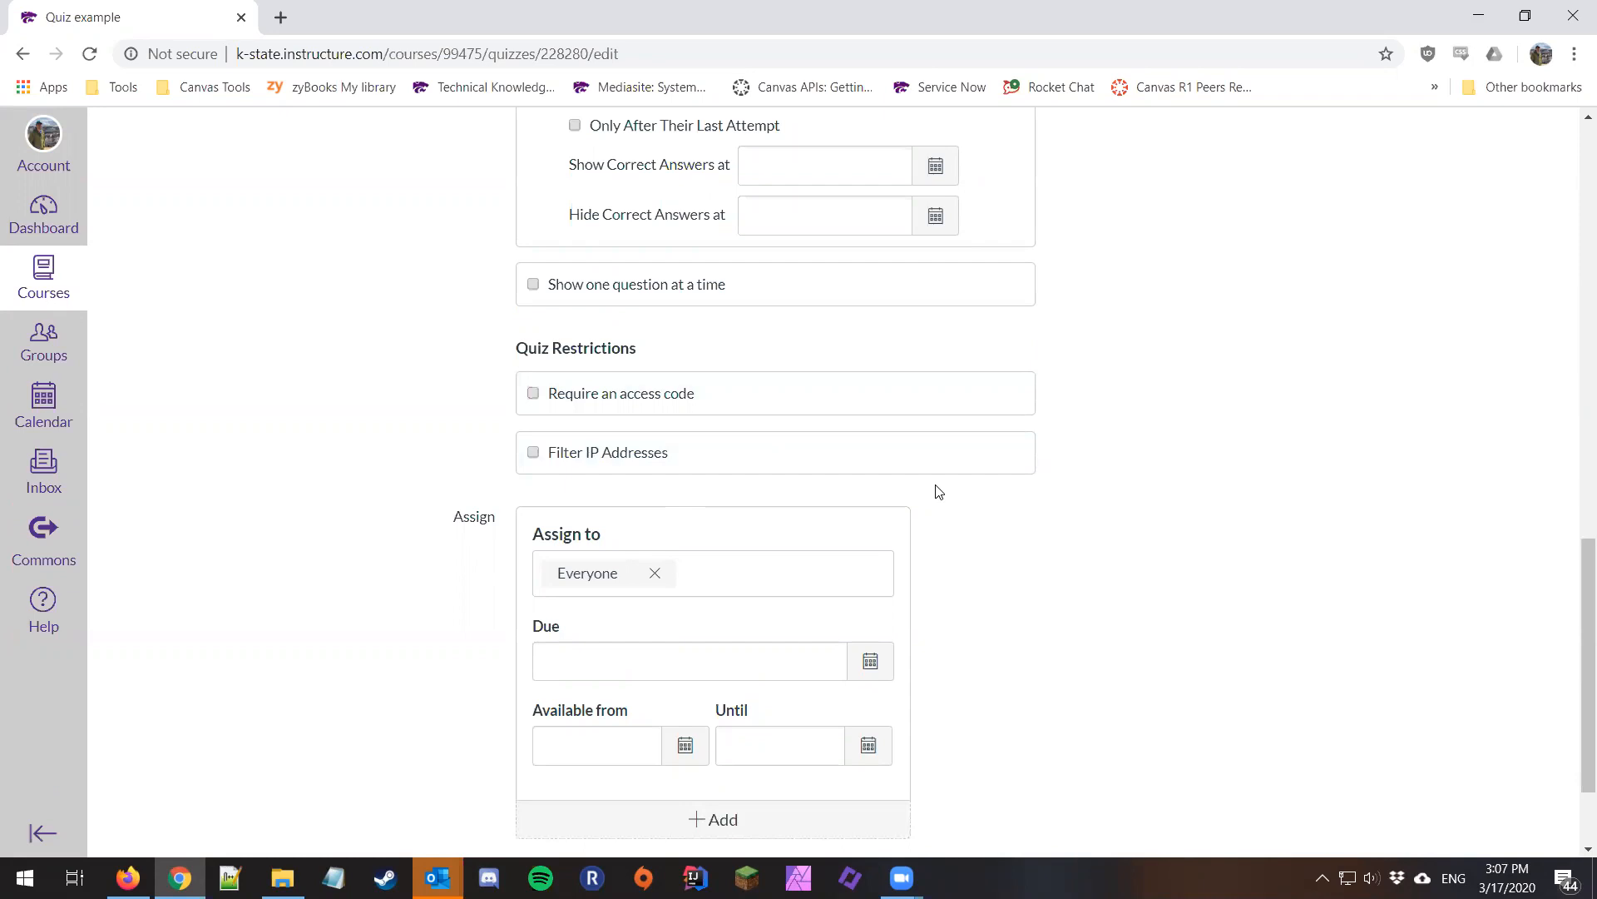
Examine the Due, Available from and Until date fields in the quiz's assignment settings.
{"action": "scroll", "coordinate": [939, 491], "scroll_direction": "down", "scroll_amount": 1}
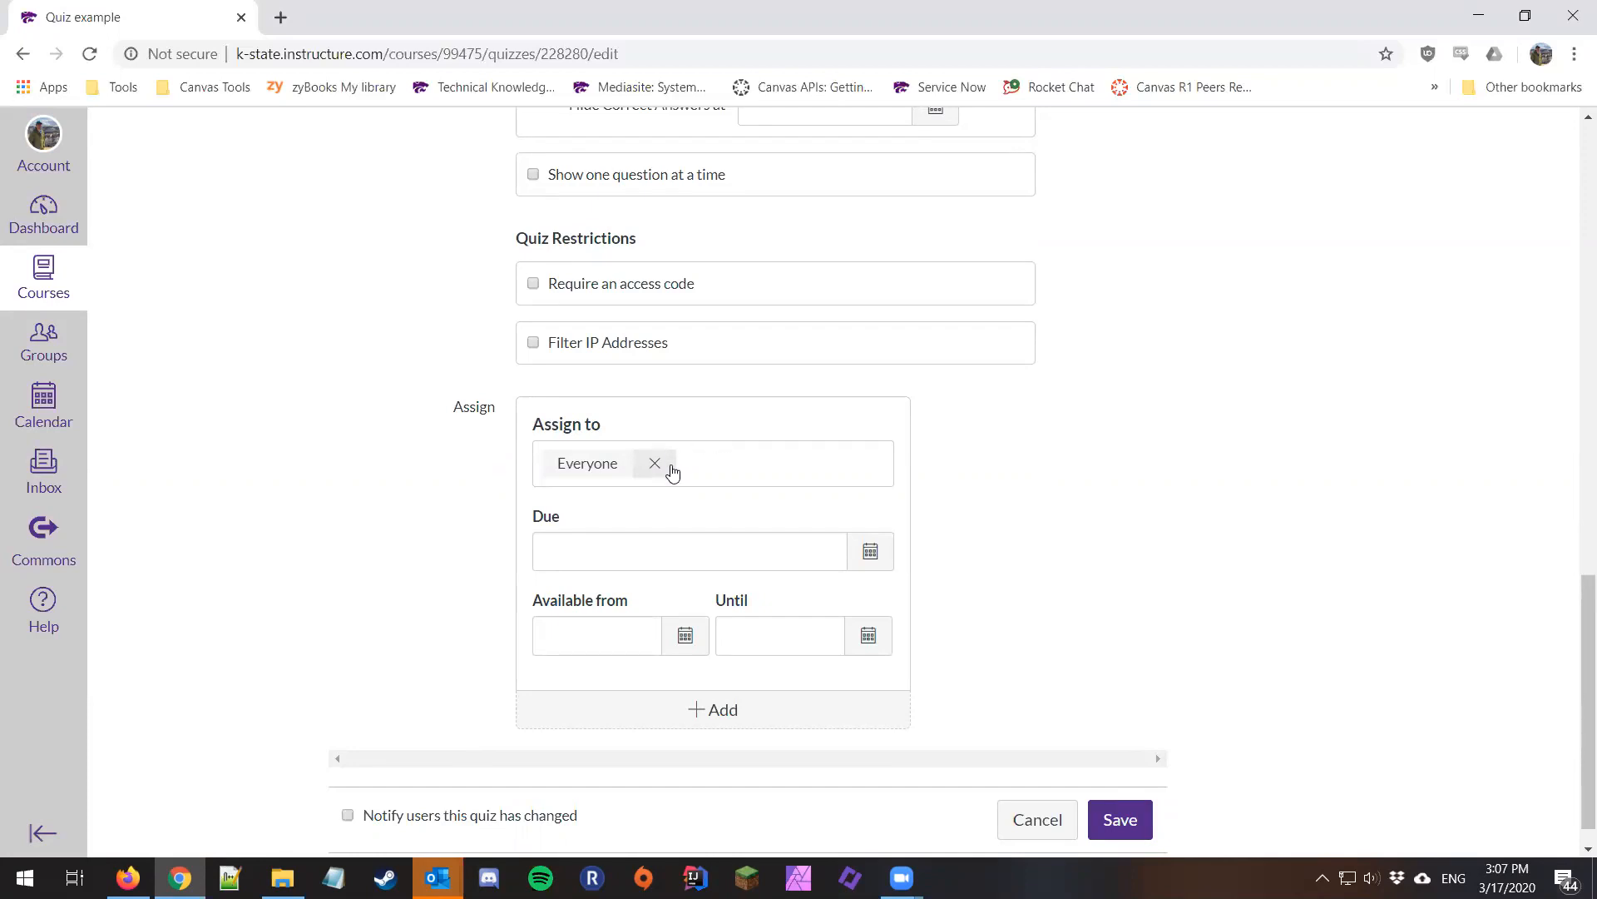
{"action": "left_click", "coordinate": [568, 645]}
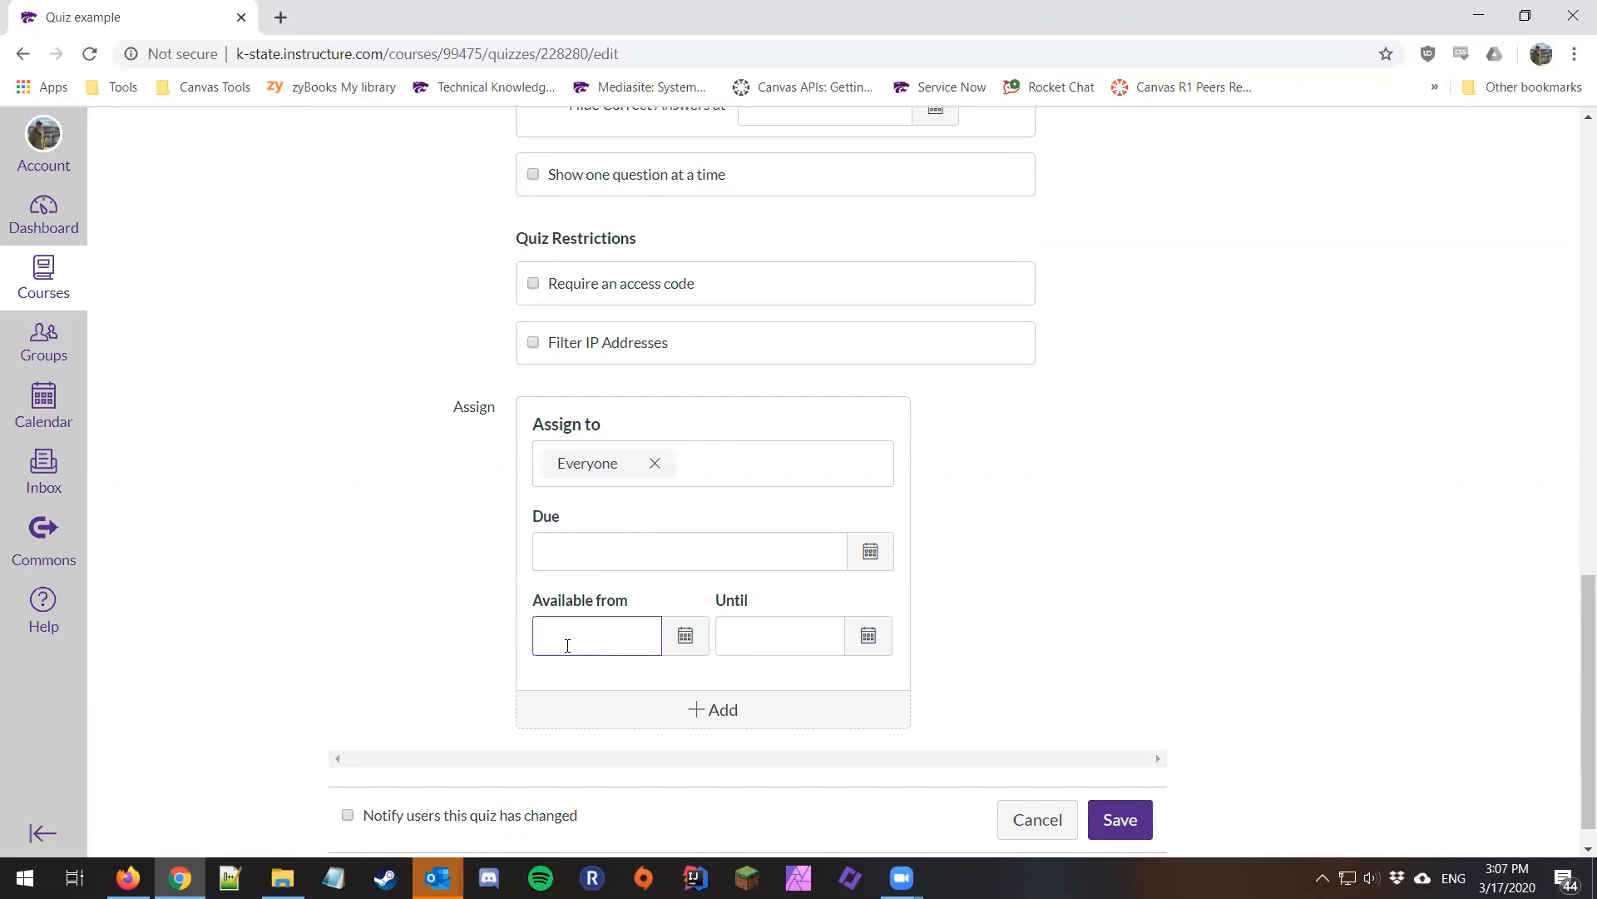
{"action": "left_click", "coordinate": [642, 559]}
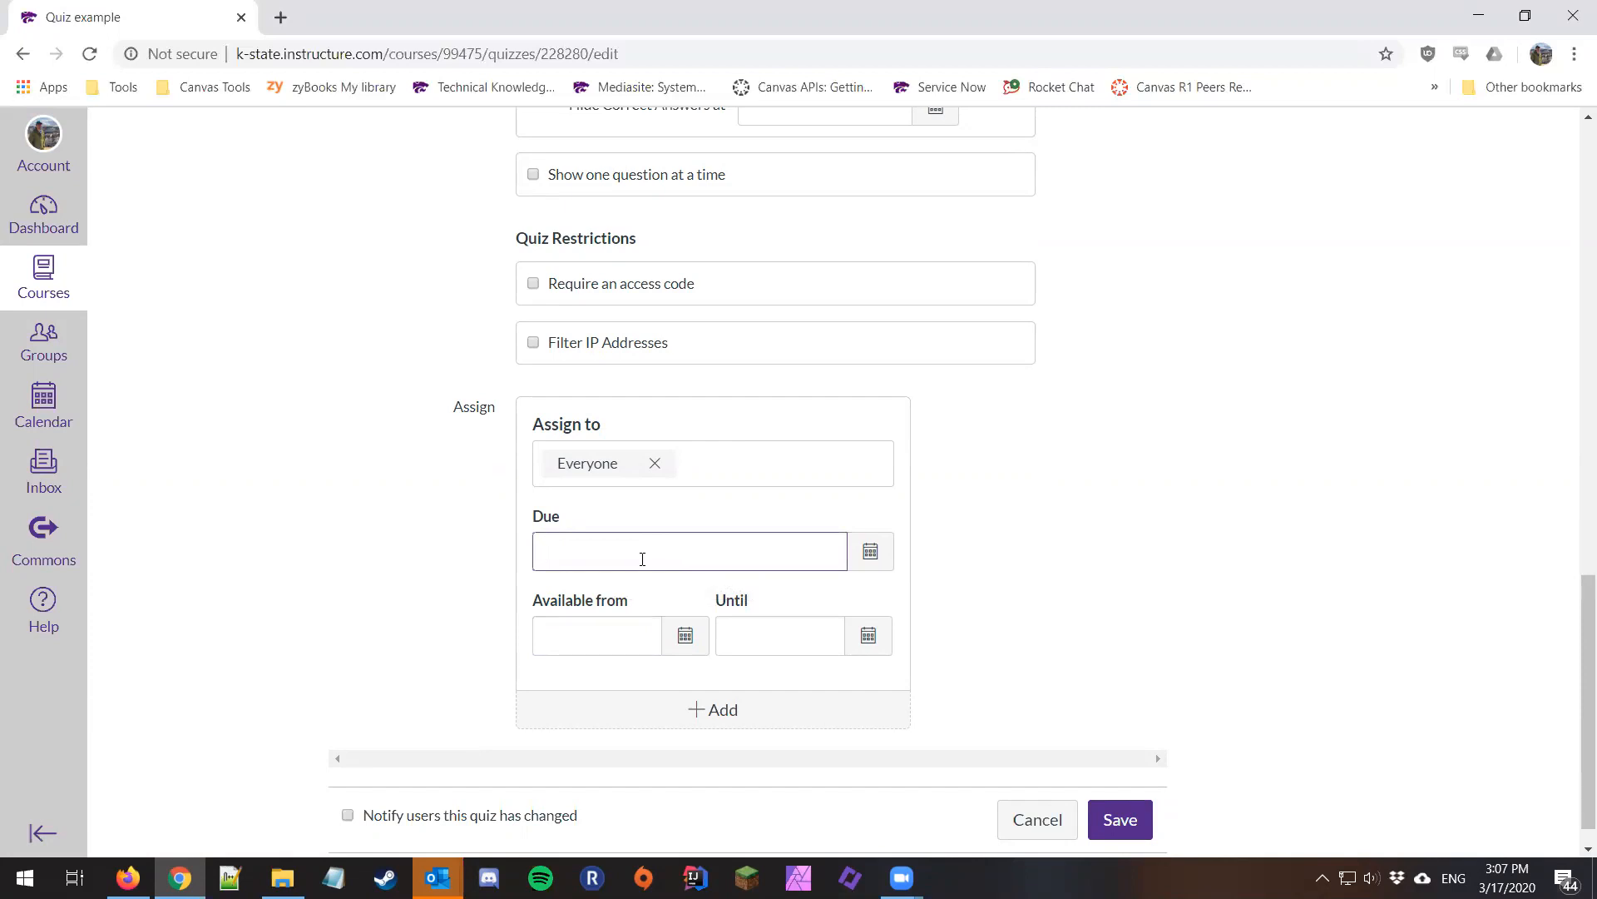
{"action": "left_click", "coordinate": [743, 630]}
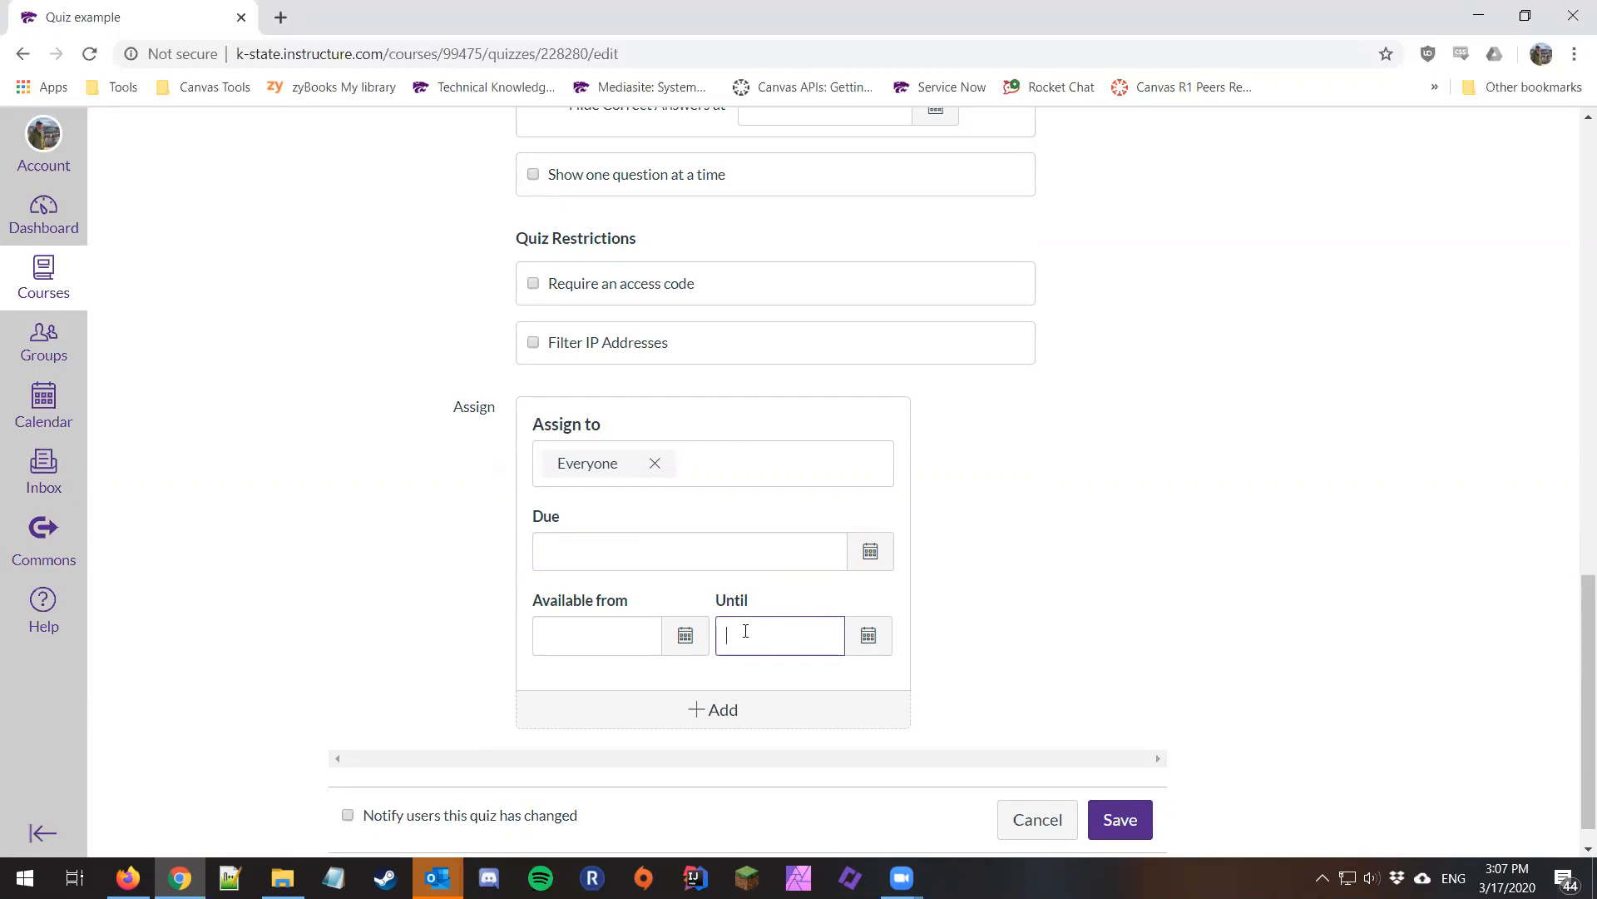
{"action": "left_click", "coordinate": [676, 558]}
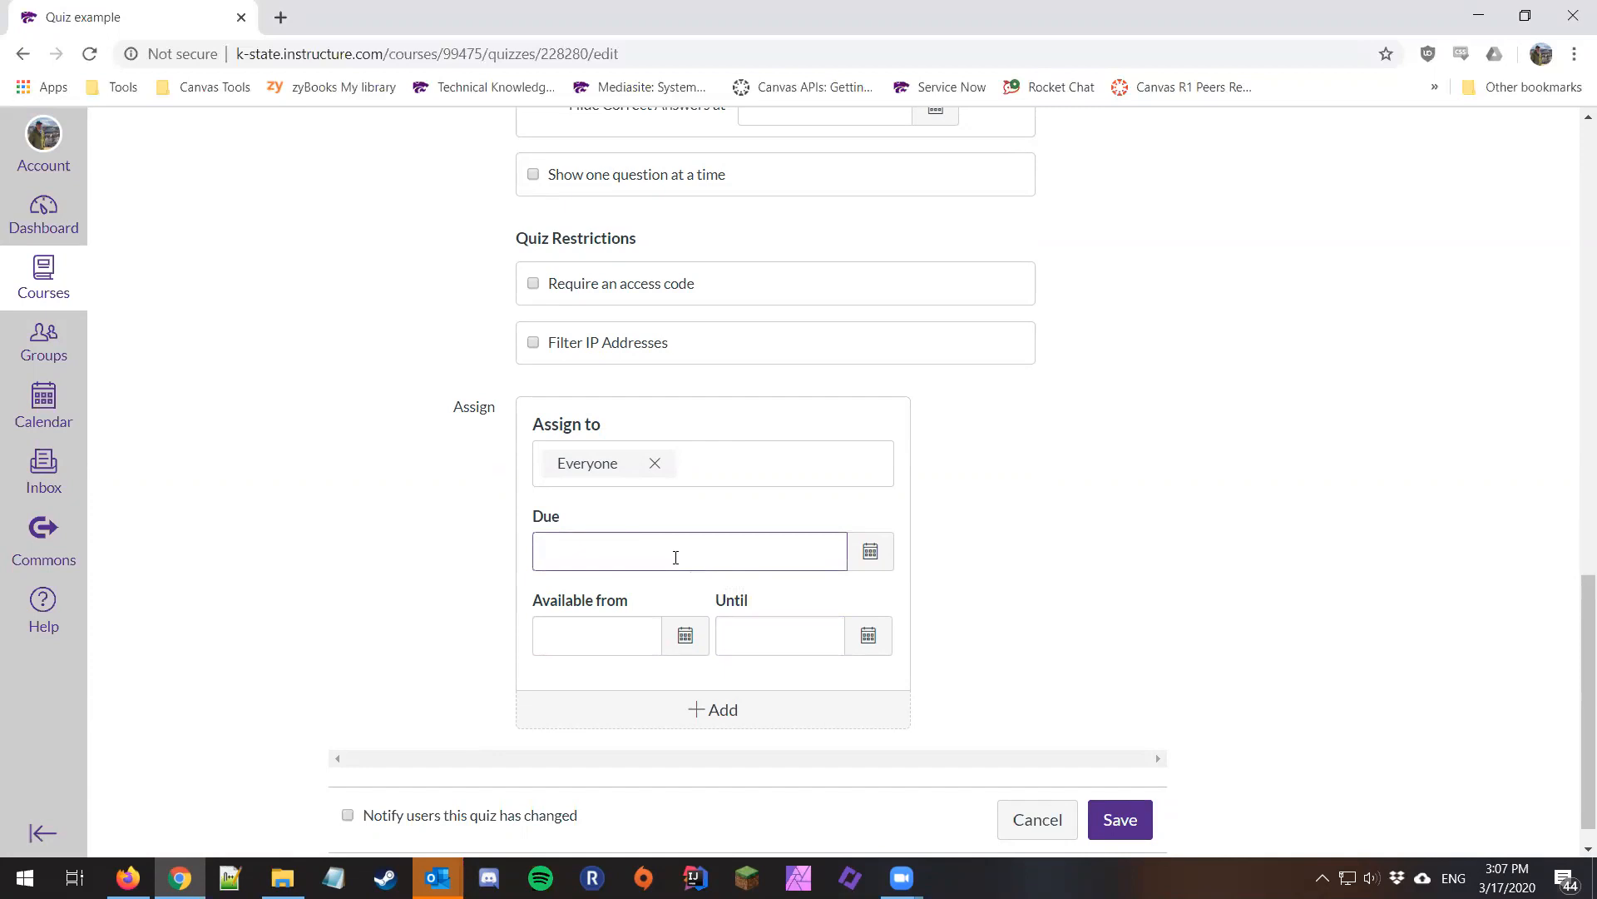
{"action": "left_click", "coordinate": [760, 633]}
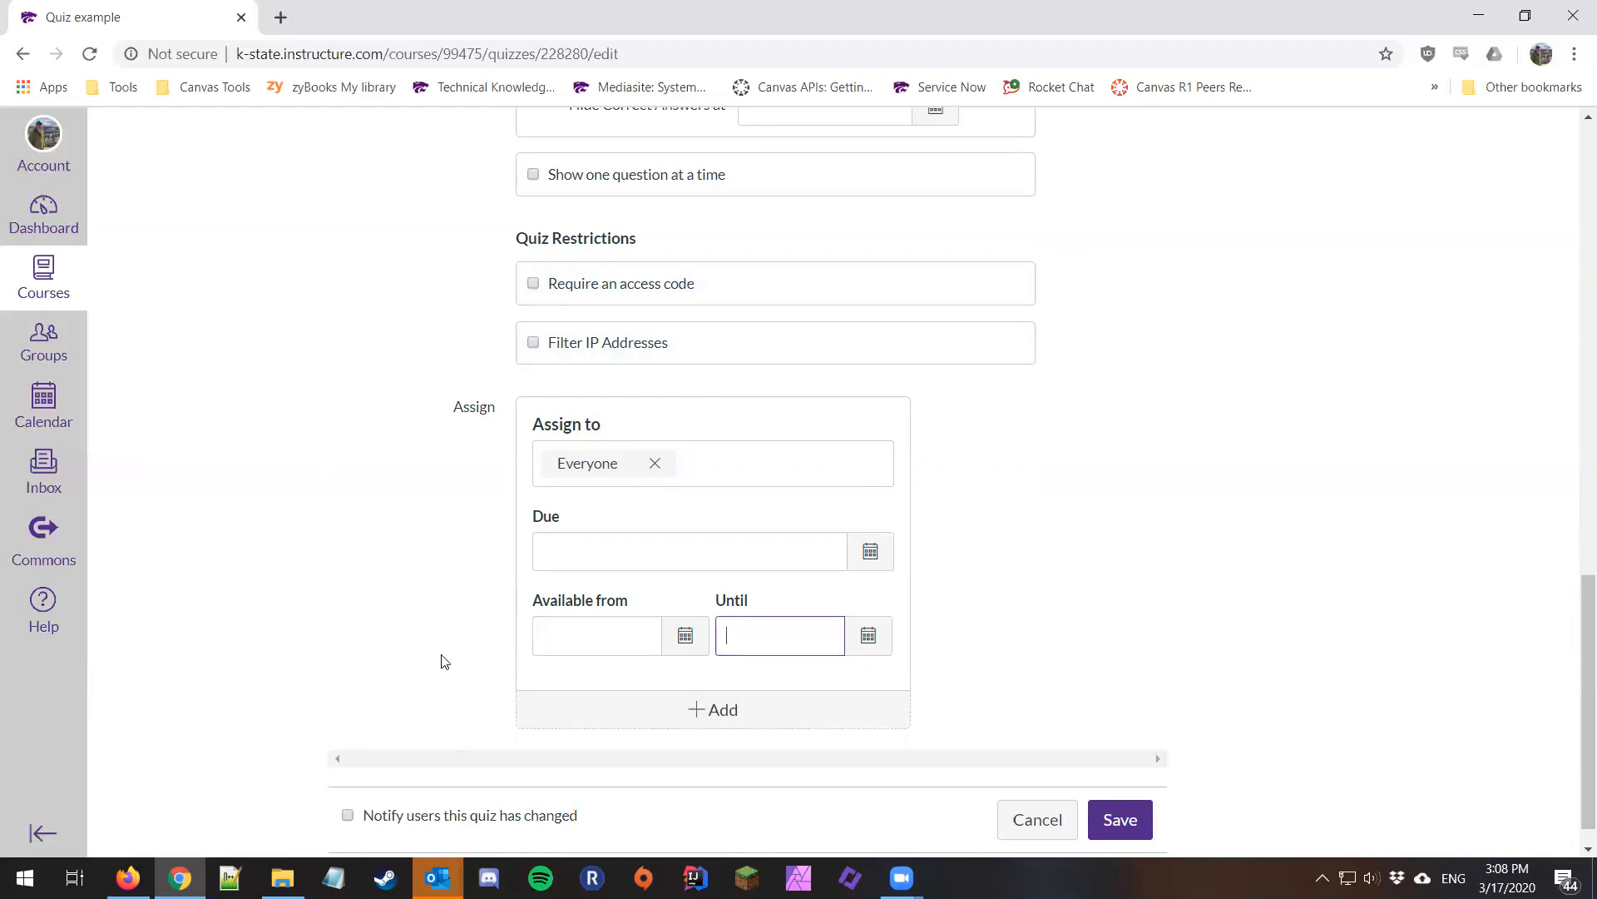
Add a second assignment block to the quiz and assign it to the first listed student.
{"action": "left_click", "coordinate": [699, 716]}
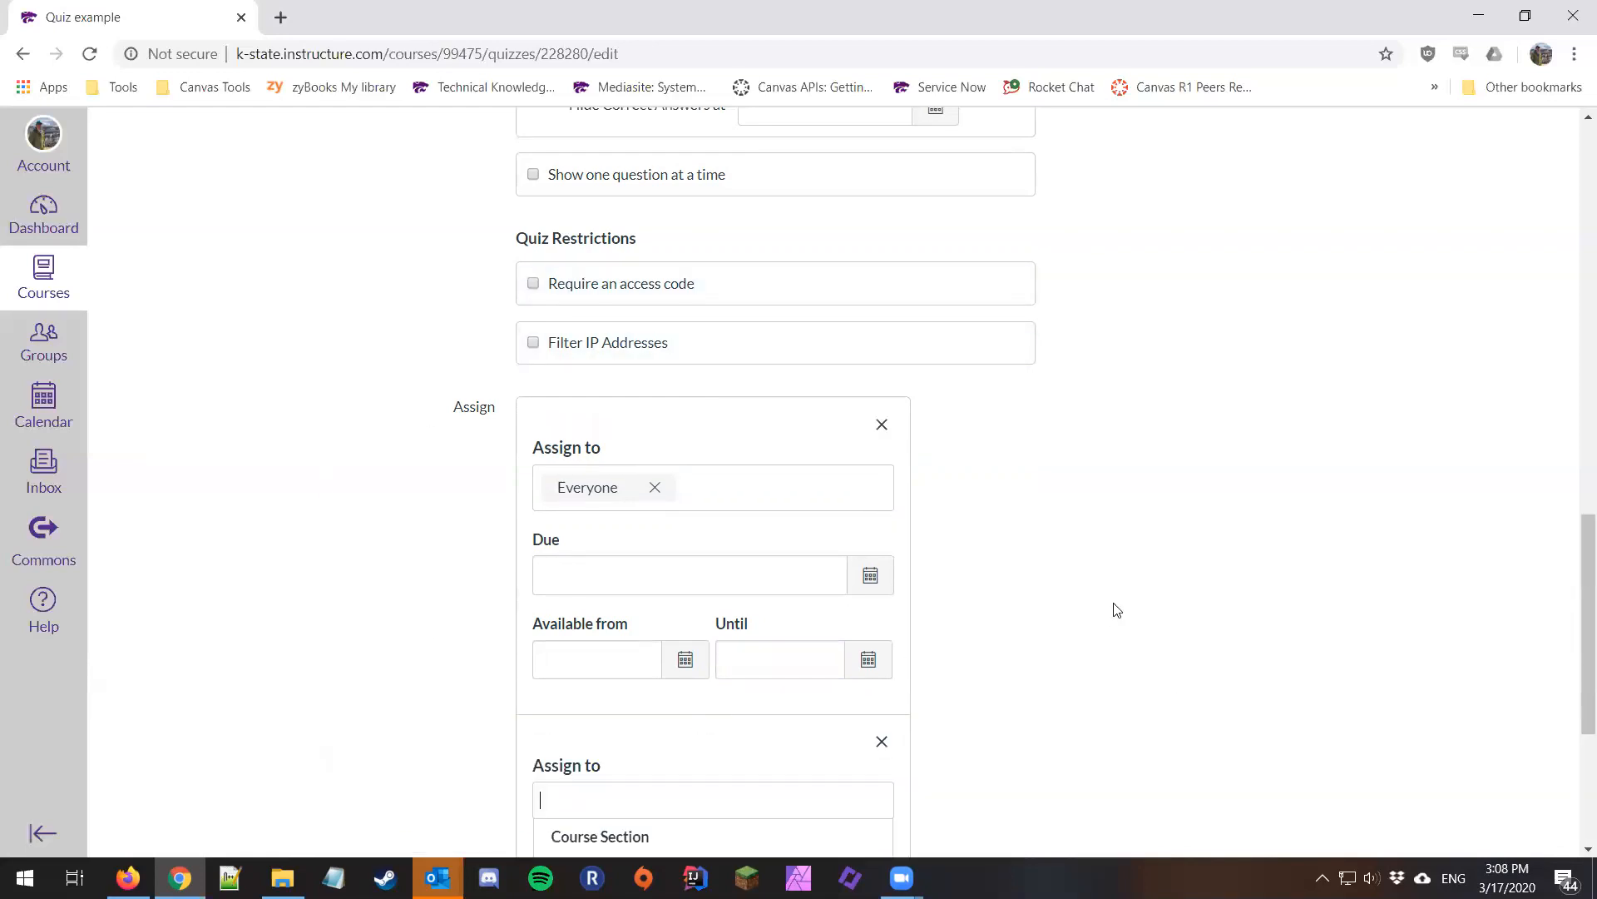
{"action": "scroll", "coordinate": [1116, 610], "scroll_direction": "down", "scroll_amount": 4}
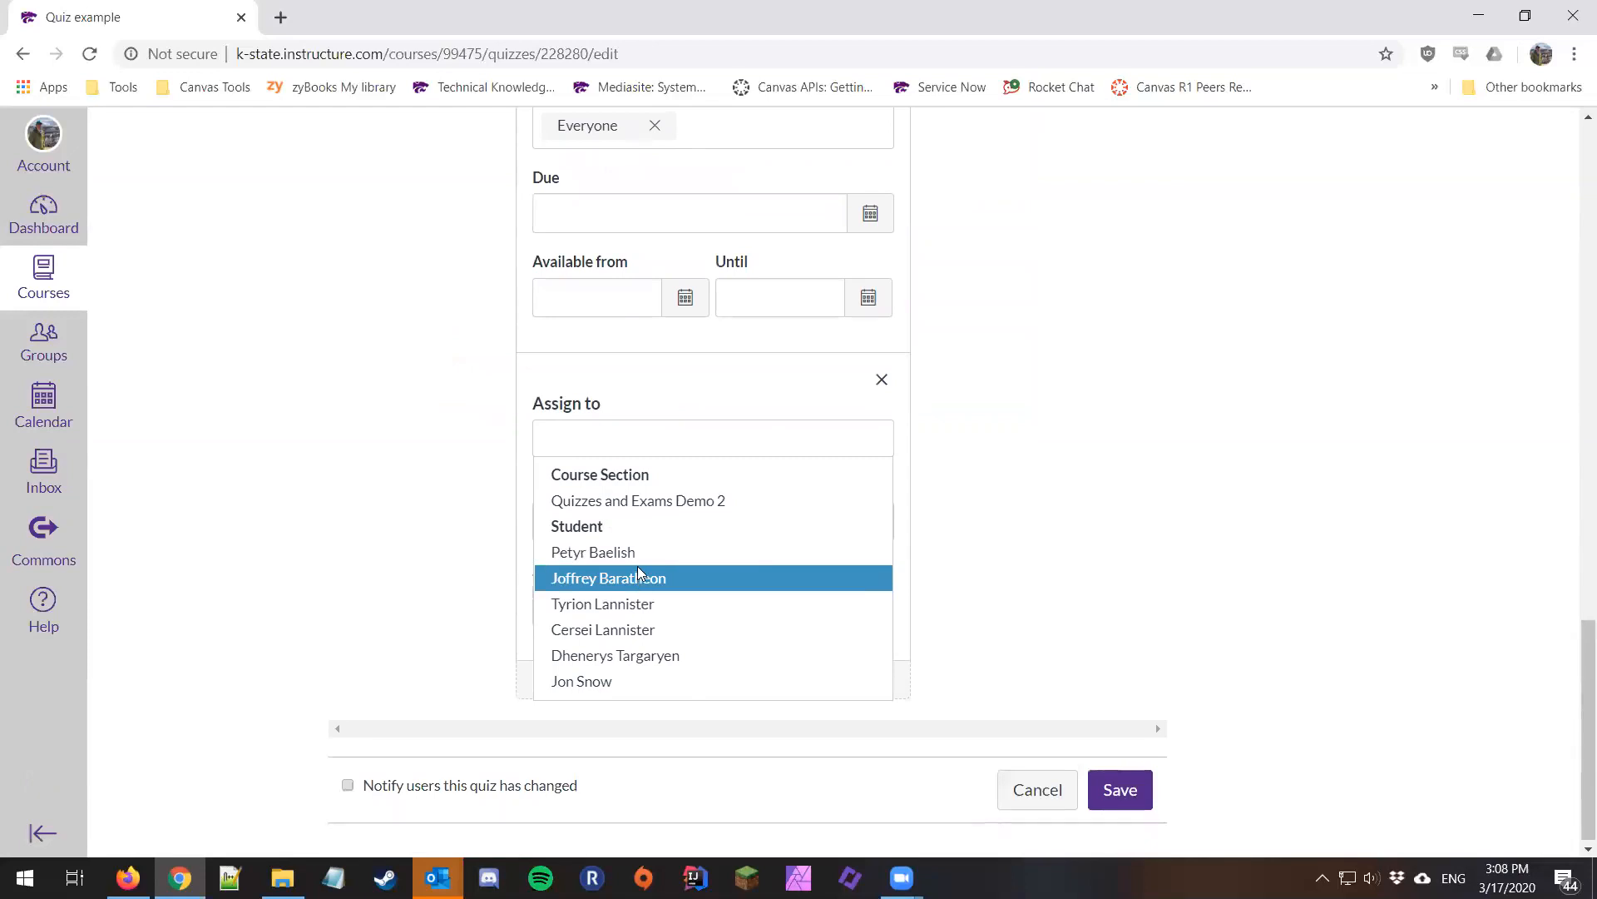
{"action": "left_click", "coordinate": [640, 563]}
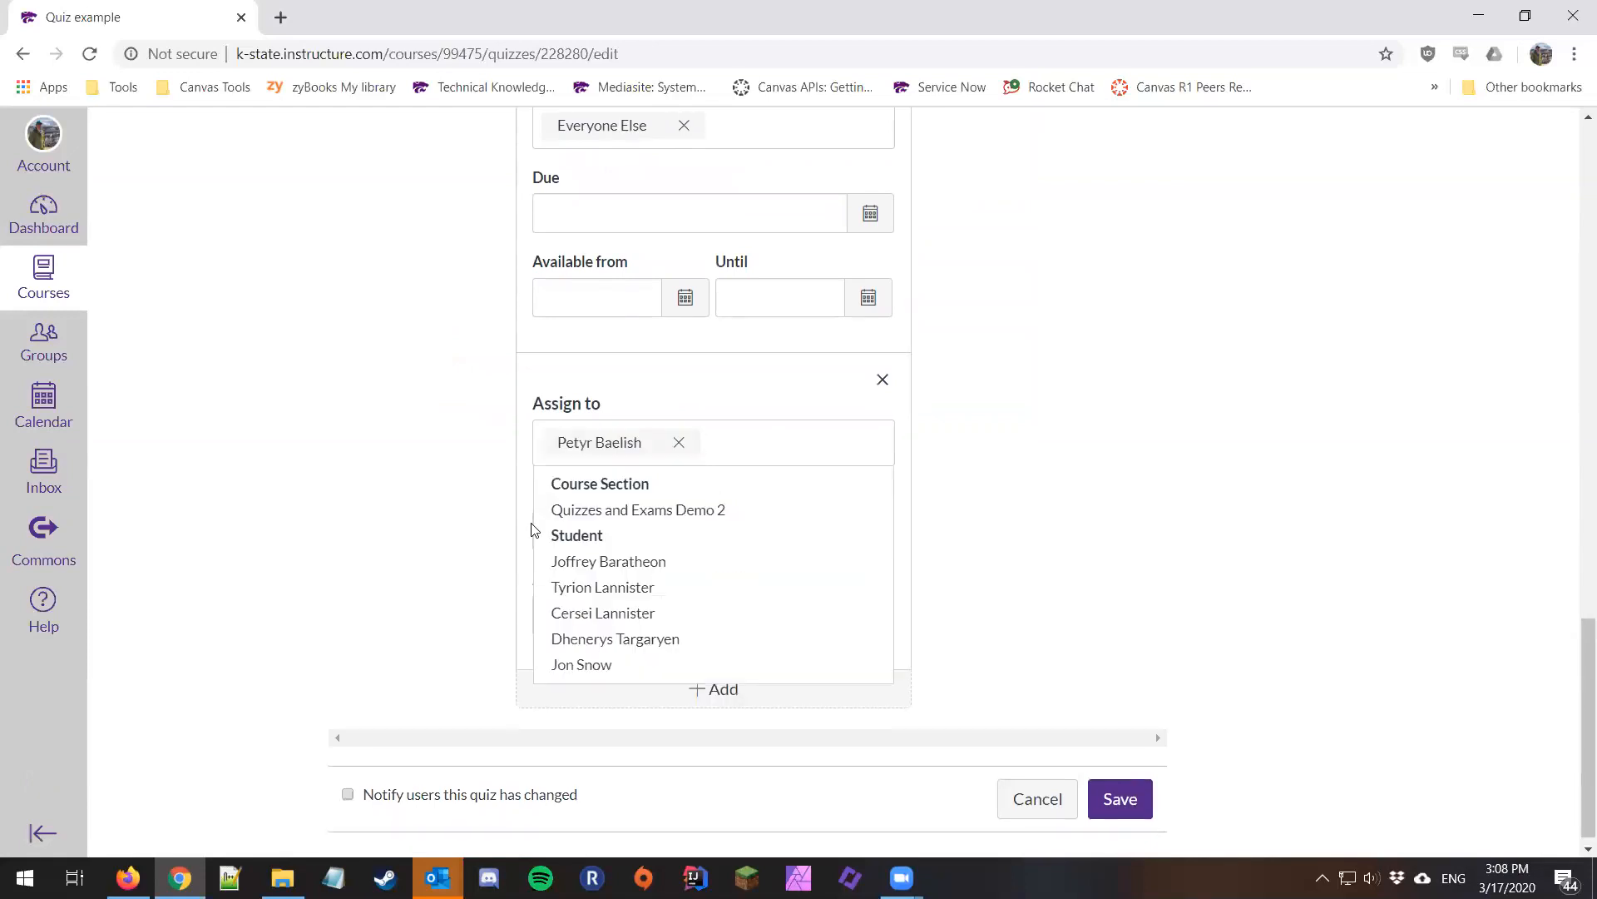
{"action": "left_click", "coordinate": [385, 511]}
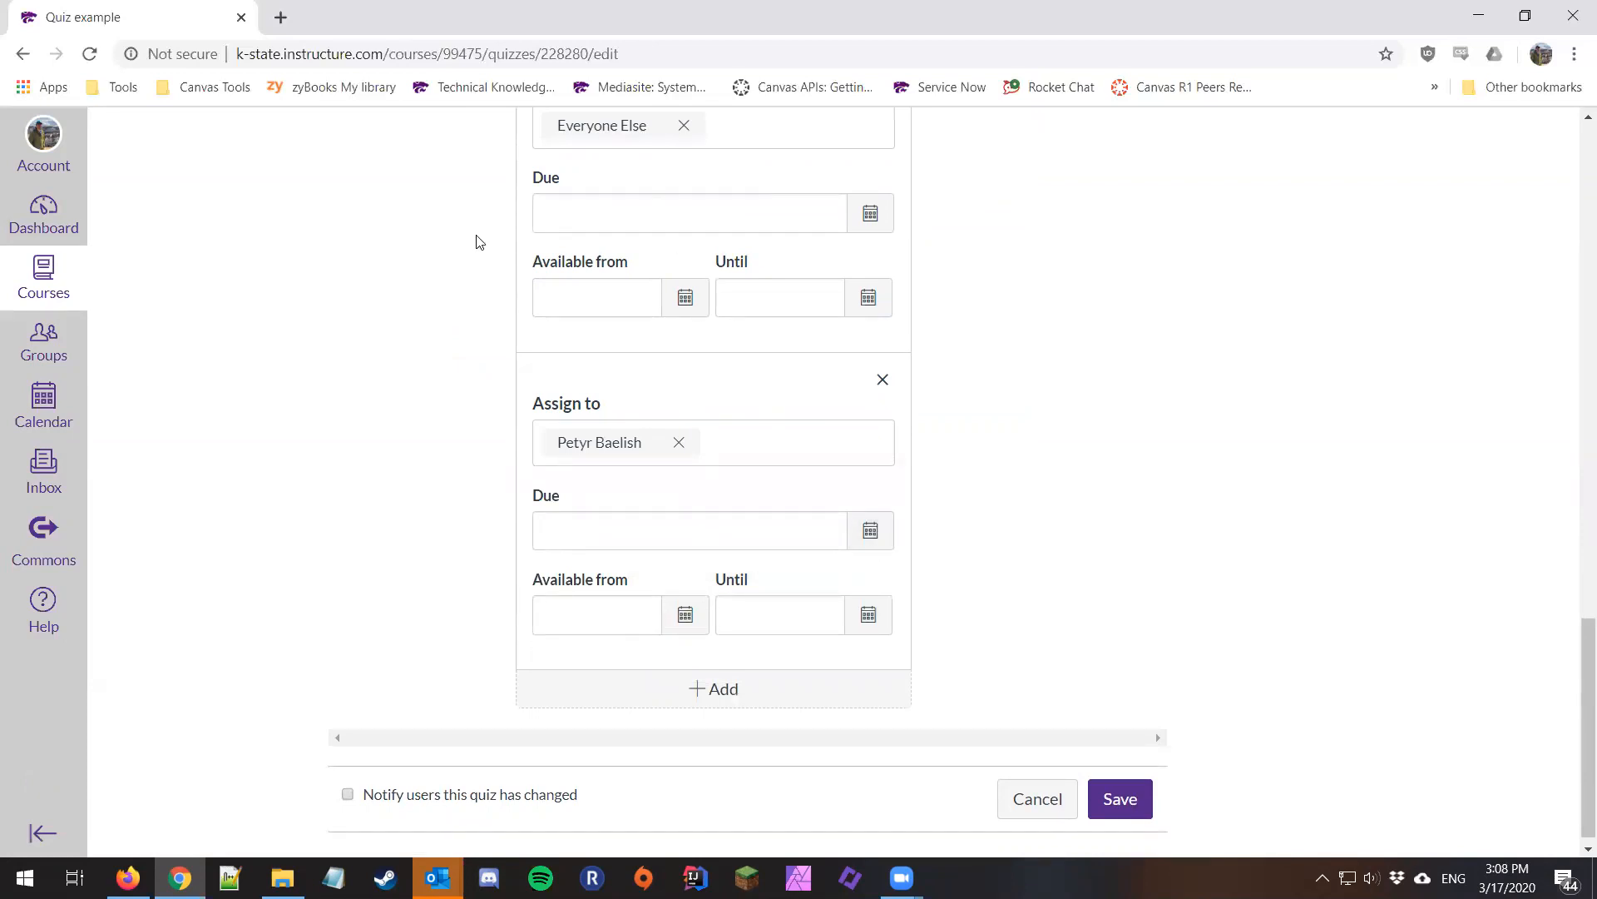
{"action": "scroll", "coordinate": [477, 242], "scroll_direction": "up", "scroll_amount": 1}
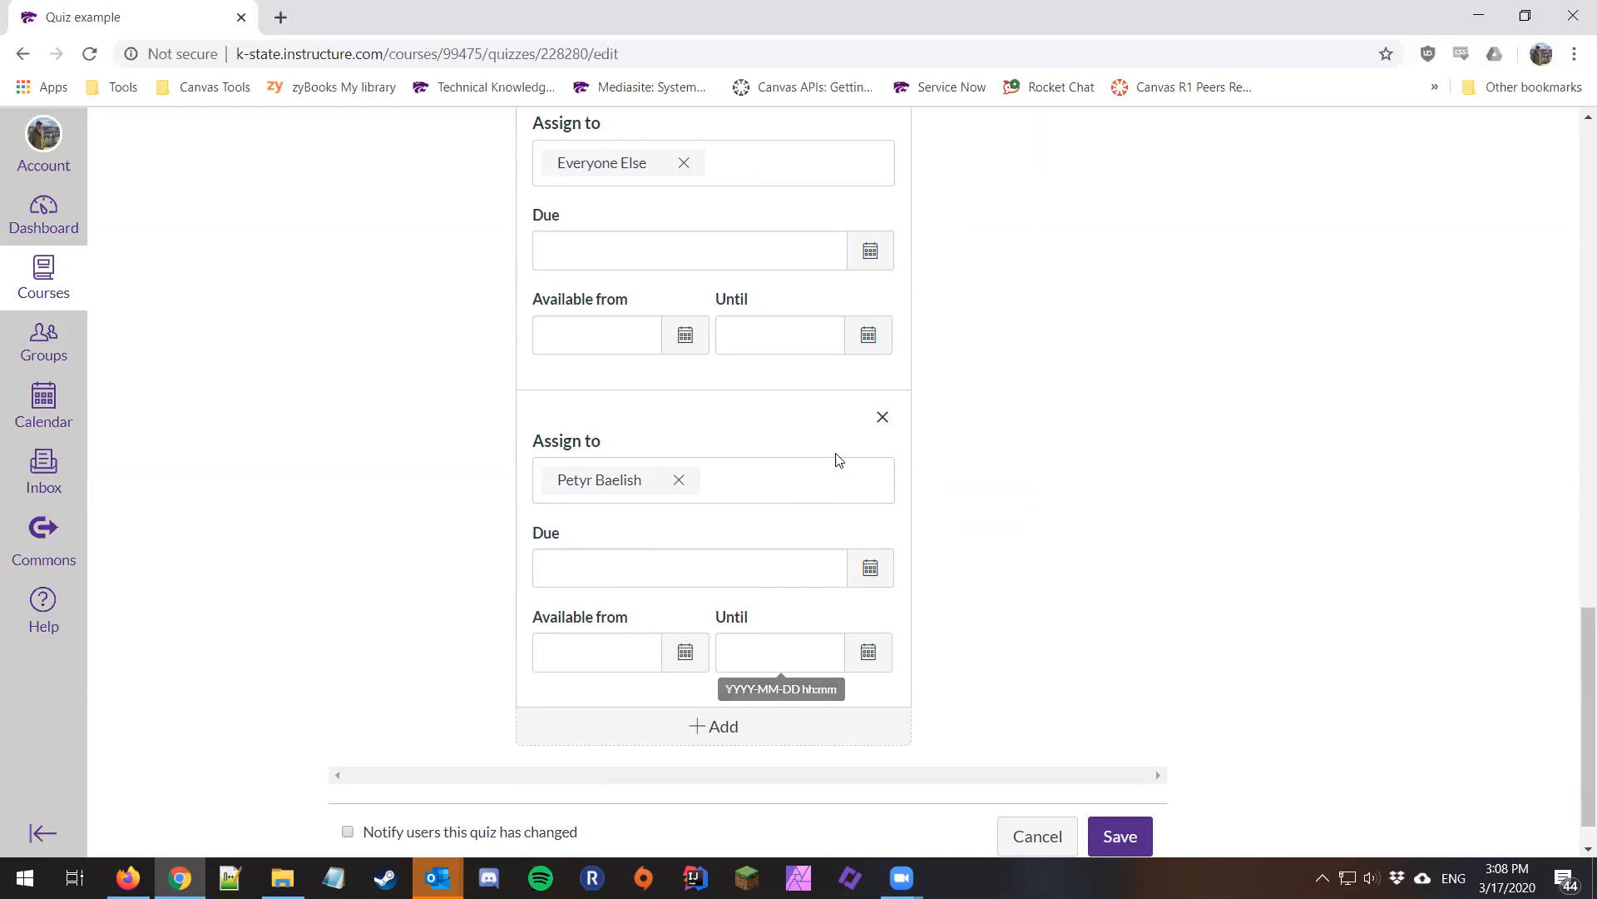
Try adding a second student to the new assignment block, and take that student out again.
{"action": "left_click", "coordinate": [789, 475]}
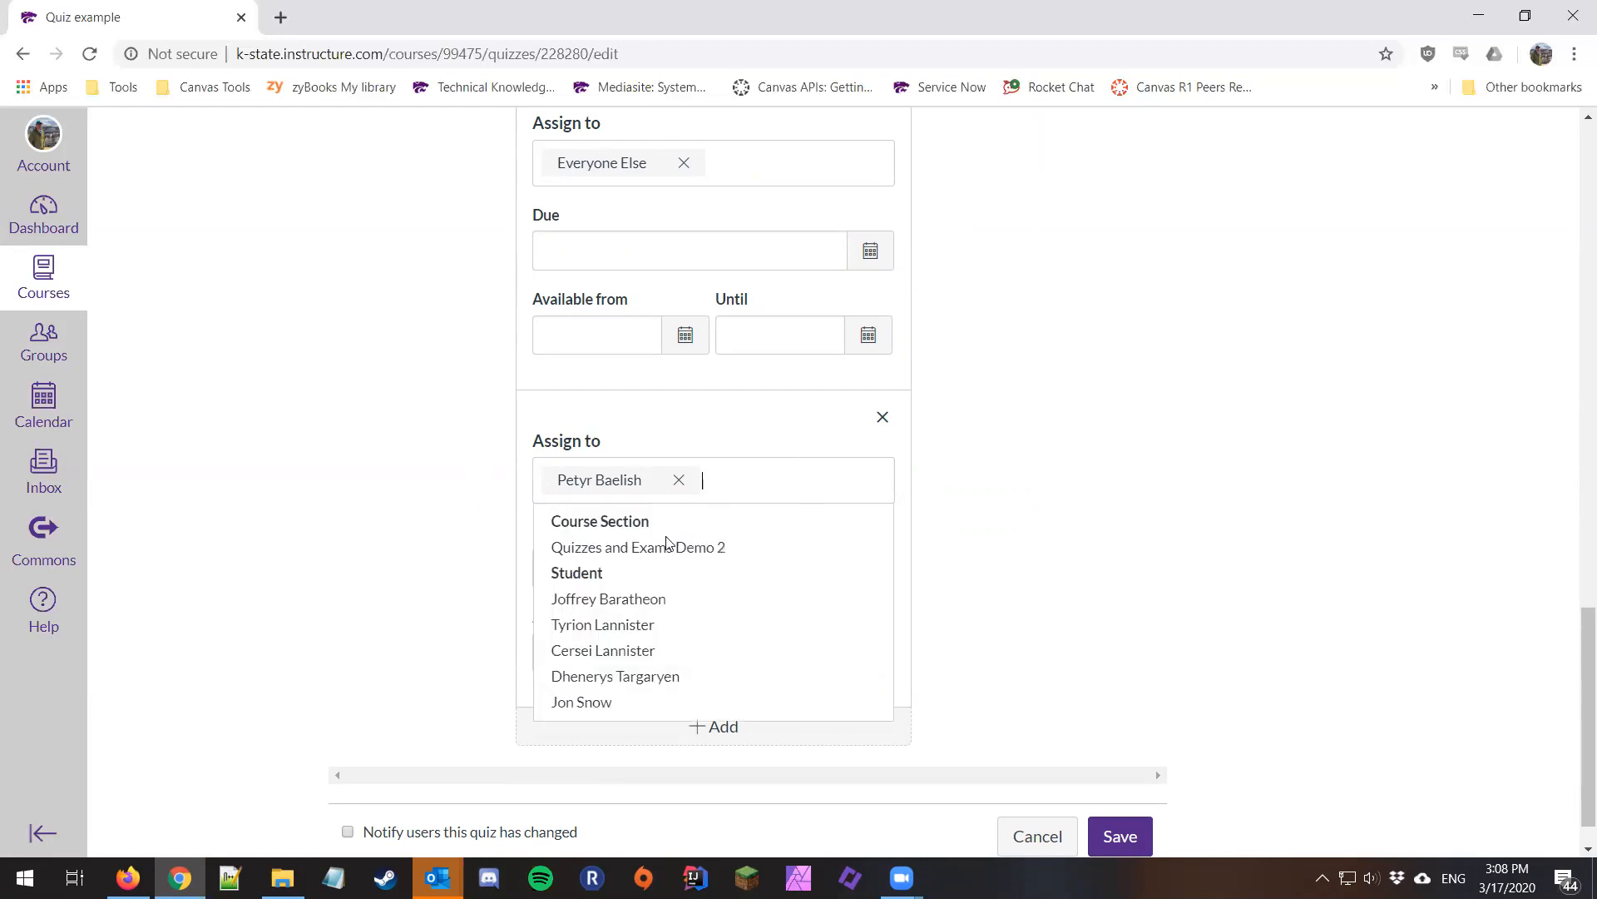
{"action": "left_click", "coordinate": [633, 599]}
{"action": "left_click", "coordinate": [952, 498]}
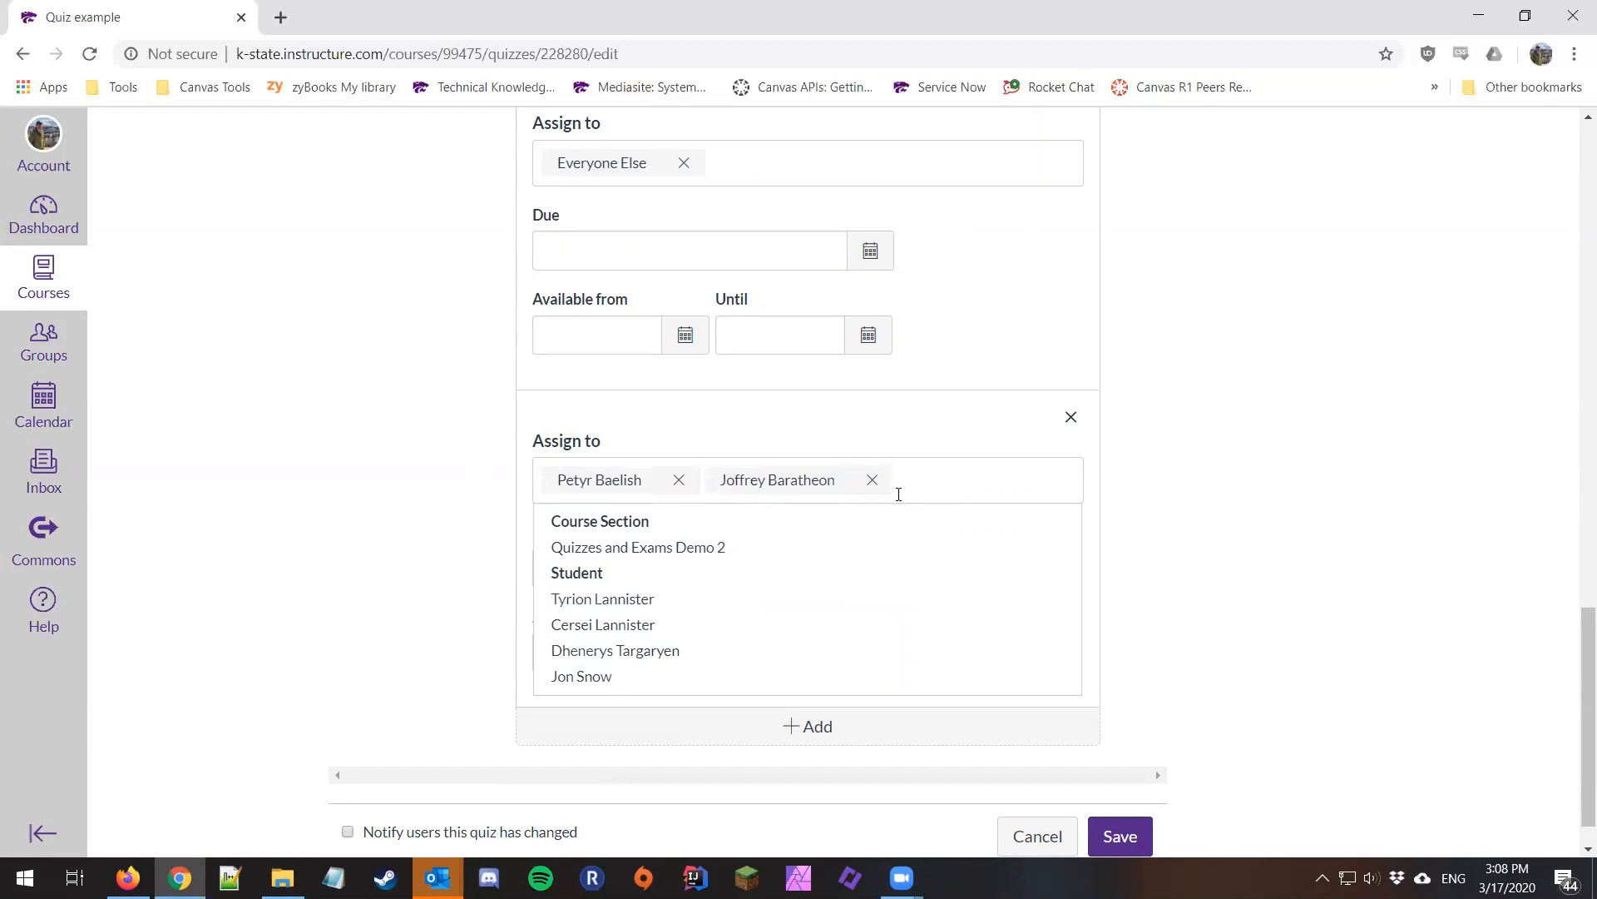
{"action": "left_click", "coordinate": [872, 480]}
{"action": "left_click", "coordinate": [1079, 477]}
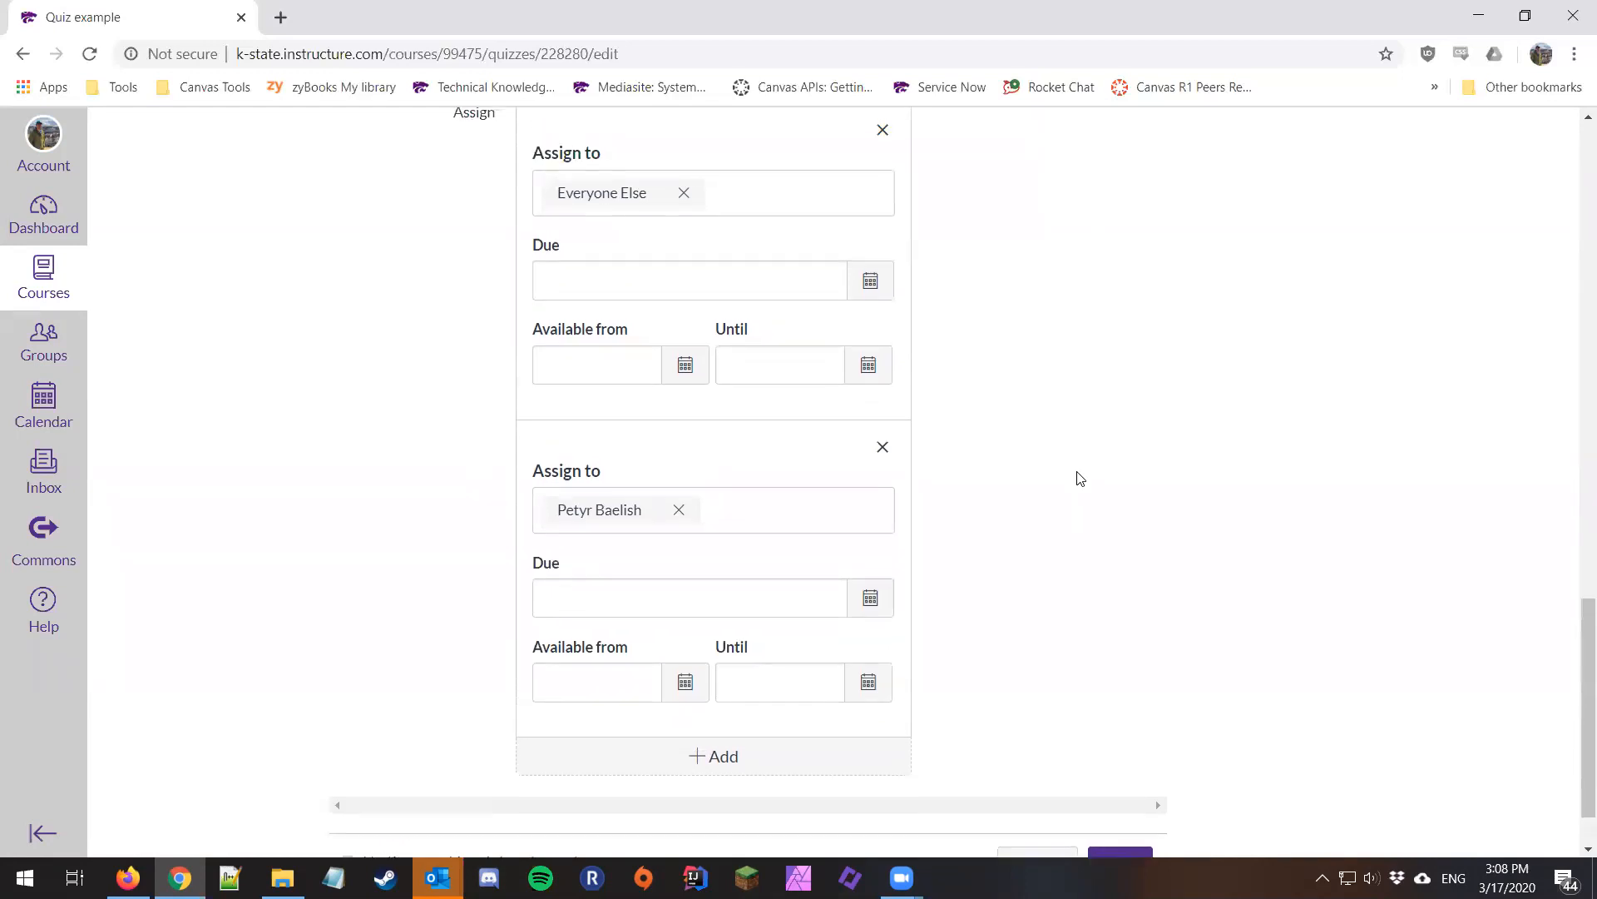
Remove the student's separate assignment block from the quiz.
{"action": "scroll", "coordinate": [1079, 479], "scroll_direction": "up", "scroll_amount": 1}
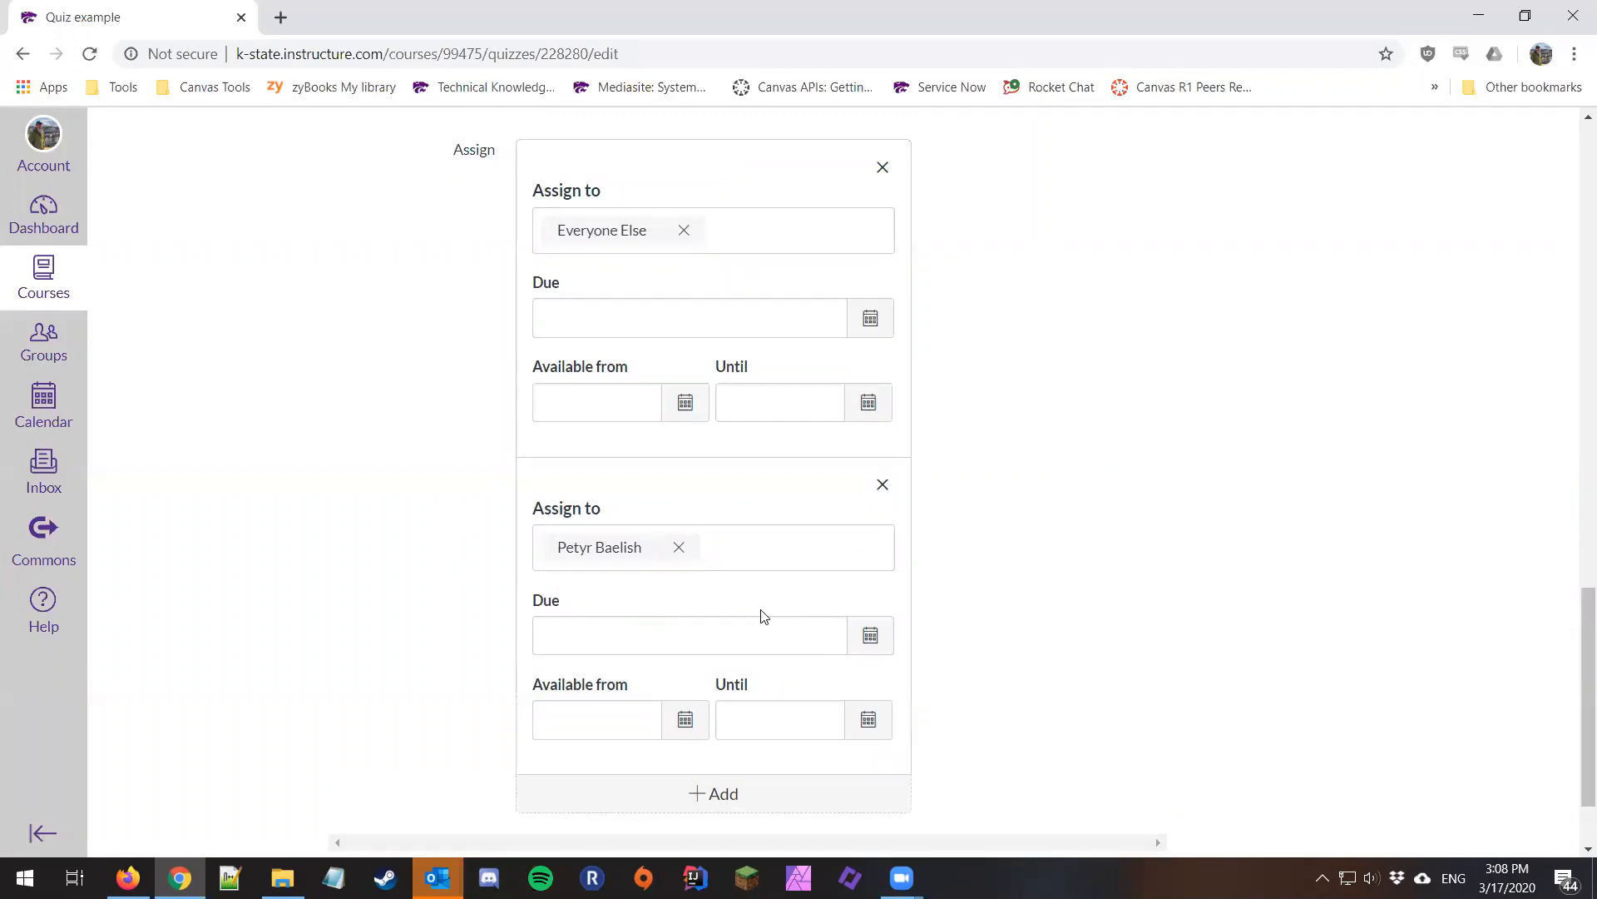
{"action": "left_click", "coordinate": [882, 485]}
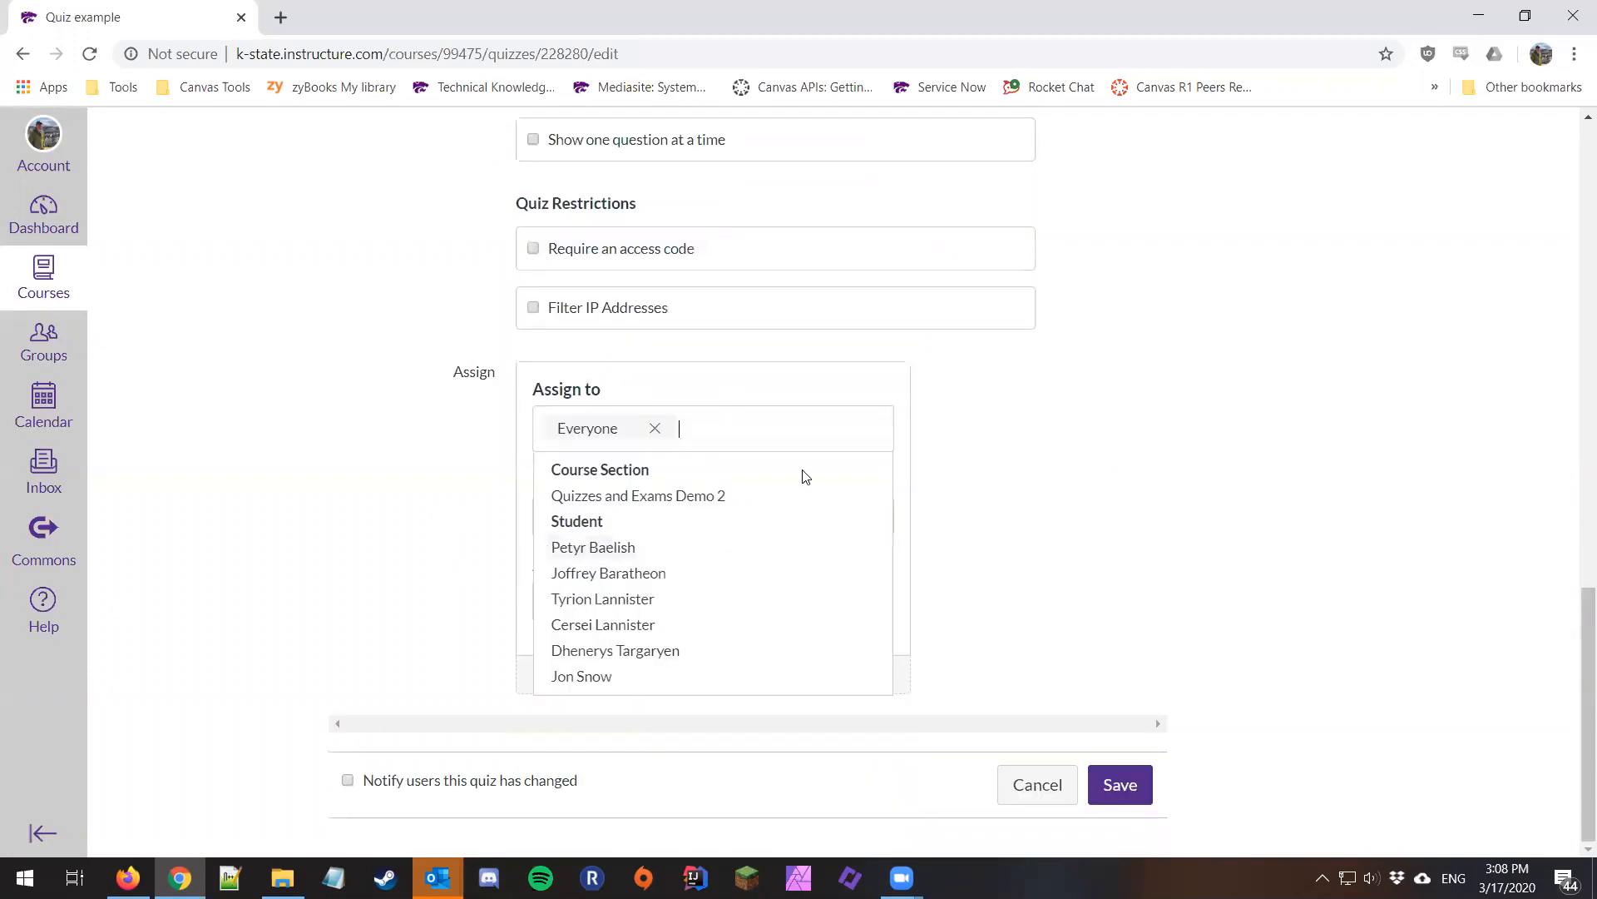
{"action": "left_click", "coordinate": [414, 667]}
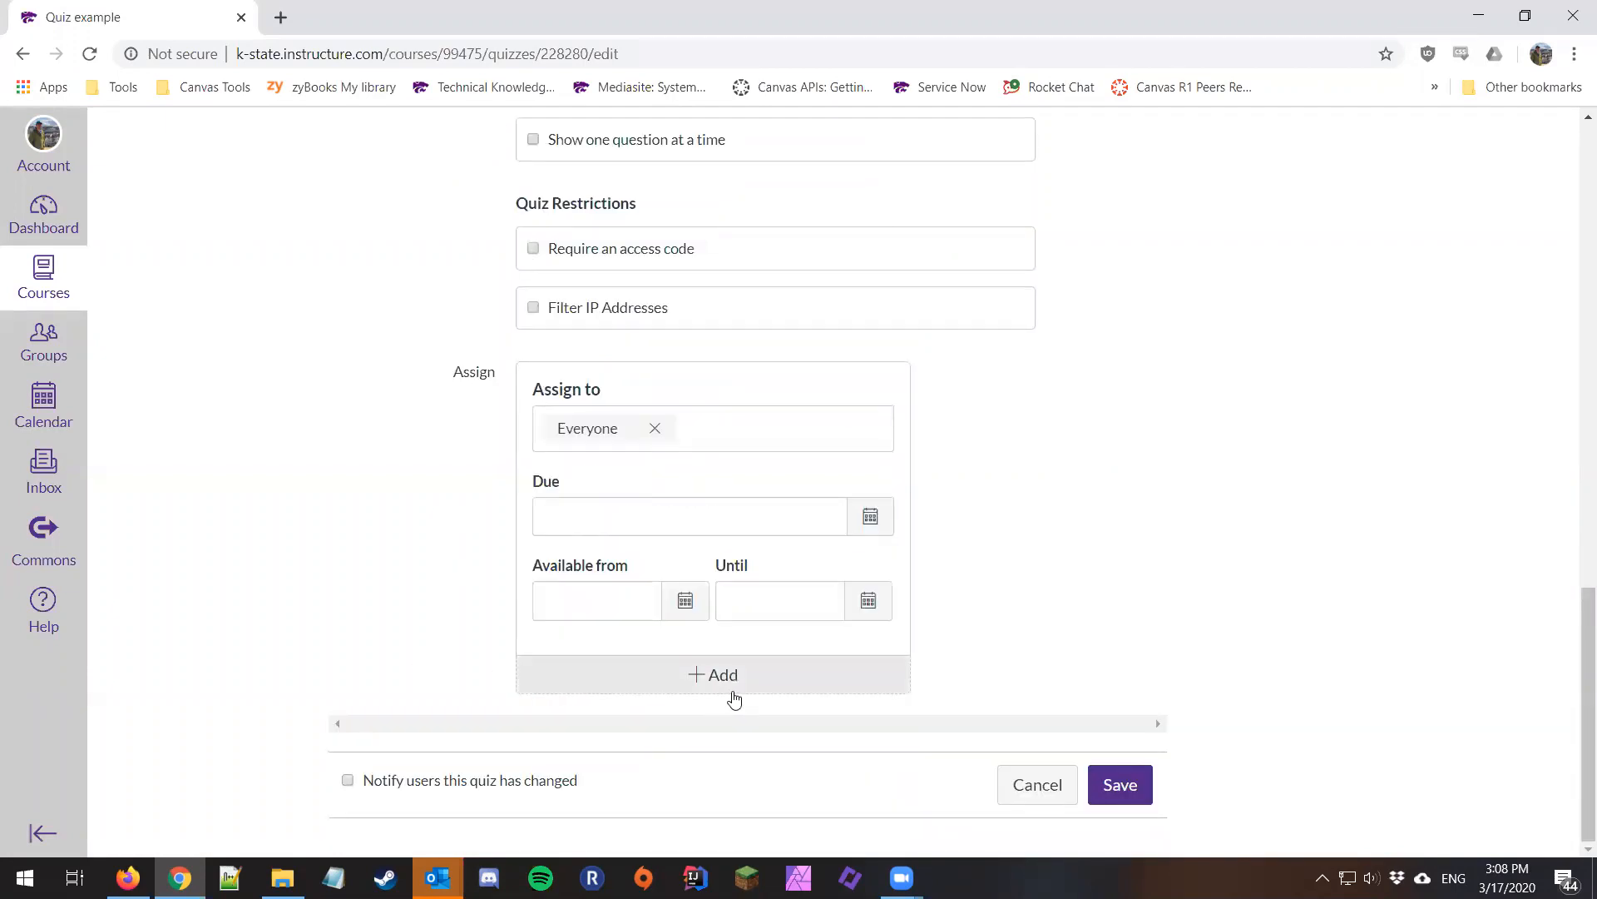
Replace Everyone with the first listed student in the quiz's remaining assignment block.
{"action": "left_click", "coordinate": [655, 427]}
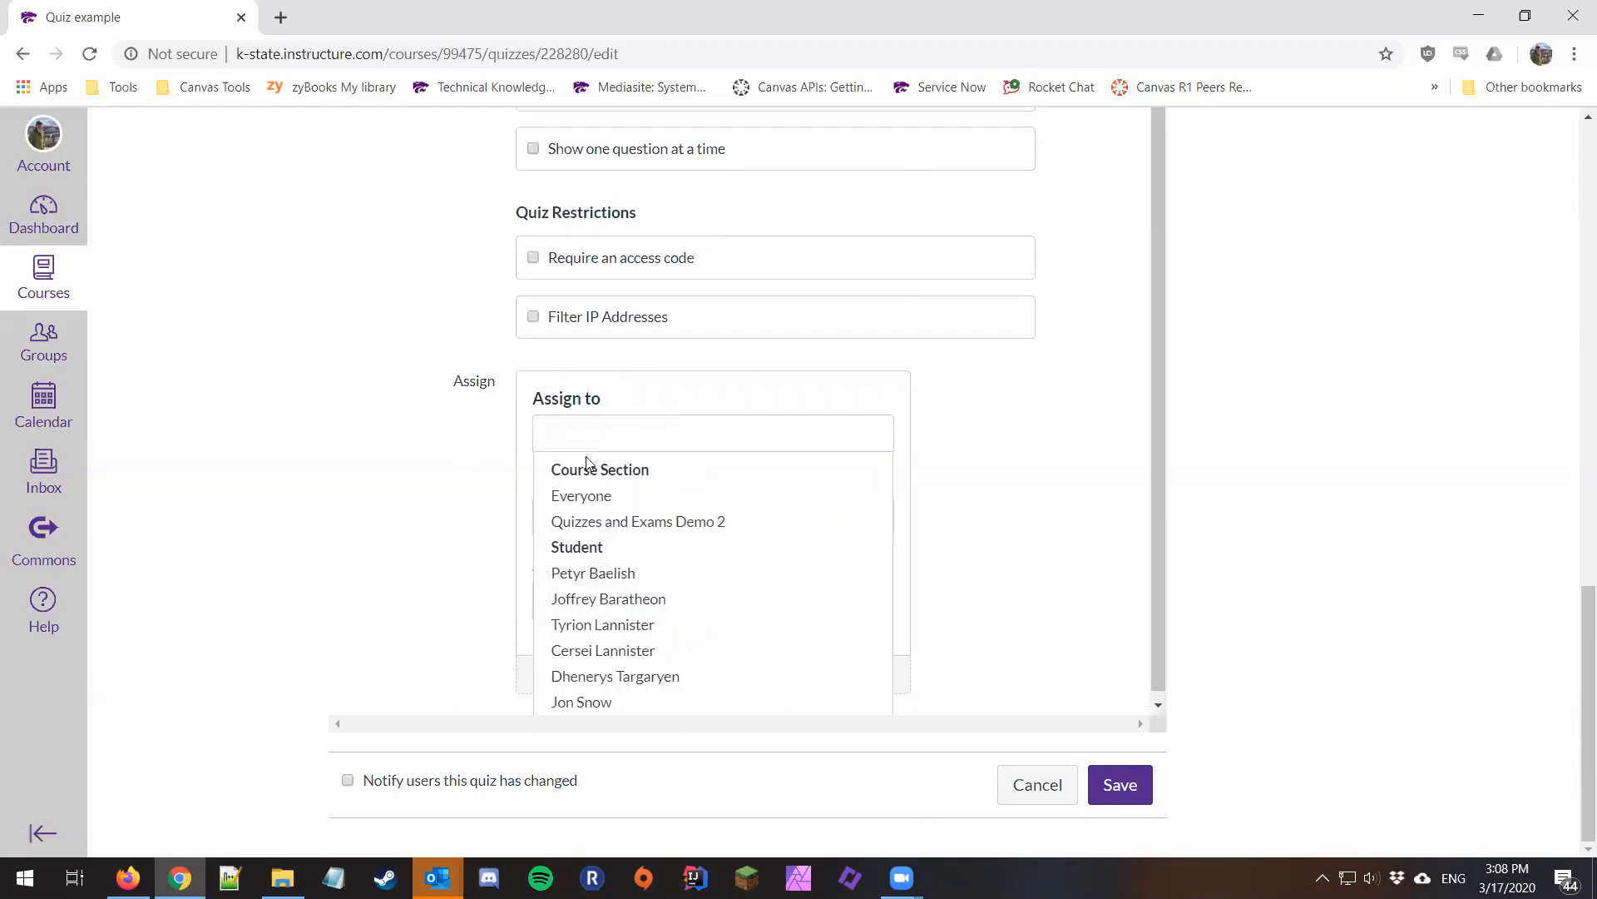
{"action": "left_click", "coordinate": [606, 574]}
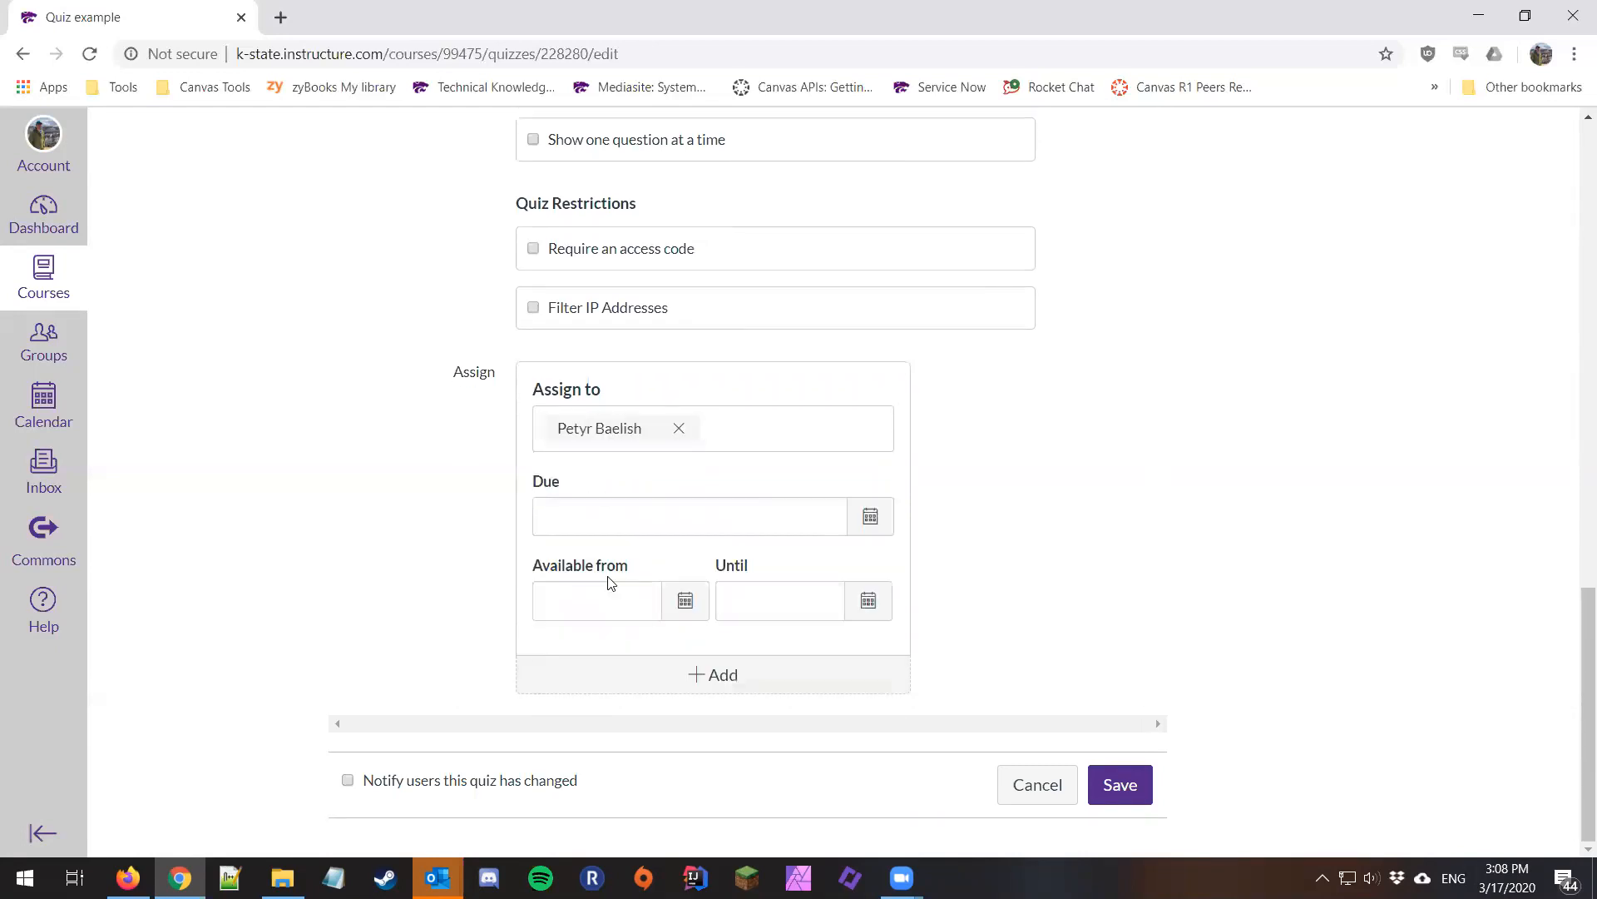
{"action": "left_click", "coordinate": [423, 471]}
Add another assignment block to the quiz and assign it to Everyone.
{"action": "left_click", "coordinate": [649, 682]}
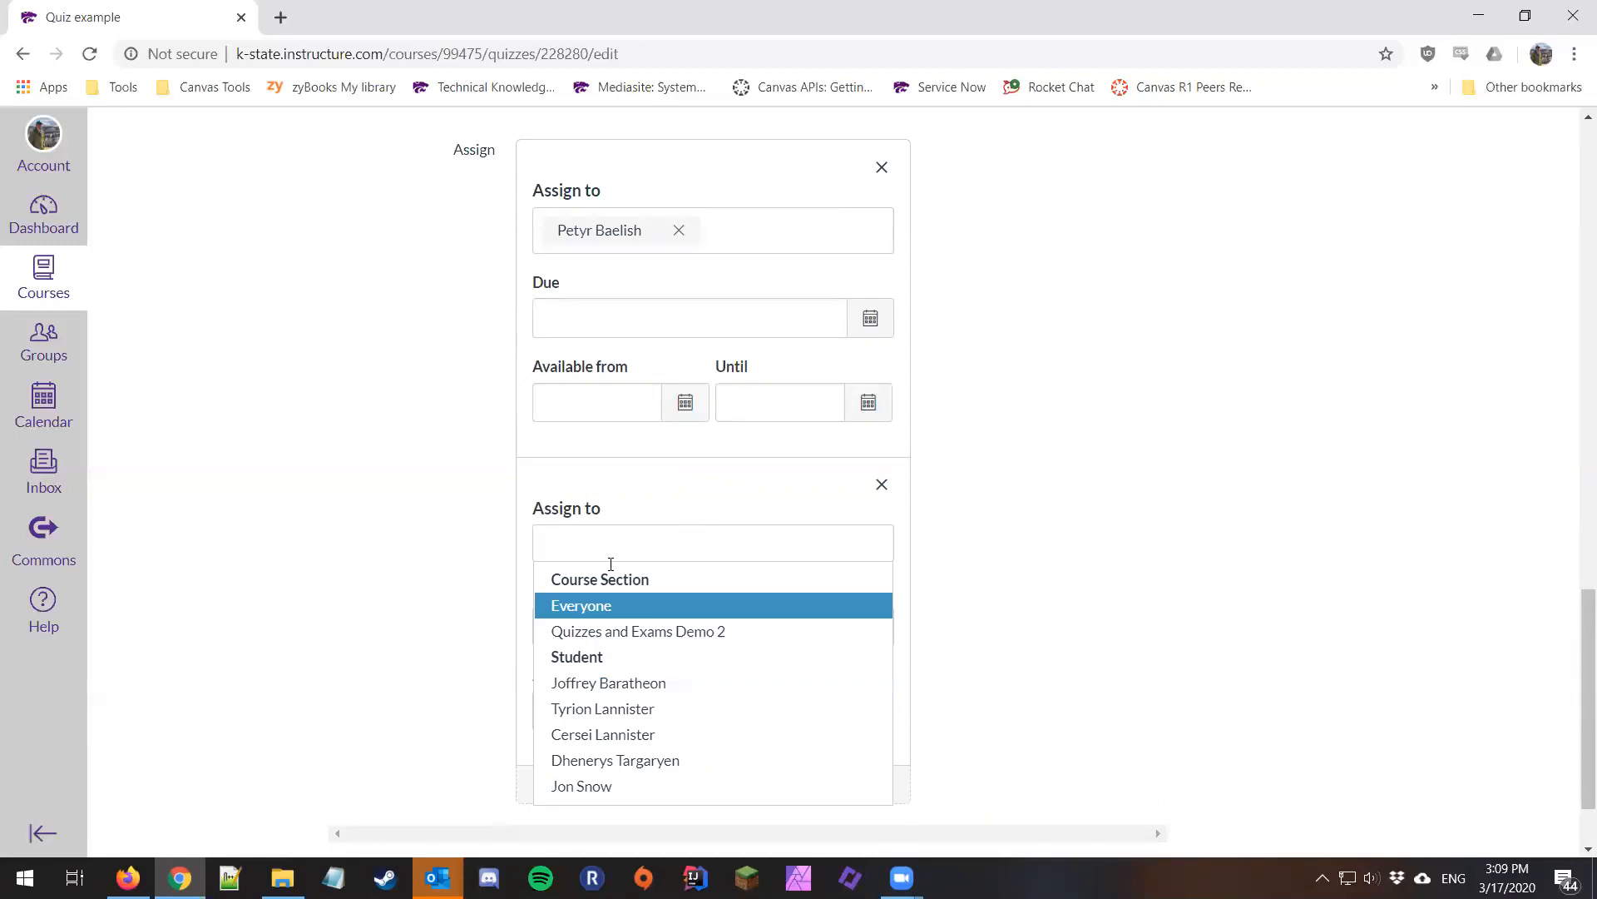
{"action": "left_click", "coordinate": [614, 610]}
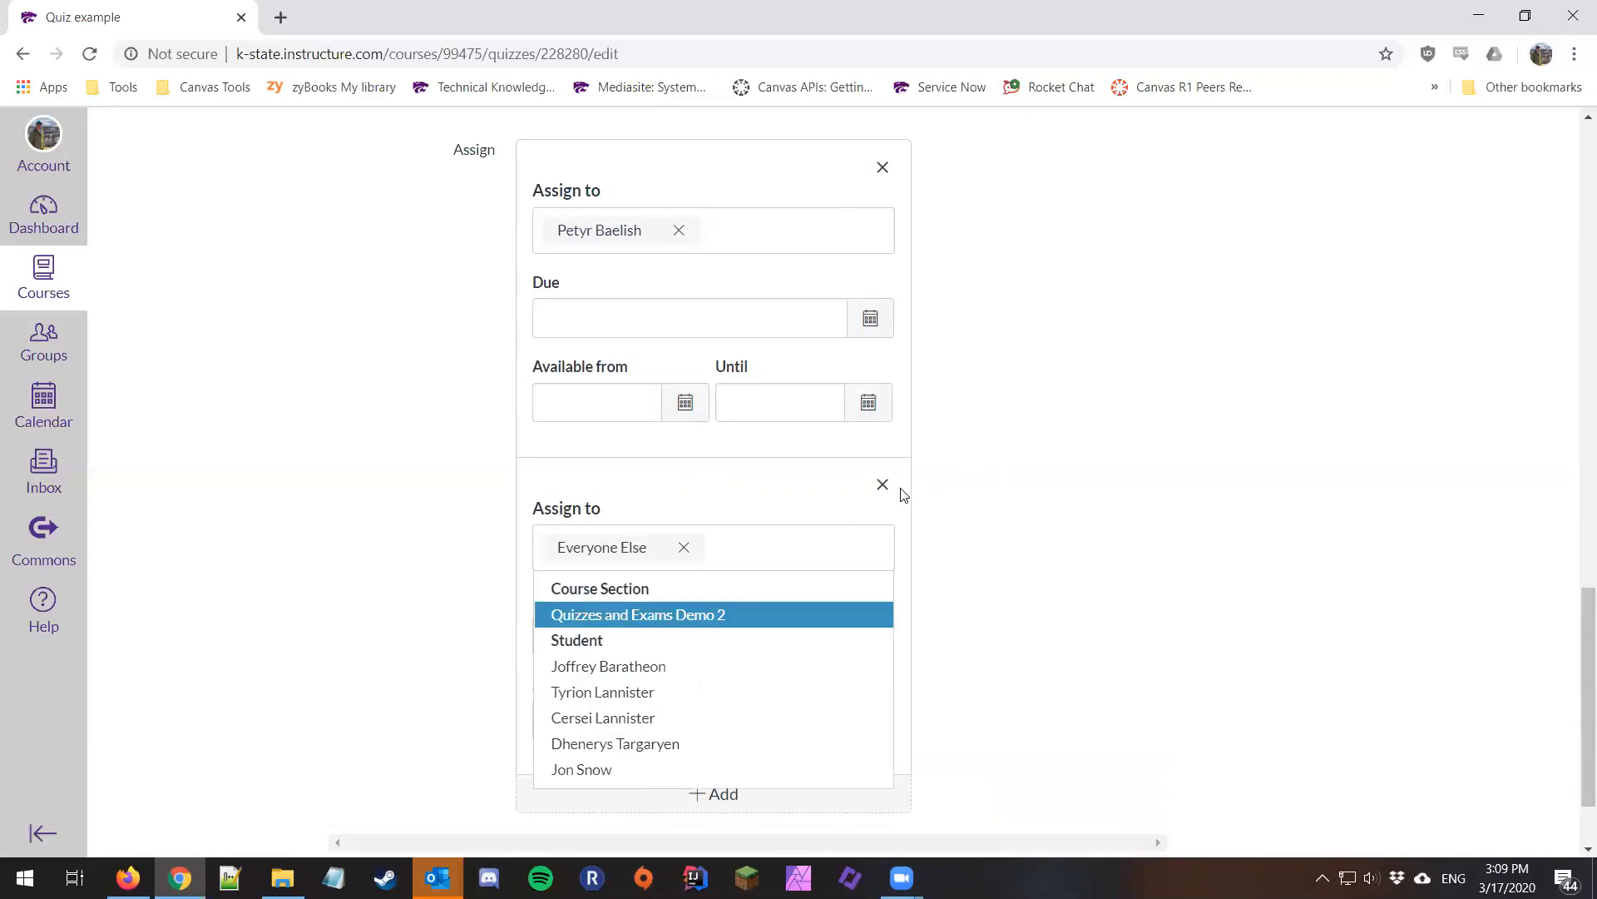
{"action": "left_click", "coordinate": [958, 318]}
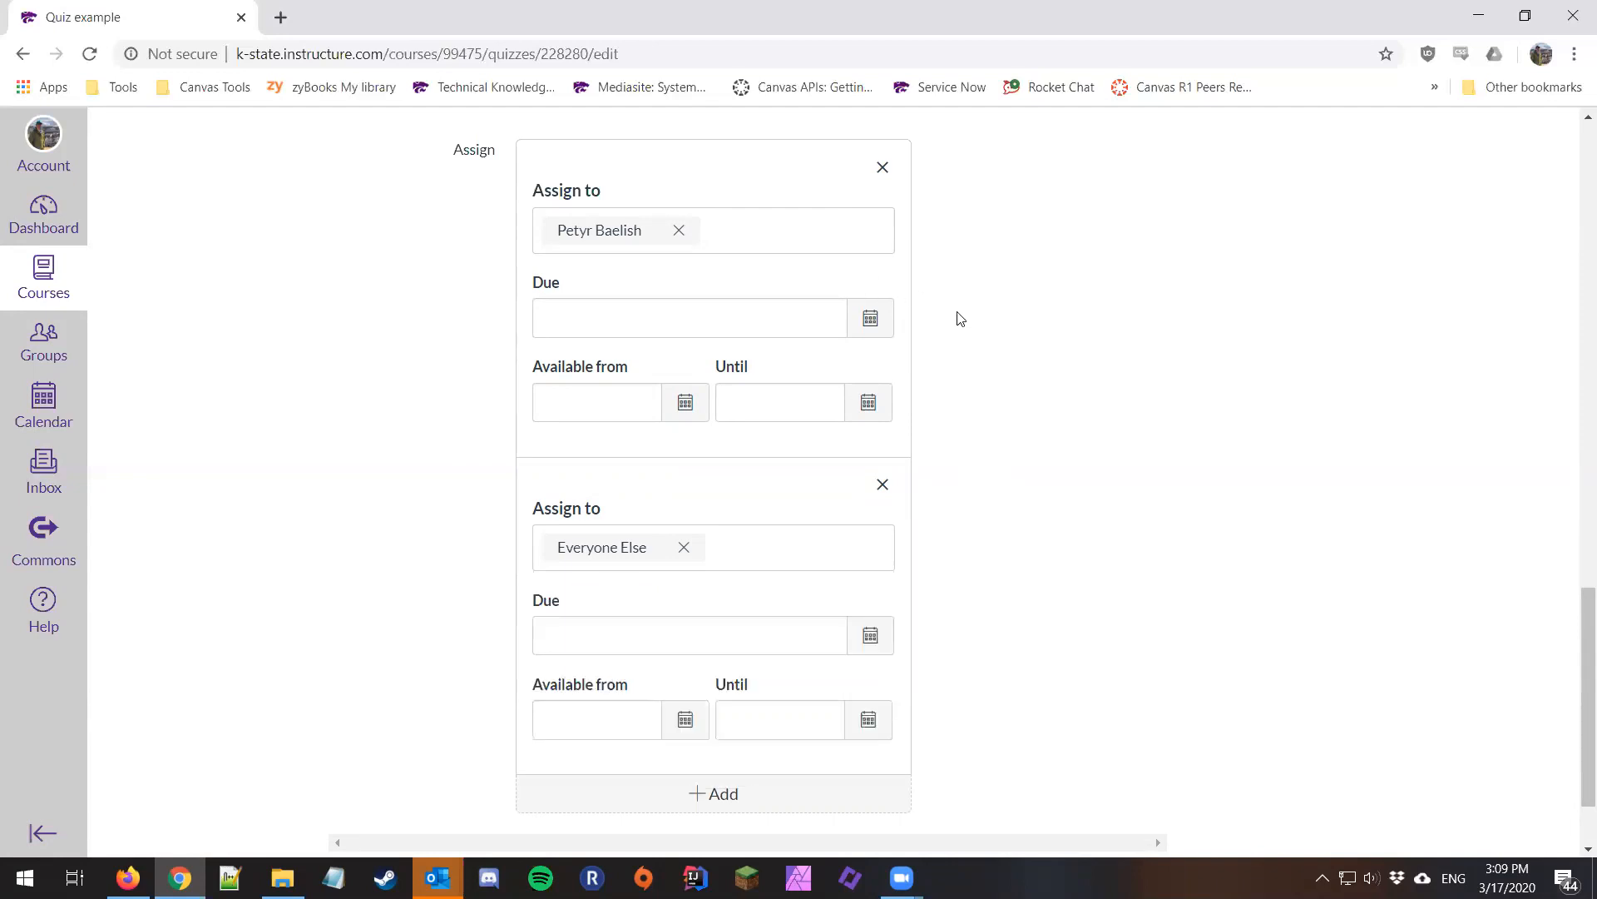
Show the quiz's questions and open the first Multiple Choice question, about Led Zeppelin III, for editing.
{"action": "scroll", "coordinate": [1015, 522], "scroll_direction": "up", "scroll_amount": 4}
{"action": "scroll", "coordinate": [1015, 521], "scroll_direction": "up", "scroll_amount": 11}
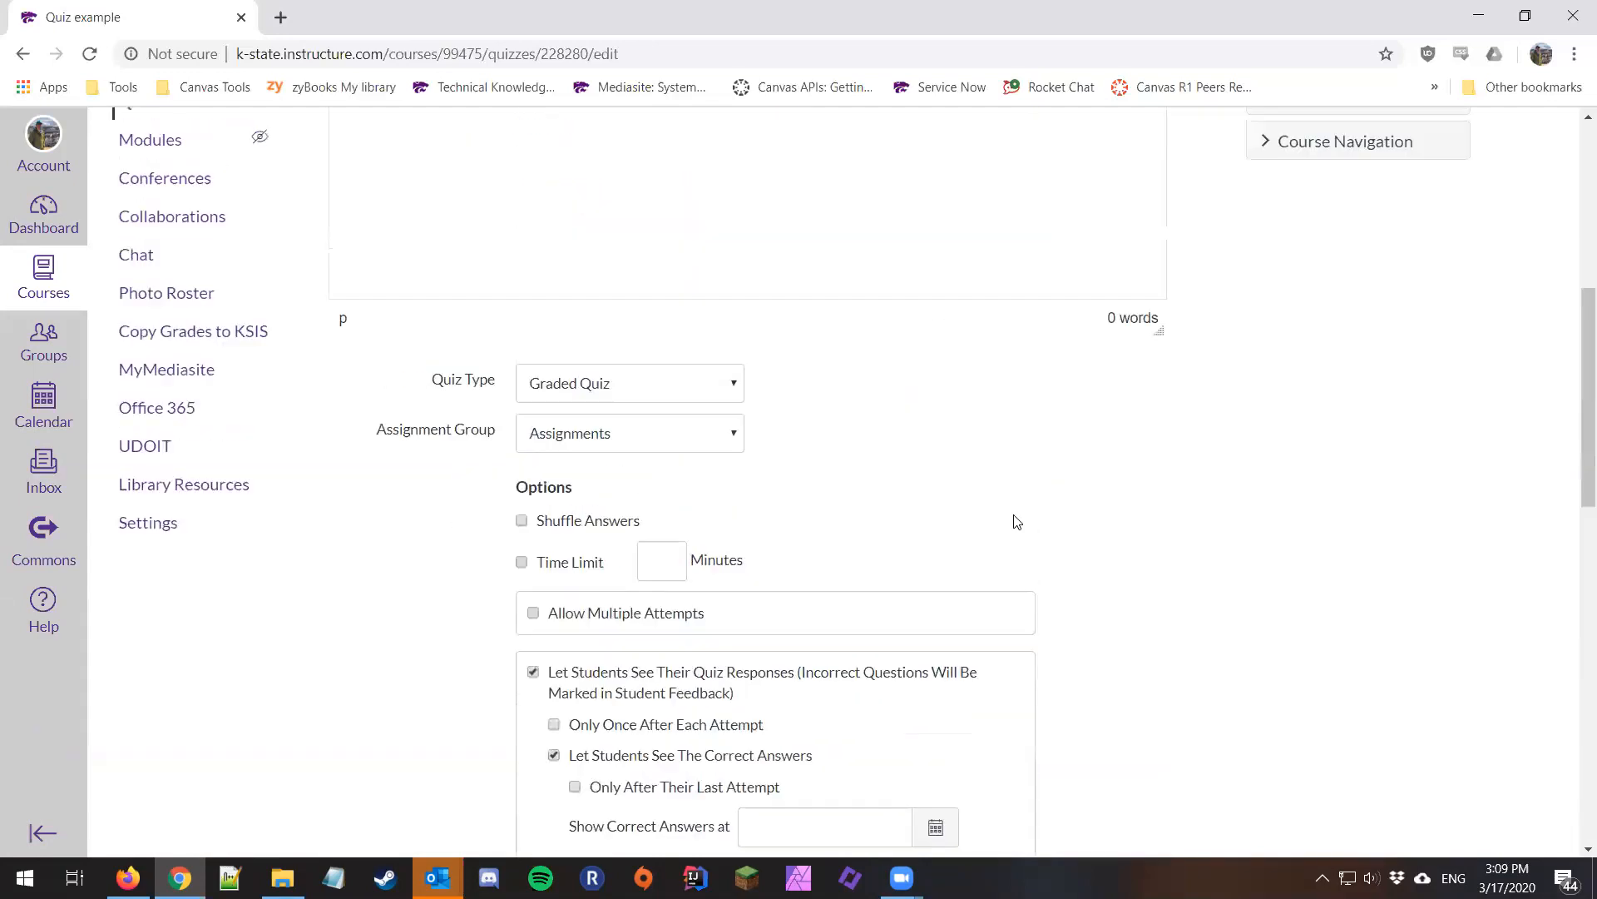
{"action": "scroll", "coordinate": [1015, 521], "scroll_direction": "up", "scroll_amount": 4}
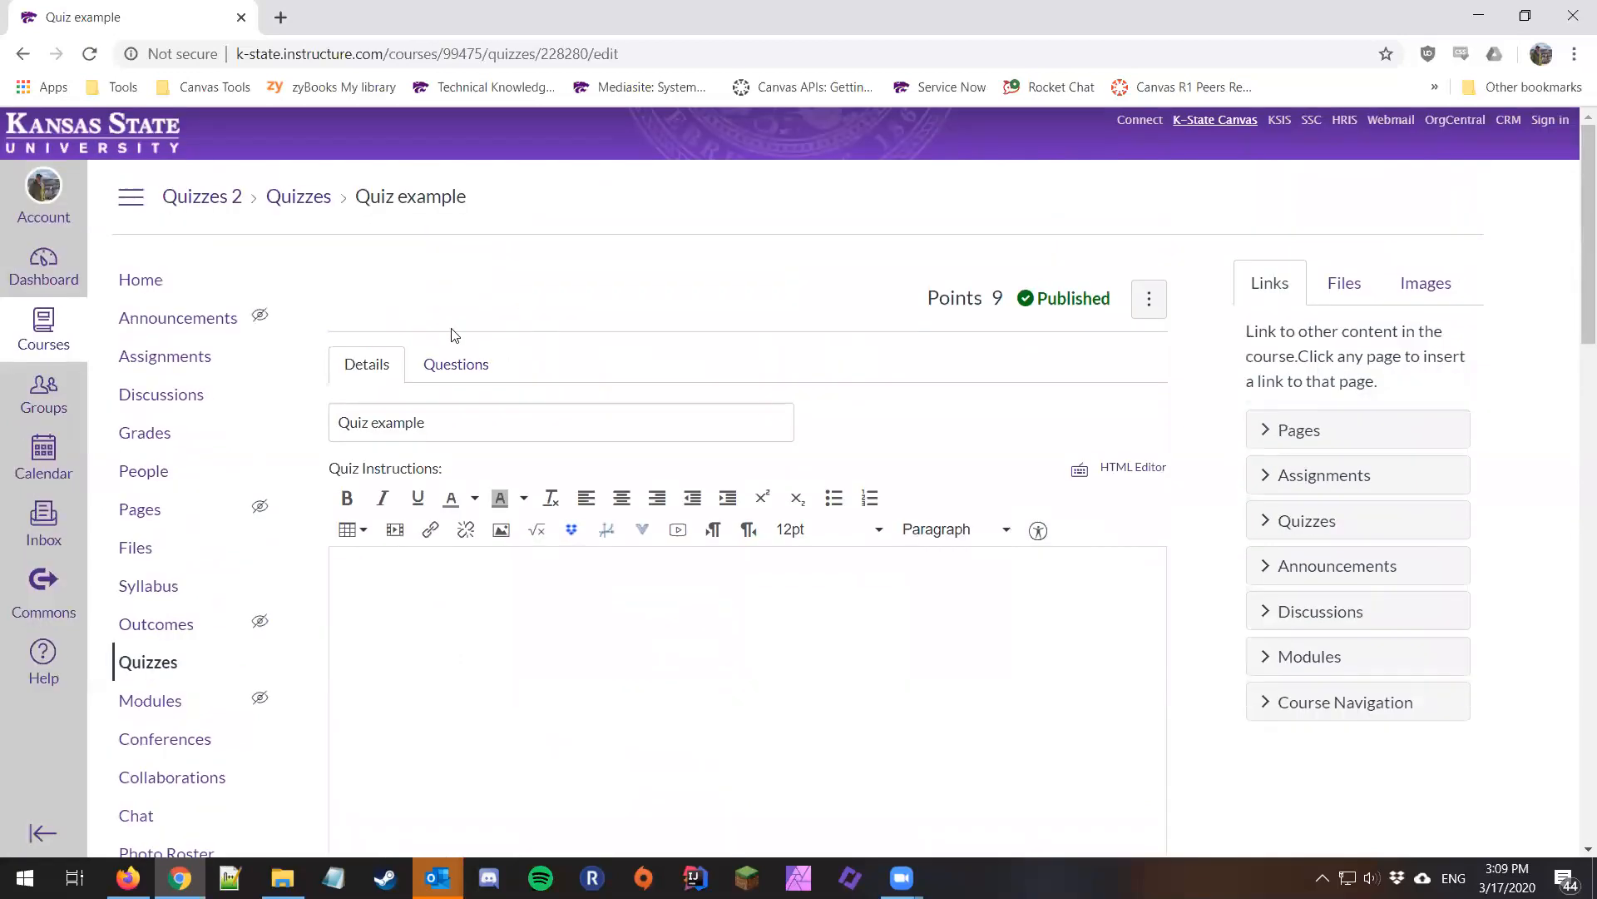
{"action": "left_click", "coordinate": [453, 365]}
{"action": "mouse_move", "coordinate": [614, 553]}
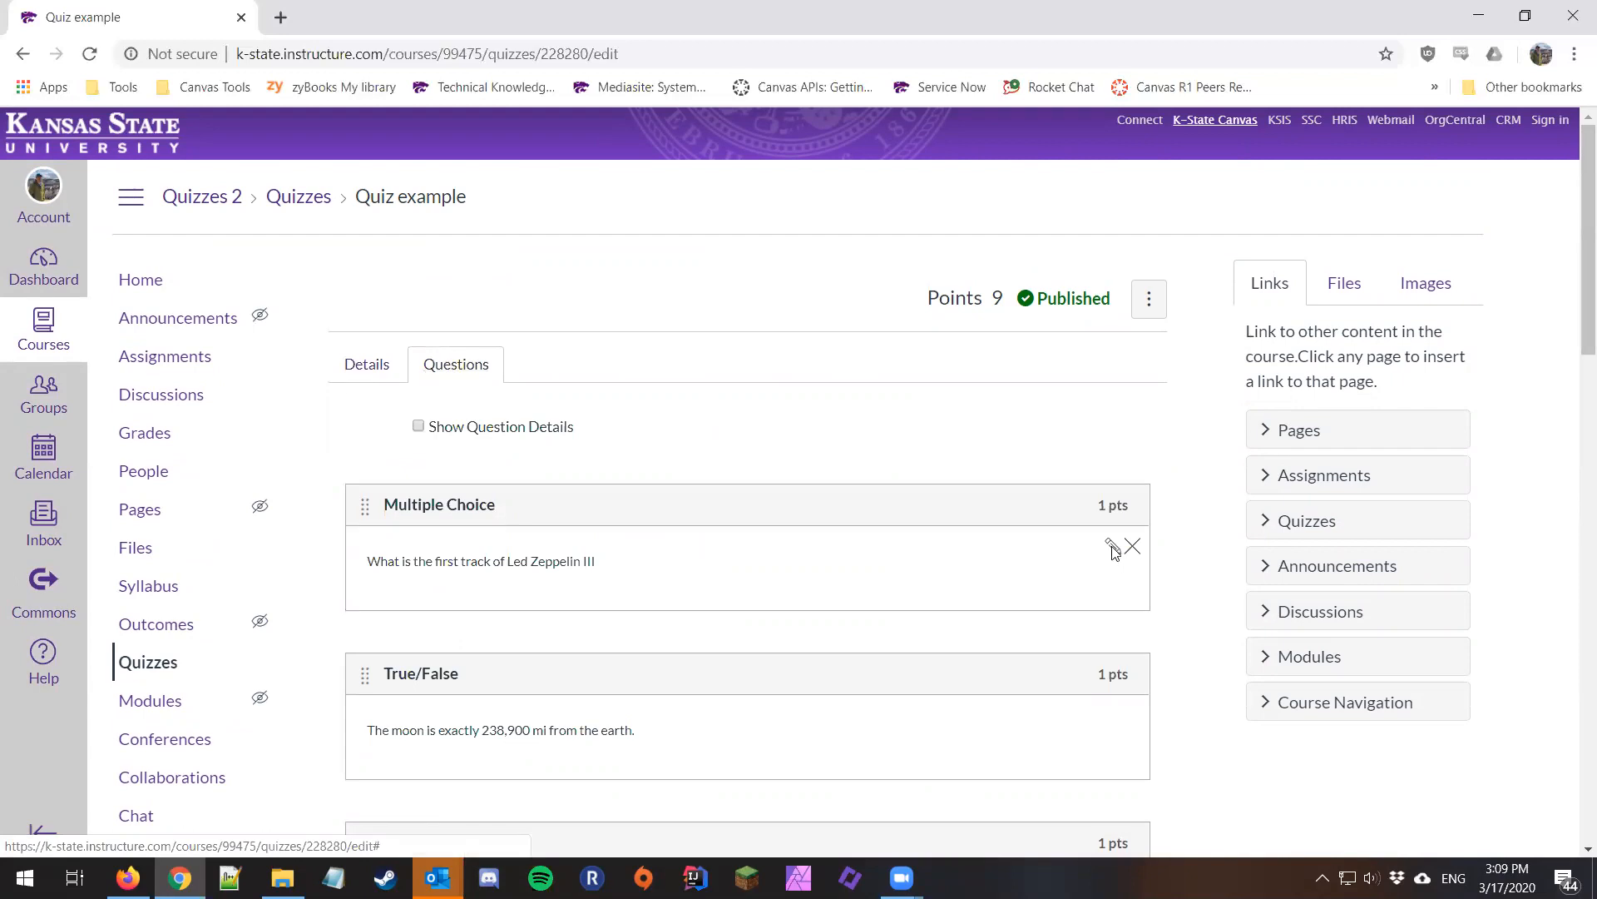
{"action": "left_click", "coordinate": [1113, 551]}
{"action": "left_click", "coordinate": [613, 542]}
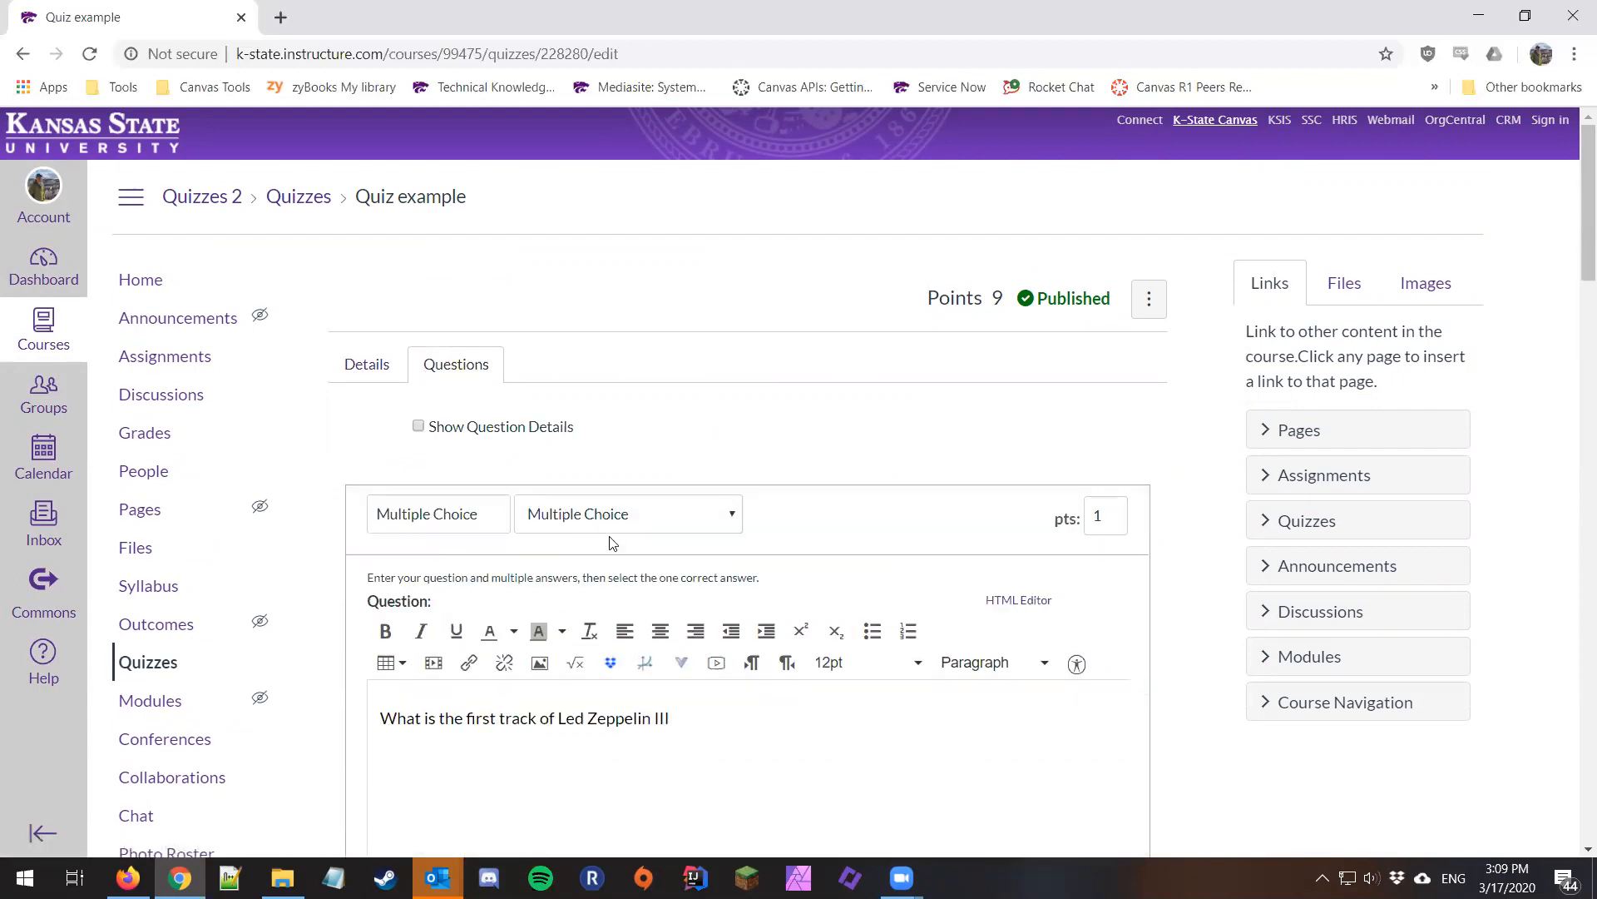
Look through the available question types for this question, leaving it as Multiple Choice.
{"action": "left_click", "coordinate": [649, 517]}
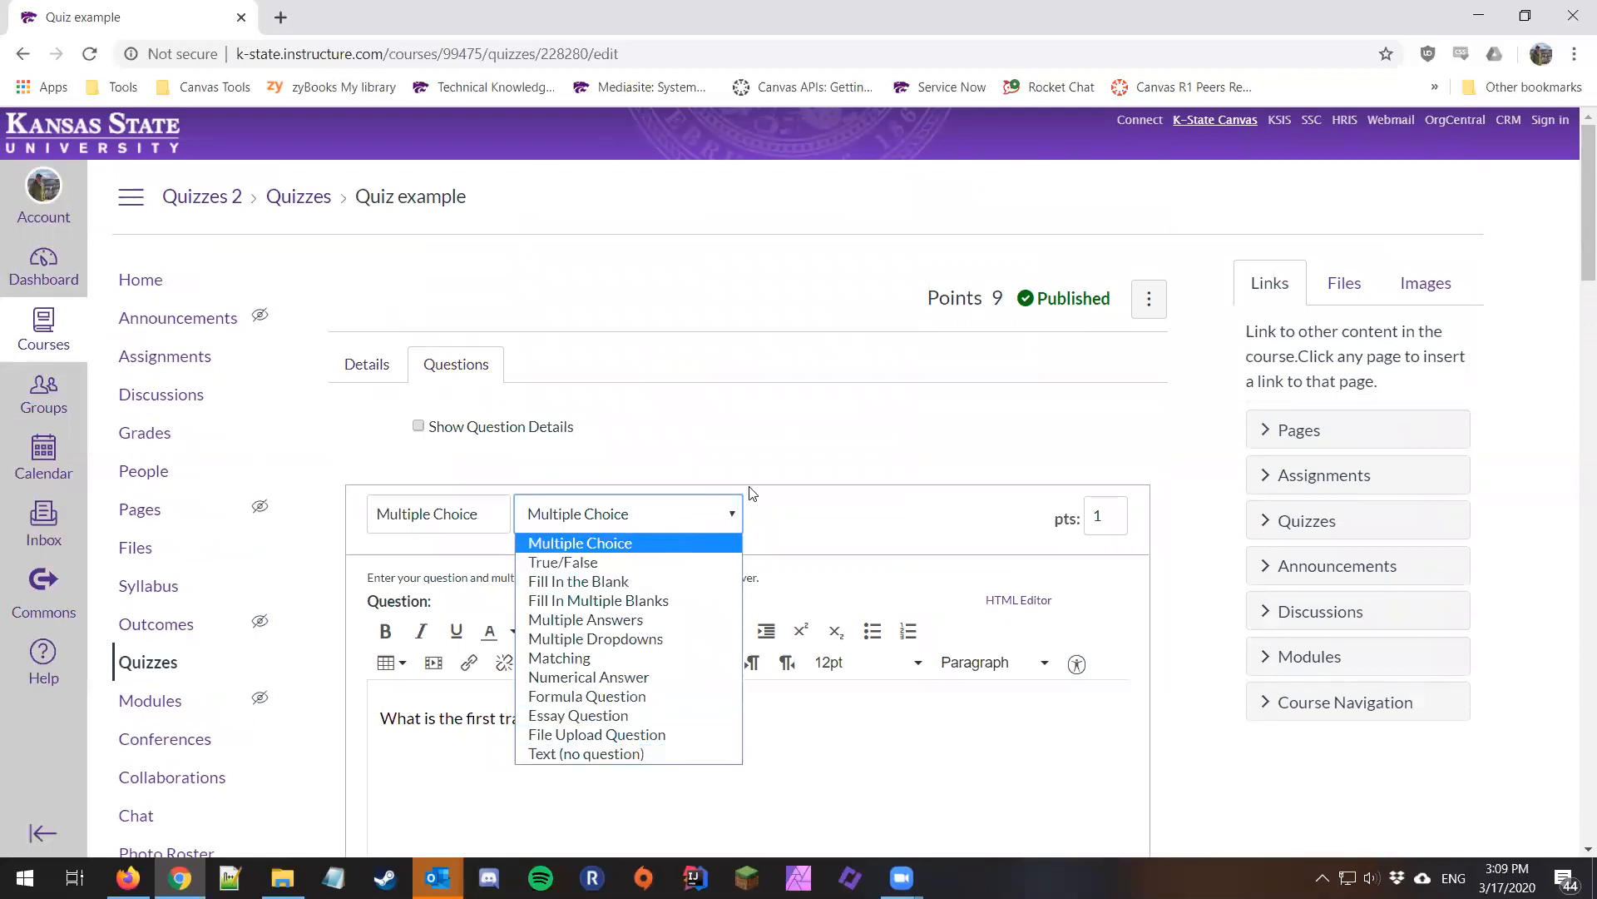
{"action": "left_click", "coordinate": [779, 470]}
{"action": "scroll", "coordinate": [779, 471], "scroll_direction": "down", "scroll_amount": 2}
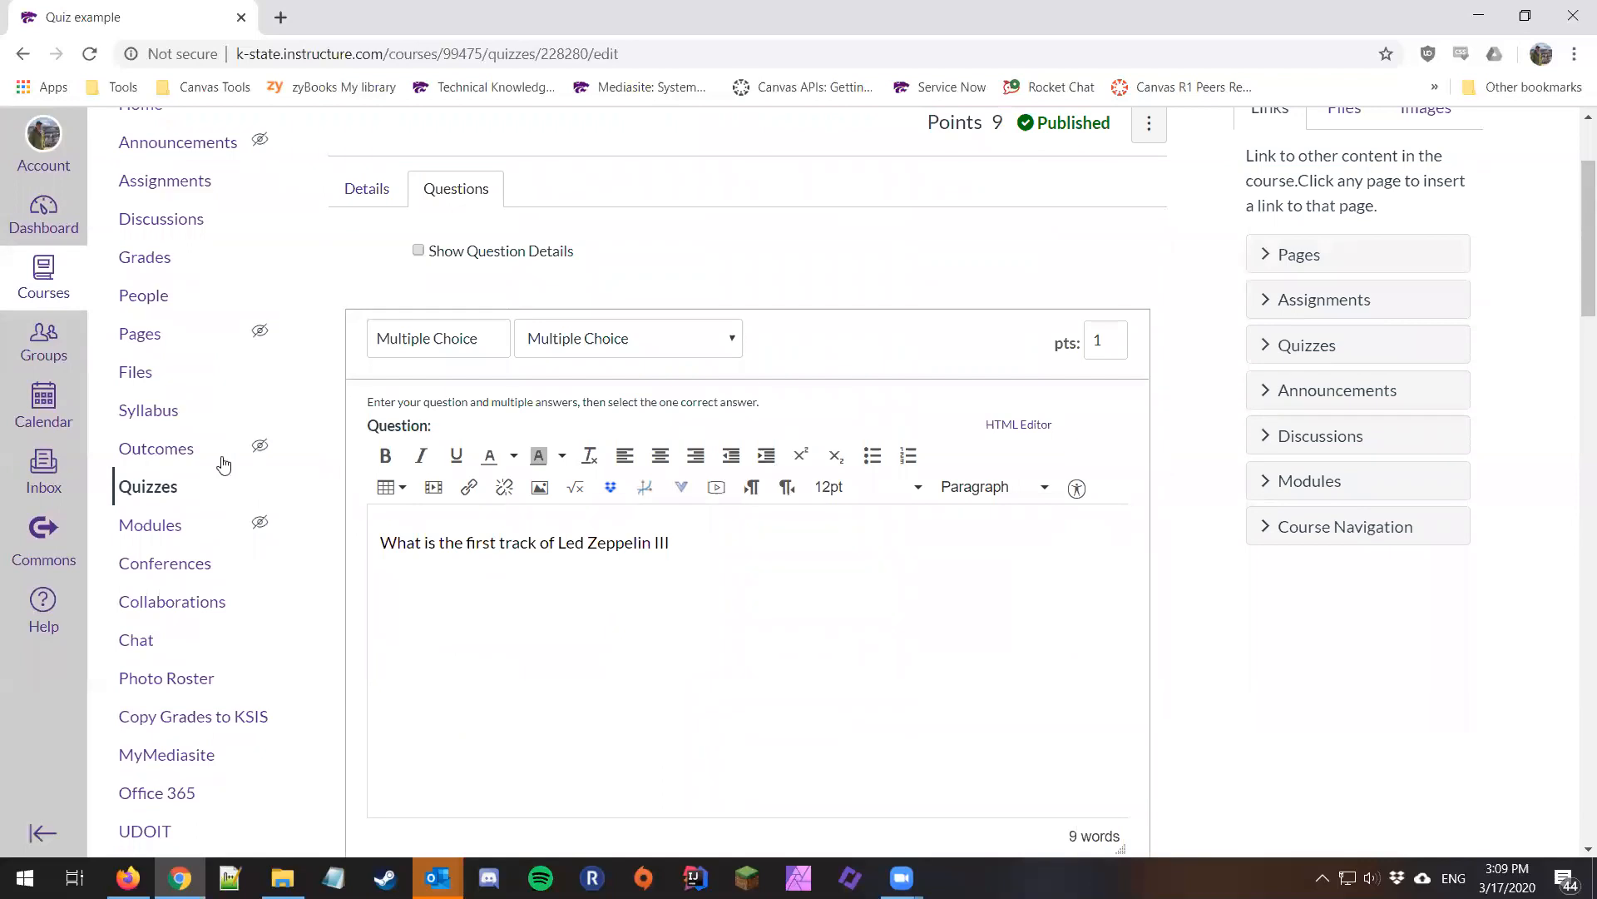
Open the course's Quizzes page in a new browser tab and open the Quiz example quiz there.
{"action": "middle_click", "coordinate": [147, 487]}
{"action": "left_click", "coordinate": [331, 7]}
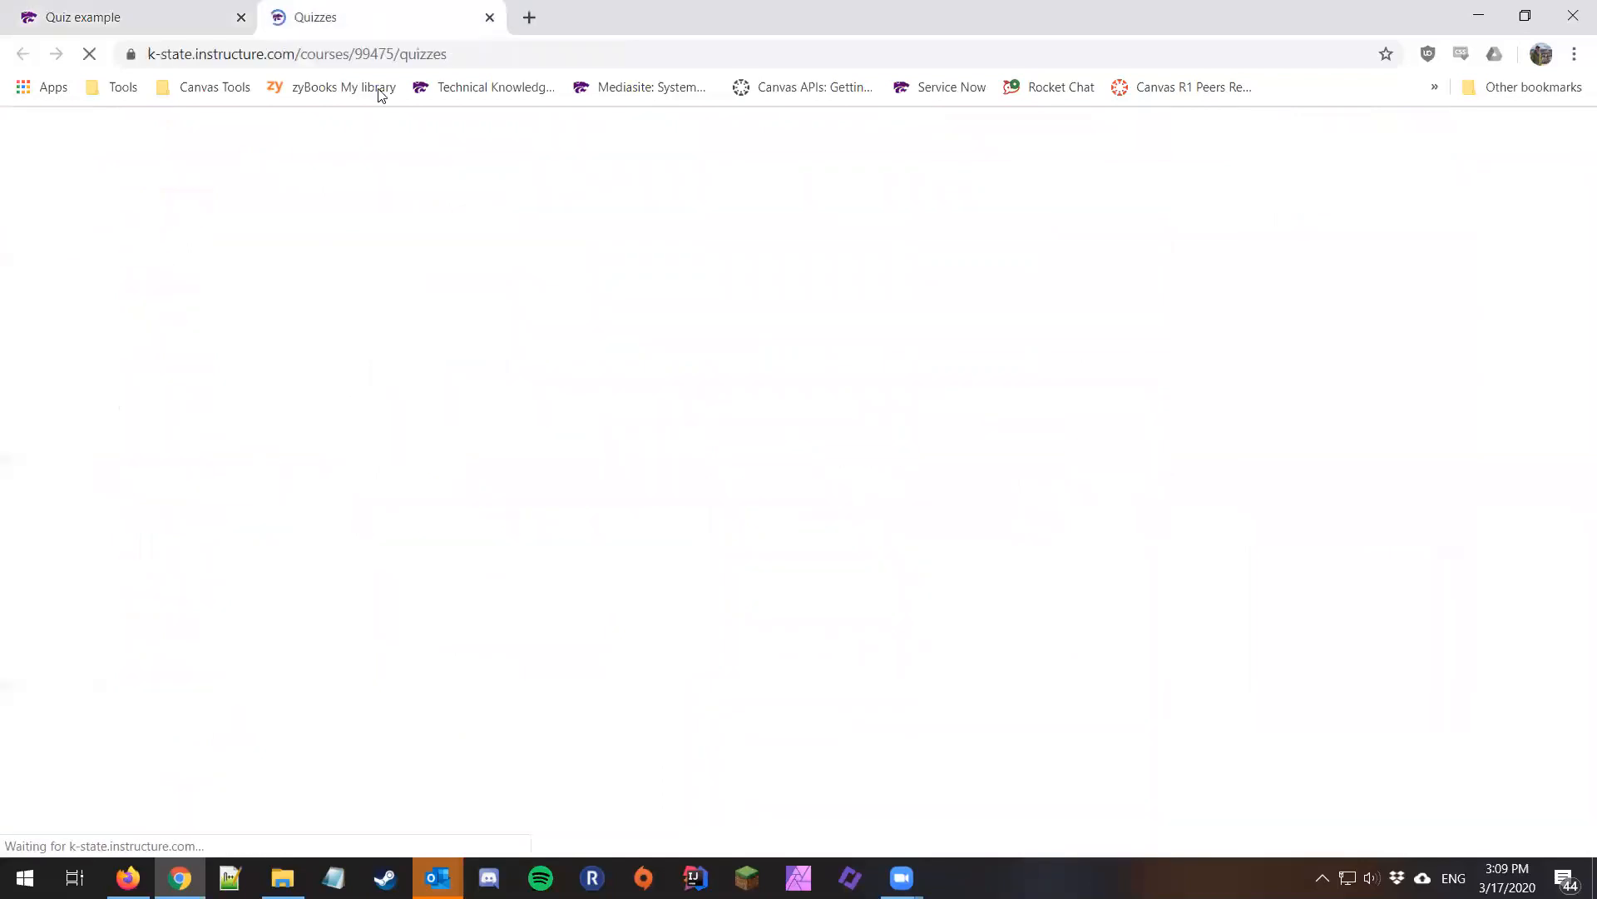
{"action": "left_click", "coordinate": [424, 416]}
{"action": "left_click", "coordinate": [1004, 283]}
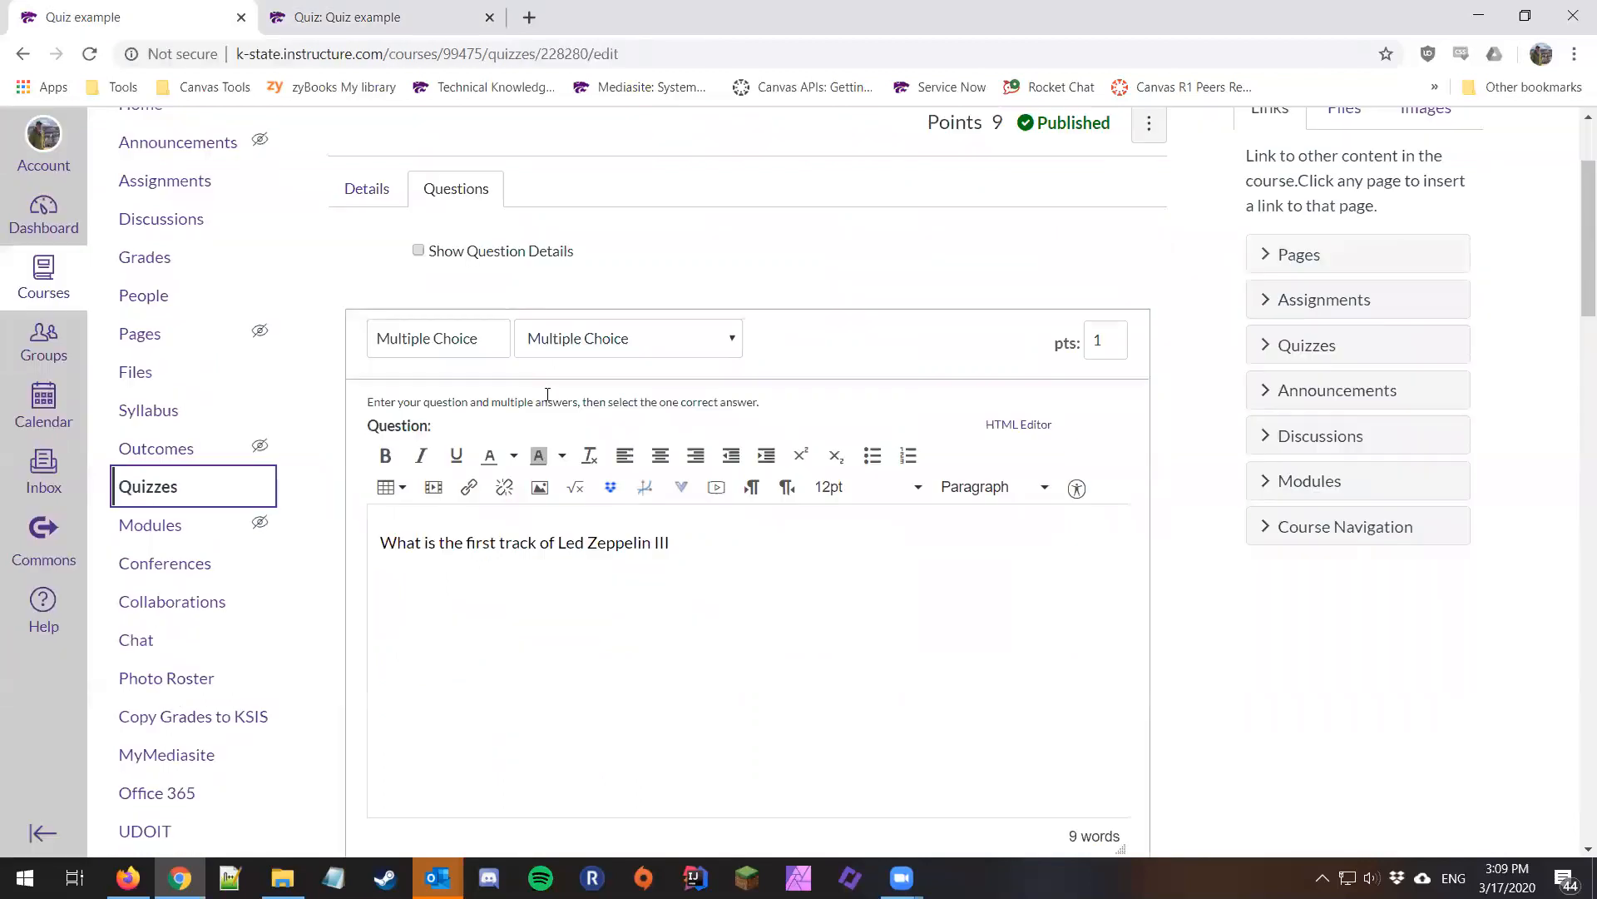
Examine the Multiple Choice question's text, answers and comments, along with the remaining questions in the quiz.
{"action": "scroll", "coordinate": [632, 450], "scroll_direction": "down", "scroll_amount": 2}
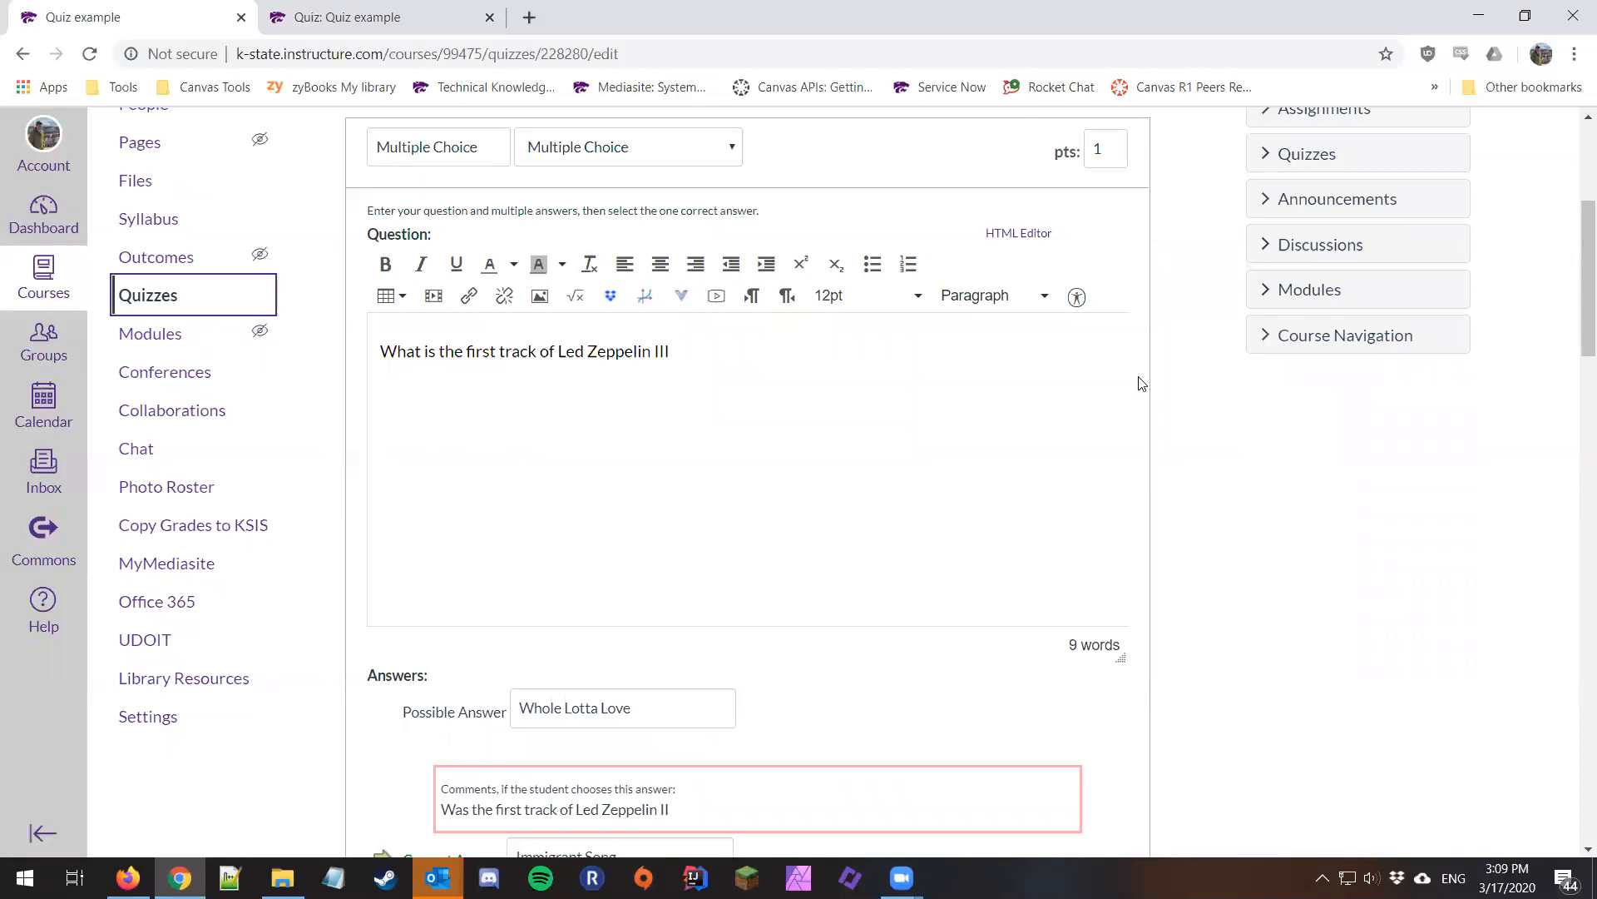
{"action": "scroll", "coordinate": [469, 330], "scroll_direction": "up", "scroll_amount": 3}
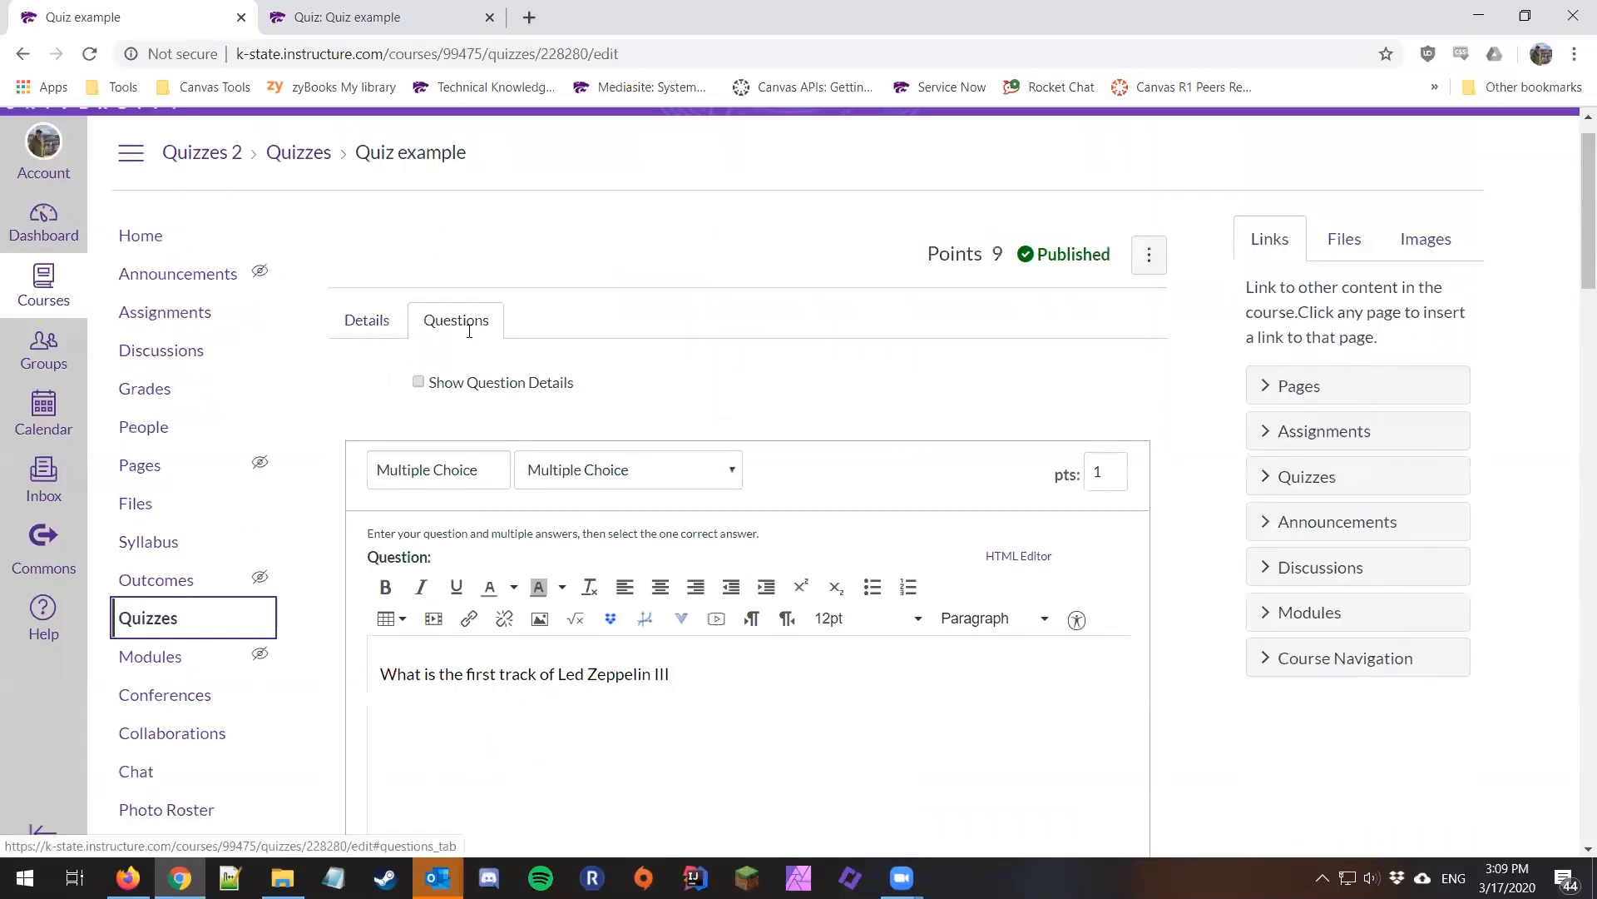
{"action": "scroll", "coordinate": [1128, 596], "scroll_direction": "down", "scroll_amount": 15}
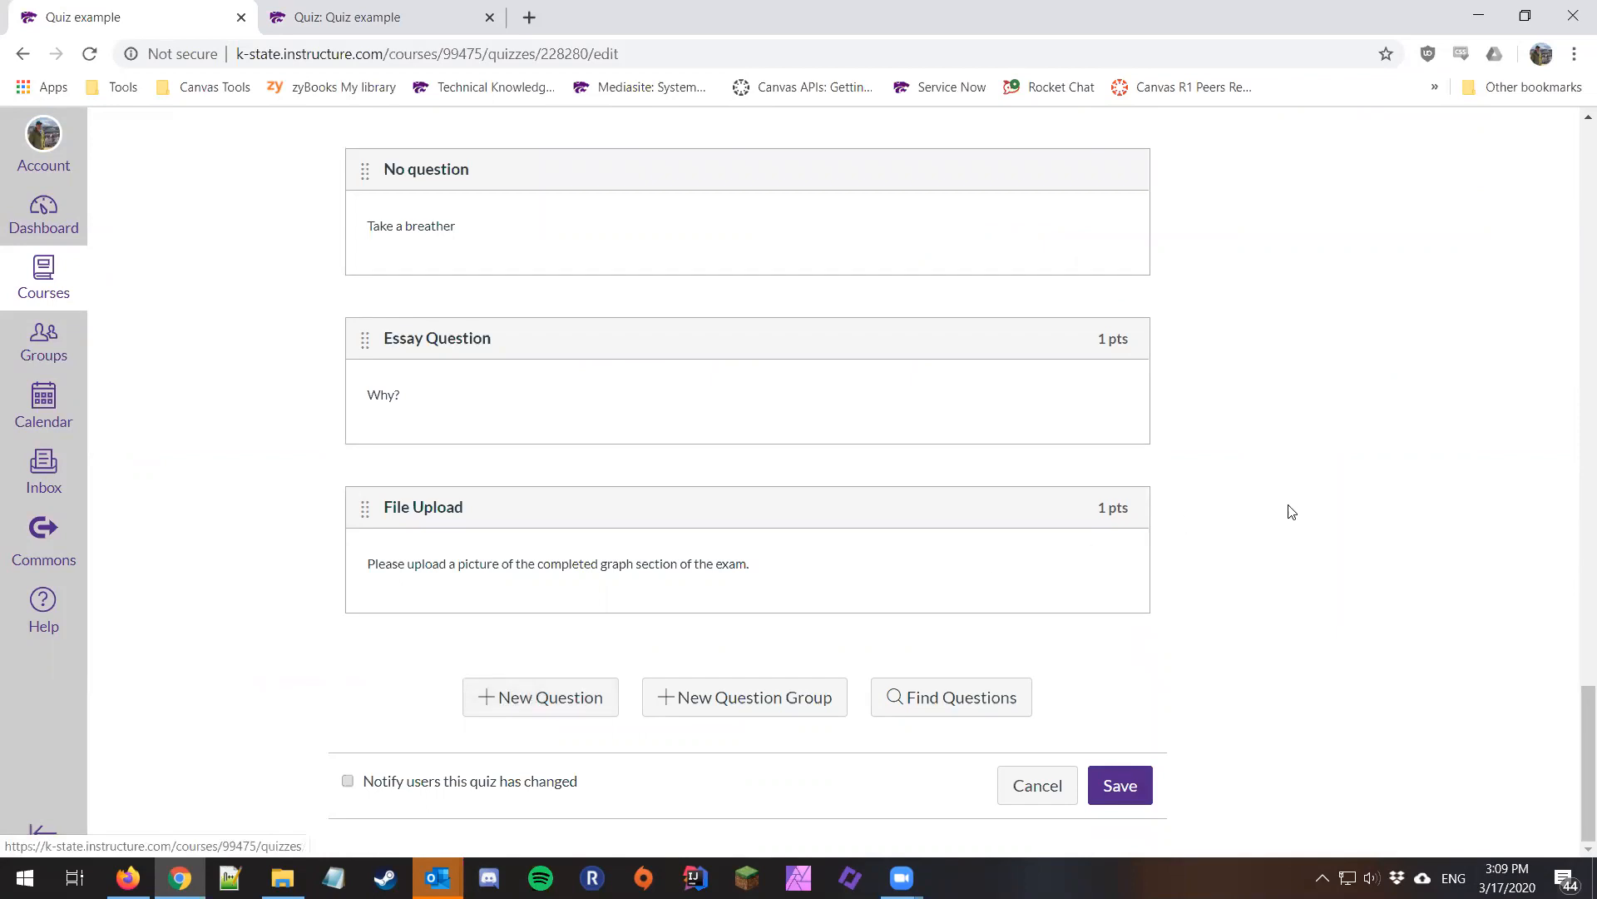
{"action": "scroll", "coordinate": [1292, 511], "scroll_direction": "up", "scroll_amount": 20}
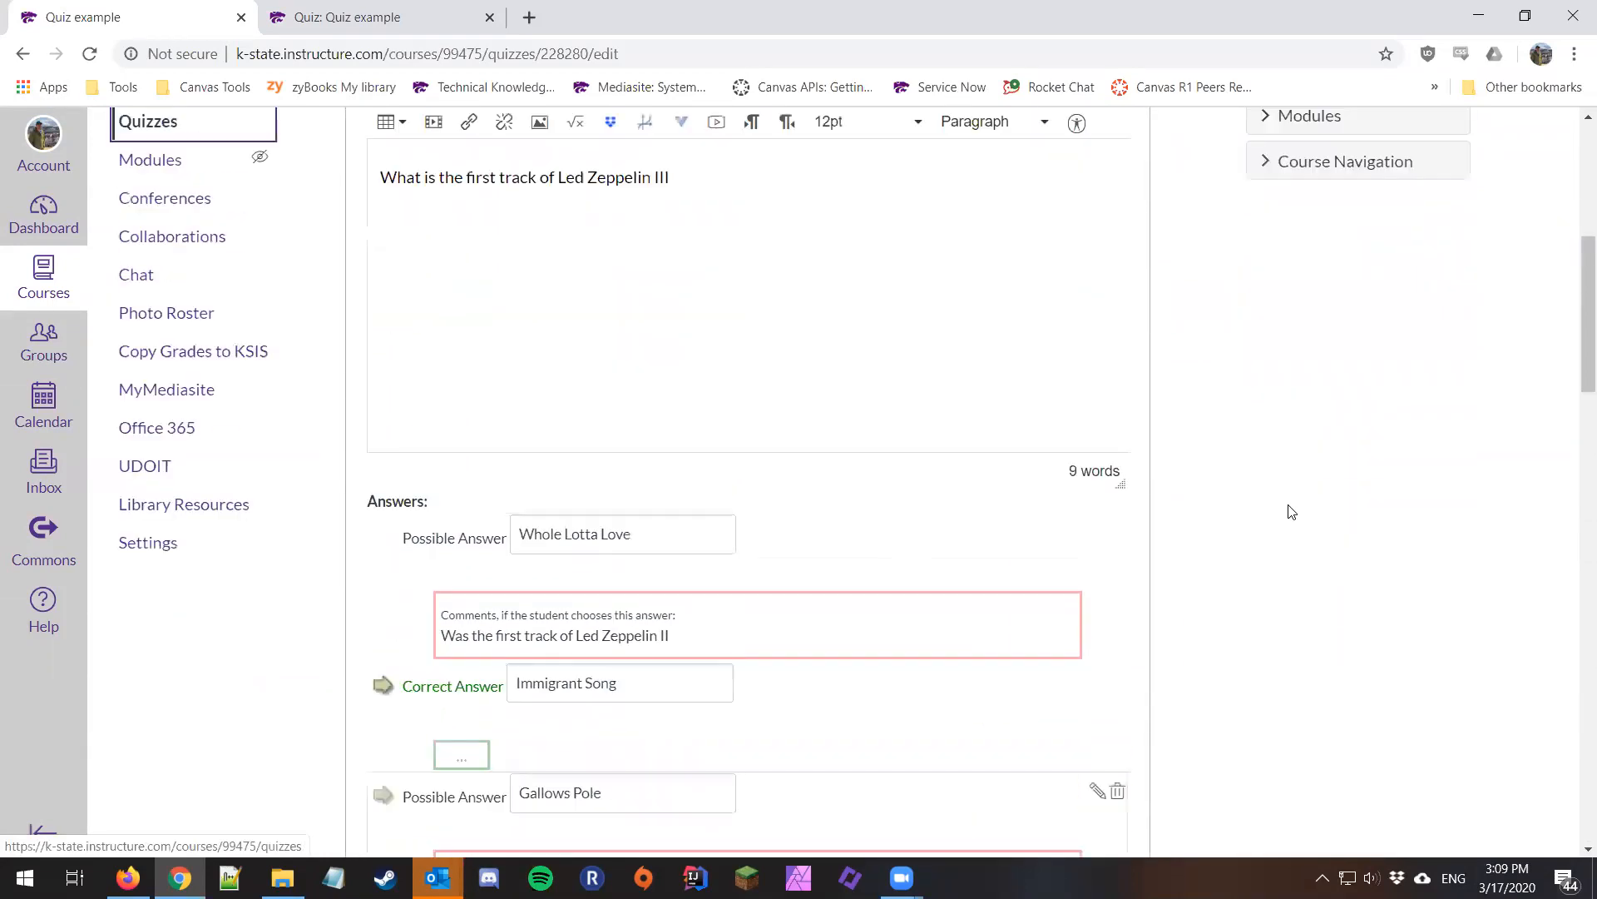
{"action": "scroll", "coordinate": [1291, 511], "scroll_direction": "up", "scroll_amount": 3}
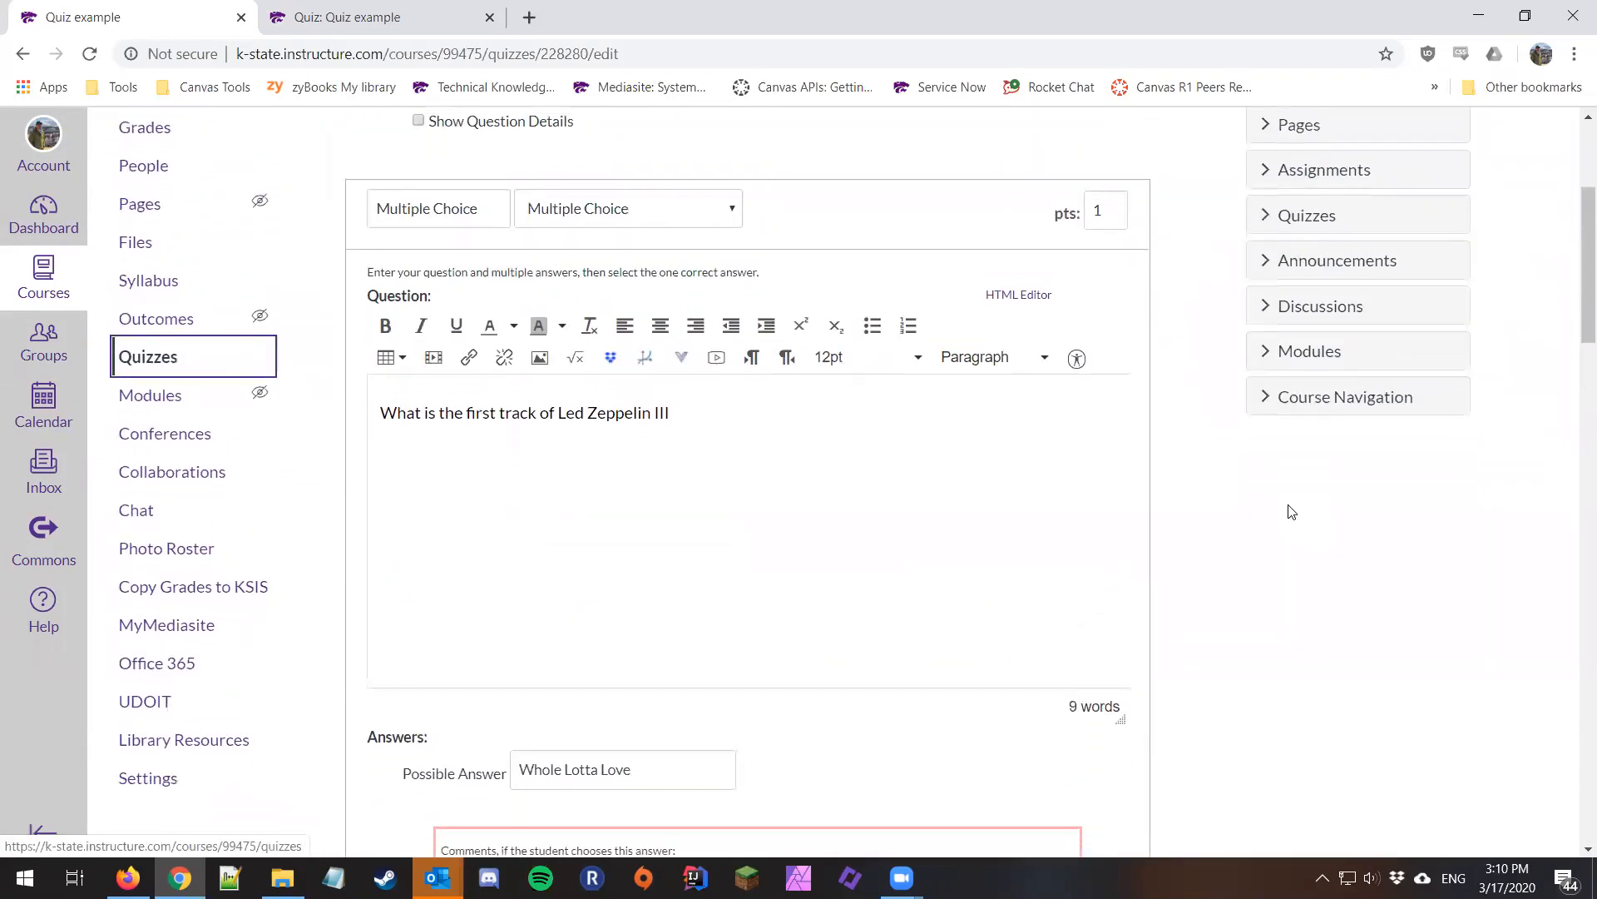
Add a blank possible answer to the Led Zeppelin III Multiple Choice question and delete it again.
{"action": "double_click", "coordinate": [777, 504]}
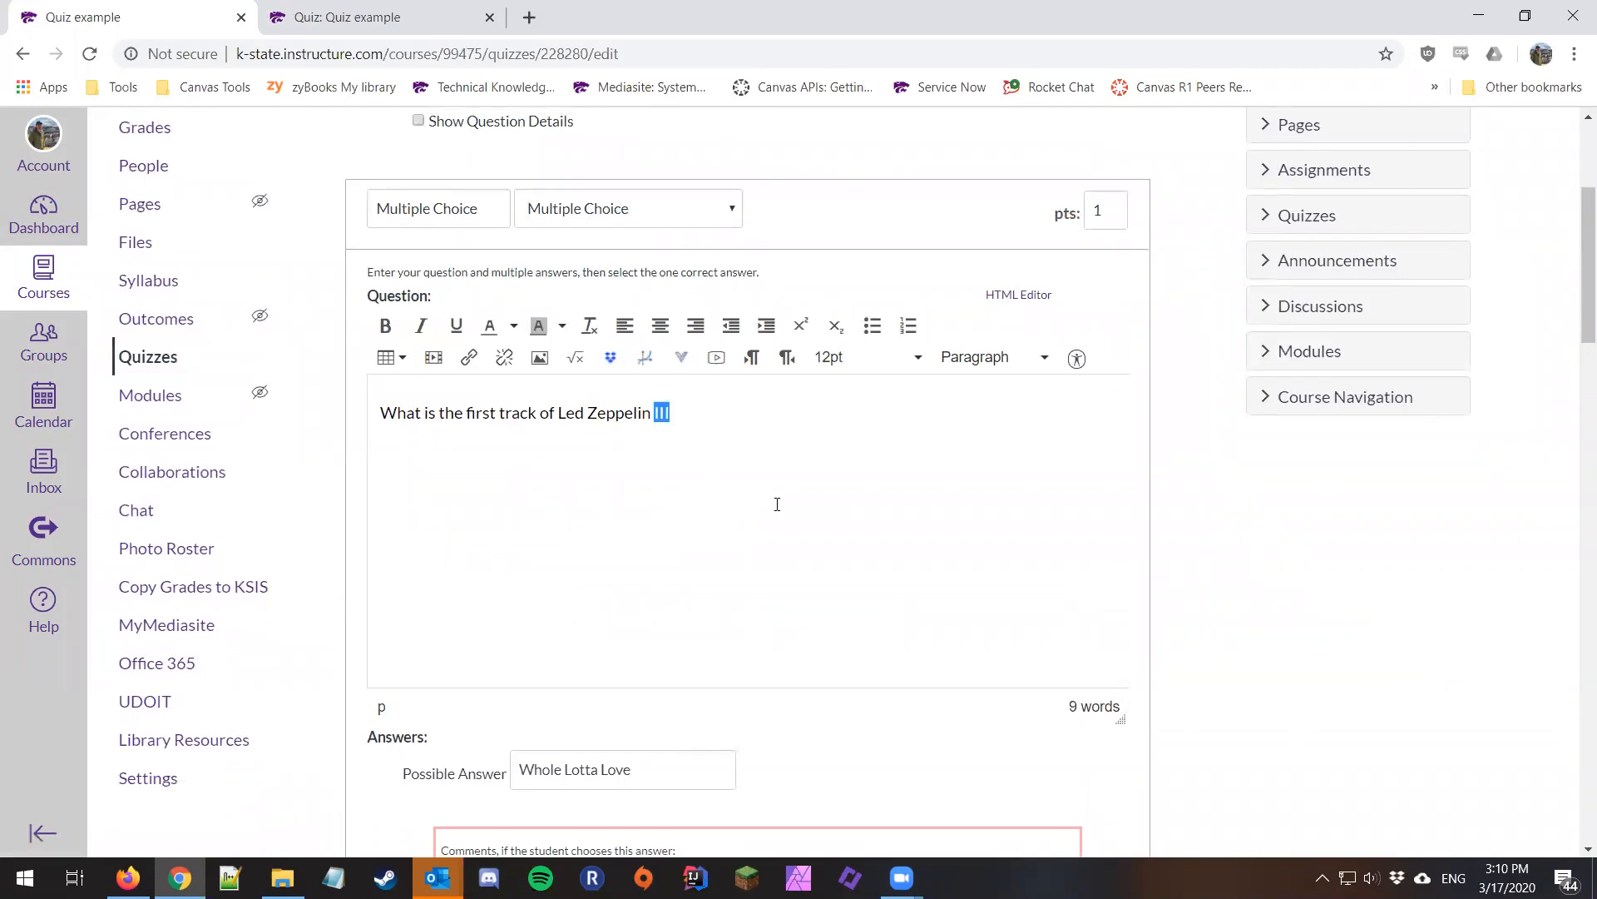
{"action": "left_click", "coordinate": [777, 505]}
{"action": "scroll", "coordinate": [777, 504], "scroll_direction": "down", "scroll_amount": 7}
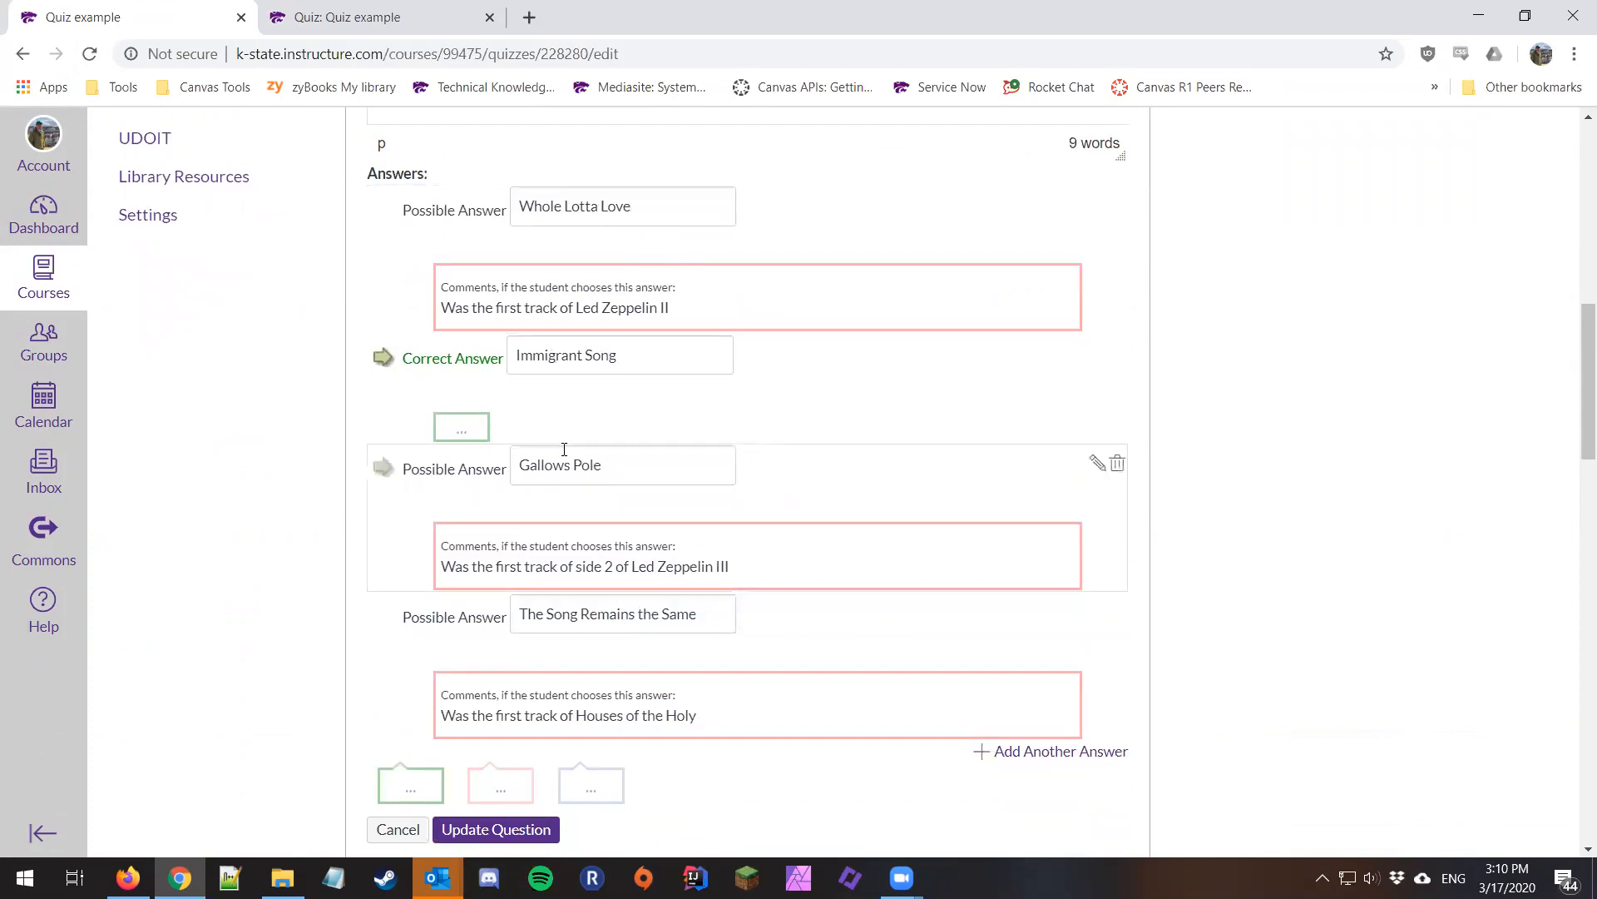
{"action": "scroll", "coordinate": [568, 470], "scroll_direction": "down", "scroll_amount": 2}
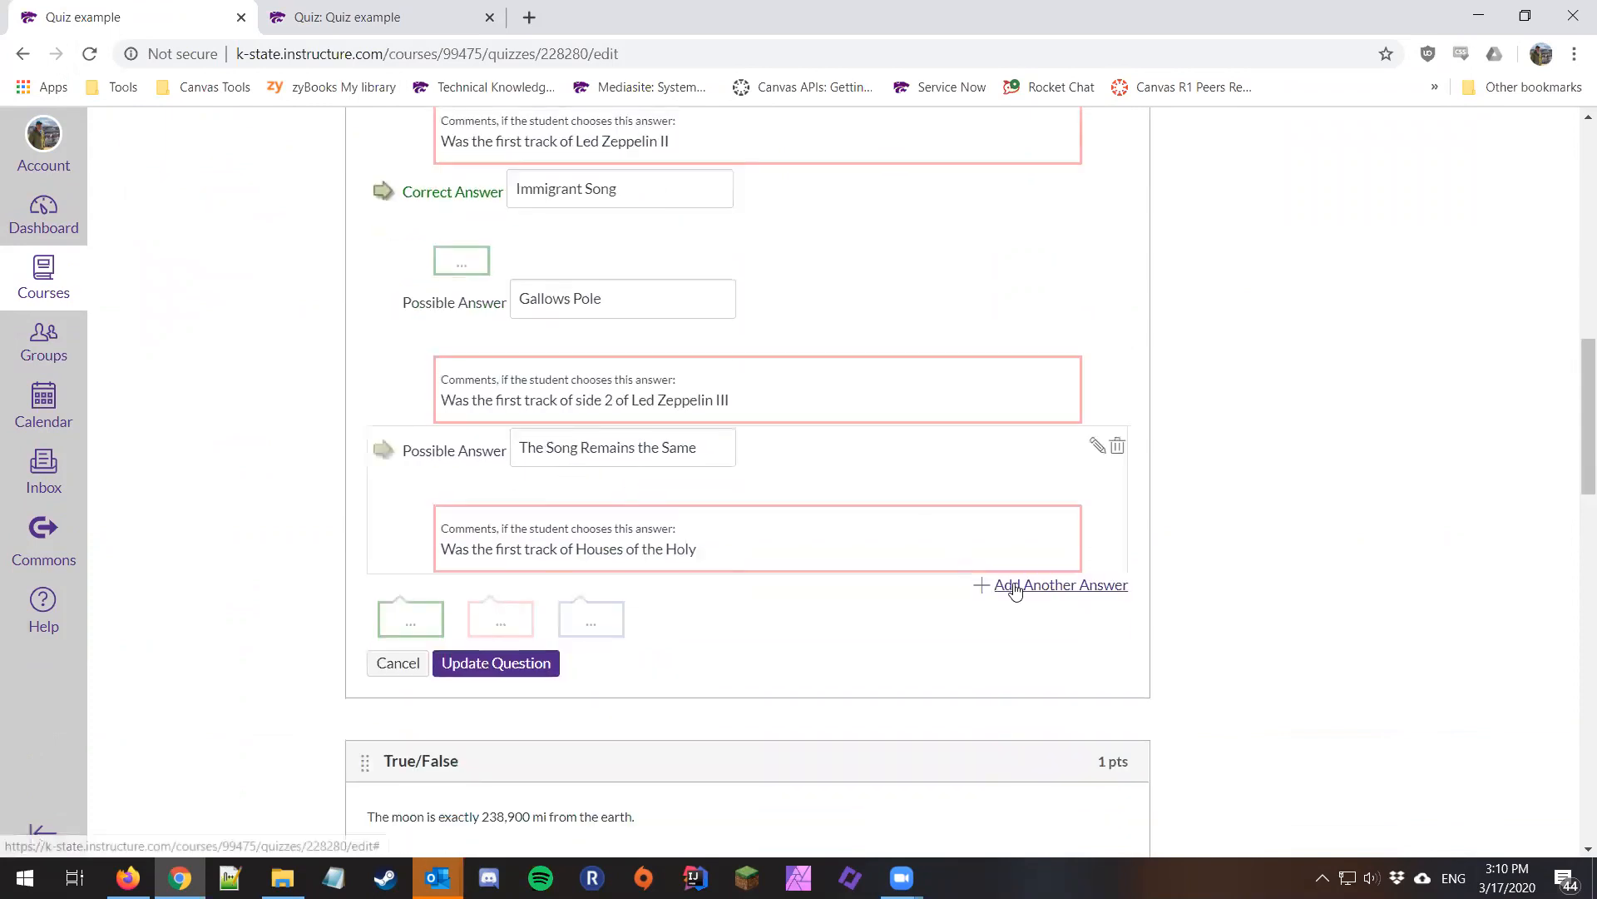
{"action": "left_click", "coordinate": [1020, 587]}
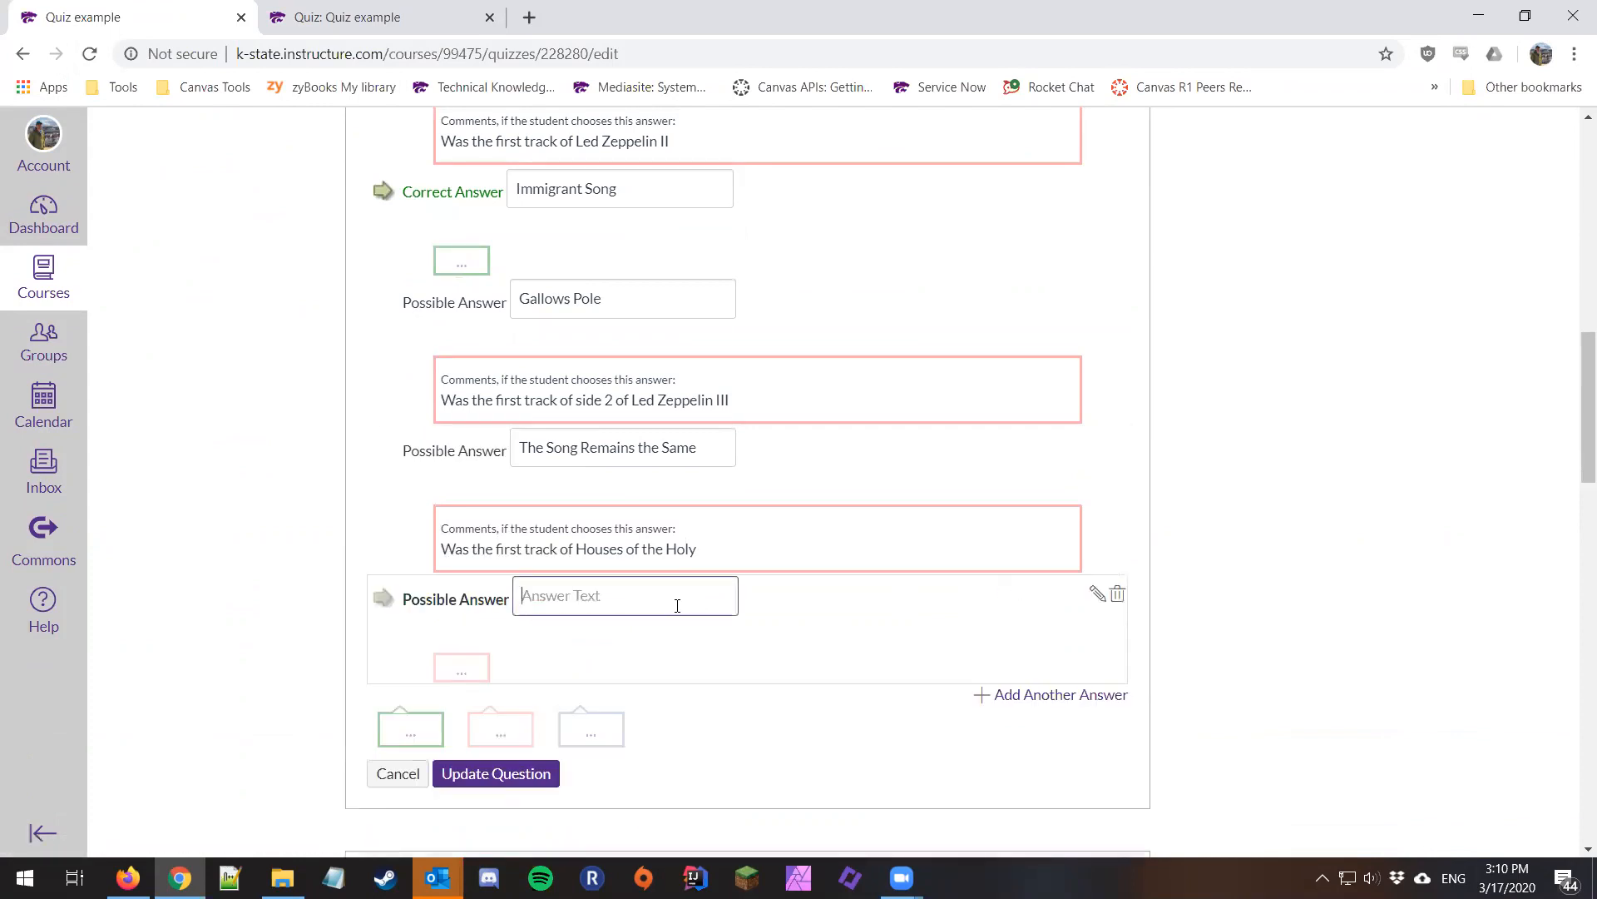
{"action": "scroll", "coordinate": [1115, 592], "scroll_direction": "up", "scroll_amount": 5}
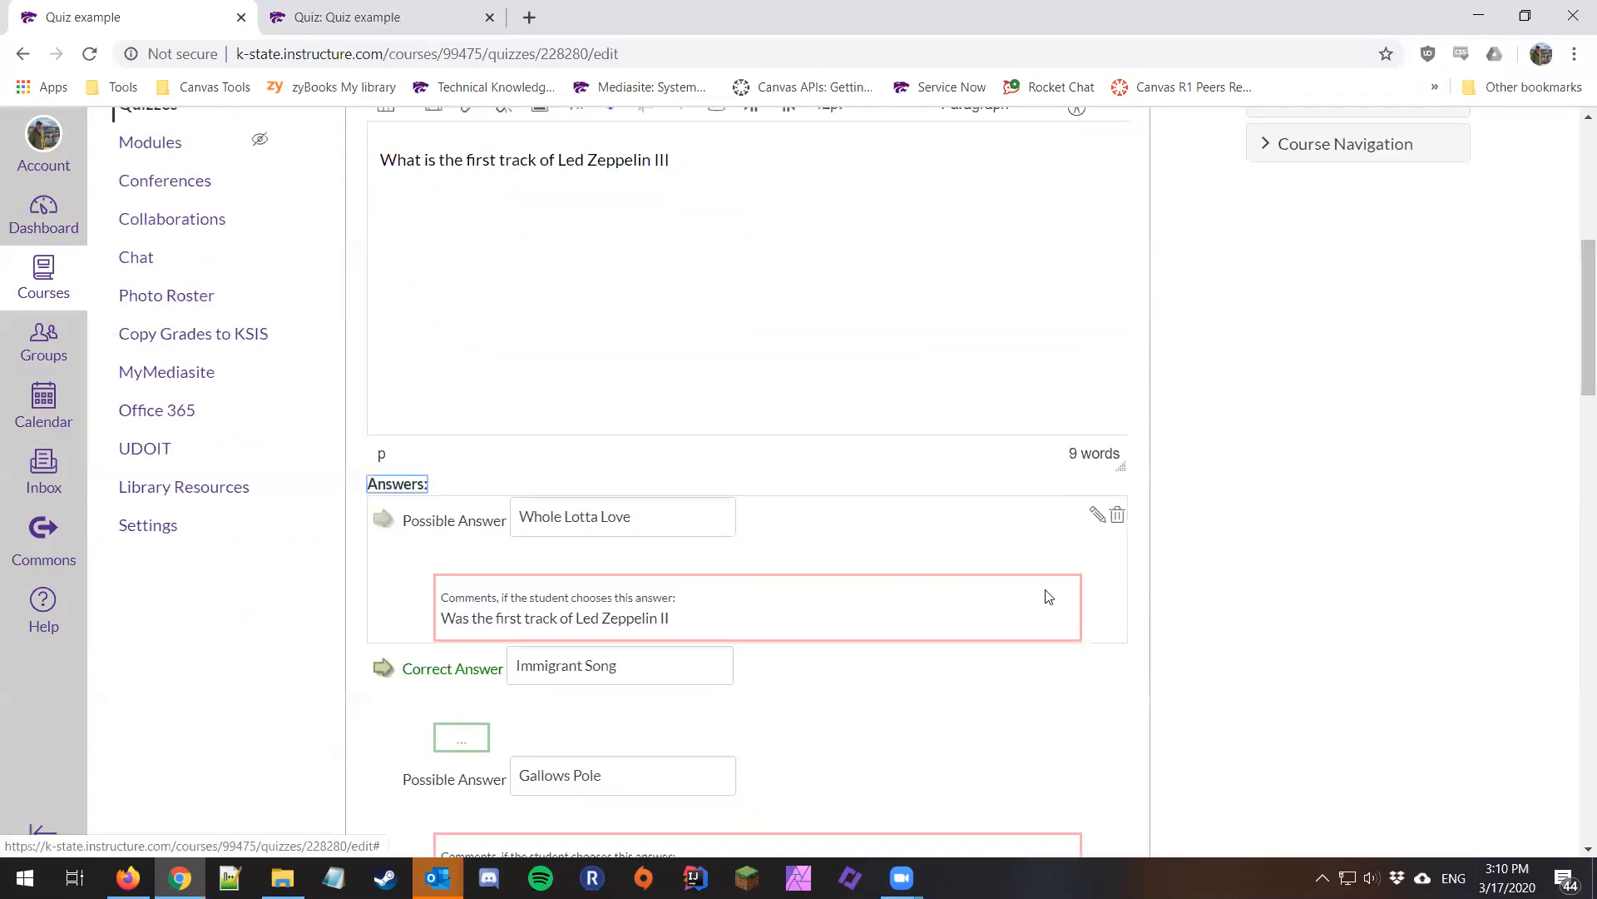
{"action": "scroll", "coordinate": [498, 565], "scroll_direction": "down", "scroll_amount": 3}
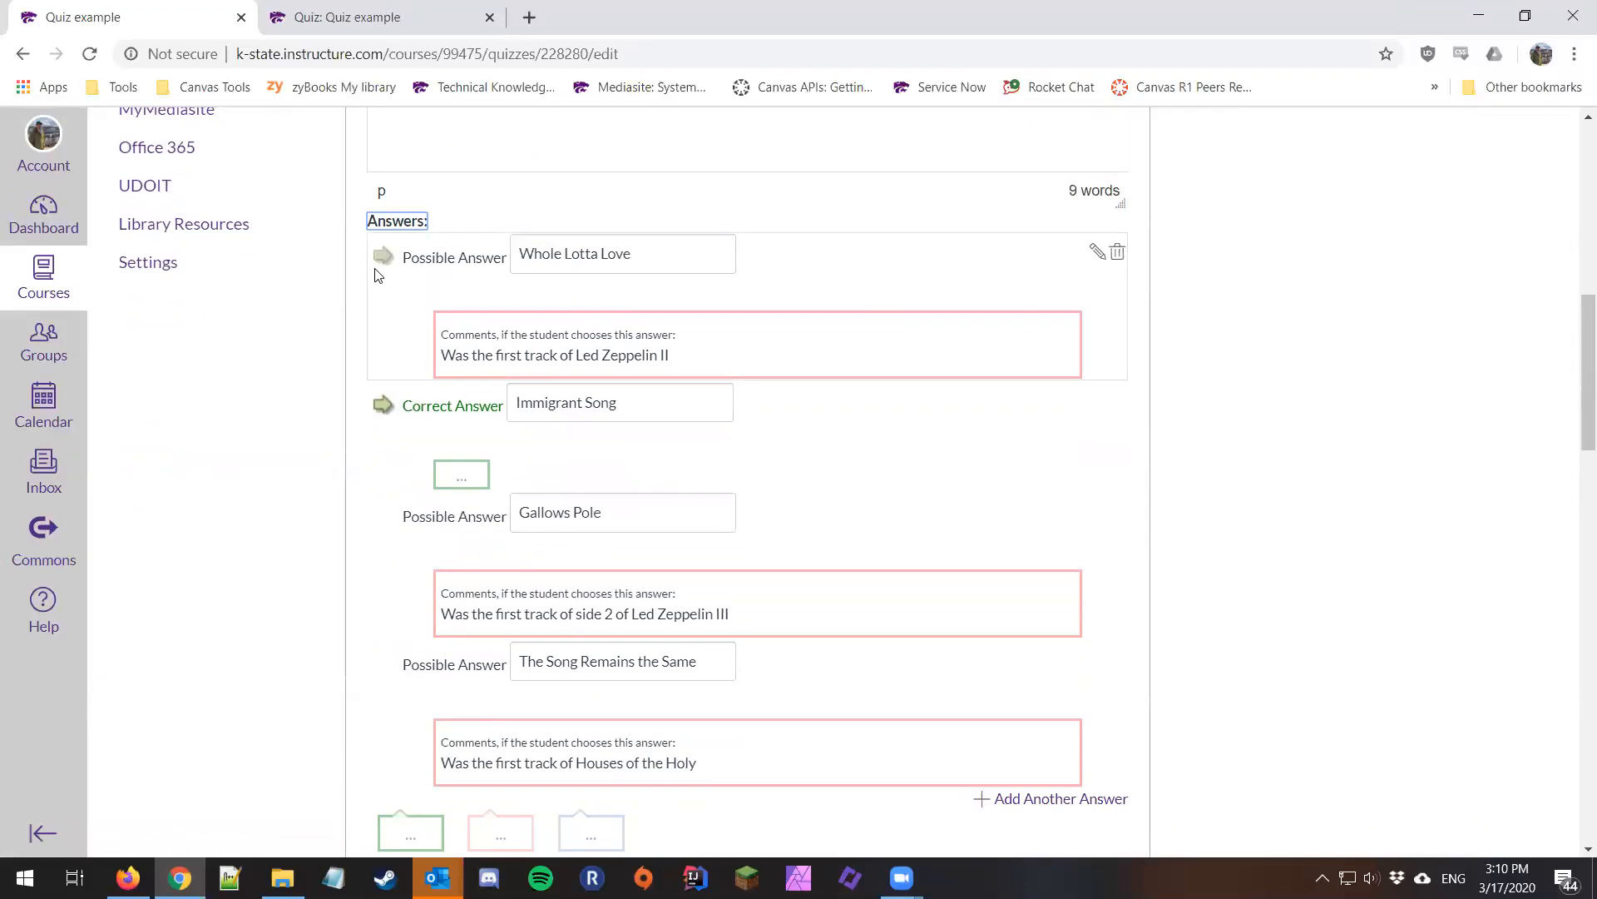
Mark Whole Lotta Love as the correct answer, and set the correct answer back to Immigrant Song.
{"action": "left_click", "coordinate": [383, 258]}
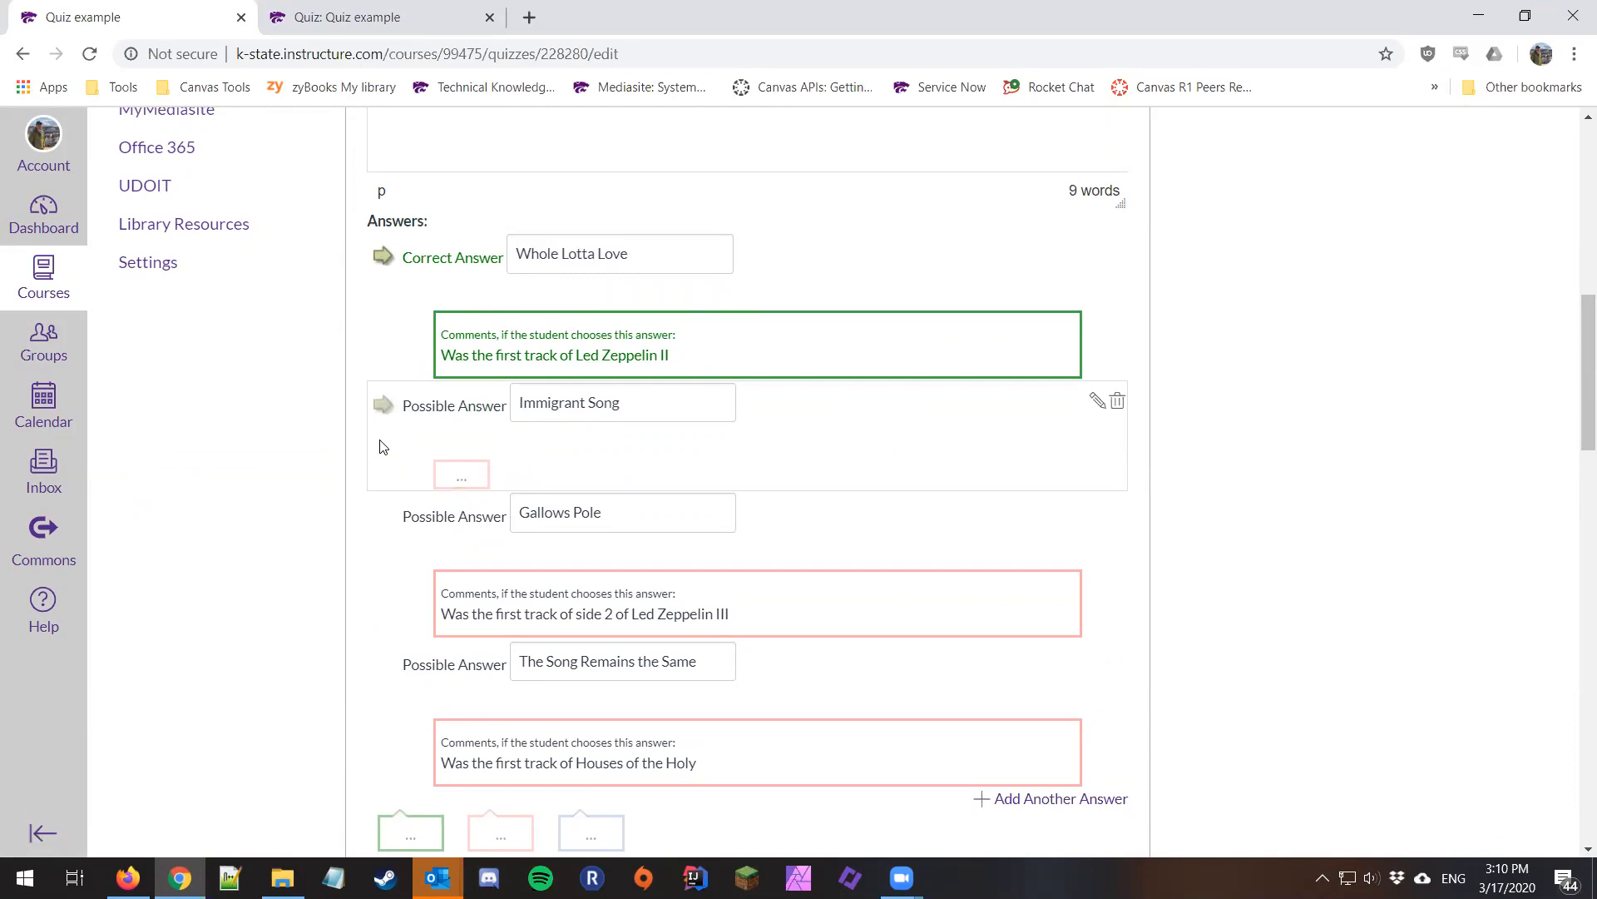
{"action": "scroll", "coordinate": [384, 447], "scroll_direction": "down", "scroll_amount": 1}
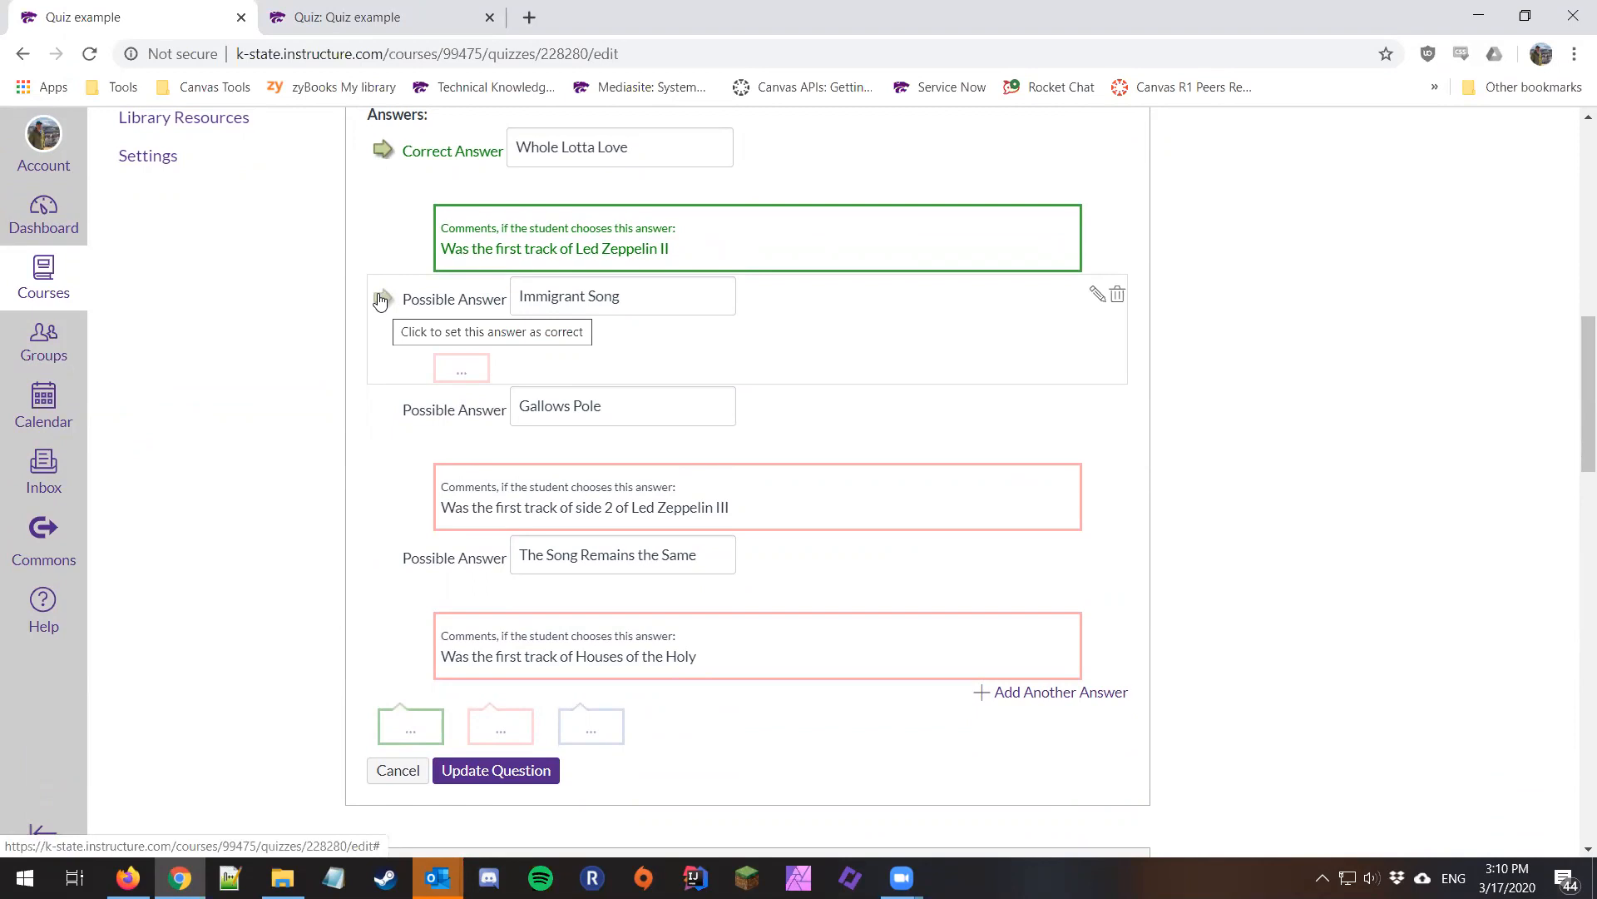
{"action": "left_click", "coordinate": [382, 298]}
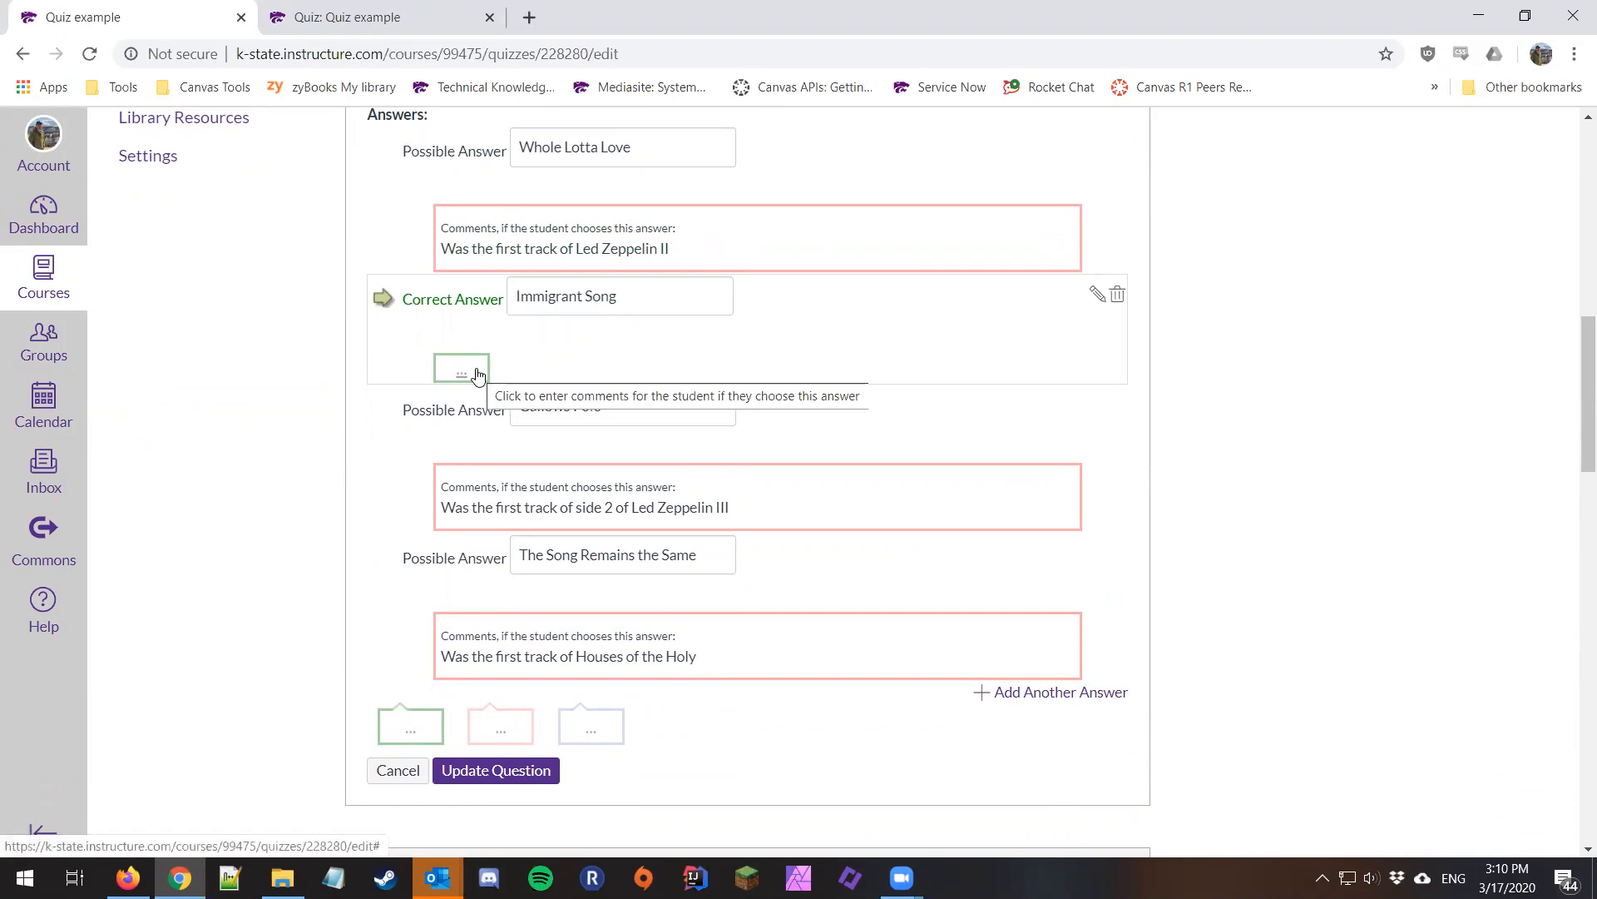
Review the question's answers with their comments and save the Multiple Choice question.
{"action": "scroll", "coordinate": [478, 376], "scroll_direction": "up", "scroll_amount": 9}
{"action": "scroll", "coordinate": [478, 375], "scroll_direction": "down", "scroll_amount": 10}
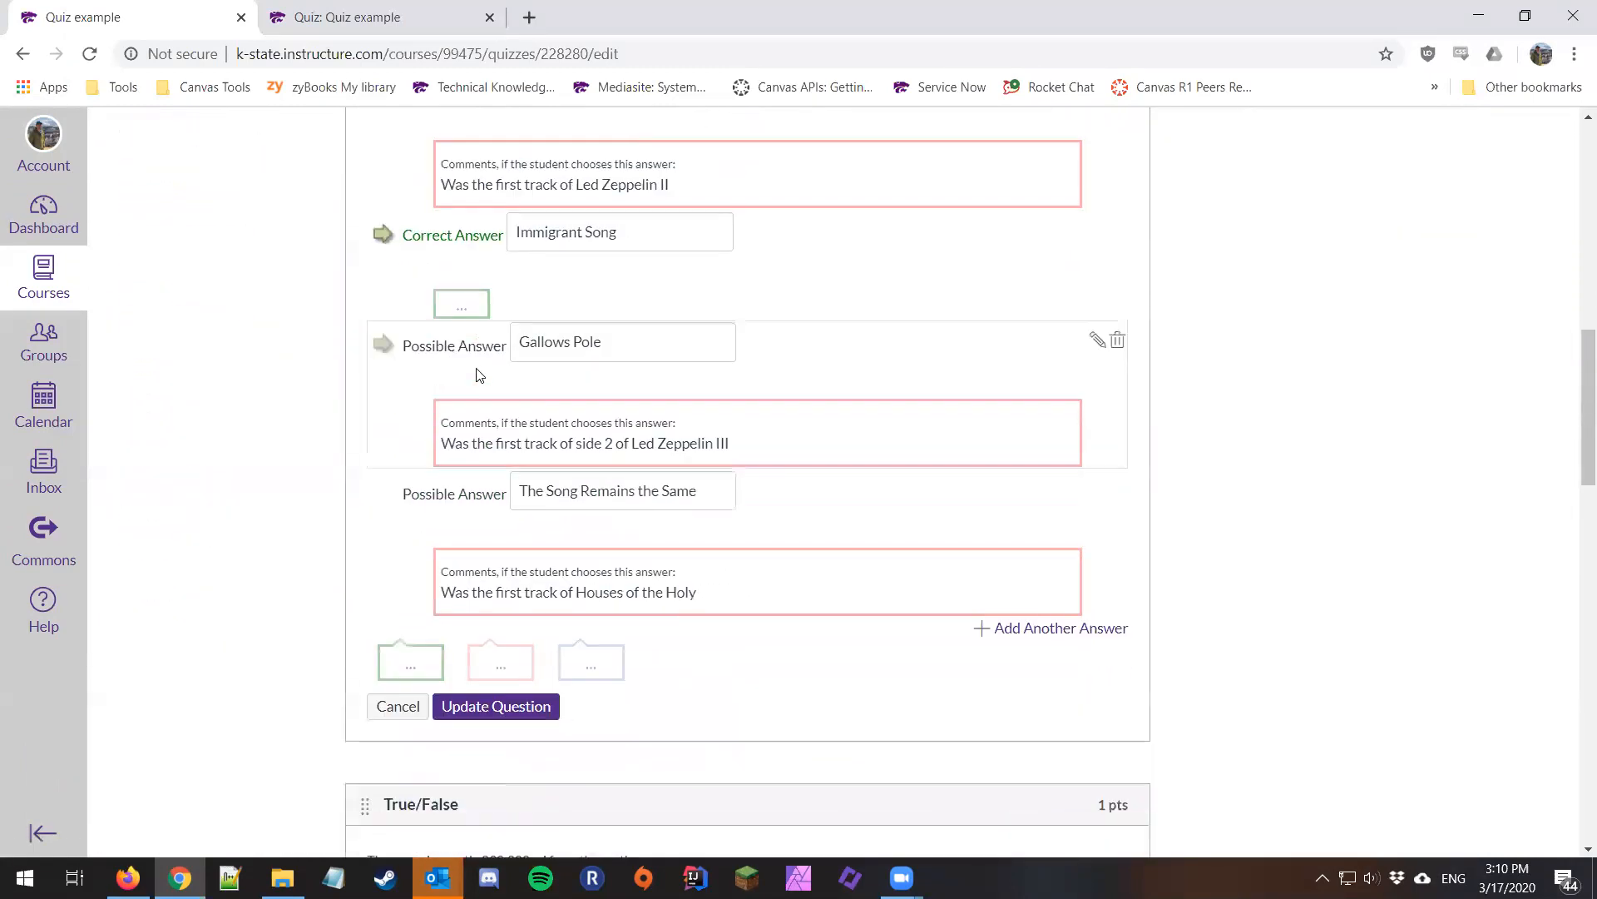
{"action": "scroll", "coordinate": [478, 372], "scroll_direction": "up", "scroll_amount": 1}
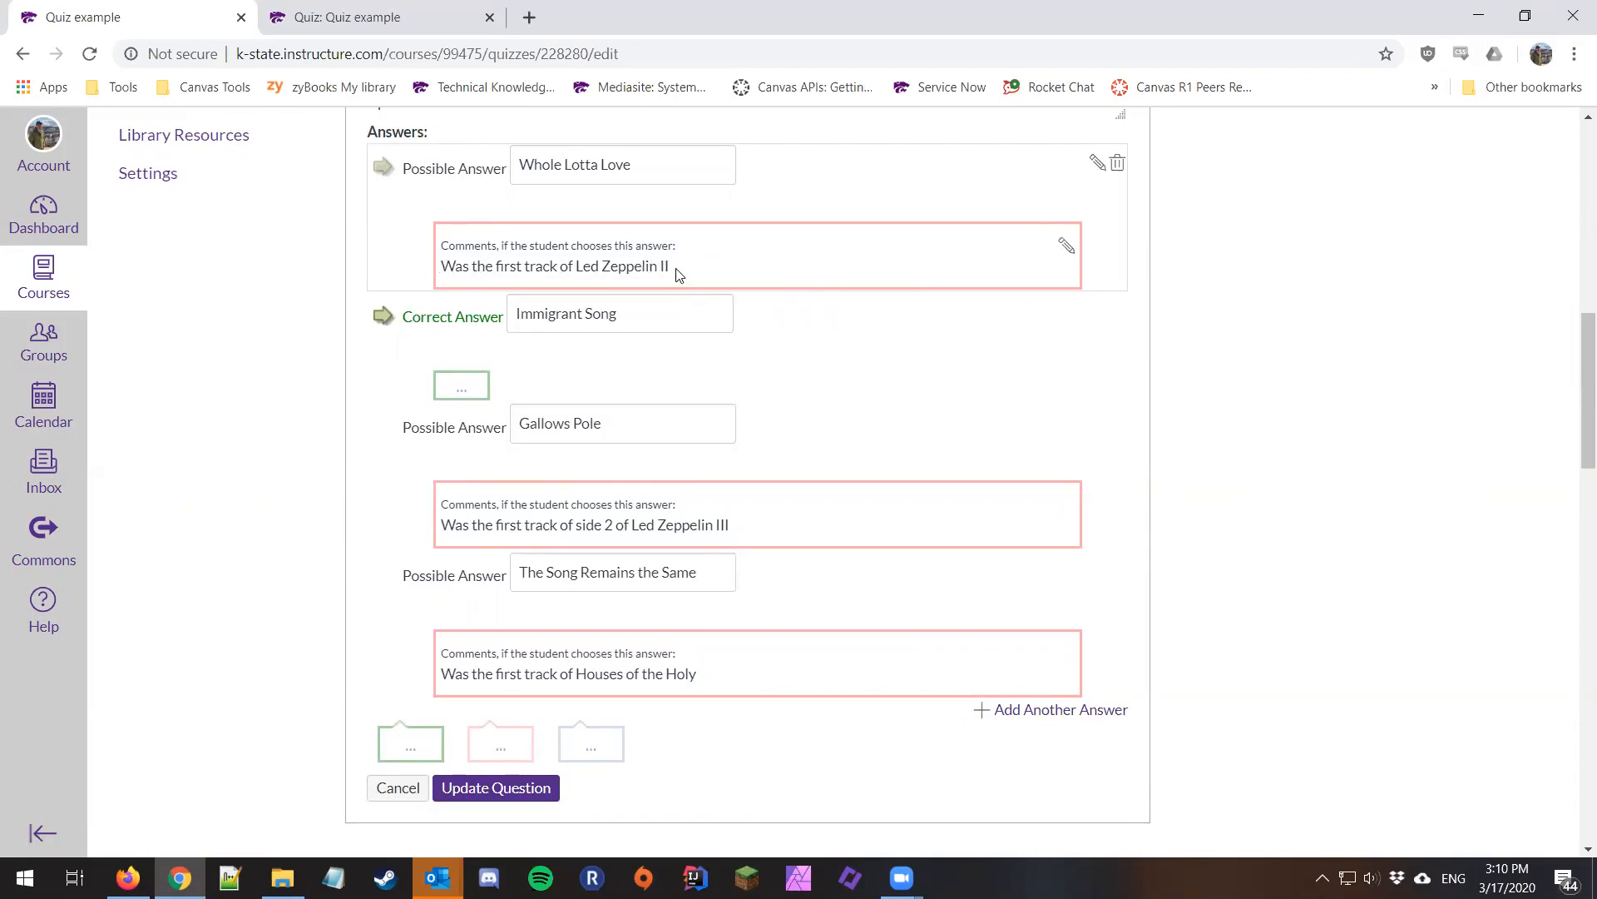
{"action": "scroll", "coordinate": [678, 275], "scroll_direction": "down", "scroll_amount": 3}
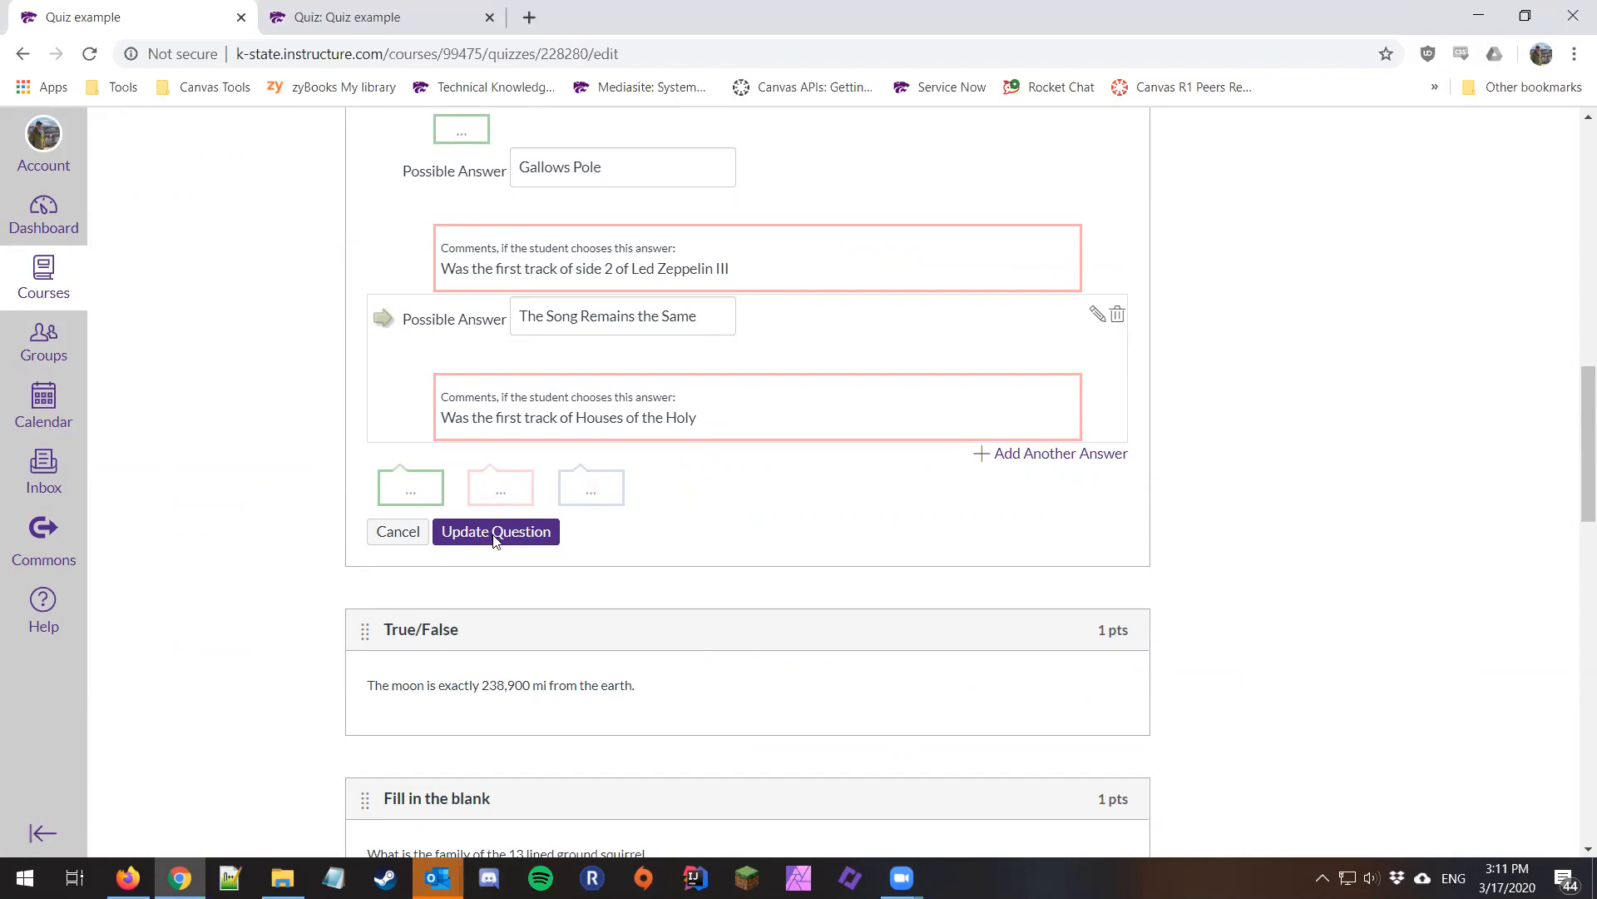
{"action": "left_click", "coordinate": [493, 532]}
Check how the Led Zeppelin III question is presented to students in the open quiz preview.
{"action": "left_click", "coordinate": [371, 15]}
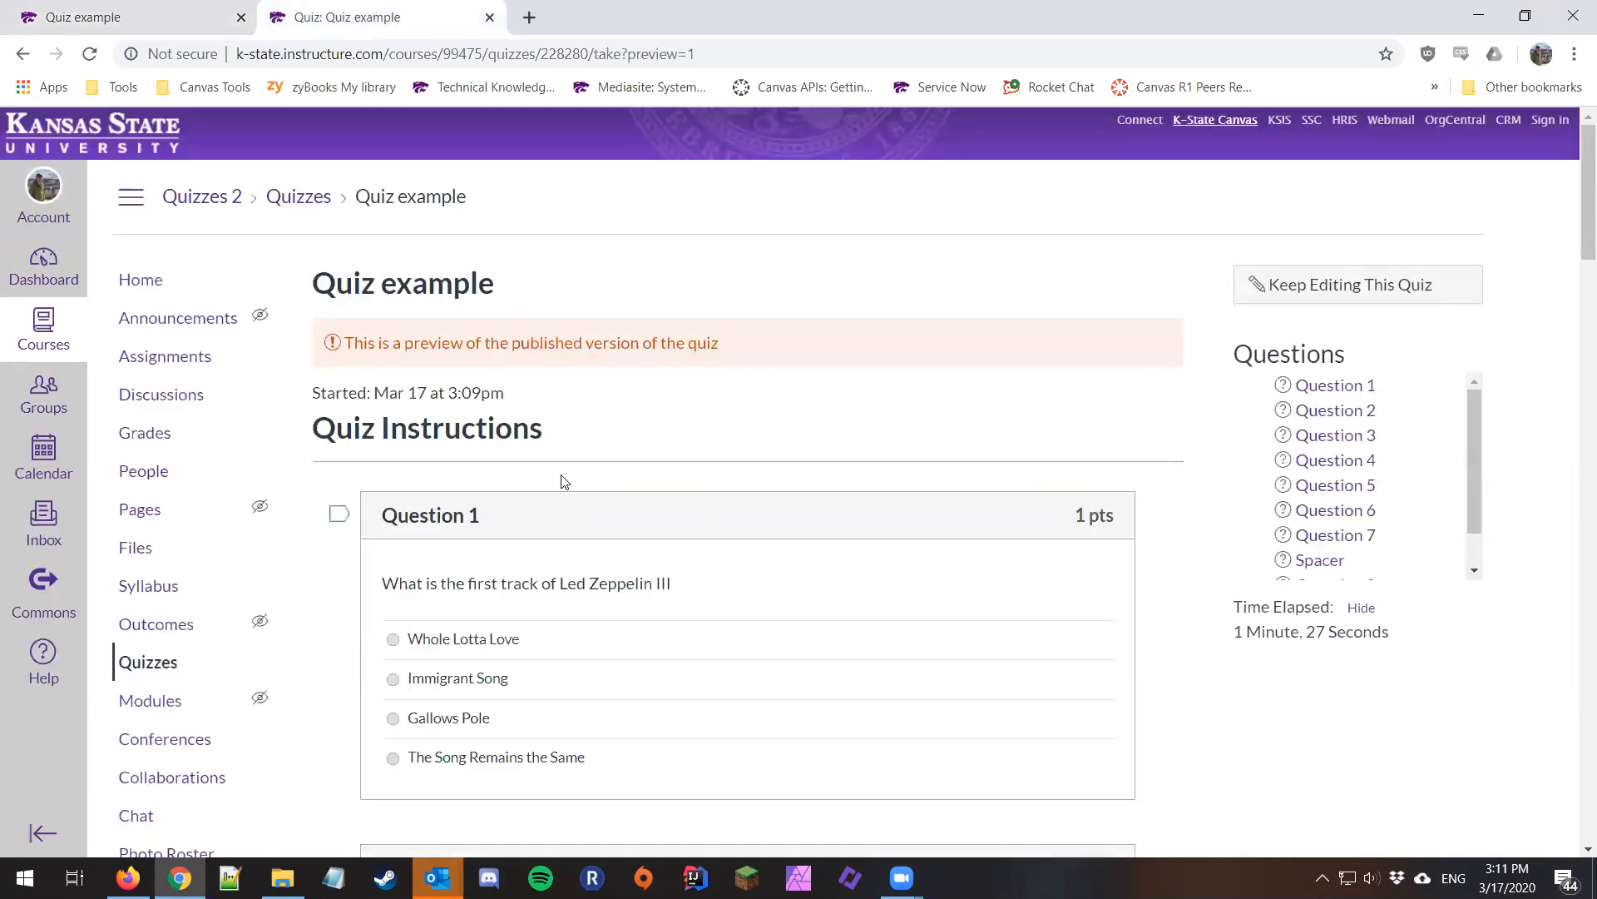
{"action": "scroll", "coordinate": [565, 482], "scroll_direction": "down", "scroll_amount": 2}
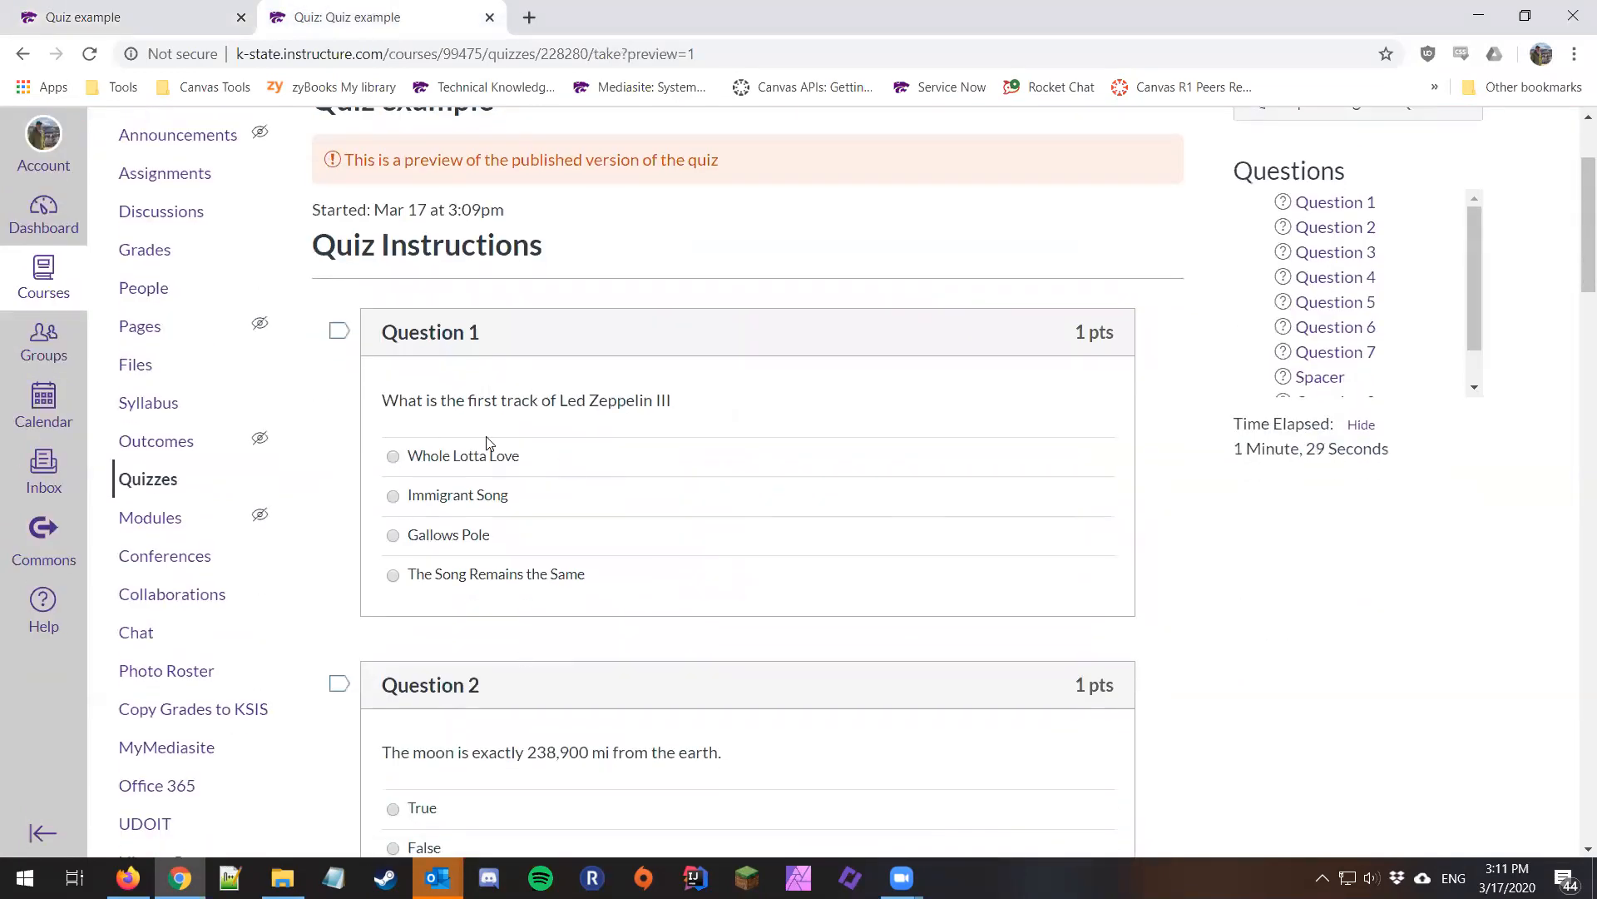
{"action": "scroll", "coordinate": [487, 443], "scroll_direction": "down", "scroll_amount": 1}
Return to the quiz editor and open the True/False question about the moon's distance for editing, showing its answers.
{"action": "left_click", "coordinate": [91, 17]}
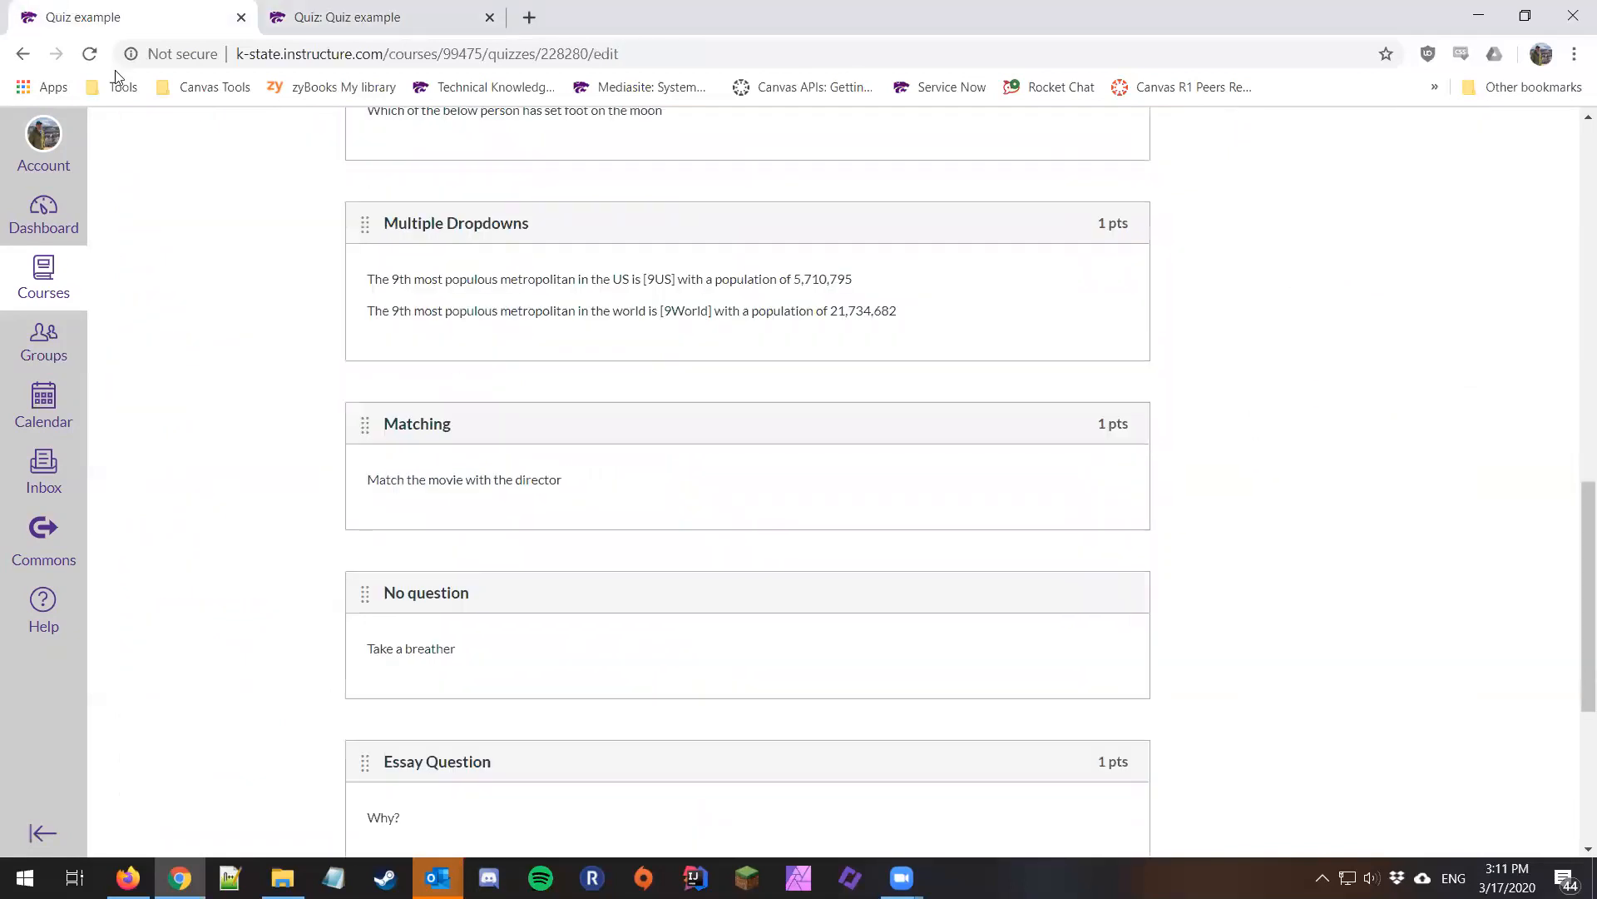
{"action": "scroll", "coordinate": [558, 332], "scroll_direction": "up", "scroll_amount": 13}
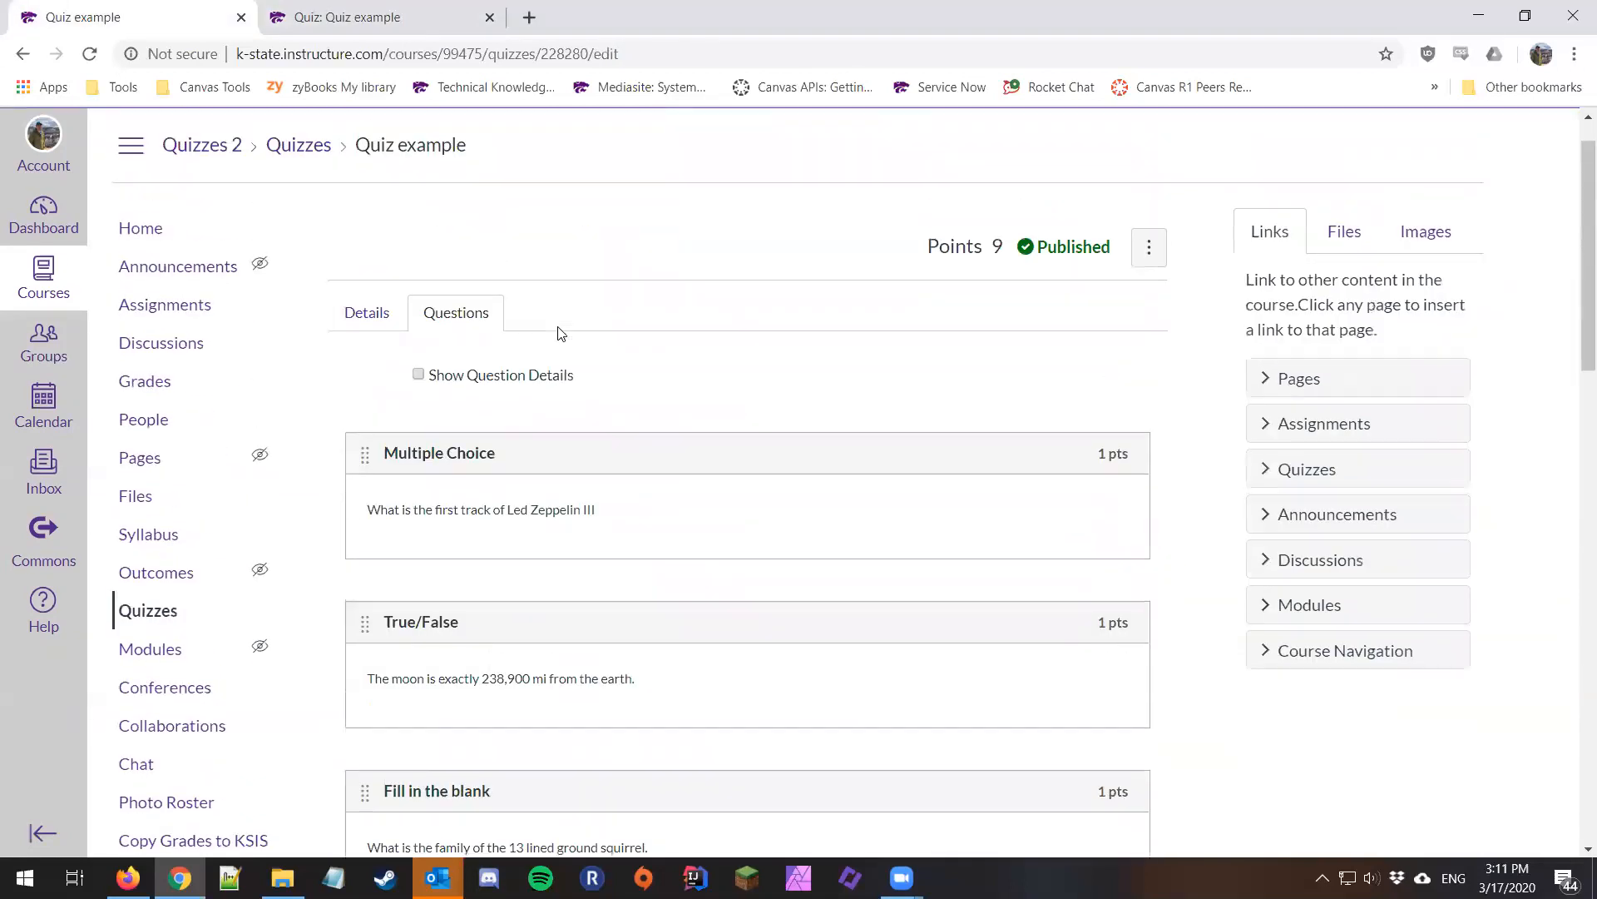
{"action": "scroll", "coordinate": [562, 332], "scroll_direction": "down", "scroll_amount": 1}
{"action": "mouse_move", "coordinate": [957, 583]}
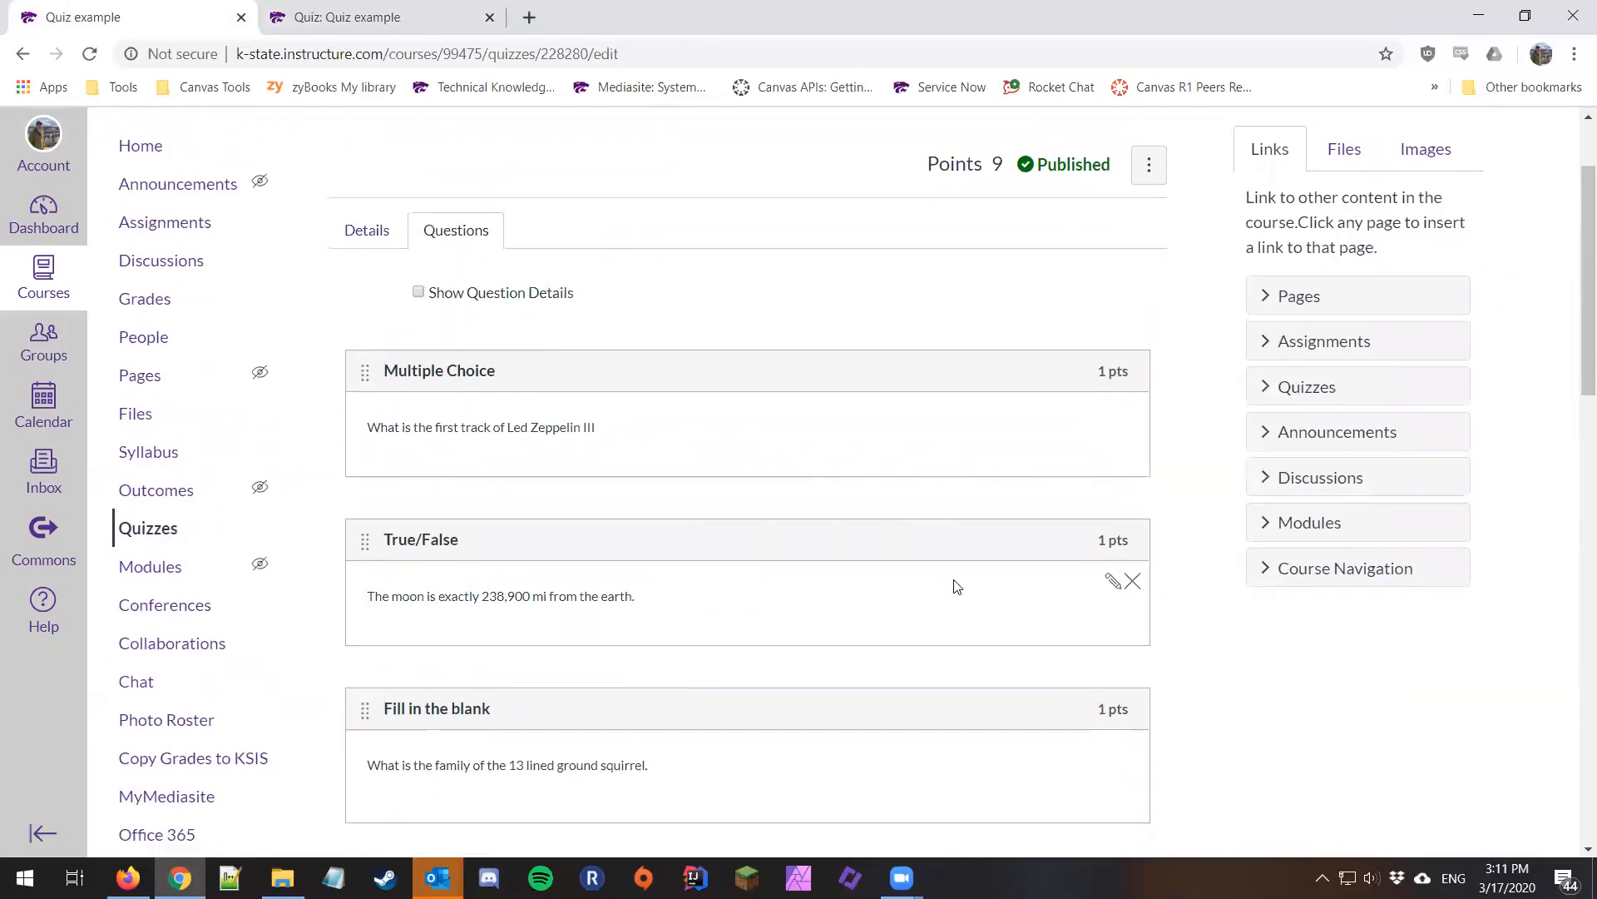
{"action": "left_click", "coordinate": [1112, 580]}
{"action": "scroll", "coordinate": [1111, 578], "scroll_direction": "down", "scroll_amount": 5}
{"action": "scroll", "coordinate": [1112, 573], "scroll_direction": "down", "scroll_amount": 4}
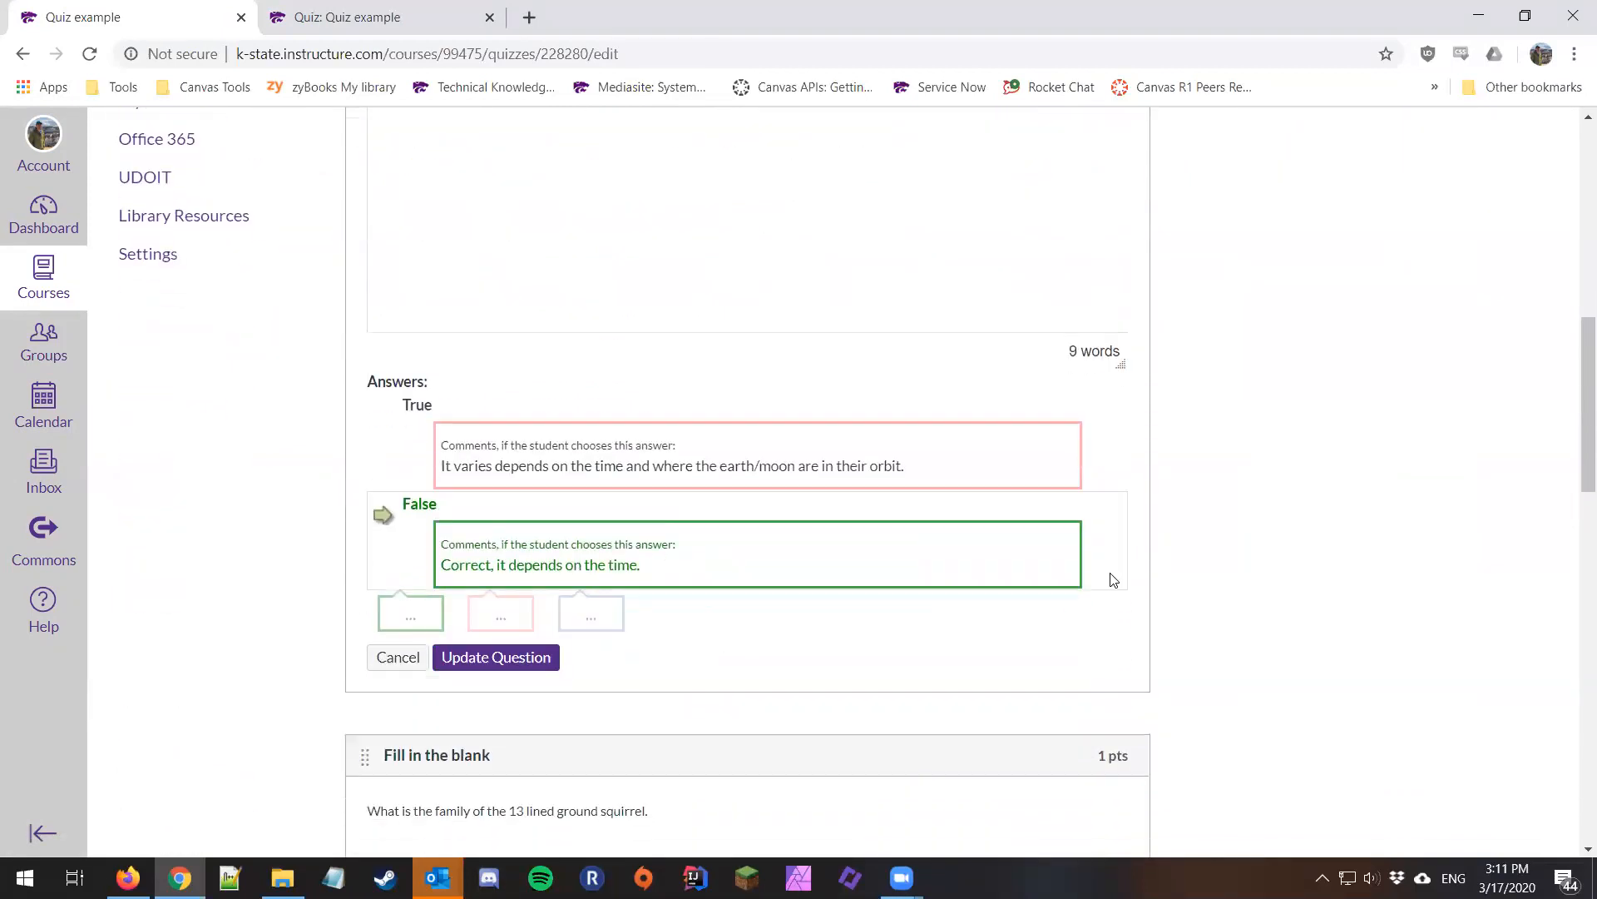
Mark True as the correct answer to the moon question and set it back to False.
{"action": "scroll", "coordinate": [1114, 580], "scroll_direction": "up", "scroll_amount": 1}
{"action": "scroll", "coordinate": [1113, 580], "scroll_direction": "up", "scroll_amount": 1}
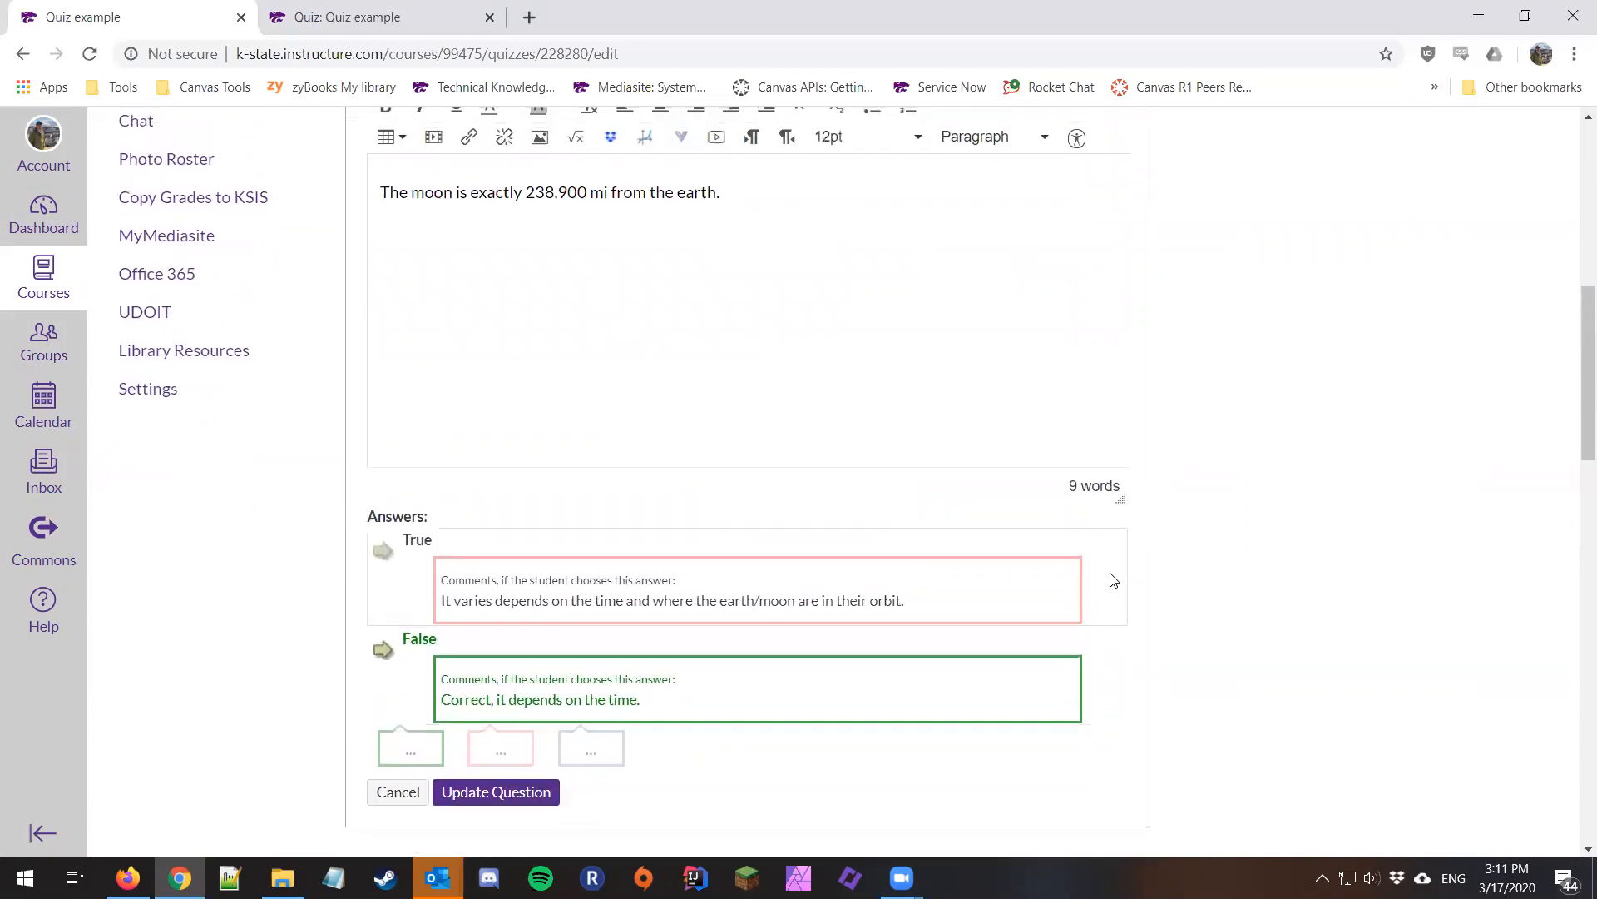
{"action": "scroll", "coordinate": [1111, 579], "scroll_direction": "up", "scroll_amount": 1}
{"action": "left_click", "coordinate": [383, 596]}
{"action": "left_click", "coordinate": [383, 691]}
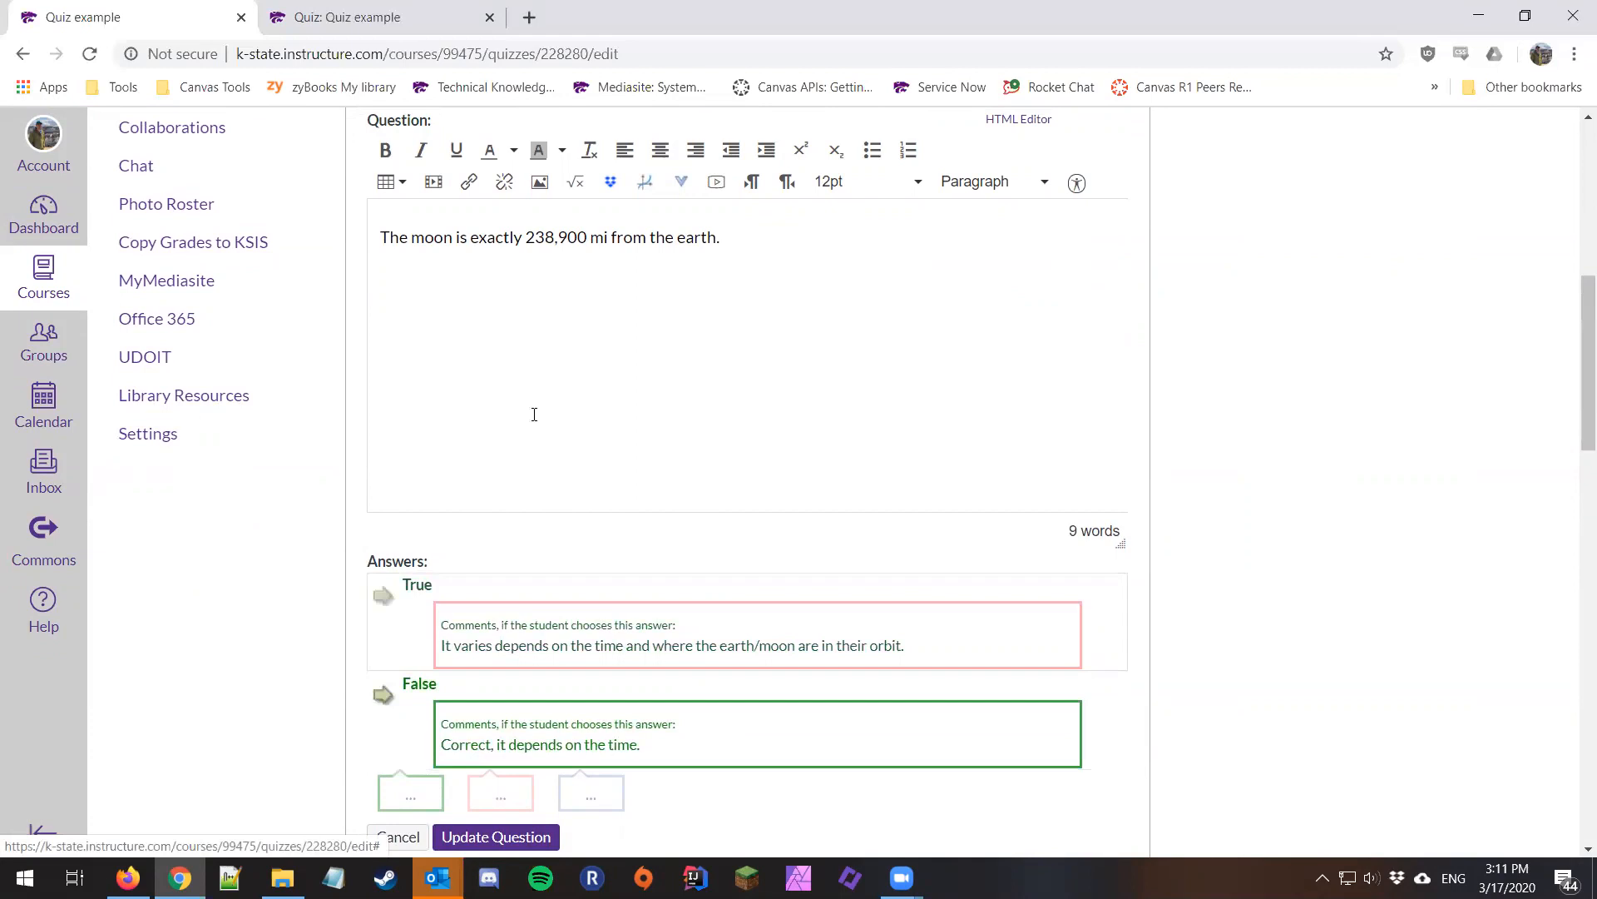
{"action": "scroll", "coordinate": [657, 361], "scroll_direction": "up", "scroll_amount": 1}
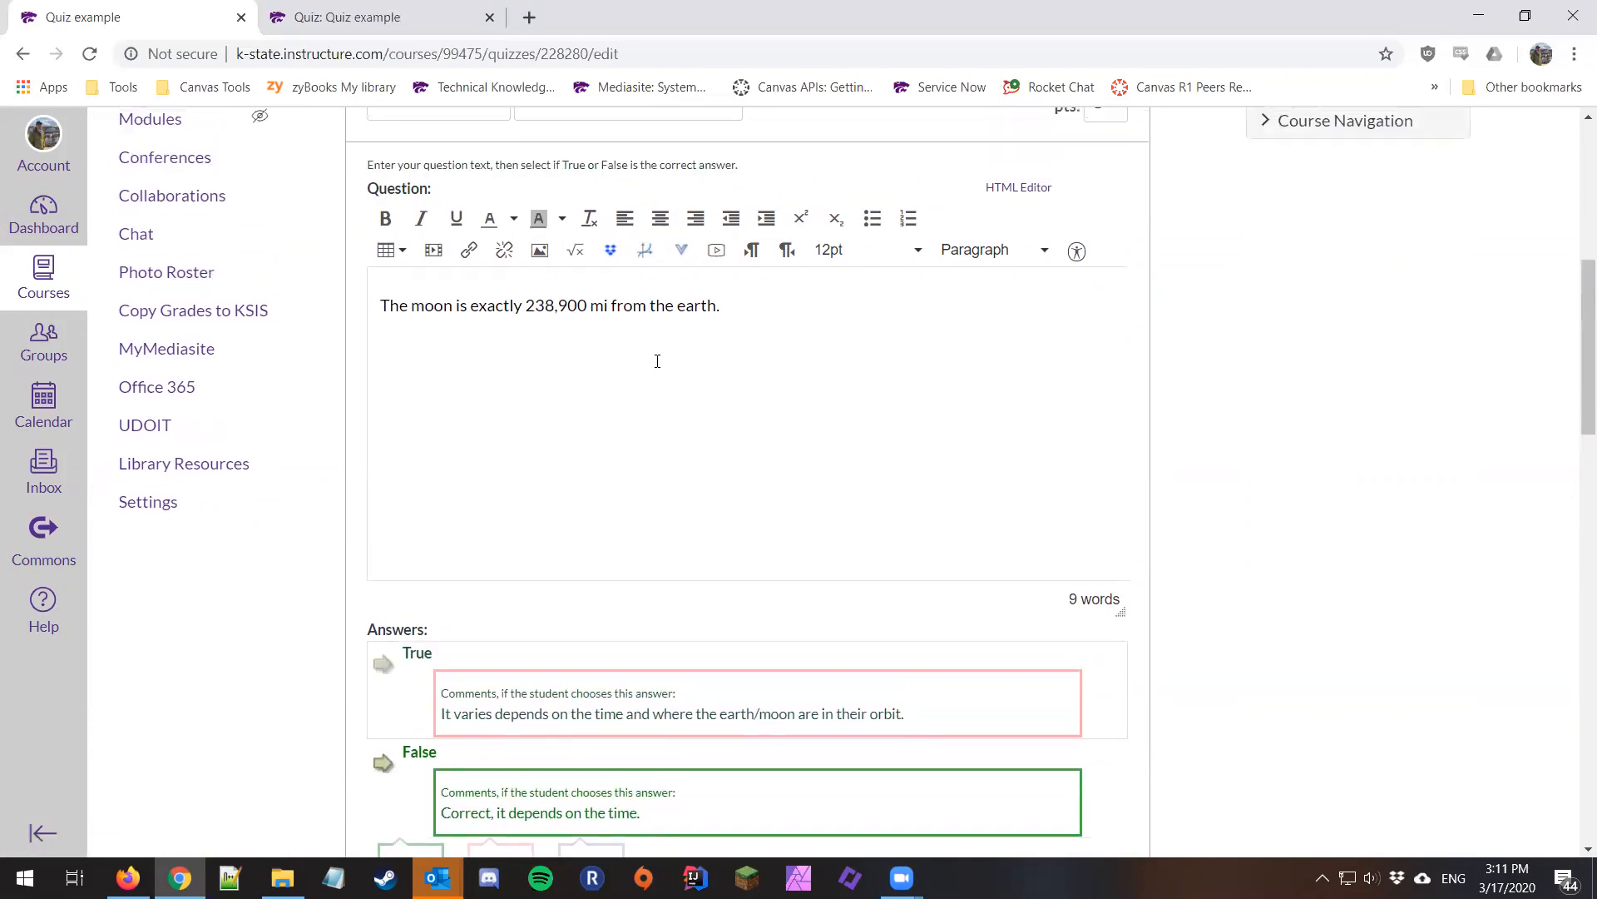
{"action": "scroll", "coordinate": [657, 361], "scroll_direction": "up", "scroll_amount": 2}
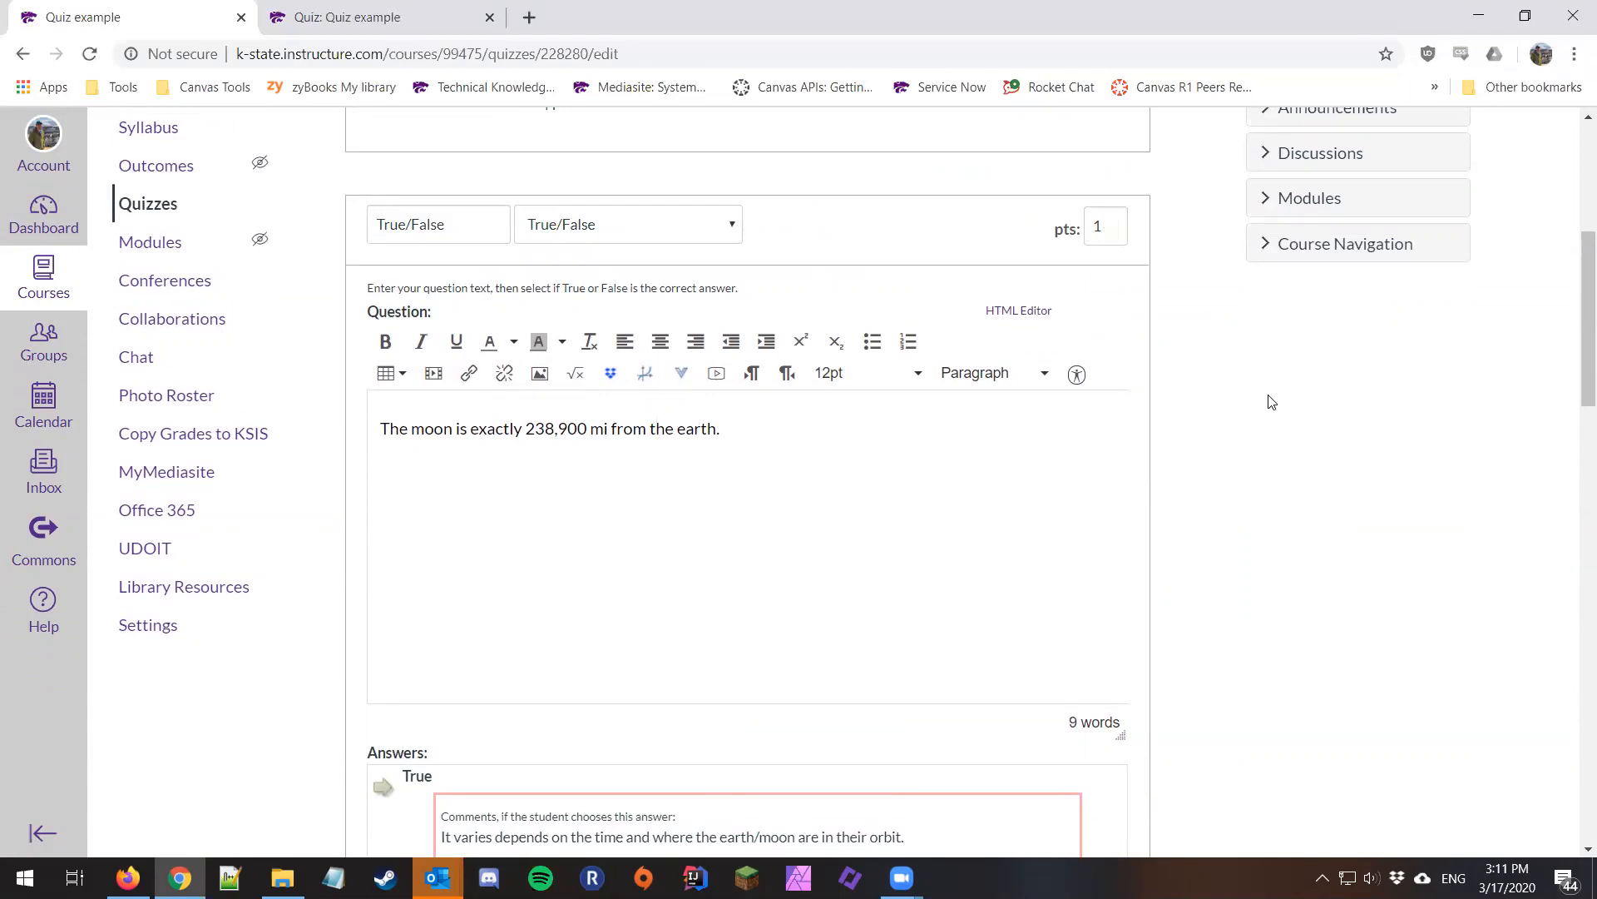
Open the Fill in the blank question about the 13 lined ground squirrel for editing and go to its possible answer.
{"action": "scroll", "coordinate": [1271, 401], "scroll_direction": "down", "scroll_amount": 8}
{"action": "scroll", "coordinate": [1271, 402], "scroll_direction": "down", "scroll_amount": 2}
{"action": "mouse_move", "coordinate": [1108, 457]}
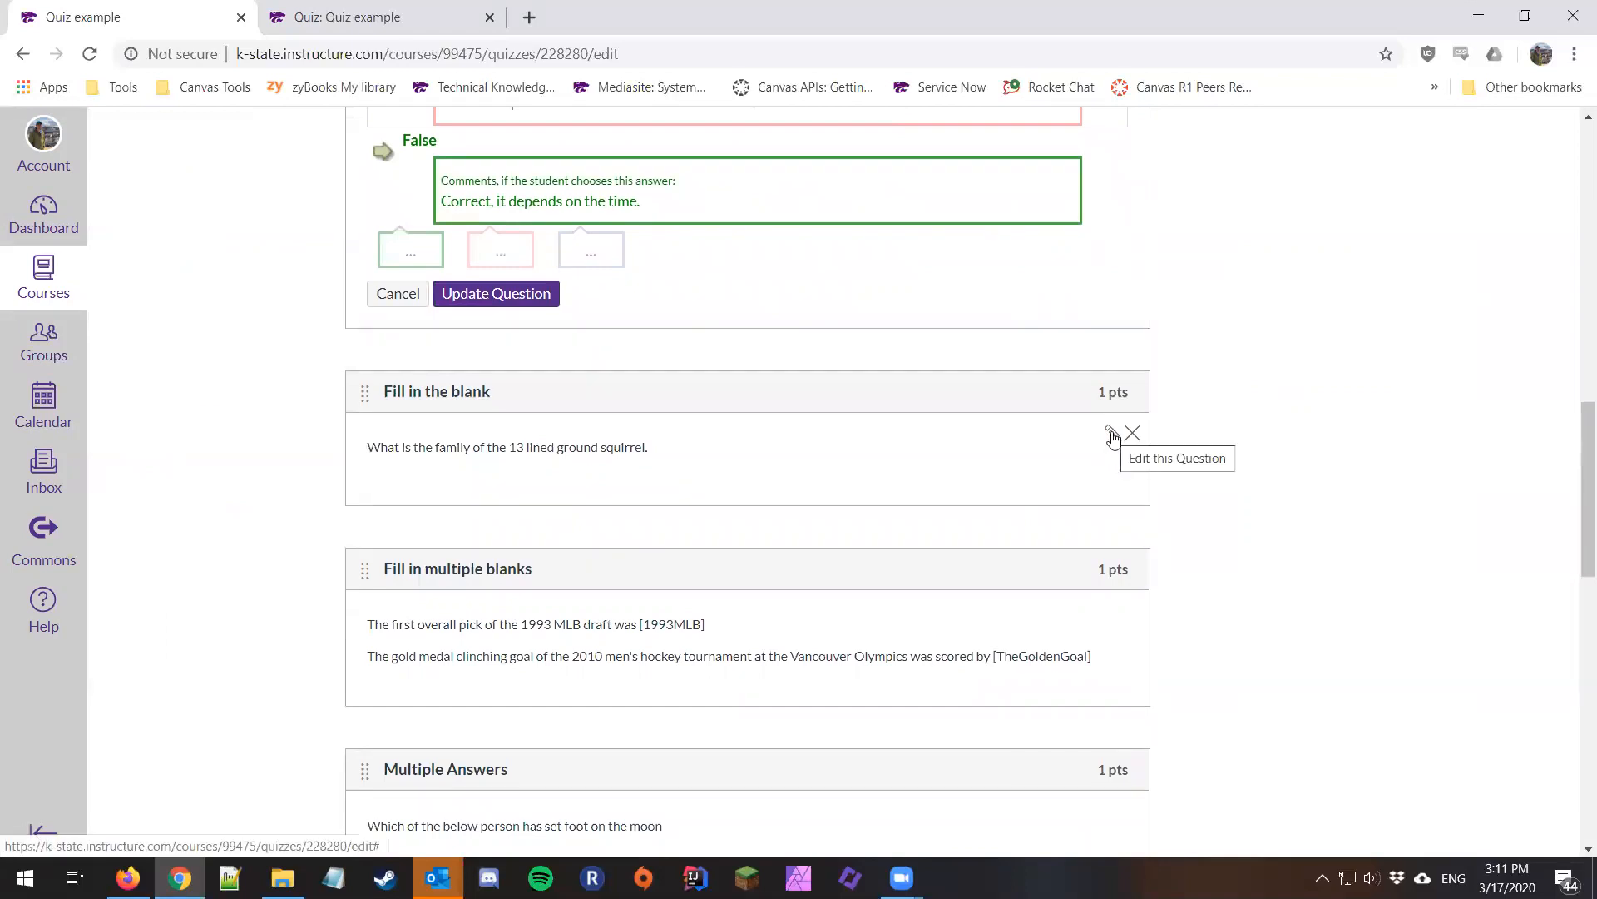
{"action": "left_click", "coordinate": [1112, 434]}
{"action": "scroll", "coordinate": [1356, 426], "scroll_direction": "down", "scroll_amount": 5}
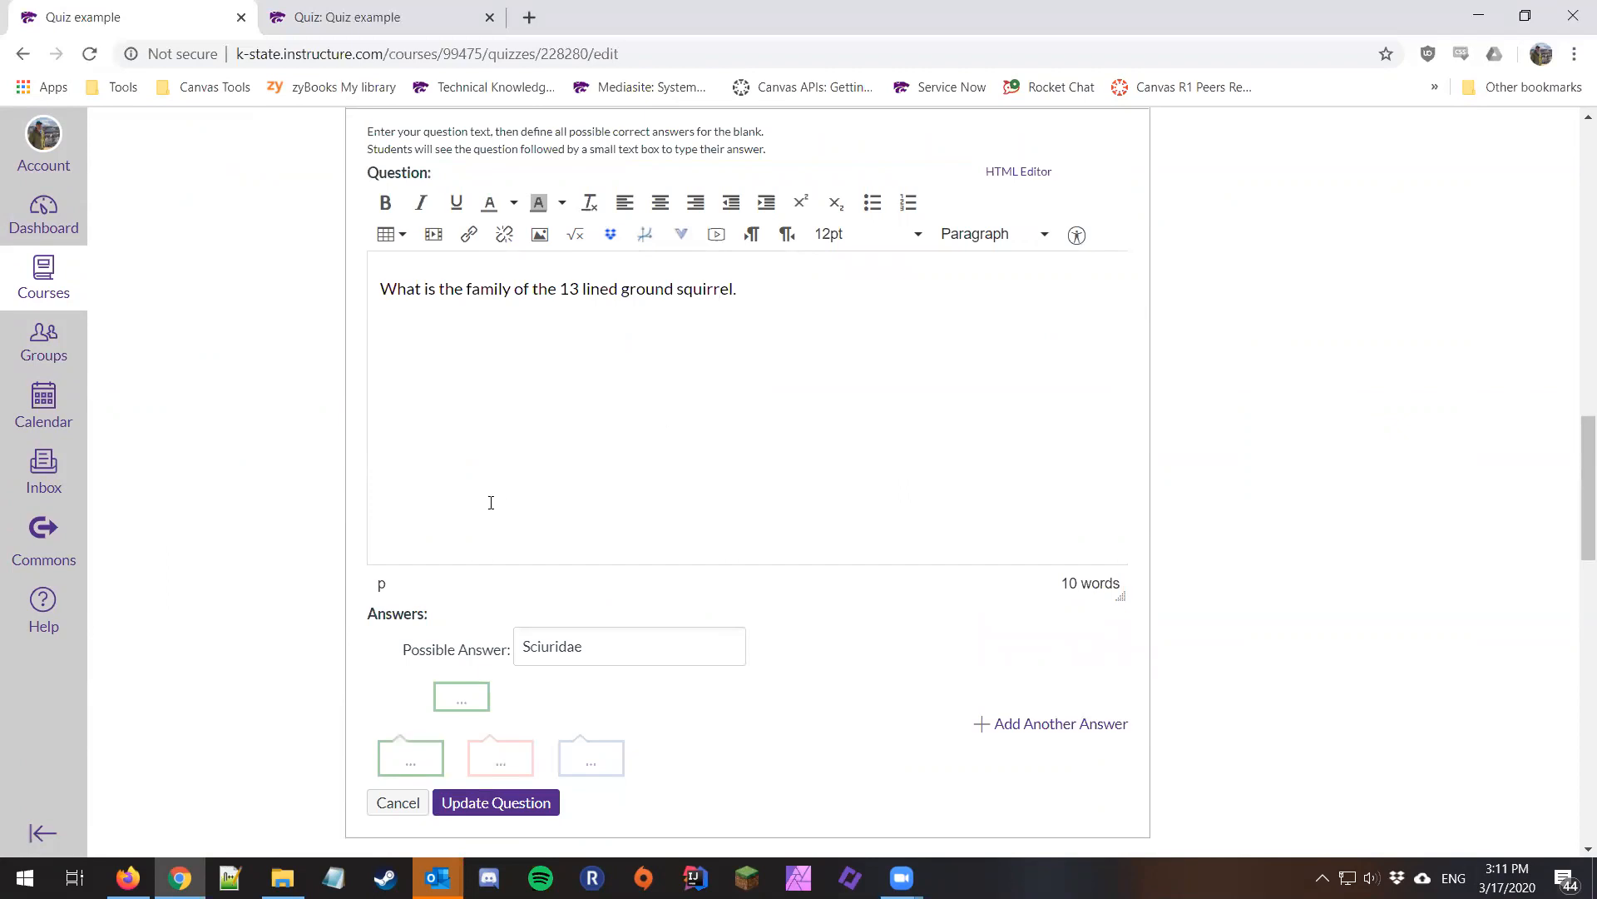
{"action": "left_click", "coordinate": [574, 647]}
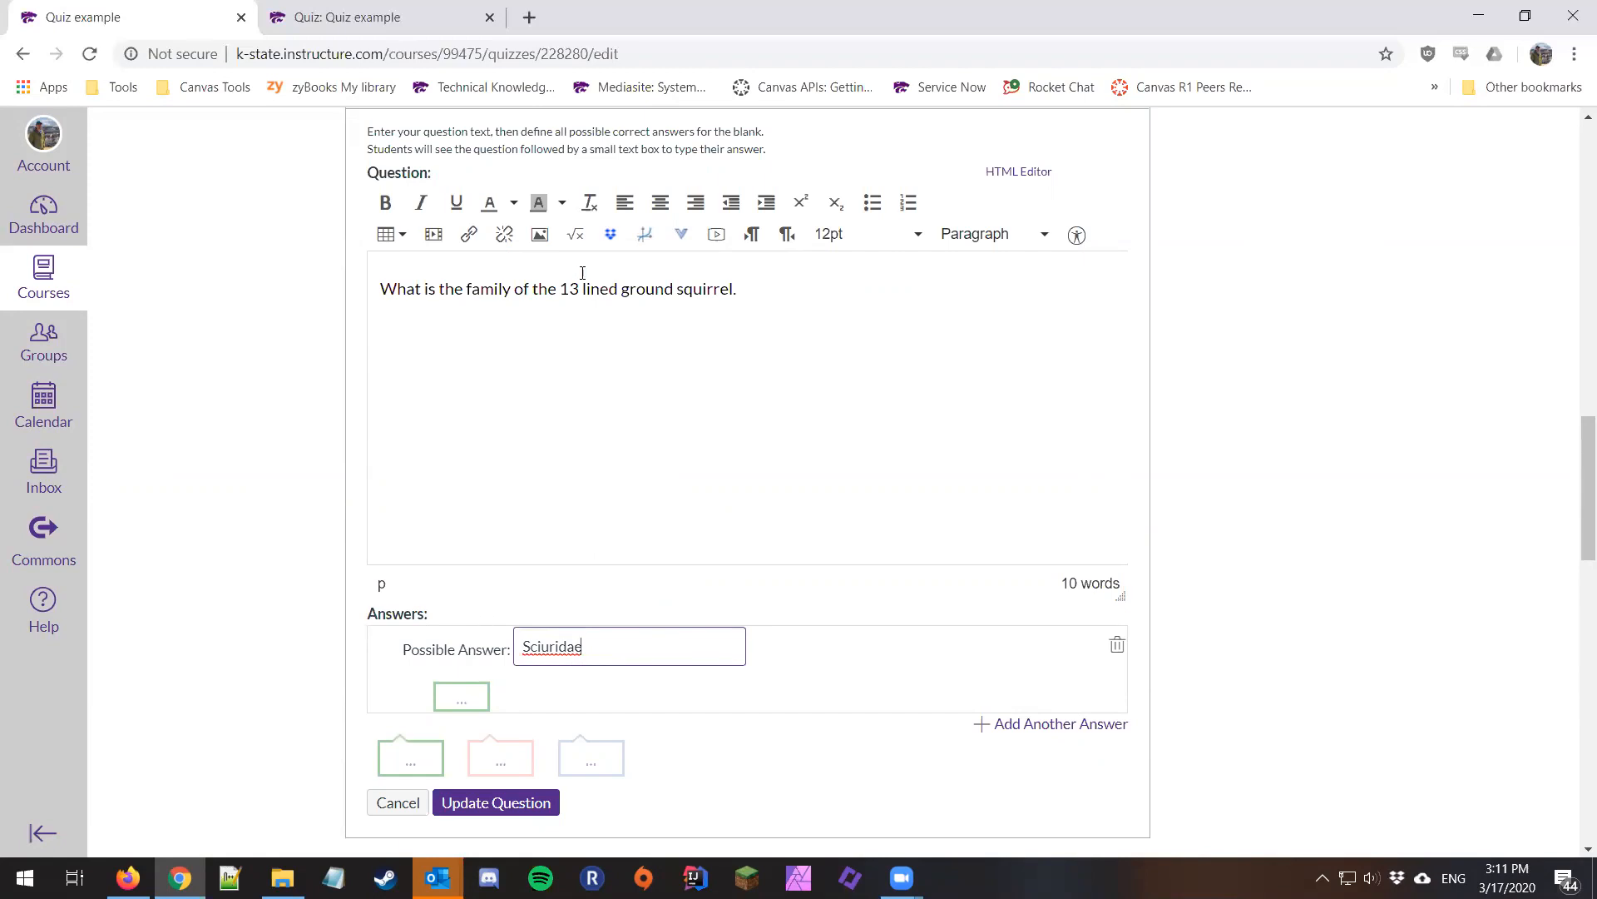
Check how the ground squirrel fill-in question appears in the quiz preview.
{"action": "left_click", "coordinate": [349, 17]}
{"action": "scroll", "coordinate": [537, 490], "scroll_direction": "down", "scroll_amount": 4}
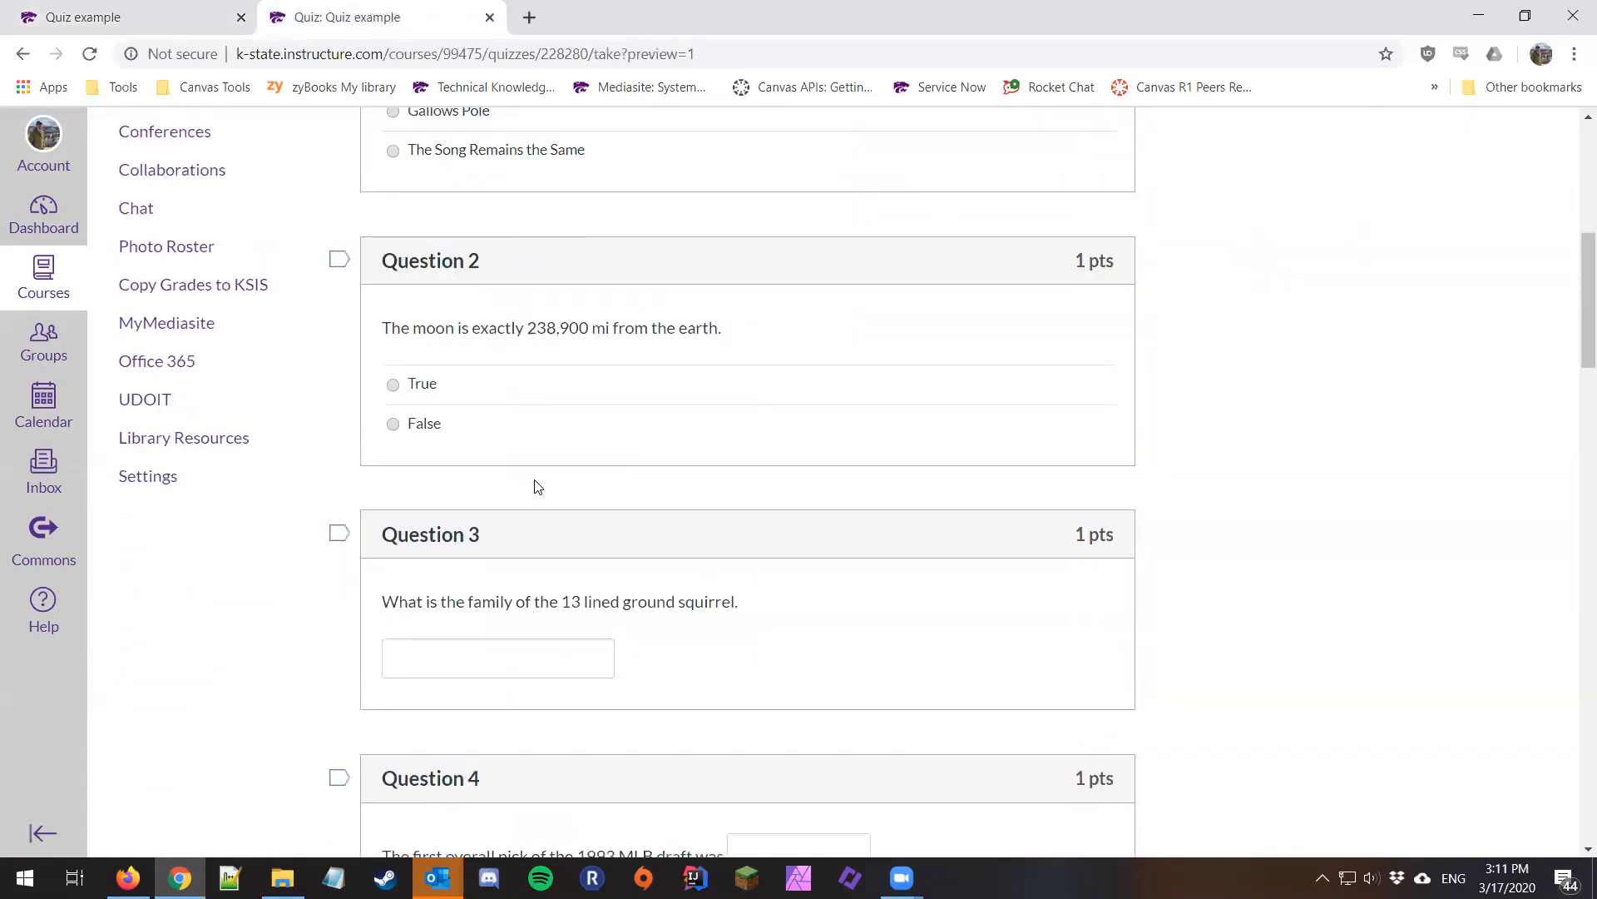
{"action": "scroll", "coordinate": [537, 486], "scroll_direction": "down", "scroll_amount": 3}
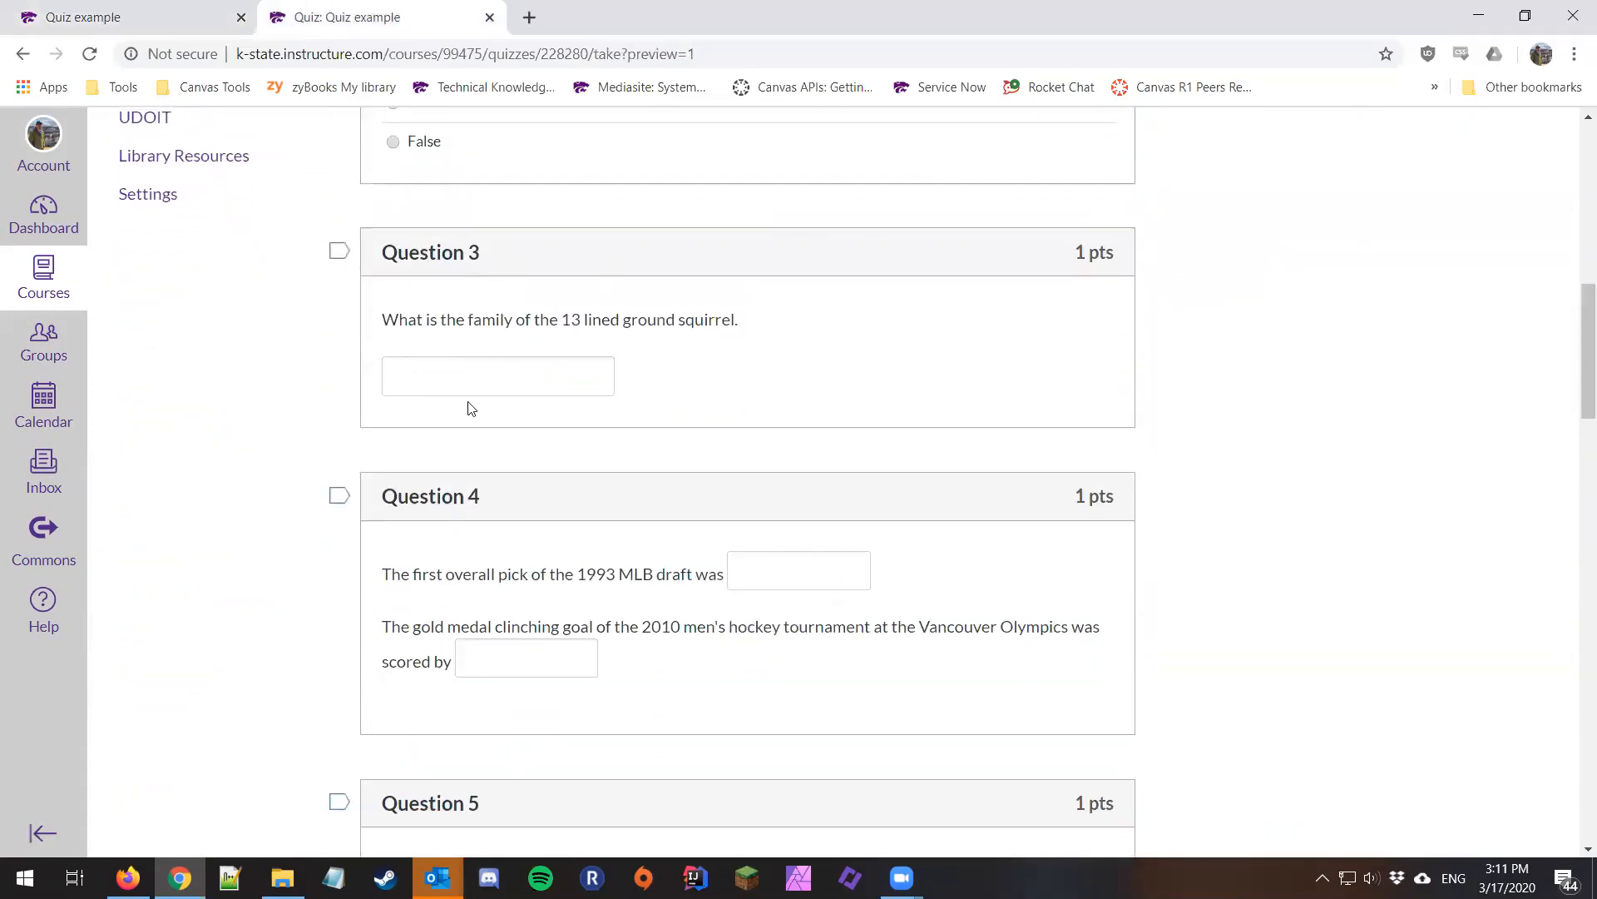
Return to the quiz editor and open the Fill in multiple blanks question for editing.
{"action": "left_click", "coordinate": [185, 23]}
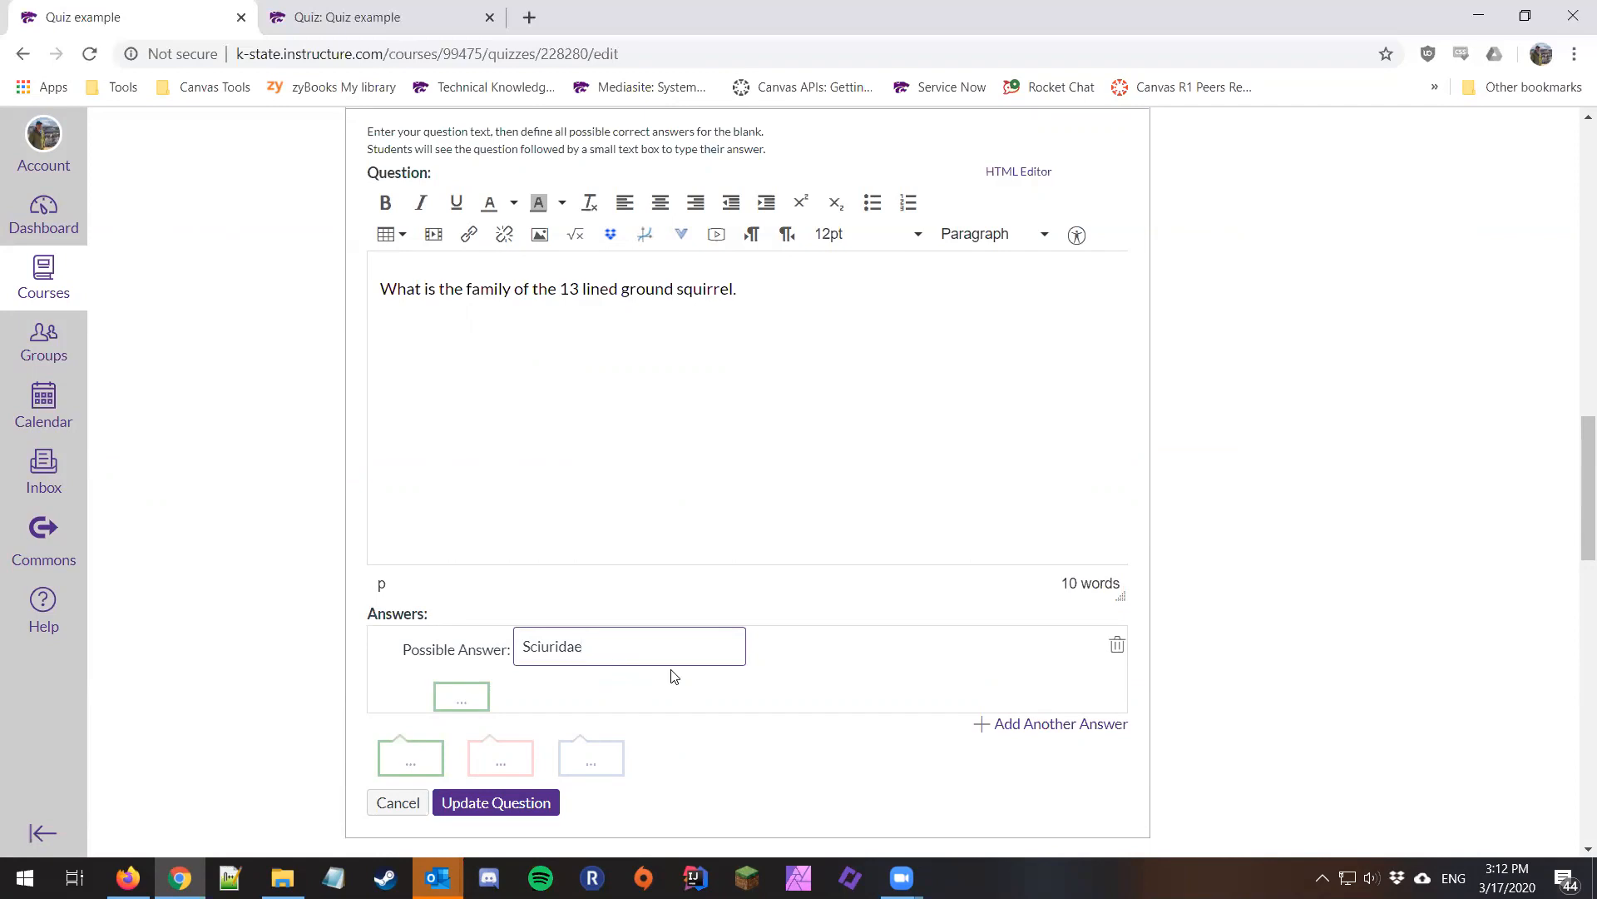
{"action": "scroll", "coordinate": [674, 676], "scroll_direction": "down", "scroll_amount": 5}
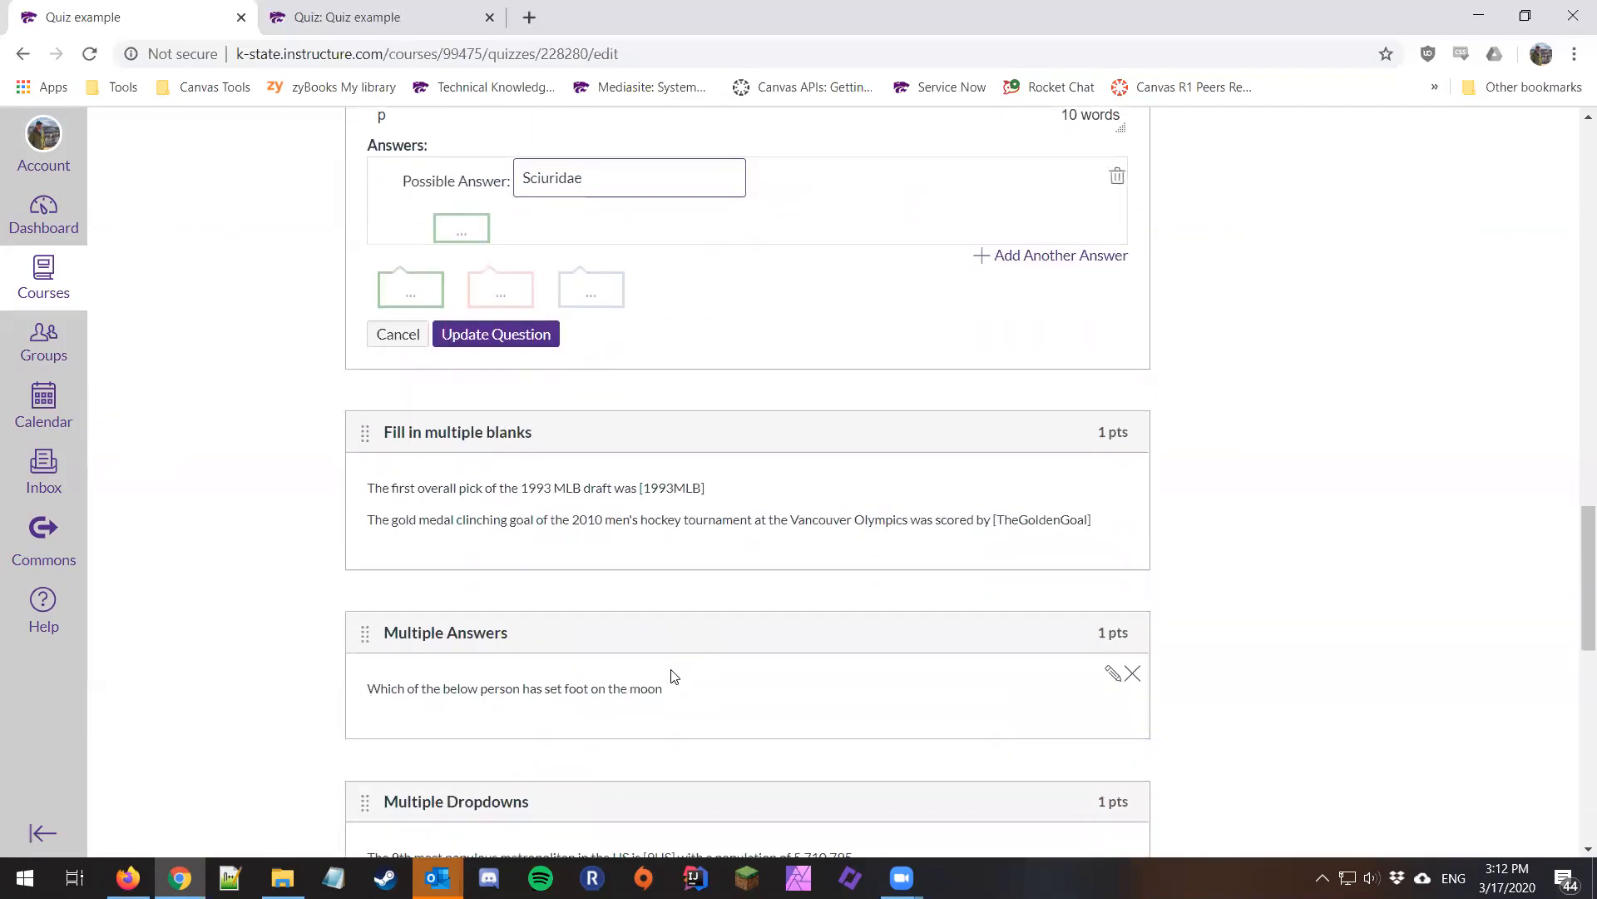
{"action": "scroll", "coordinate": [674, 675], "scroll_direction": "down", "scroll_amount": 2}
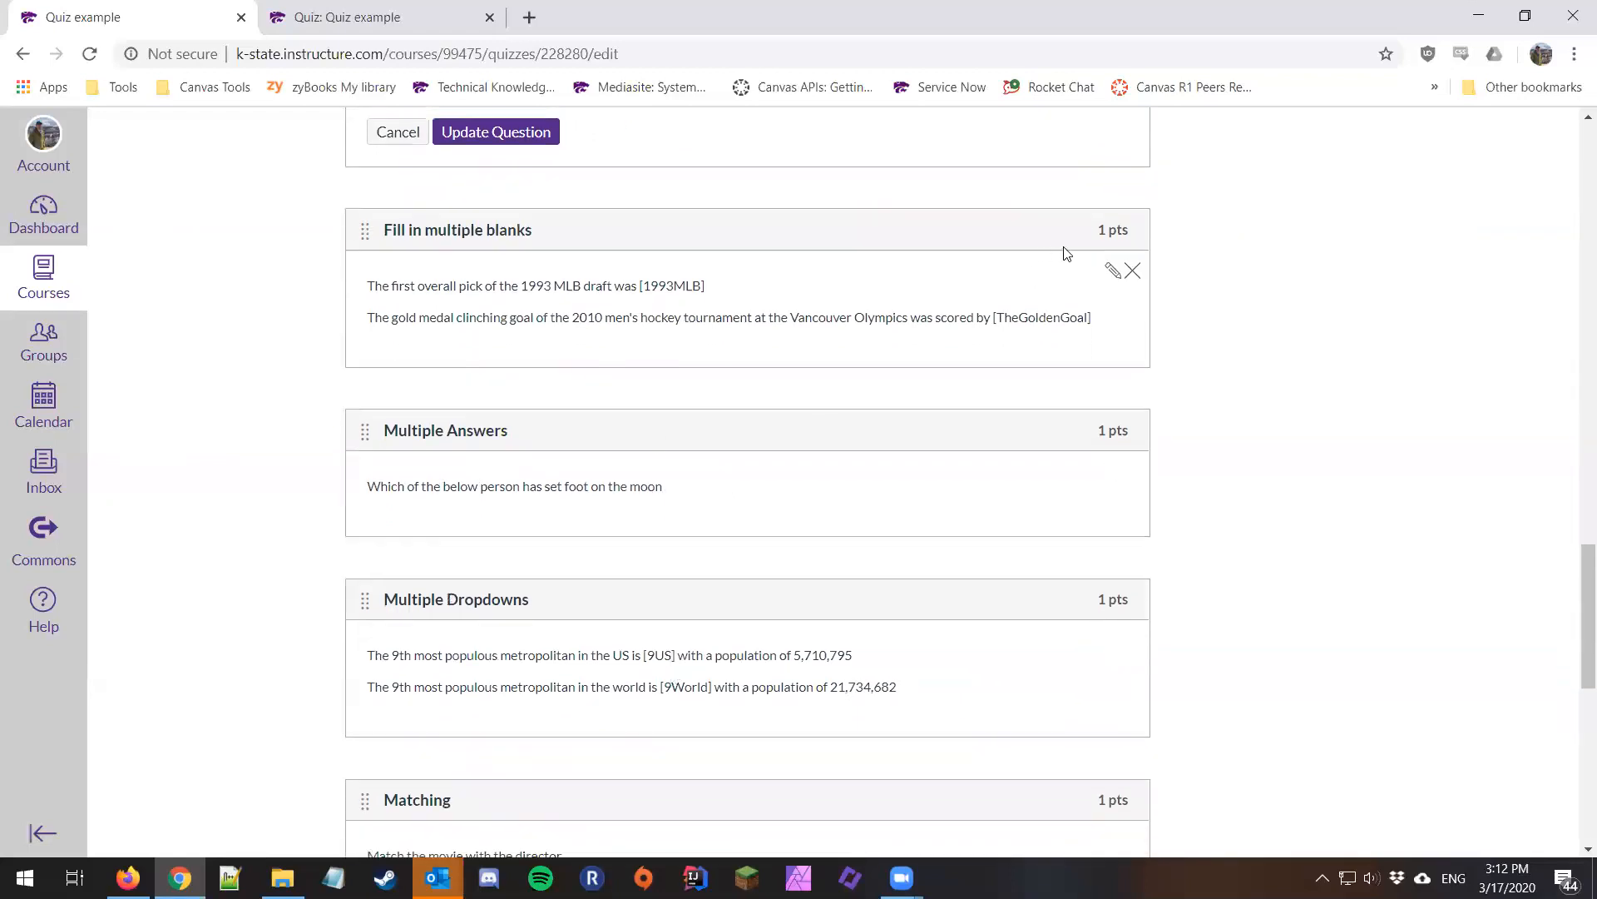
{"action": "left_click", "coordinate": [1111, 271]}
{"action": "scroll", "coordinate": [1116, 275], "scroll_direction": "down", "scroll_amount": 2}
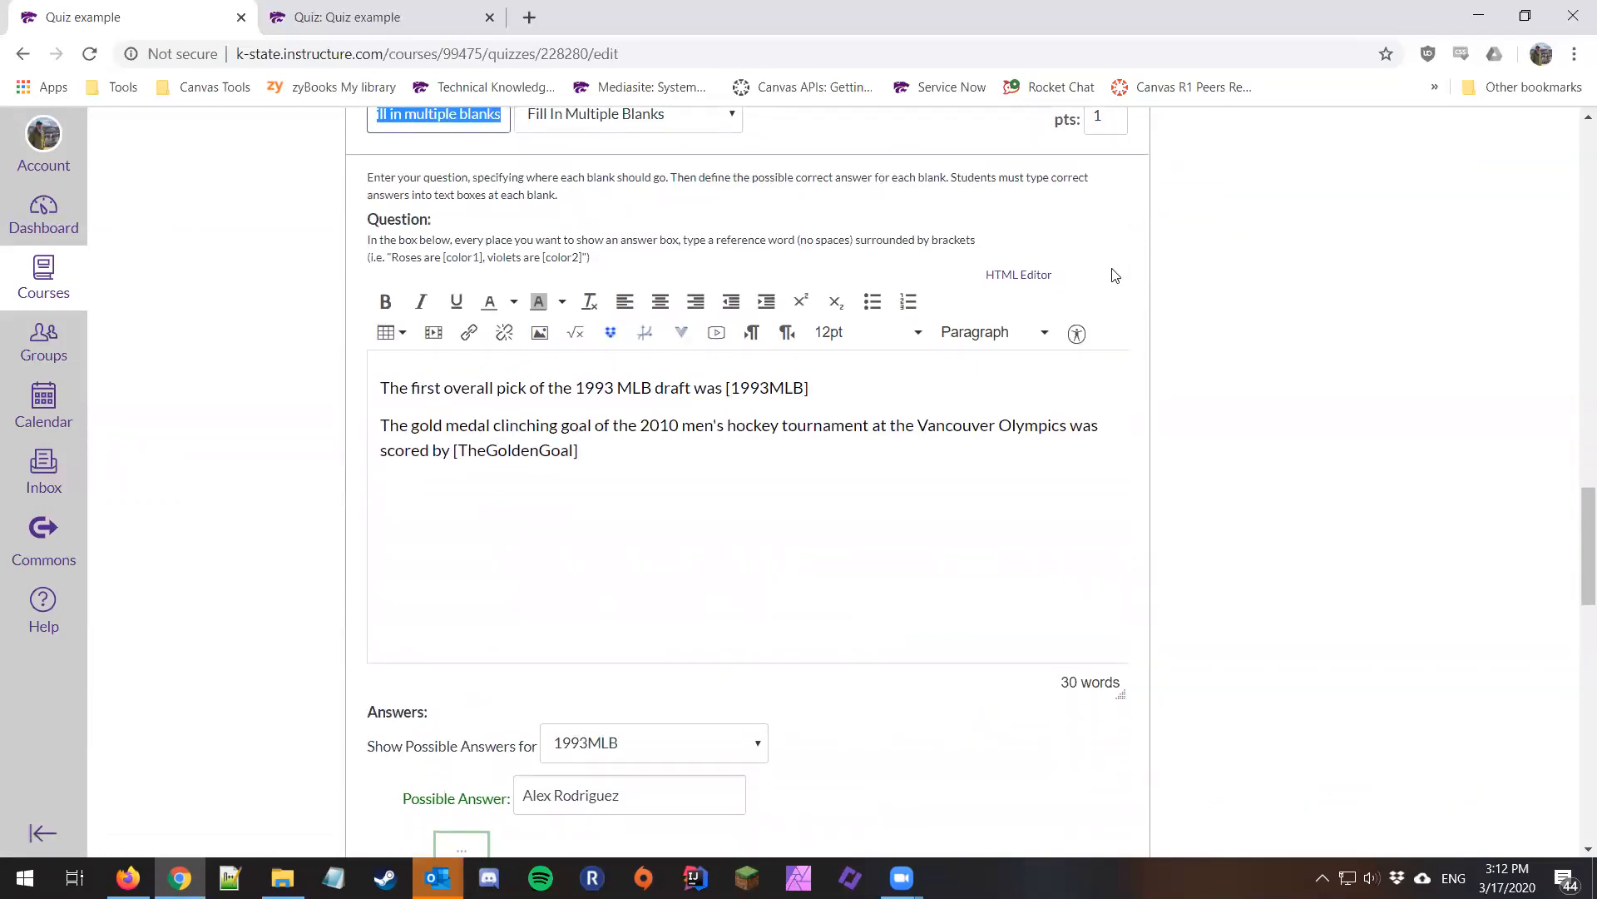
Examine the bracketed reference words in the question text and the possible answers for the 1993MLB blank.
{"action": "left_click", "coordinate": [731, 388]}
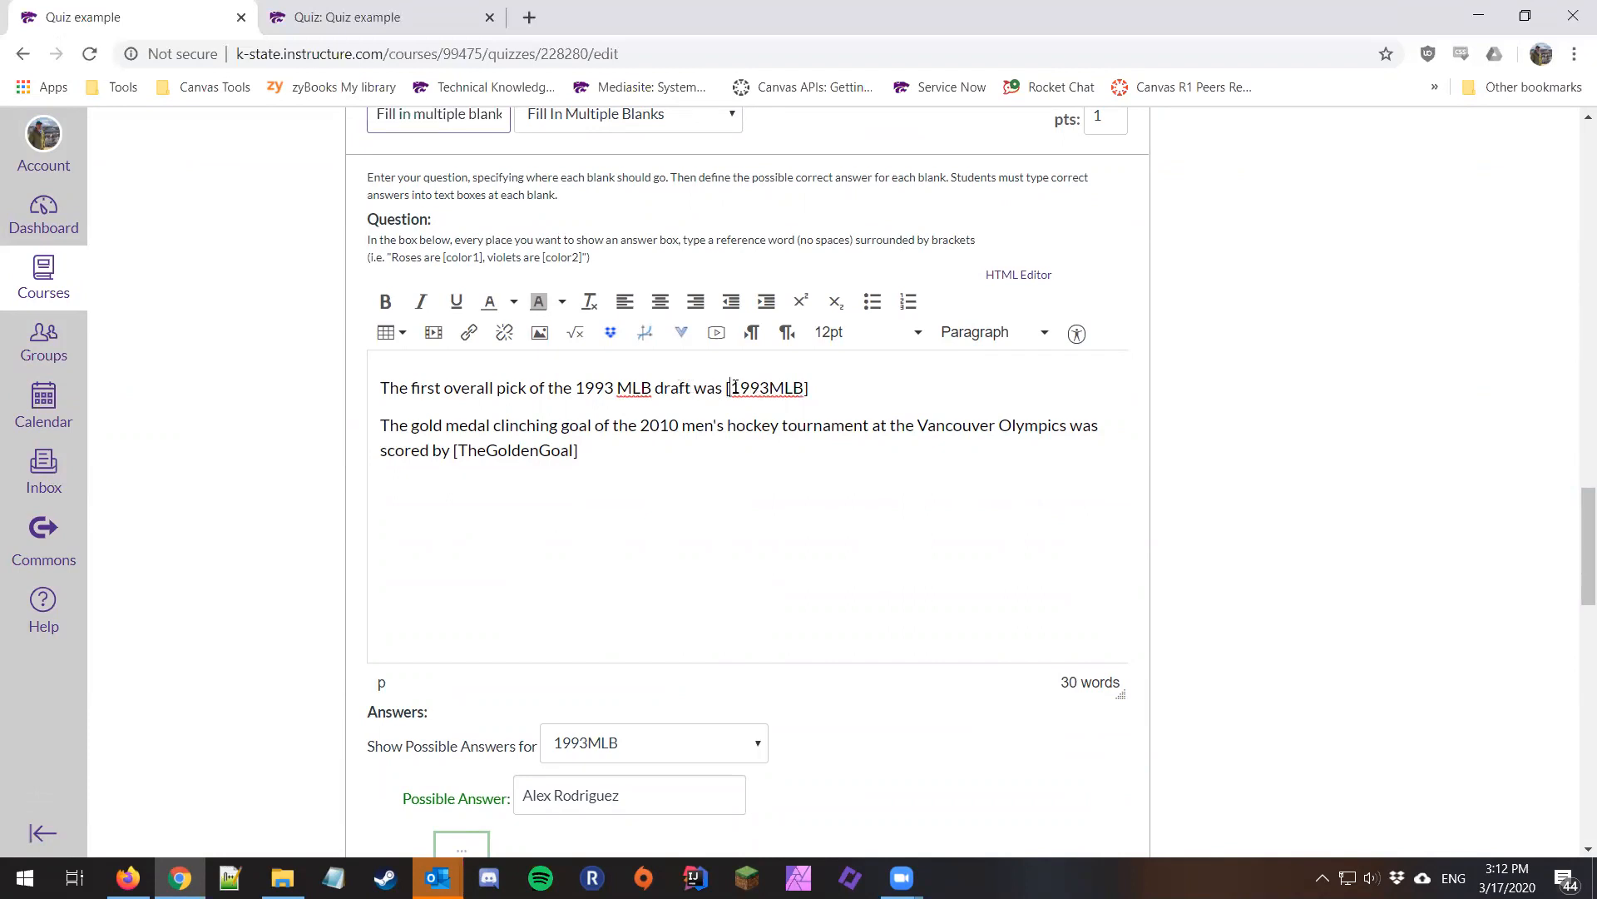
{"action": "double_click", "coordinate": [781, 388]}
{"action": "left_click", "coordinate": [820, 390]}
{"action": "double_click", "coordinate": [760, 388]}
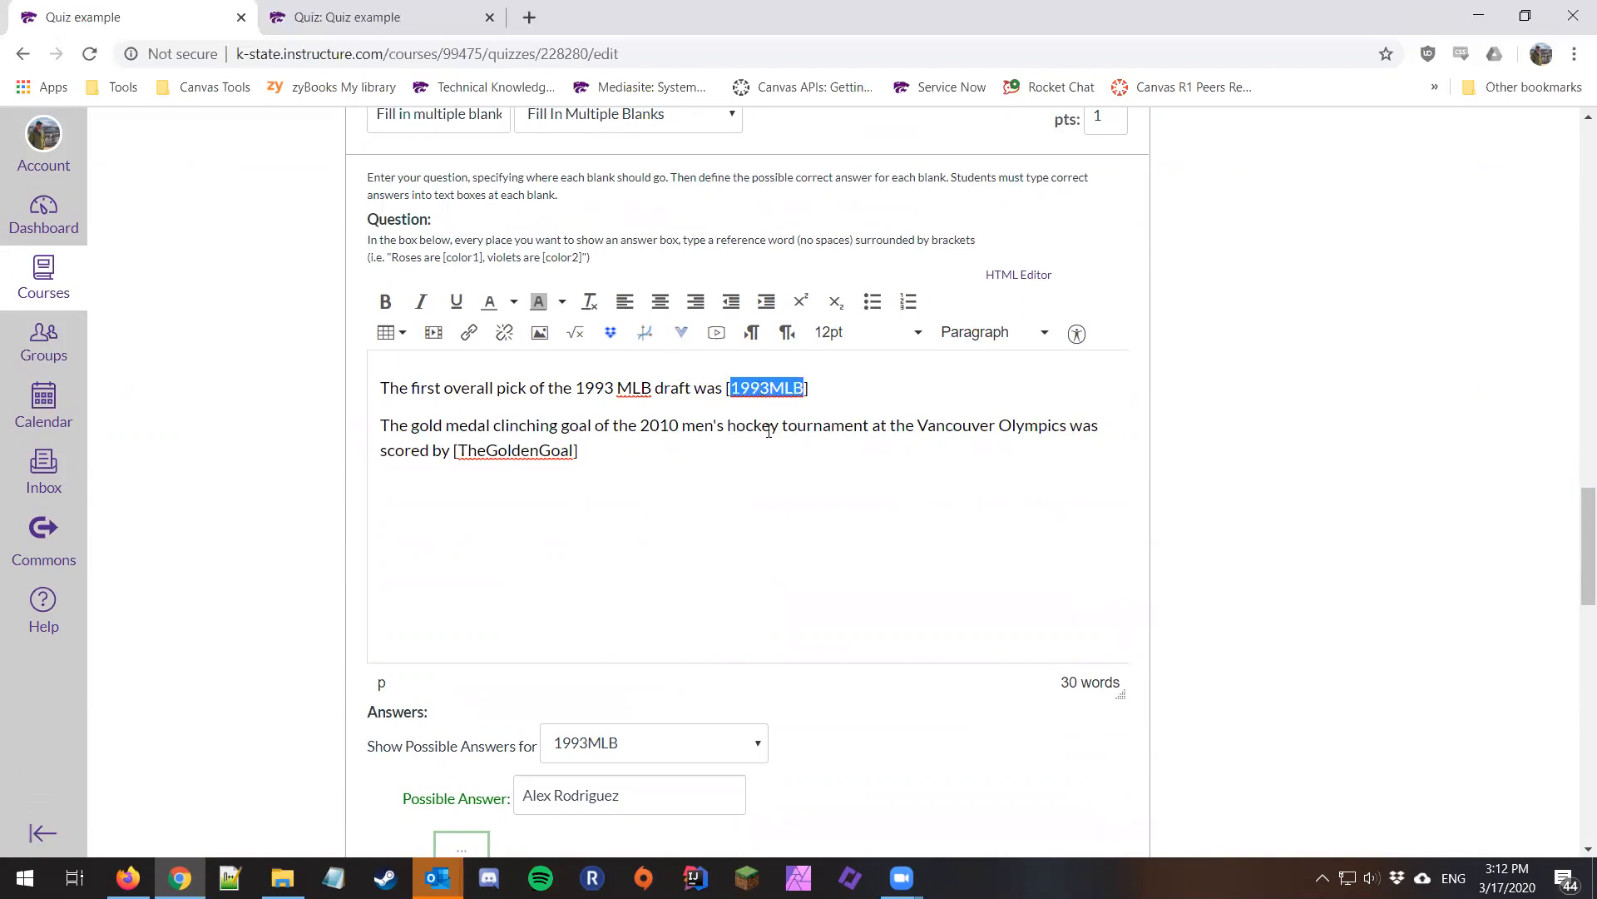
{"action": "scroll", "coordinate": [501, 388], "scroll_direction": "down", "scroll_amount": 1}
{"action": "triple_click", "coordinate": [501, 388]}
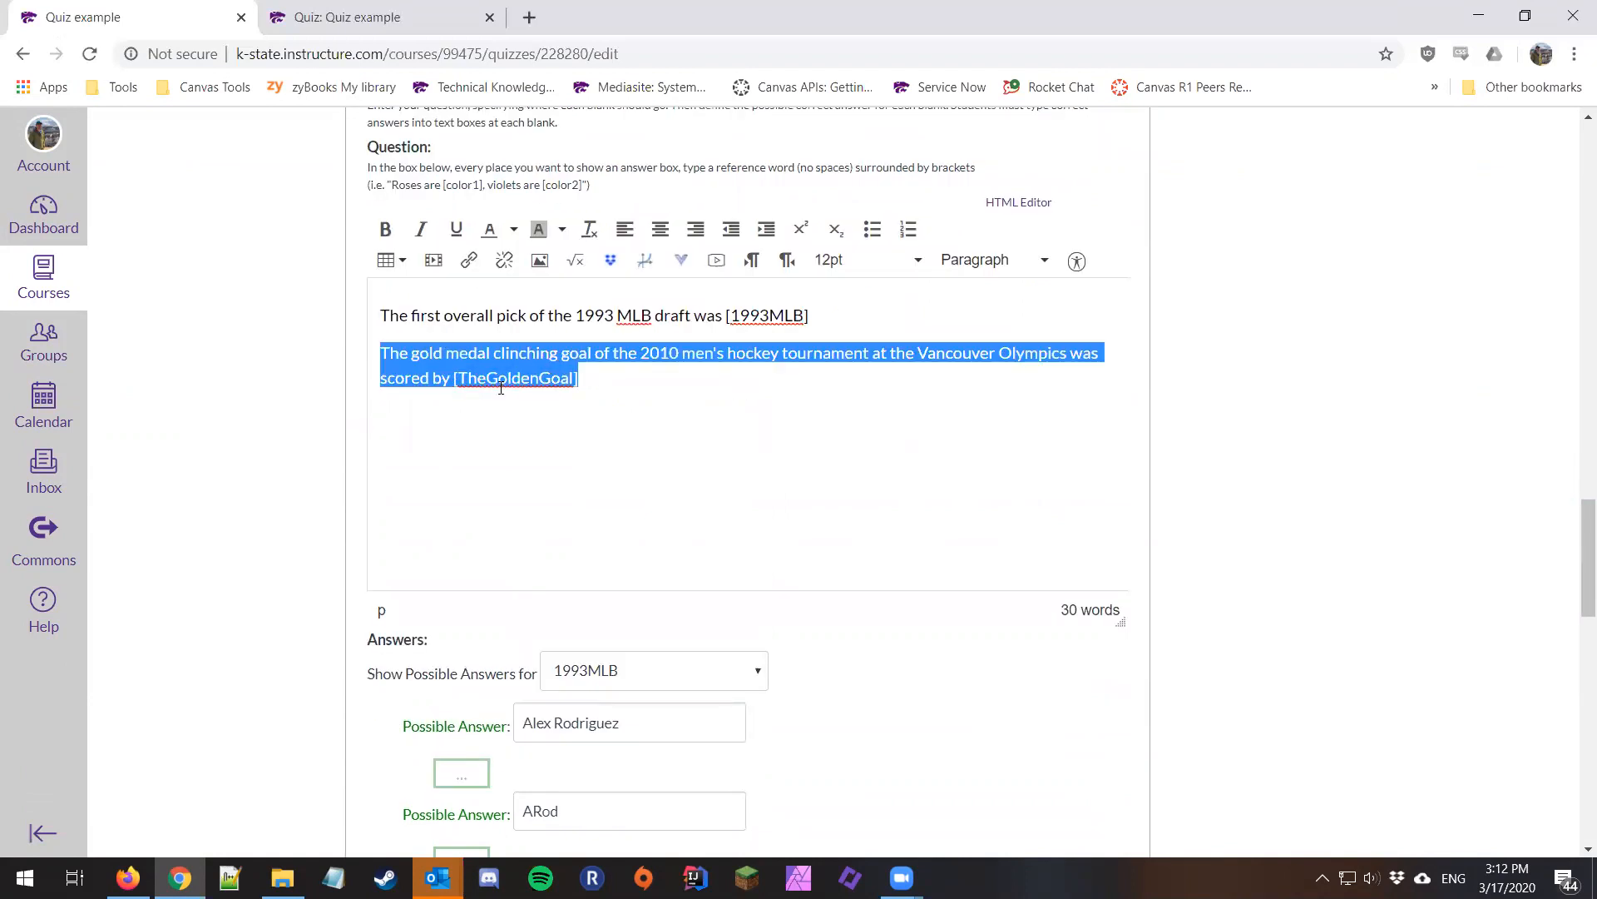
{"action": "left_click", "coordinate": [501, 388]}
{"action": "scroll", "coordinate": [575, 499], "scroll_direction": "down", "scroll_amount": 2}
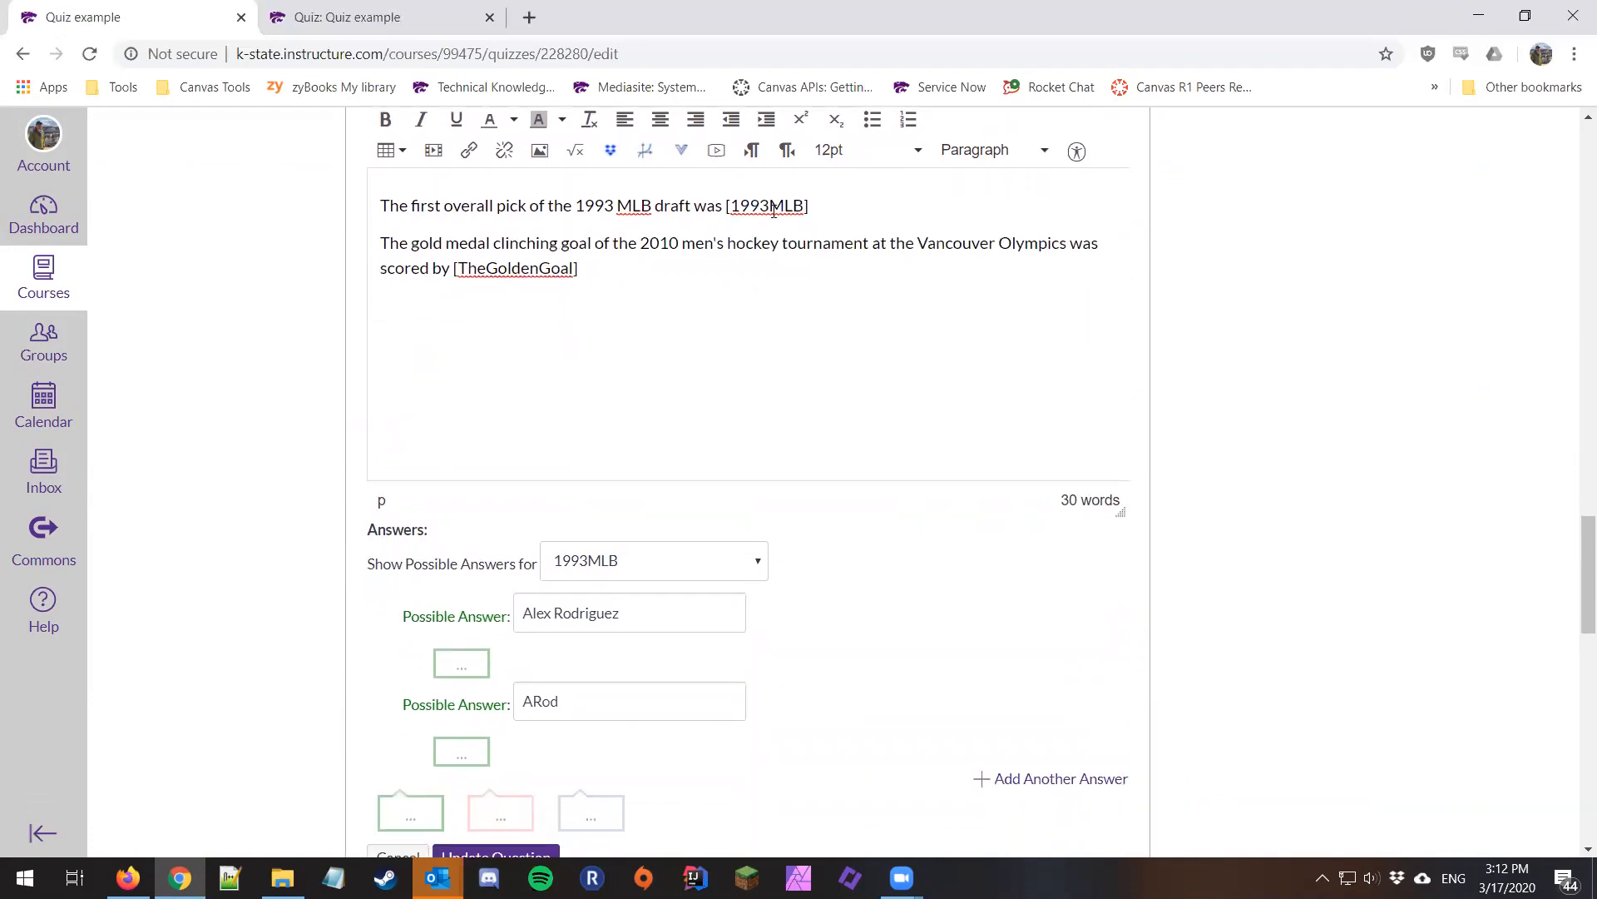
Review the possible answers accepted for the 1993MLB blank in the Fill in multiple blanks question.
{"action": "left_click", "coordinate": [582, 571]}
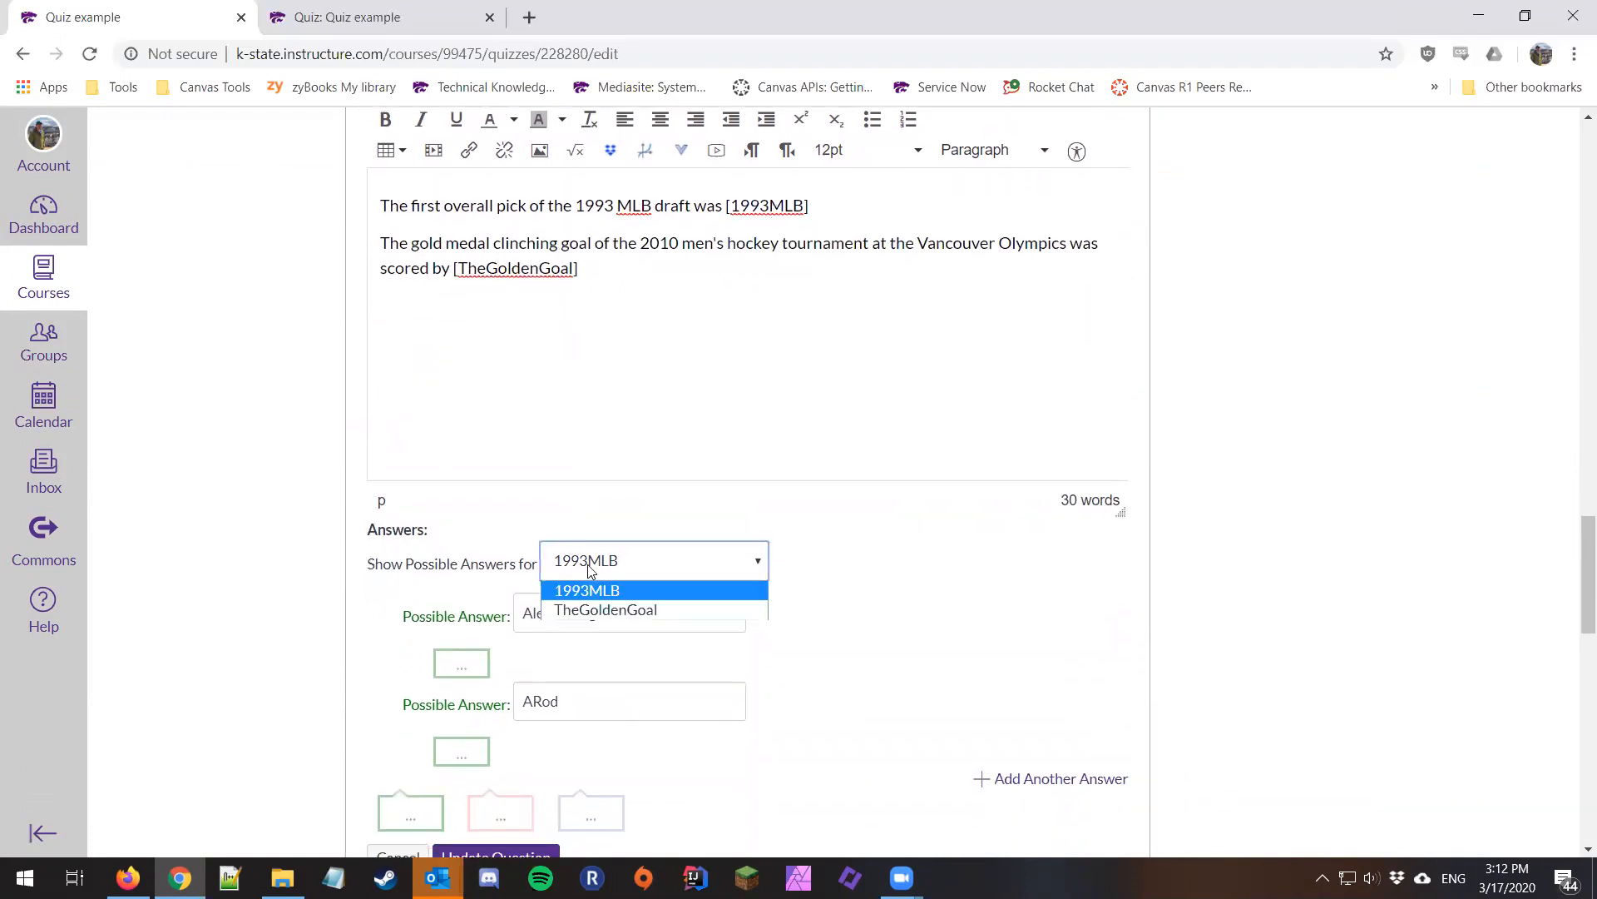
{"action": "left_click", "coordinate": [642, 589]}
{"action": "scroll", "coordinate": [873, 575], "scroll_direction": "down", "scroll_amount": 1}
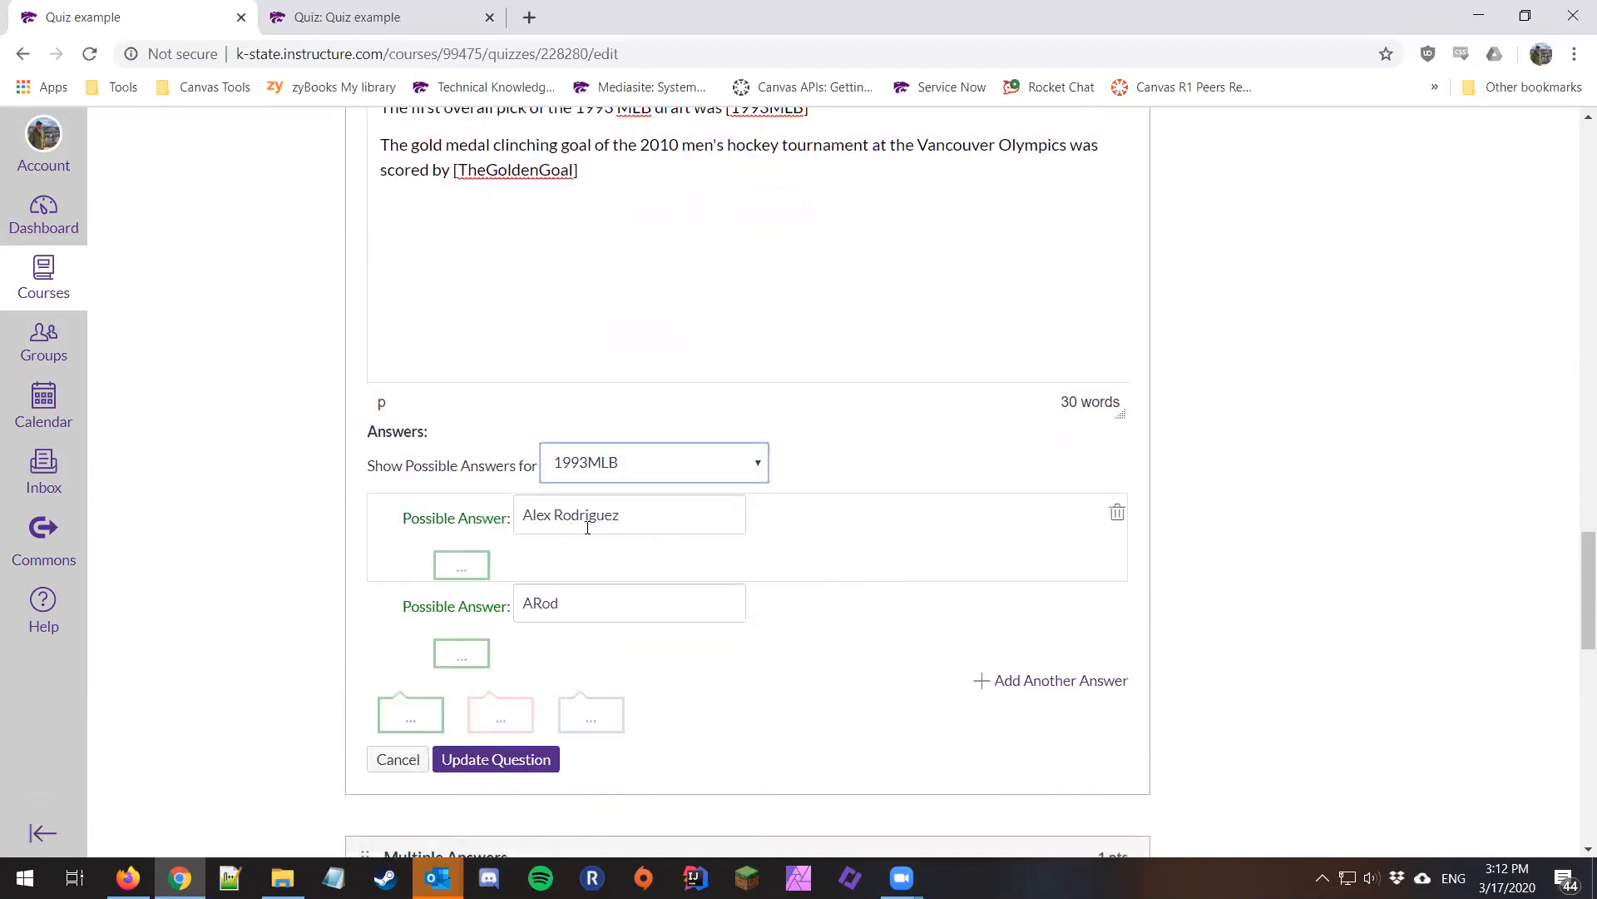
{"action": "left_click", "coordinate": [612, 599]}
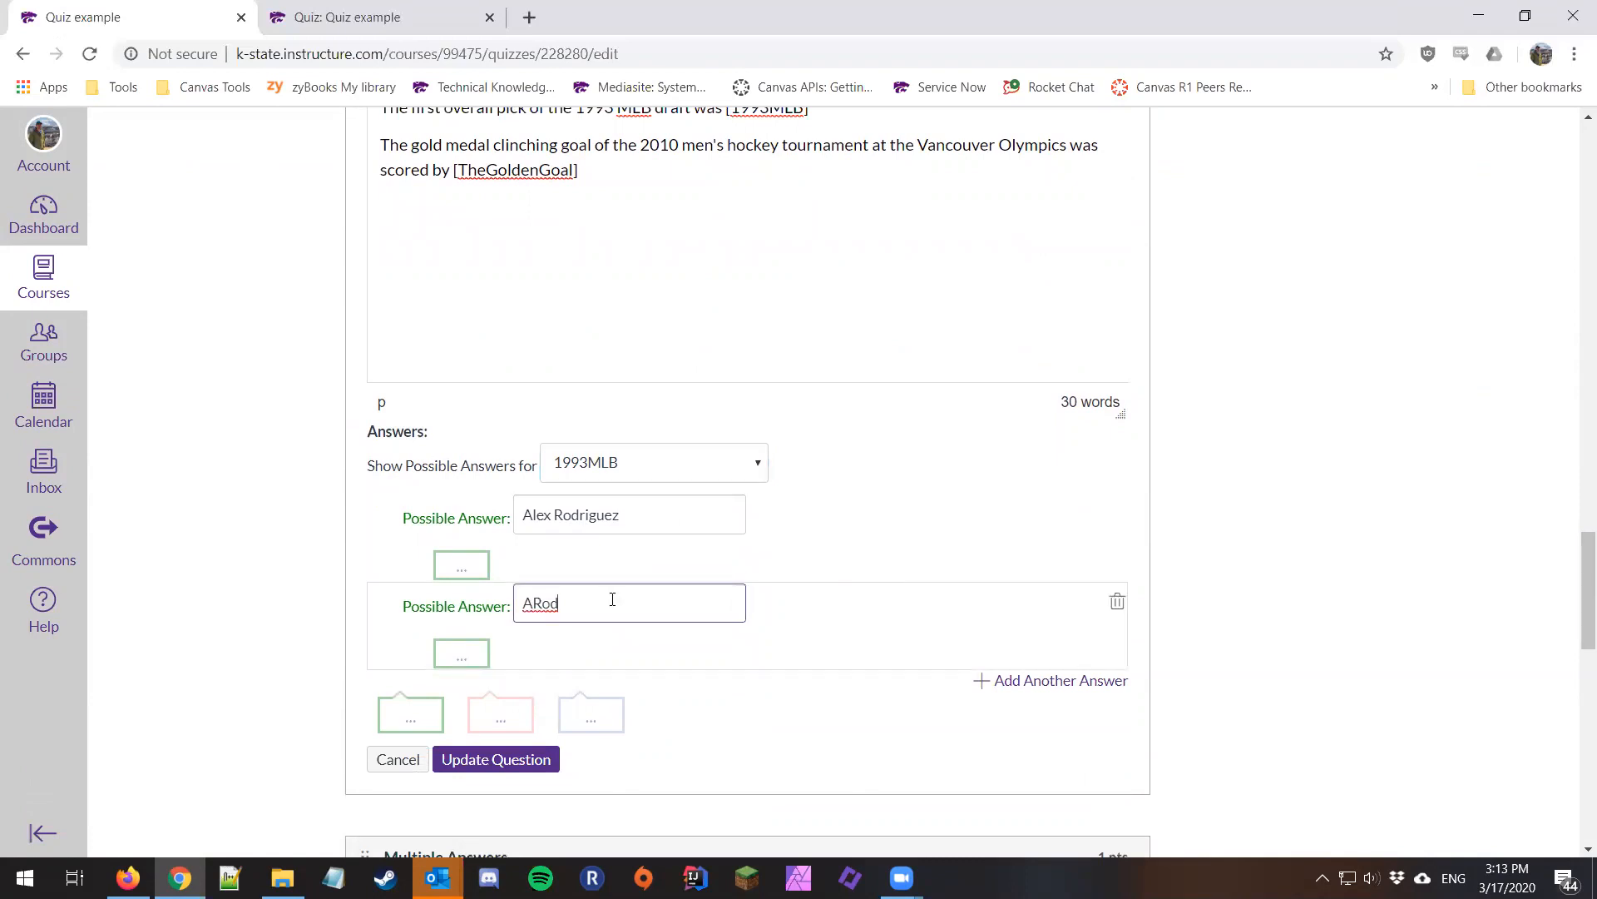
Show the possible answers for the TheGoldenGoal blank and review them.
{"action": "left_click", "coordinate": [679, 456]}
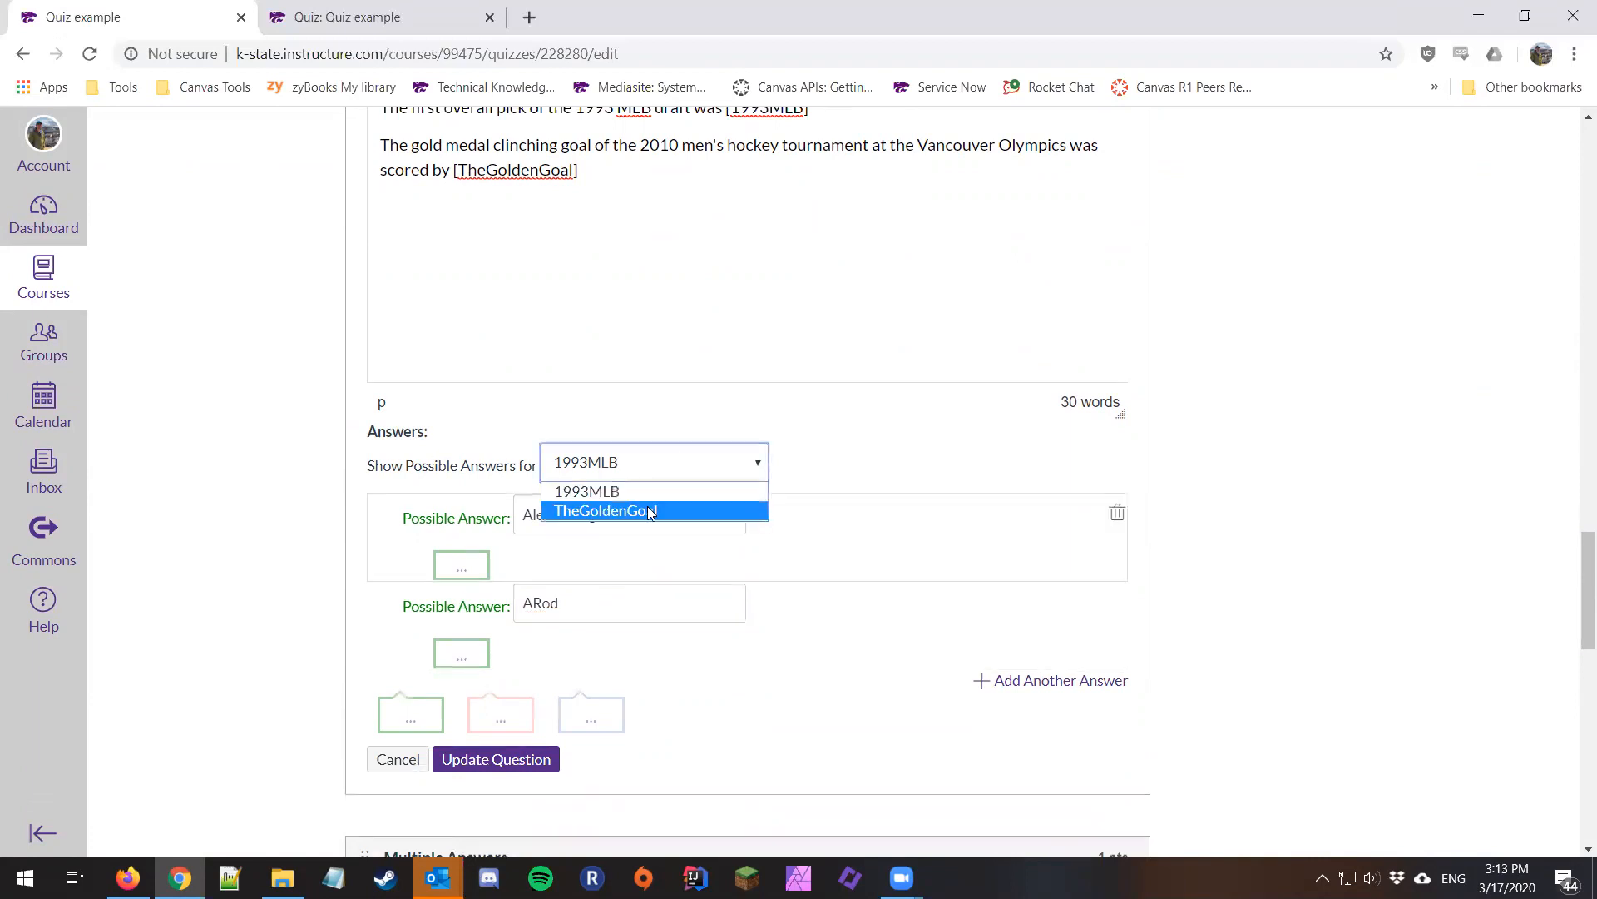
{"action": "left_click", "coordinate": [648, 506]}
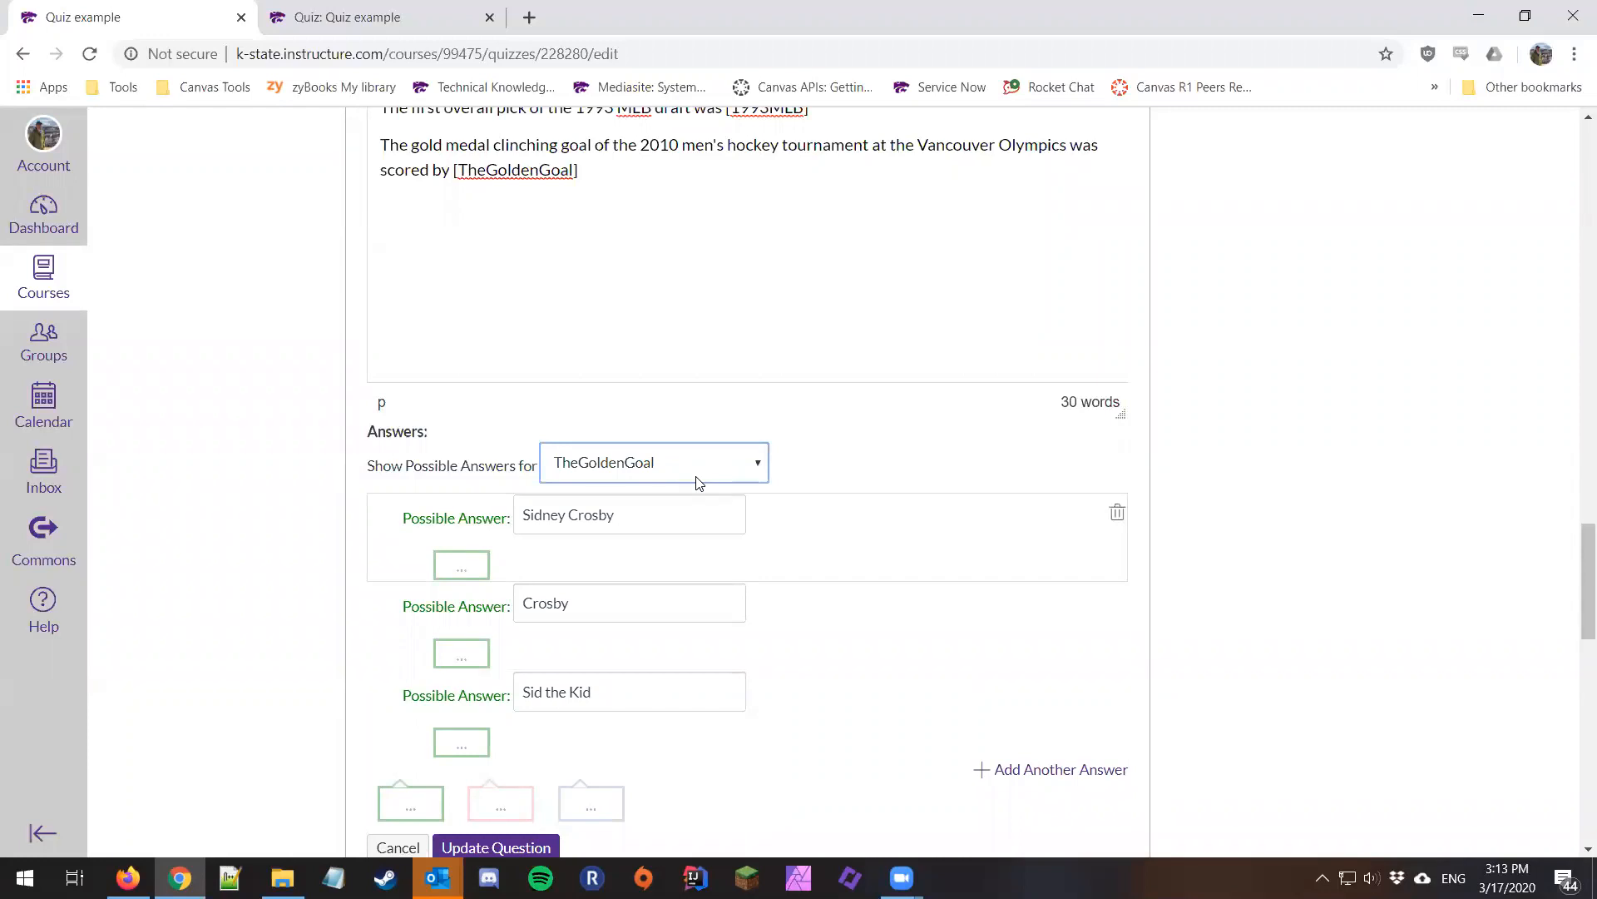
{"action": "scroll", "coordinate": [669, 552], "scroll_direction": "down", "scroll_amount": 1}
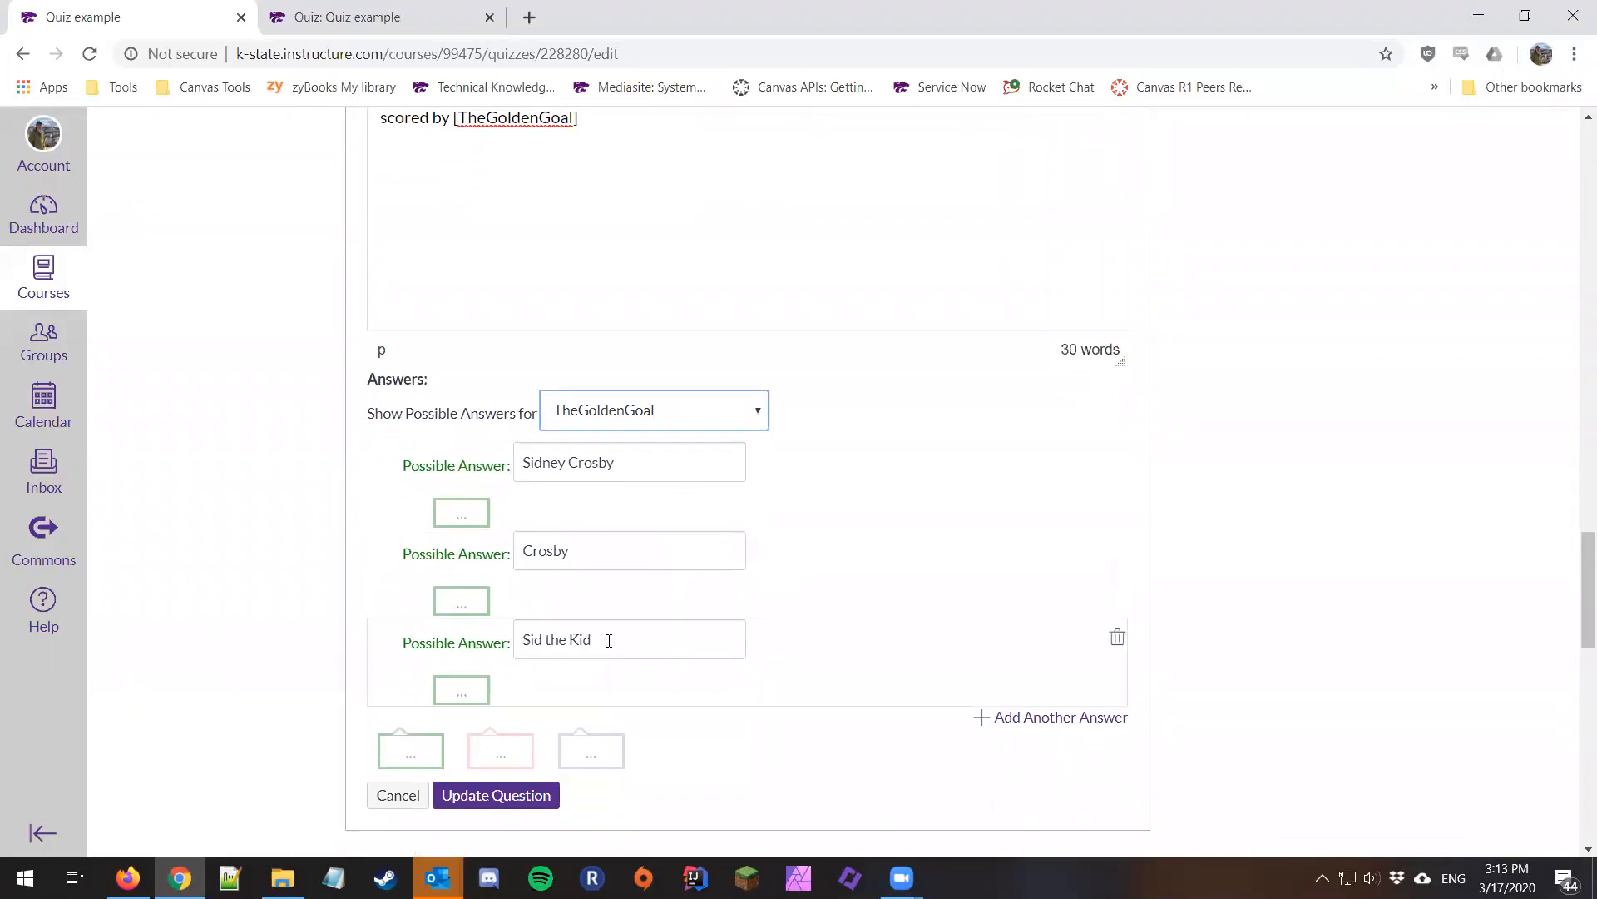
{"action": "scroll", "coordinate": [609, 640], "scroll_direction": "down", "scroll_amount": 2}
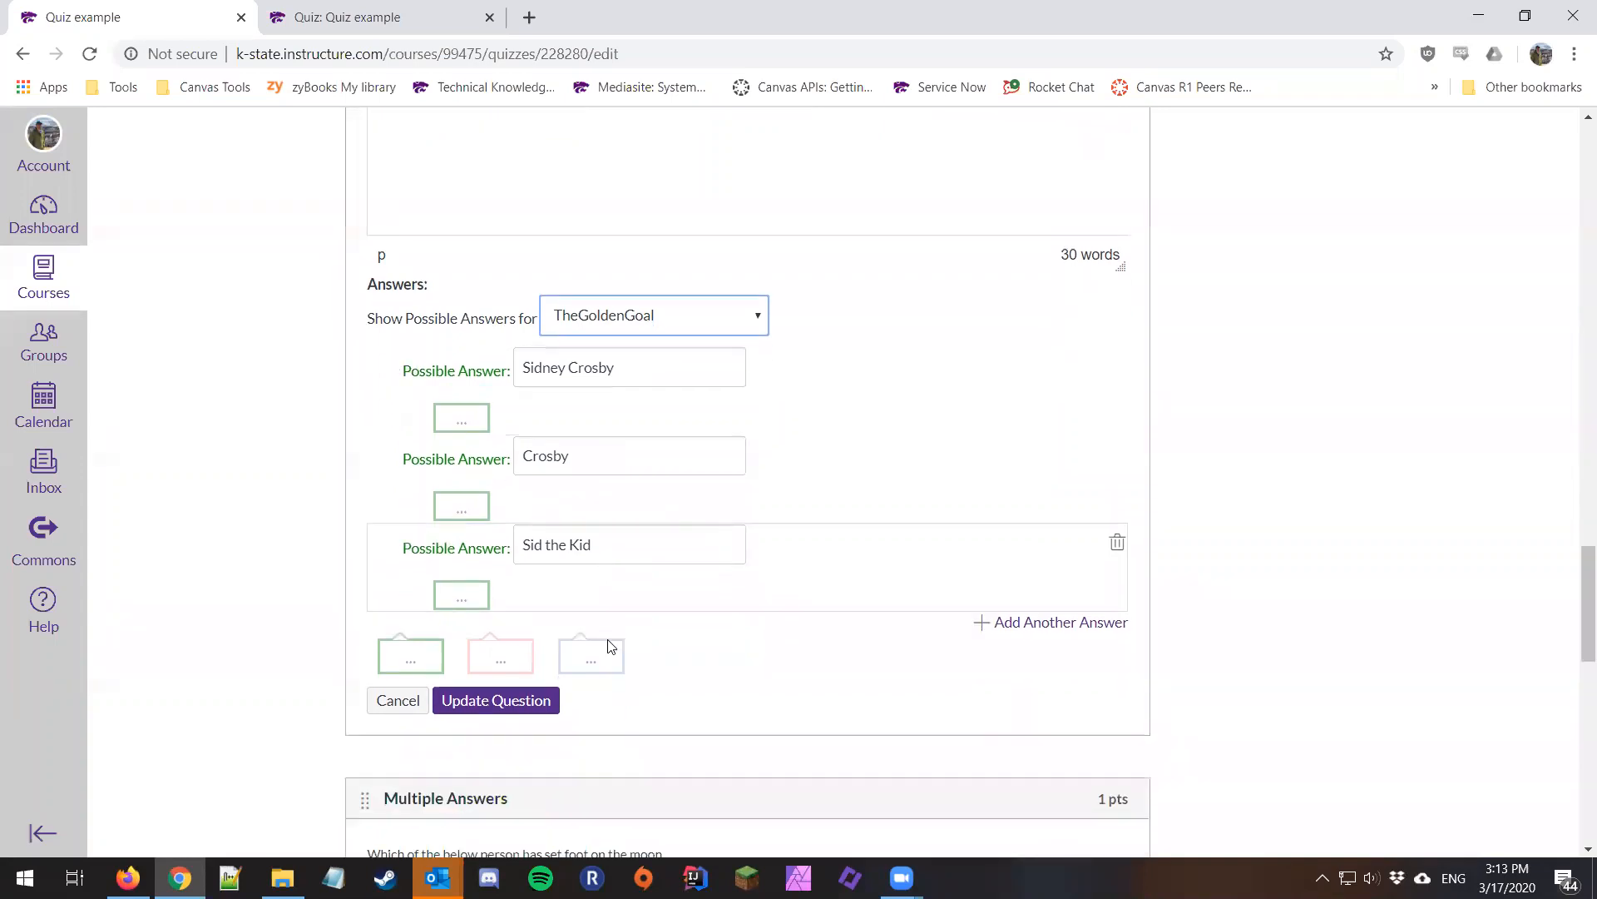
{"action": "scroll", "coordinate": [901, 502], "scroll_direction": "down", "scroll_amount": 4}
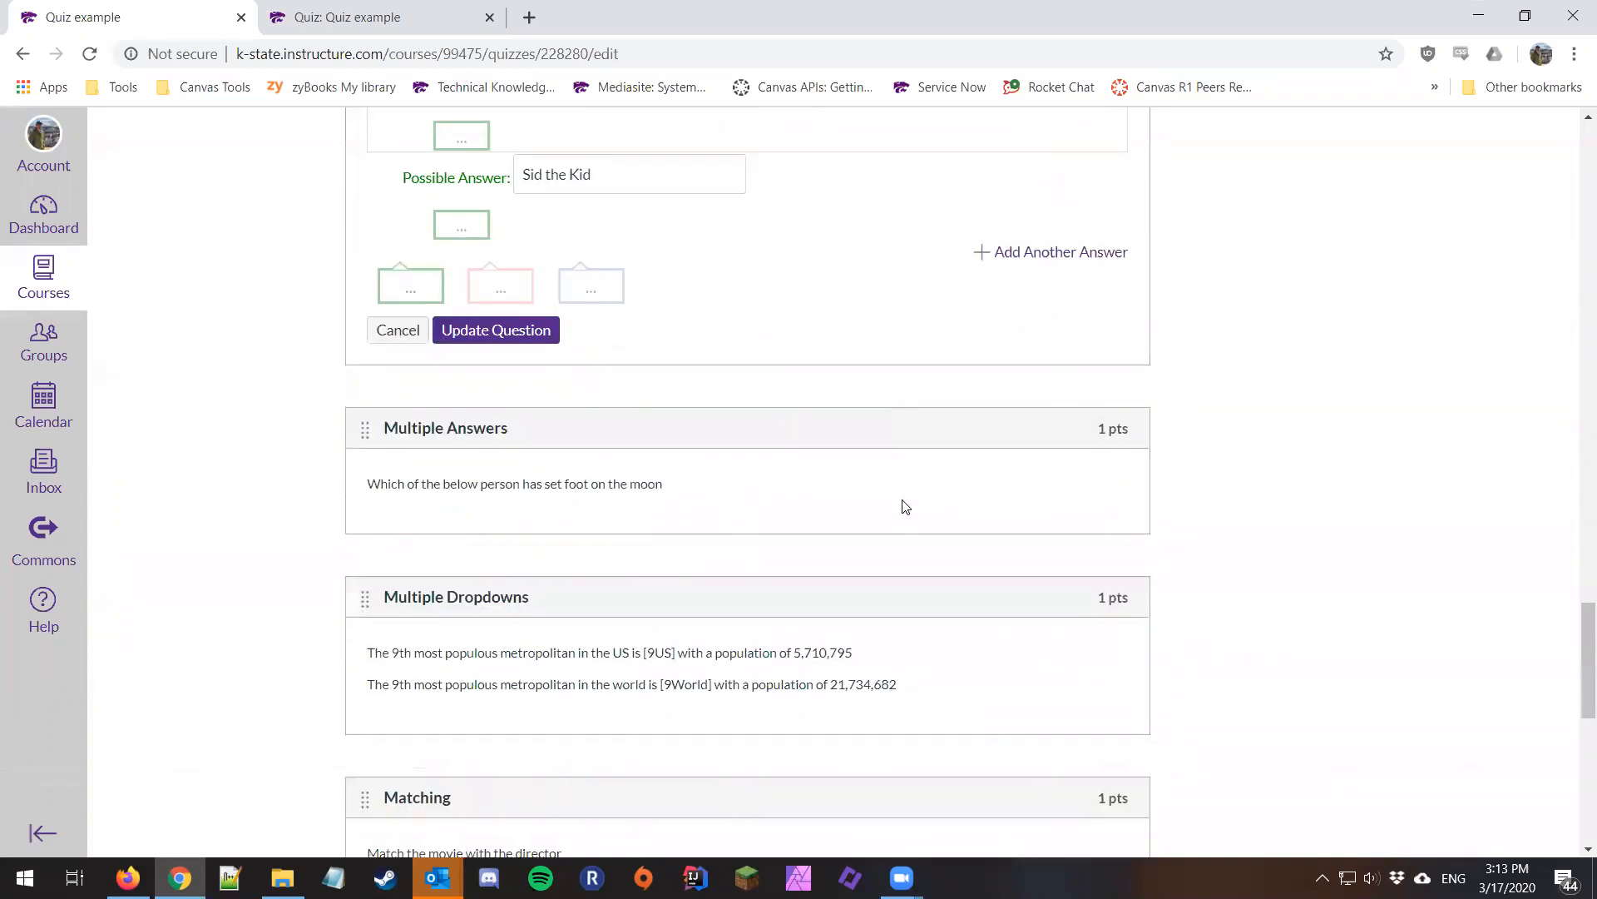
Compare how the Fill in multiple blanks question appears in the quiz preview with its bracketed text and answers in the editor.
{"action": "left_click", "coordinate": [397, 10]}
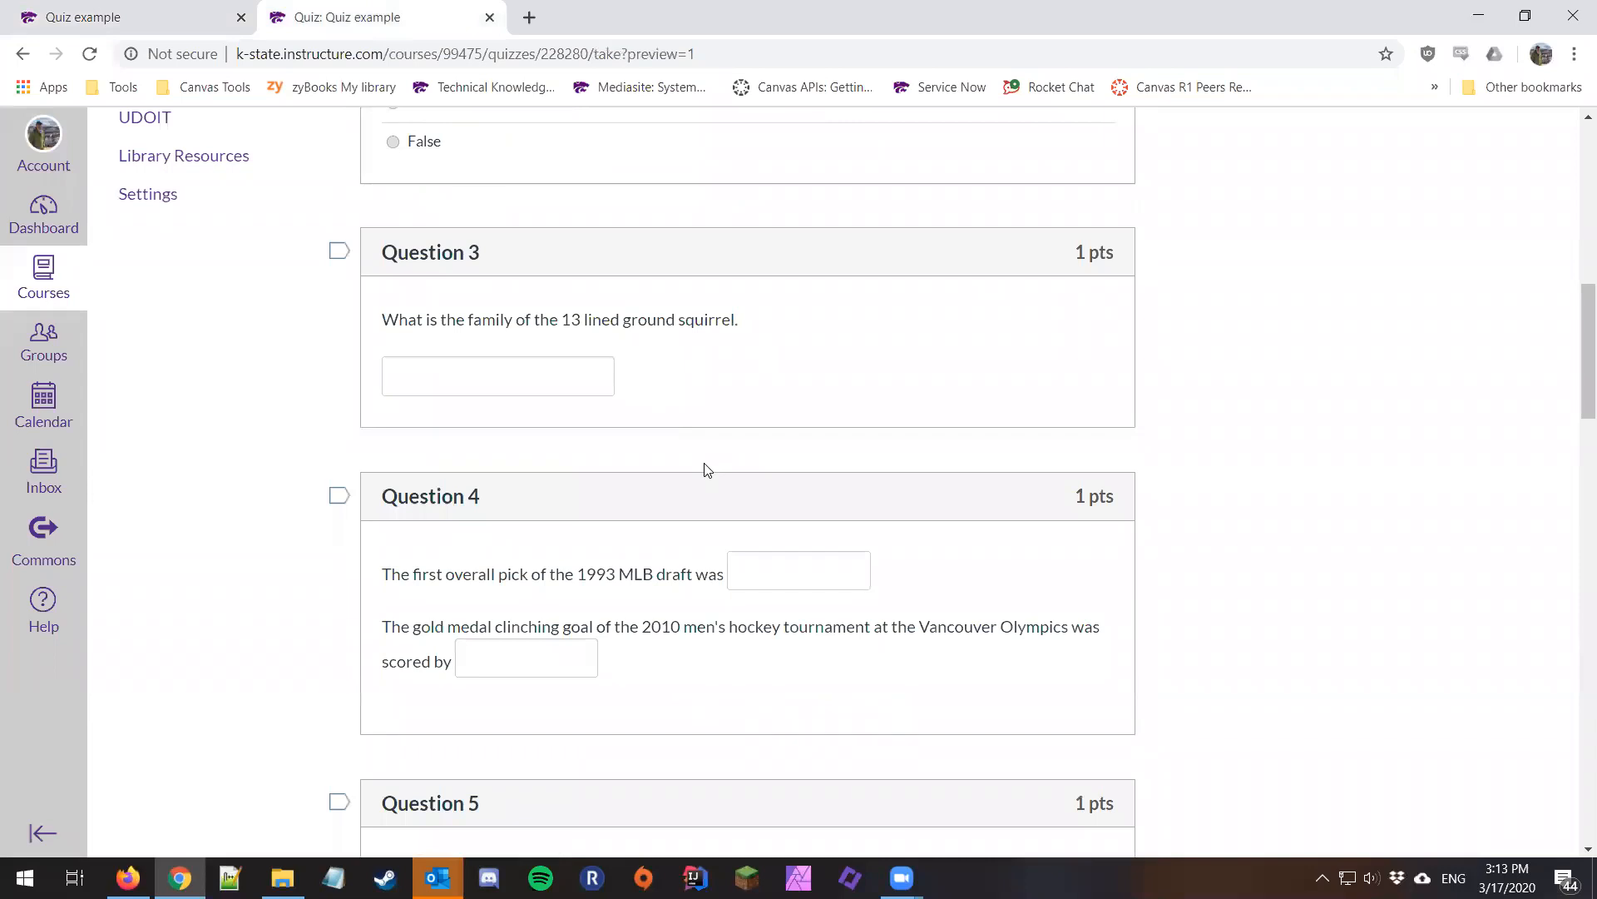
{"action": "scroll", "coordinate": [707, 470], "scroll_direction": "down", "scroll_amount": 2}
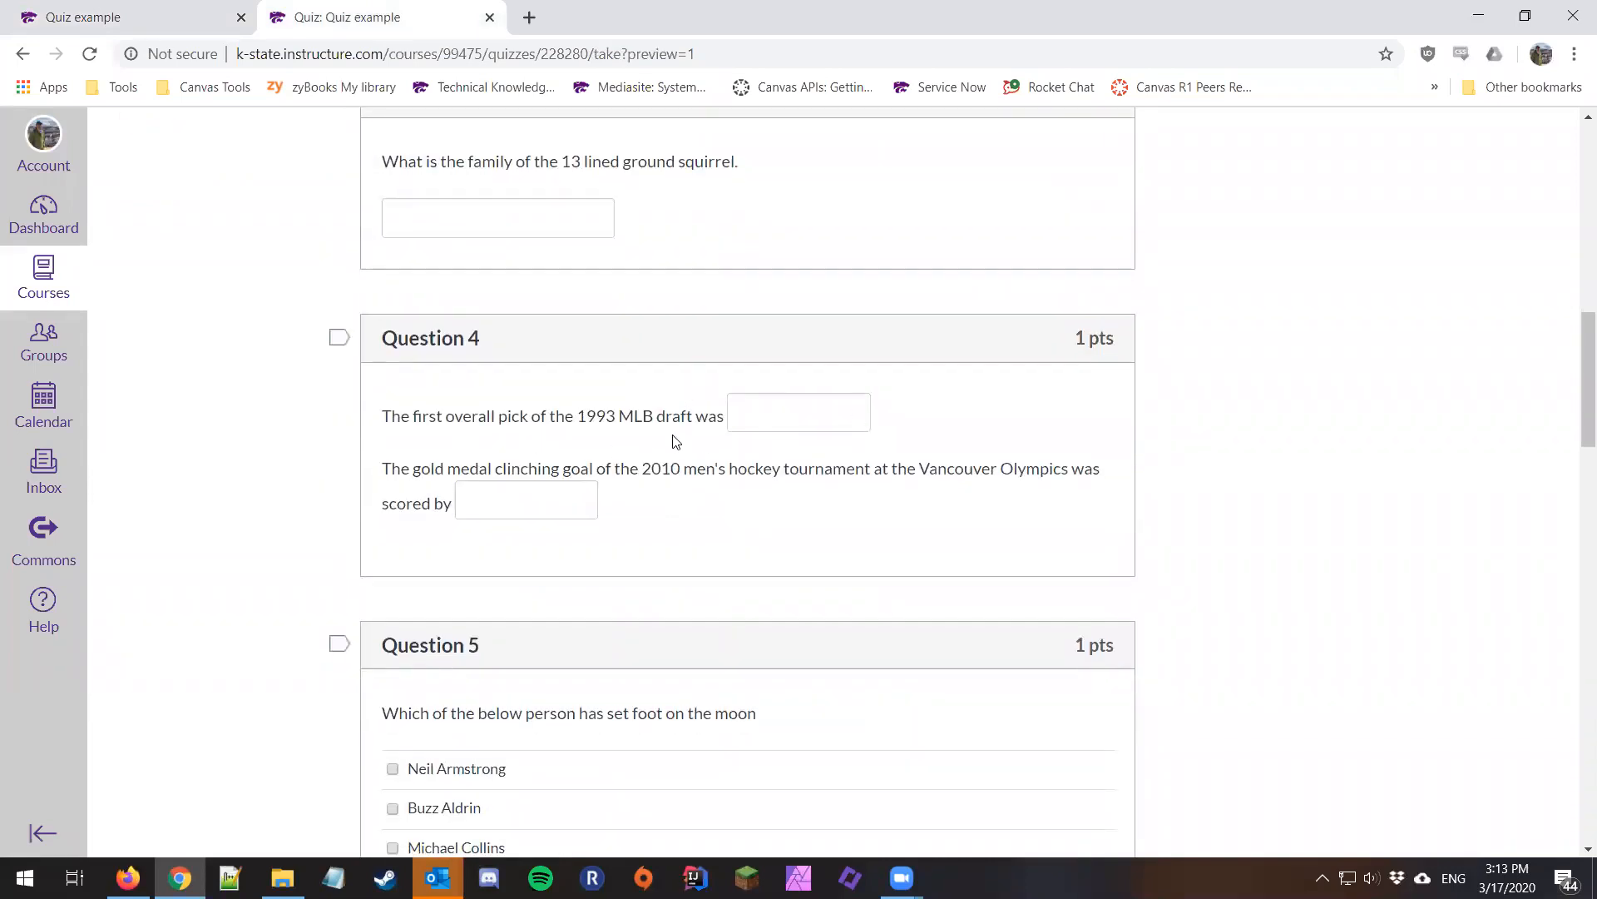
{"action": "left_click", "coordinate": [166, 12]}
{"action": "scroll", "coordinate": [620, 358], "scroll_direction": "up", "scroll_amount": 8}
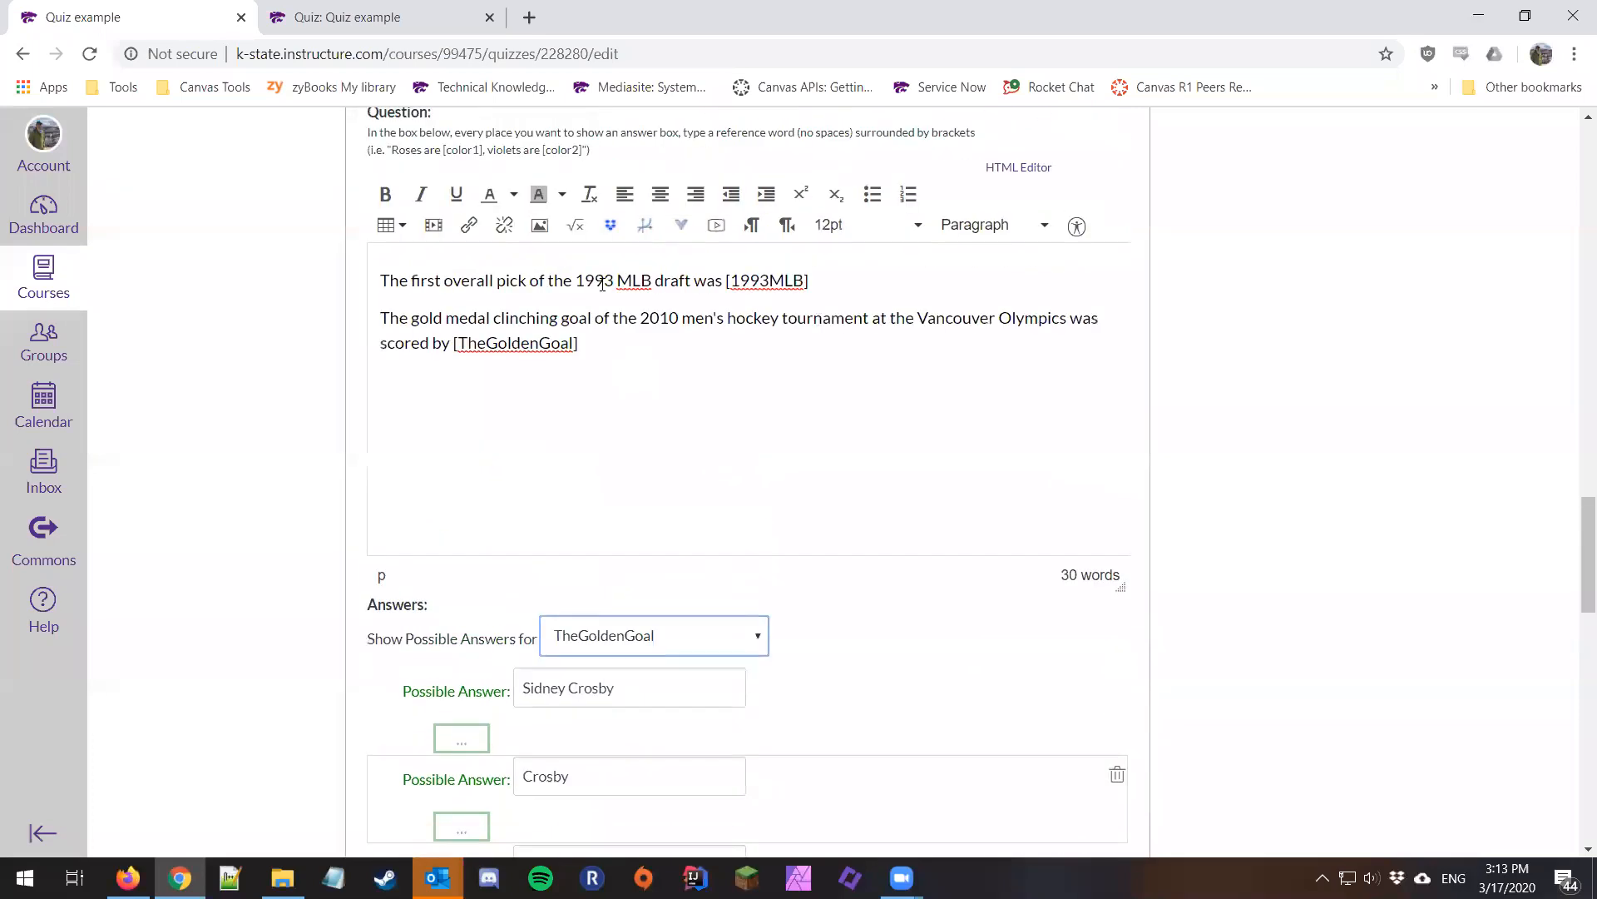
{"action": "scroll", "coordinate": [717, 403], "scroll_direction": "down", "scroll_amount": 3}
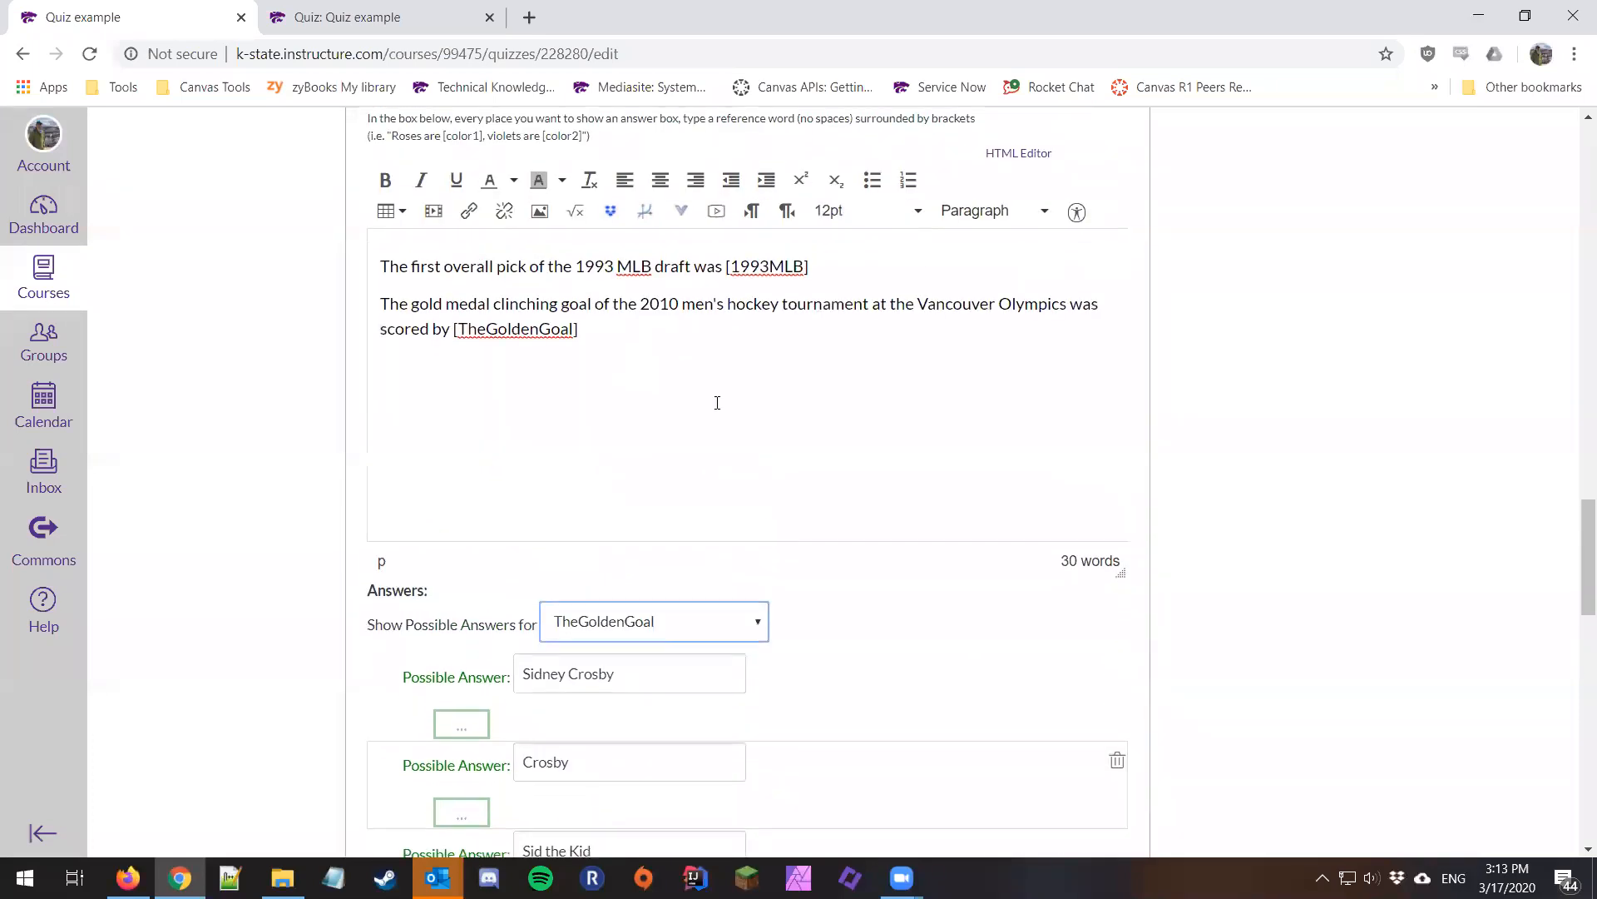
{"action": "scroll", "coordinate": [716, 405], "scroll_direction": "down", "scroll_amount": 3}
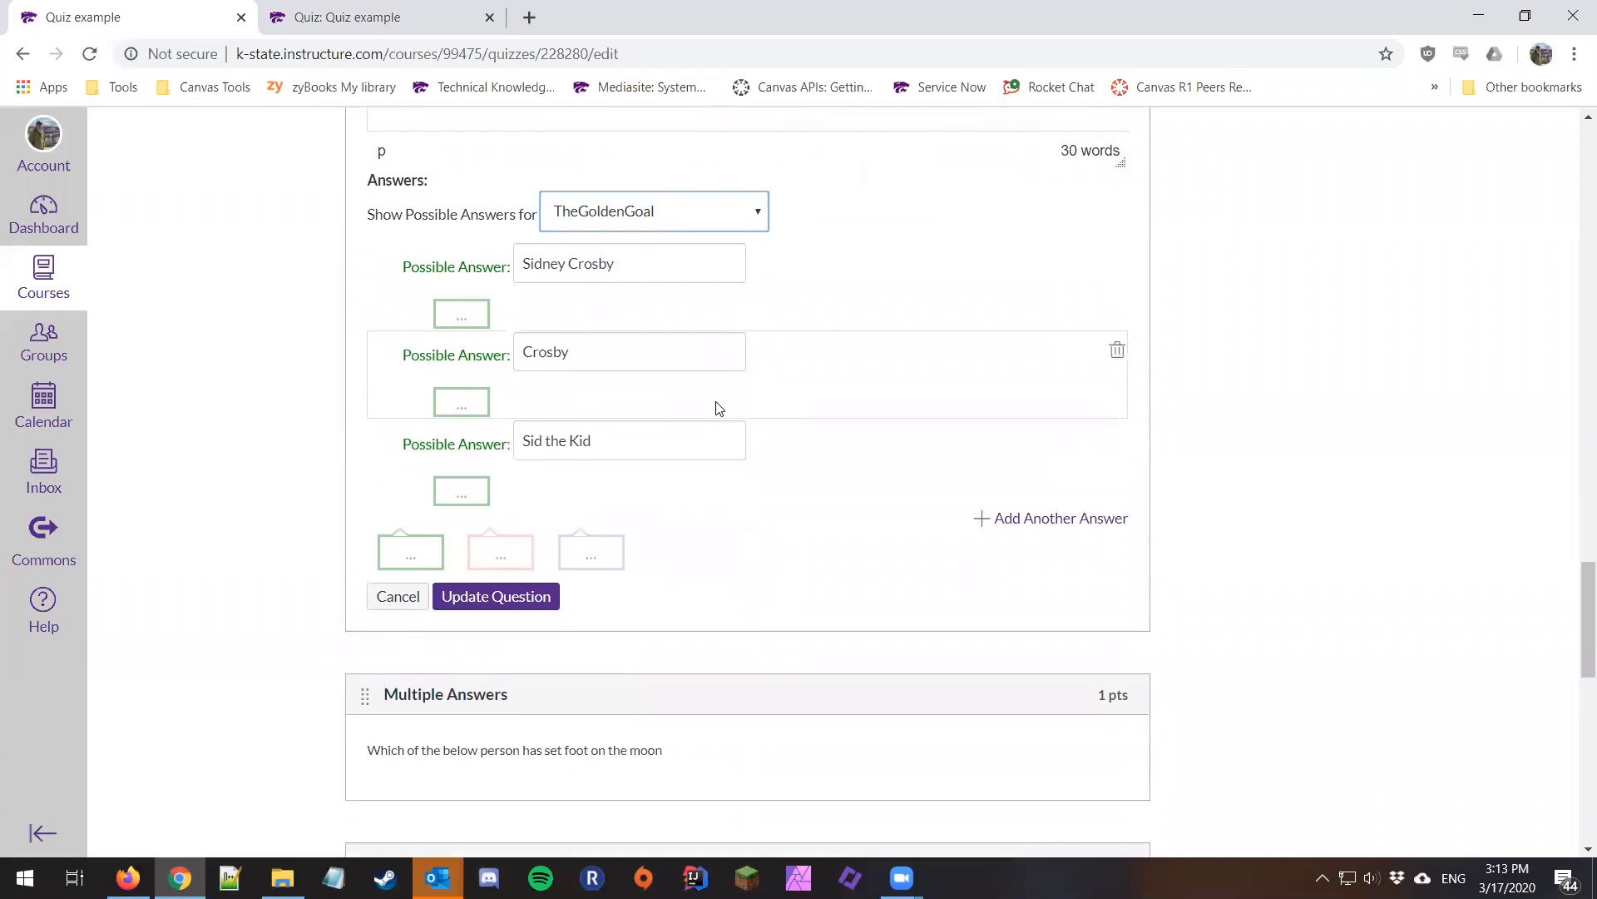
{"action": "scroll", "coordinate": [714, 404], "scroll_direction": "up", "scroll_amount": 5}
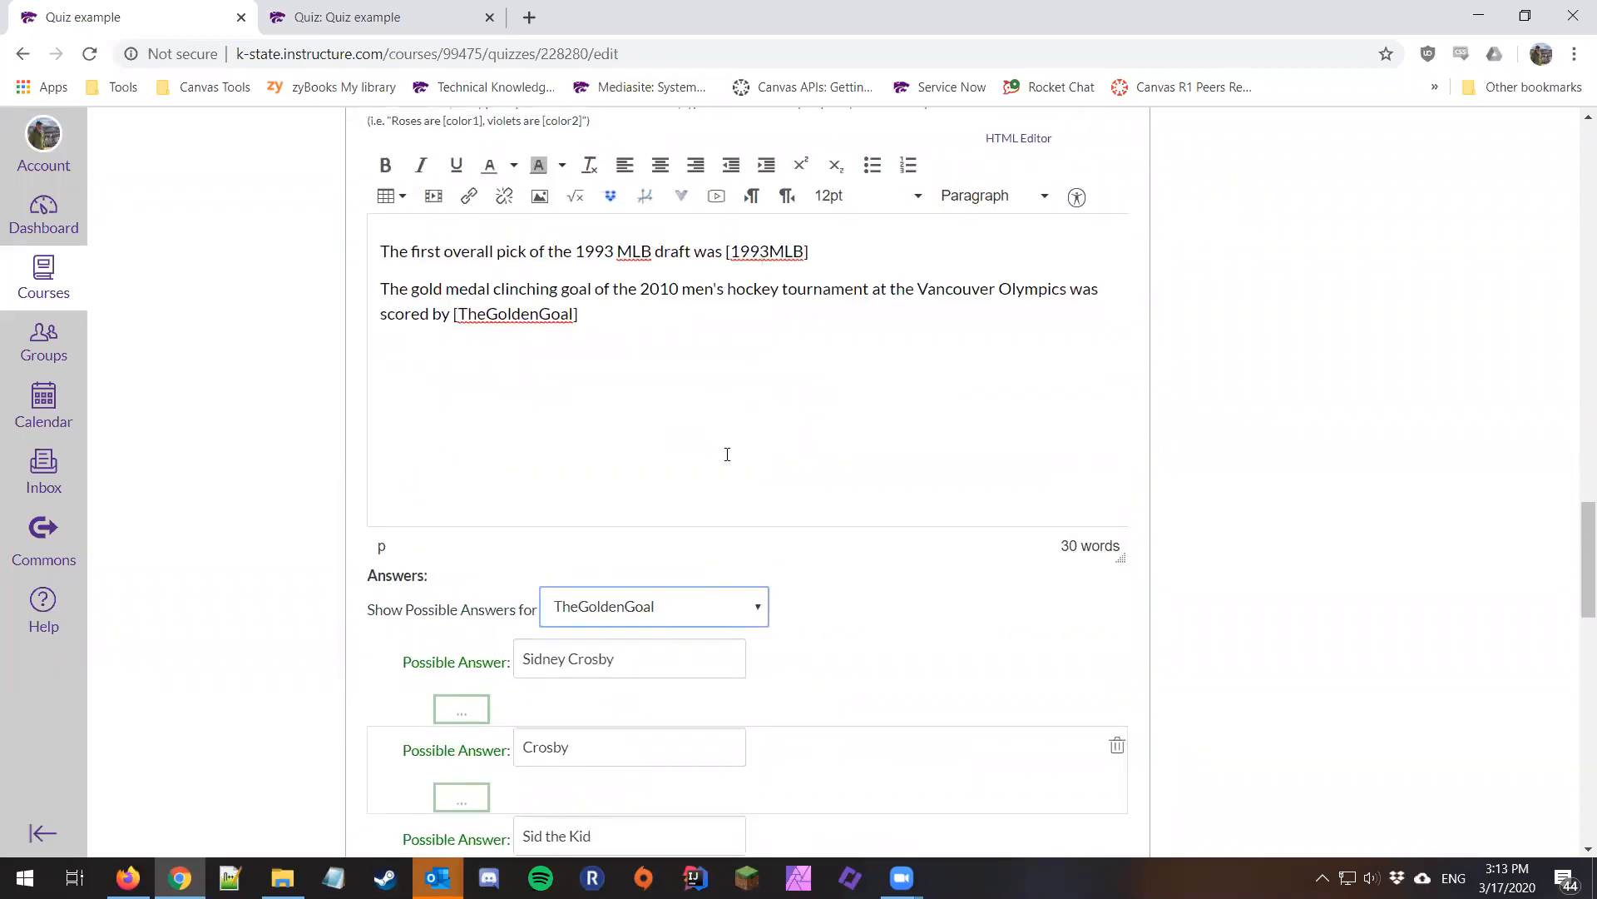
Open the Multiple Answers question about setting foot on the moon for editing and review its correct and possible answers.
{"action": "scroll", "coordinate": [1016, 374], "scroll_direction": "down", "scroll_amount": 10}
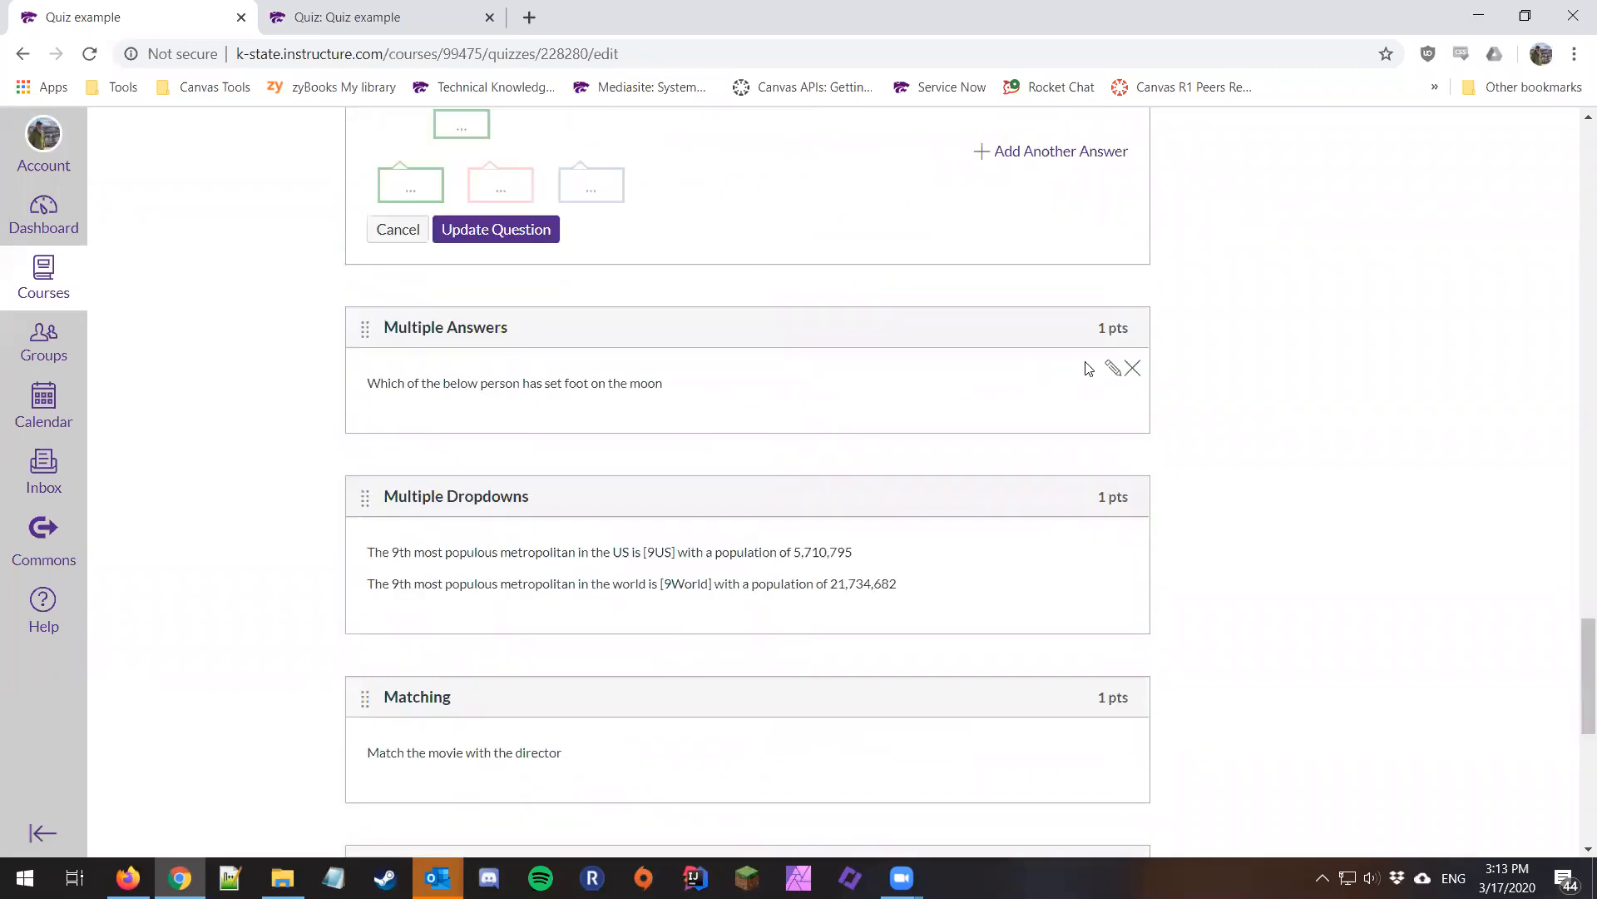
{"action": "left_click", "coordinate": [1119, 372]}
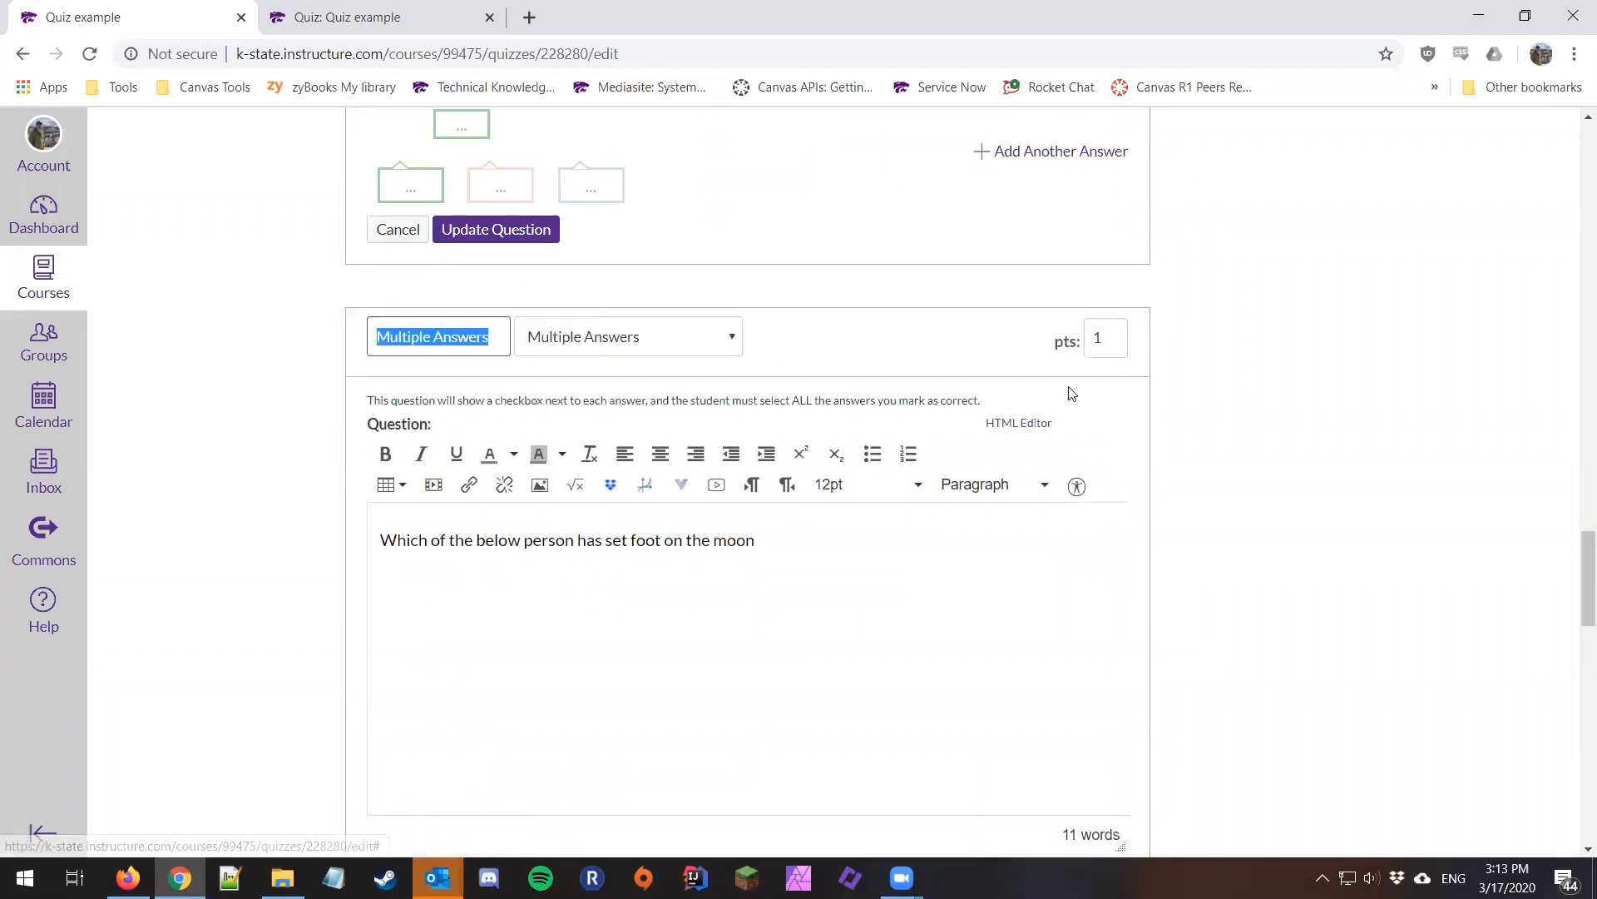
{"action": "scroll", "coordinate": [839, 495], "scroll_direction": "down", "scroll_amount": 2}
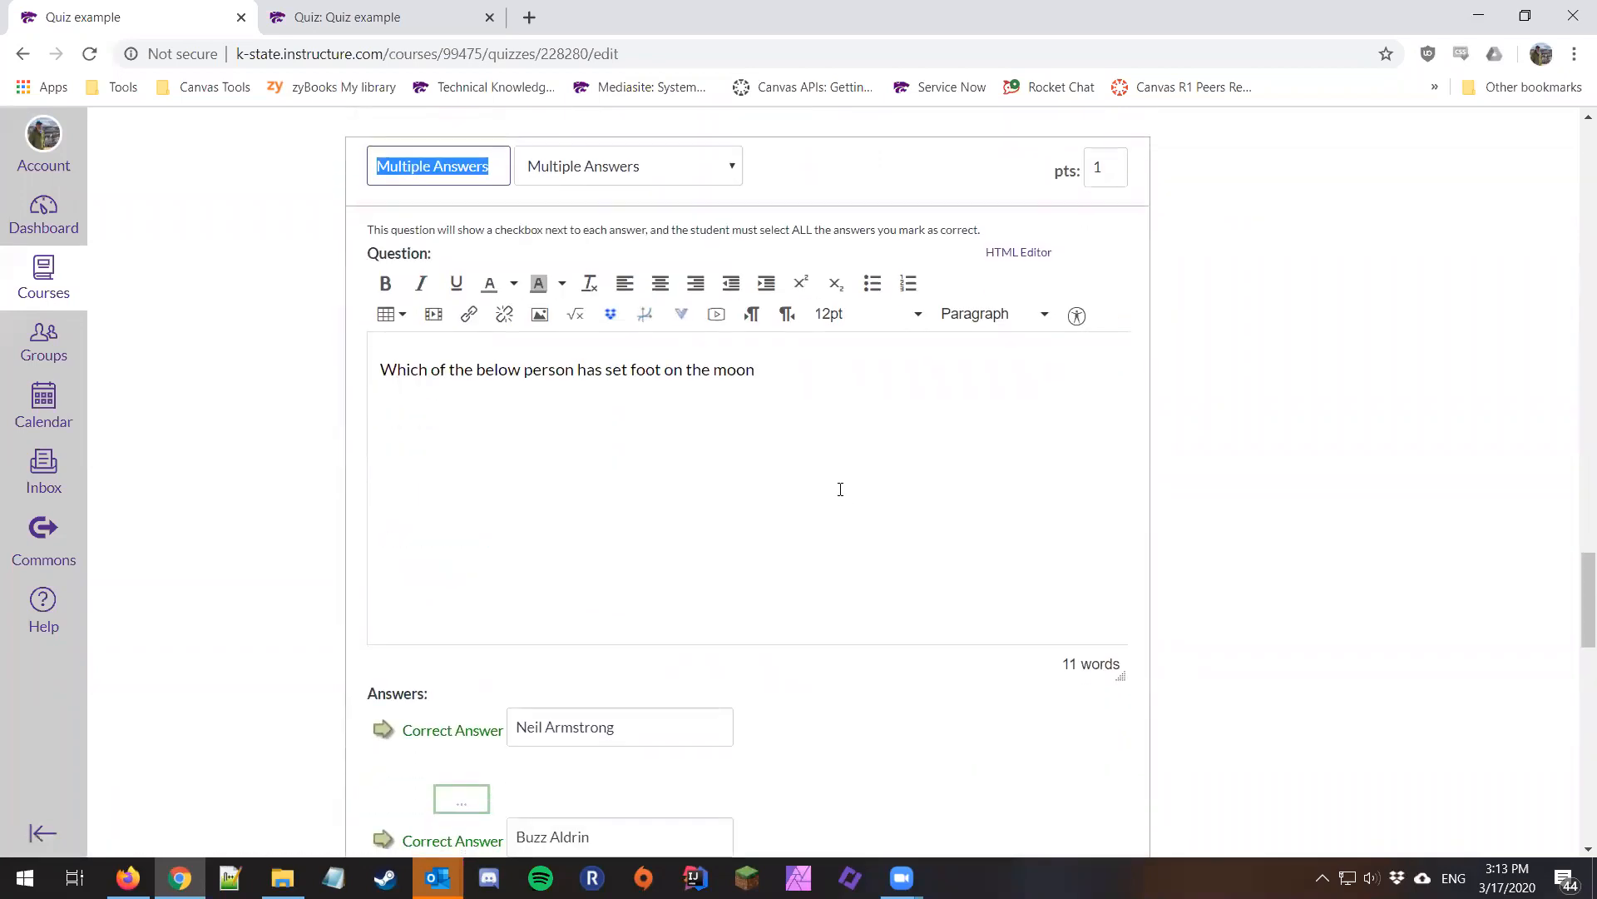
{"action": "scroll", "coordinate": [840, 491], "scroll_direction": "down", "scroll_amount": 4}
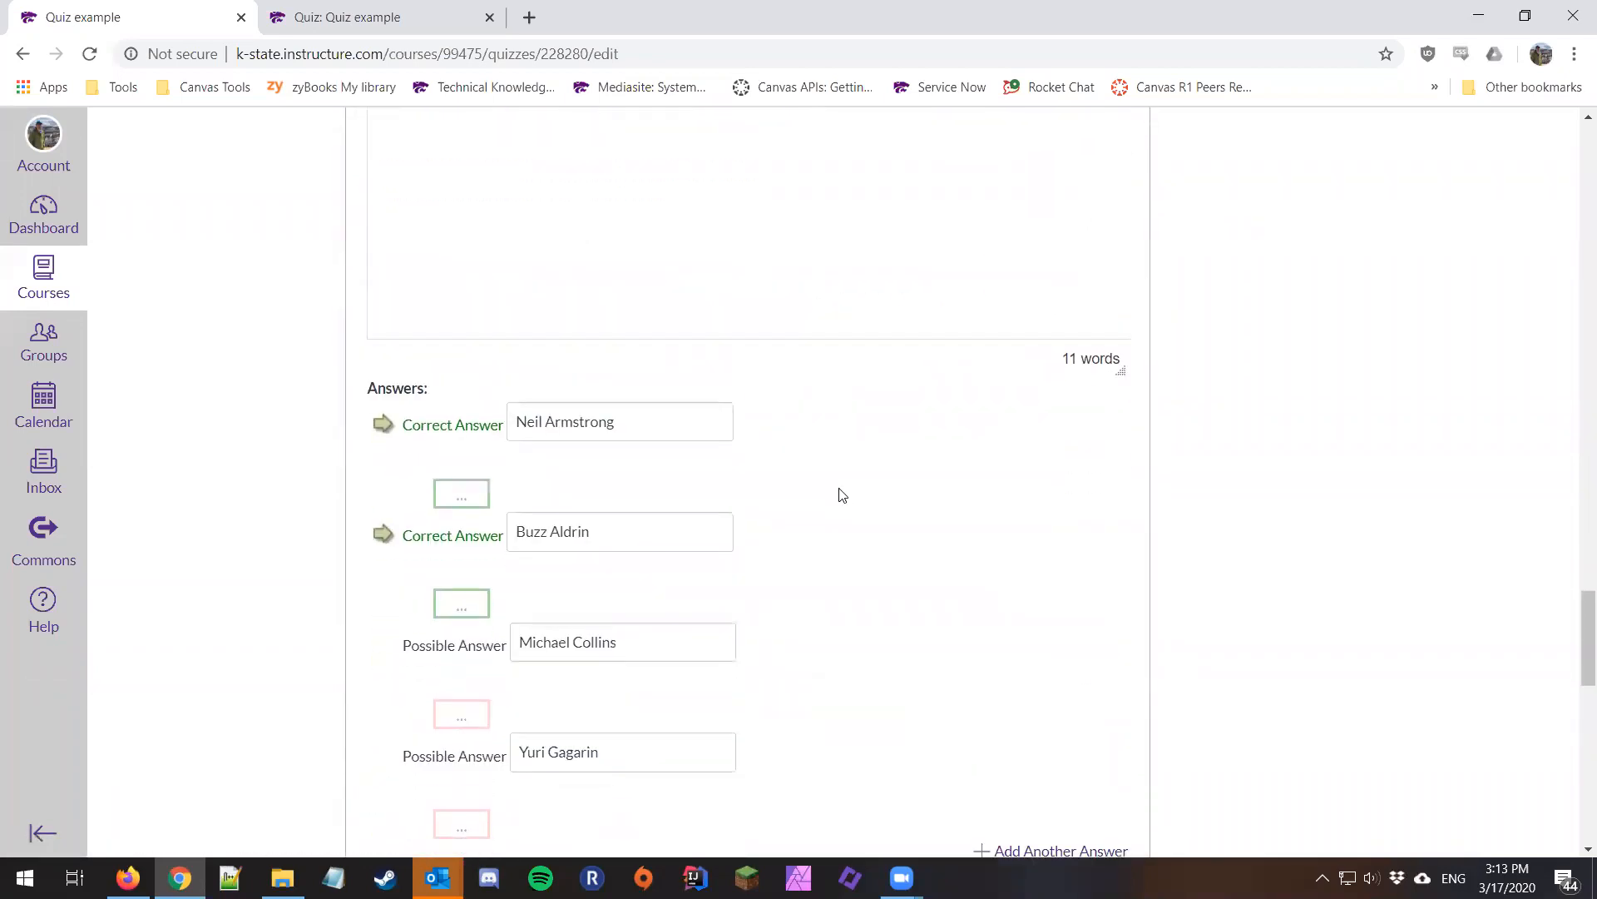
{"action": "scroll", "coordinate": [839, 495], "scroll_direction": "down", "scroll_amount": 1}
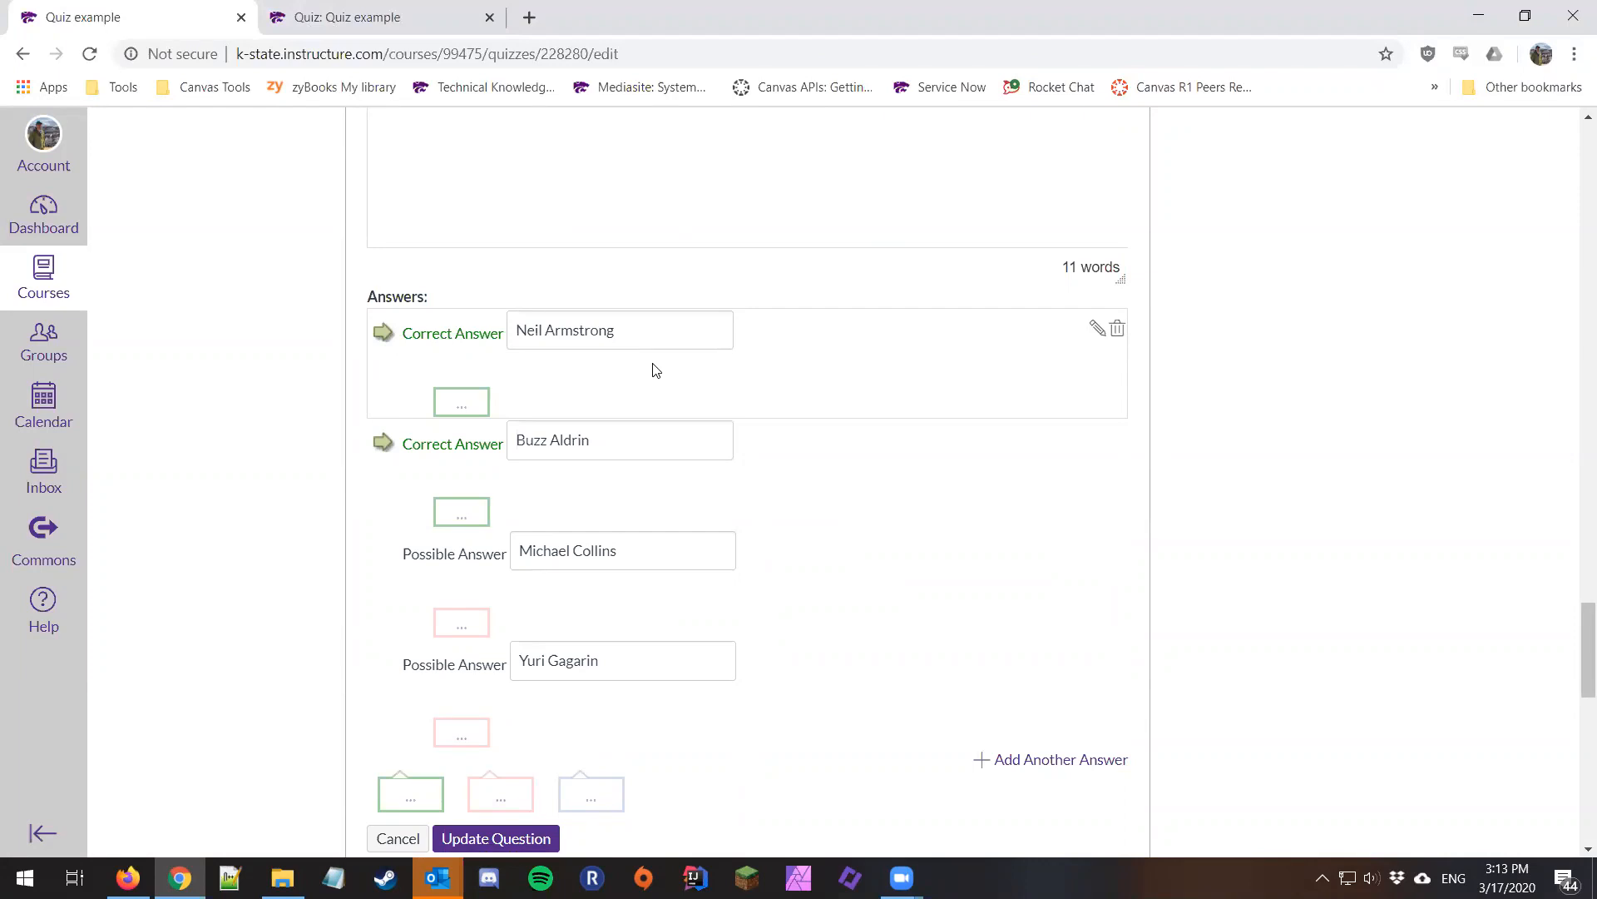
Close all Outlook windows and select Neil Armstrong and Buzz Aldrin in the moon question of the quiz preview.
{"action": "left_click", "coordinate": [366, 17]}
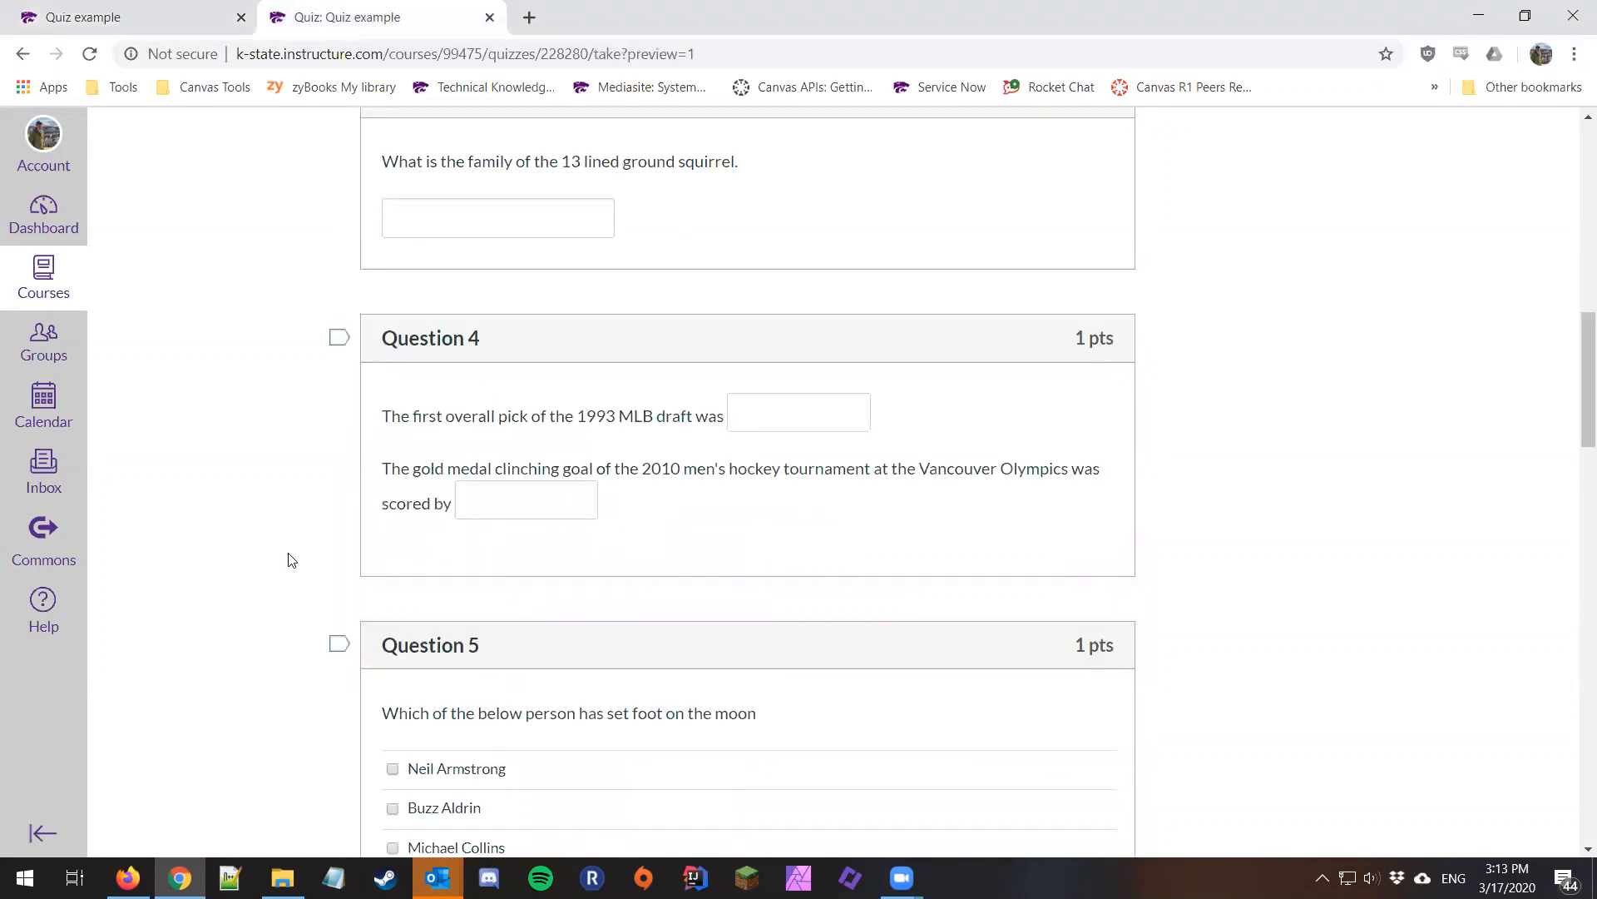
{"action": "scroll", "coordinate": [291, 560], "scroll_direction": "down", "scroll_amount": 3}
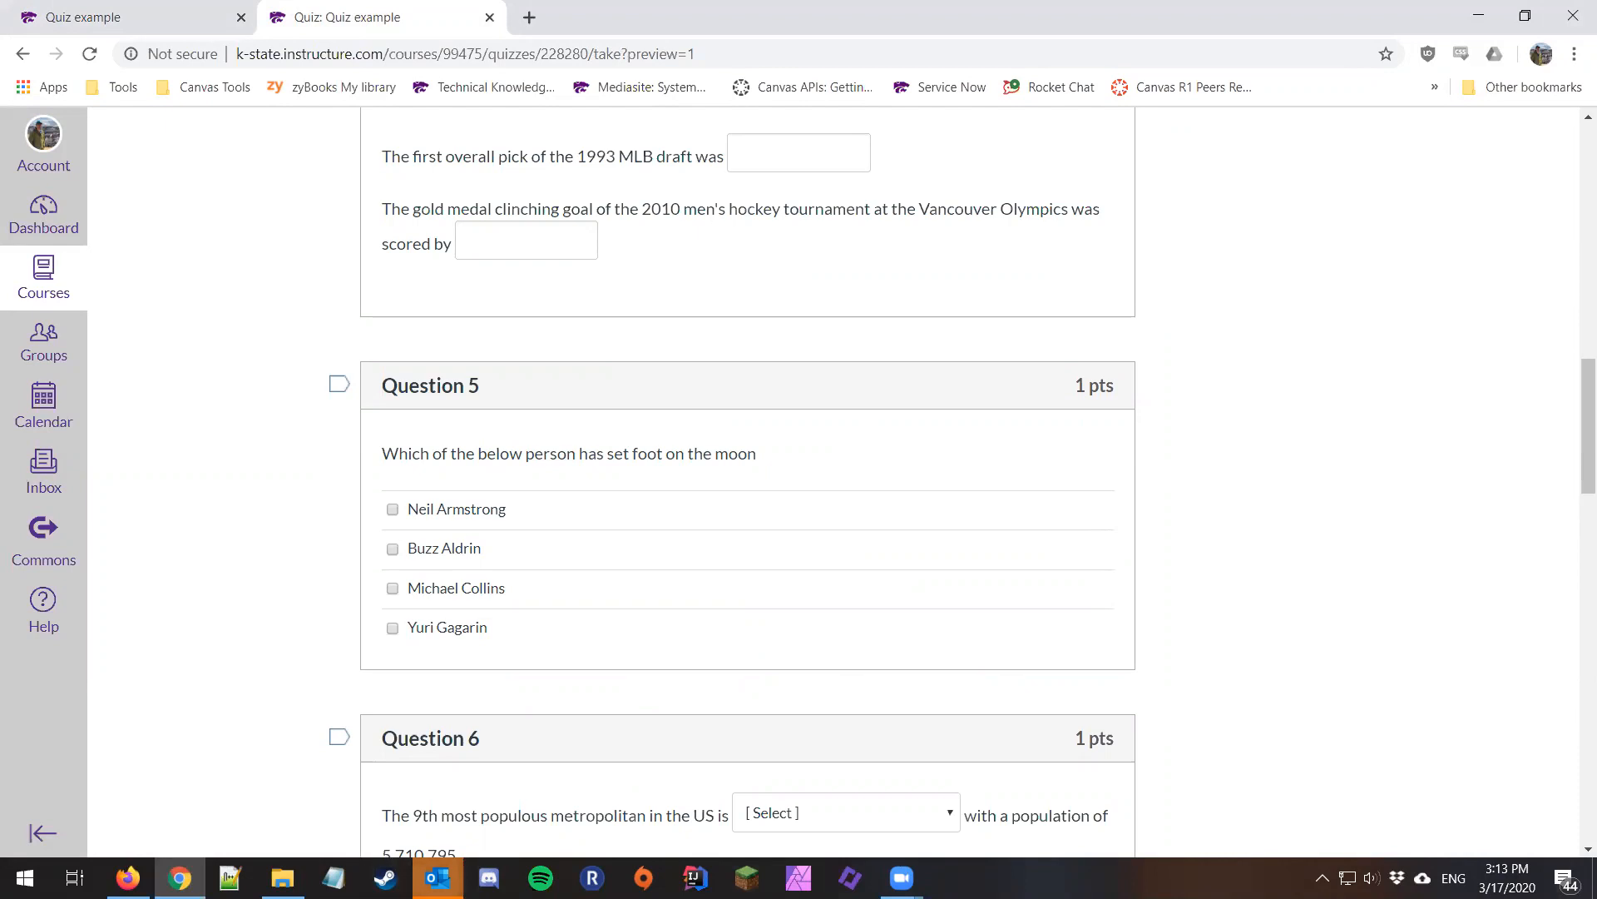
{"action": "right_click", "coordinate": [437, 877]}
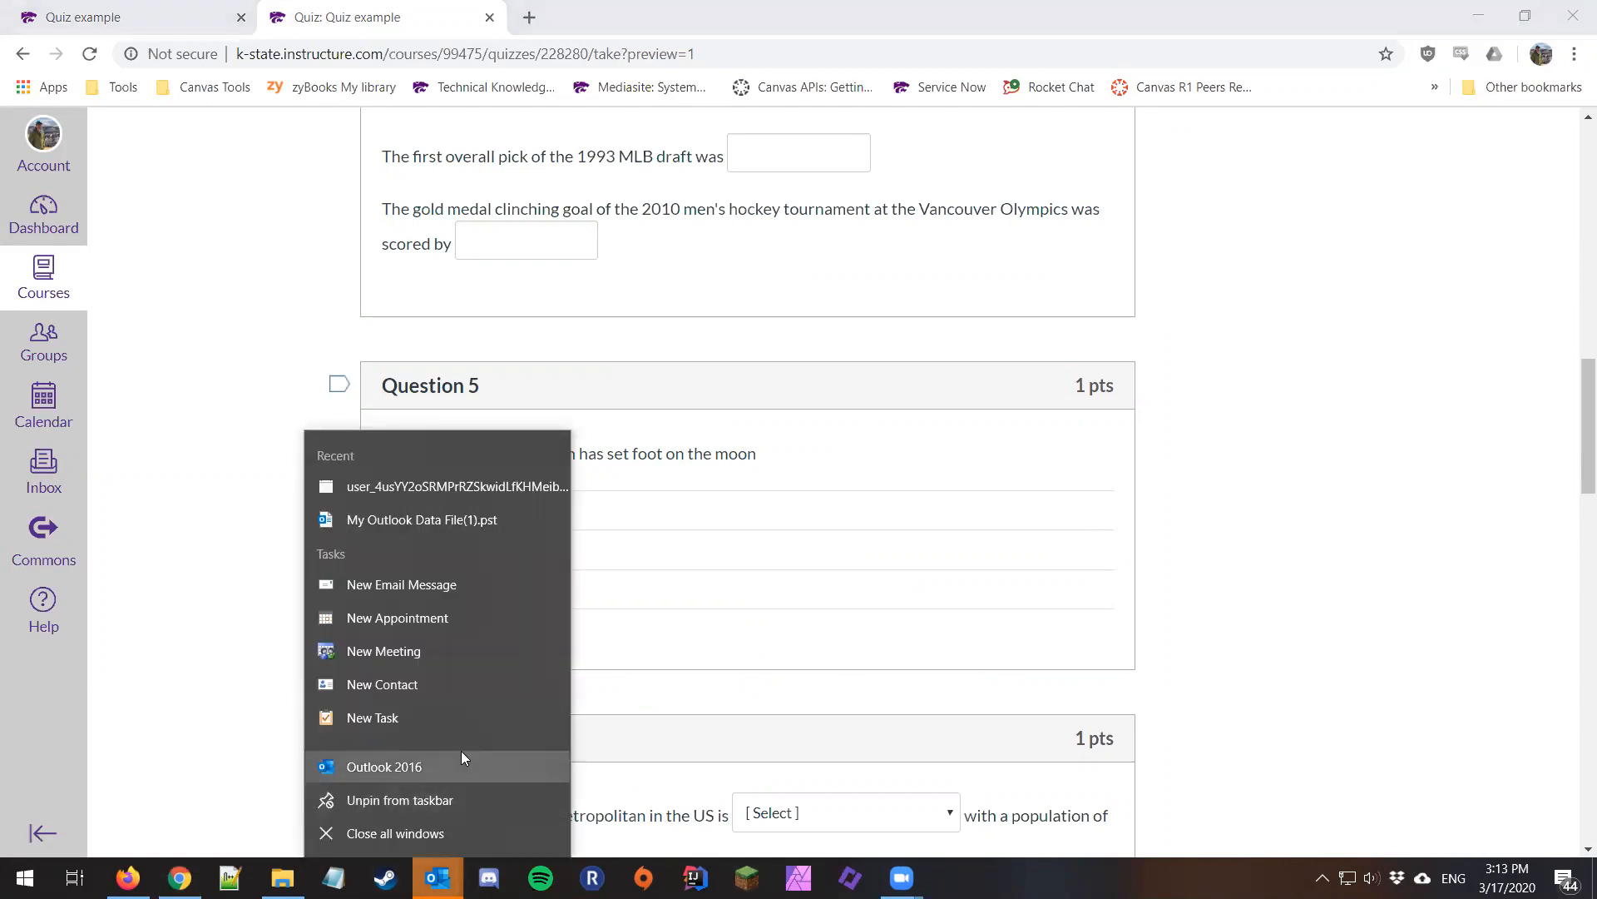
{"action": "left_click", "coordinate": [446, 833]}
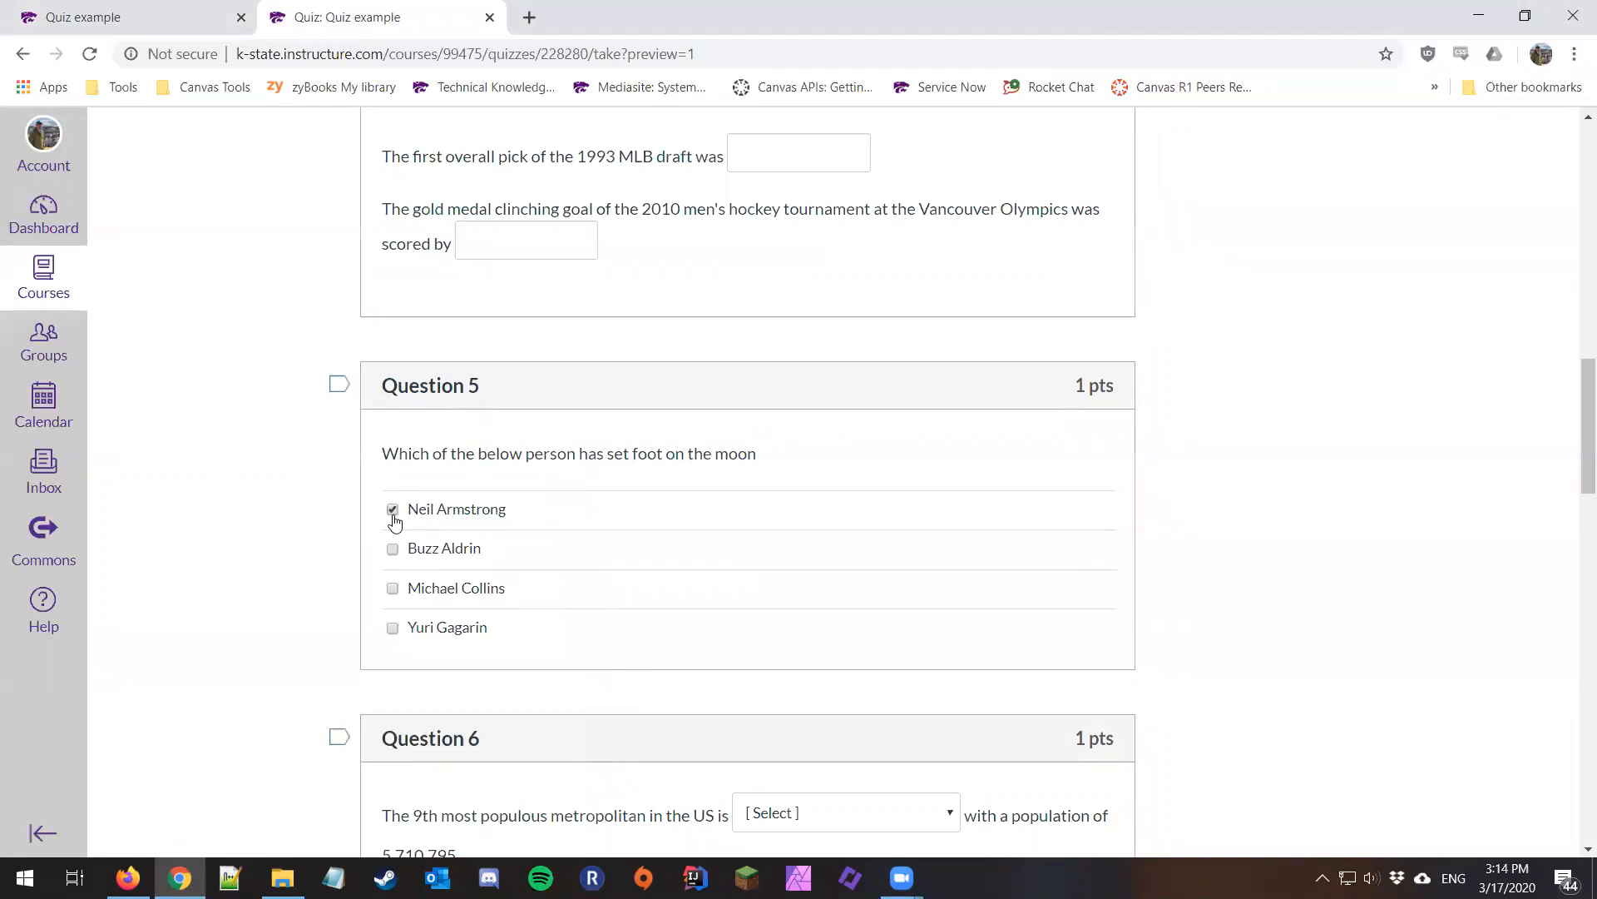
{"action": "left_click", "coordinate": [393, 553]}
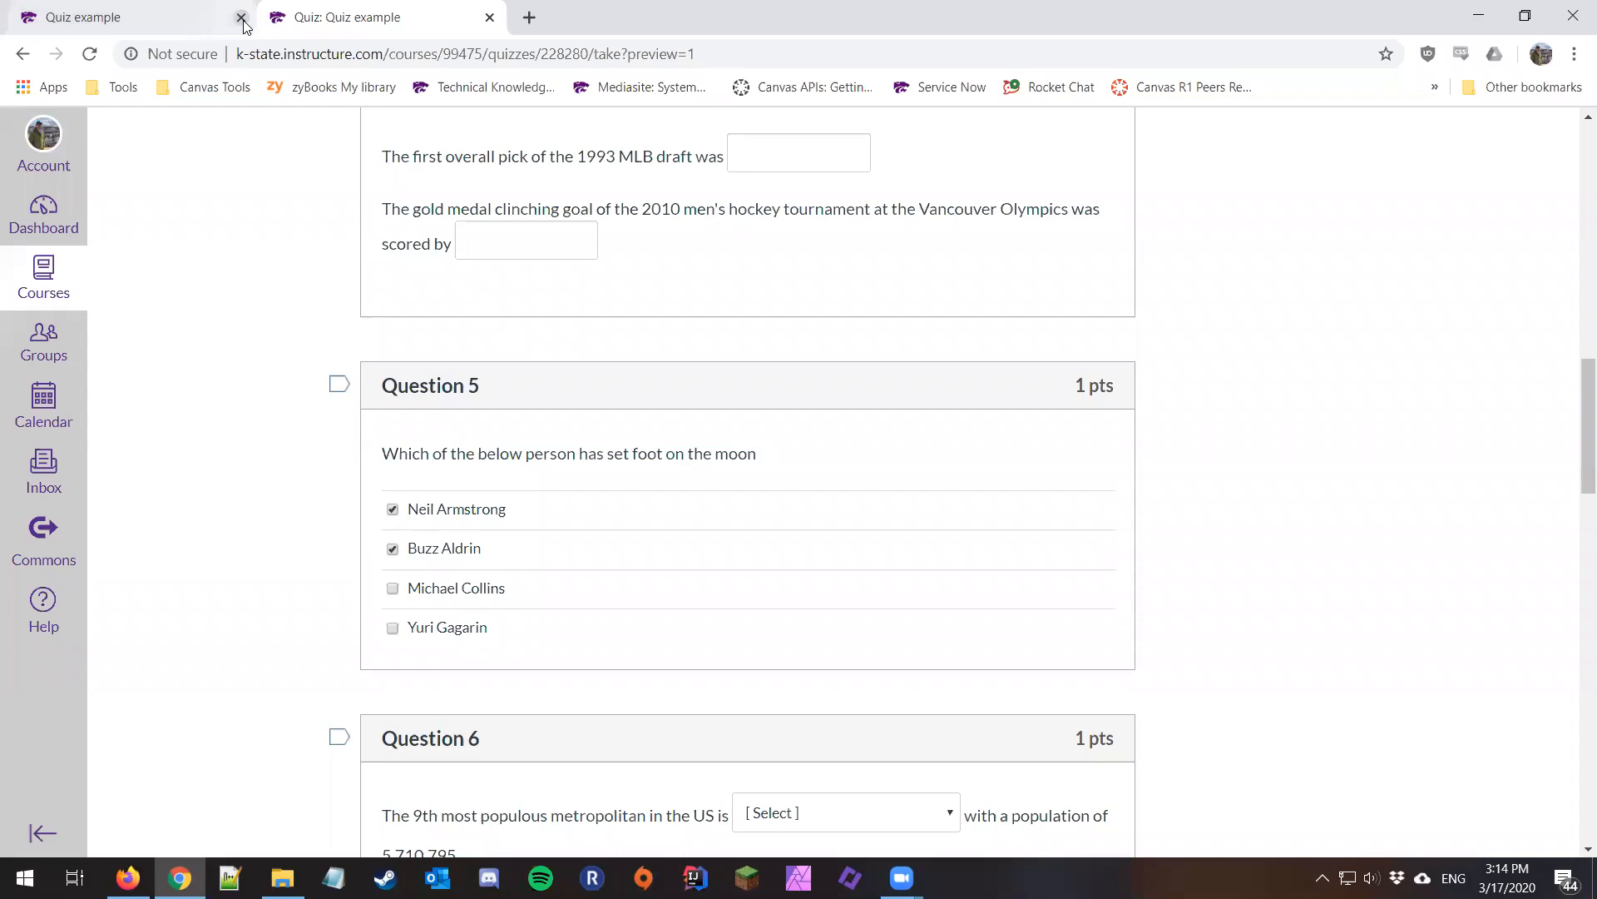
Return to the quiz editor and check the per-answer comment option in the Multiple Answers question.
{"action": "left_click", "coordinate": [157, 15]}
{"action": "scroll", "coordinate": [776, 400], "scroll_direction": "down", "scroll_amount": 6}
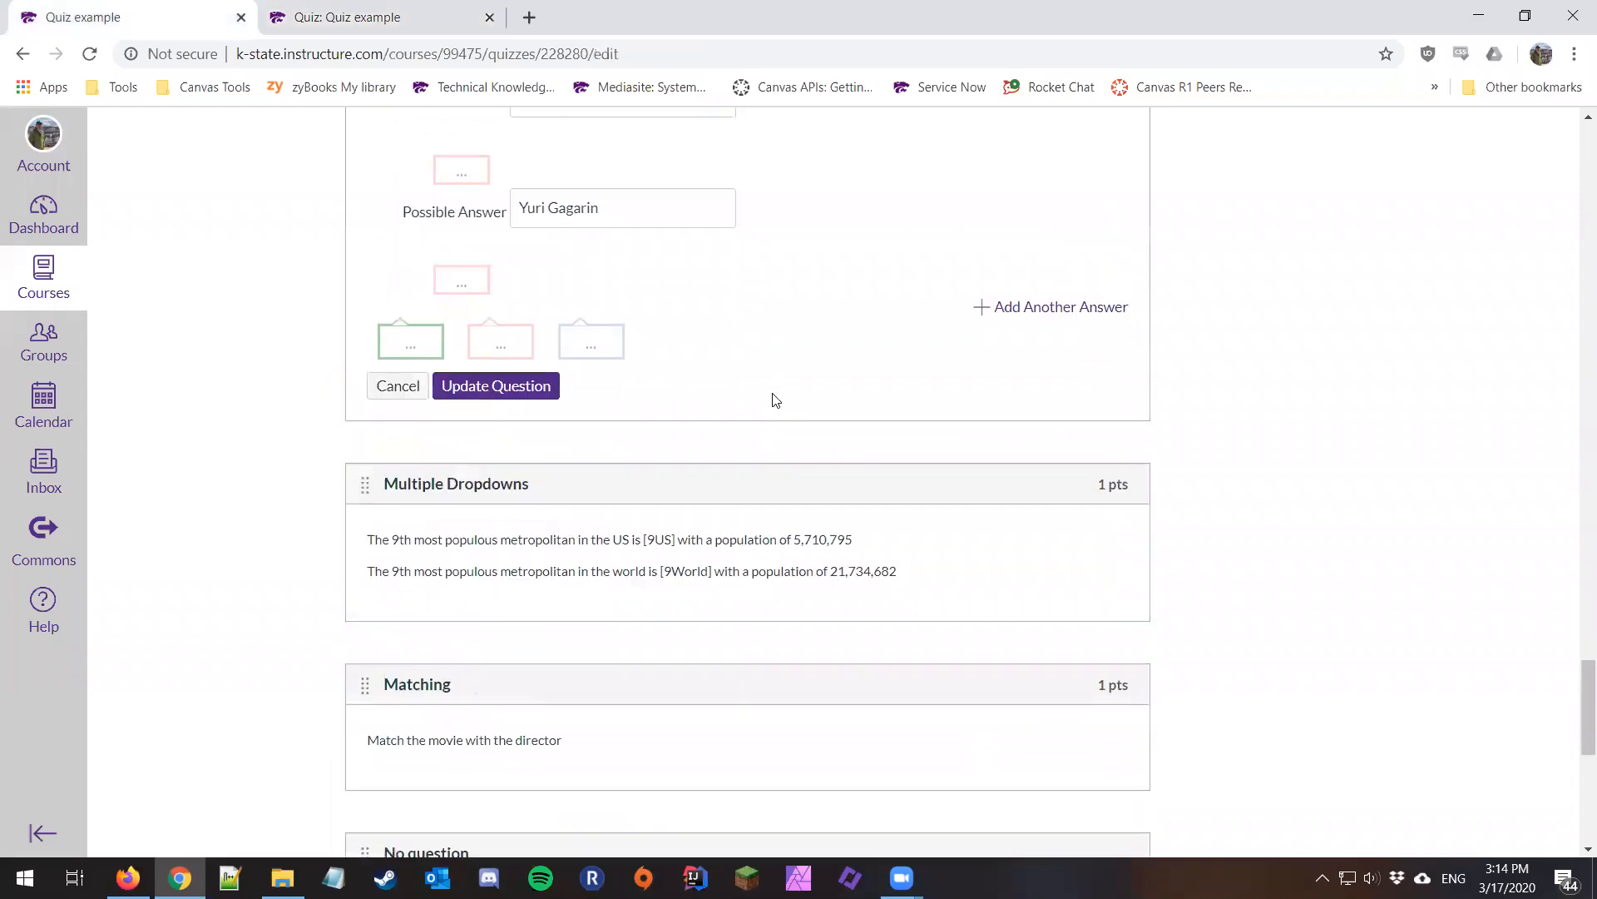
{"action": "scroll", "coordinate": [775, 400], "scroll_direction": "up", "scroll_amount": 2}
{"action": "scroll", "coordinate": [775, 400], "scroll_direction": "up", "scroll_amount": 3}
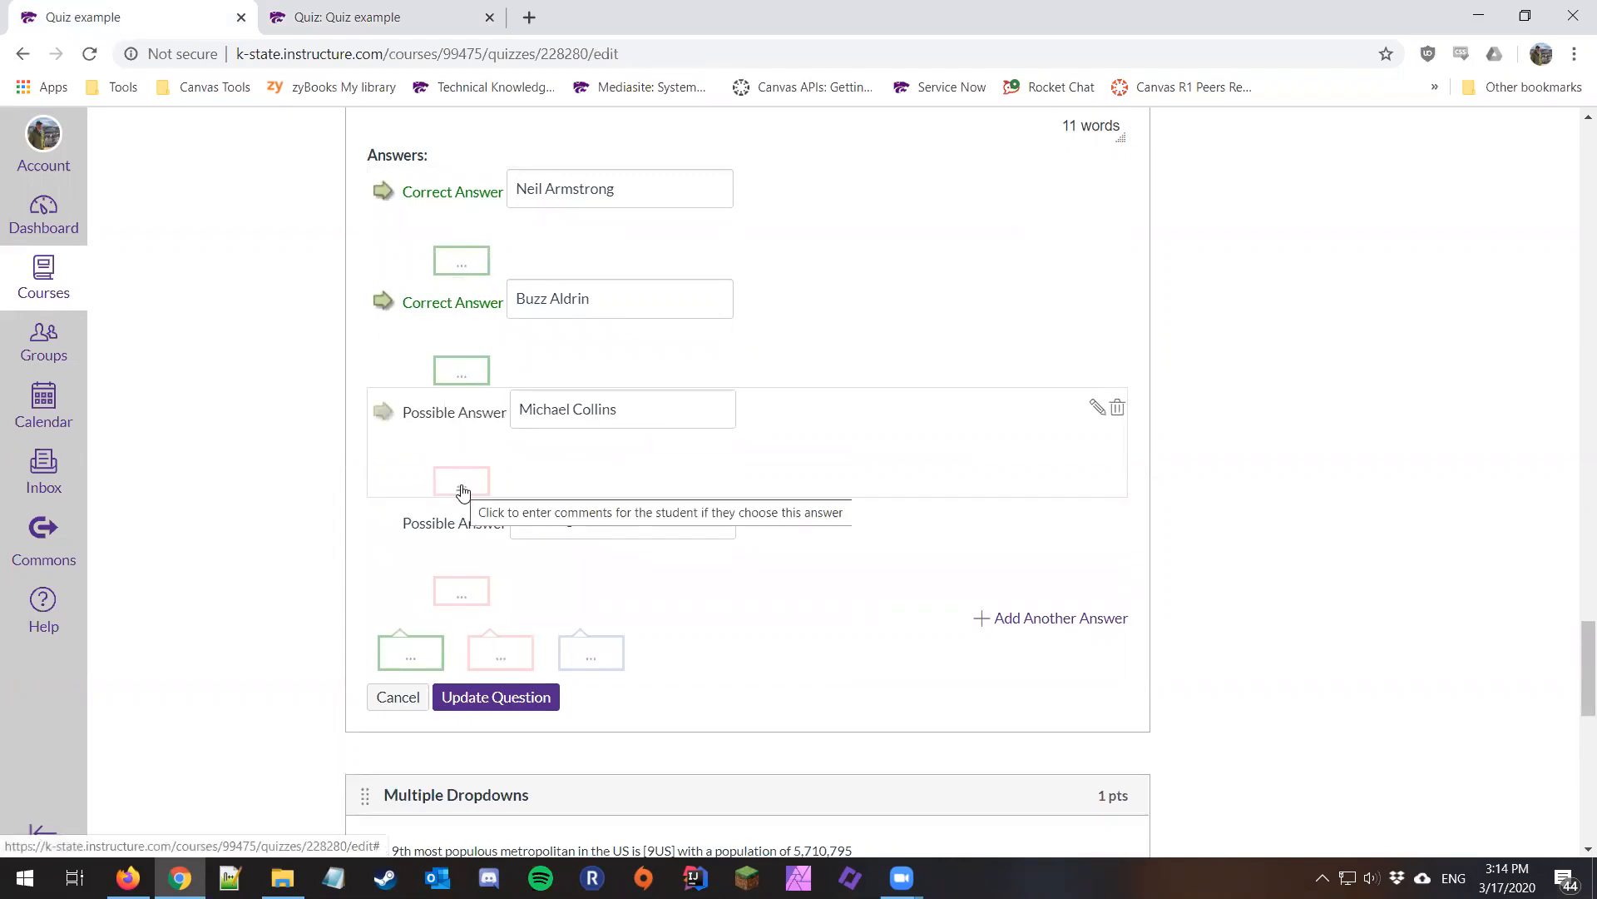
Open the Multiple Dropdowns question about the 9th most populous metropolitans for editing.
{"action": "scroll", "coordinate": [732, 564], "scroll_direction": "down", "scroll_amount": 5}
{"action": "scroll", "coordinate": [733, 565], "scroll_direction": "down", "scroll_amount": 2}
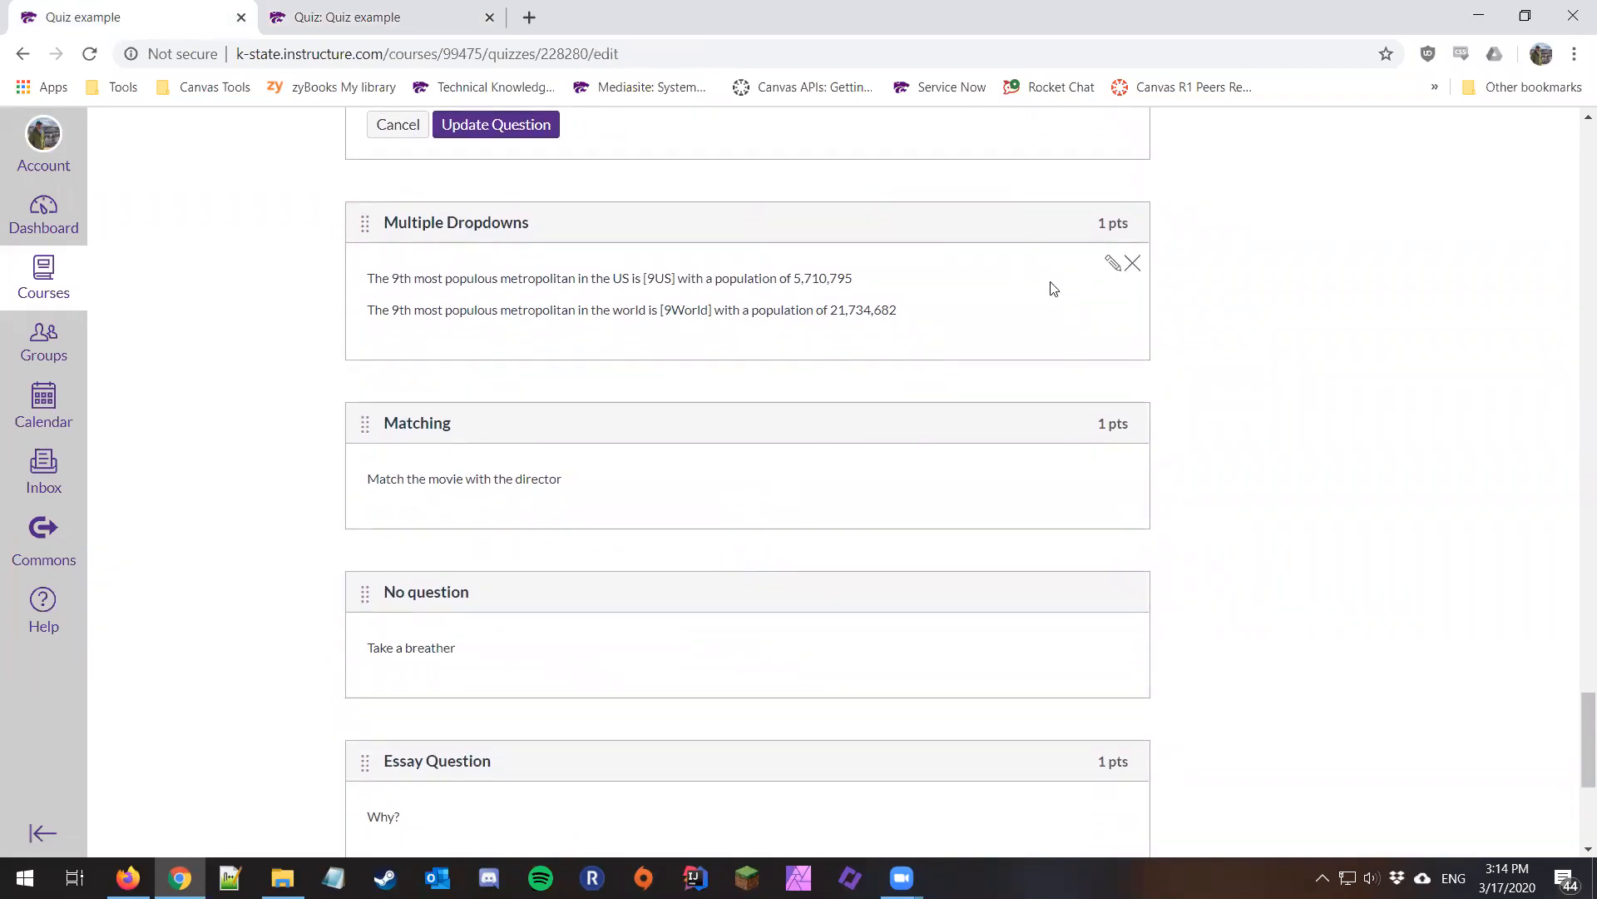
{"action": "left_click", "coordinate": [1111, 265]}
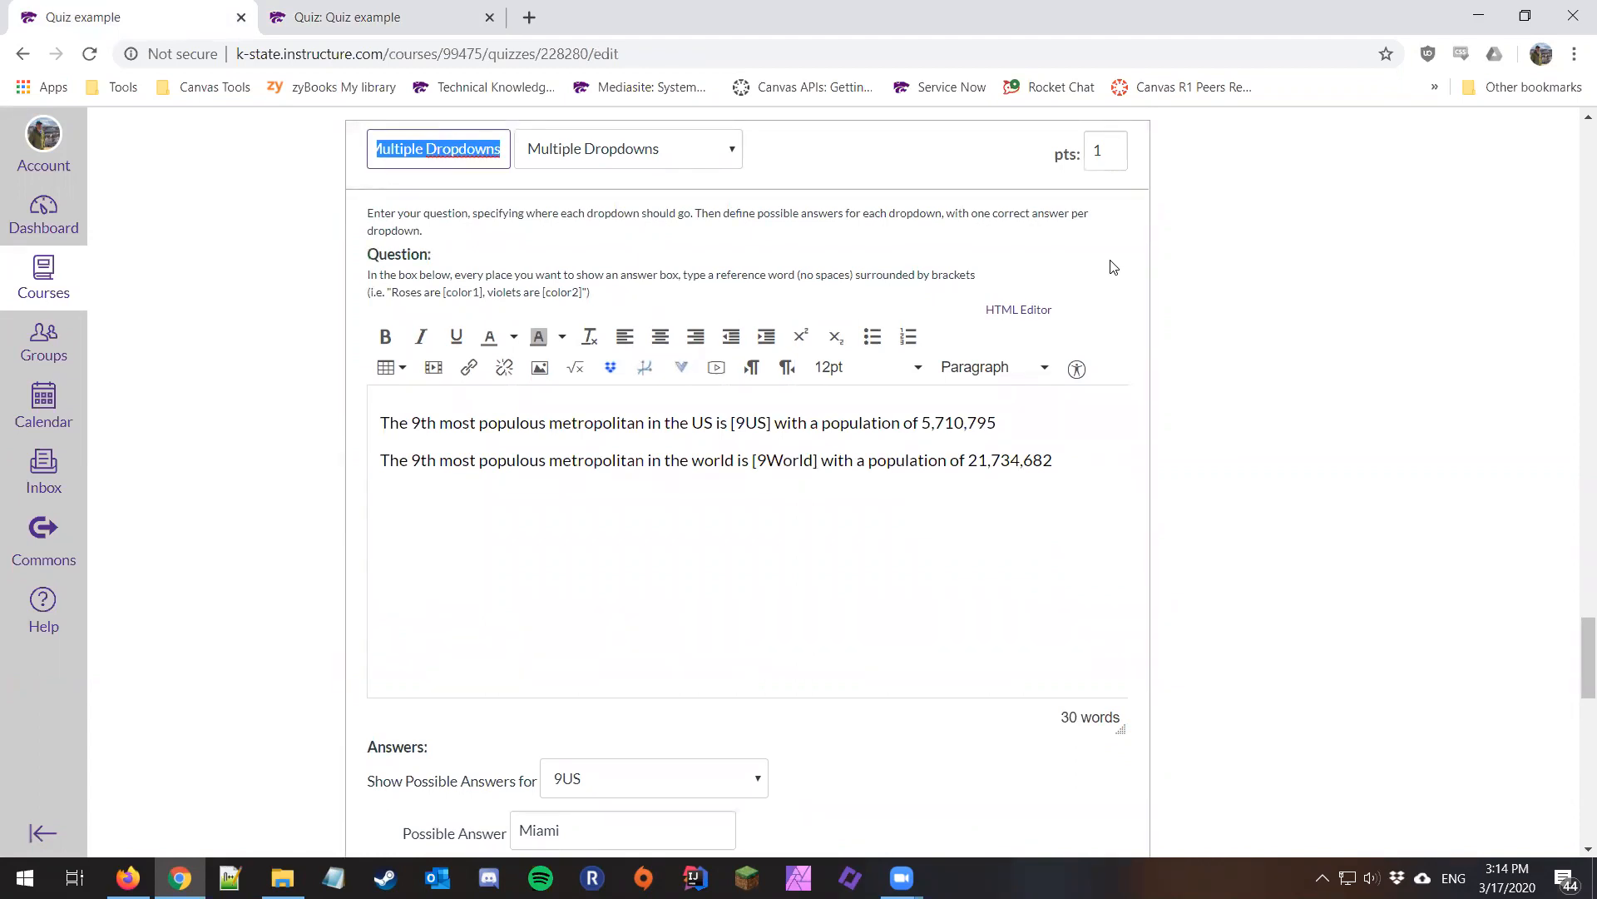
Examine the bracketed reference words in the Multiple Dropdowns question text and the possible answers for 9US.
{"action": "scroll", "coordinate": [1114, 266], "scroll_direction": "down", "scroll_amount": 2}
{"action": "scroll", "coordinate": [1112, 261], "scroll_direction": "down", "scroll_amount": 1}
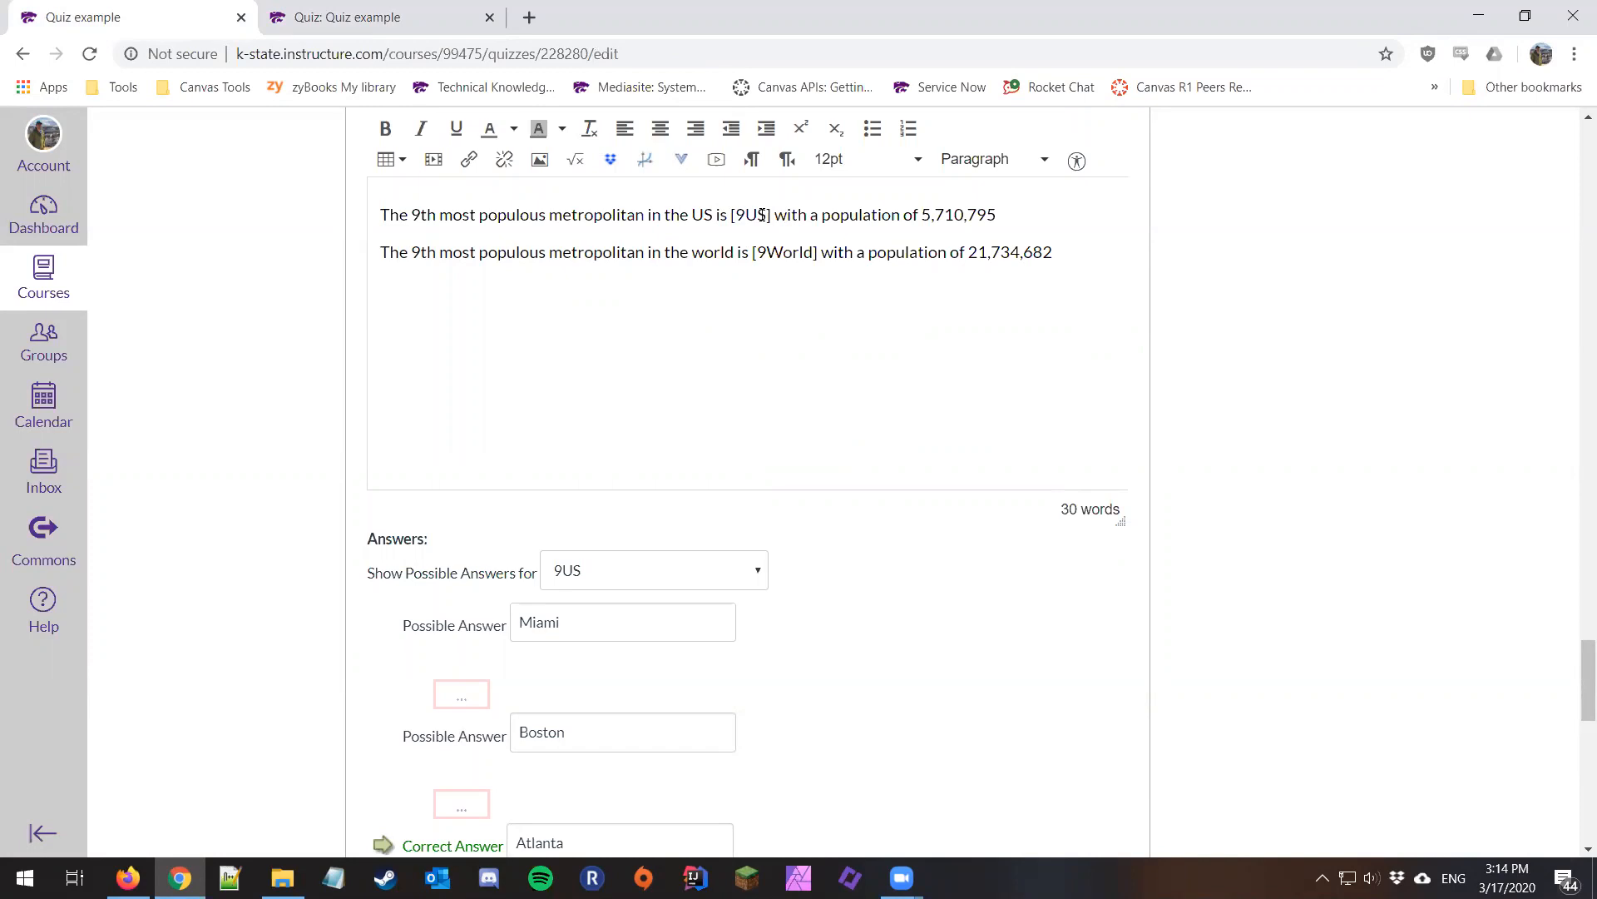
{"action": "left_click", "coordinate": [733, 218]}
{"action": "scroll", "coordinate": [796, 246], "scroll_direction": "down", "scroll_amount": 3}
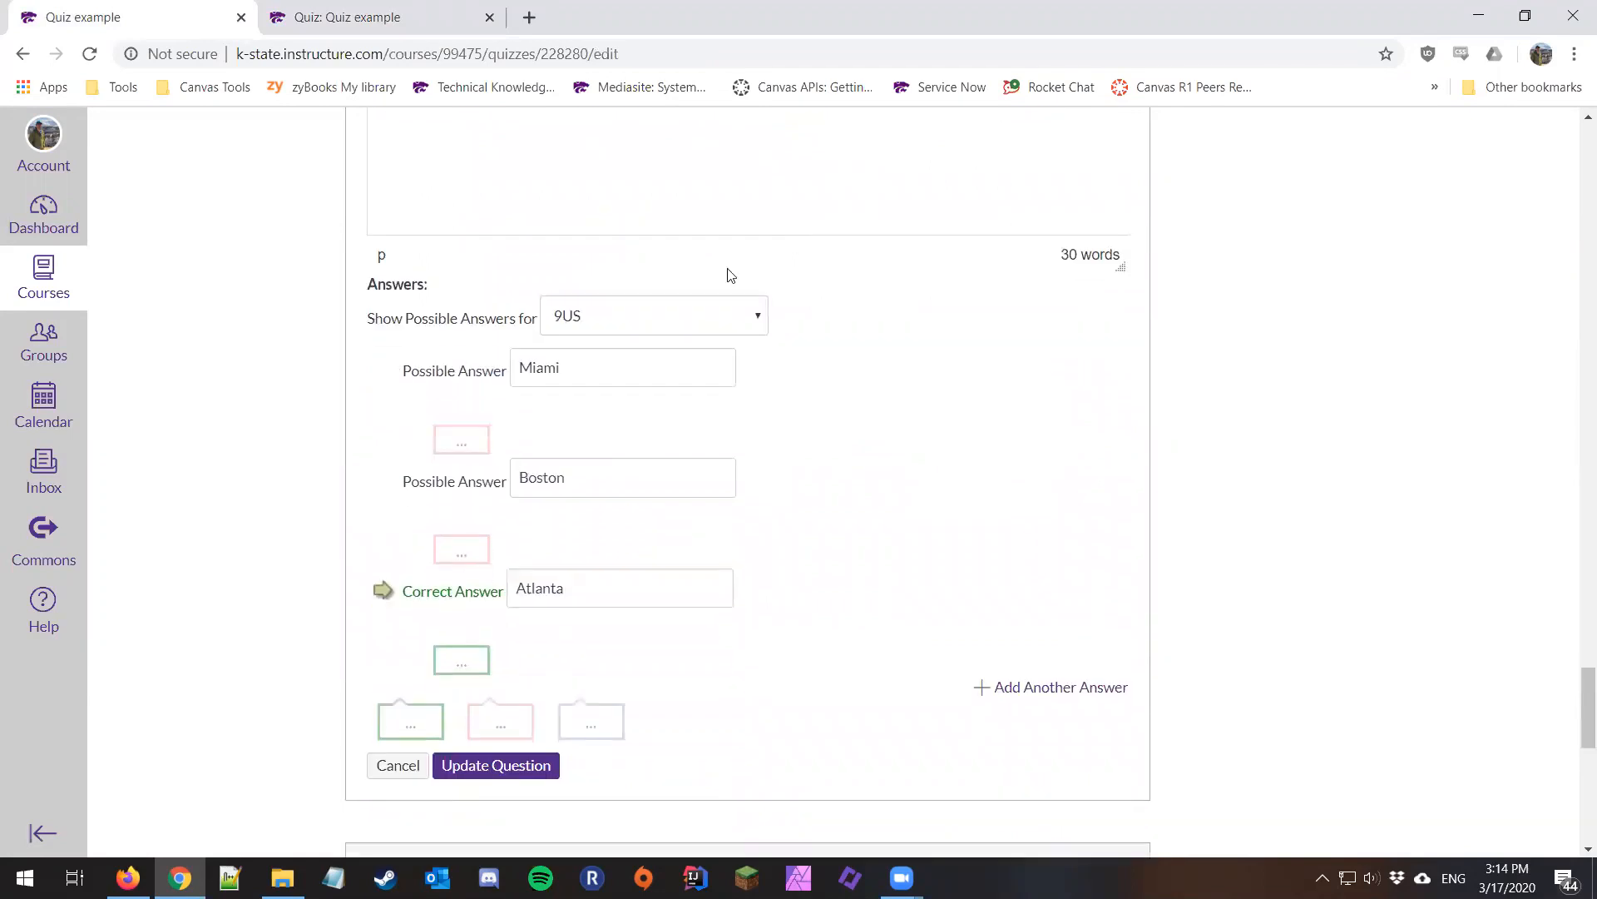
{"action": "left_click", "coordinate": [666, 308]}
{"action": "left_click", "coordinate": [663, 307]}
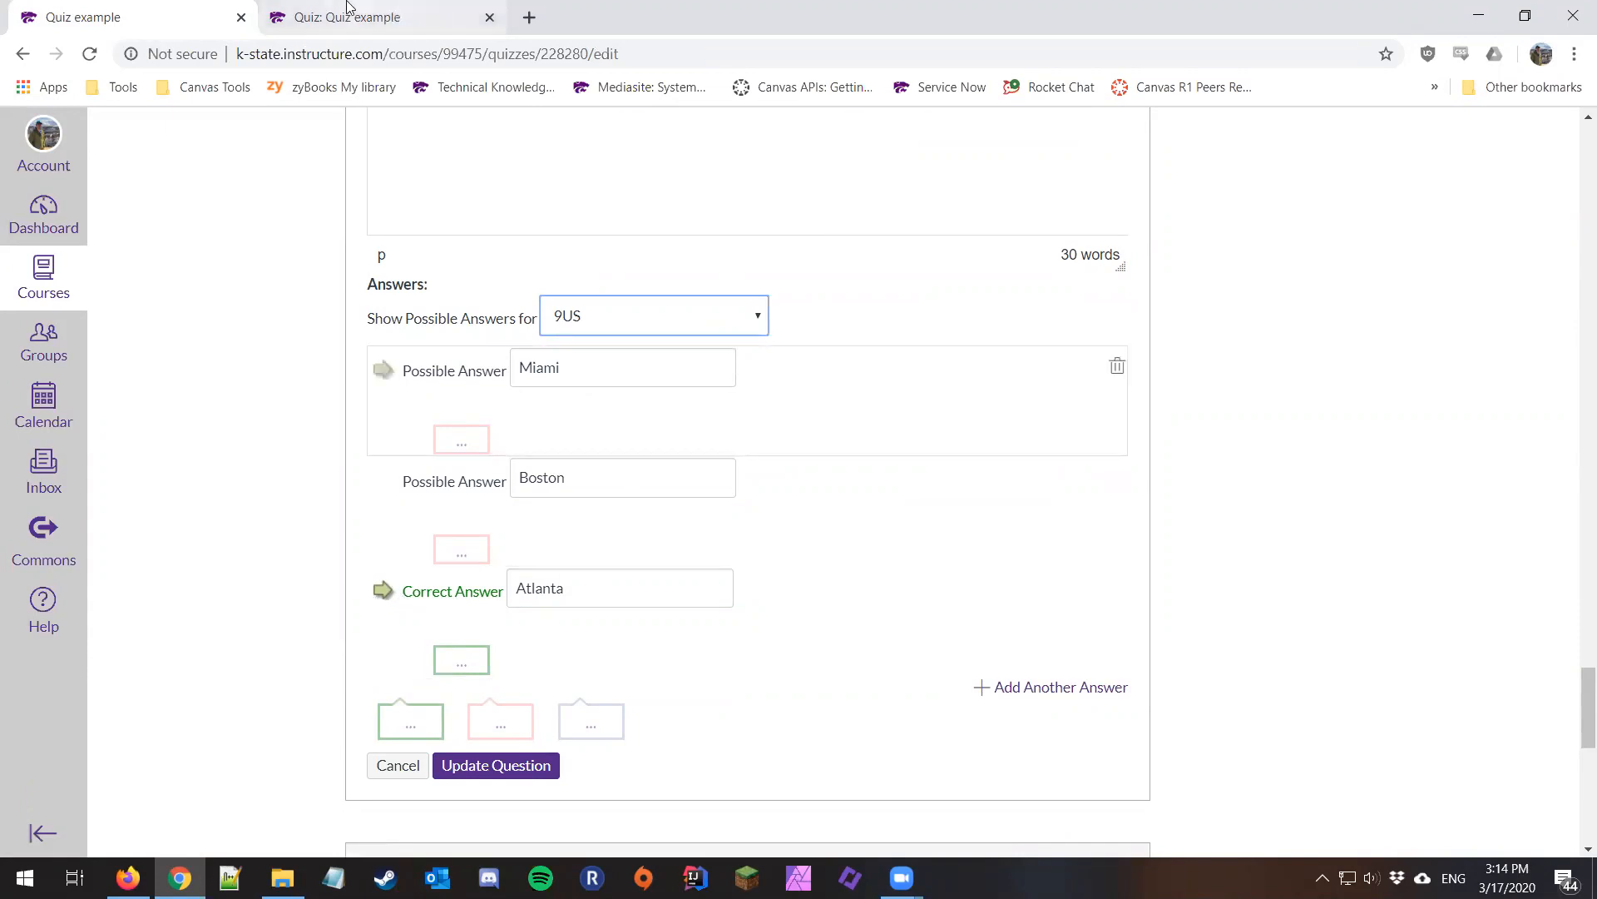
Check how the metropolitan question appears in the quiz preview, including the choices in its US dropdown.
{"action": "left_click", "coordinate": [386, 11]}
{"action": "scroll", "coordinate": [220, 476], "scroll_direction": "down", "scroll_amount": 6}
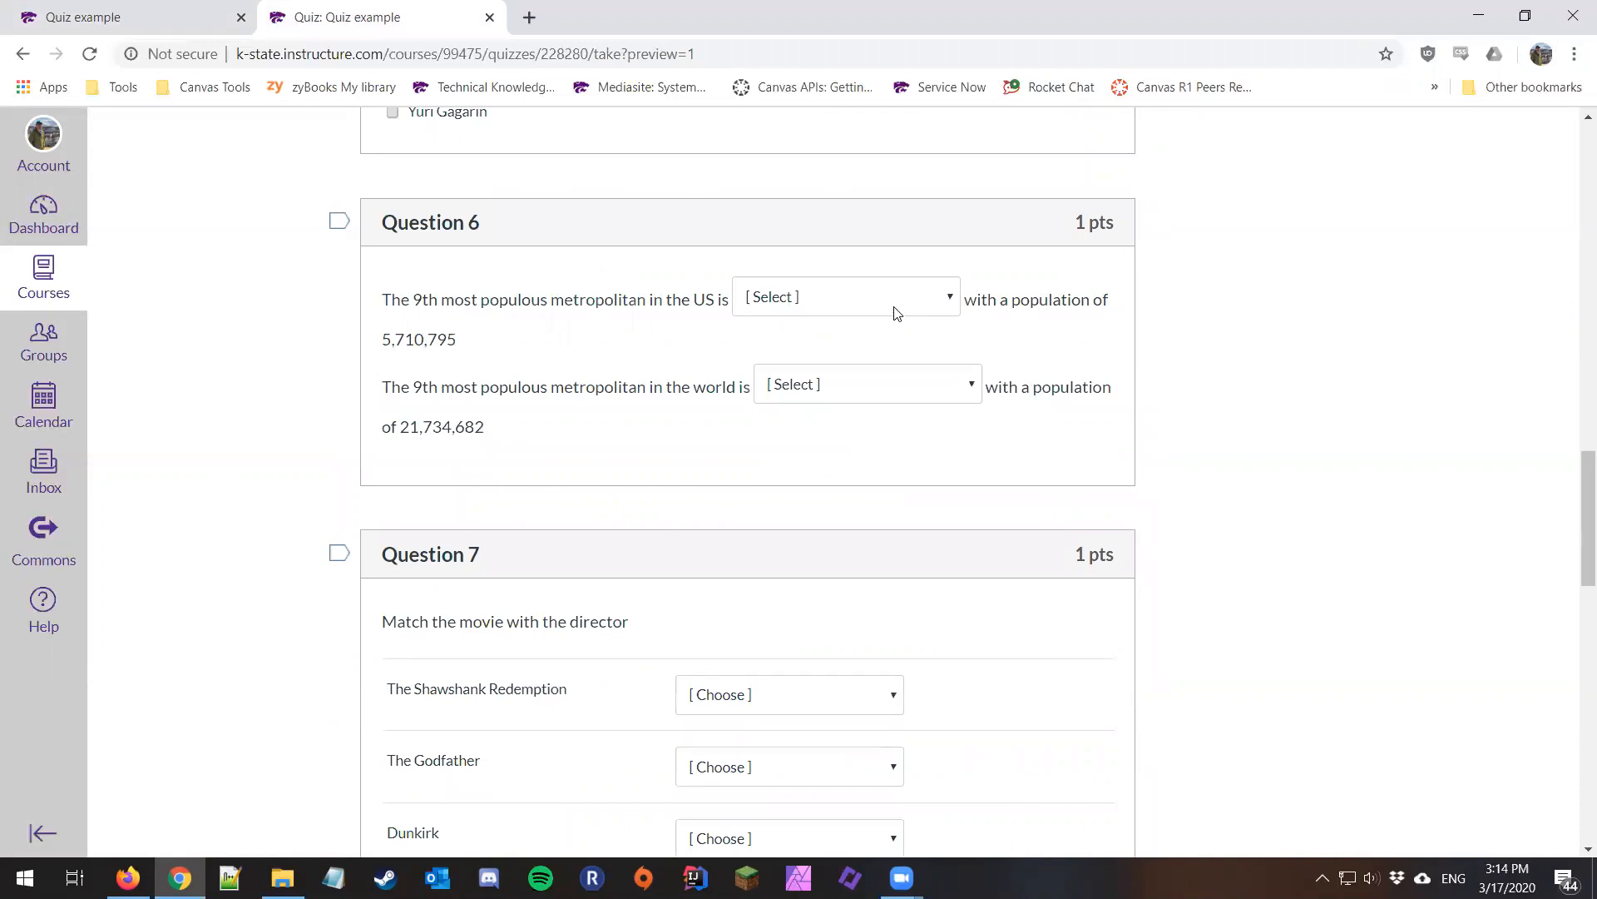
{"action": "left_click", "coordinate": [908, 304]}
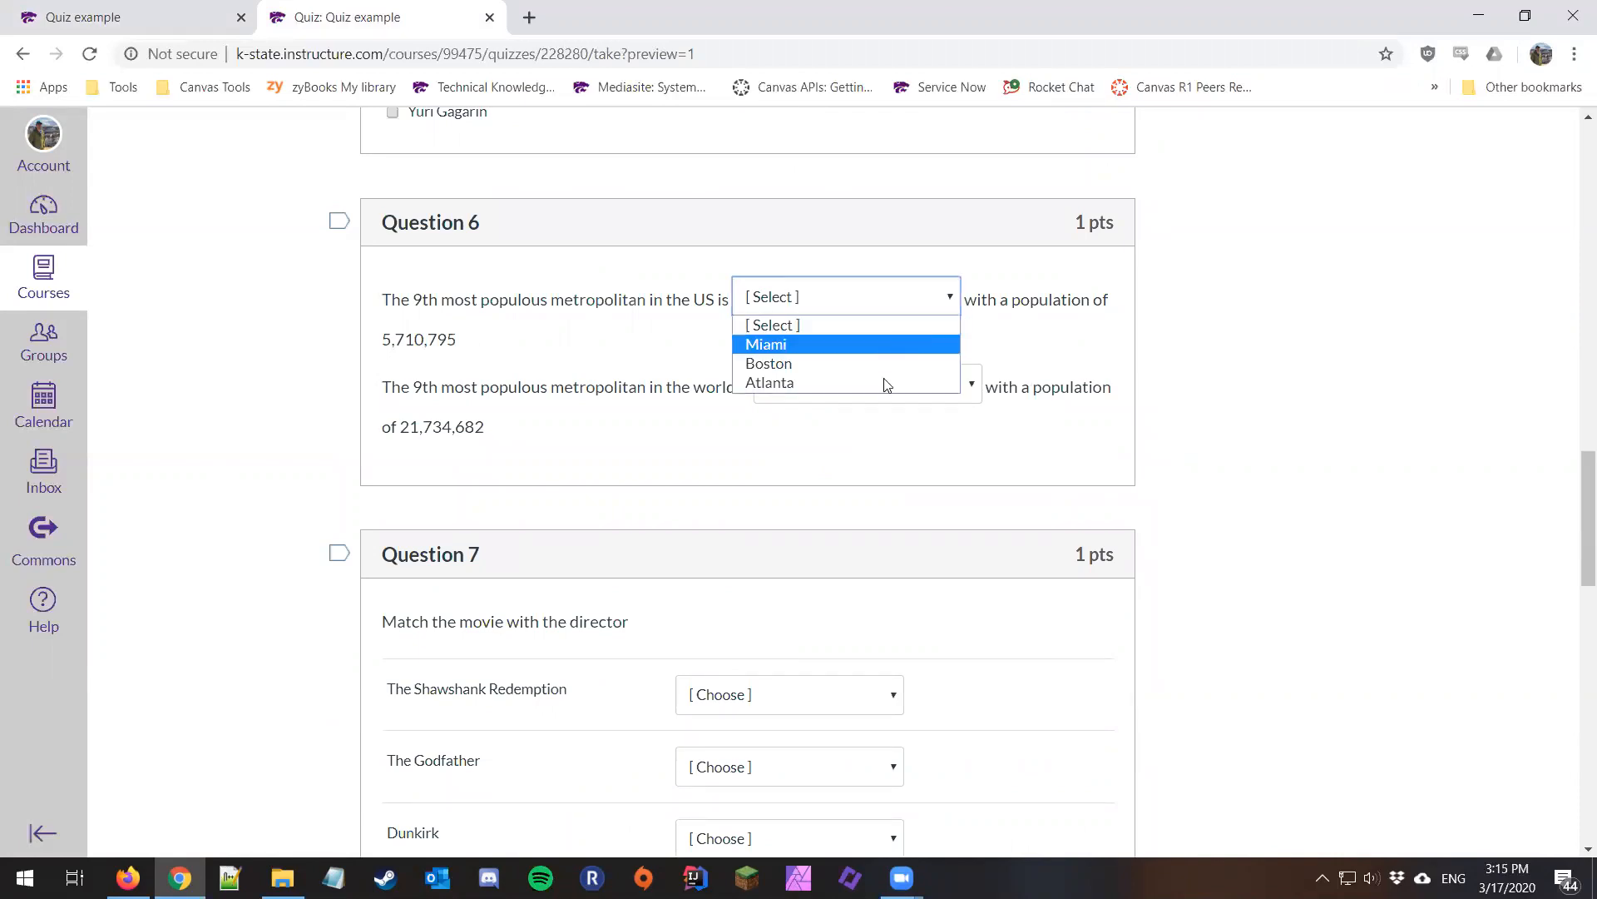
{"action": "left_click", "coordinate": [1128, 364]}
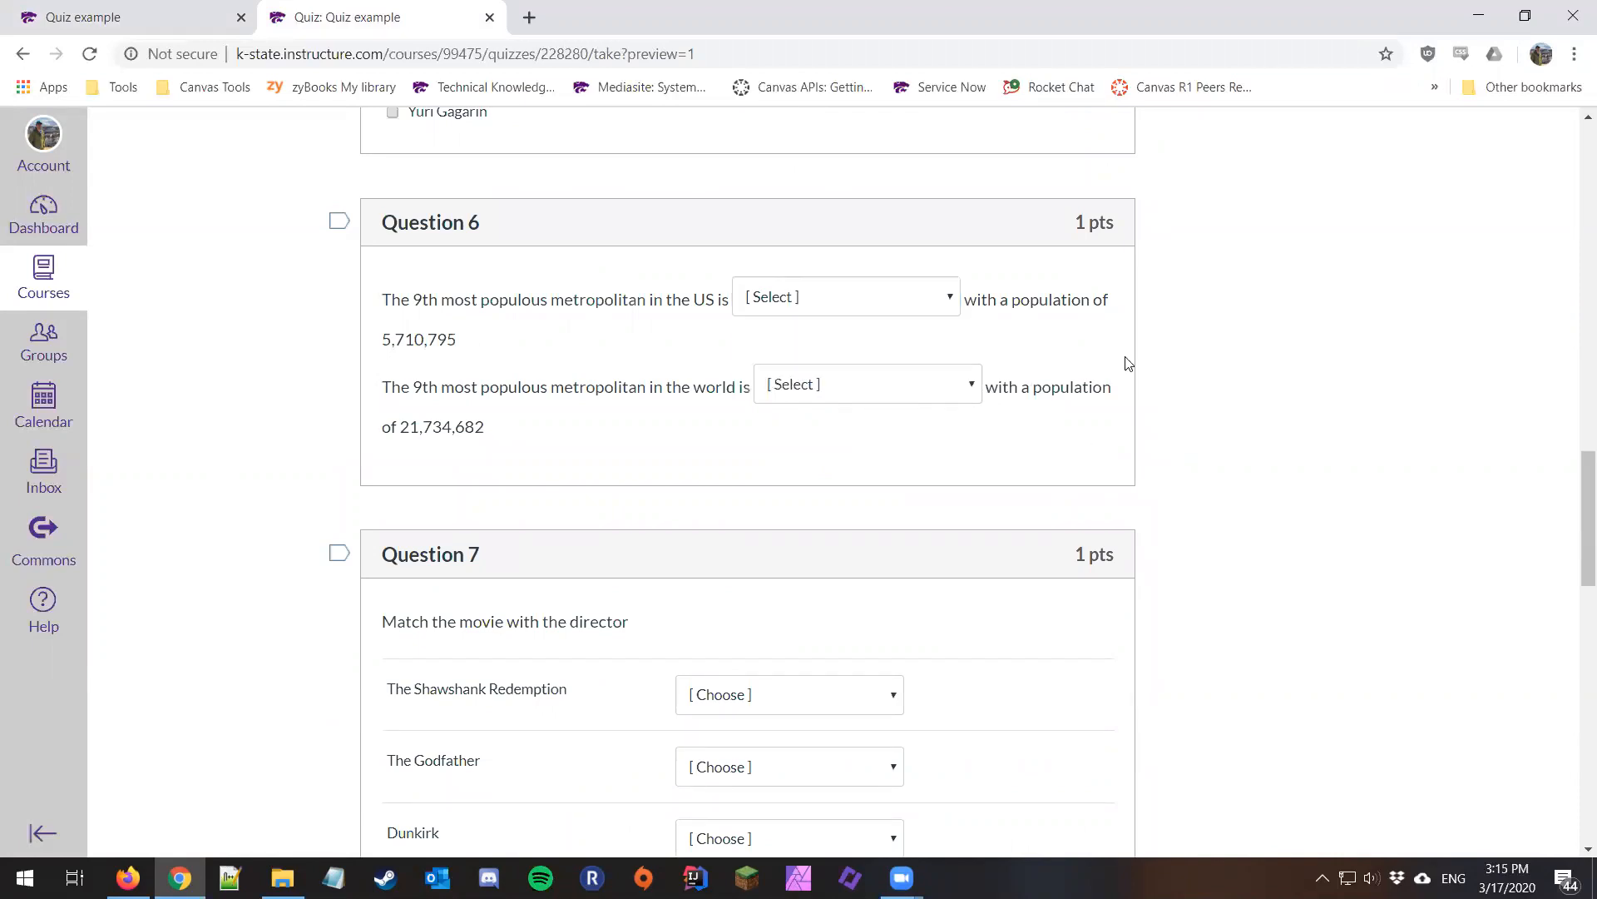
Return to the quiz editor and open the Matching question about movies and directors for editing.
{"action": "left_click", "coordinate": [178, 16]}
{"action": "scroll", "coordinate": [915, 328], "scroll_direction": "down", "scroll_amount": 5}
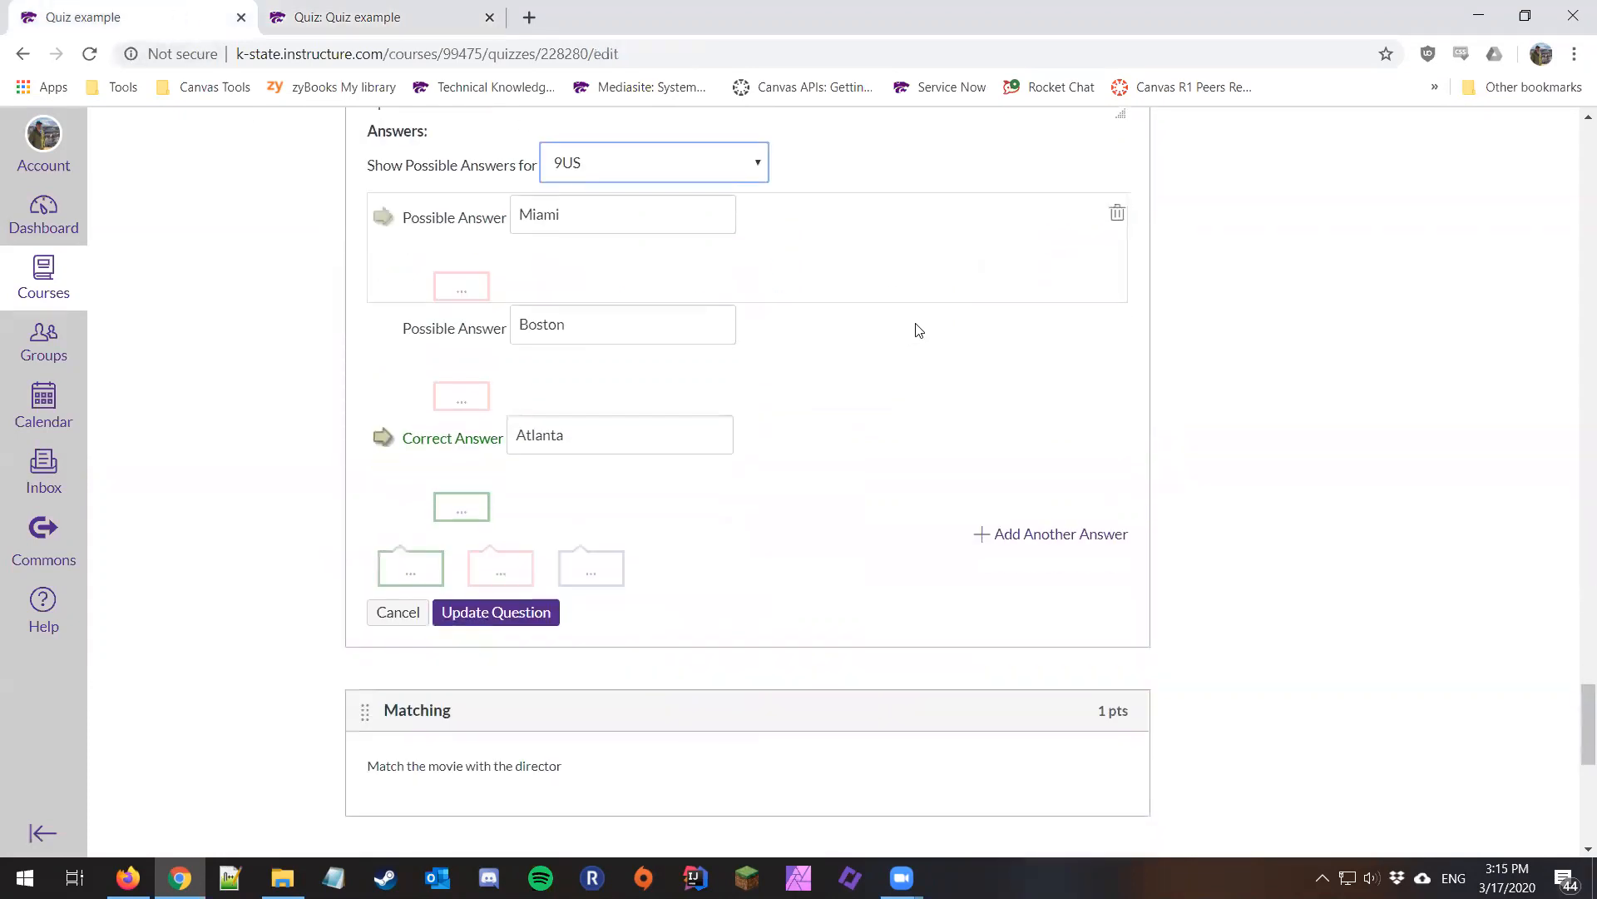
{"action": "scroll", "coordinate": [915, 329], "scroll_direction": "down", "scroll_amount": 1}
{"action": "mouse_move", "coordinate": [1037, 328]}
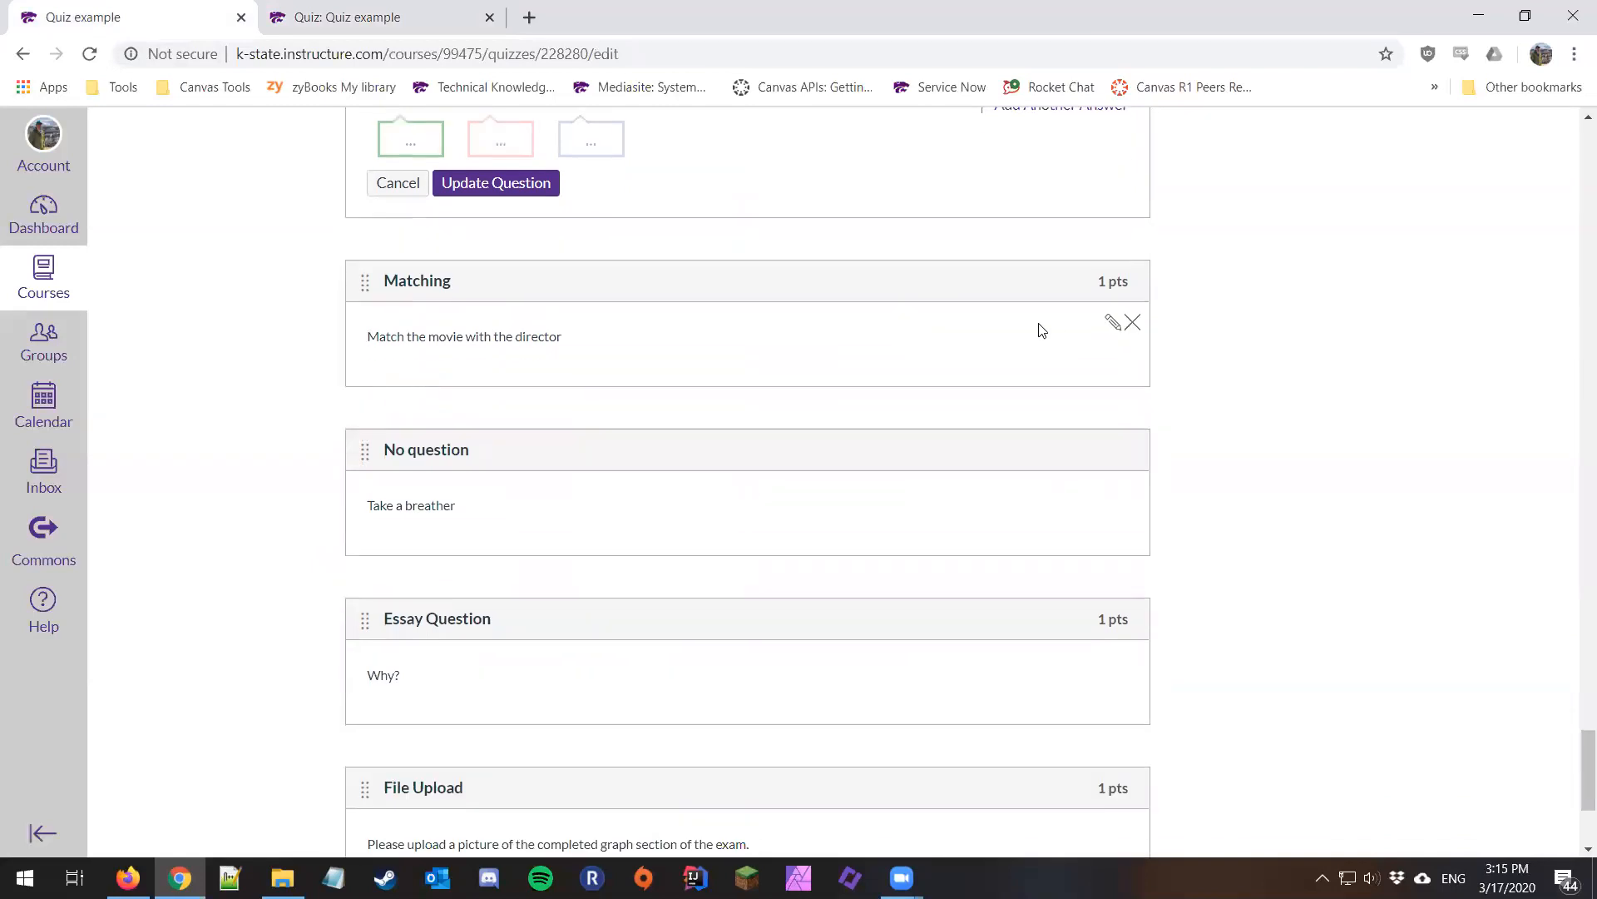
{"action": "left_click", "coordinate": [1112, 323]}
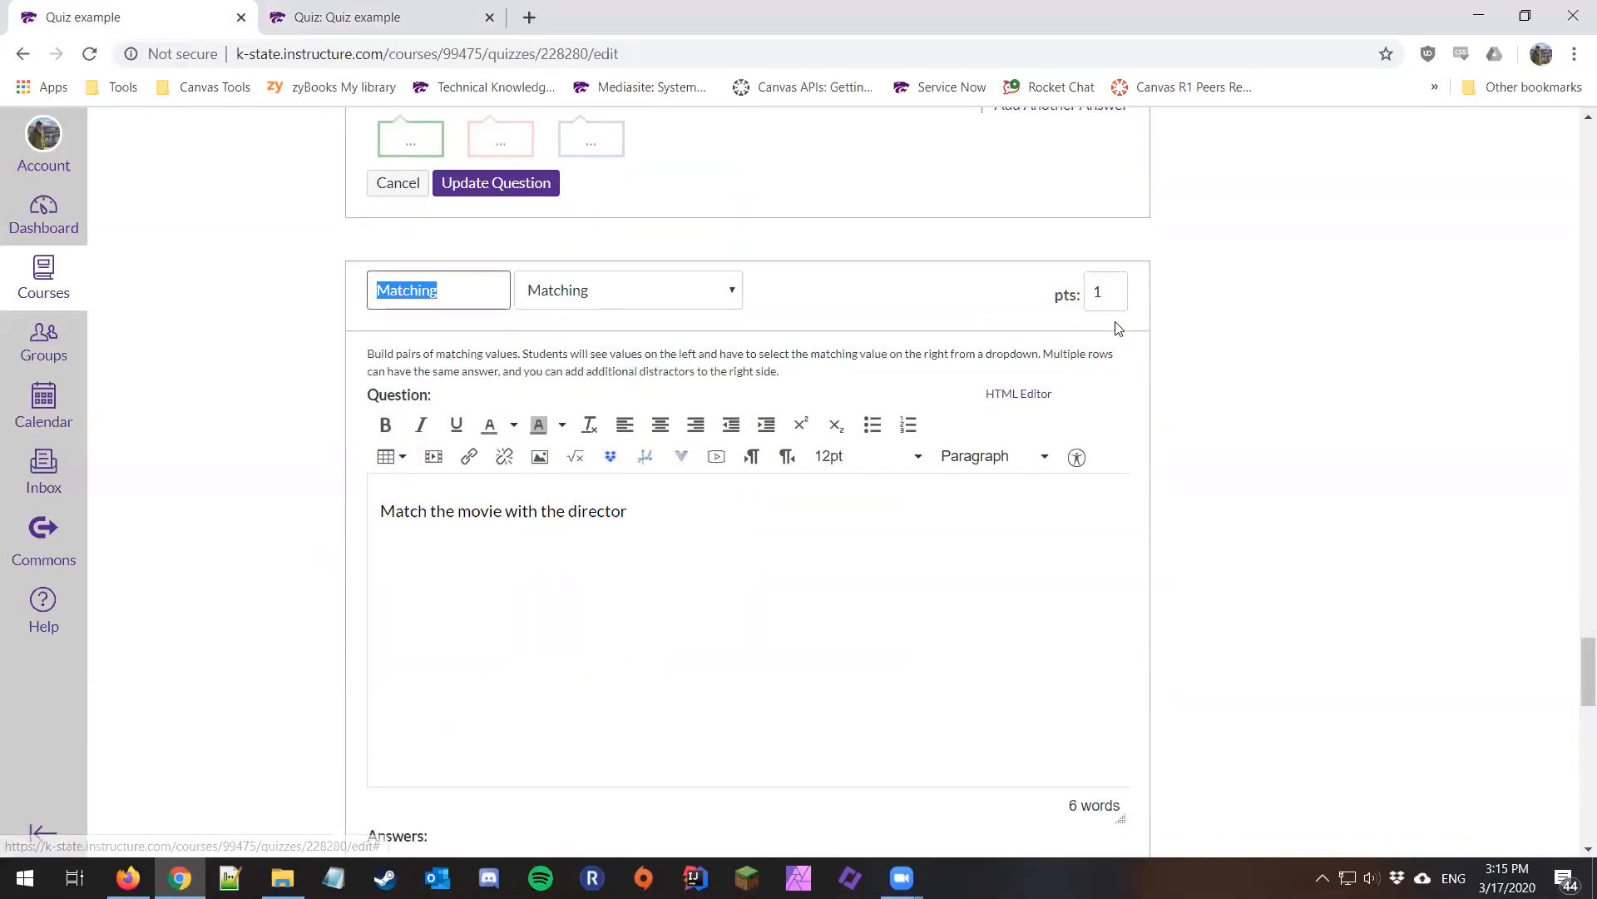
Examine the movie and director answer pairs and the additional distractors of the Matching question.
{"action": "scroll", "coordinate": [1117, 324], "scroll_direction": "down", "scroll_amount": 4}
{"action": "scroll", "coordinate": [1117, 321], "scroll_direction": "down", "scroll_amount": 2}
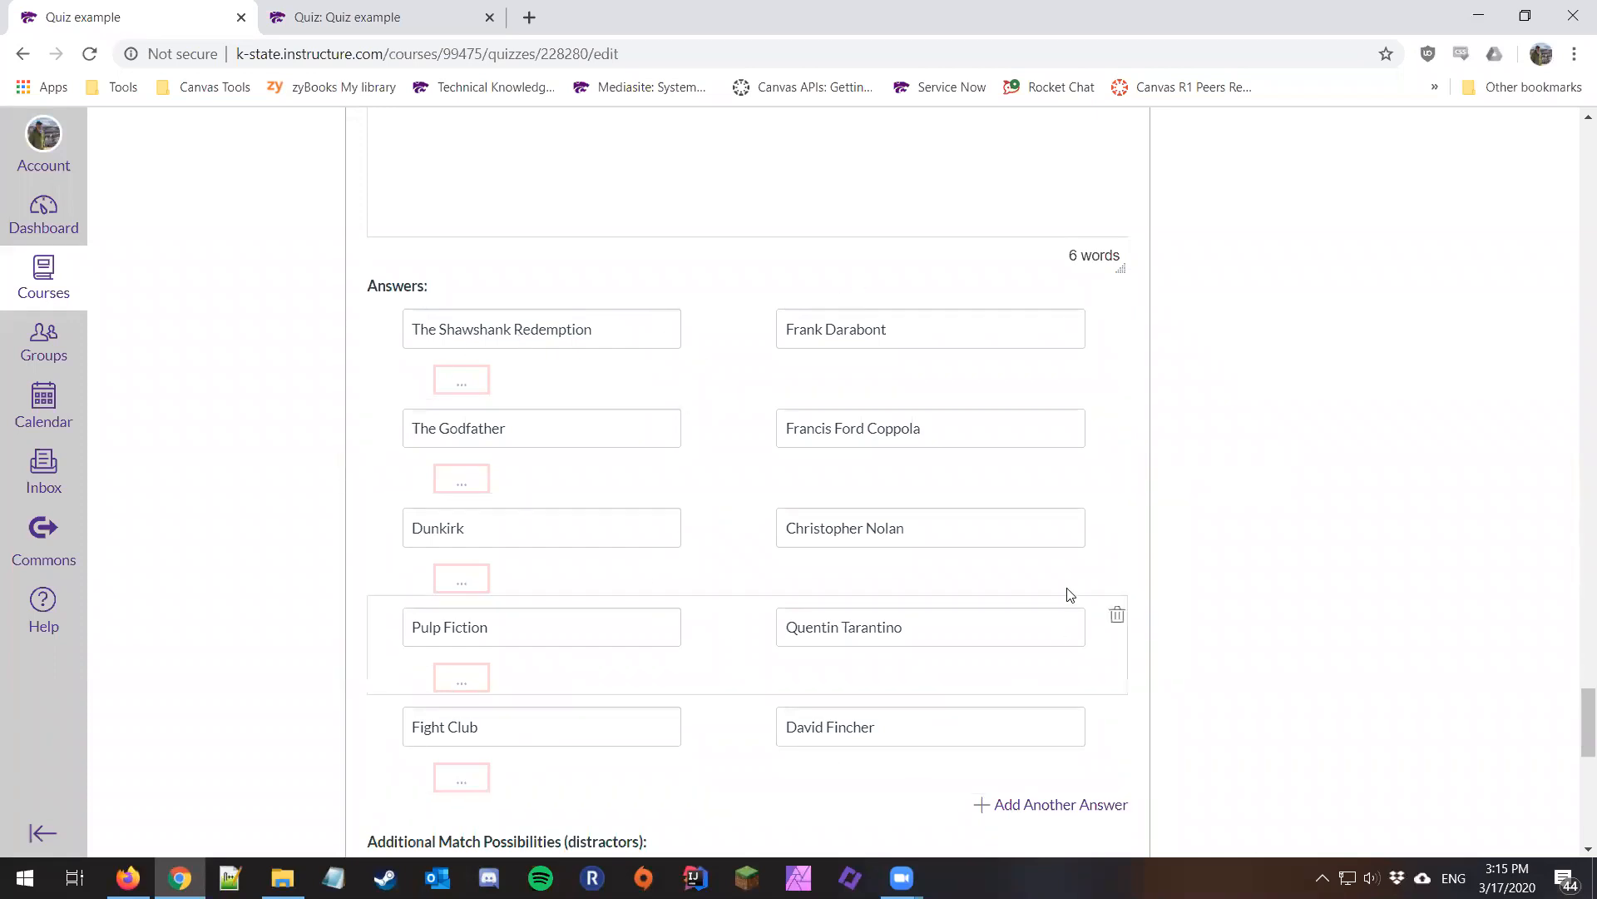
{"action": "scroll", "coordinate": [849, 728], "scroll_direction": "down", "scroll_amount": 3}
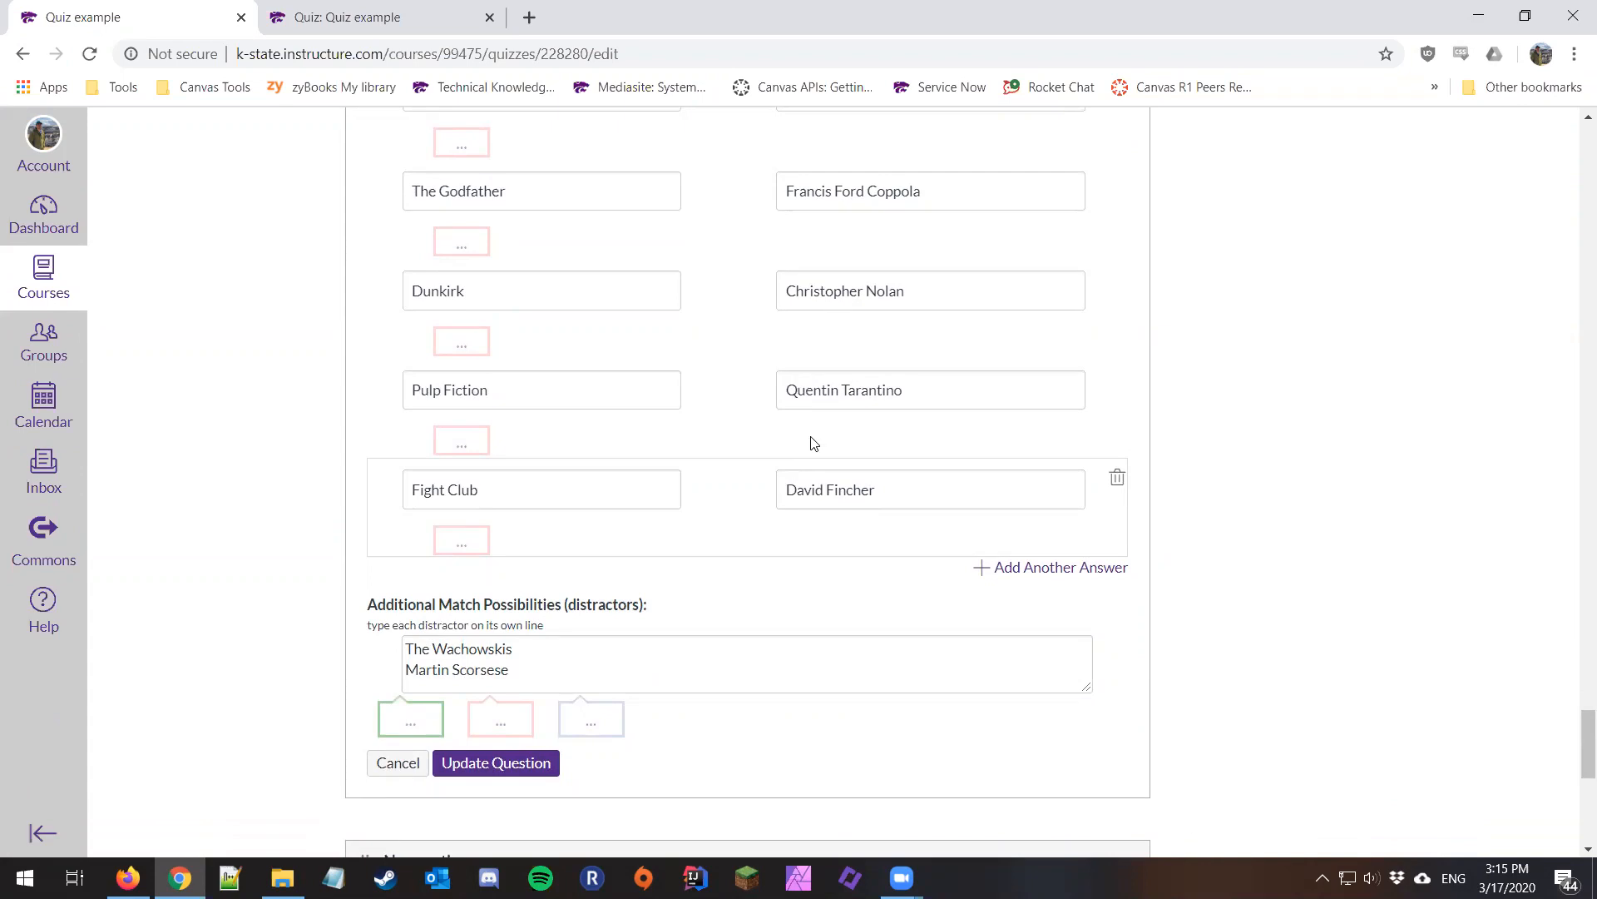
{"action": "scroll", "coordinate": [887, 369], "scroll_direction": "up", "scroll_amount": 3}
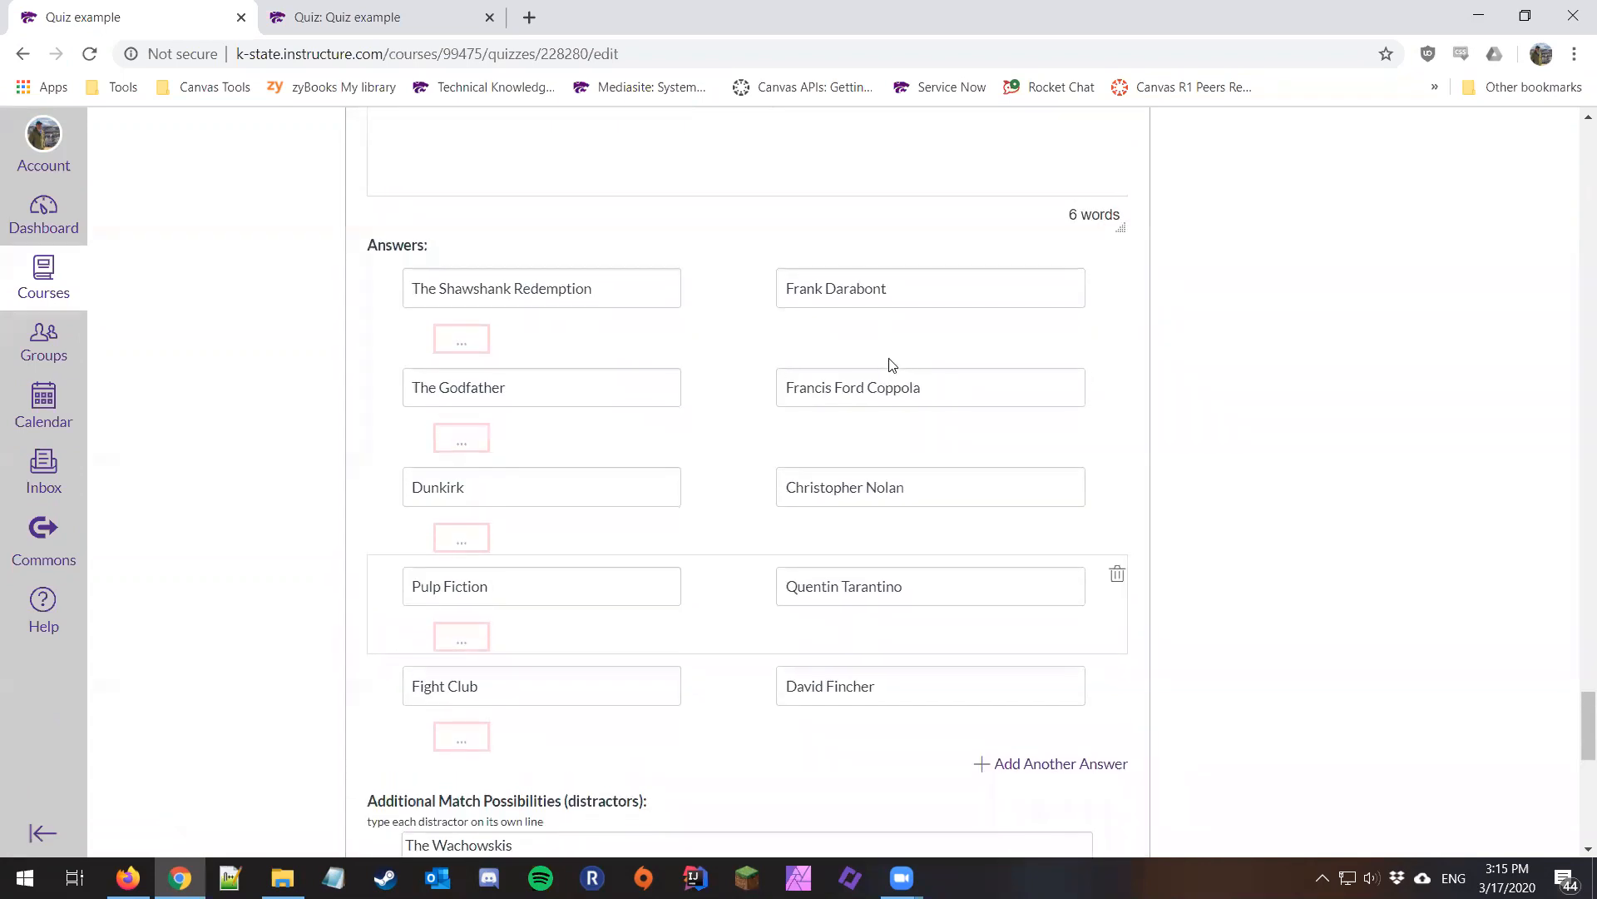
{"action": "scroll", "coordinate": [891, 362], "scroll_direction": "down", "scroll_amount": 1}
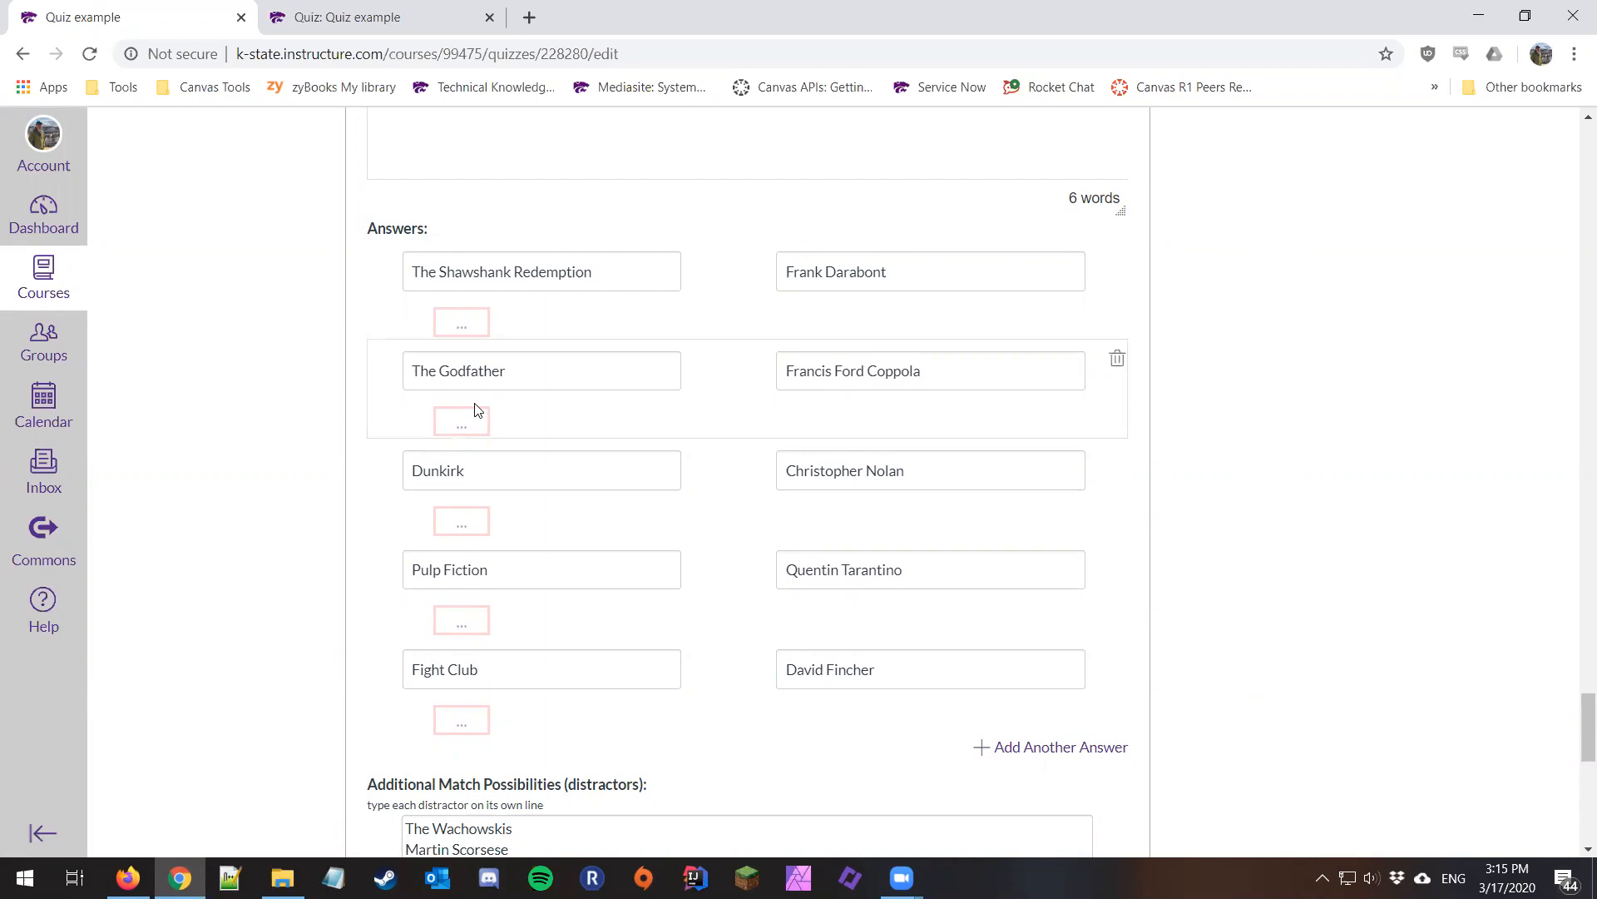
In the quiz preview's matching question, choose Martin Scorsese as the director for The Shawshank Redemption.
{"action": "key", "text": "ctrl+Tab"}
{"action": "scroll", "coordinate": [497, 521], "scroll_direction": "down", "scroll_amount": 4}
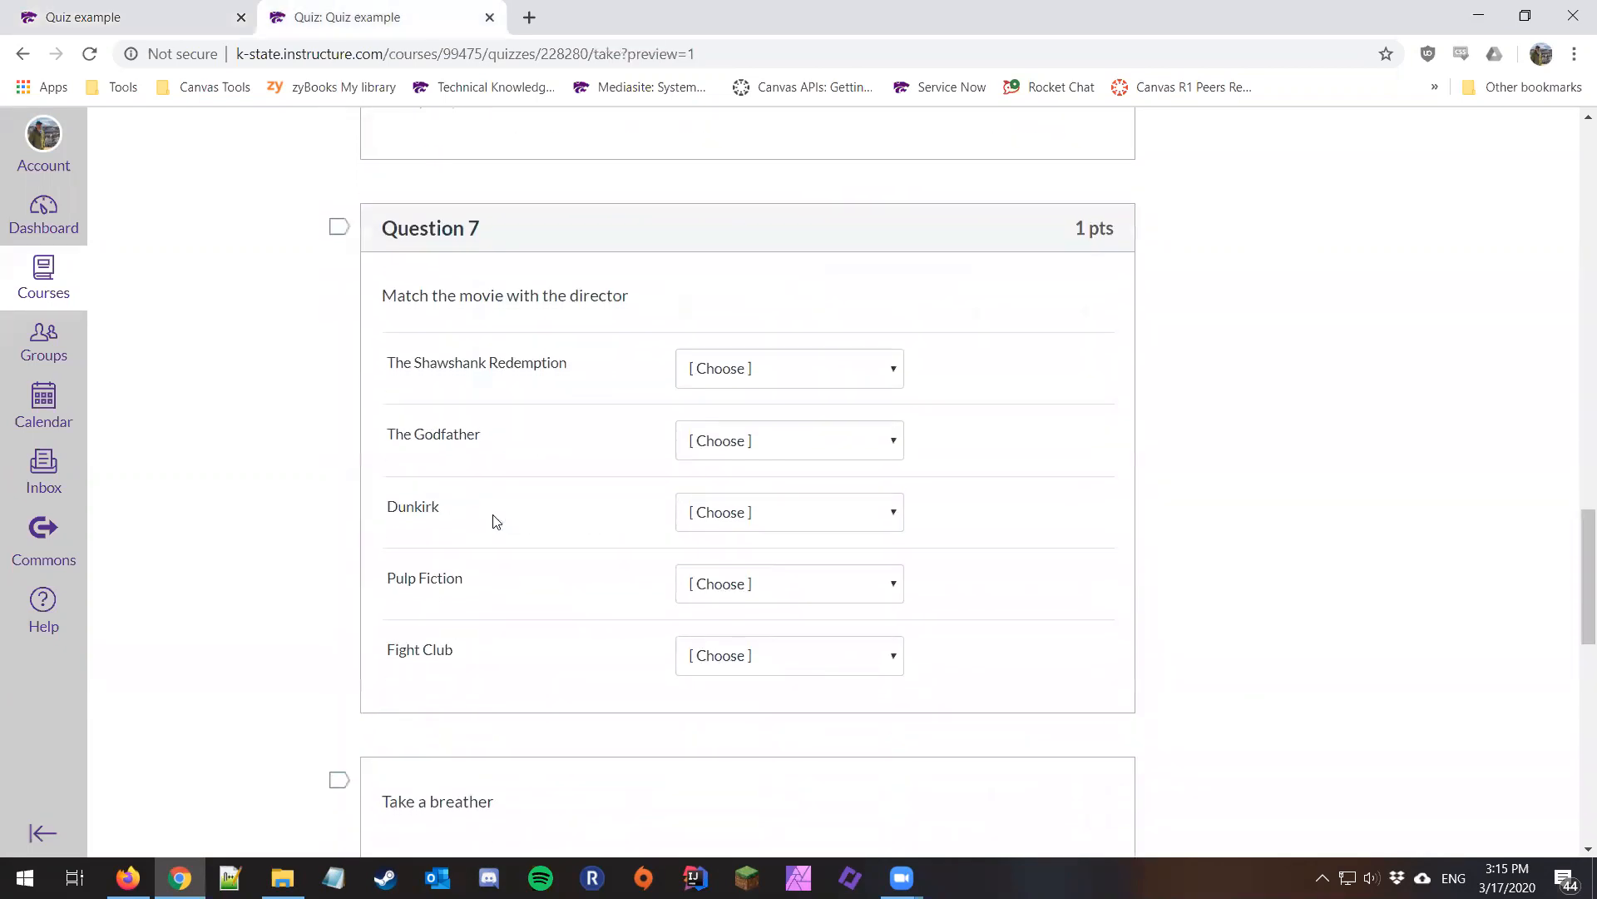
{"action": "left_click", "coordinate": [792, 371]}
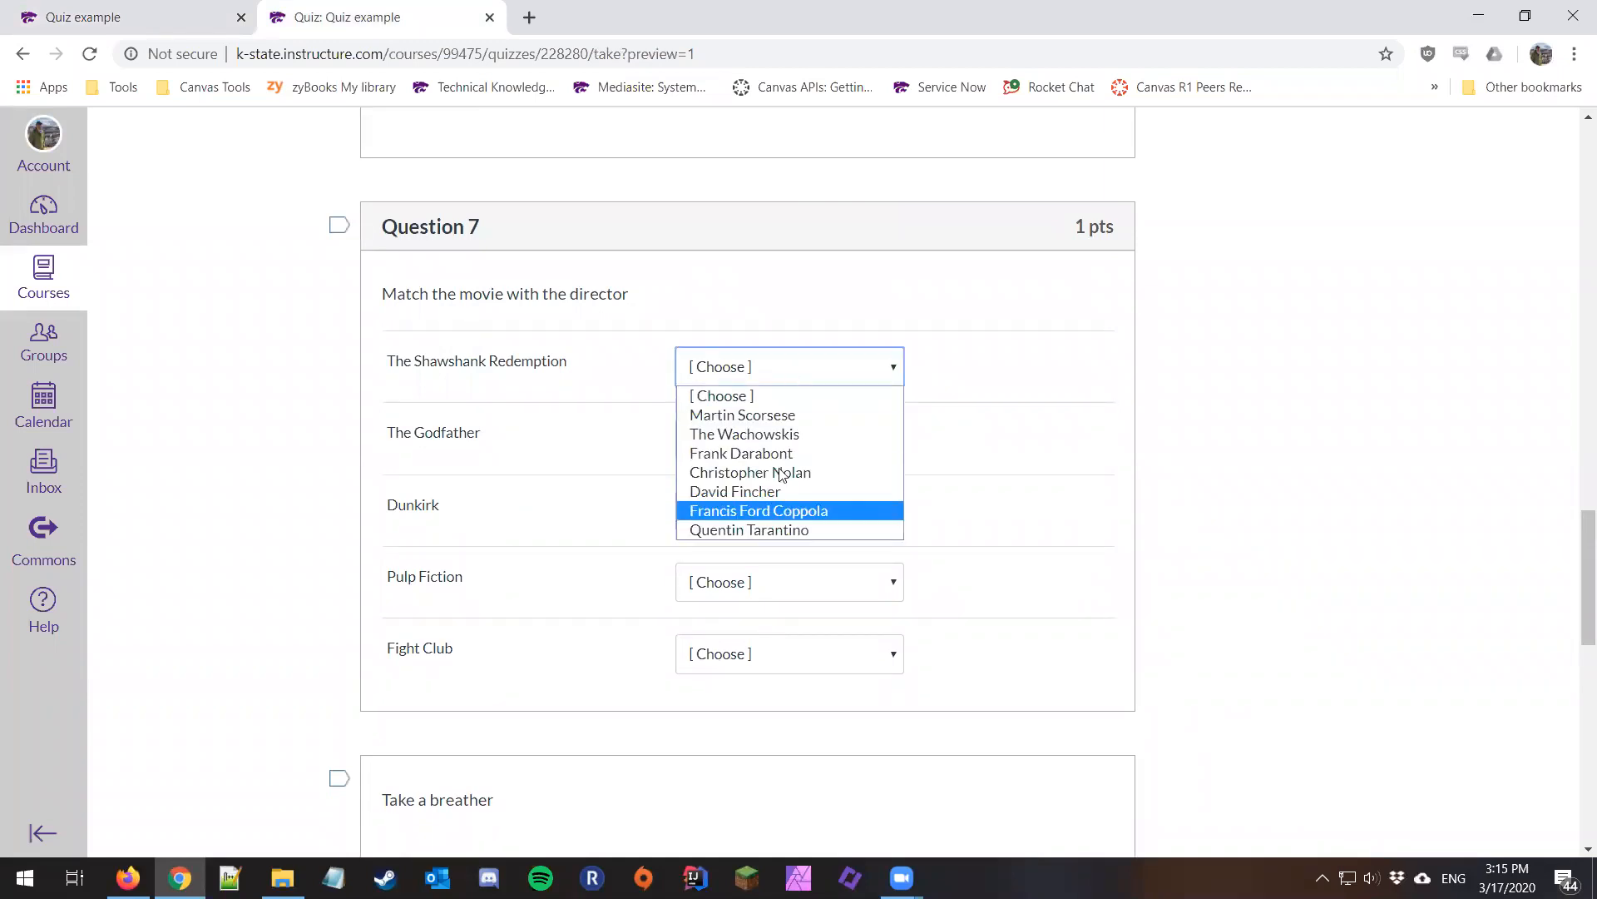
{"action": "left_click", "coordinate": [830, 416]}
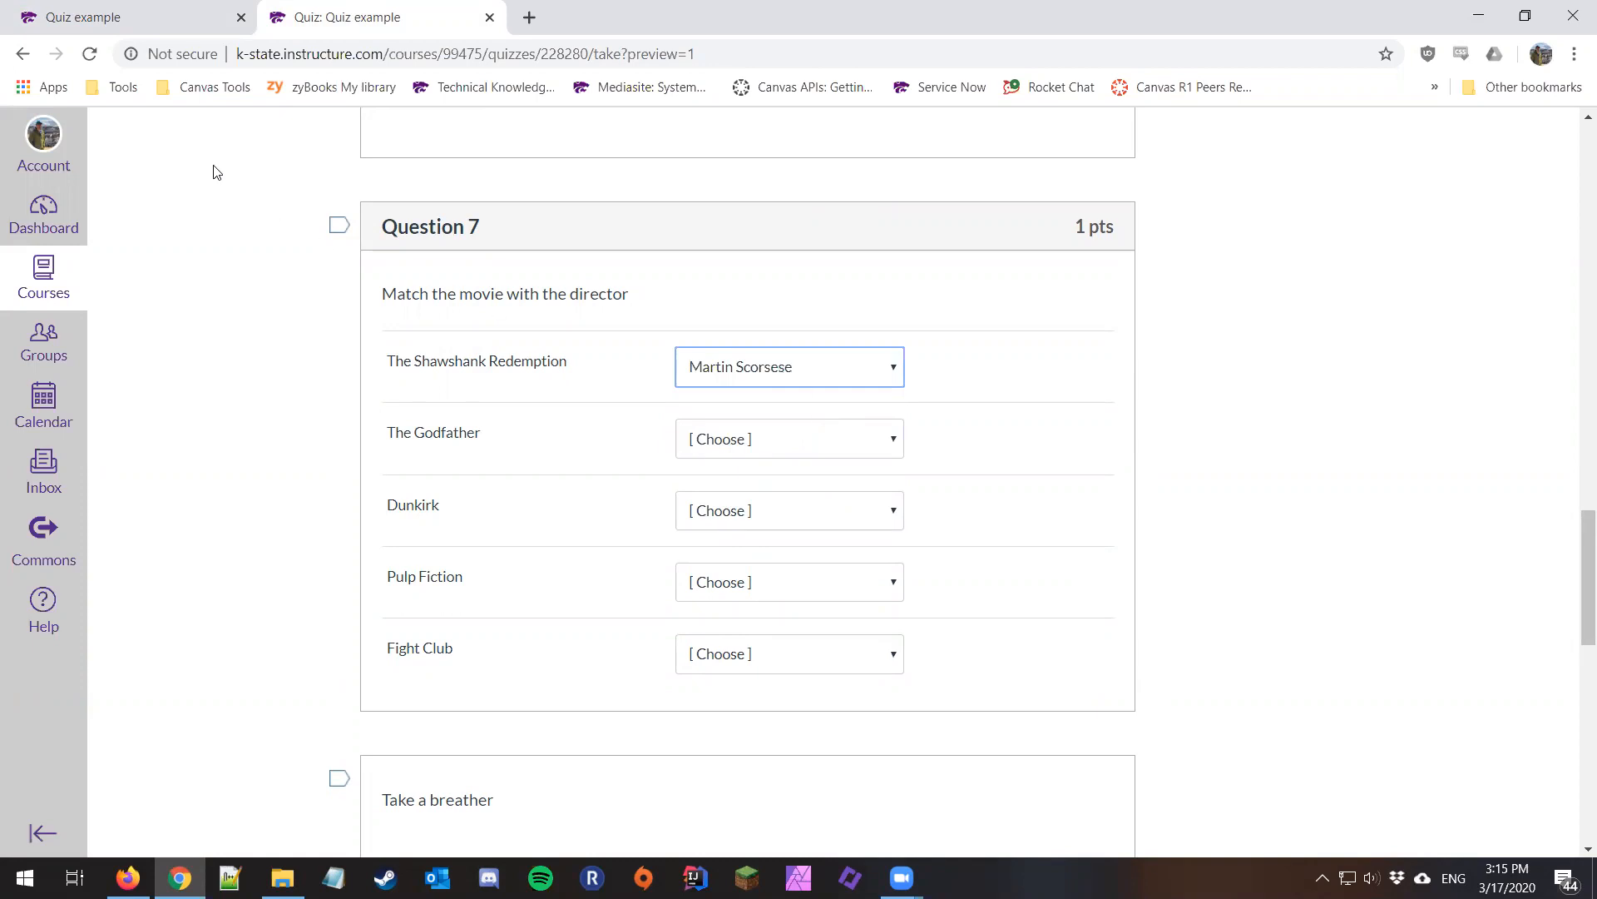
Return to the quiz editor and open the No question text item "Take a breather" for editing.
{"action": "left_click", "coordinate": [167, 28]}
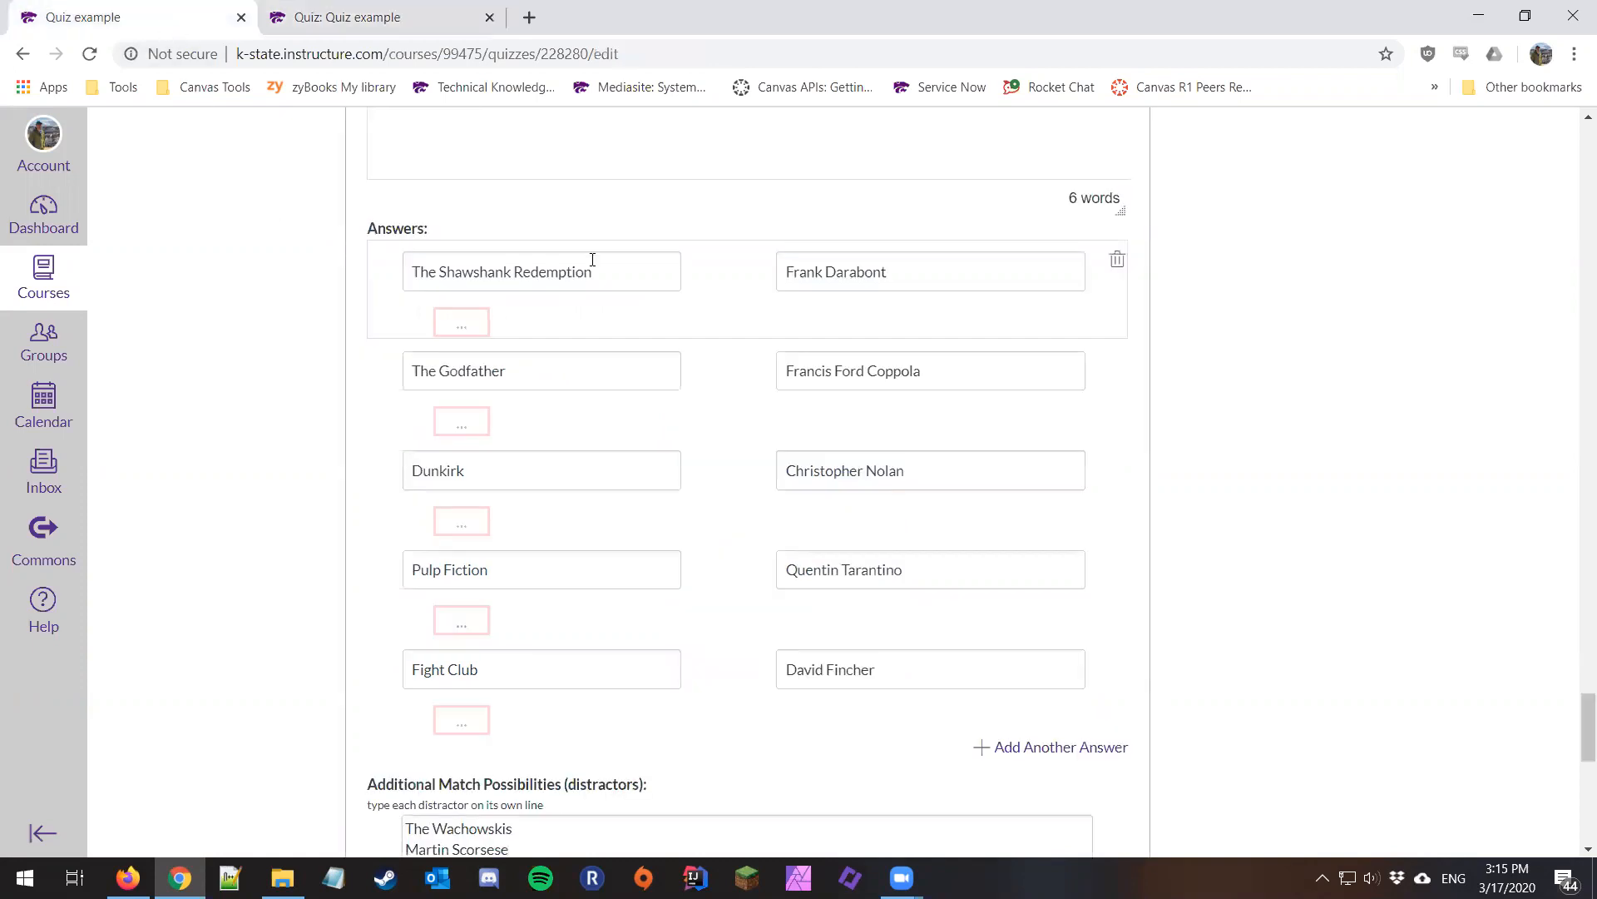
{"action": "scroll", "coordinate": [666, 408], "scroll_direction": "down", "scroll_amount": 8}
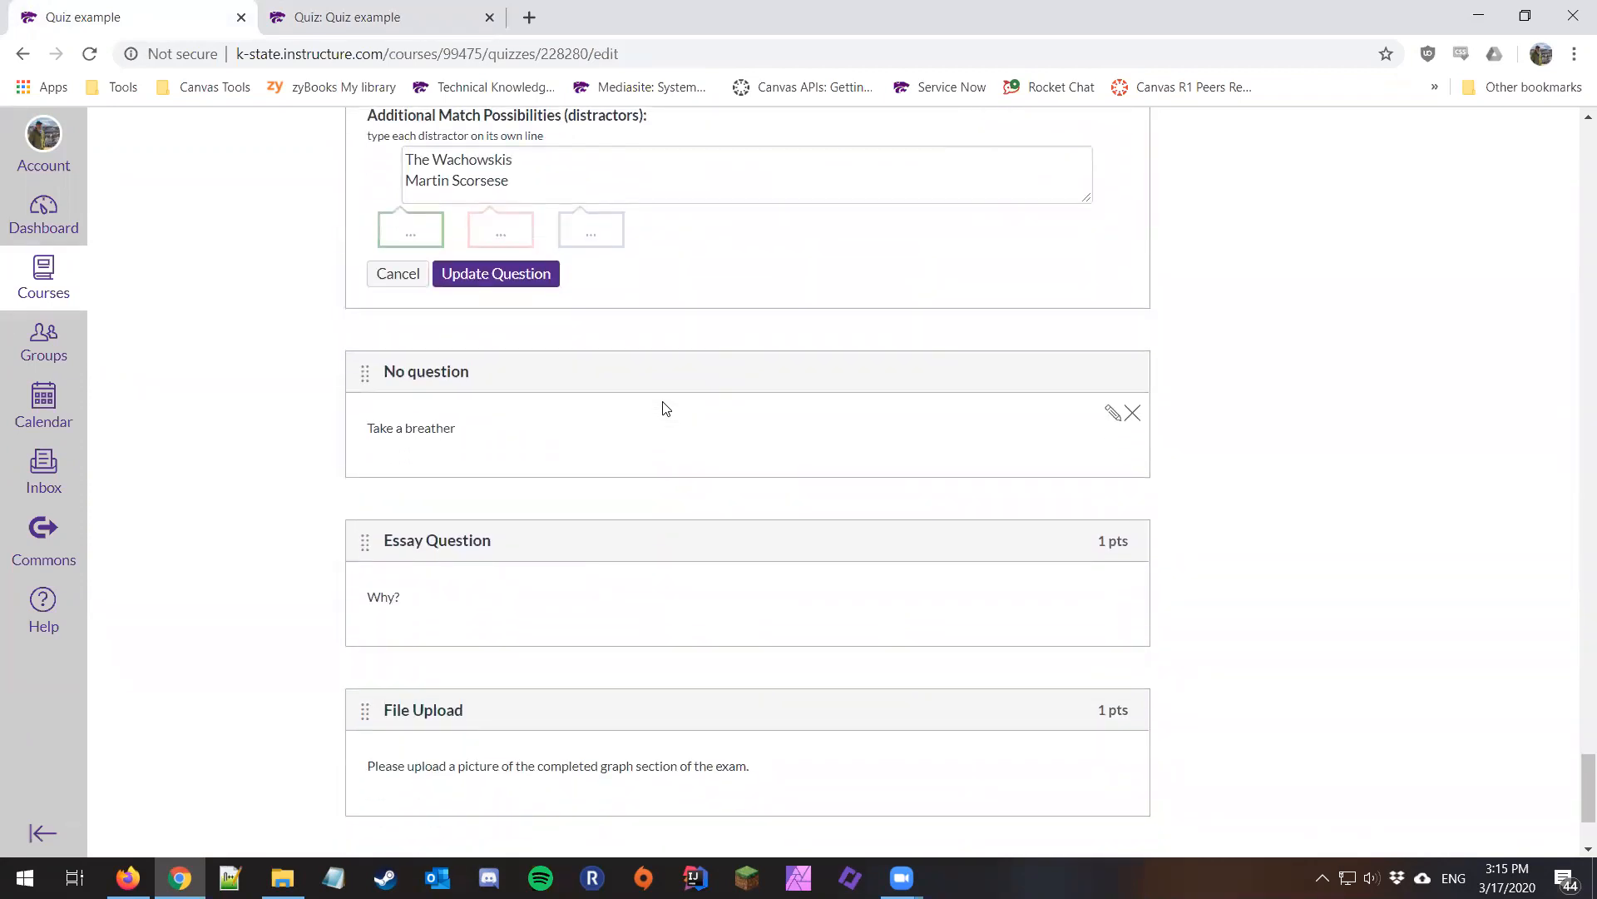
{"action": "scroll", "coordinate": [699, 395], "scroll_direction": "down", "scroll_amount": 1}
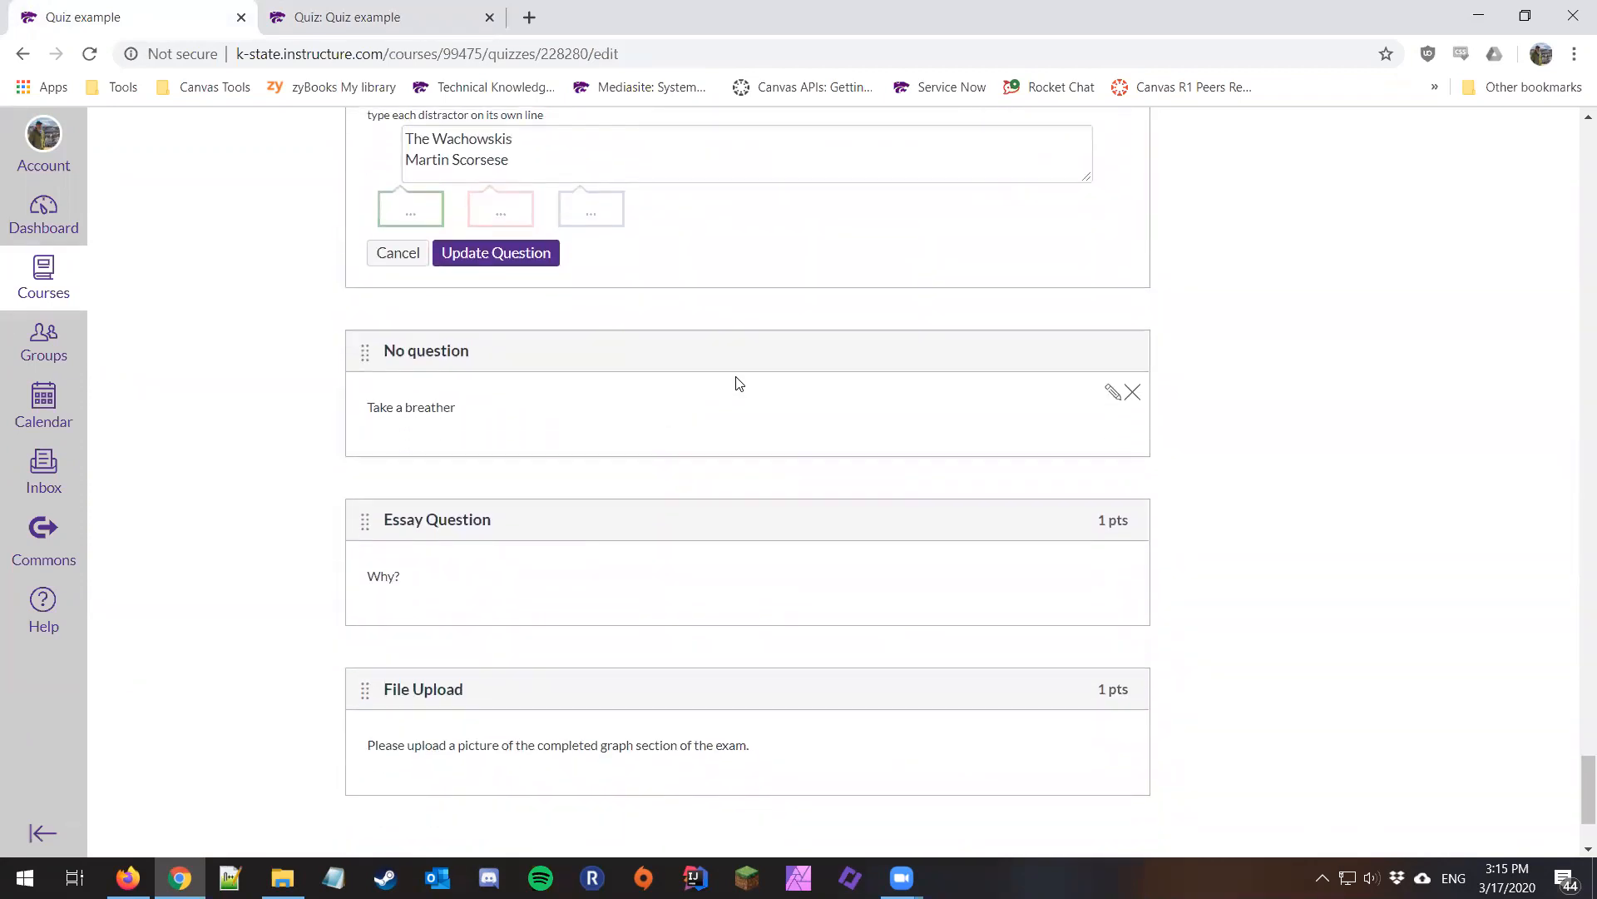
{"action": "left_click", "coordinate": [1110, 393]}
{"action": "scroll", "coordinate": [1113, 394], "scroll_direction": "down", "scroll_amount": 2}
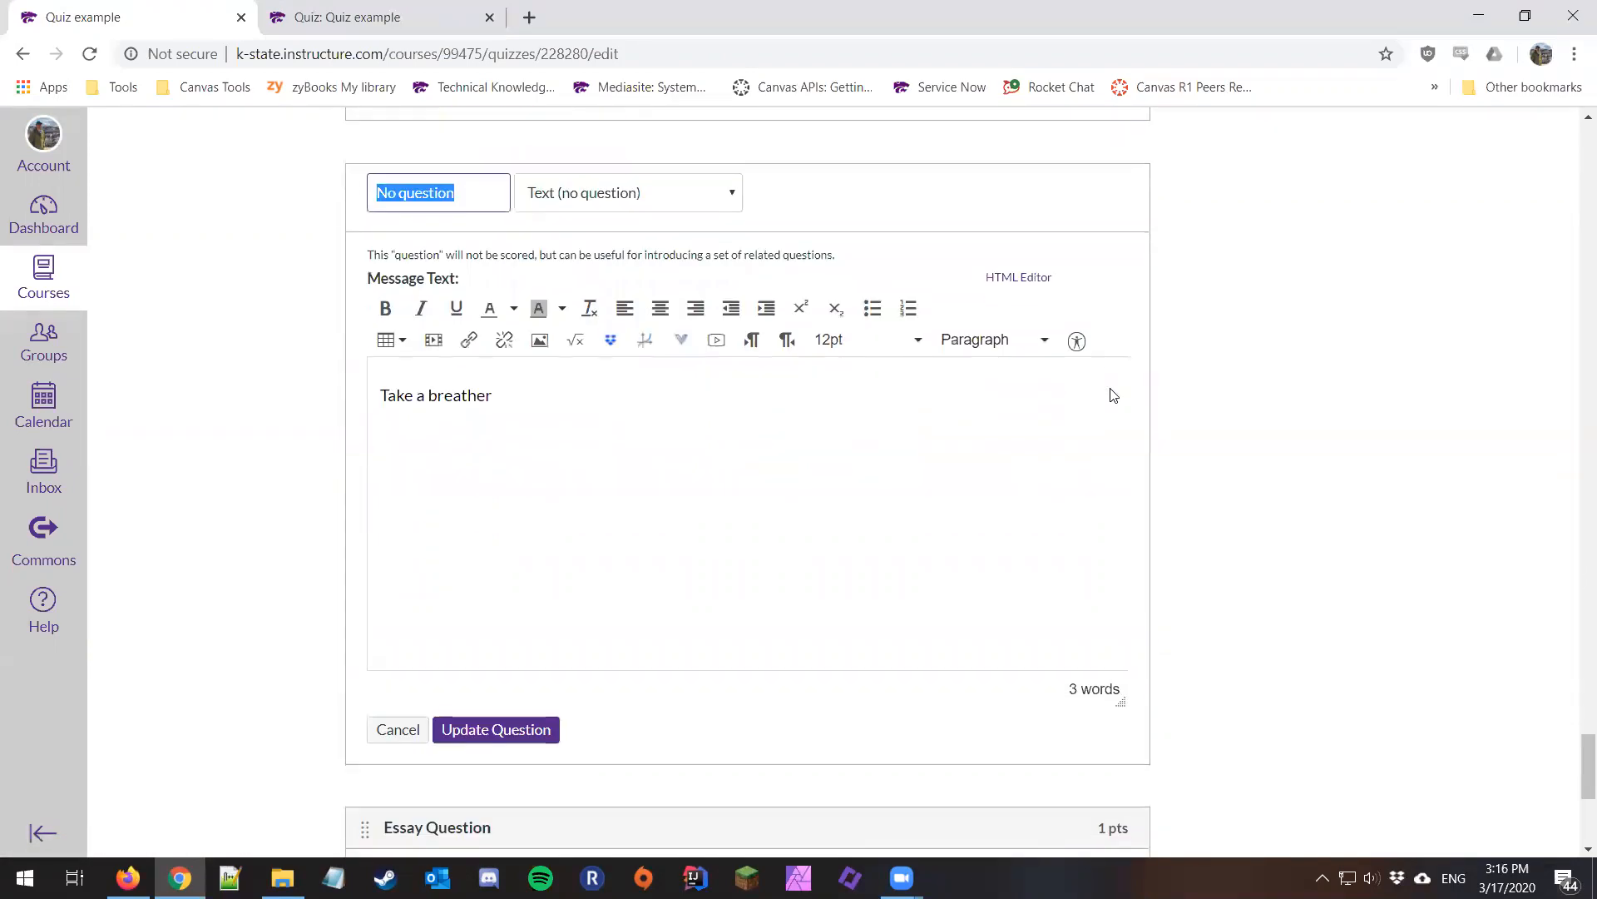
{"action": "left_click", "coordinate": [592, 409]}
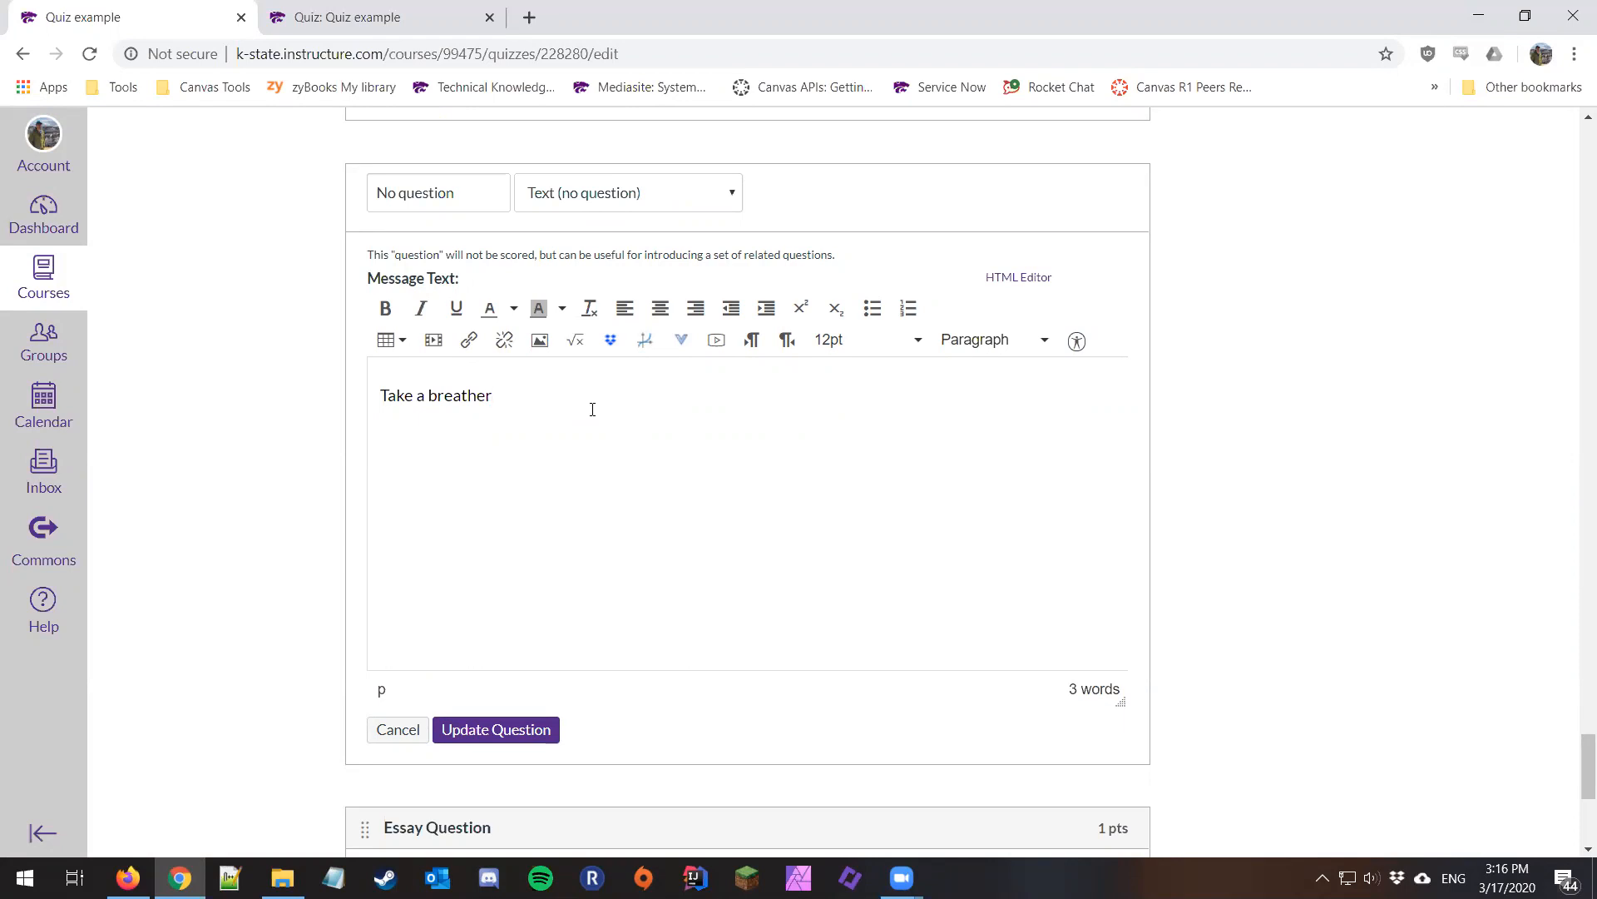
Check how the "Take a breather" text item appears to students in the quiz preview.
{"action": "left_click", "coordinate": [398, 13]}
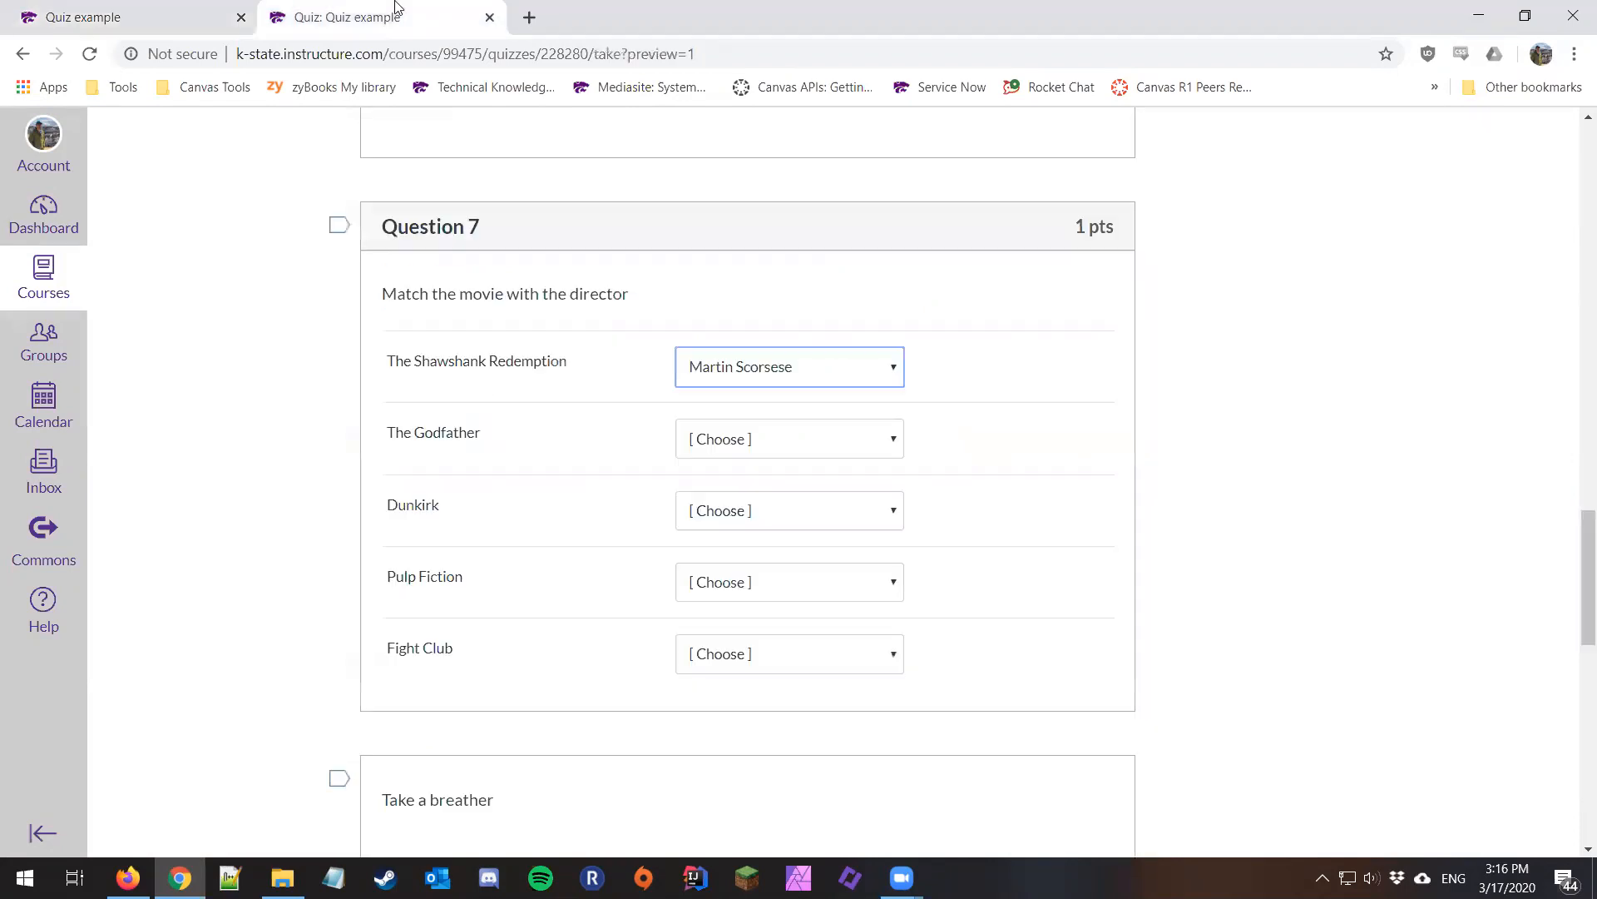
{"action": "scroll", "coordinate": [372, 497], "scroll_direction": "down", "scroll_amount": 4}
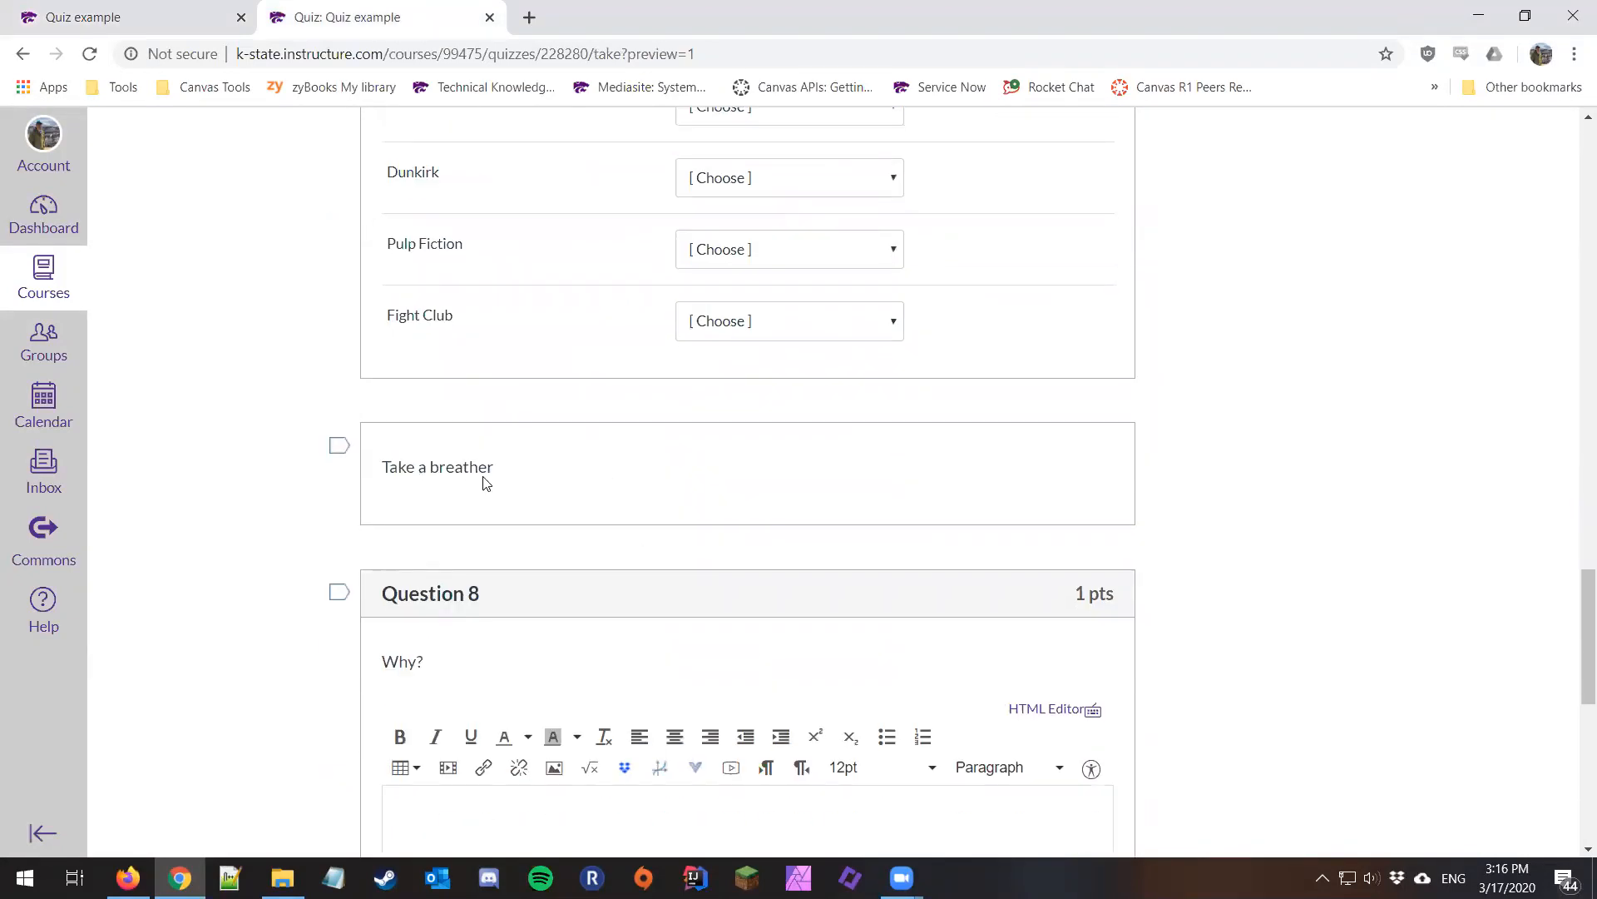
{"action": "scroll", "coordinate": [487, 483], "scroll_direction": "down", "scroll_amount": 4}
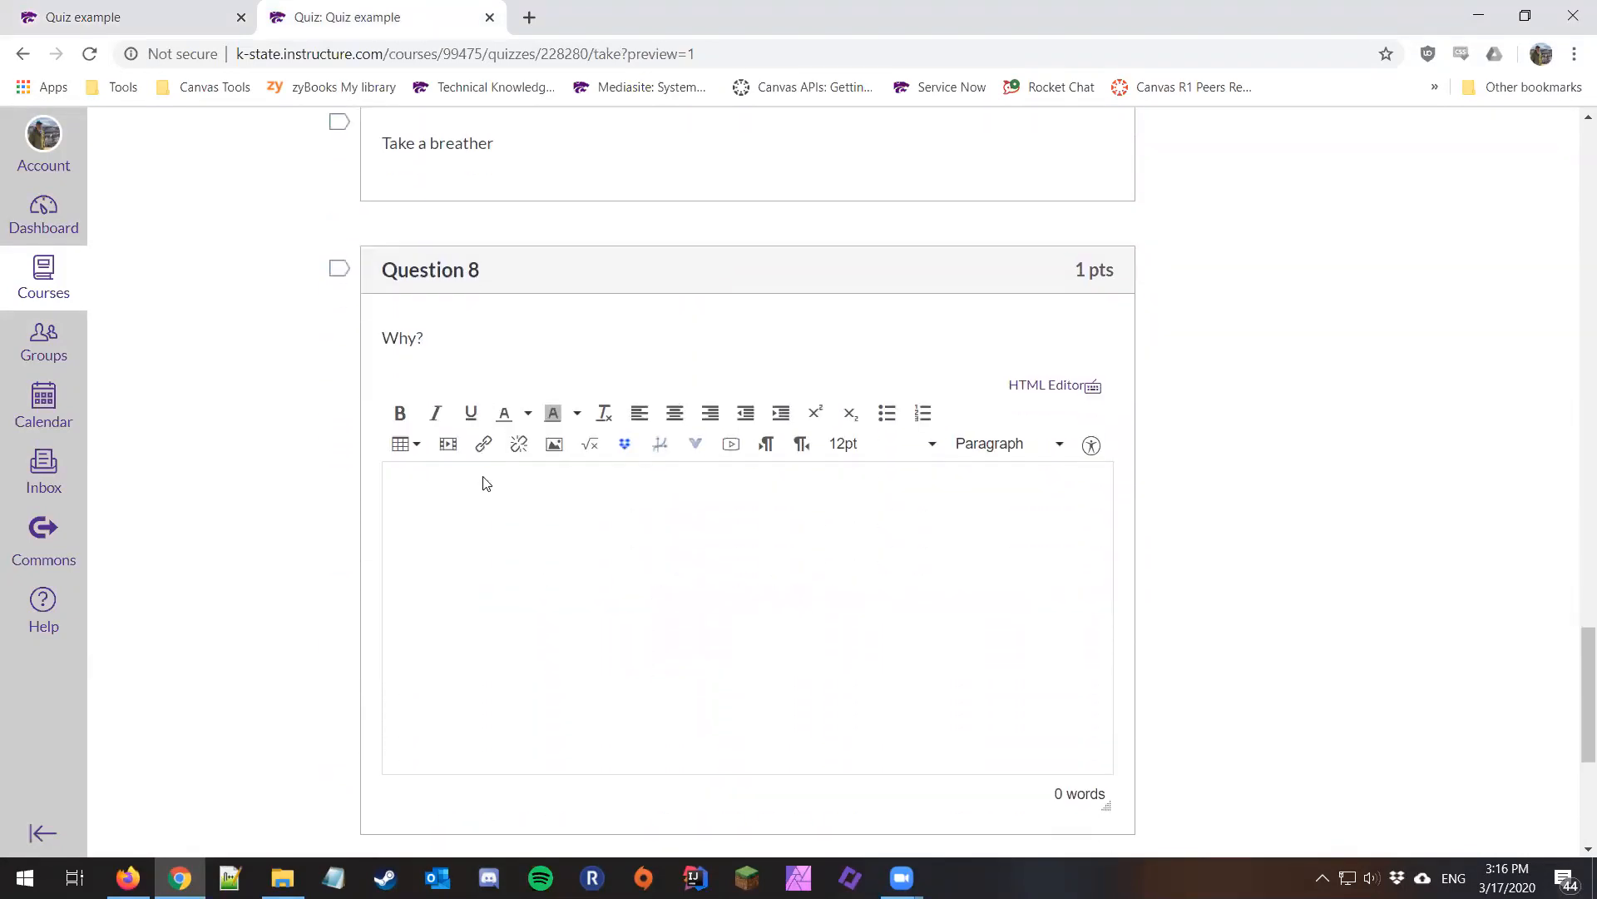
Open the Essay Question "Why?" for editing in the quiz editor and check its answer field in the preview.
{"action": "left_click", "coordinate": [87, 15]}
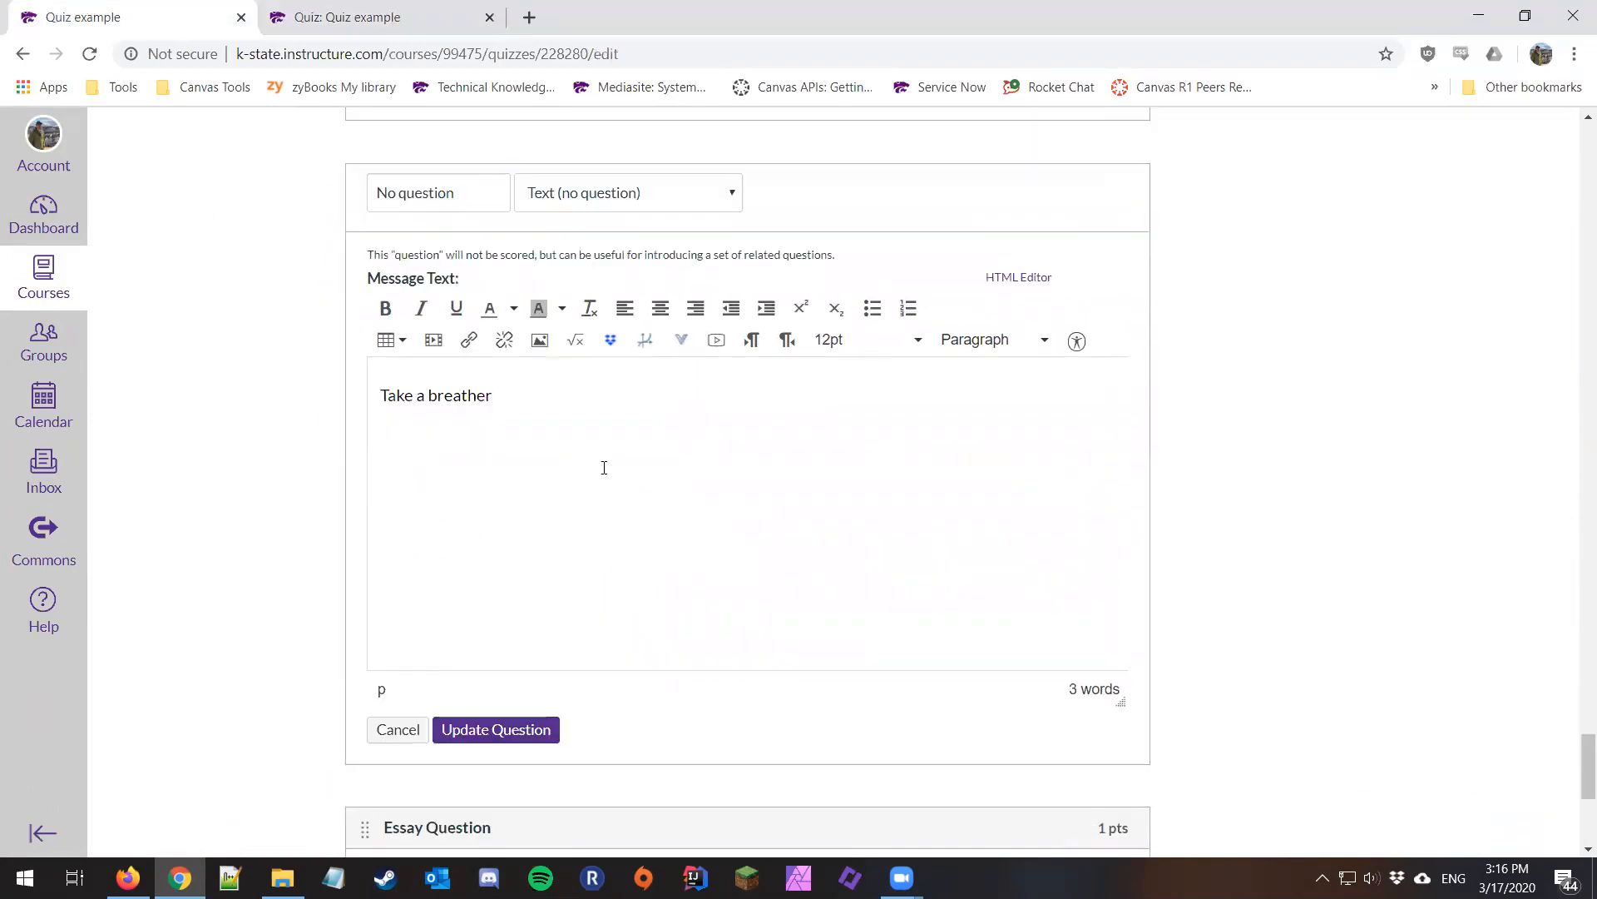
{"action": "scroll", "coordinate": [574, 608], "scroll_direction": "down", "scroll_amount": 5}
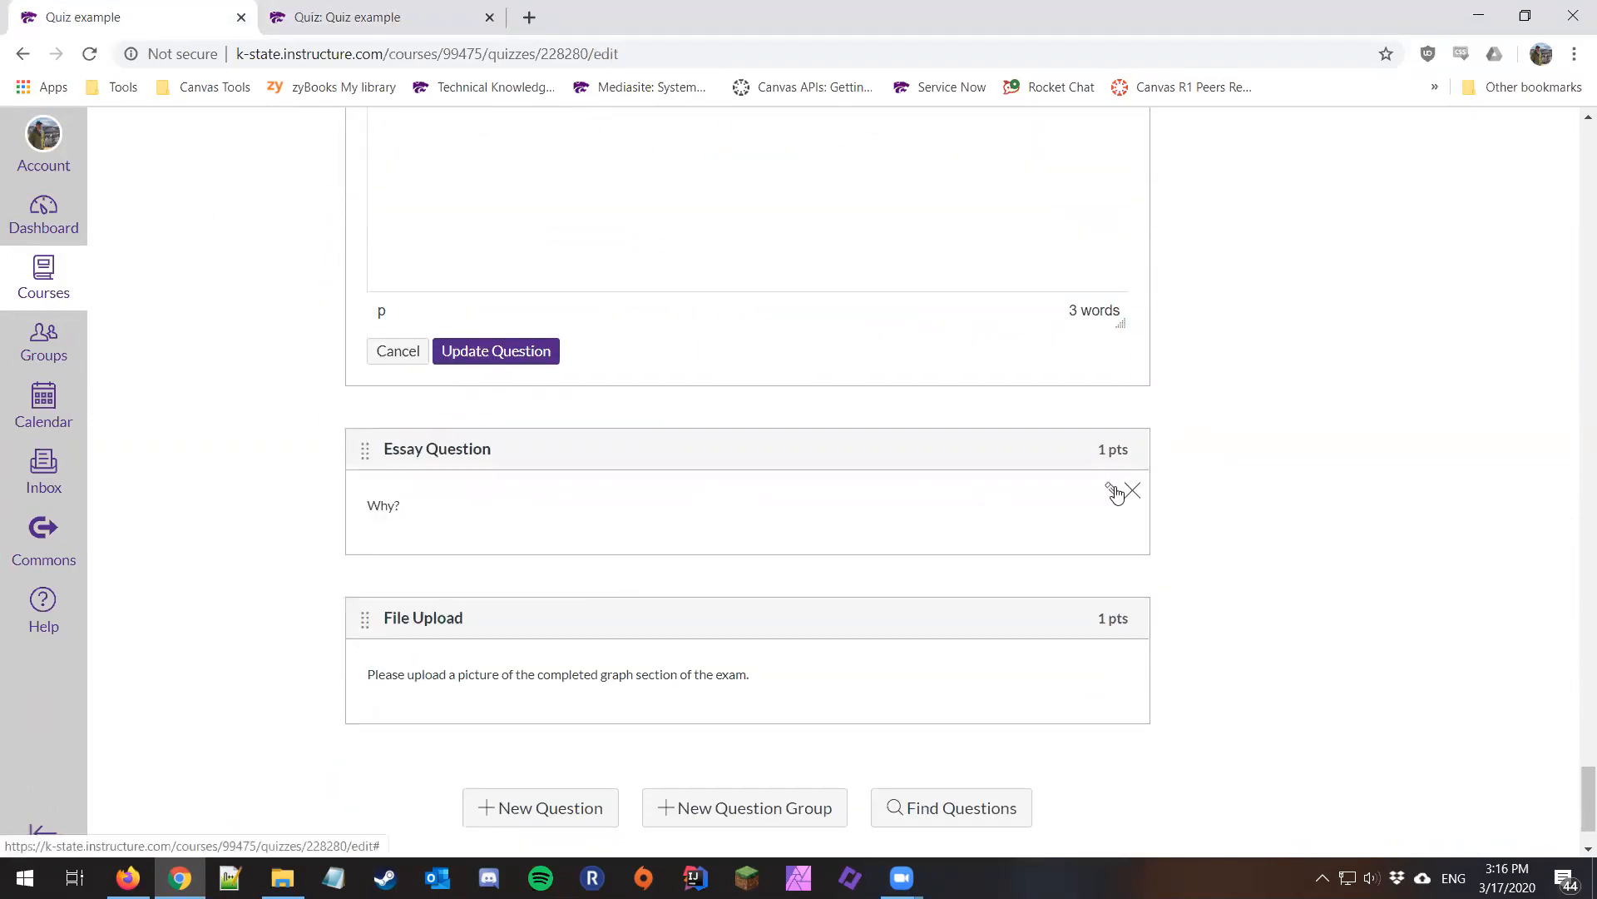
{"action": "left_click", "coordinate": [1114, 491]}
{"action": "scroll", "coordinate": [1112, 489], "scroll_direction": "down", "scroll_amount": 5}
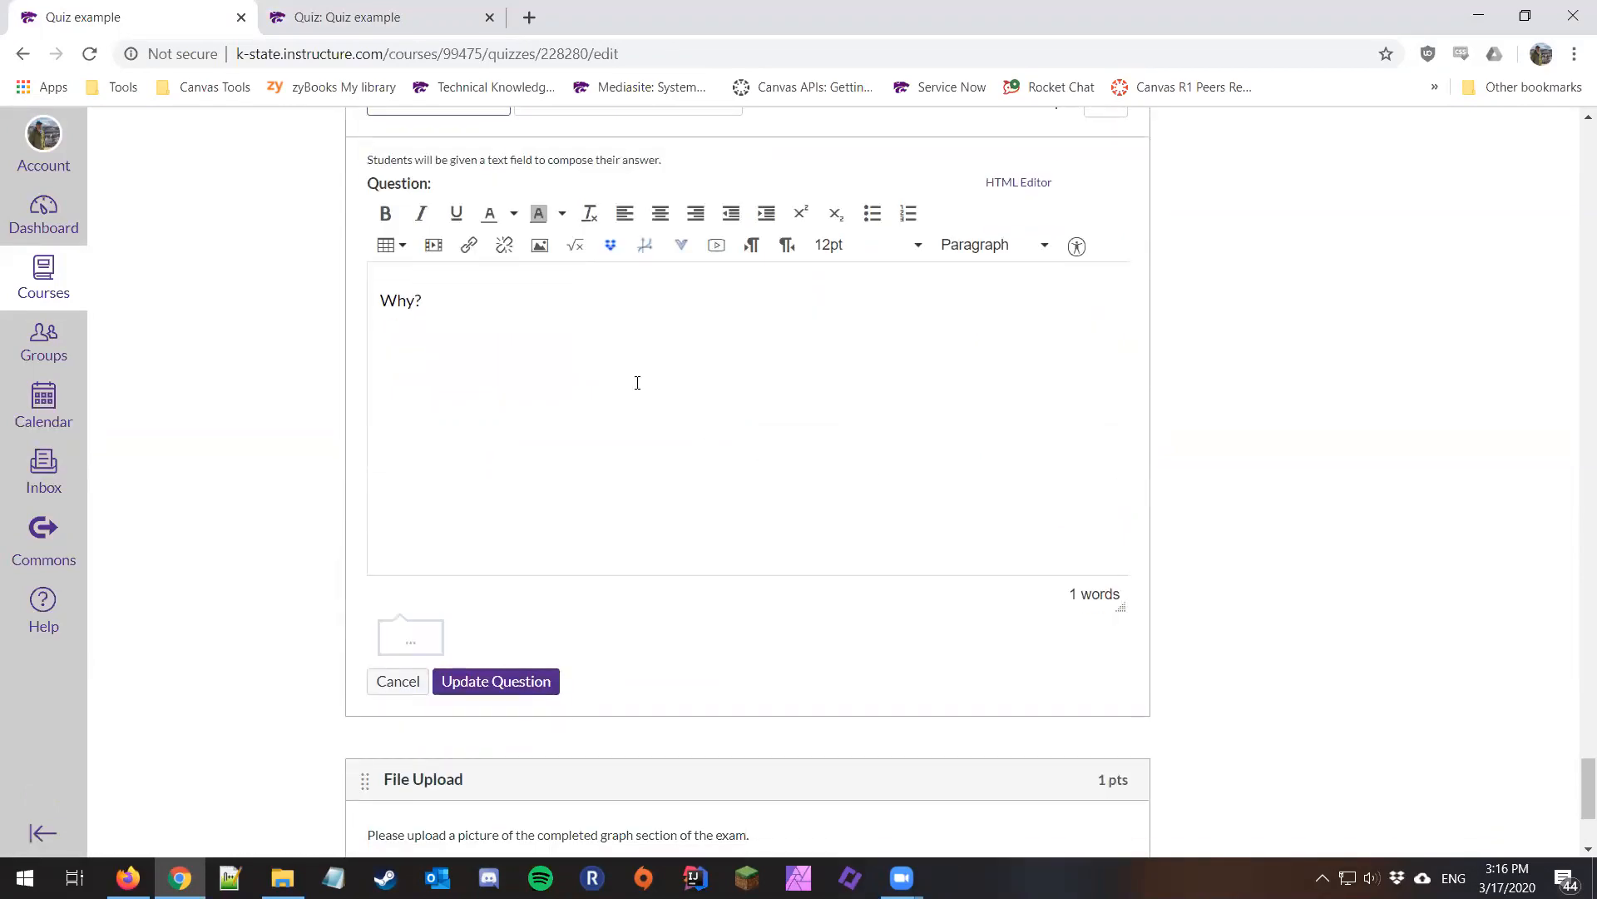
{"action": "left_click", "coordinate": [420, 18]}
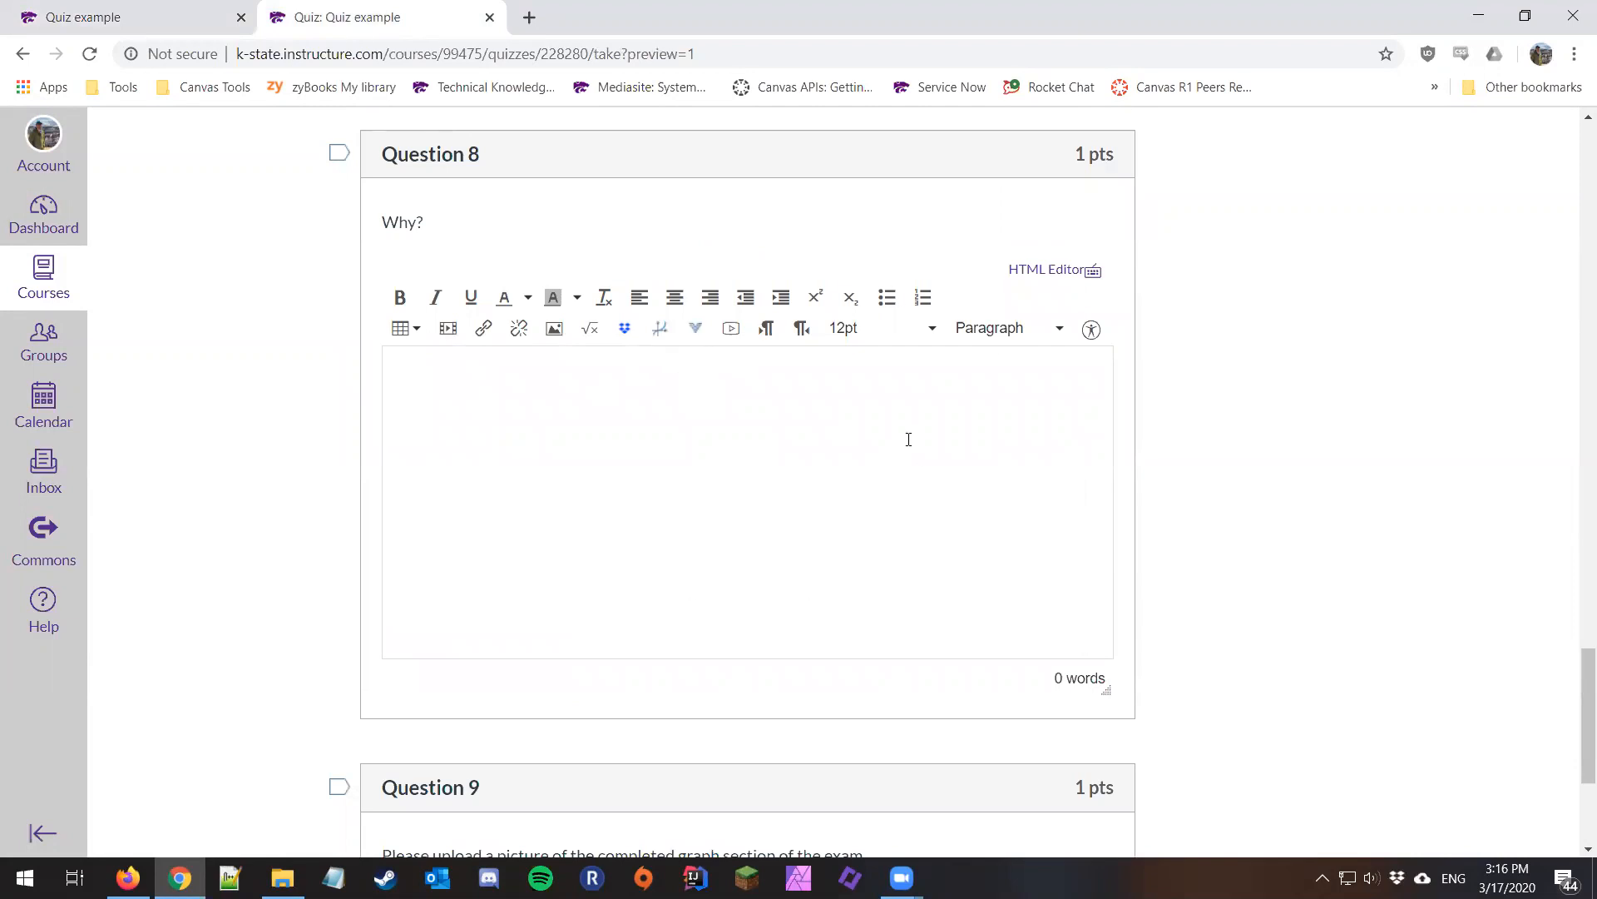
Return to the quiz editor and open the File Upload question about the graph section of the exam for editing.
{"action": "left_click", "coordinate": [167, 17]}
{"action": "scroll", "coordinate": [337, 326], "scroll_direction": "up", "scroll_amount": 20}
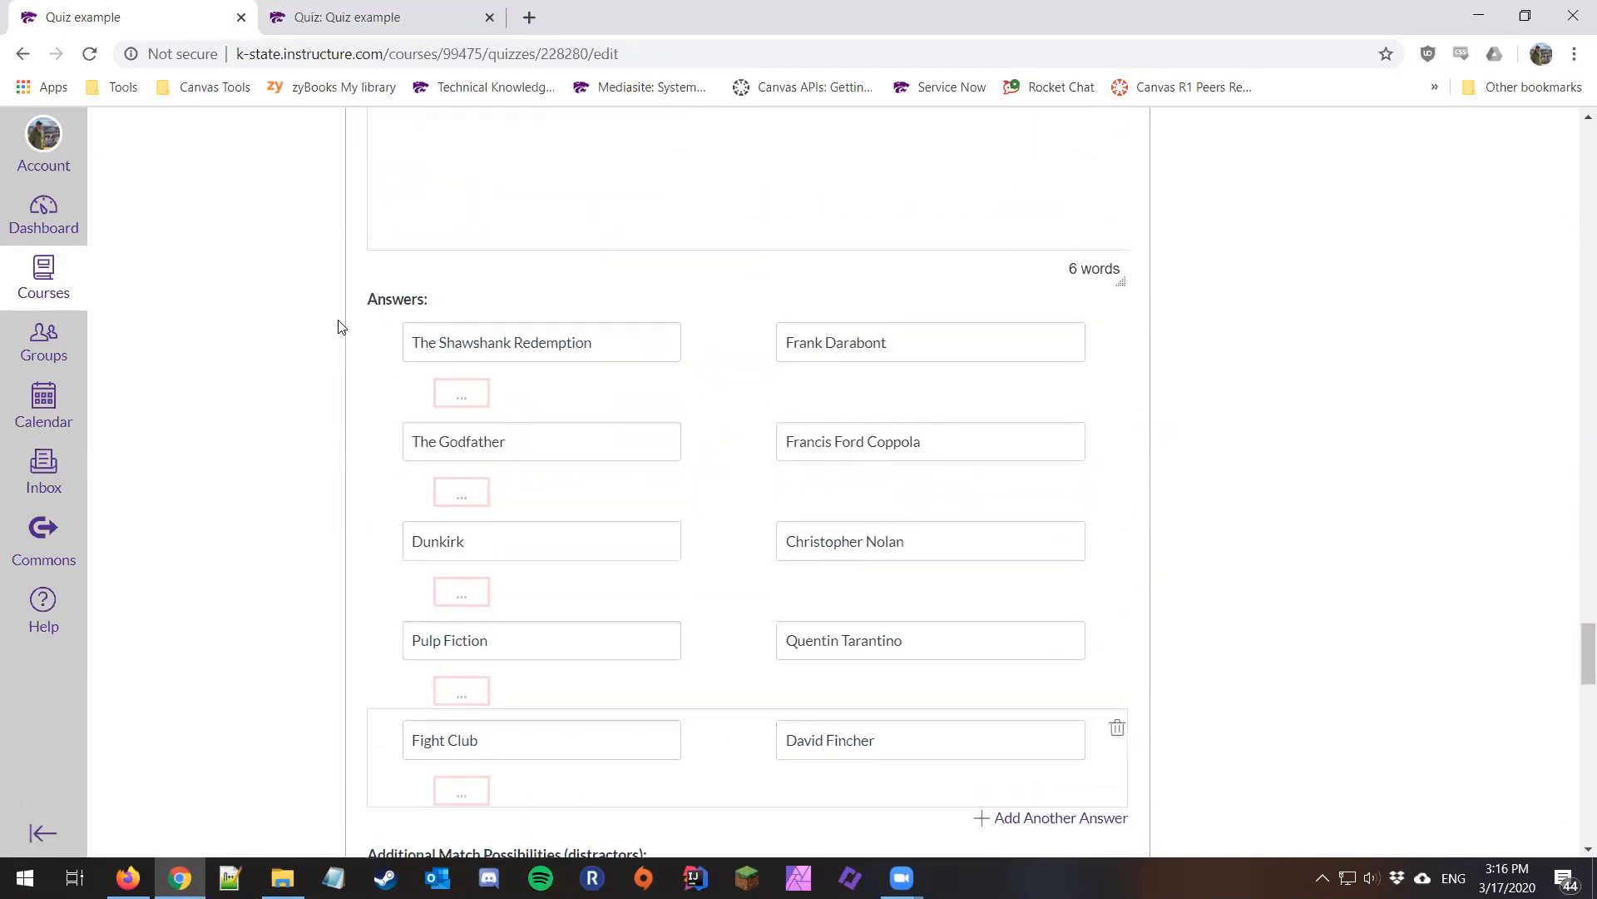
{"action": "scroll", "coordinate": [338, 326], "scroll_direction": "down", "scroll_amount": 15}
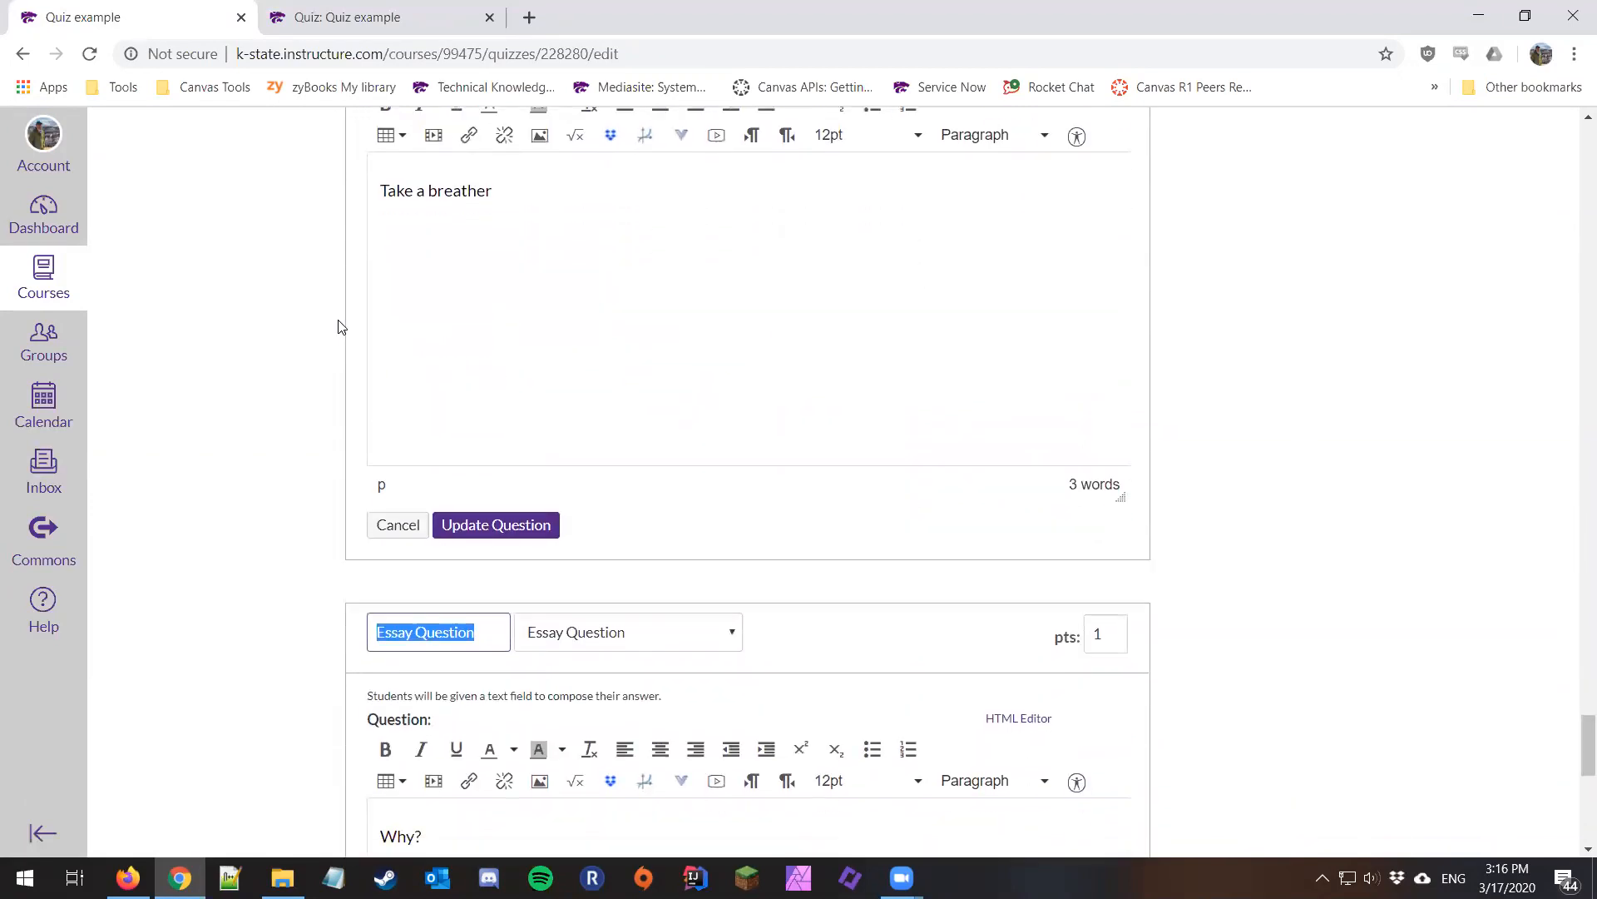
{"action": "scroll", "coordinate": [337, 326], "scroll_direction": "down", "scroll_amount": 8}
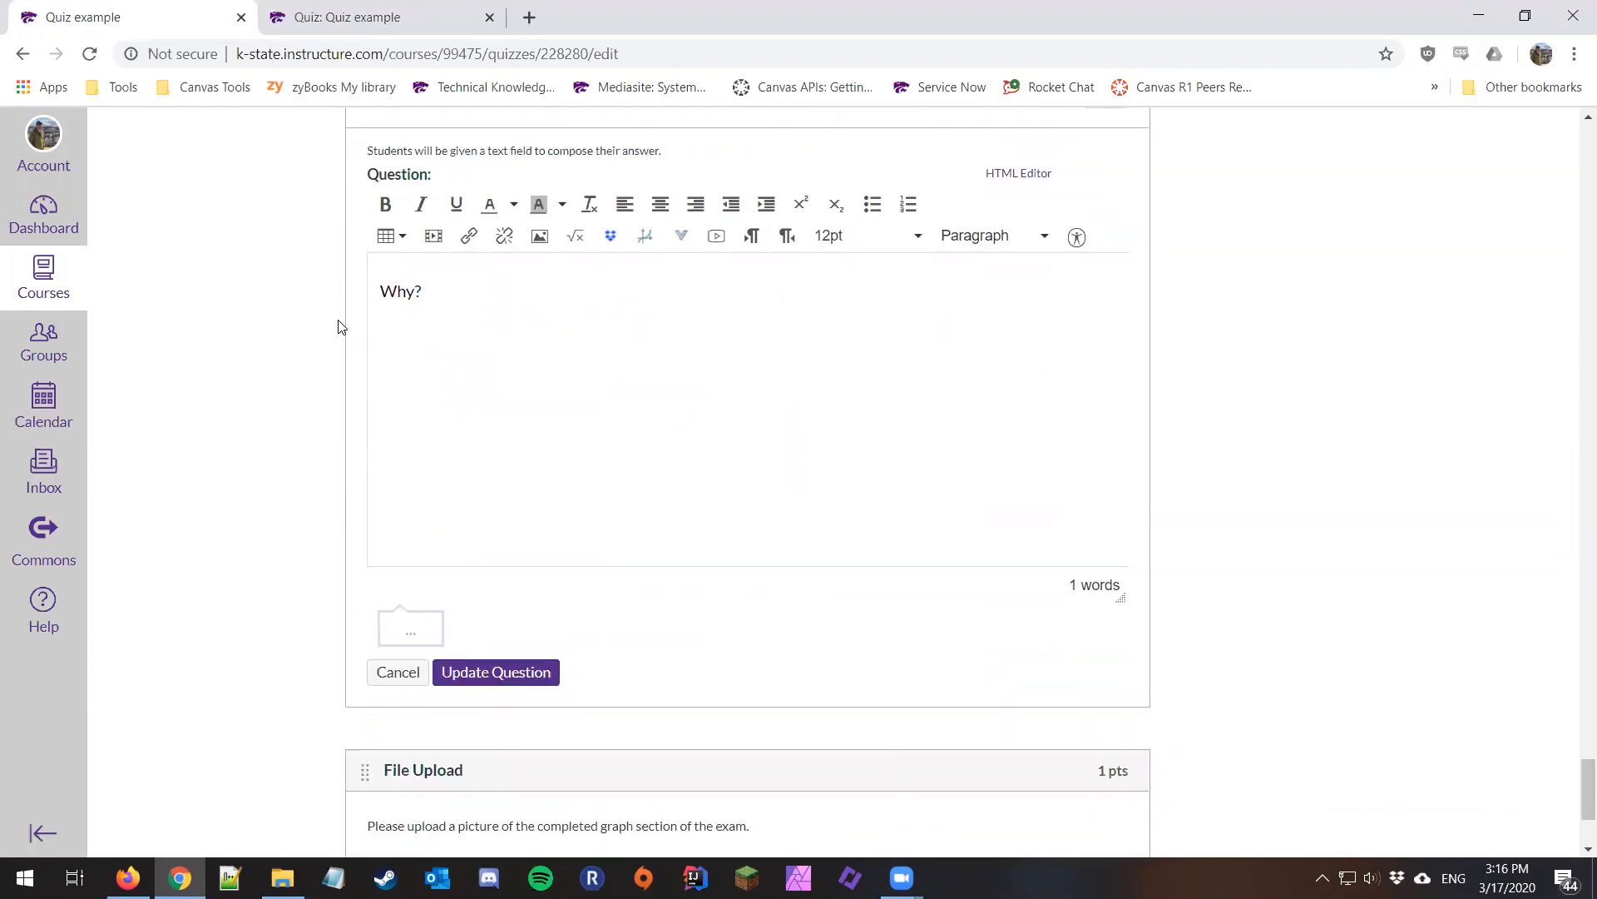
{"action": "scroll", "coordinate": [338, 326], "scroll_direction": "up", "scroll_amount": 1}
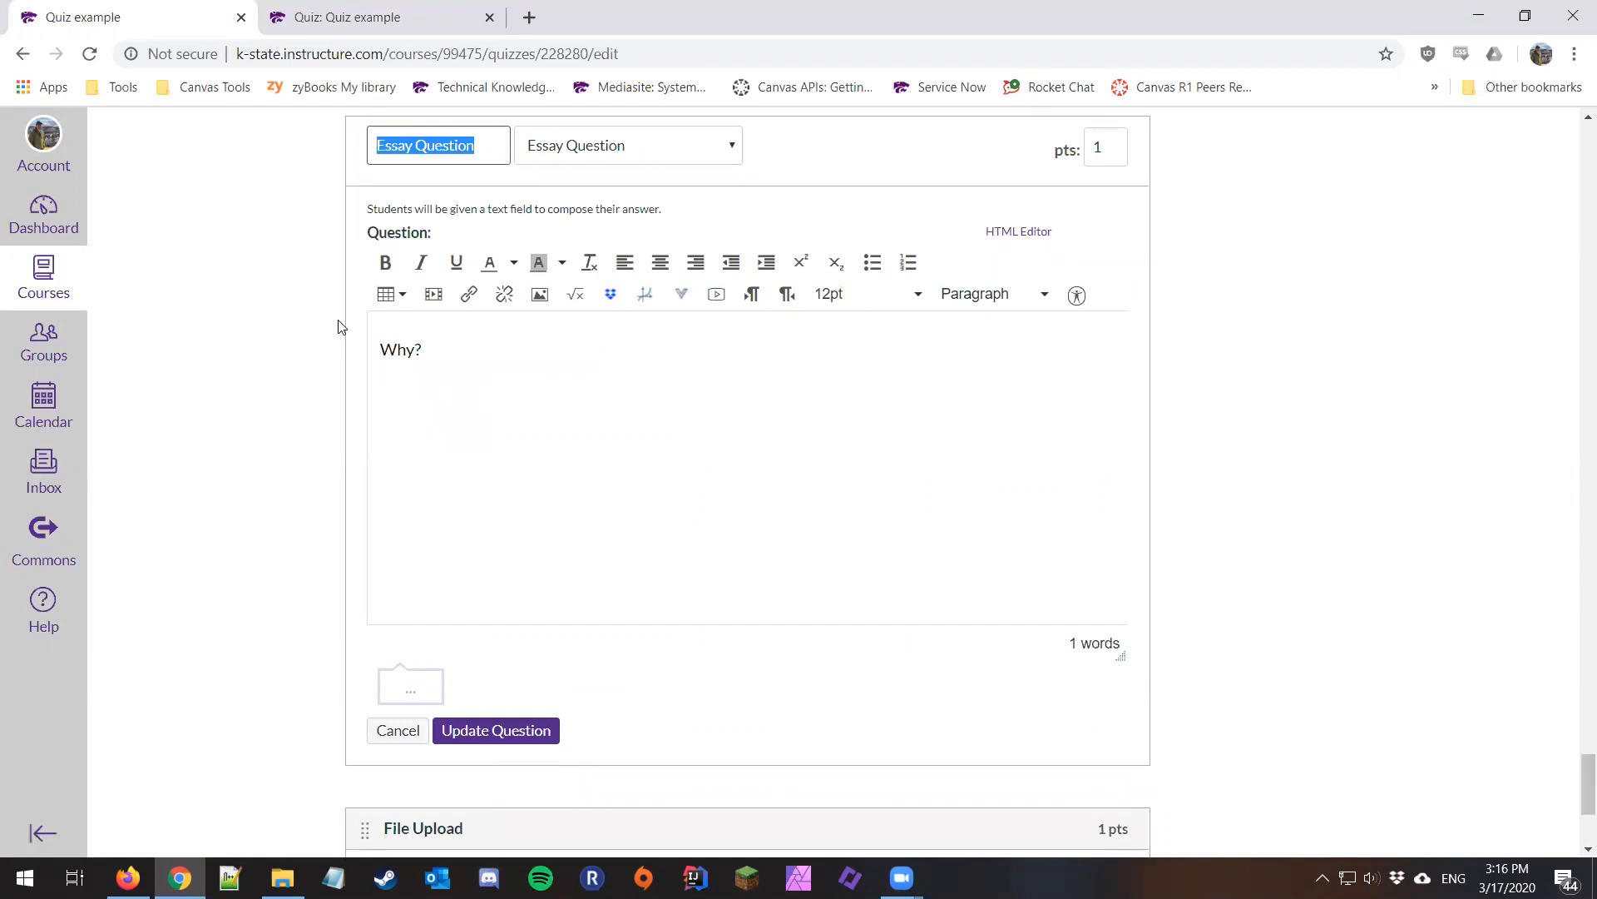
{"action": "scroll", "coordinate": [338, 326], "scroll_direction": "up", "scroll_amount": 1}
{"action": "scroll", "coordinate": [338, 326], "scroll_direction": "down", "scroll_amount": 4}
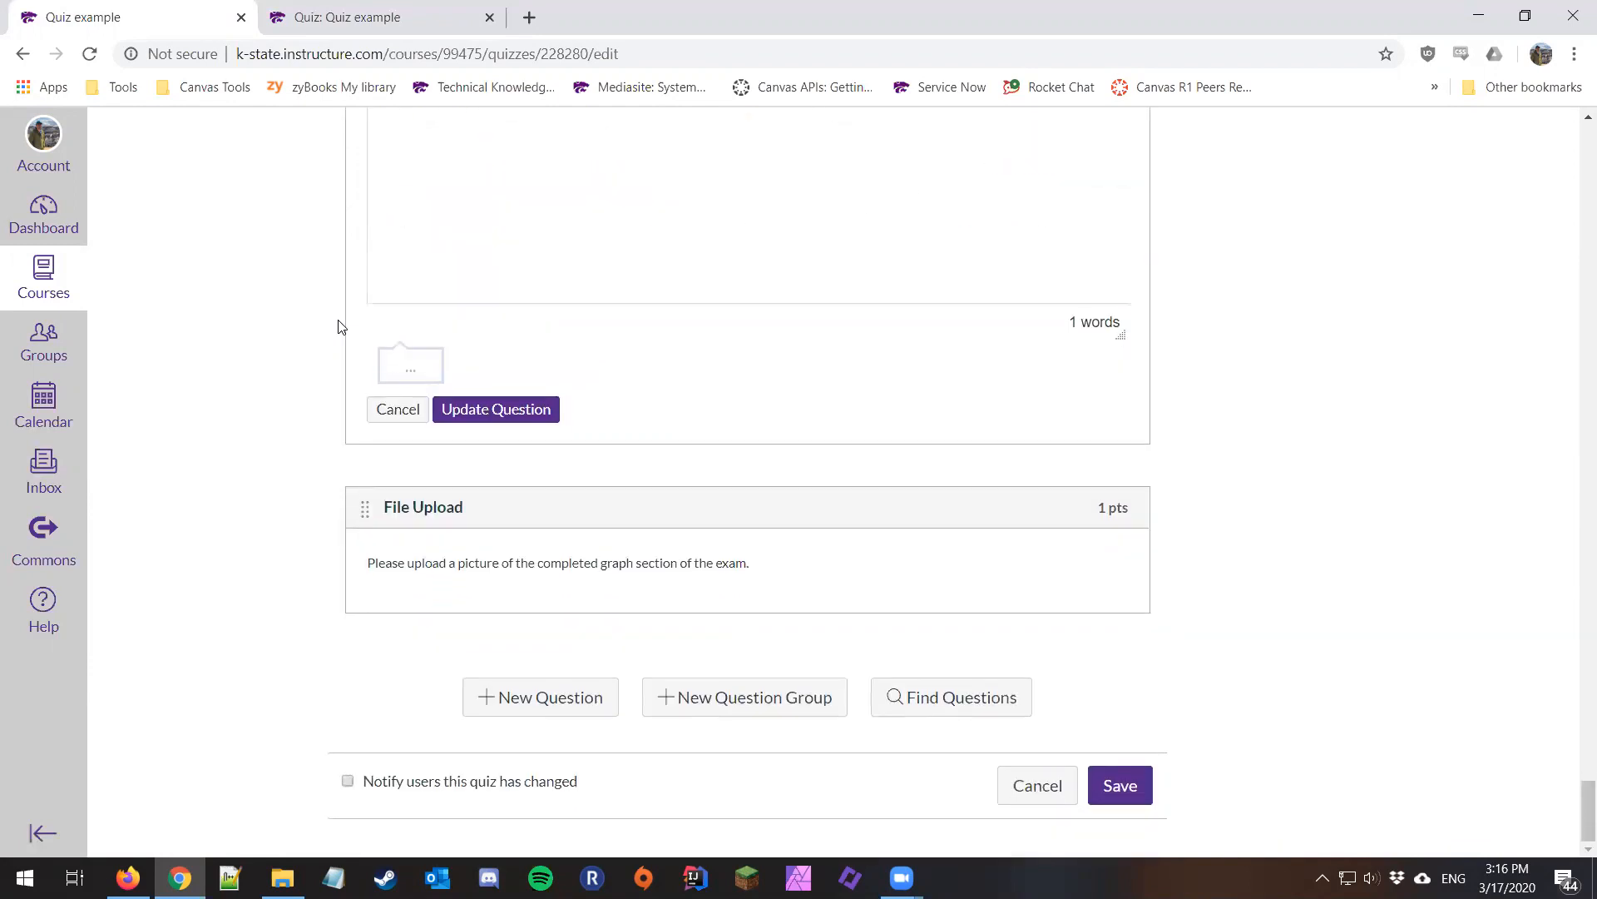
{"action": "mouse_move", "coordinate": [376, 527]}
{"action": "left_click", "coordinate": [1114, 548]}
{"action": "scroll", "coordinate": [1115, 552], "scroll_direction": "down", "scroll_amount": 5}
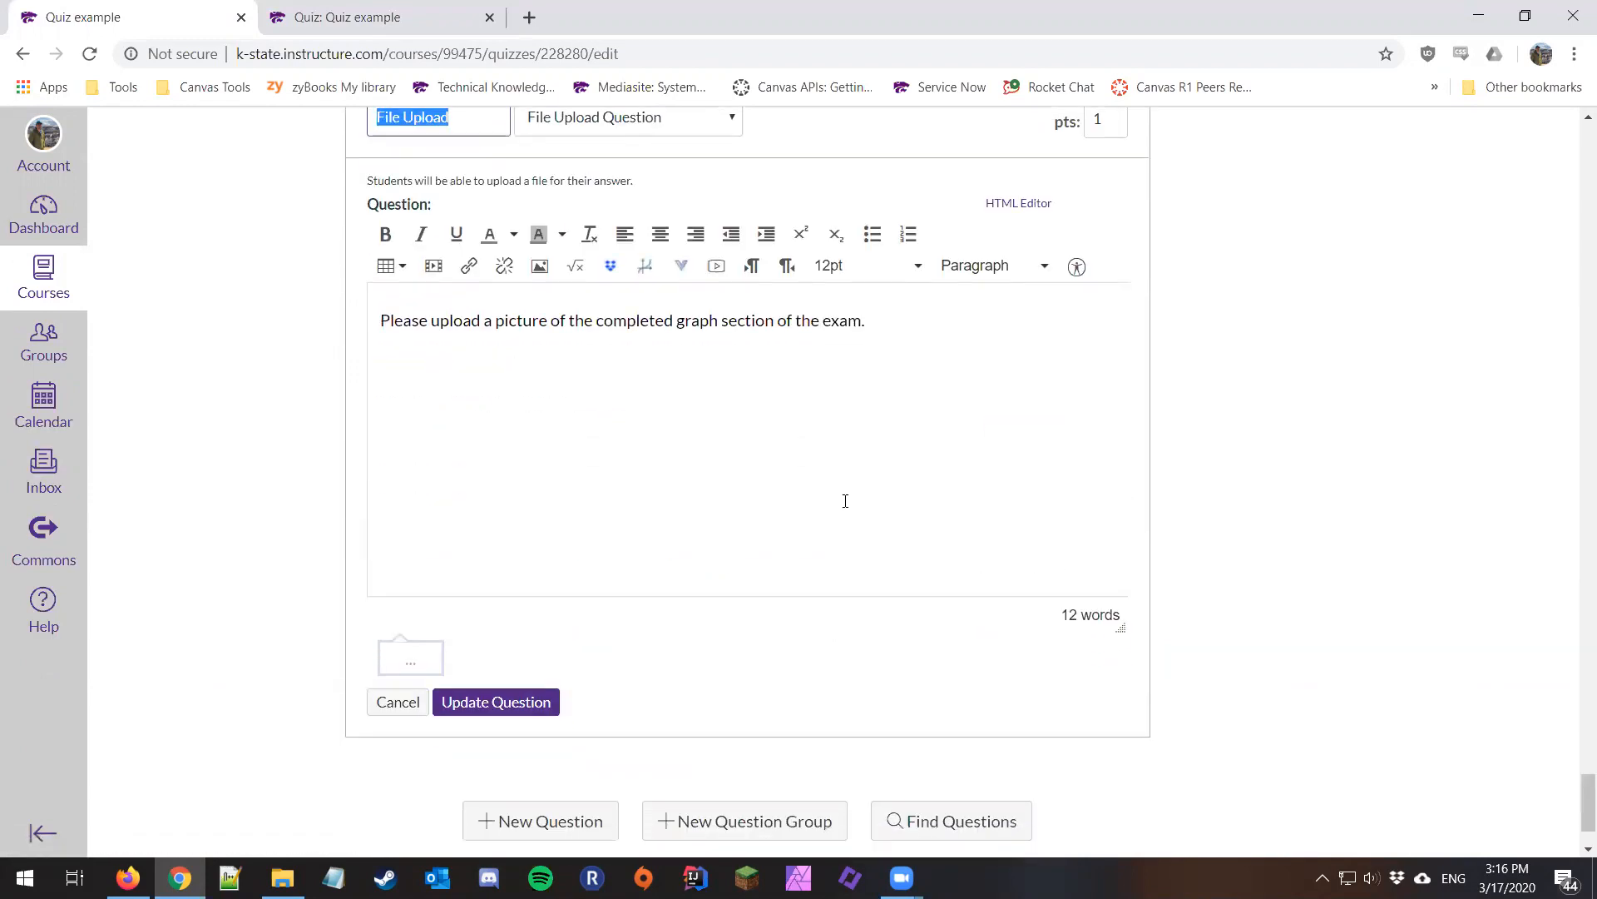
{"action": "left_click", "coordinate": [724, 476]}
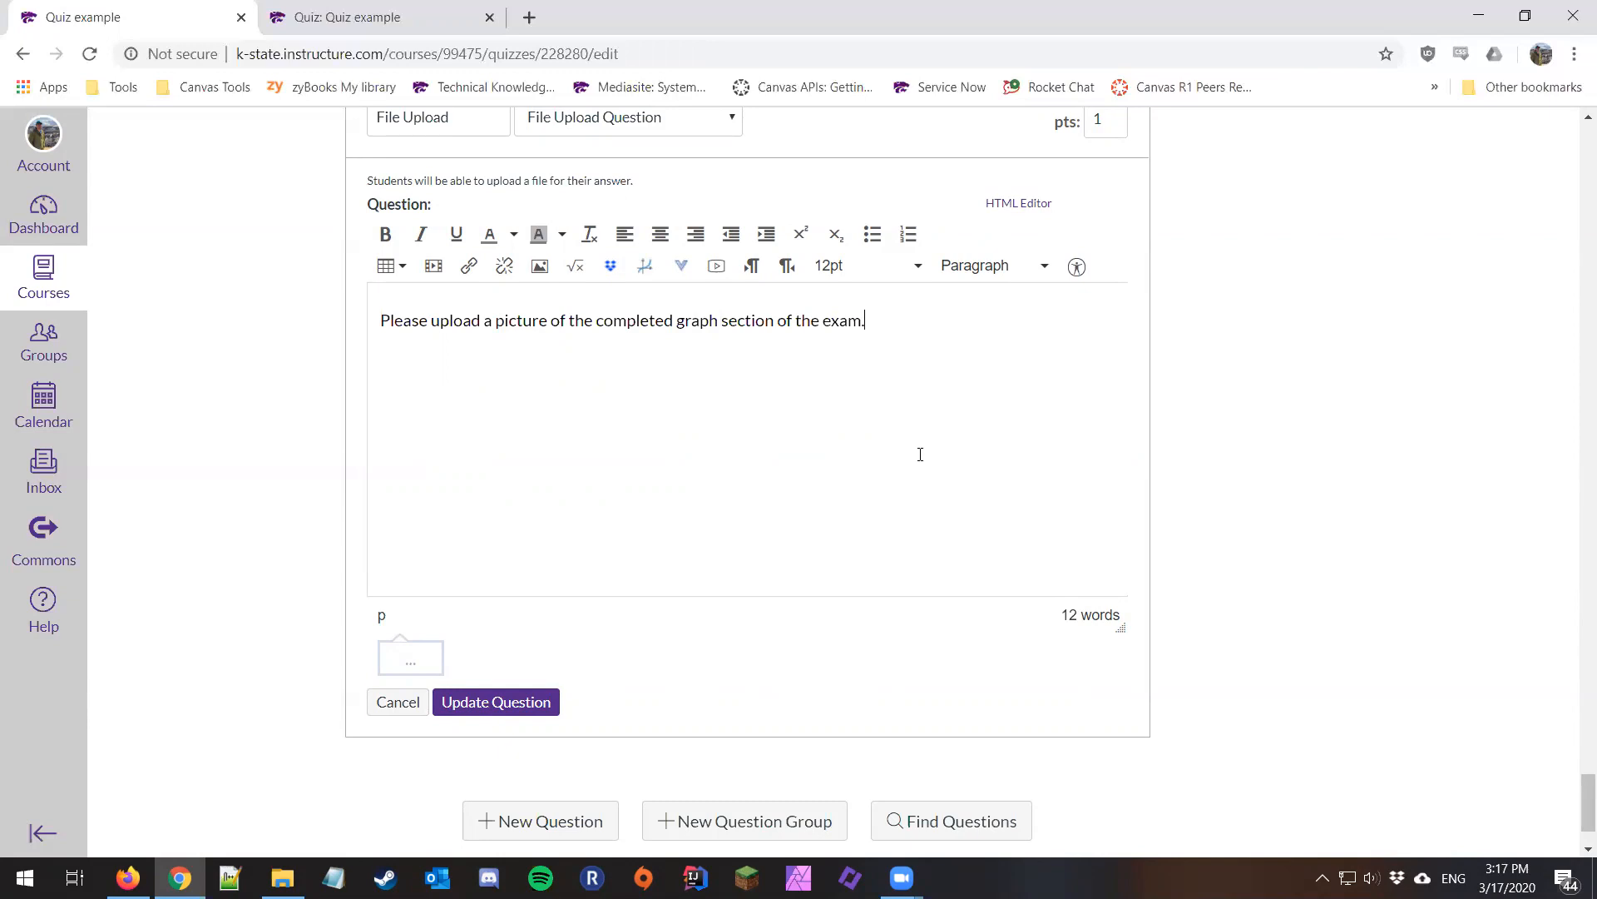
Check how the file upload question appears in the quiz preview and go back to the start of the quiz.
{"action": "left_click", "coordinate": [397, 17]}
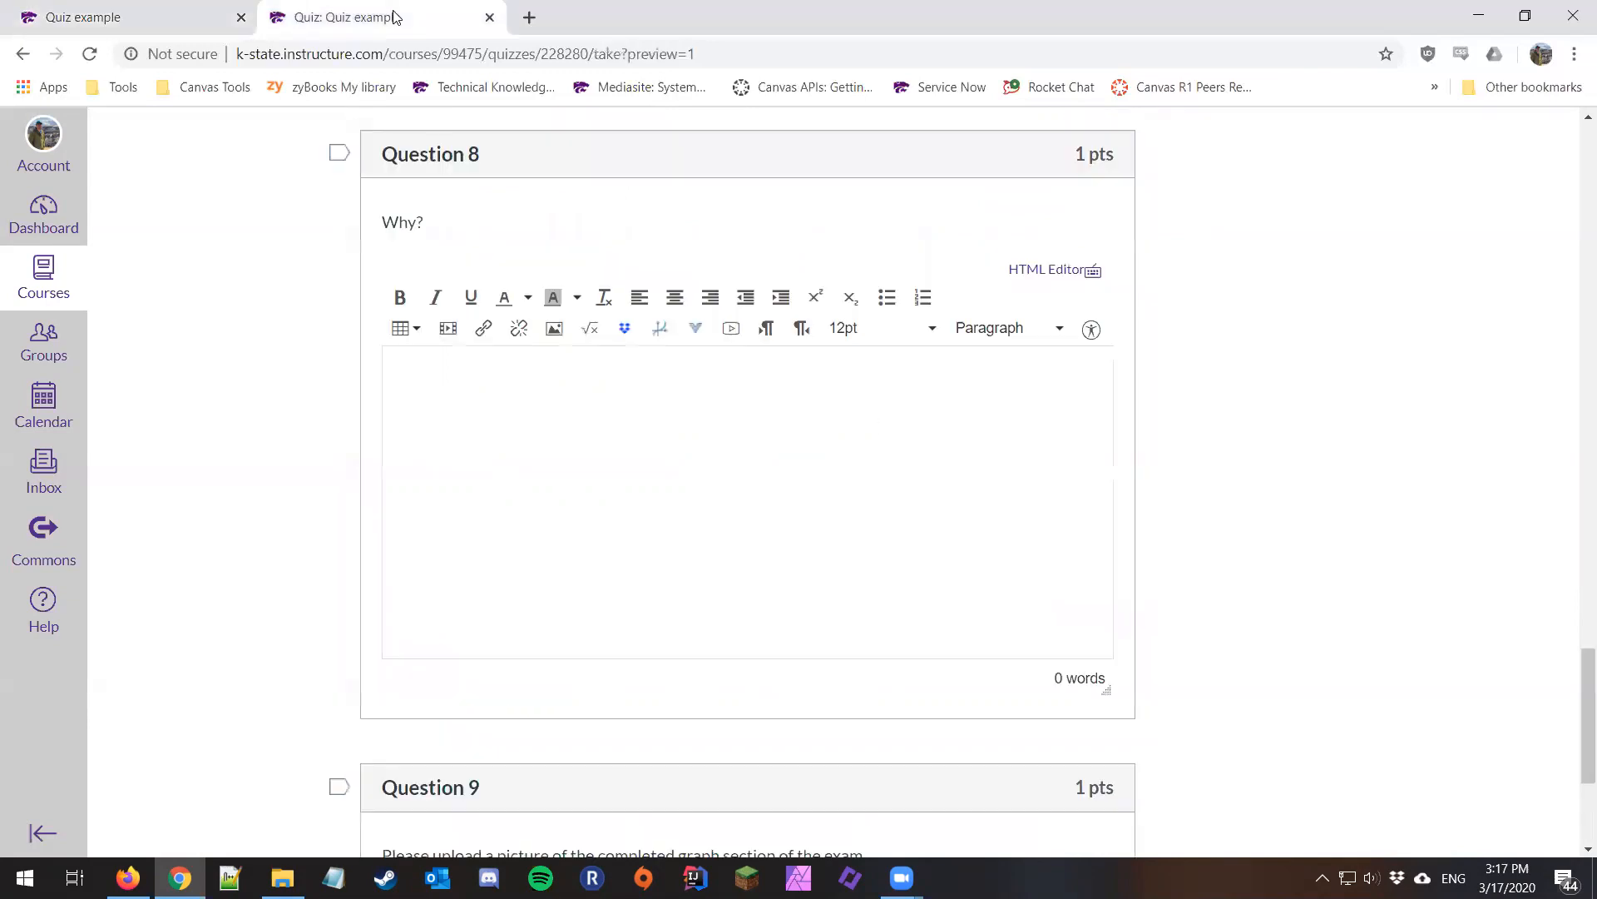
{"action": "scroll", "coordinate": [260, 499], "scroll_direction": "down", "scroll_amount": 4}
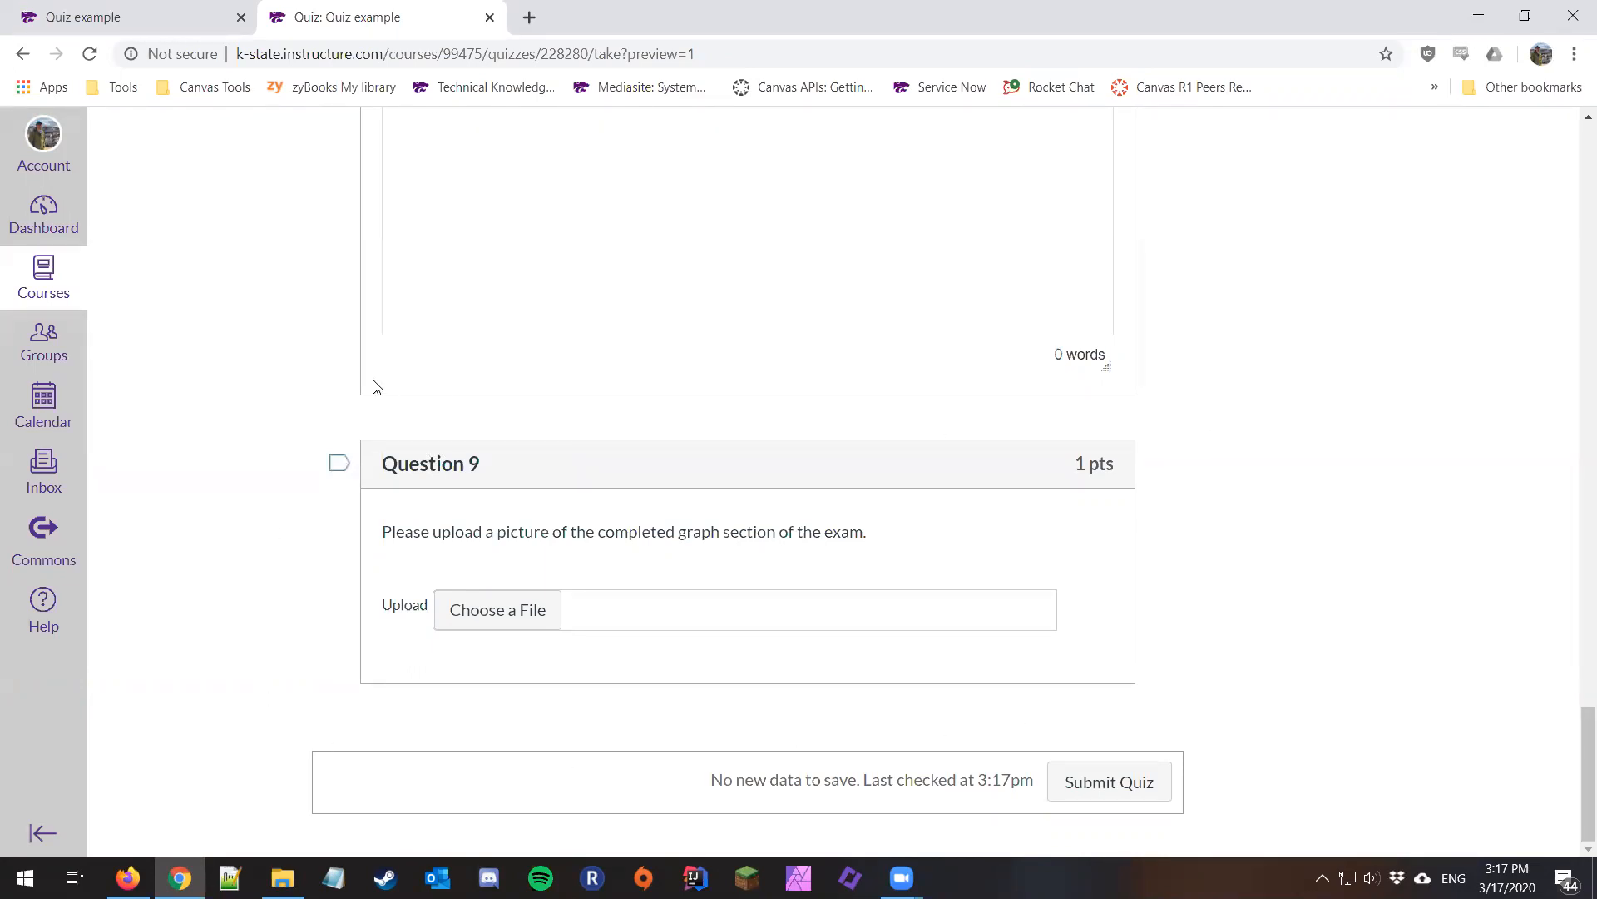
{"action": "scroll", "coordinate": [372, 385], "scroll_direction": "up", "scroll_amount": 2}
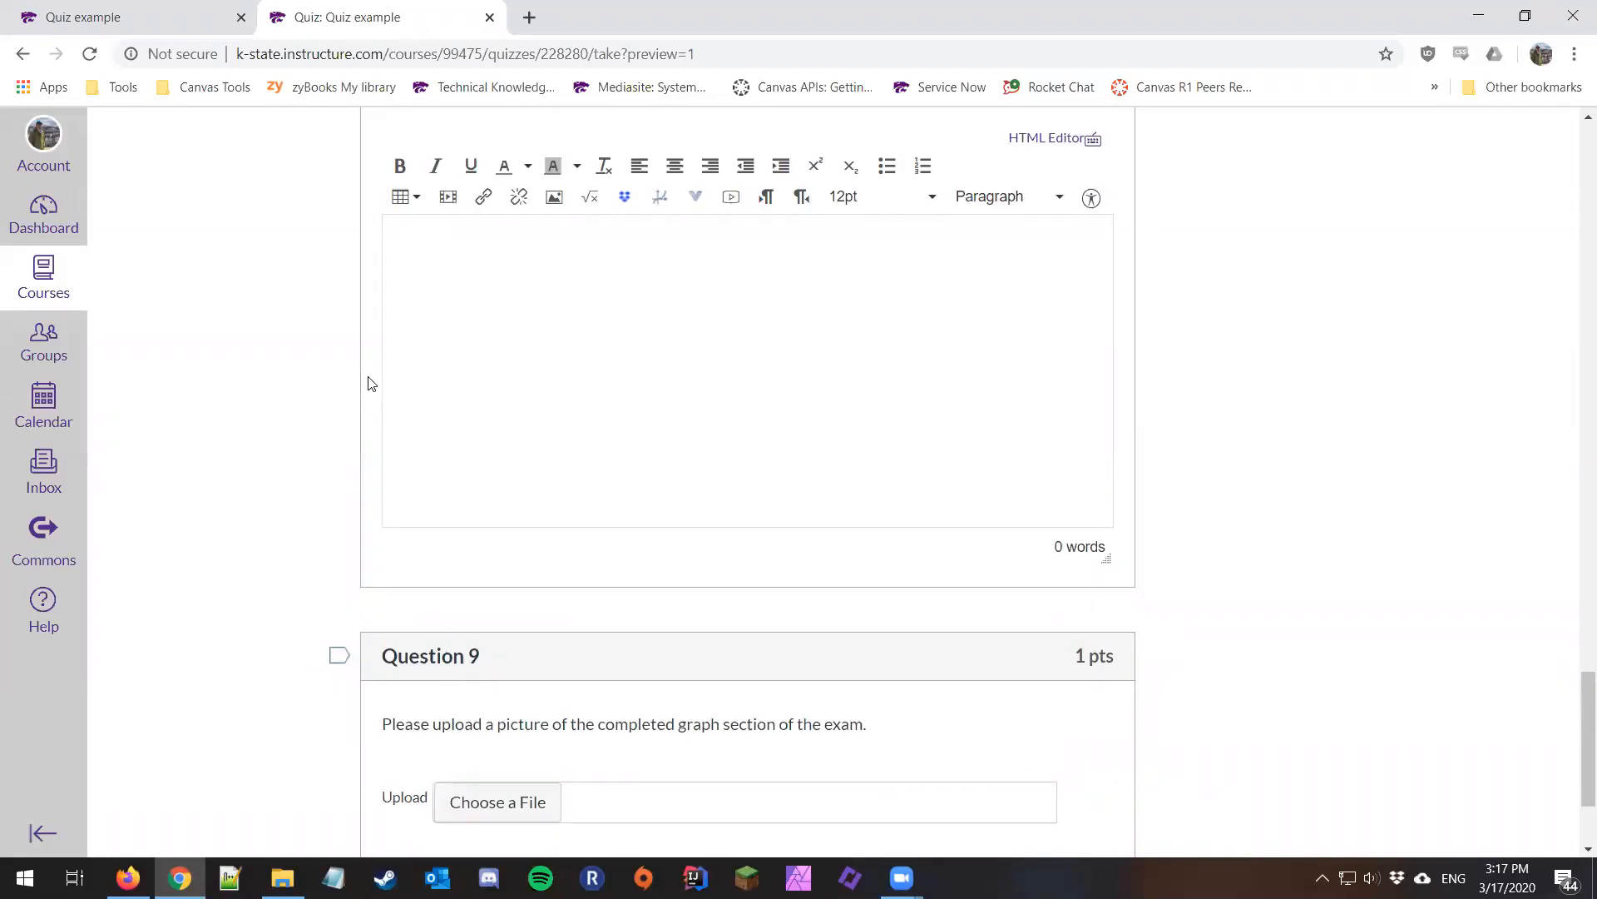
{"action": "scroll", "coordinate": [372, 385], "scroll_direction": "up", "scroll_amount": 3}
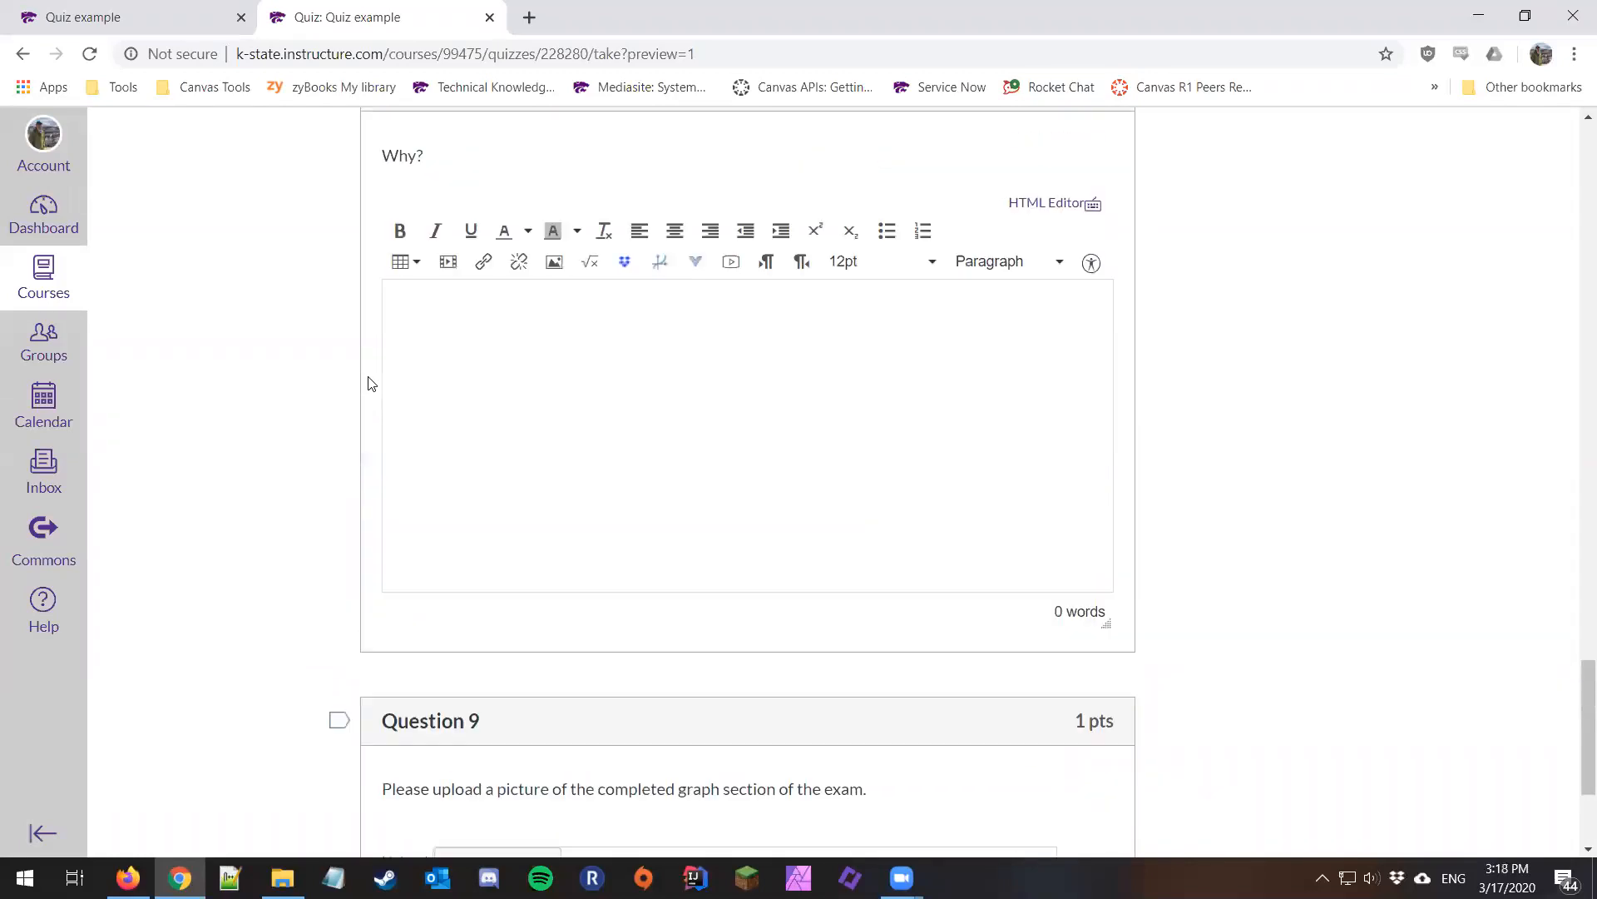
{"action": "scroll", "coordinate": [372, 384], "scroll_direction": "up", "scroll_amount": 20}
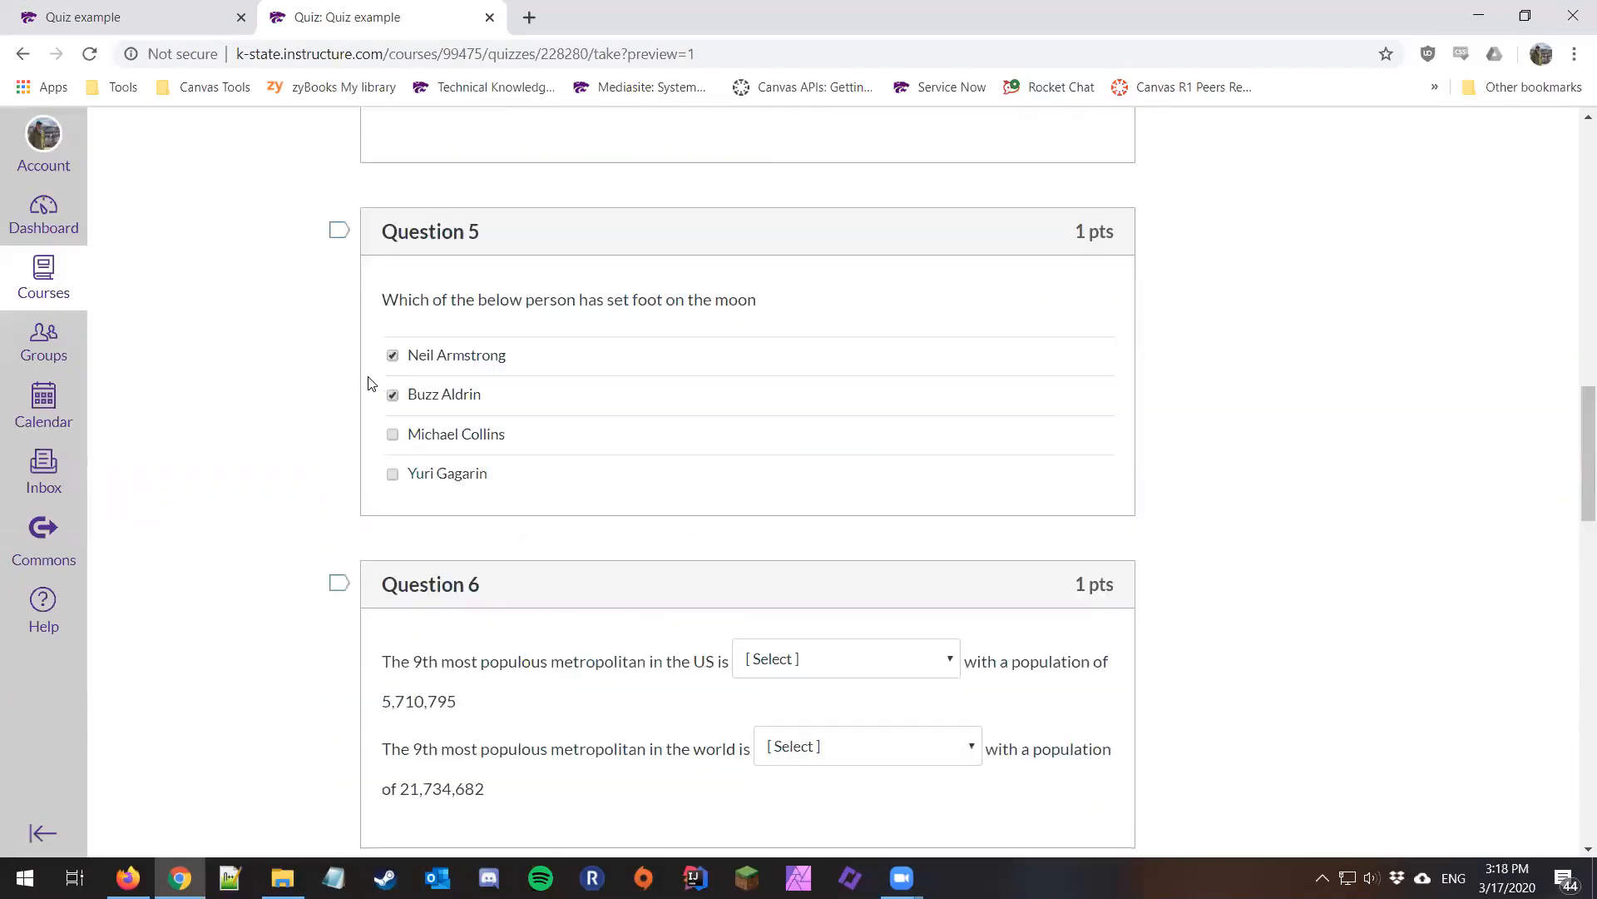
{"action": "scroll", "coordinate": [372, 385], "scroll_direction": "up", "scroll_amount": 6}
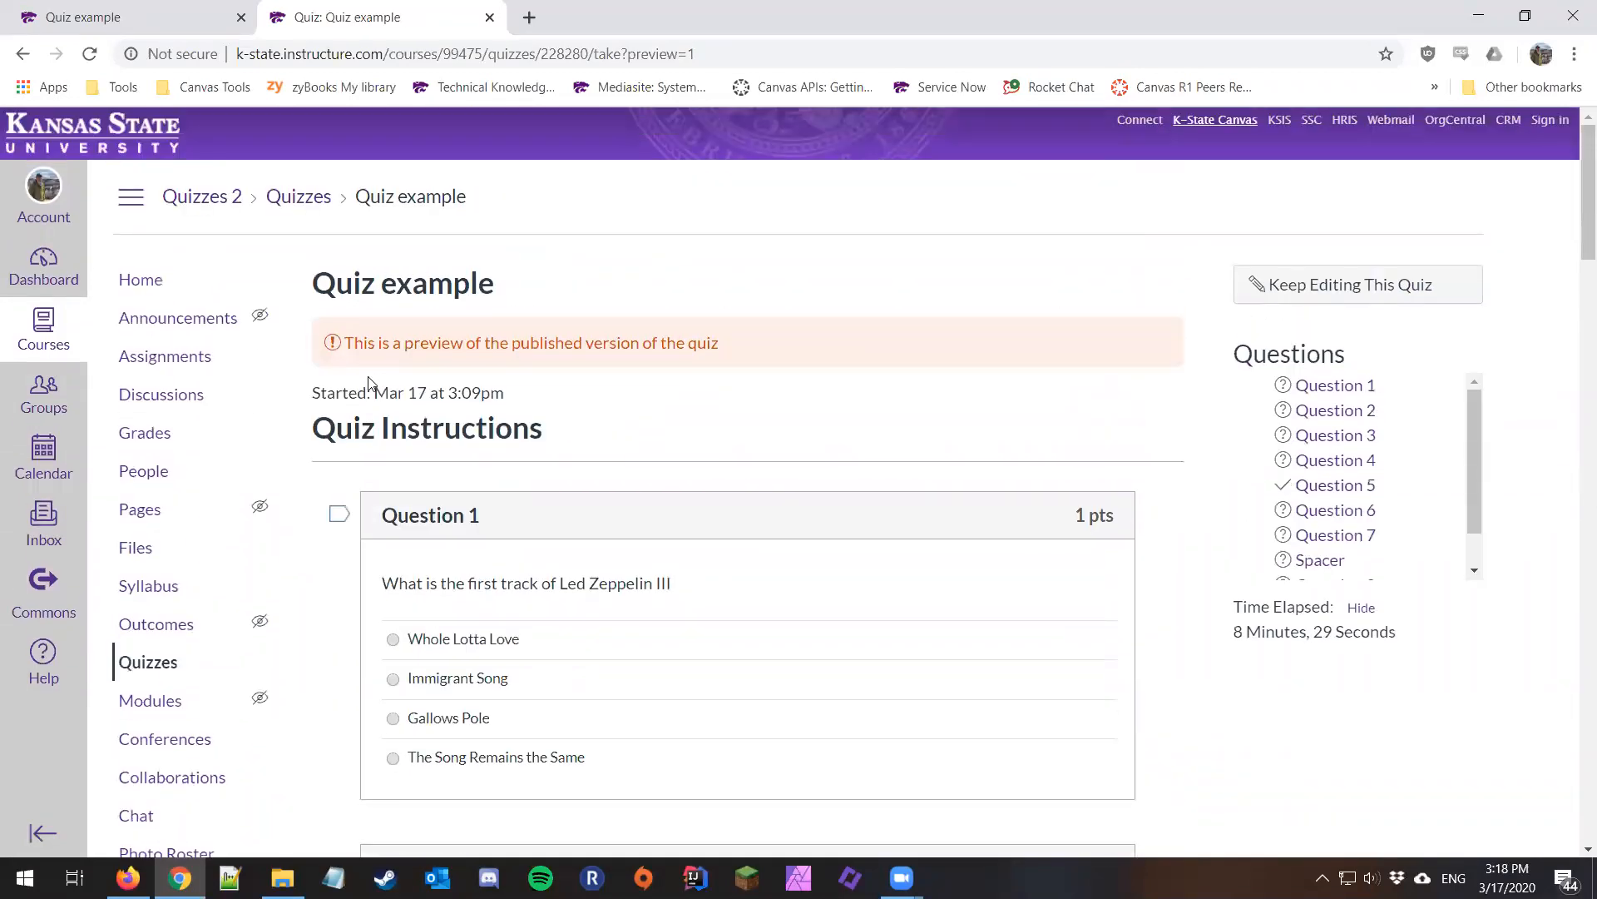
Leave the preview and reopen the Quiz example quiz from the quiz list for editing, showing its questions.
{"action": "scroll", "coordinate": [370, 385], "scroll_direction": "down", "scroll_amount": 2}
{"action": "left_click", "coordinate": [166, 496]}
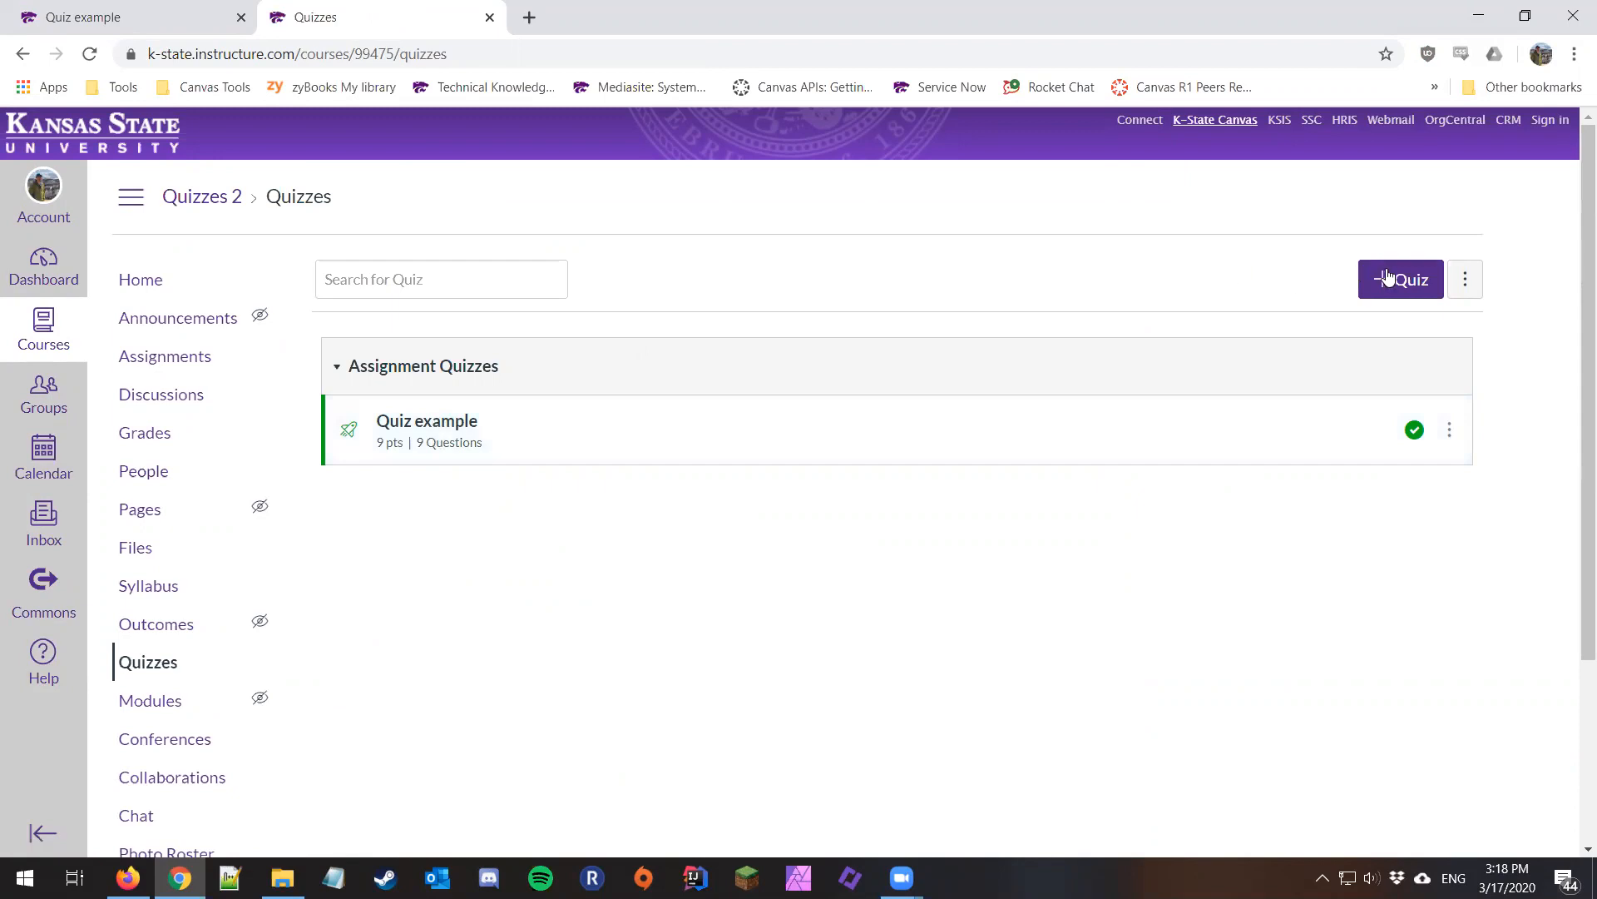
{"action": "left_click", "coordinate": [462, 422]}
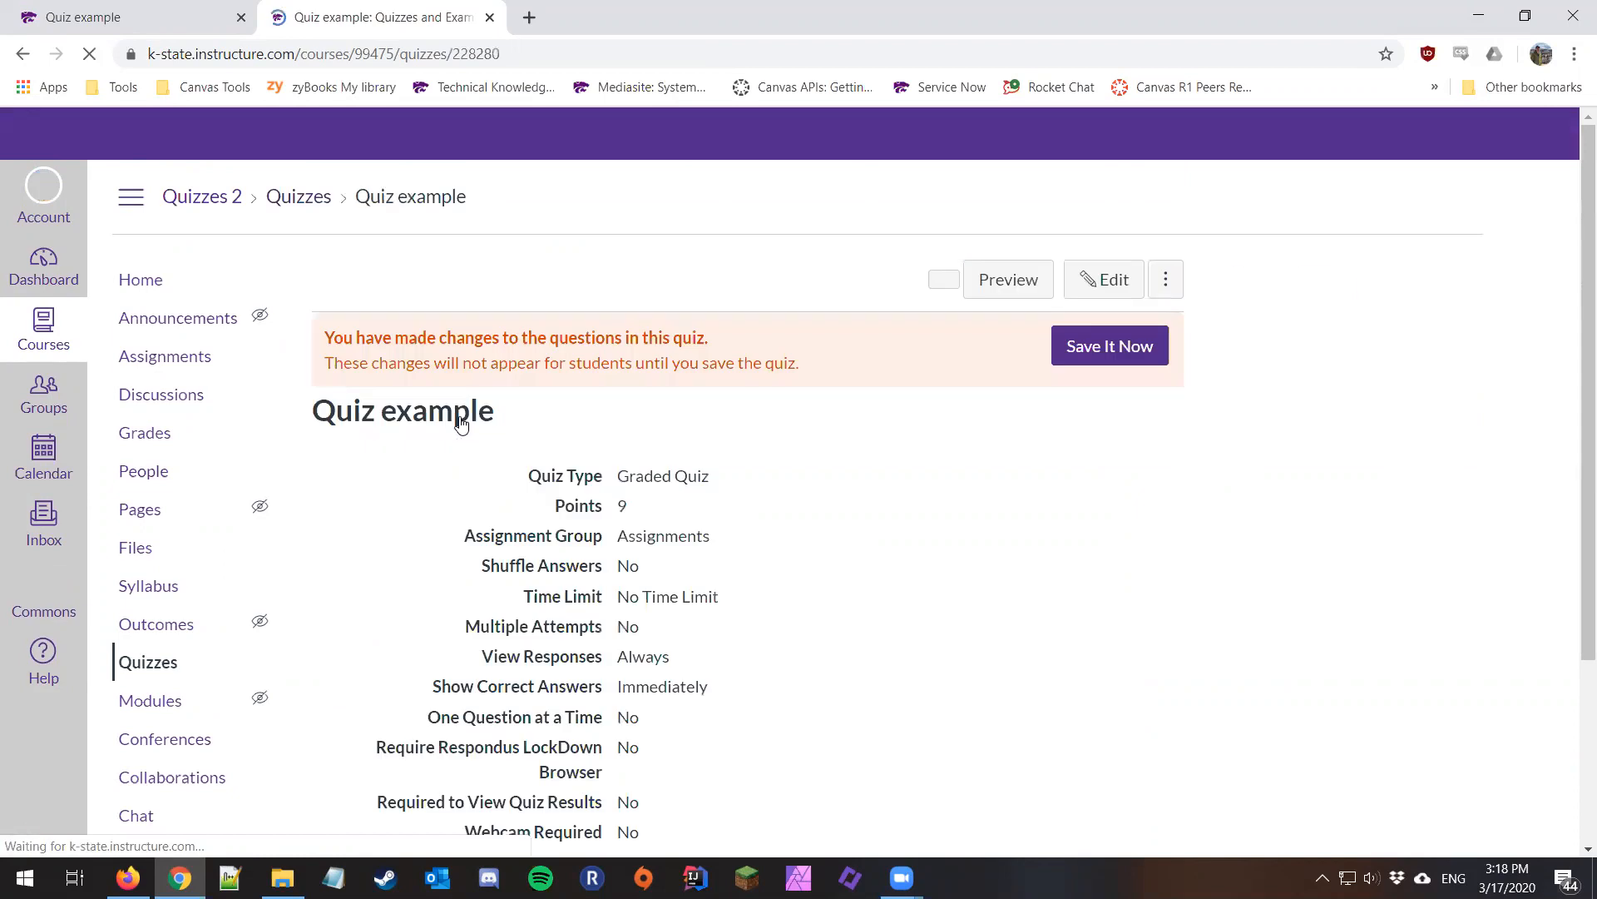
{"action": "left_click", "coordinate": [1090, 279]}
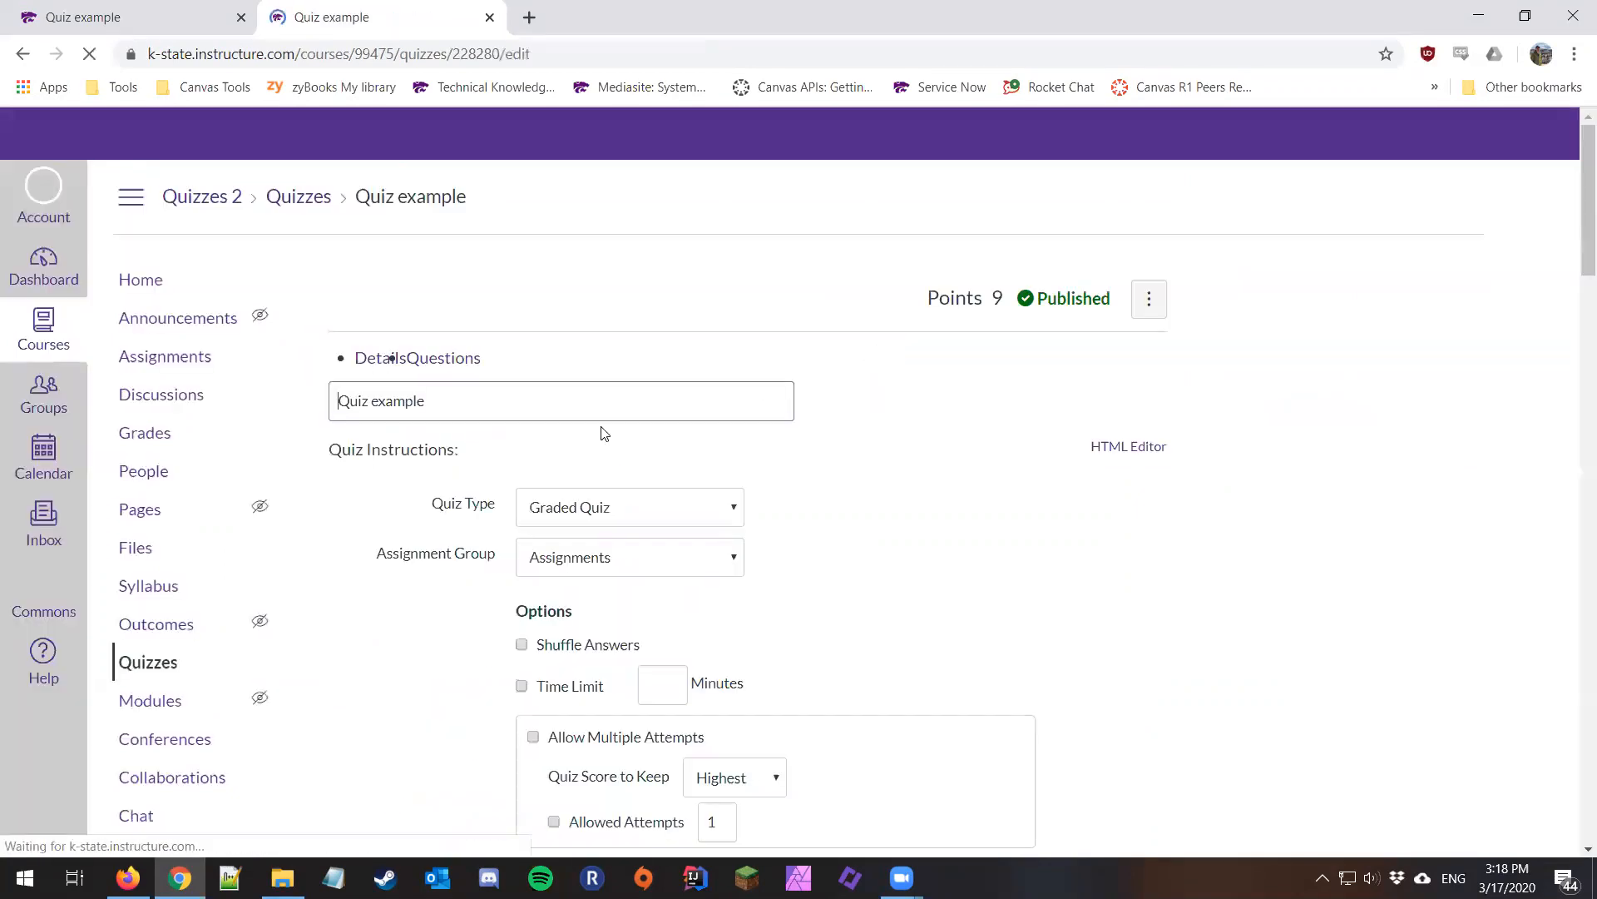
{"action": "left_click", "coordinate": [447, 376]}
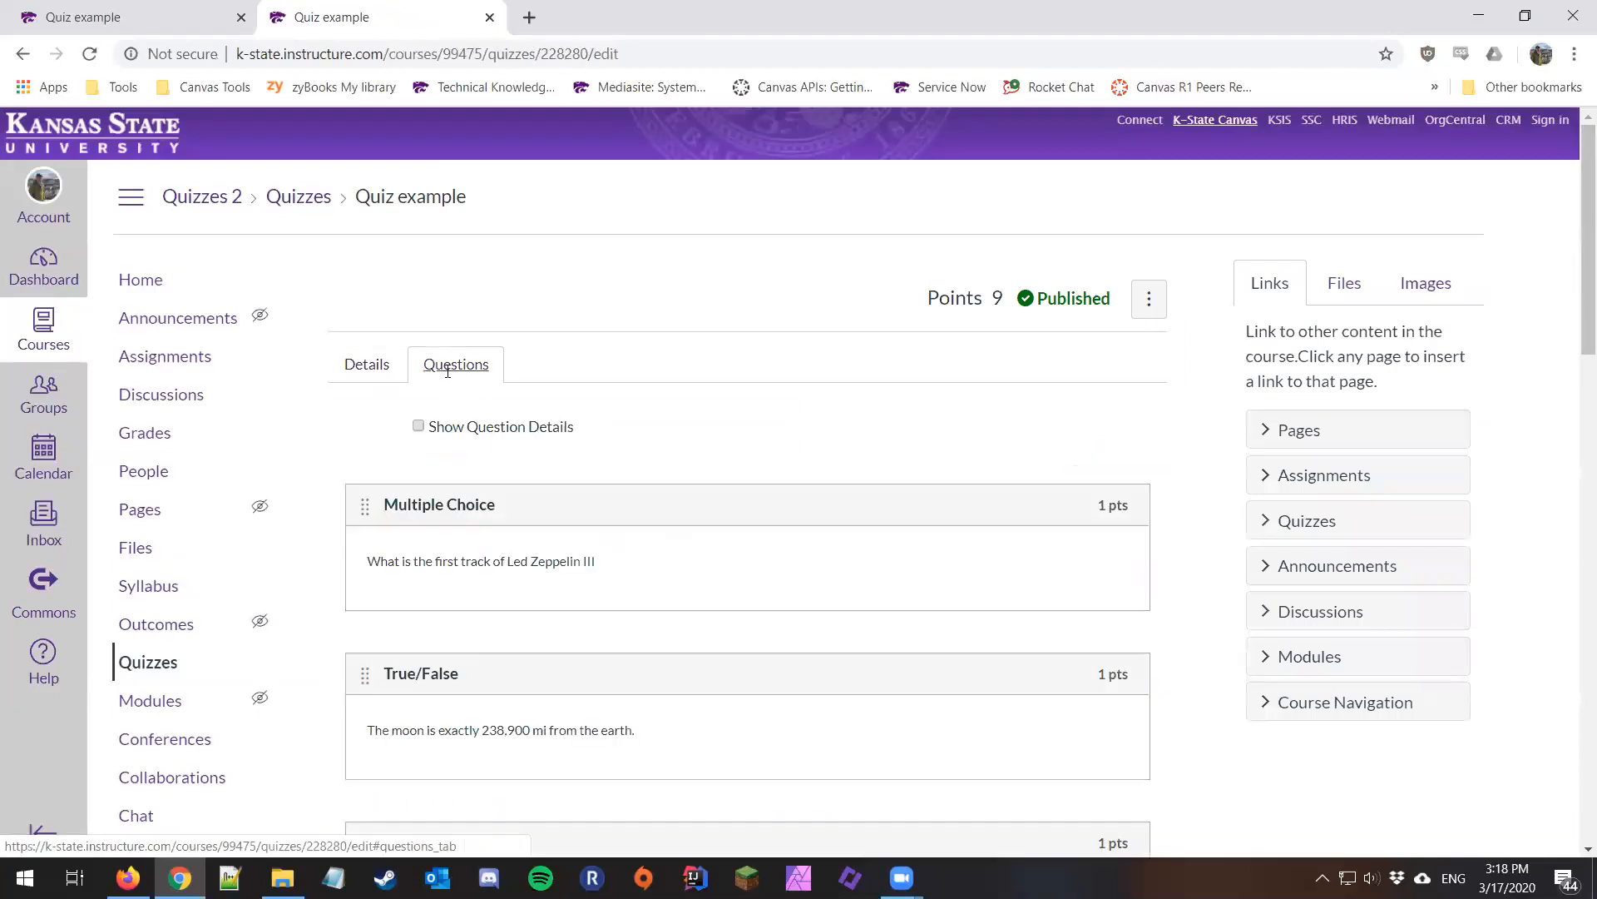
Create a question group named "All Question" that picks 5 questions at 2 pts per question.
{"action": "scroll", "coordinate": [572, 717], "scroll_direction": "down", "scroll_amount": 15}
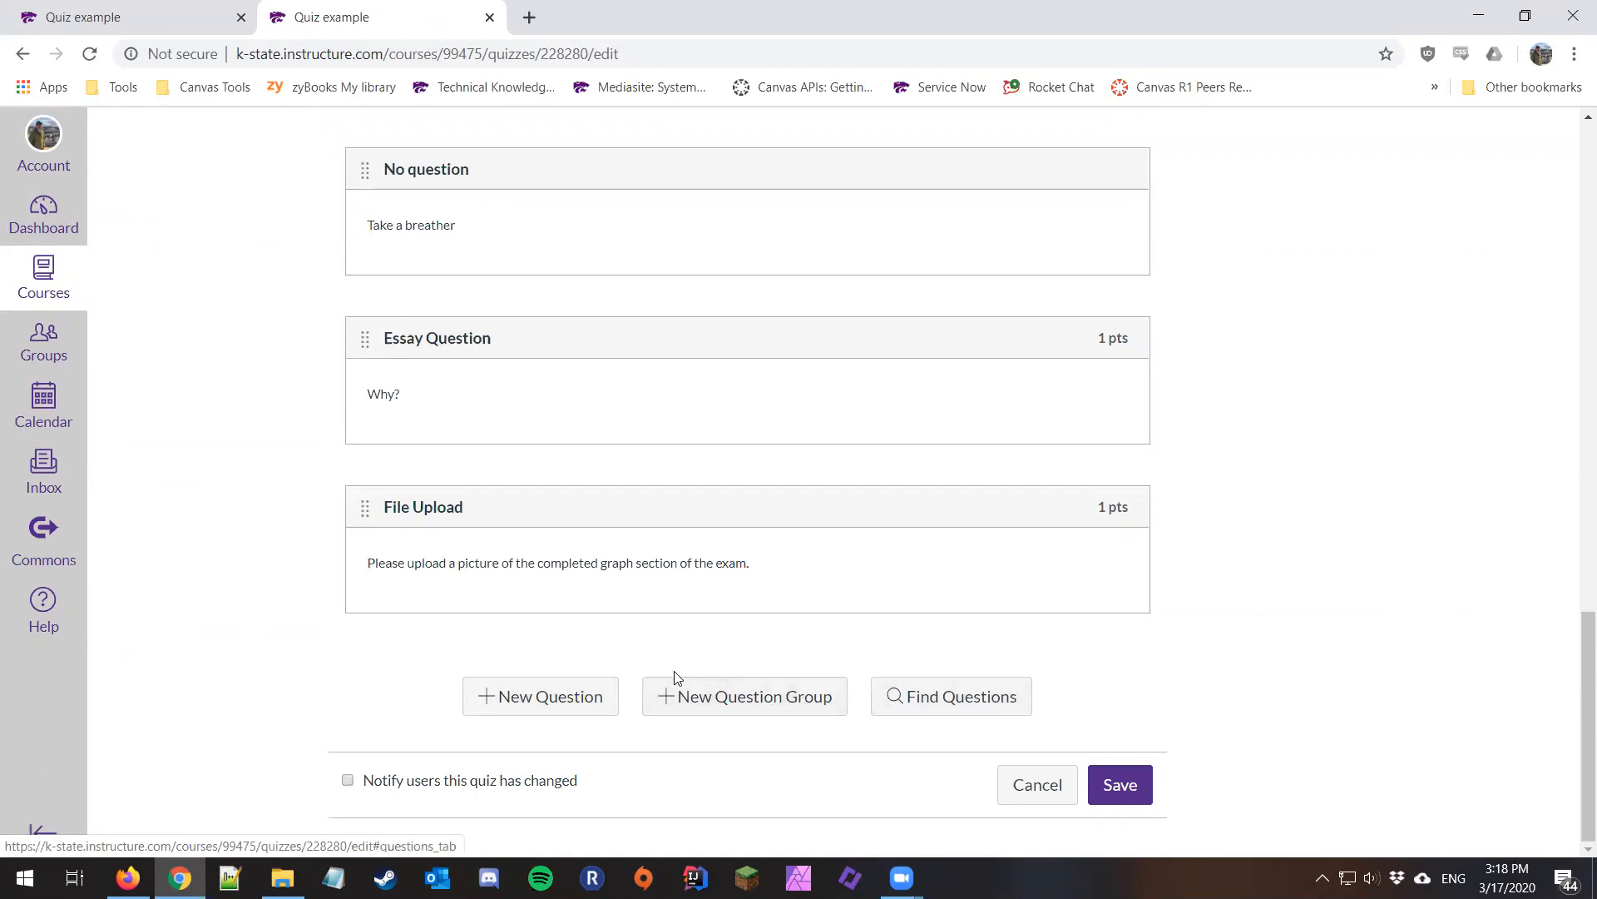
{"action": "left_click", "coordinate": [692, 702]}
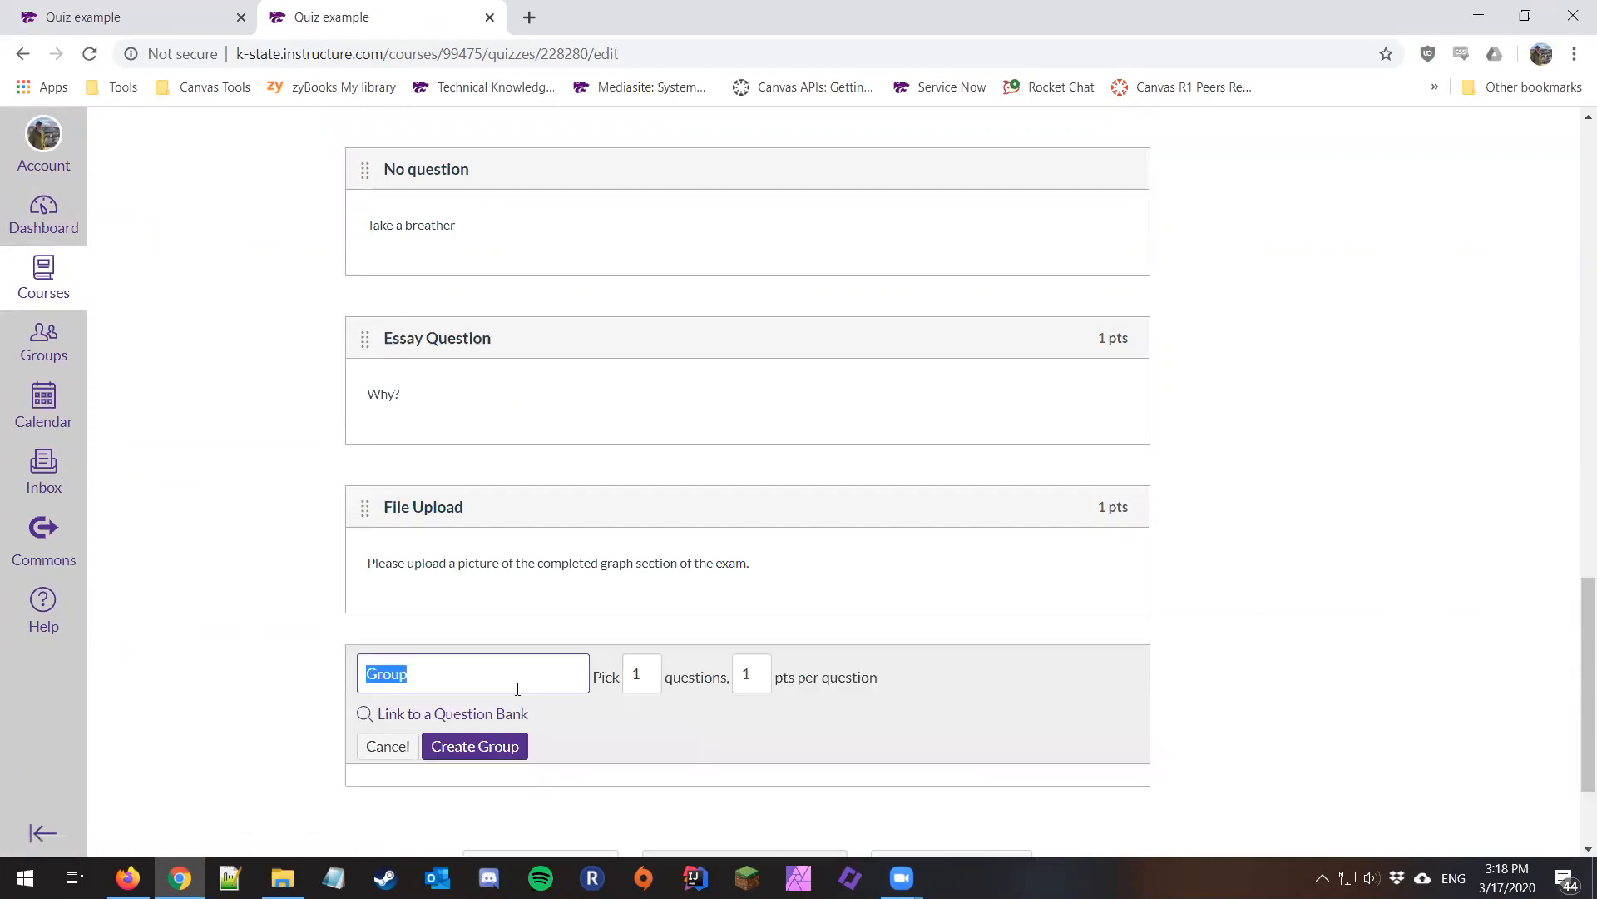
{"action": "left_click", "coordinate": [475, 675]}
{"action": "double_click", "coordinate": [459, 672]}
{"action": "type", "text": "All Question"}
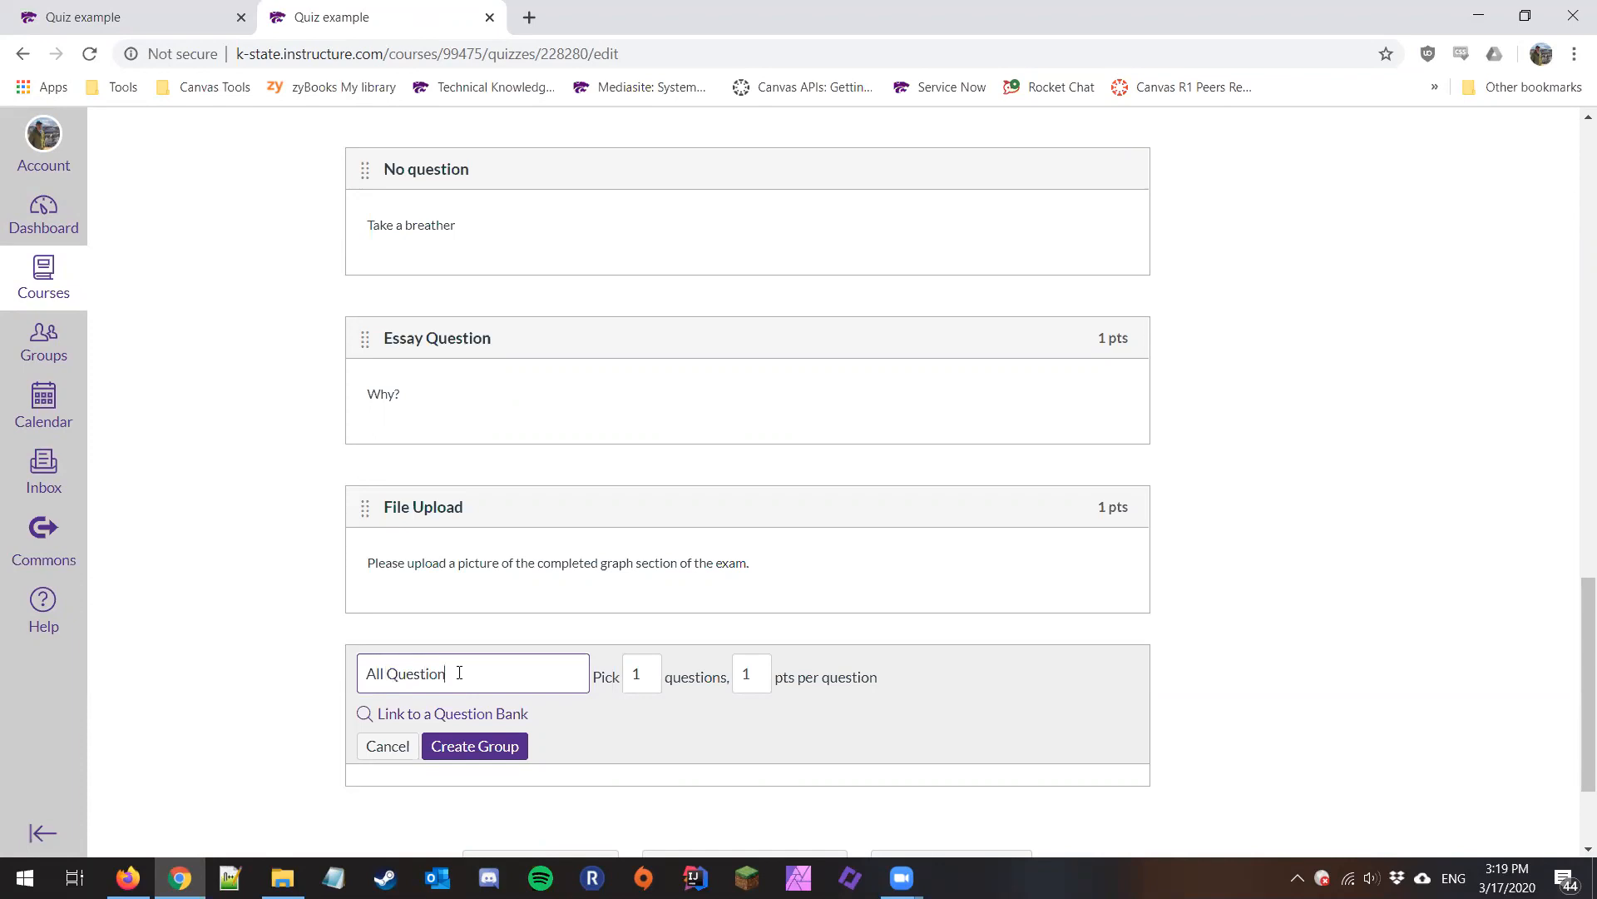
{"action": "key", "text": "Tab"}
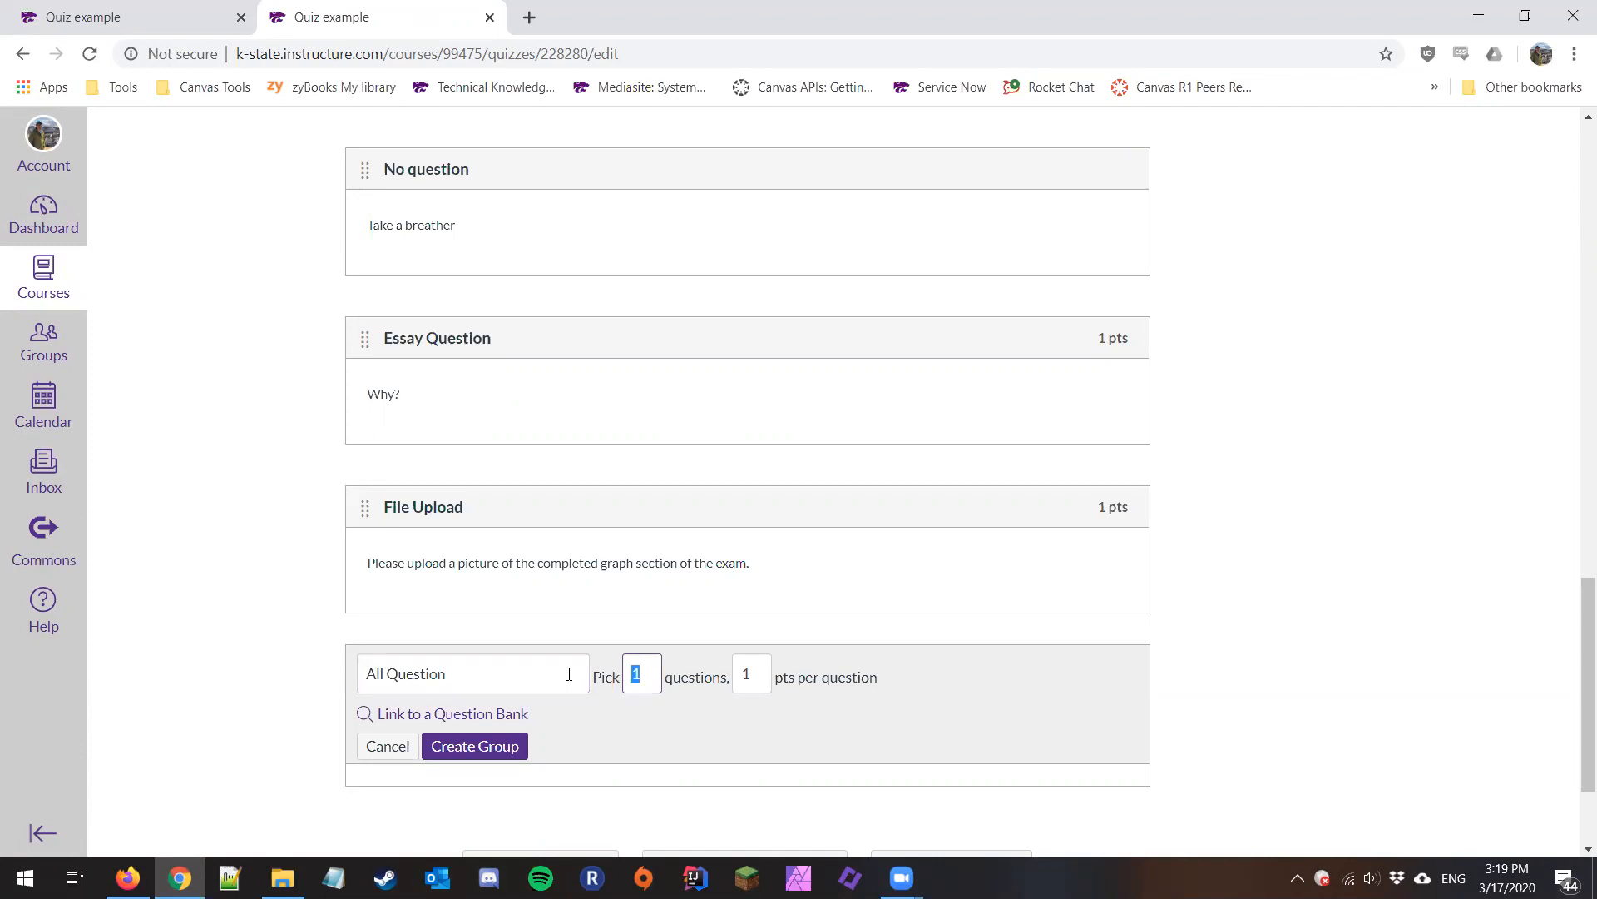
{"action": "type", "text": "7"}
{"action": "key", "text": "BackSpace"}
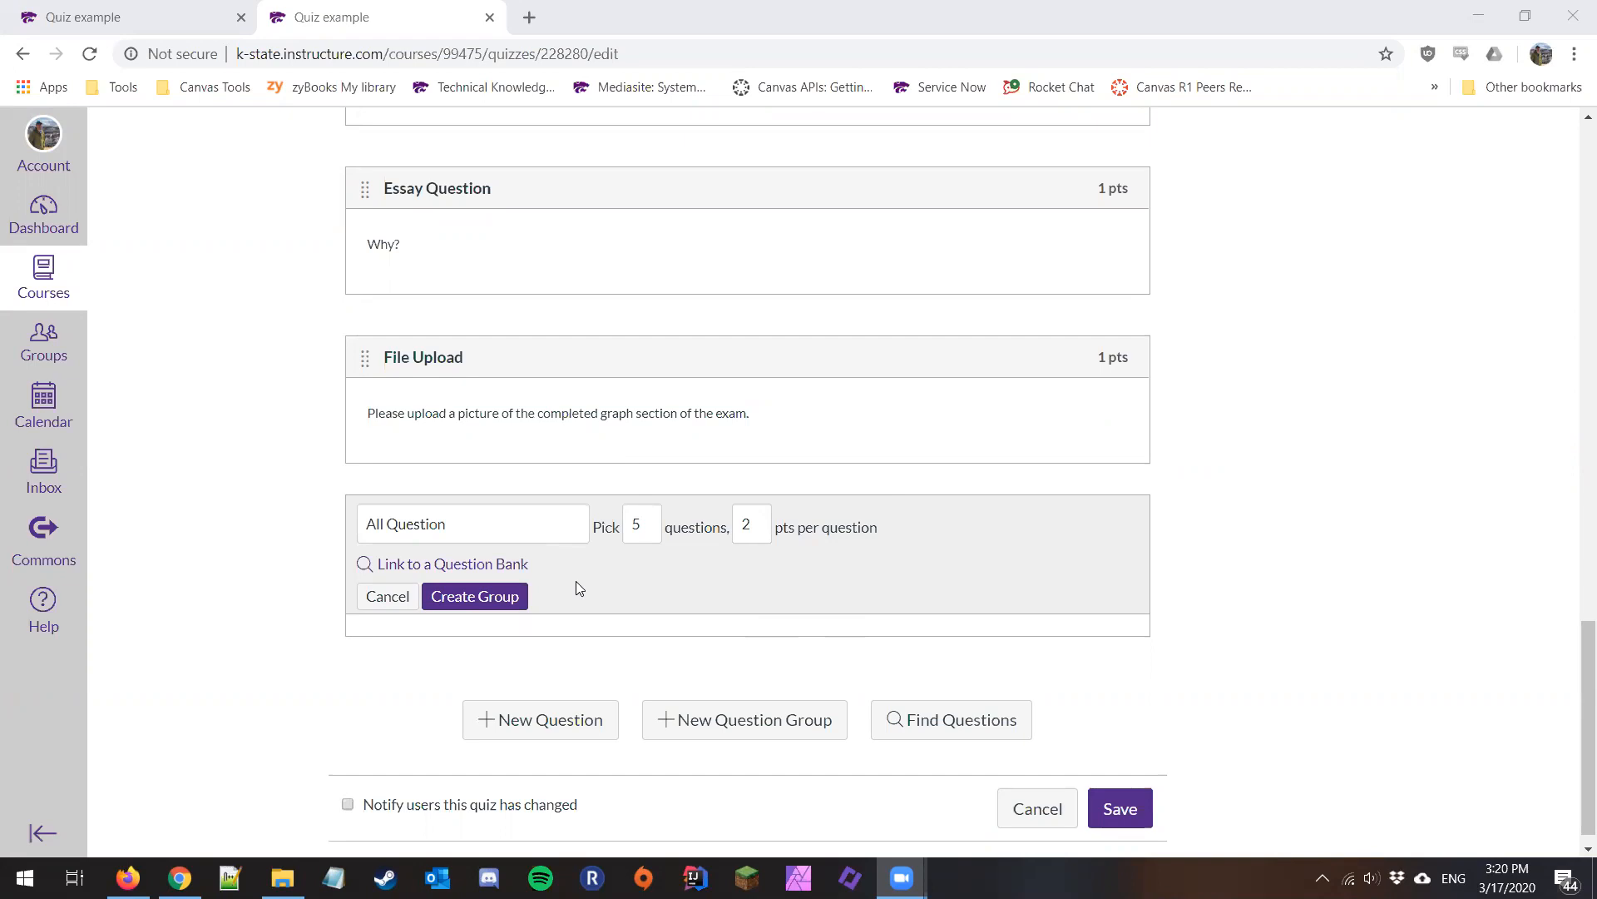
{"action": "left_click", "coordinate": [467, 597]}
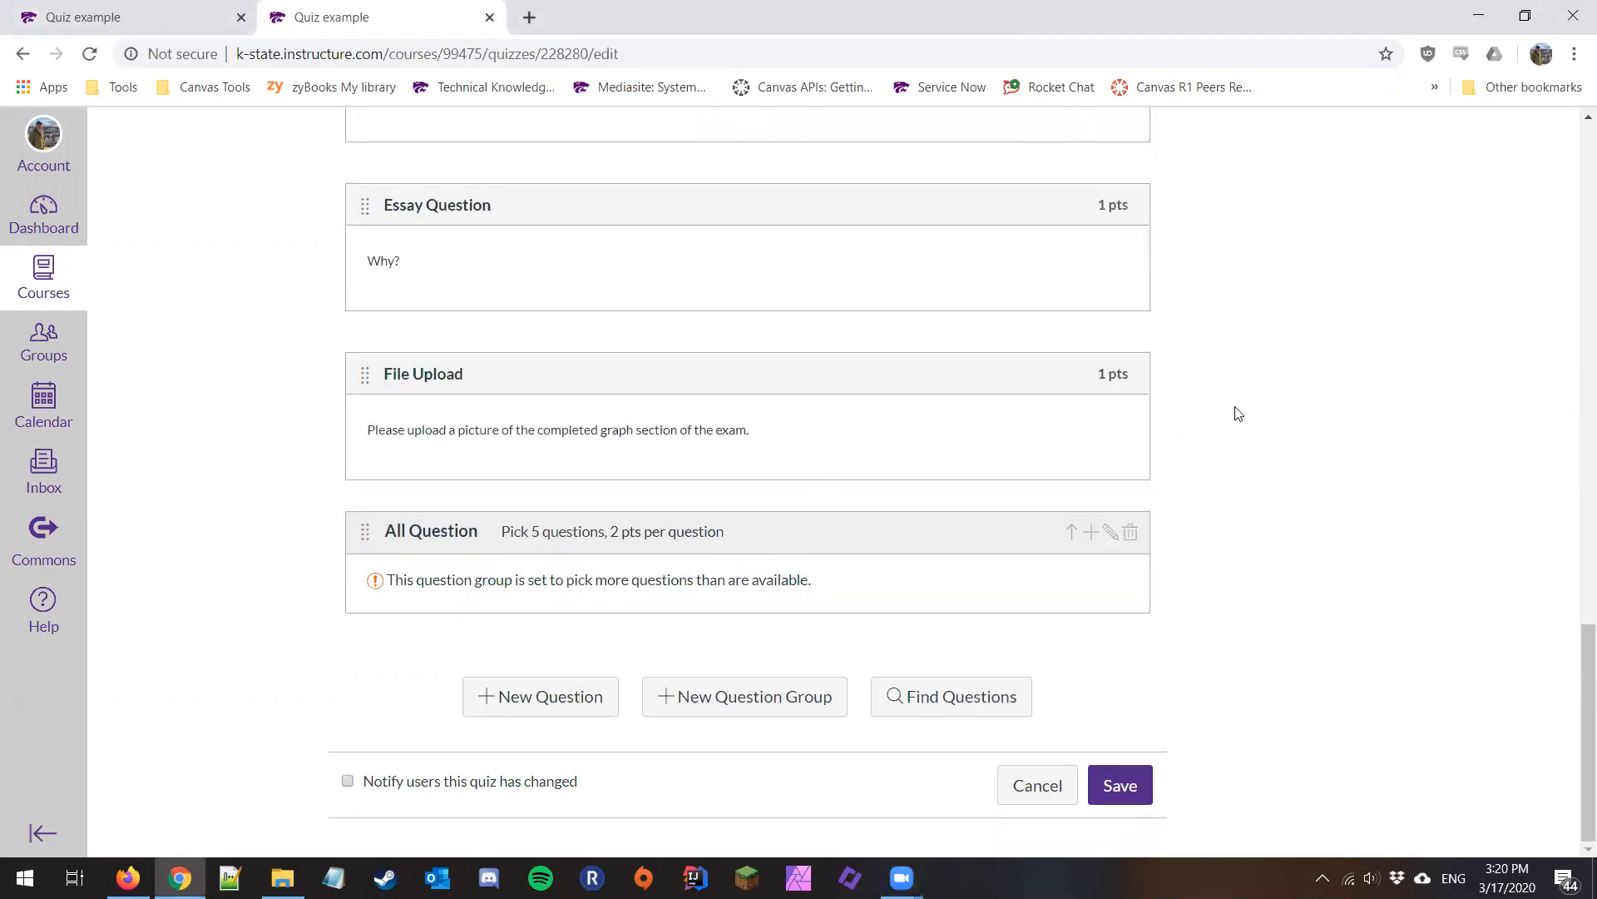
Move the File Upload, Essay Question, No question, Matching and Multiple Dropdowns items into the All Question group.
{"action": "scroll", "coordinate": [909, 310], "scroll_direction": "up", "scroll_amount": 1}
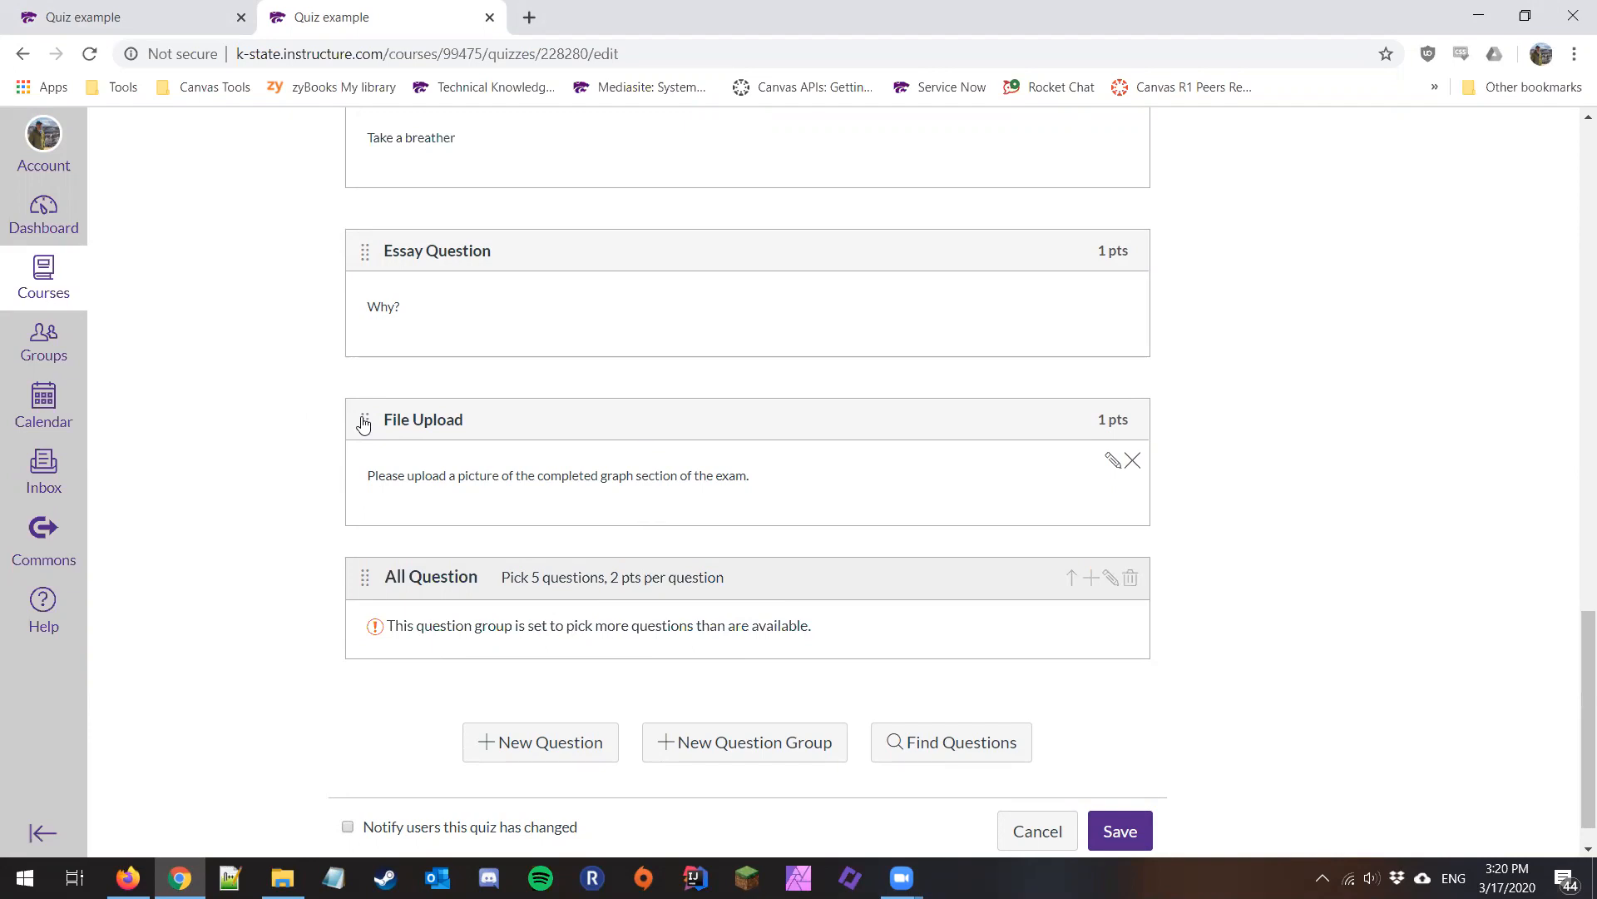
{"action": "left_click_drag", "start_coordinate": [363, 424], "coordinate": [391, 482]}
{"action": "left_click_drag", "start_coordinate": [359, 256], "coordinate": [391, 470]}
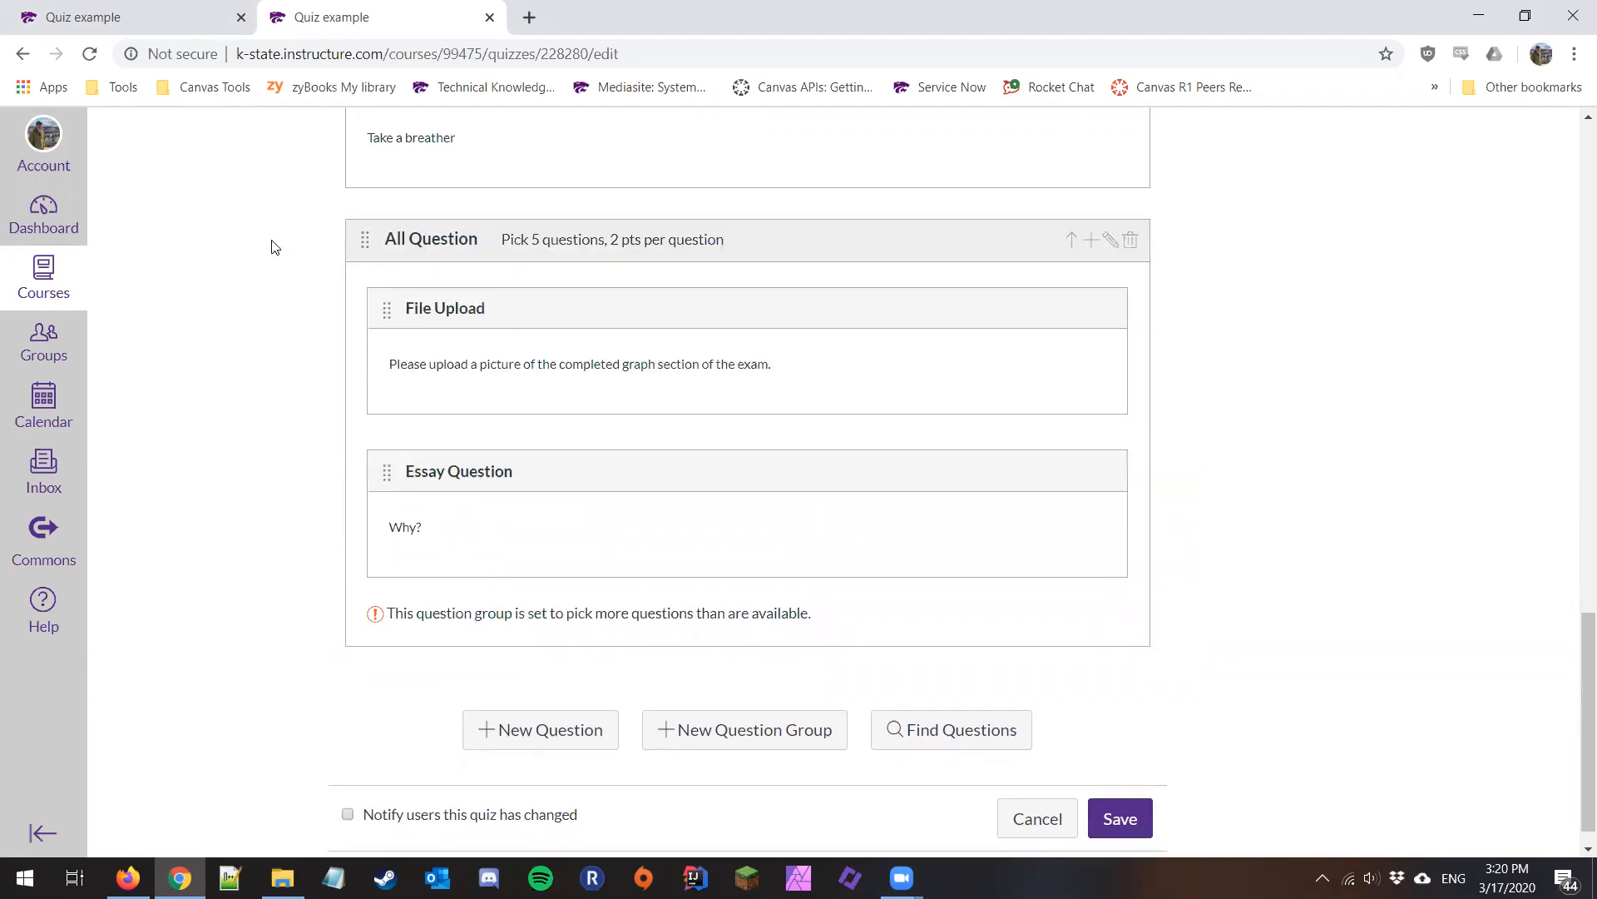
{"action": "scroll", "coordinate": [271, 247], "scroll_direction": "up", "scroll_amount": 2}
{"action": "left_click_drag", "start_coordinate": [364, 278], "coordinate": [404, 574]}
{"action": "scroll", "coordinate": [242, 327], "scroll_direction": "up", "scroll_amount": 3}
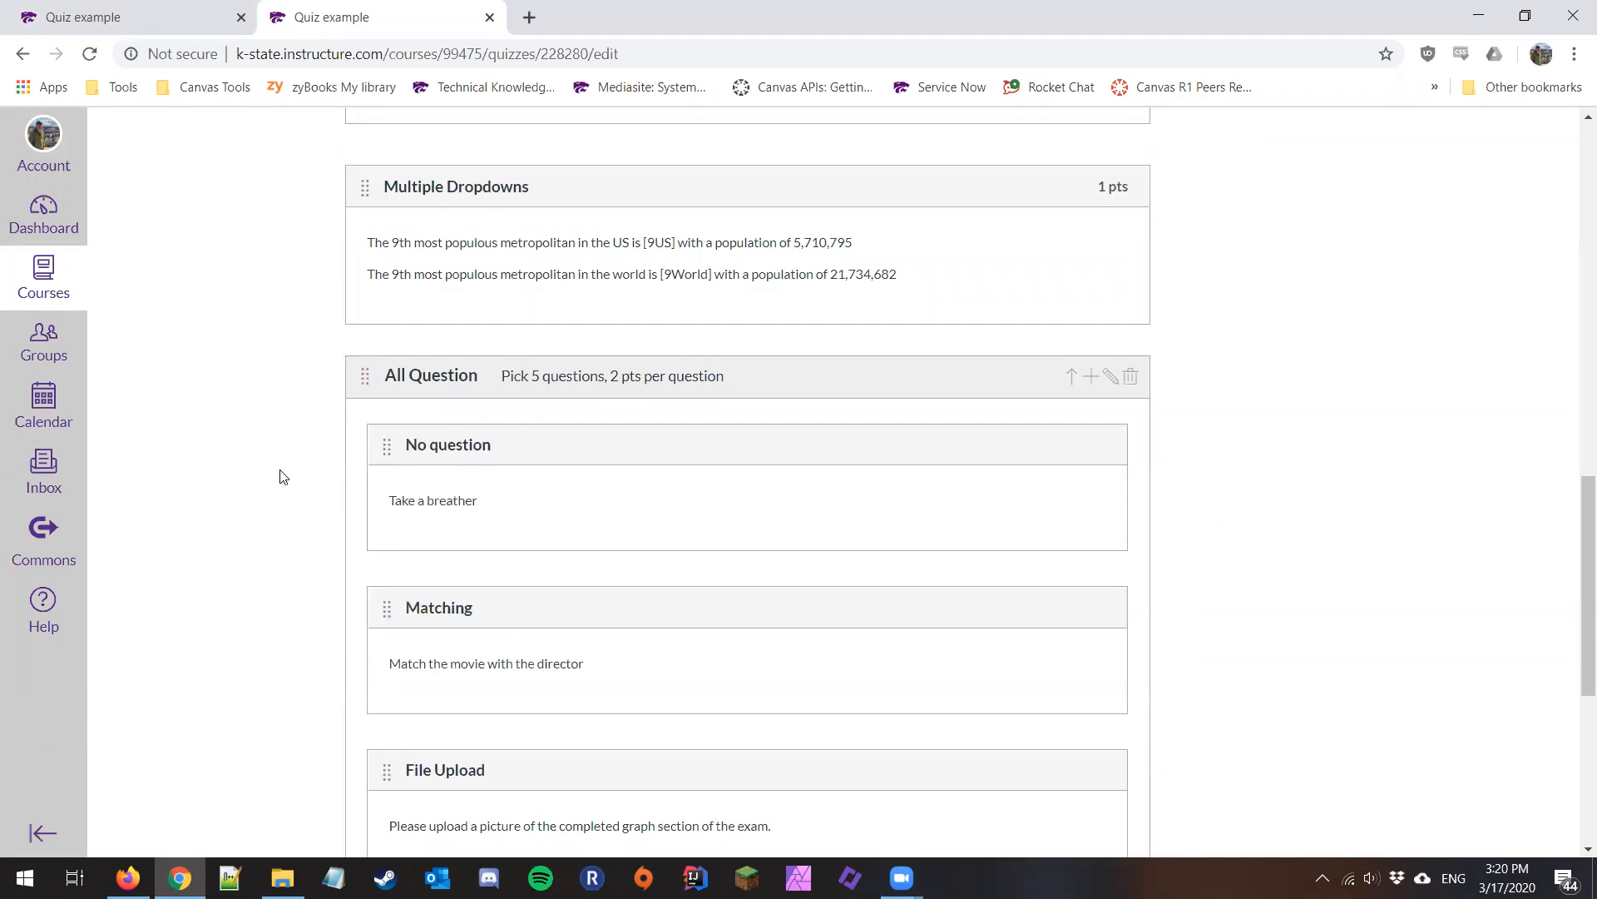
{"action": "scroll", "coordinate": [279, 477], "scroll_direction": "up", "scroll_amount": 3}
{"action": "left_click_drag", "start_coordinate": [367, 417], "coordinate": [397, 635]}
Move the Multiple Answers, Fill in multiple blanks, Fill in the blank, True/False and Multiple Choice questions into the group and save the quiz.
{"action": "scroll", "coordinate": [246, 478], "scroll_direction": "up", "scroll_amount": 2}
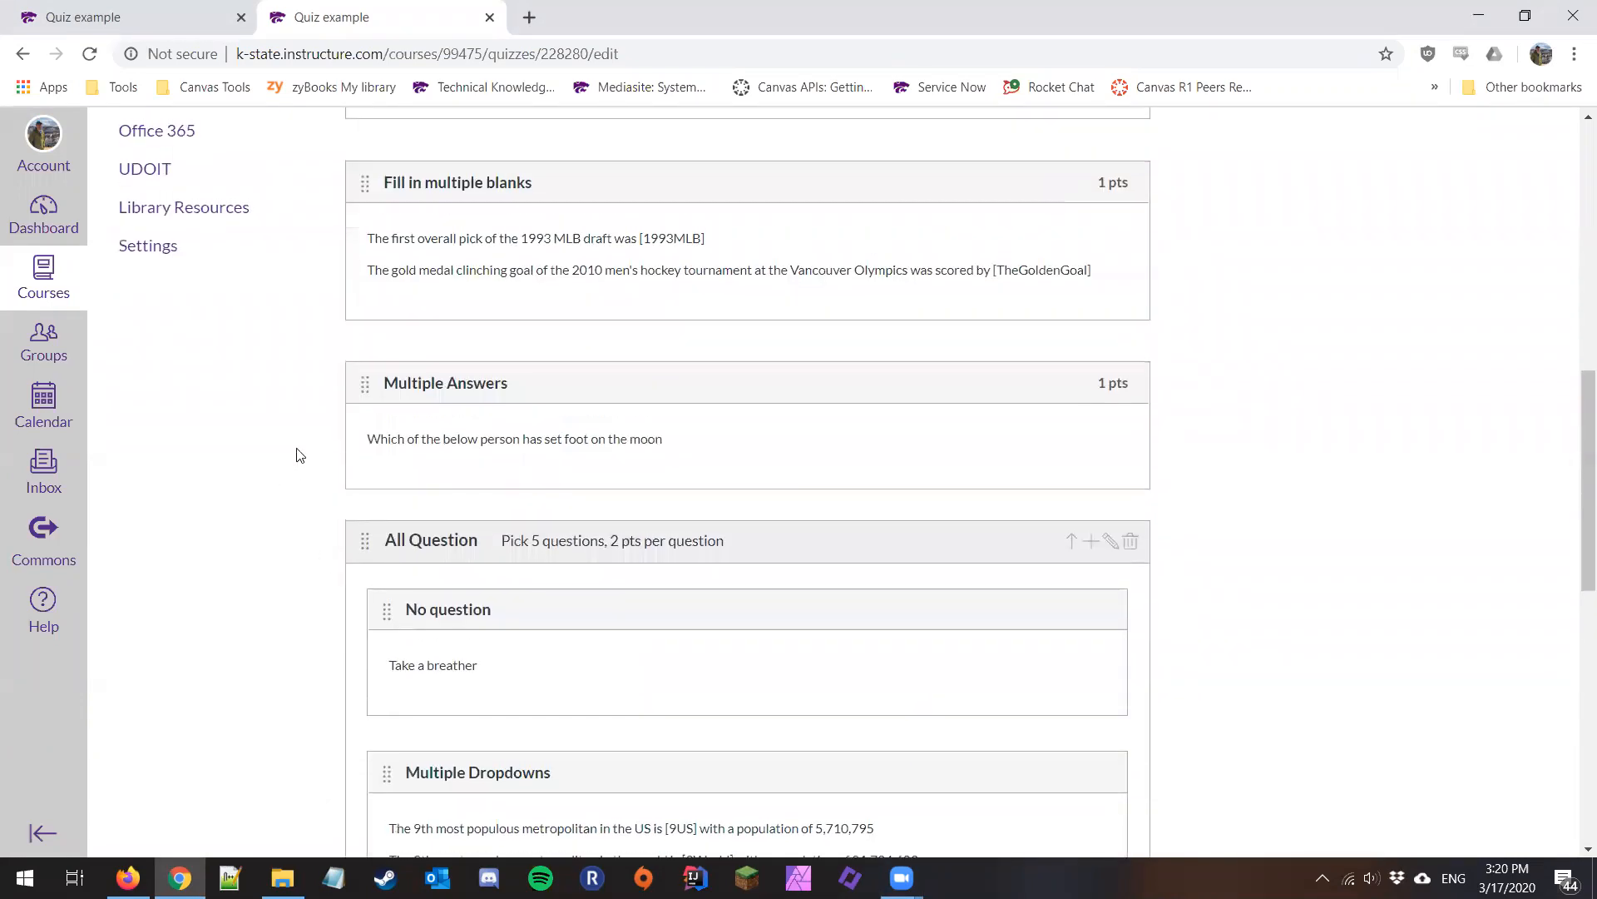
{"action": "left_click_drag", "start_coordinate": [365, 393], "coordinate": [392, 527]}
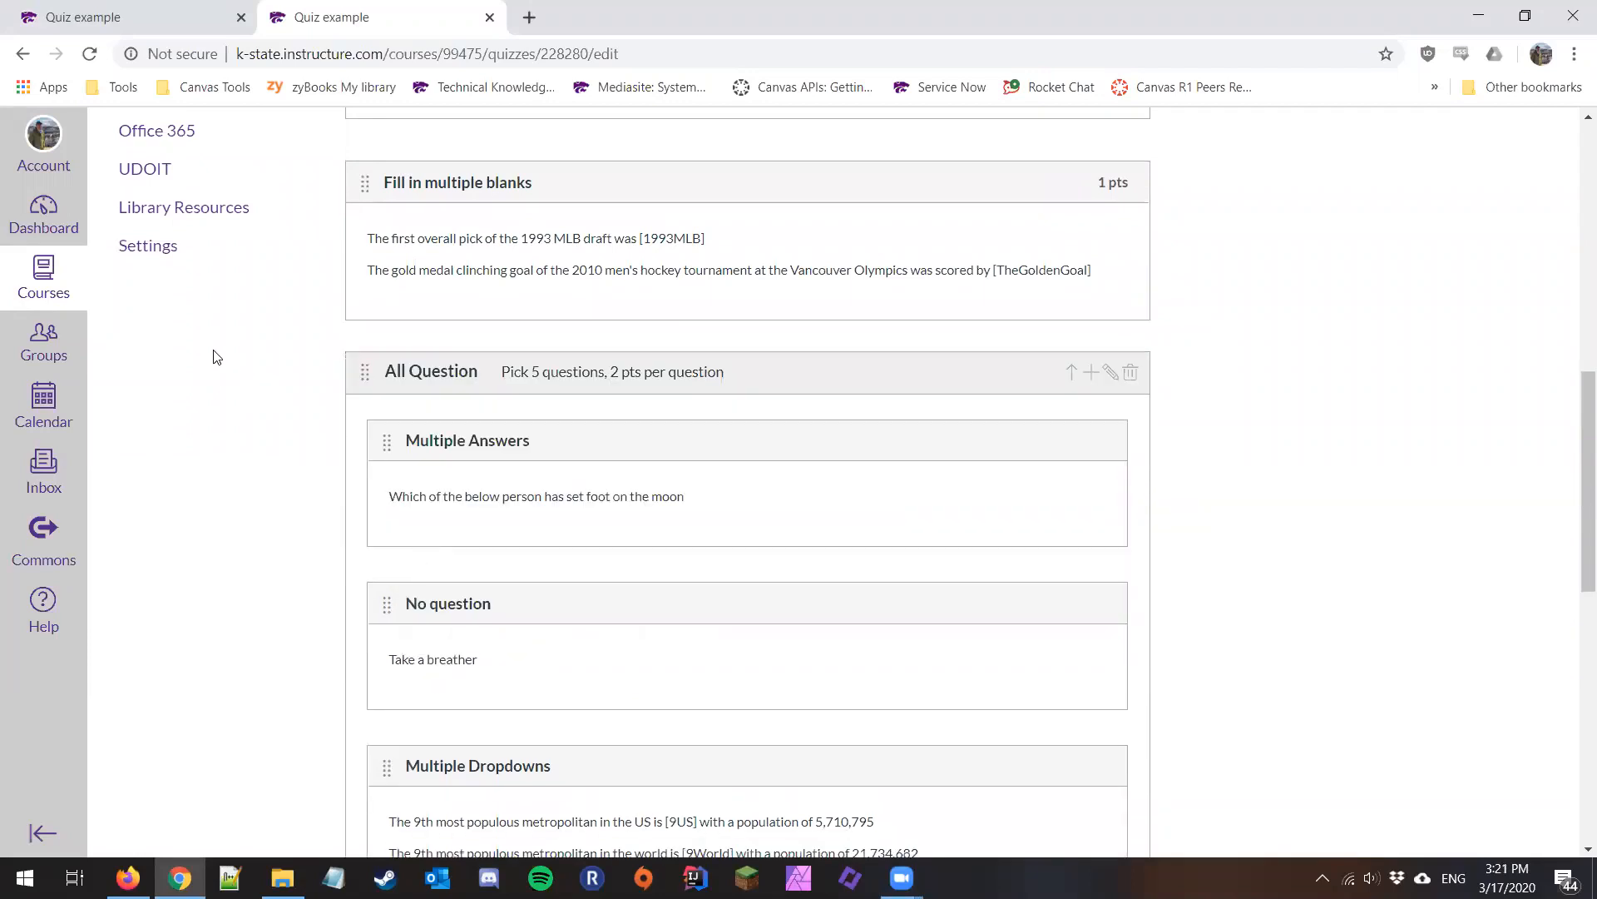
{"action": "scroll", "coordinate": [331, 348], "scroll_direction": "up", "scroll_amount": 2}
{"action": "left_click_drag", "start_coordinate": [367, 310], "coordinate": [360, 488]}
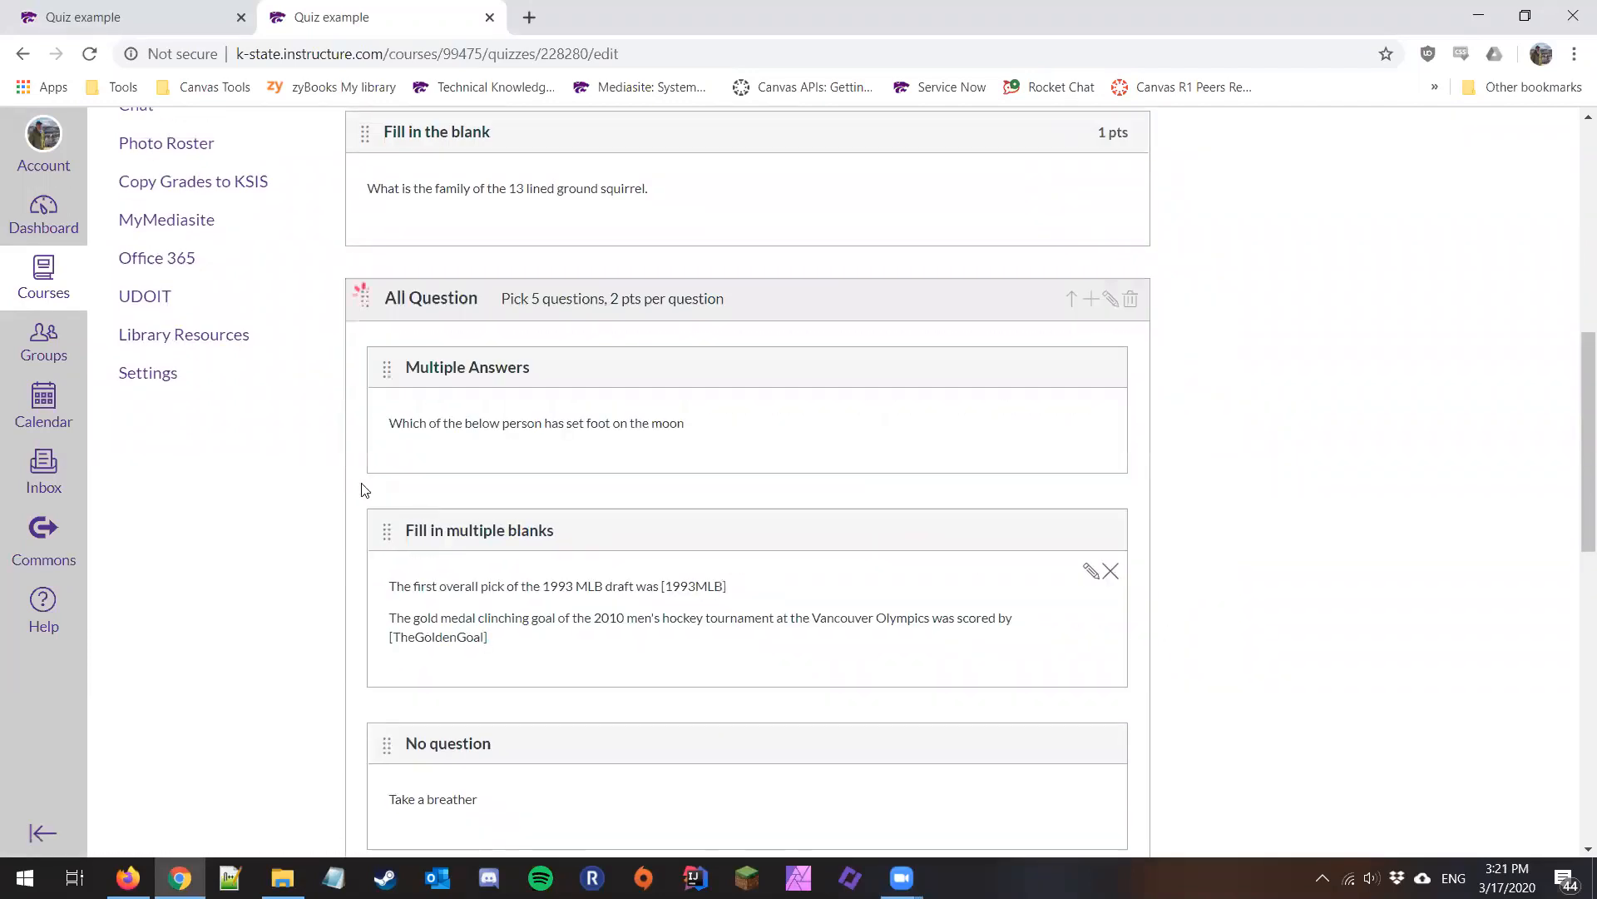
{"action": "scroll", "coordinate": [247, 450], "scroll_direction": "up", "scroll_amount": 2}
{"action": "left_click_drag", "start_coordinate": [362, 319], "coordinate": [427, 509]}
{"action": "left_click_drag", "start_coordinate": [363, 155], "coordinate": [436, 371]}
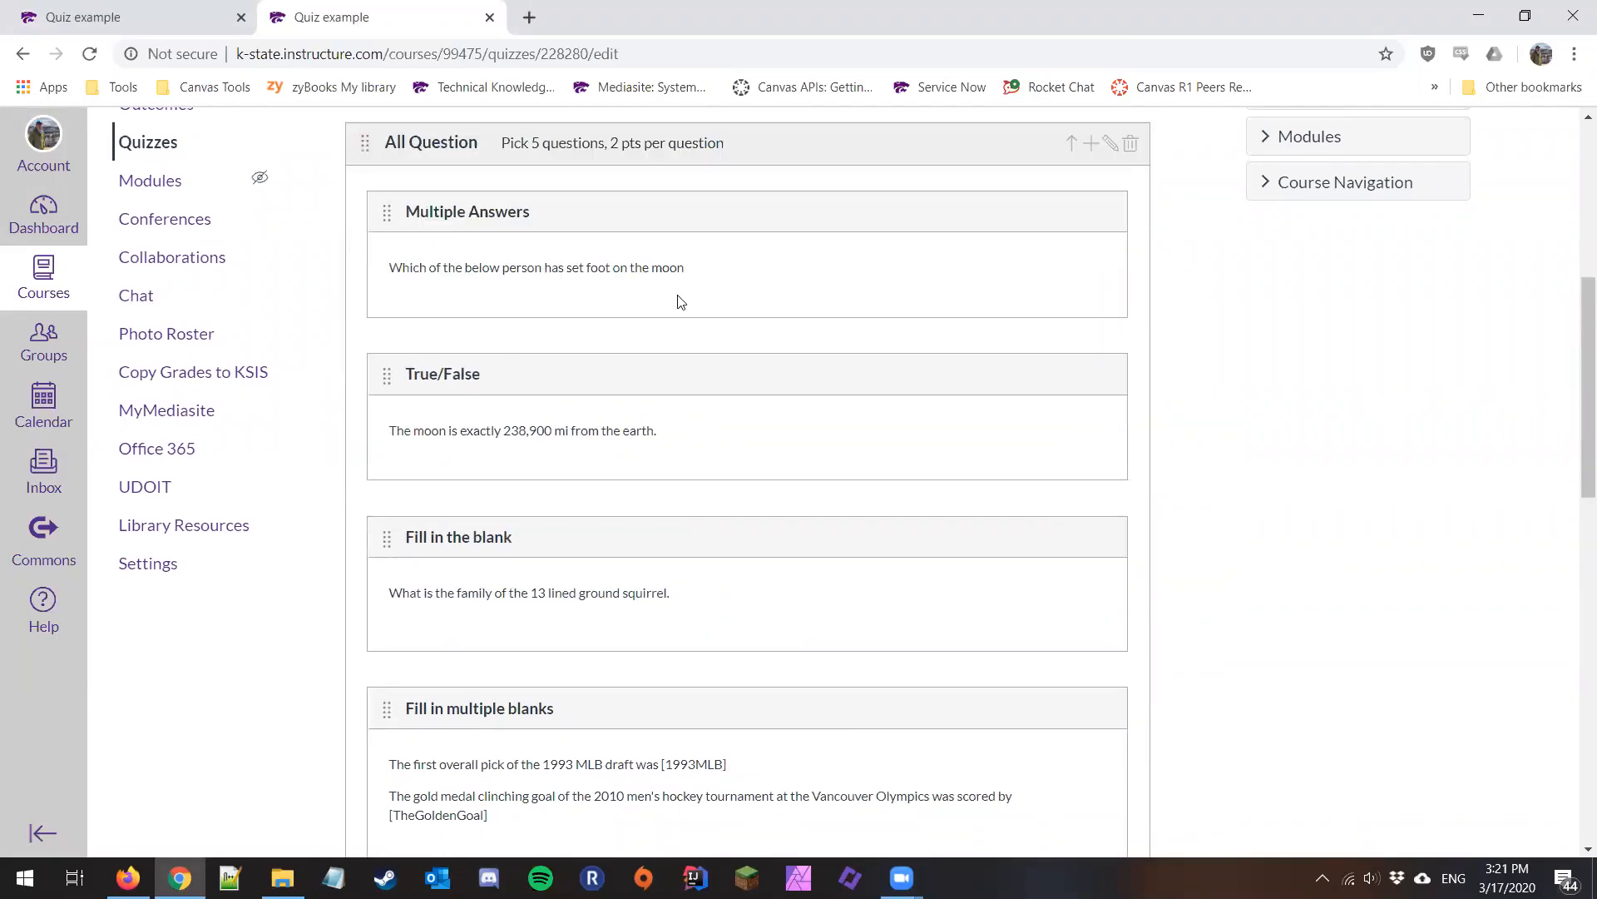
{"action": "scroll", "coordinate": [678, 300], "scroll_direction": "up", "scroll_amount": 4}
{"action": "left_click_drag", "start_coordinate": [365, 350], "coordinate": [441, 545]}
{"action": "scroll", "coordinate": [983, 453], "scroll_direction": "down", "scroll_amount": 8}
{"action": "scroll", "coordinate": [983, 453], "scroll_direction": "down", "scroll_amount": 5}
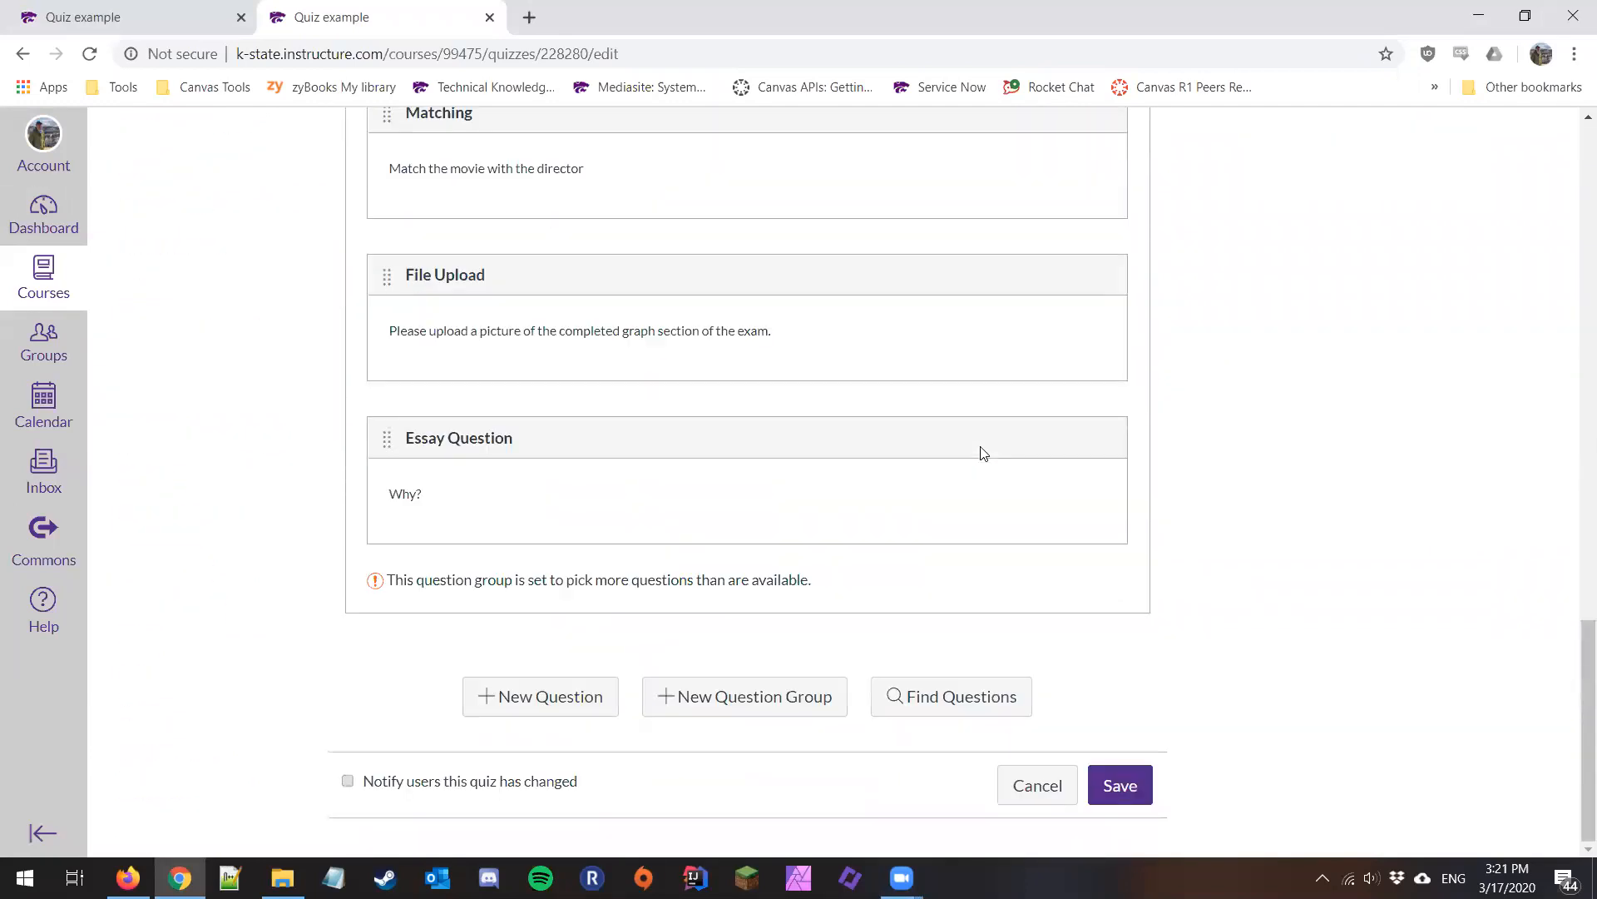
{"action": "left_click", "coordinate": [1102, 786]}
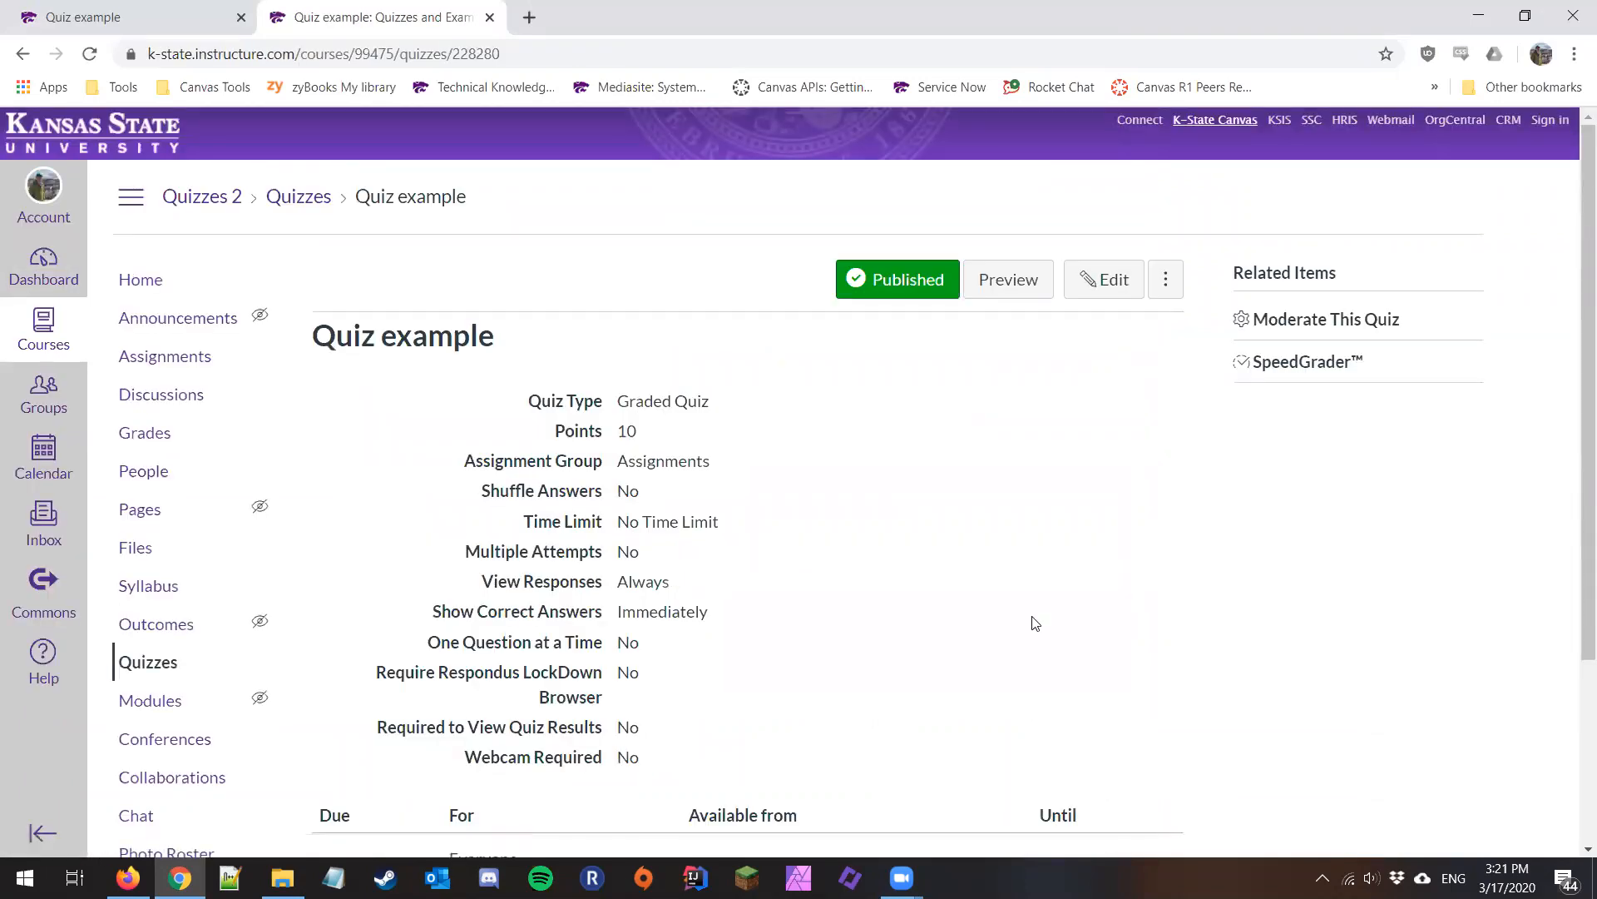
Edit the quiz details to apply a time limit of 30 minutes and save the quiz.
{"action": "left_click", "coordinate": [1103, 289]}
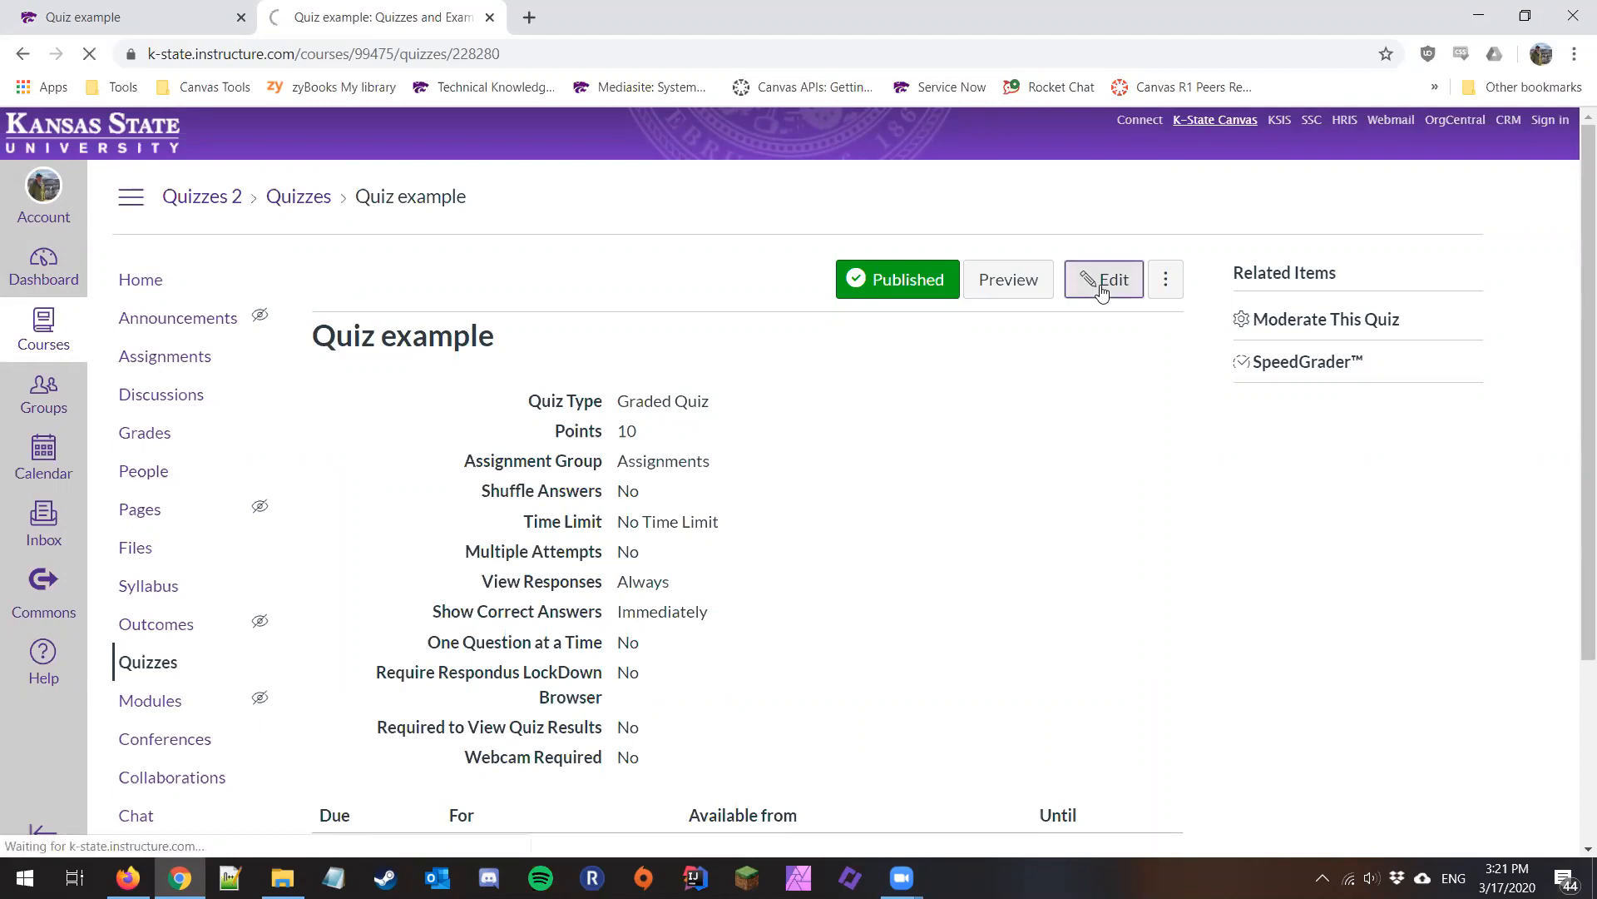
{"action": "scroll", "coordinate": [1103, 294], "scroll_direction": "down", "scroll_amount": 4}
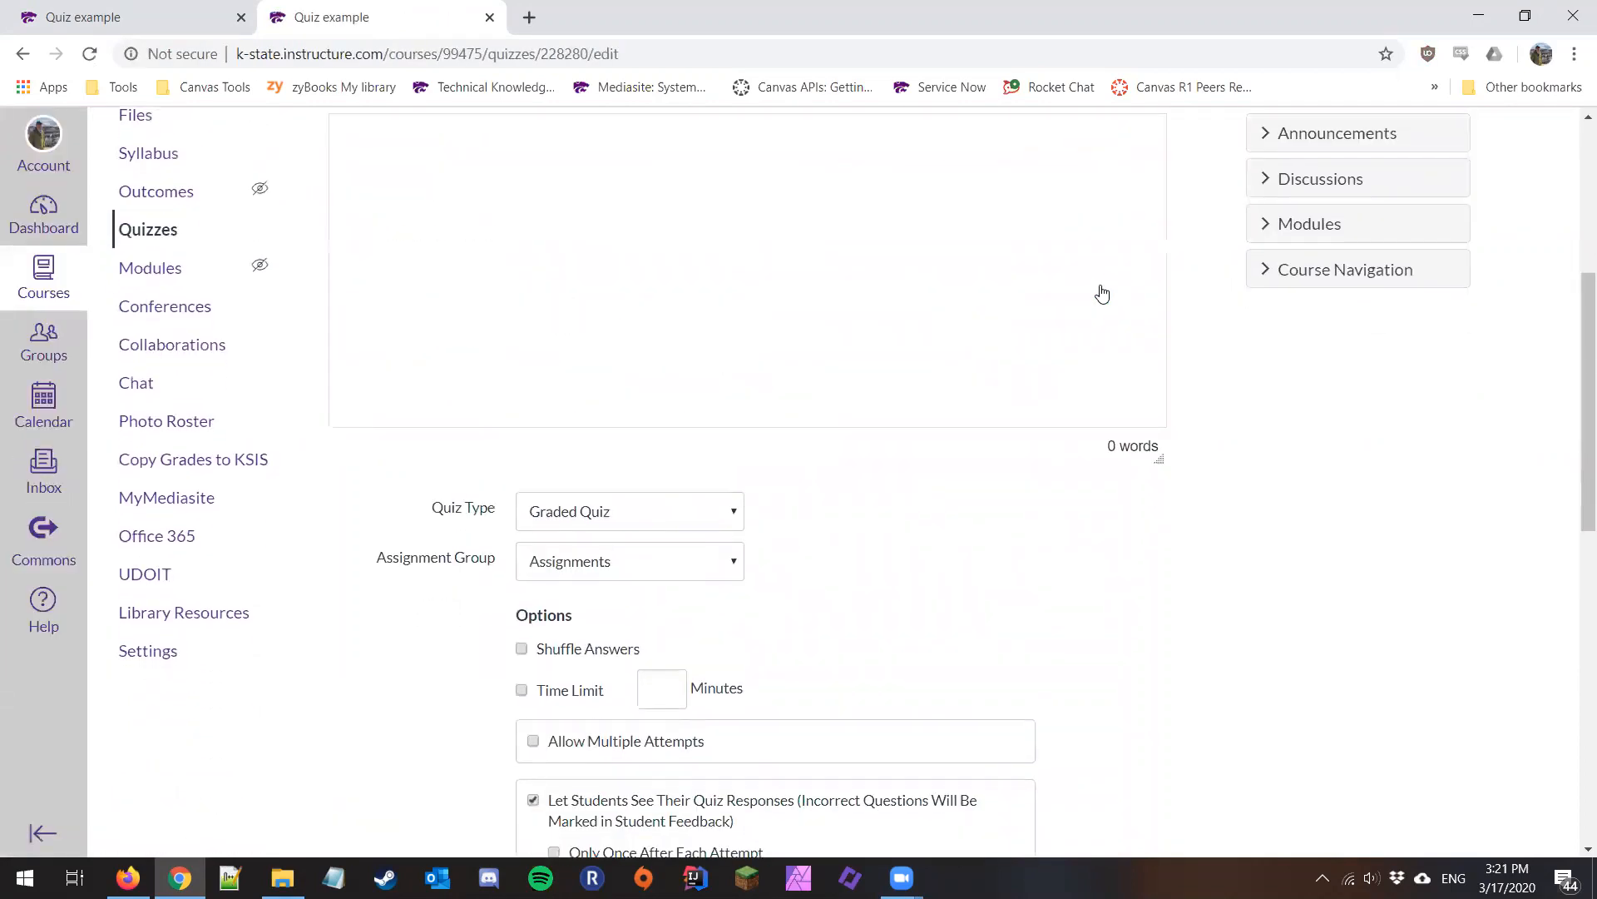
{"action": "left_click", "coordinate": [669, 679]}
{"action": "type", "text": "30"}
{"action": "left_click", "coordinate": [521, 691]}
{"action": "scroll", "coordinate": [526, 695], "scroll_direction": "down", "scroll_amount": 10}
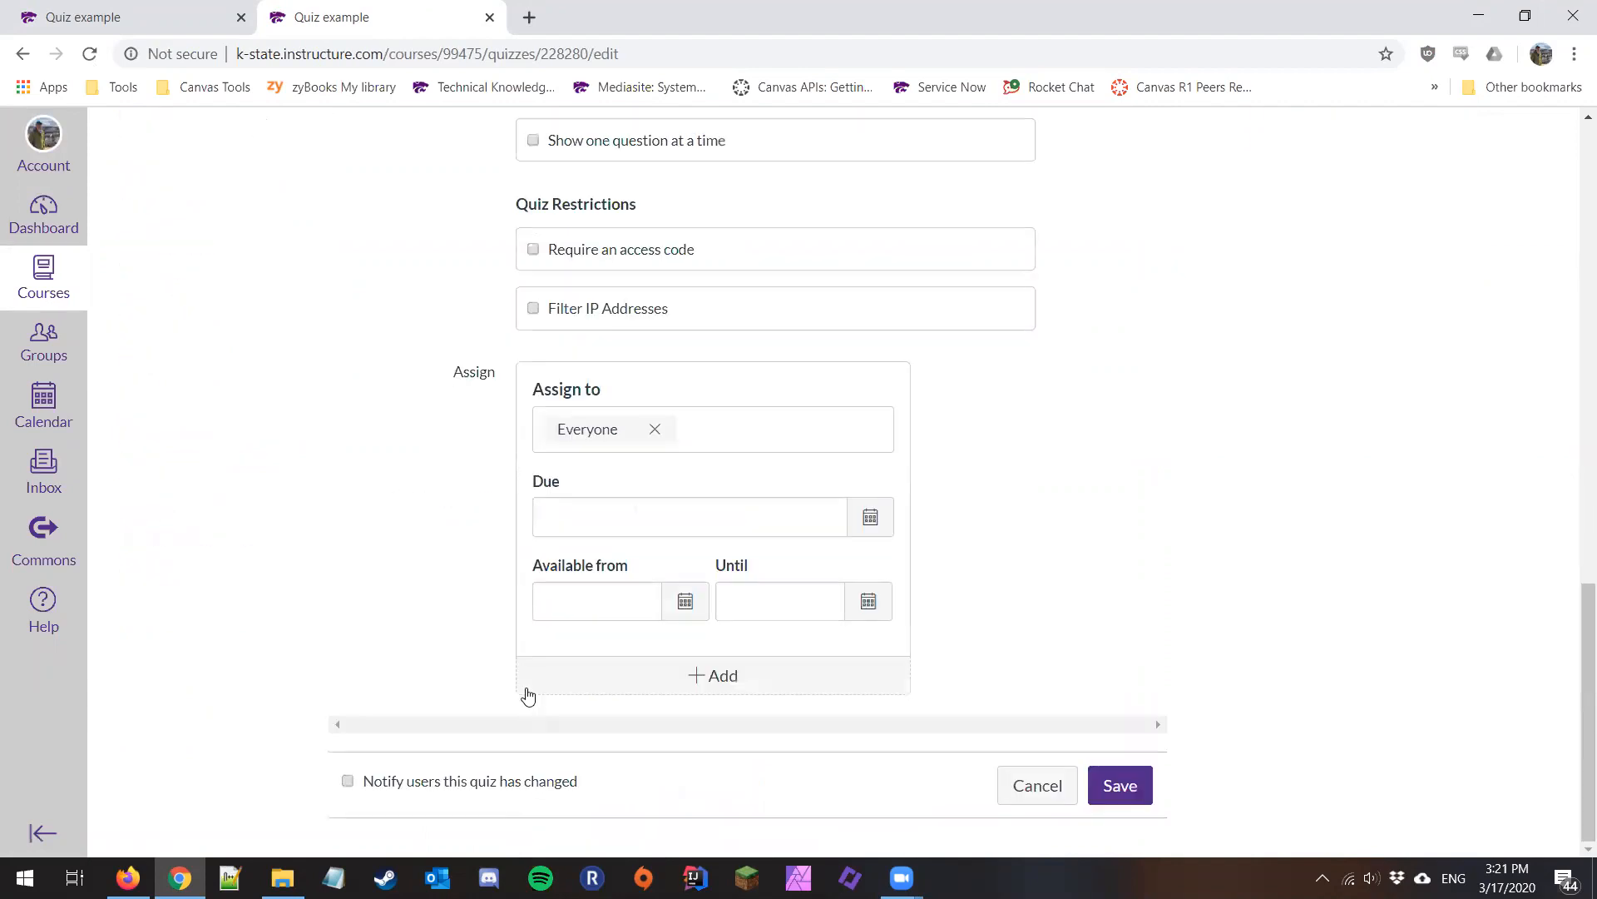
{"action": "left_click", "coordinate": [1115, 787]}
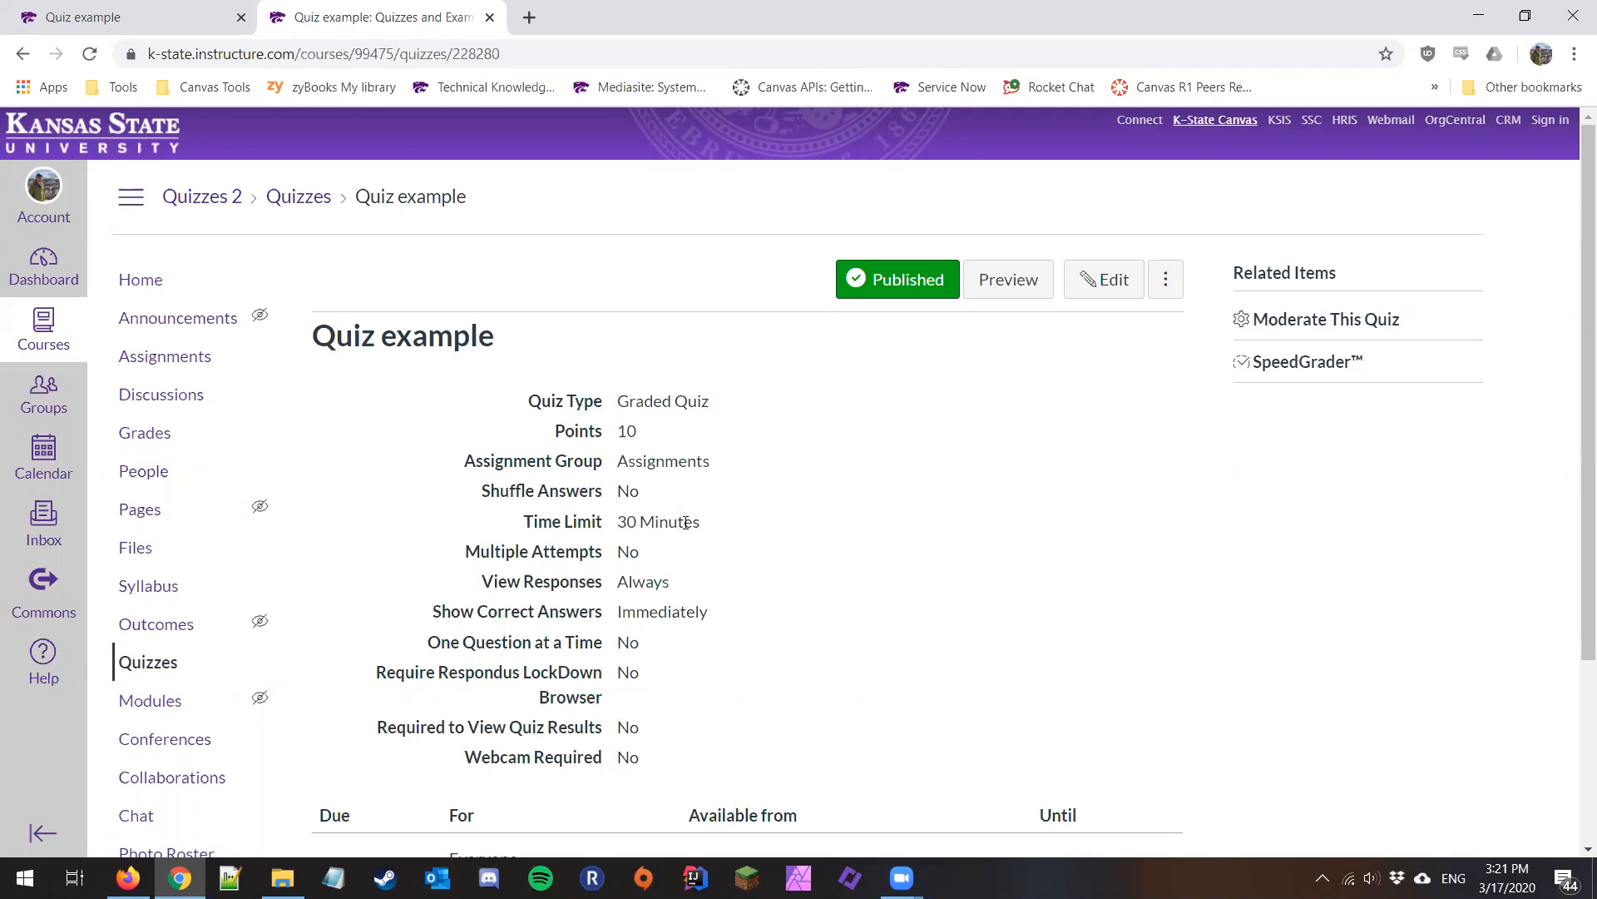
Moderate the quiz to give the second and third listed students 15 extra minutes on every attempt.
{"action": "left_click", "coordinate": [1334, 318]}
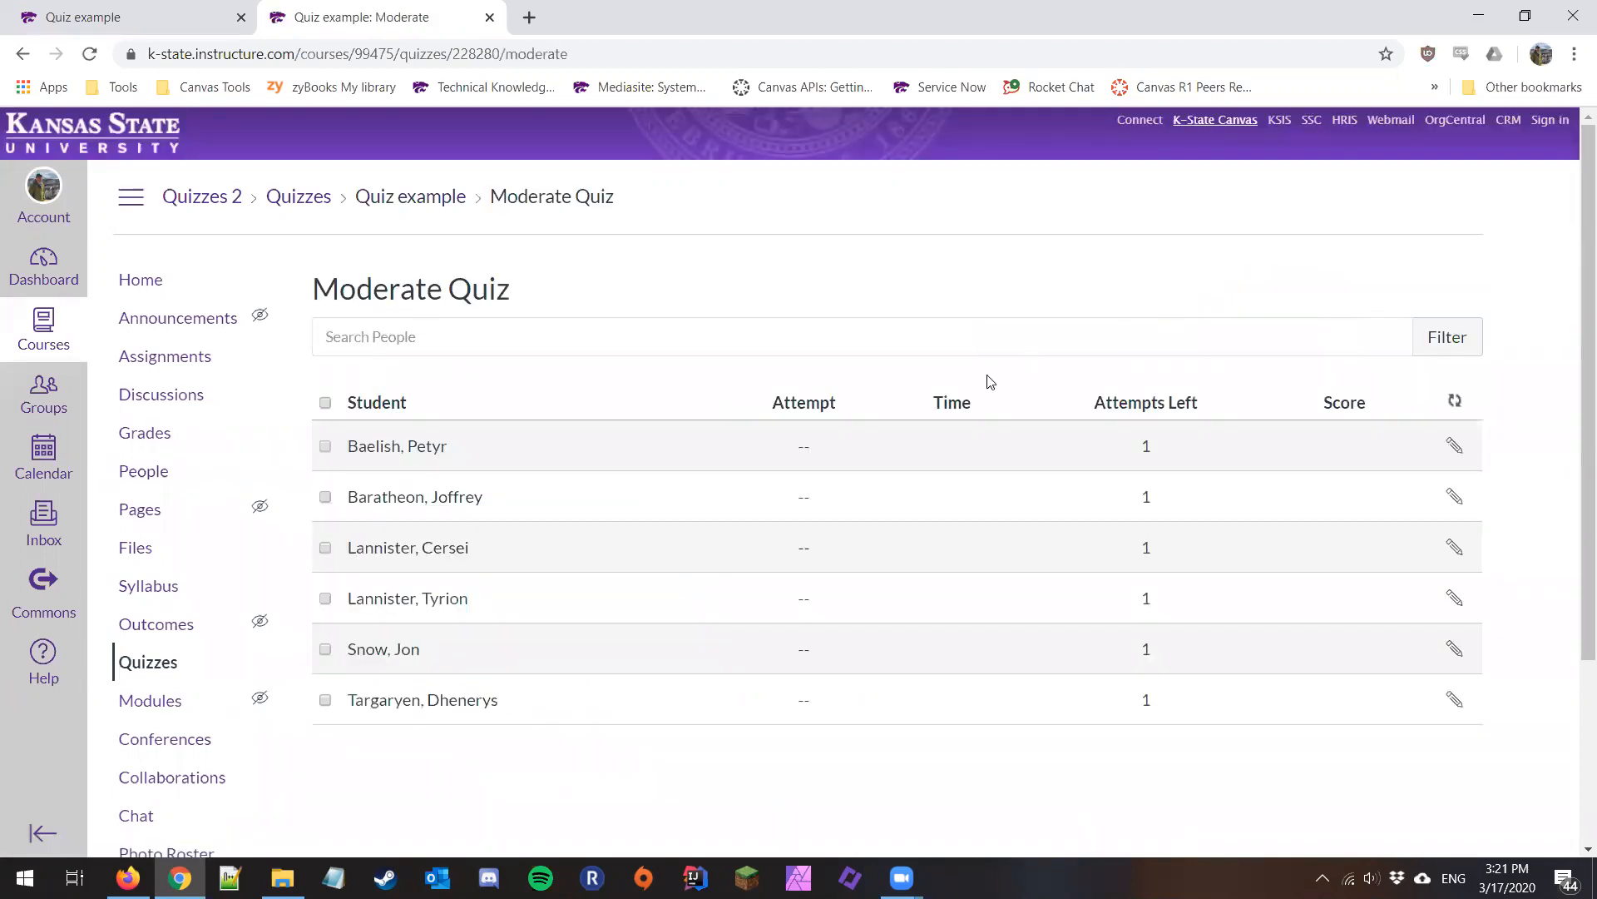
{"action": "left_click", "coordinate": [326, 498]}
{"action": "left_click", "coordinate": [325, 549]}
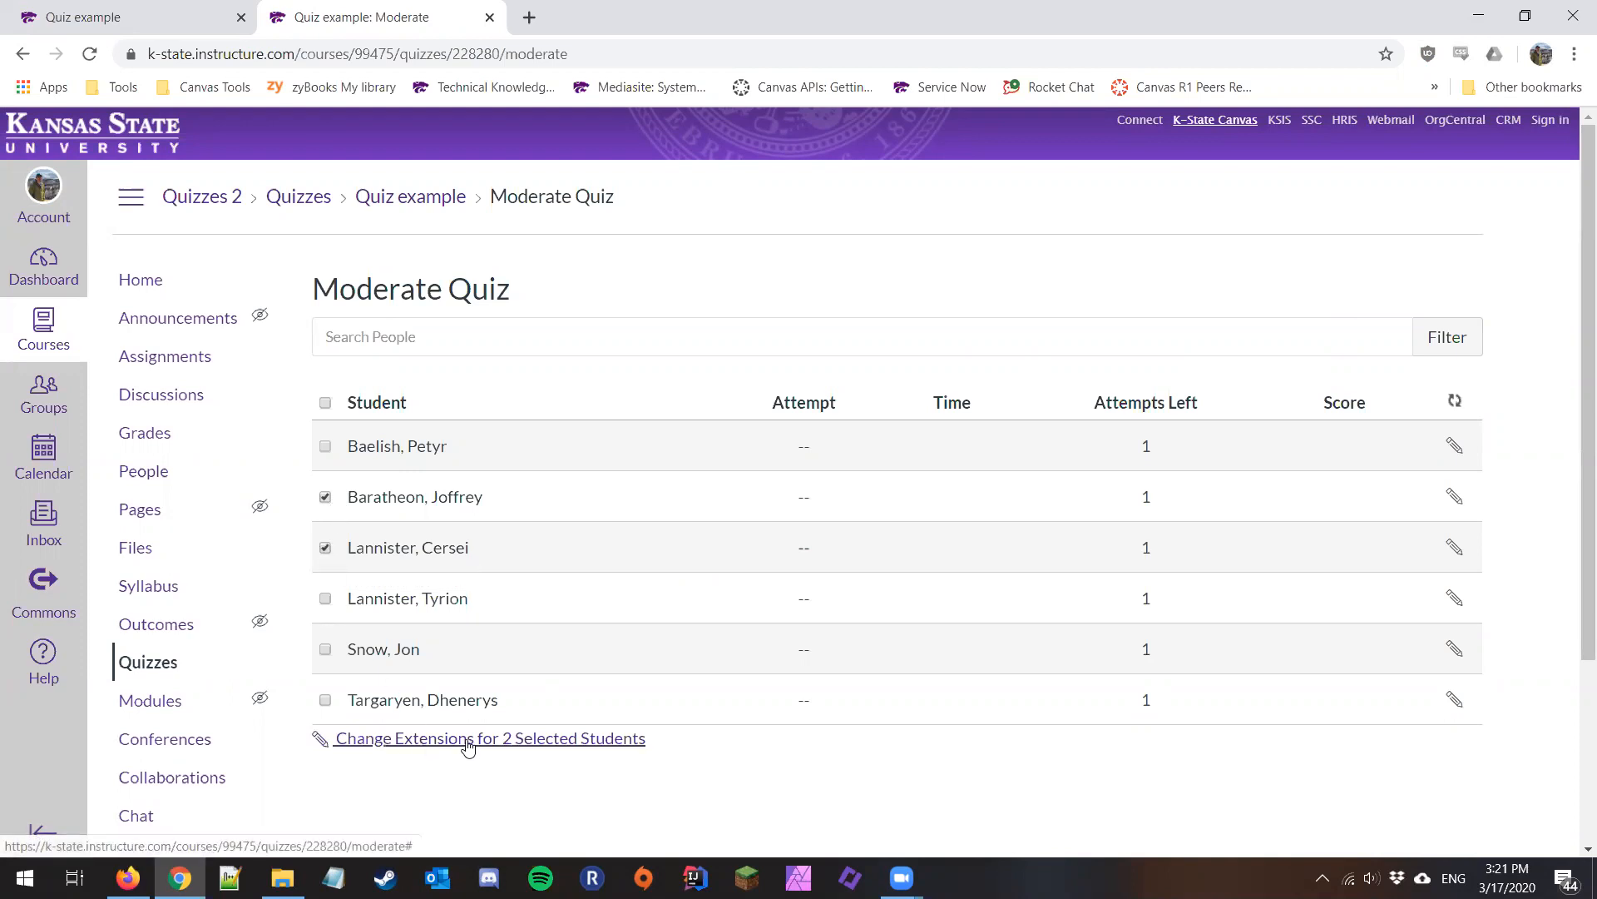
{"action": "left_click", "coordinate": [447, 741]}
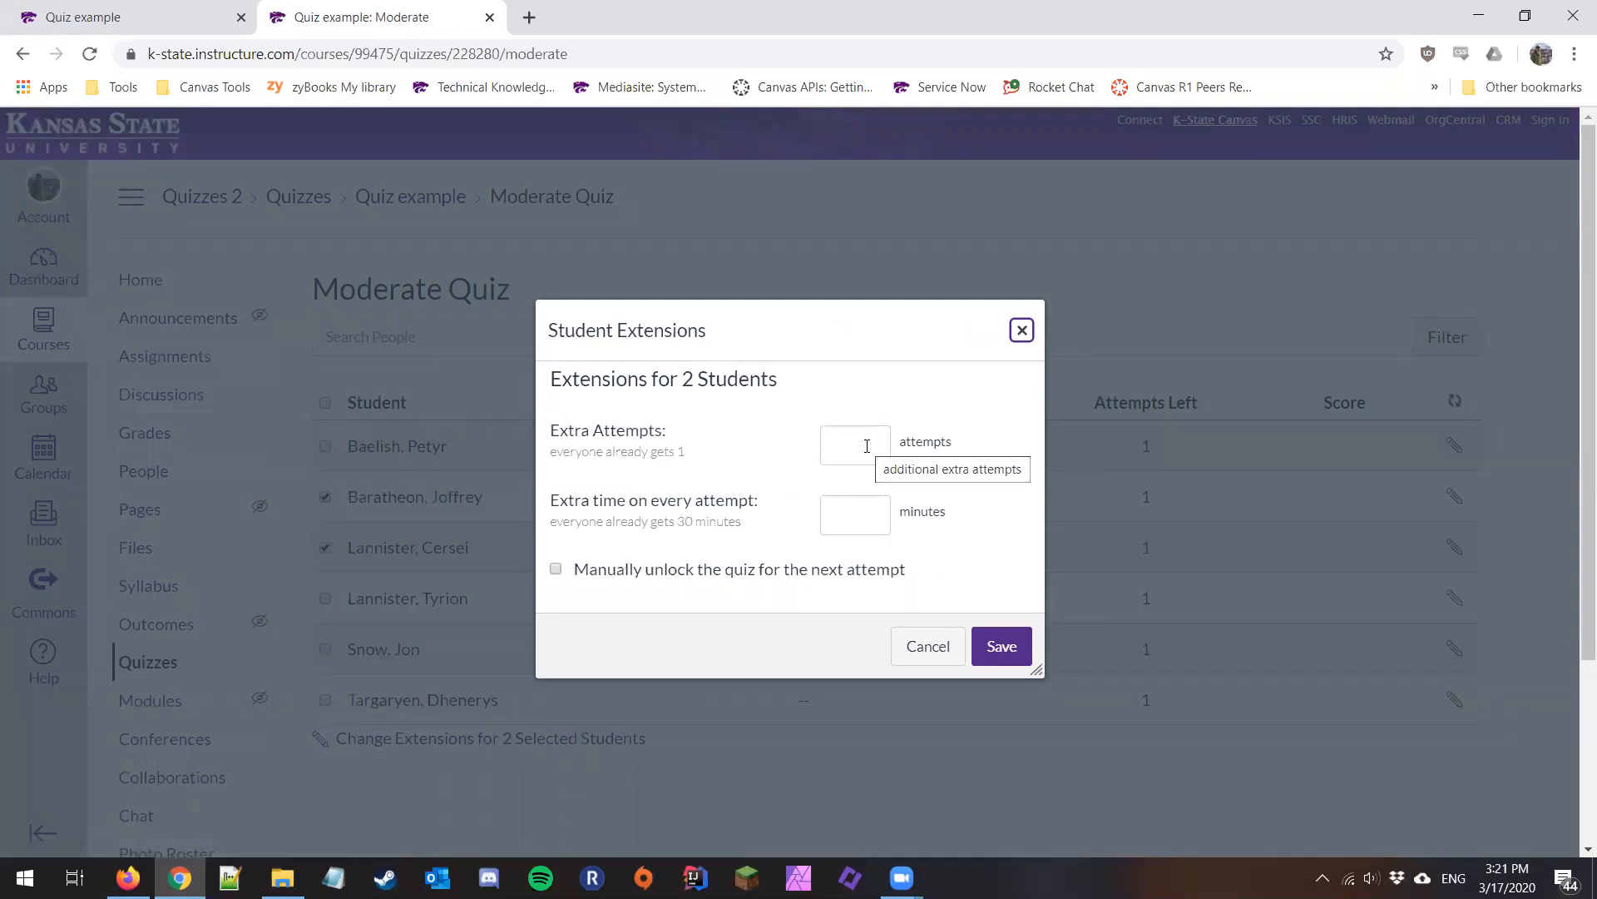
{"action": "left_click", "coordinate": [875, 516]}
{"action": "type", "text": "15"}
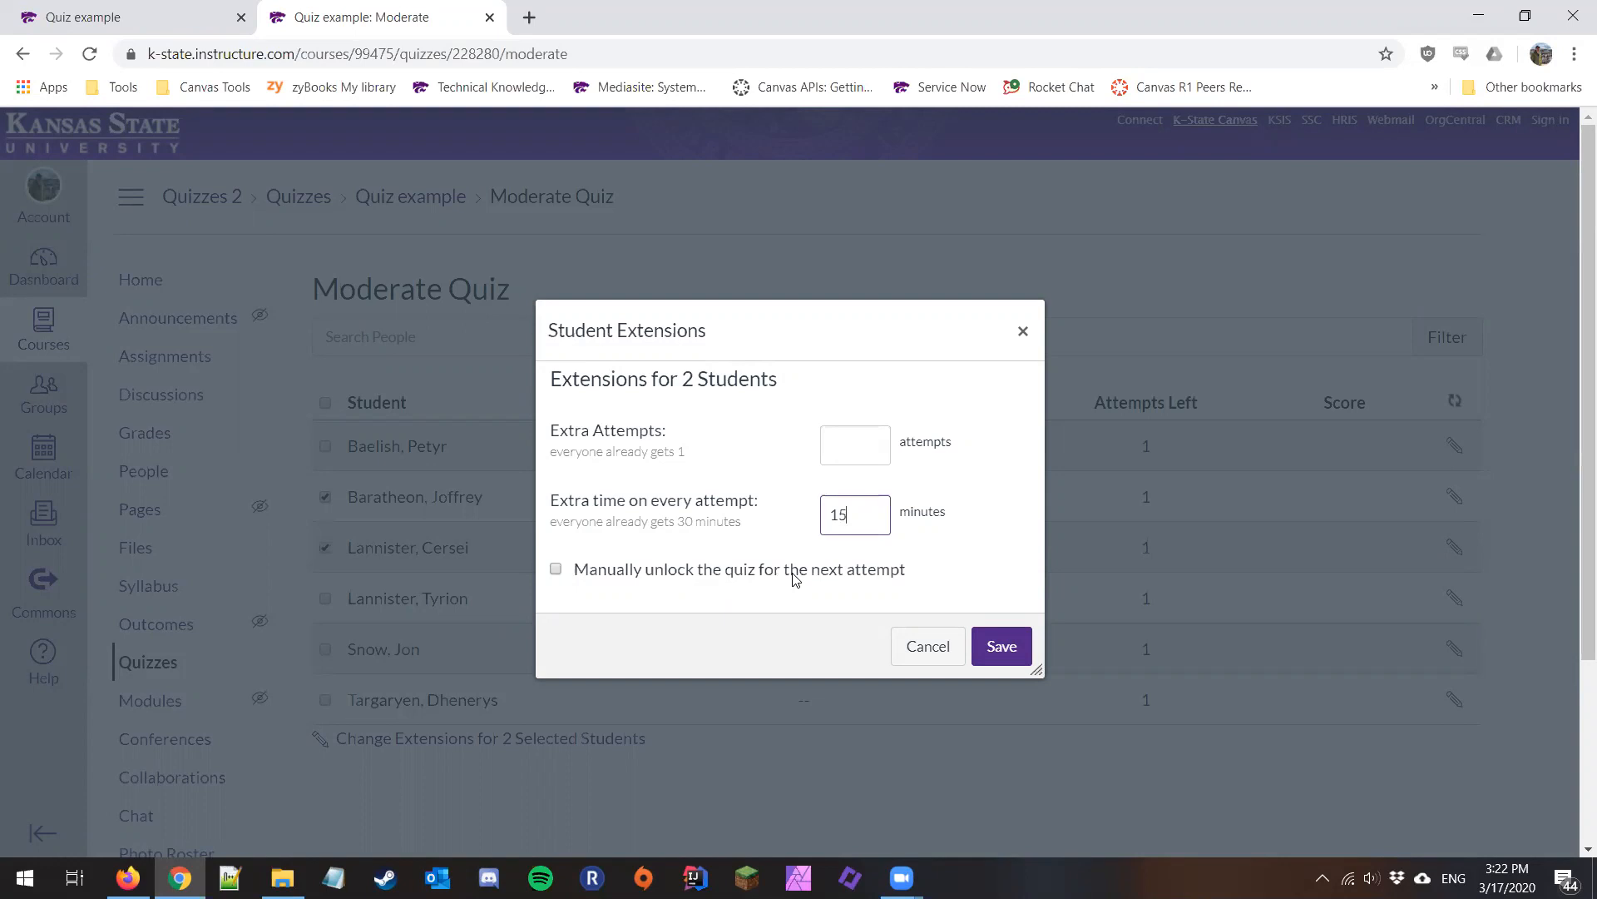
{"action": "left_click", "coordinate": [995, 649]}
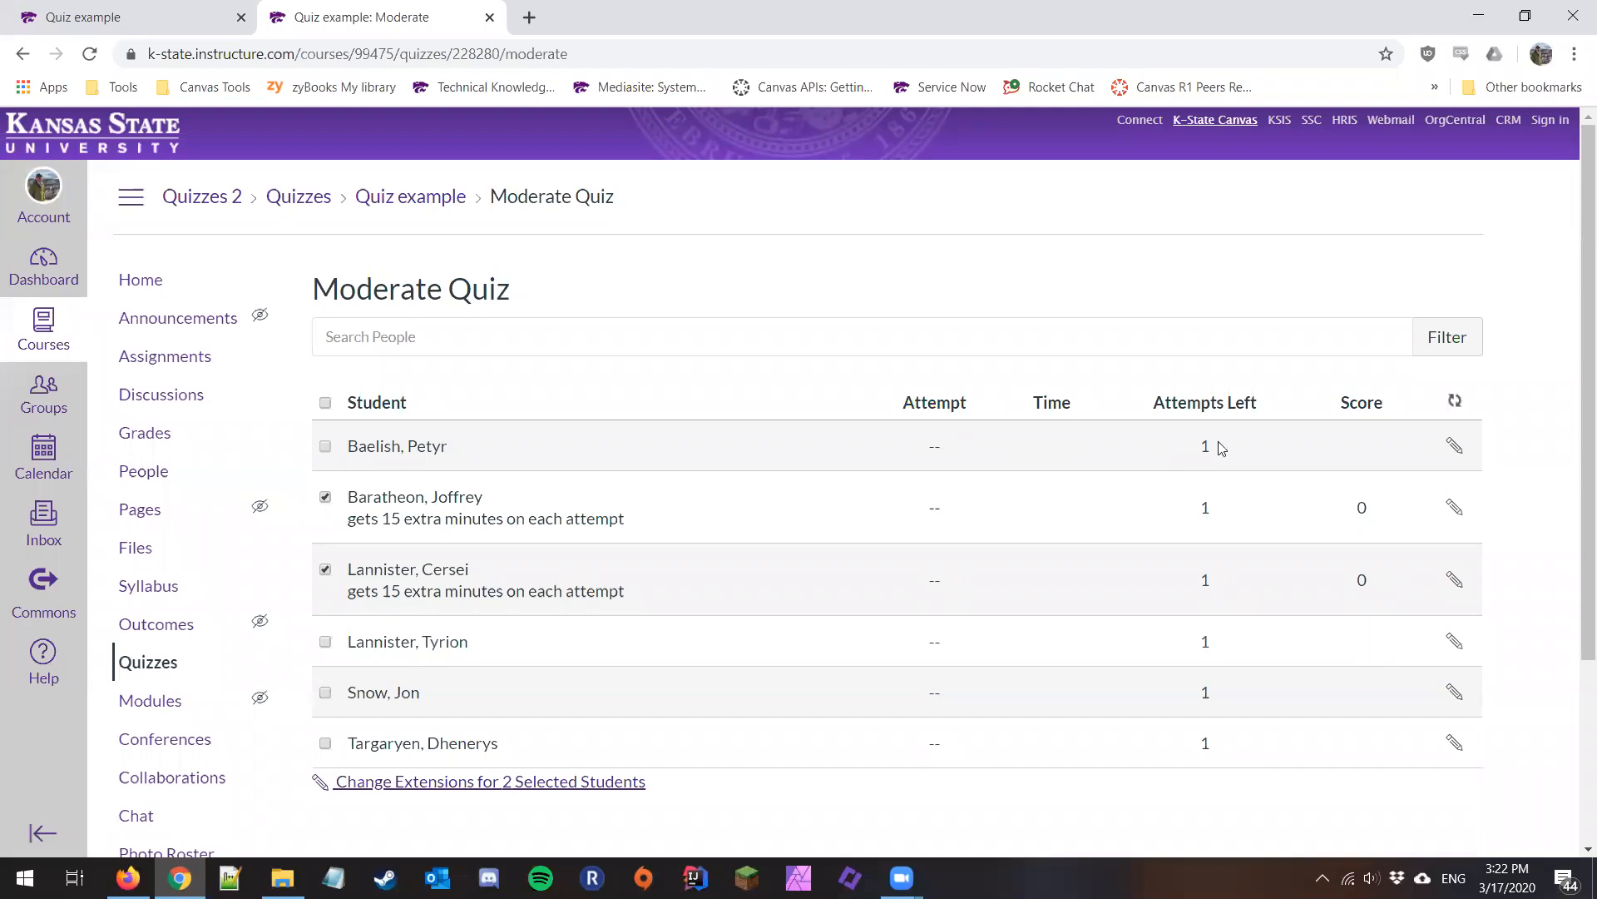
{"action": "left_click", "coordinate": [1455, 448]}
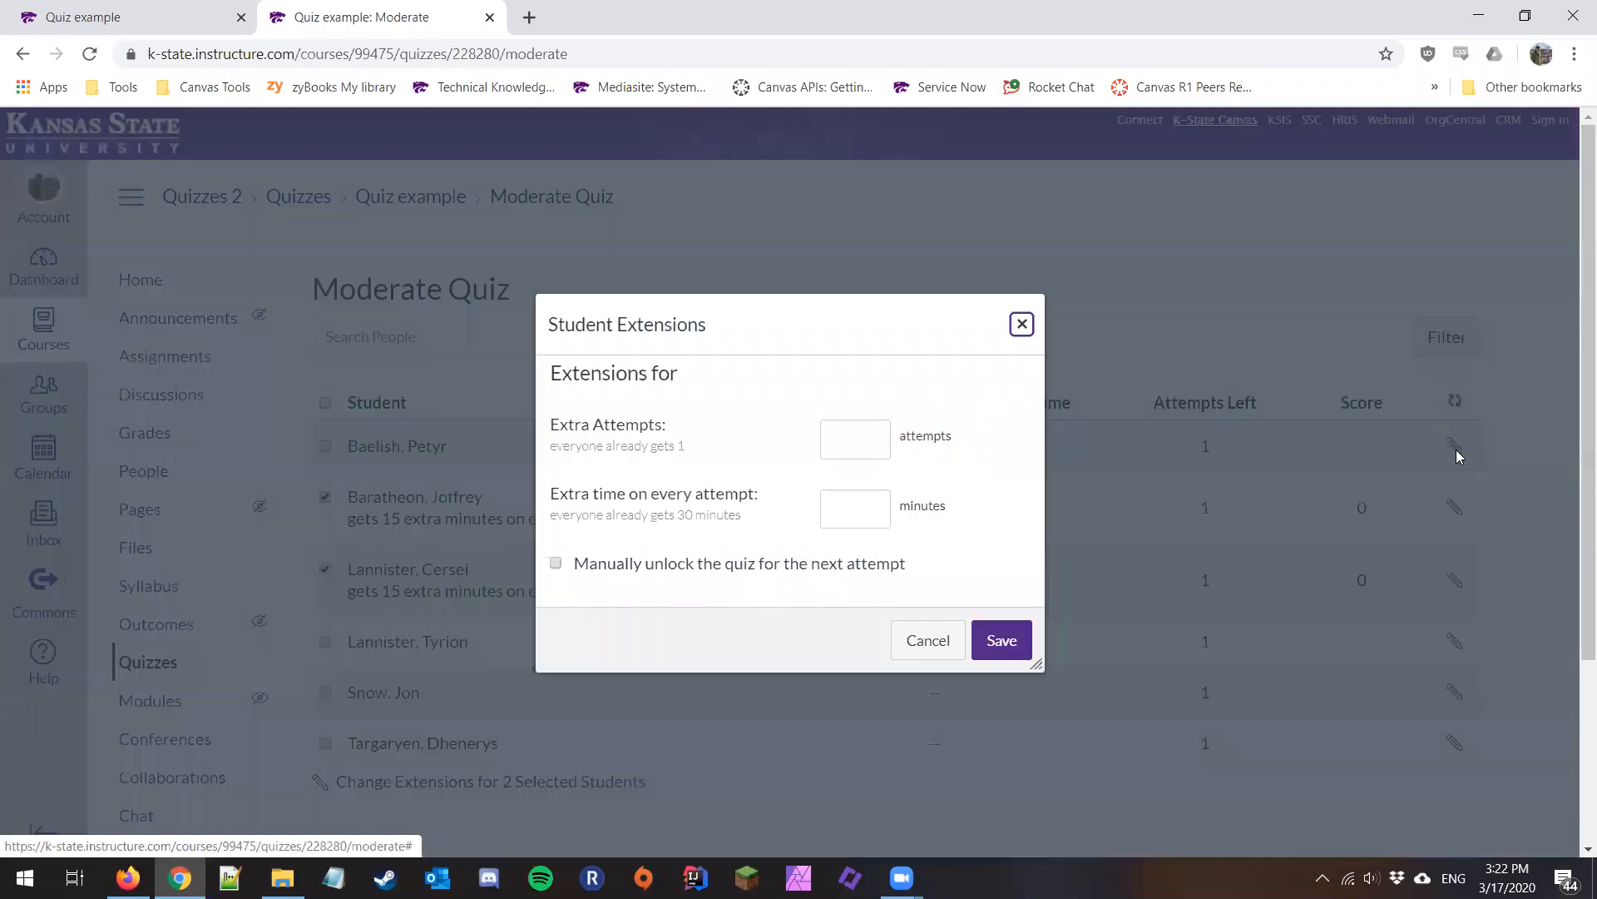
{"action": "left_click", "coordinate": [859, 451]}
{"action": "left_click", "coordinate": [825, 466]}
{"action": "left_click", "coordinate": [646, 564]}
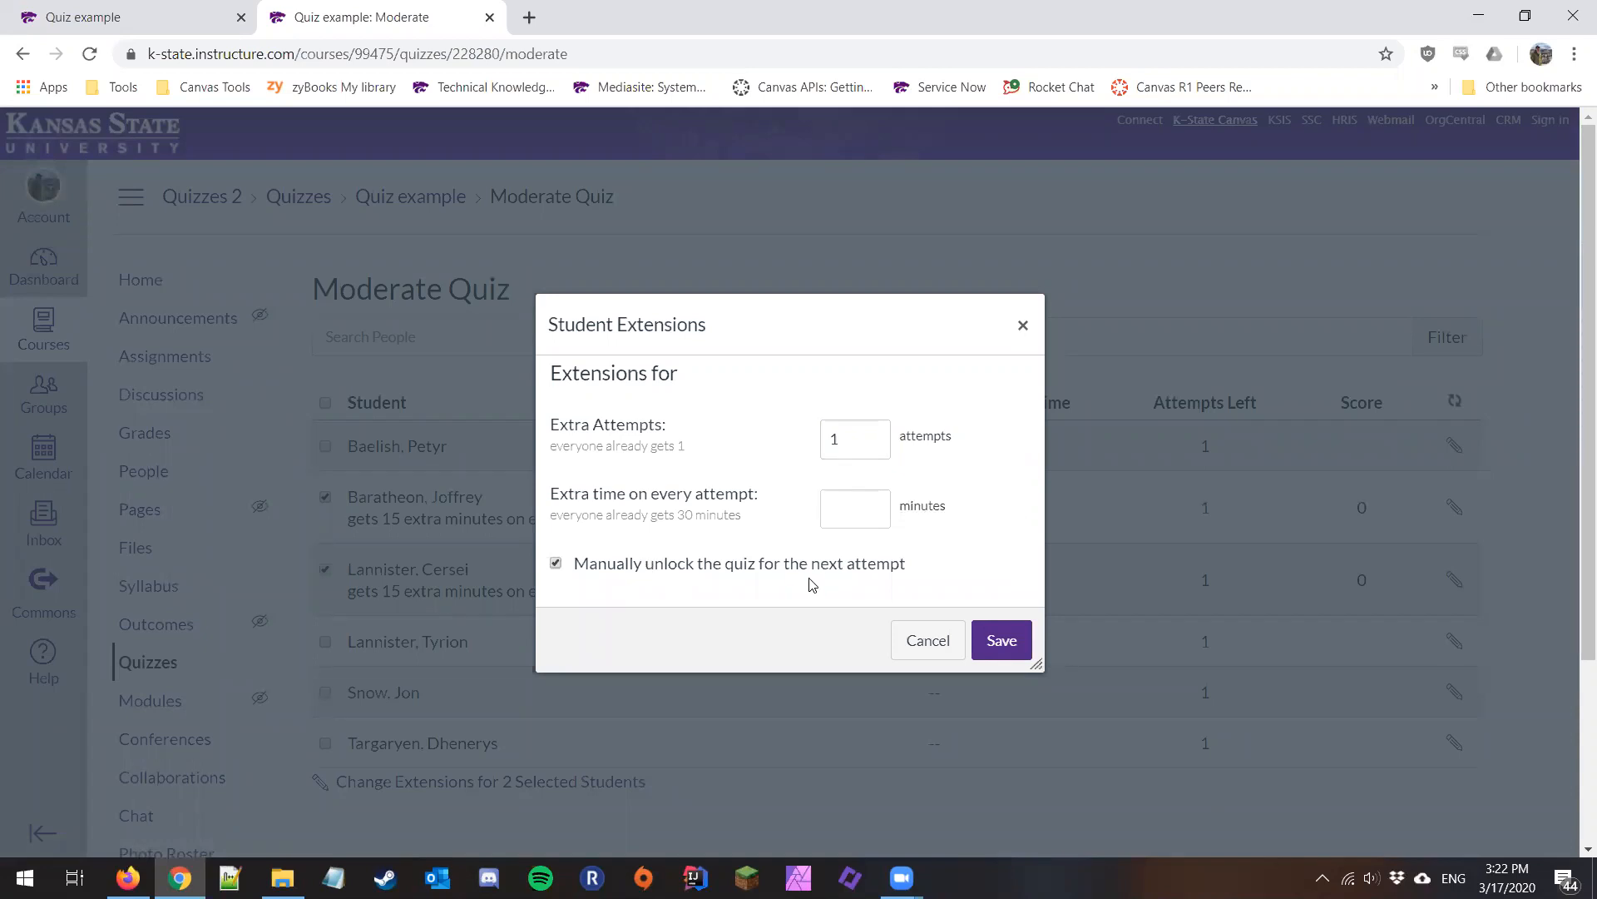
{"action": "left_click", "coordinate": [925, 640]}
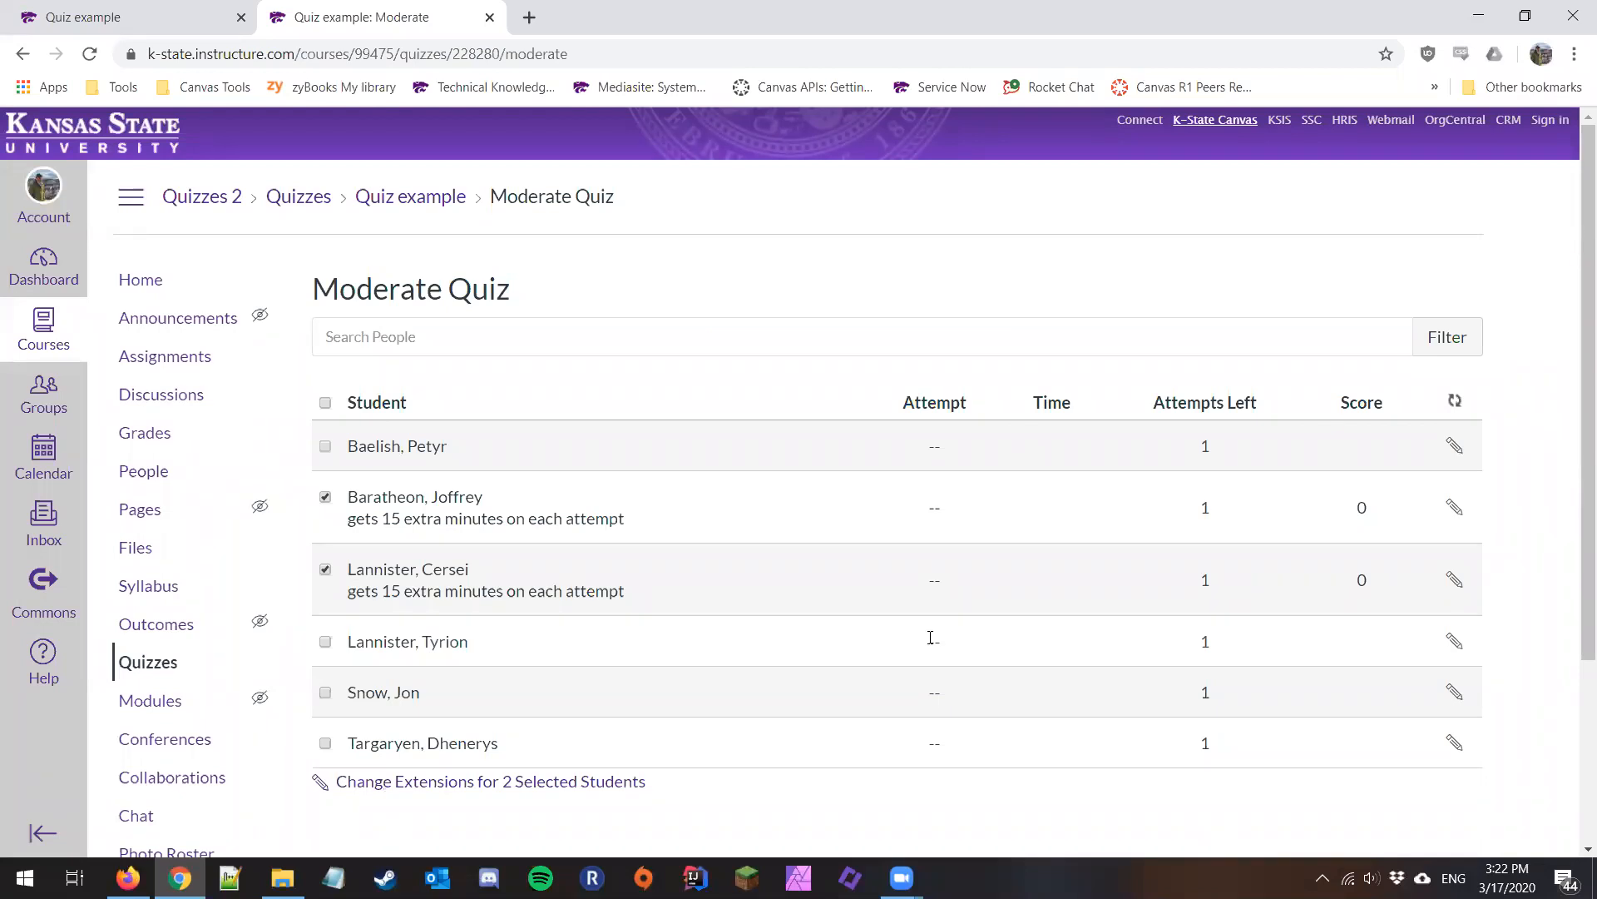
Return to the Quiz example page, open the quiz for editing and review its list of questions.
{"action": "left_click", "coordinate": [435, 202]}
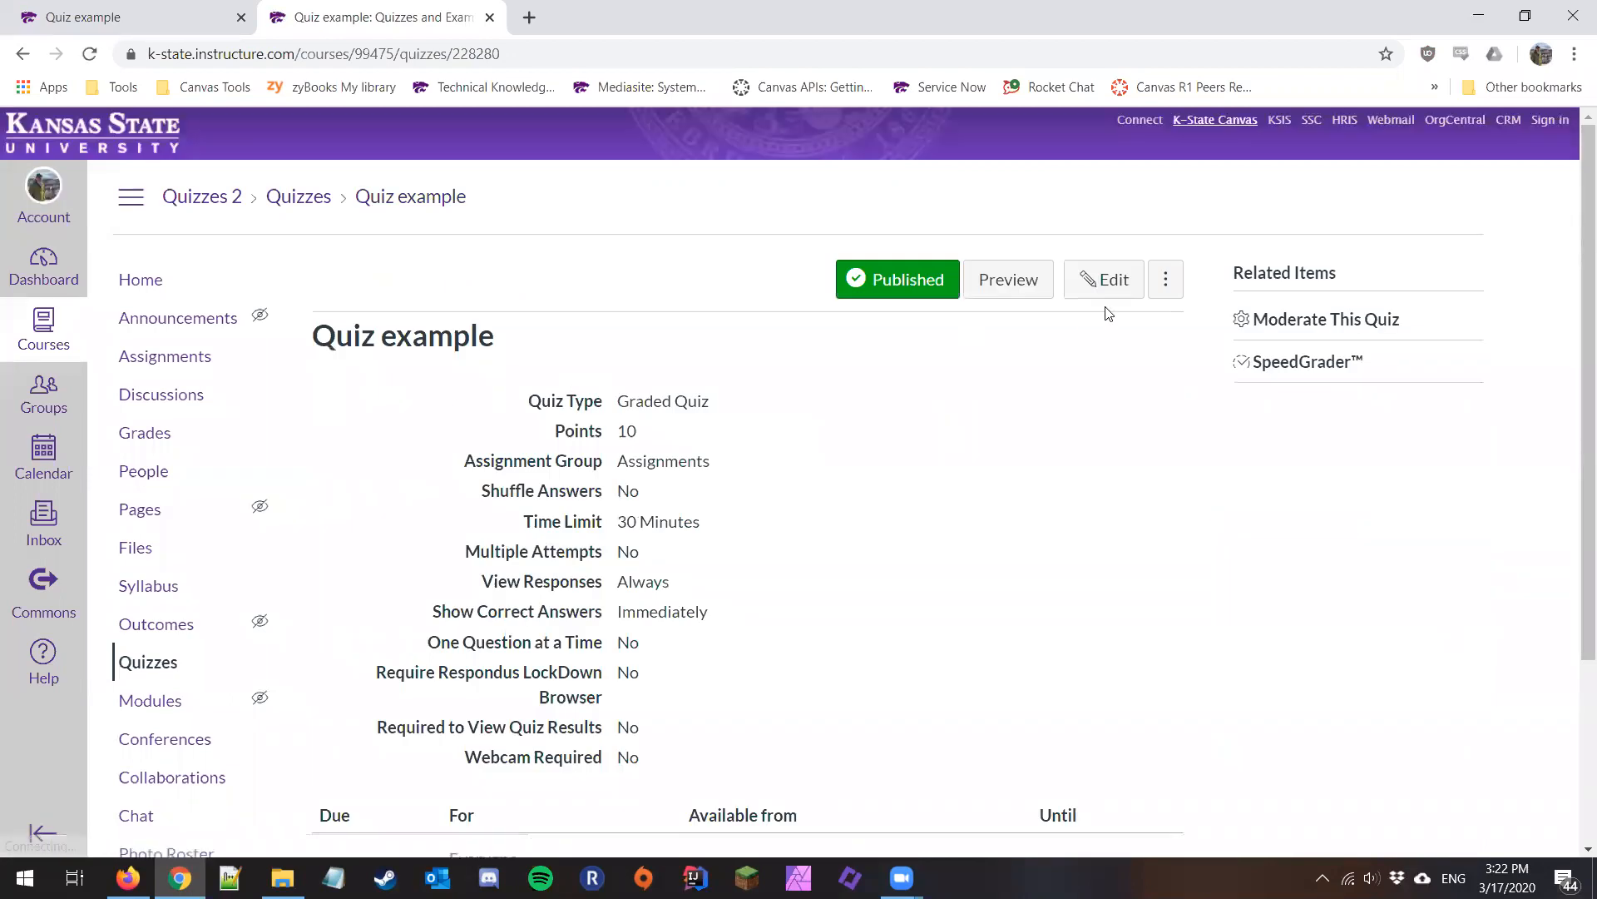
{"action": "left_click", "coordinate": [1106, 292]}
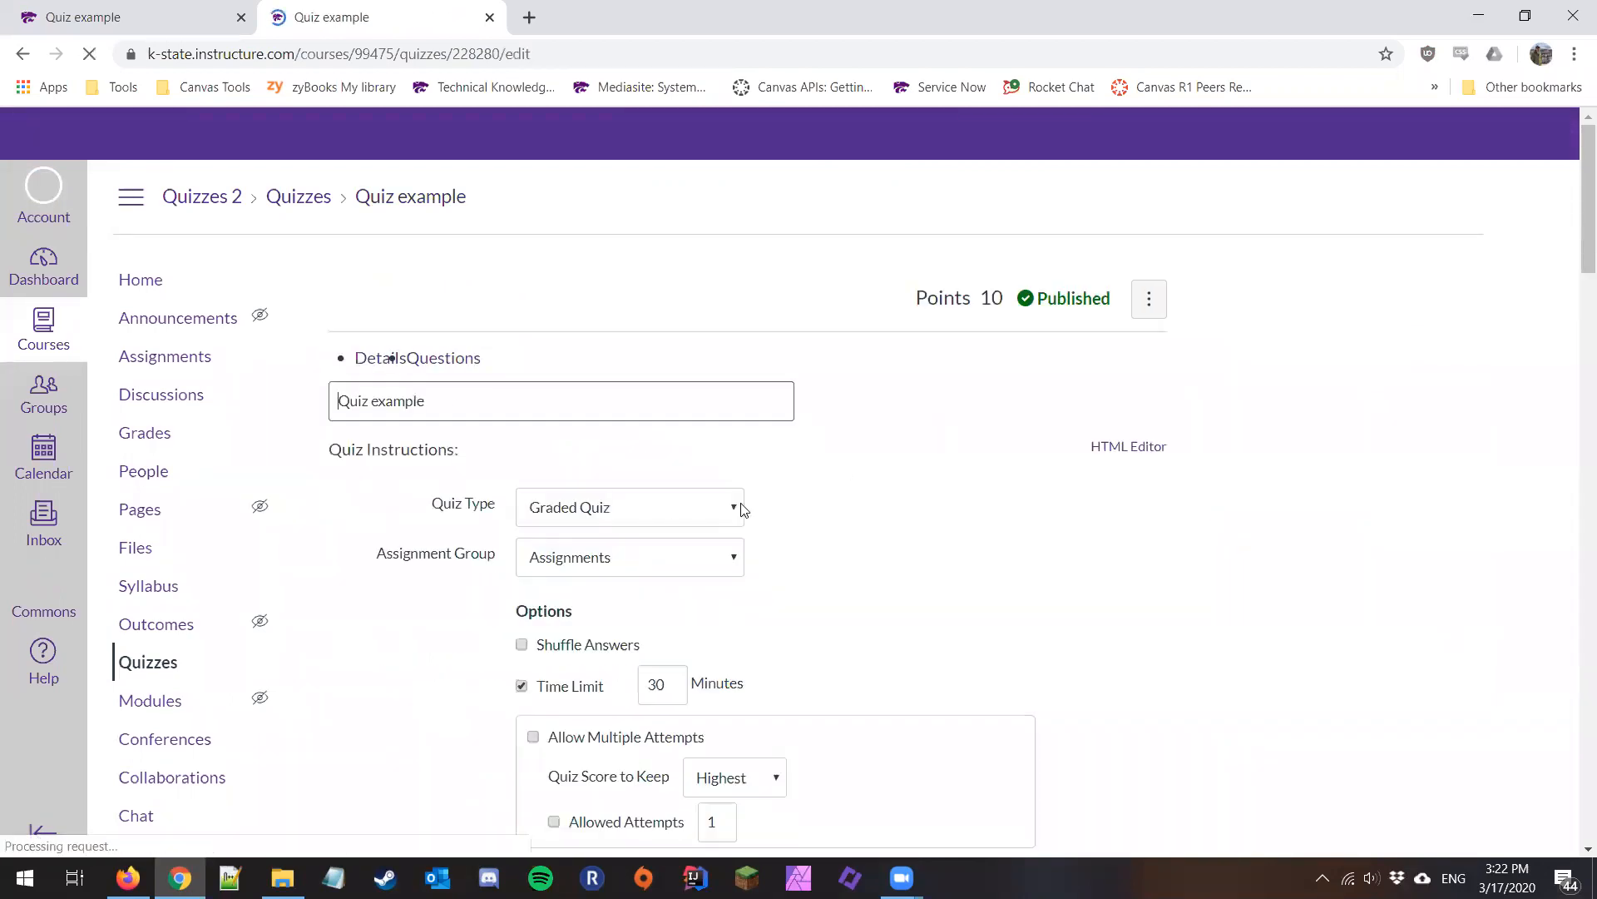
{"action": "left_click", "coordinate": [433, 369]}
{"action": "scroll", "coordinate": [619, 496], "scroll_direction": "down", "scroll_amount": 10}
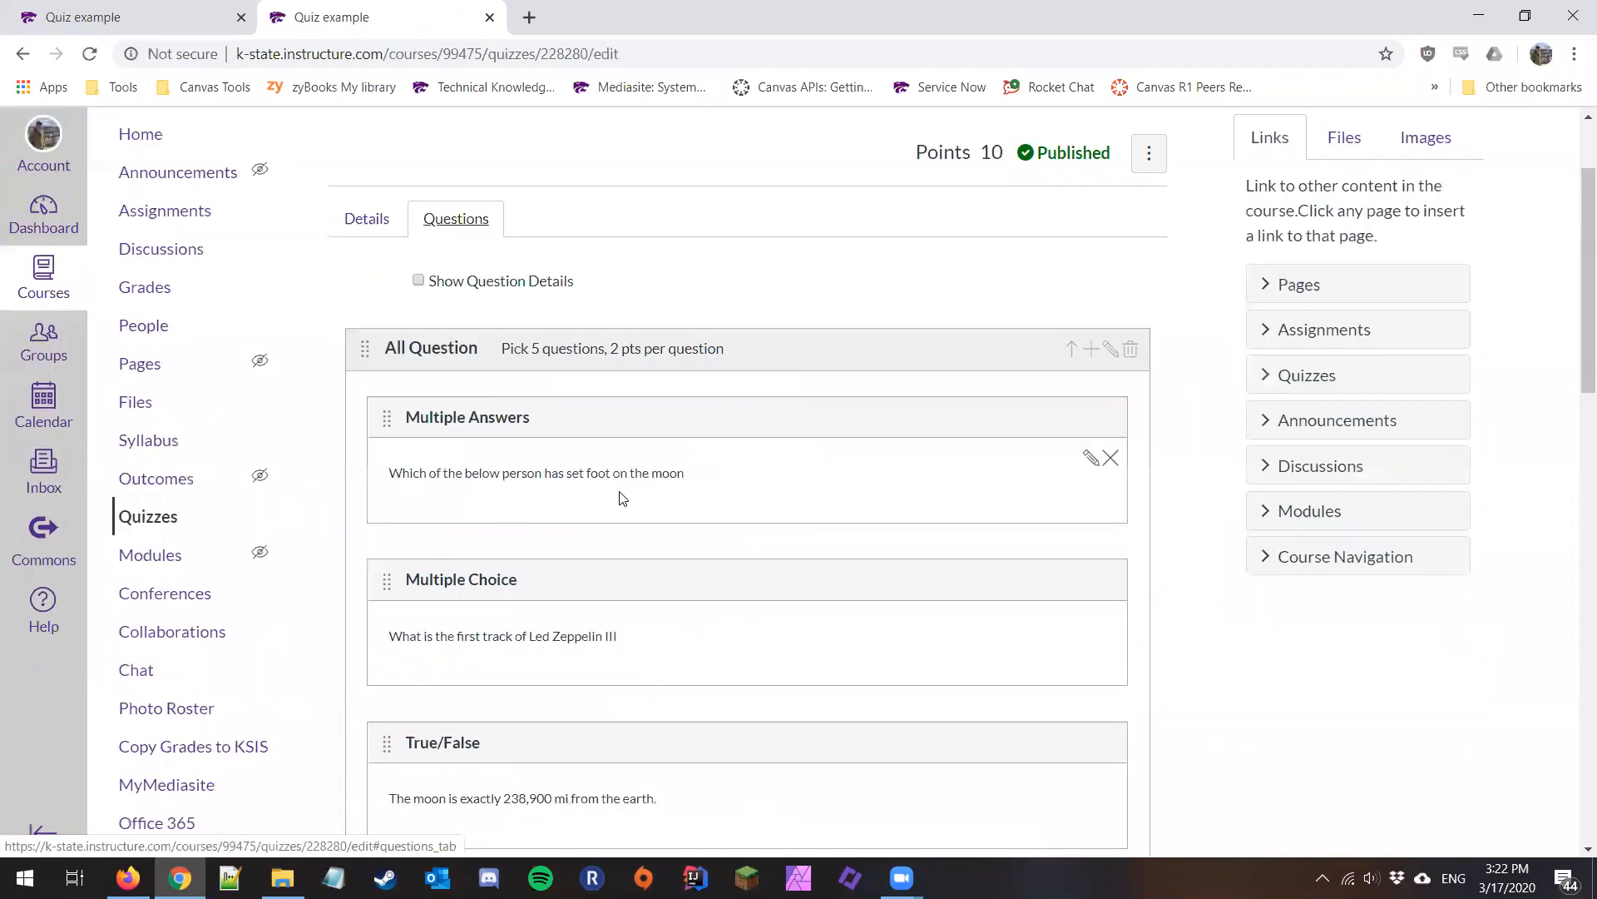
{"action": "scroll", "coordinate": [619, 498], "scroll_direction": "down", "scroll_amount": 7}
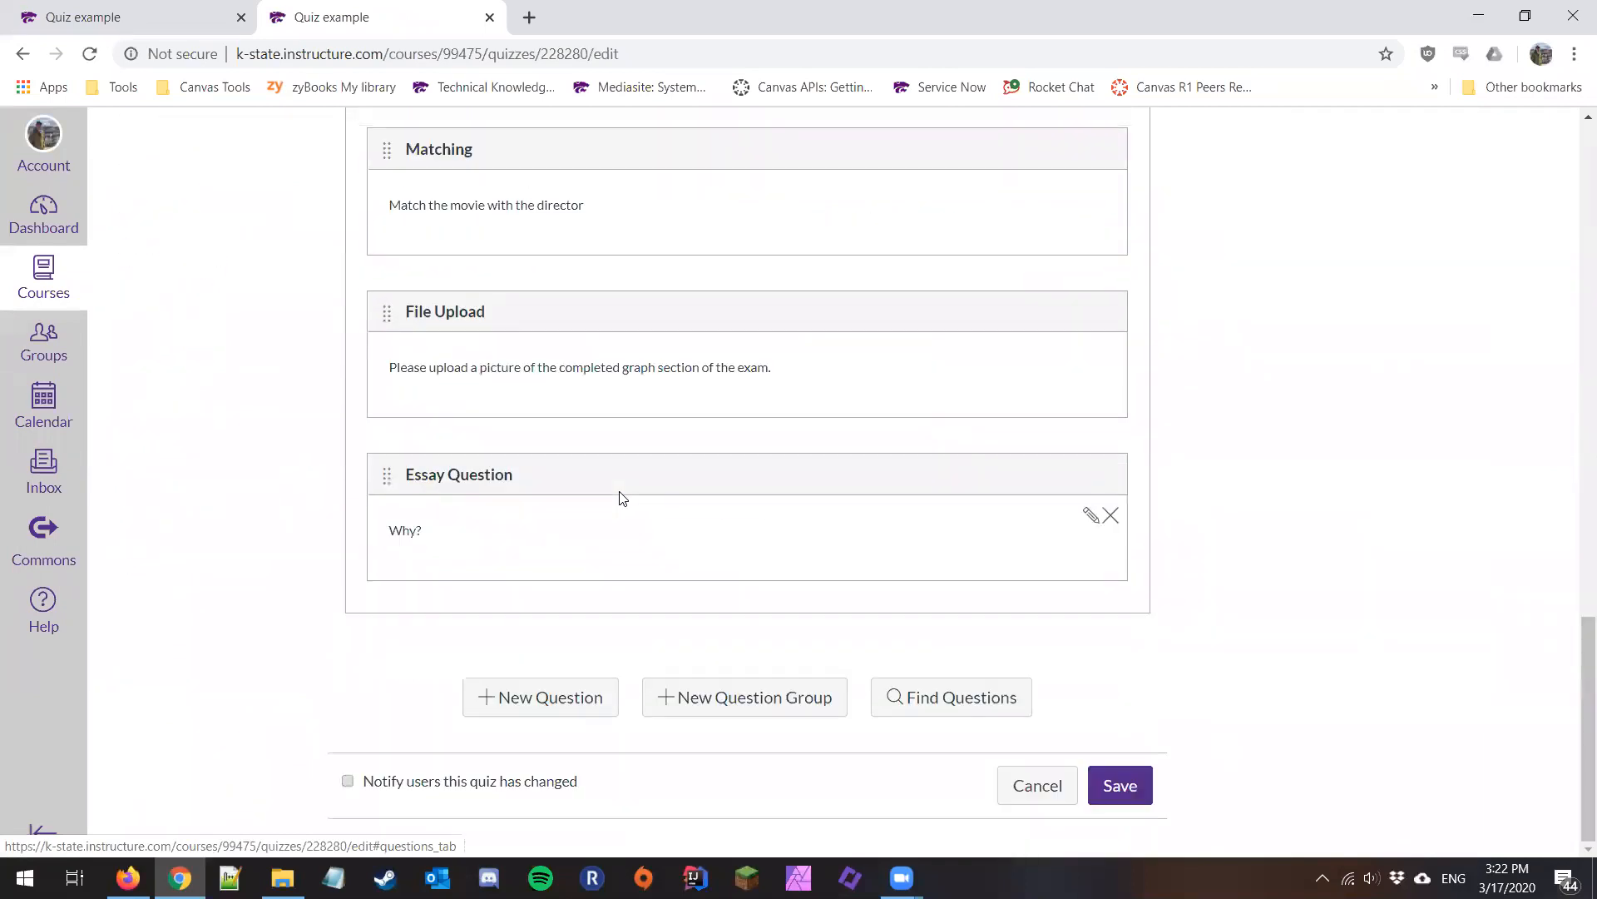
{"action": "scroll", "coordinate": [619, 498], "scroll_direction": "up", "scroll_amount": 9}
{"action": "scroll", "coordinate": [619, 498], "scroll_direction": "up", "scroll_amount": 10}
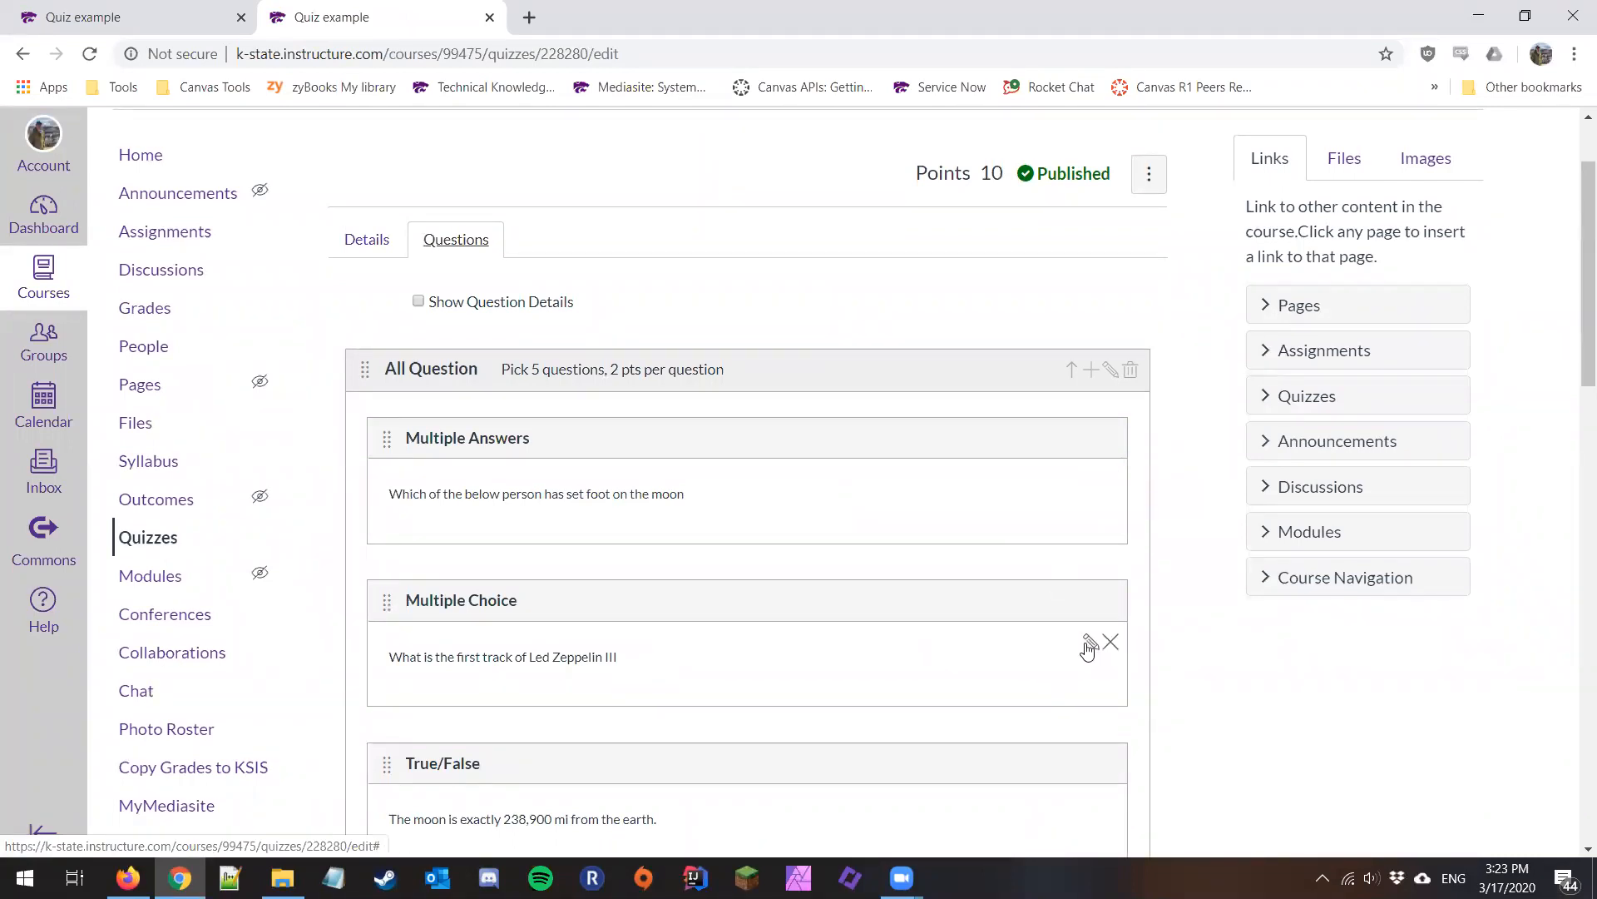
Open the Multiple Choice question about Led Zeppelin III for editing and review its answers and comments.
{"action": "left_click", "coordinate": [1089, 645]}
{"action": "scroll", "coordinate": [1088, 648], "scroll_direction": "down", "scroll_amount": 10}
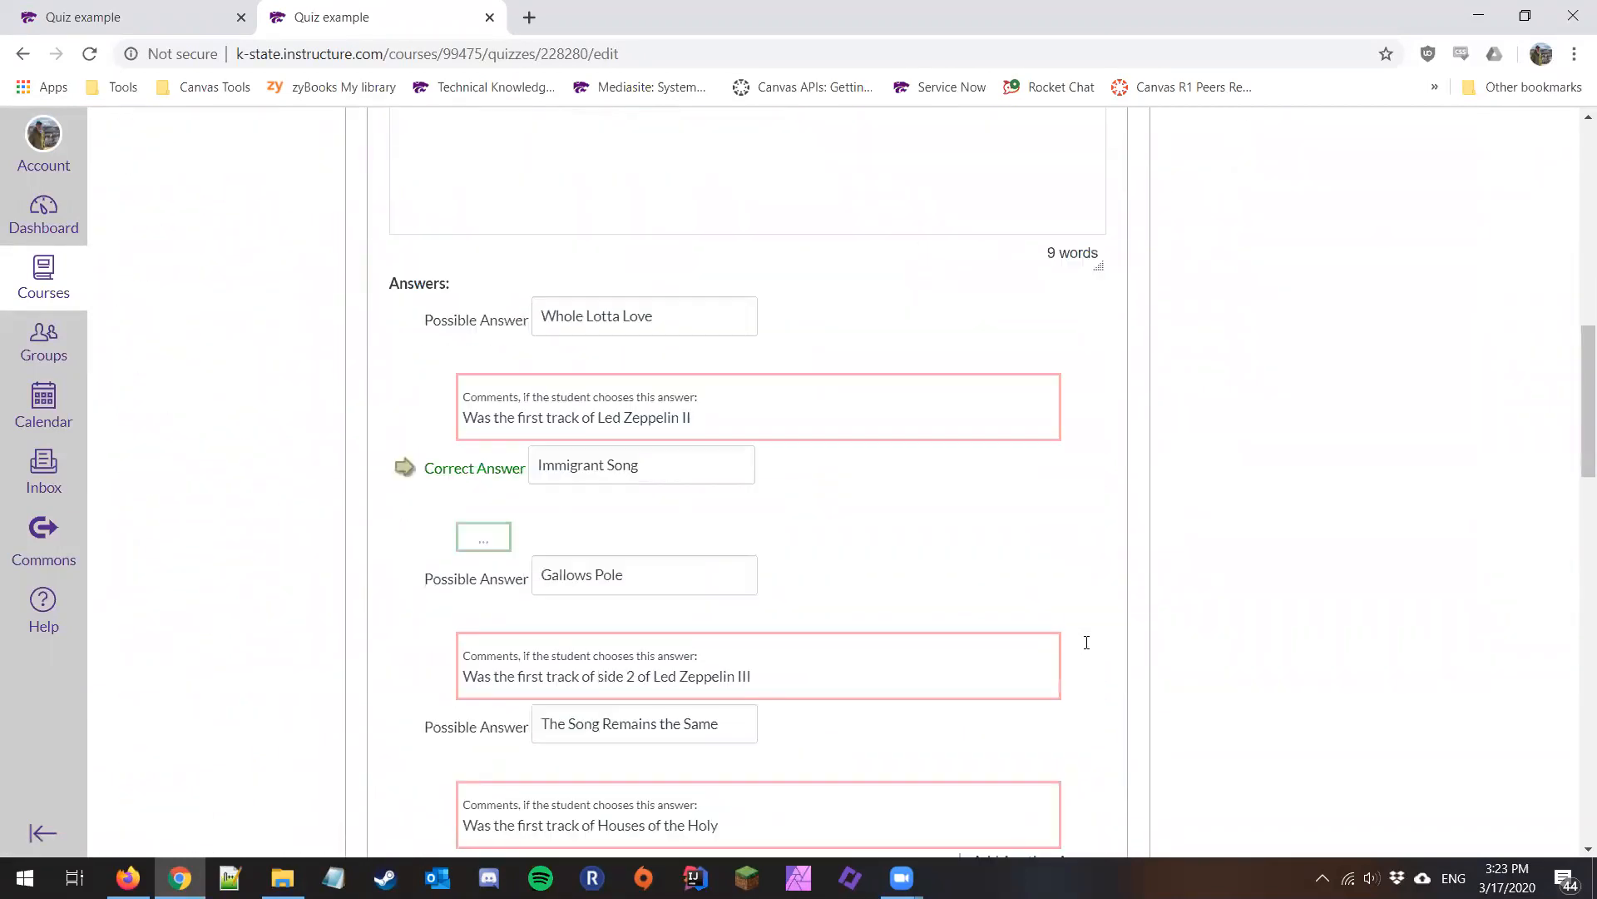
{"action": "scroll", "coordinate": [1088, 649], "scroll_direction": "up", "scroll_amount": 7}
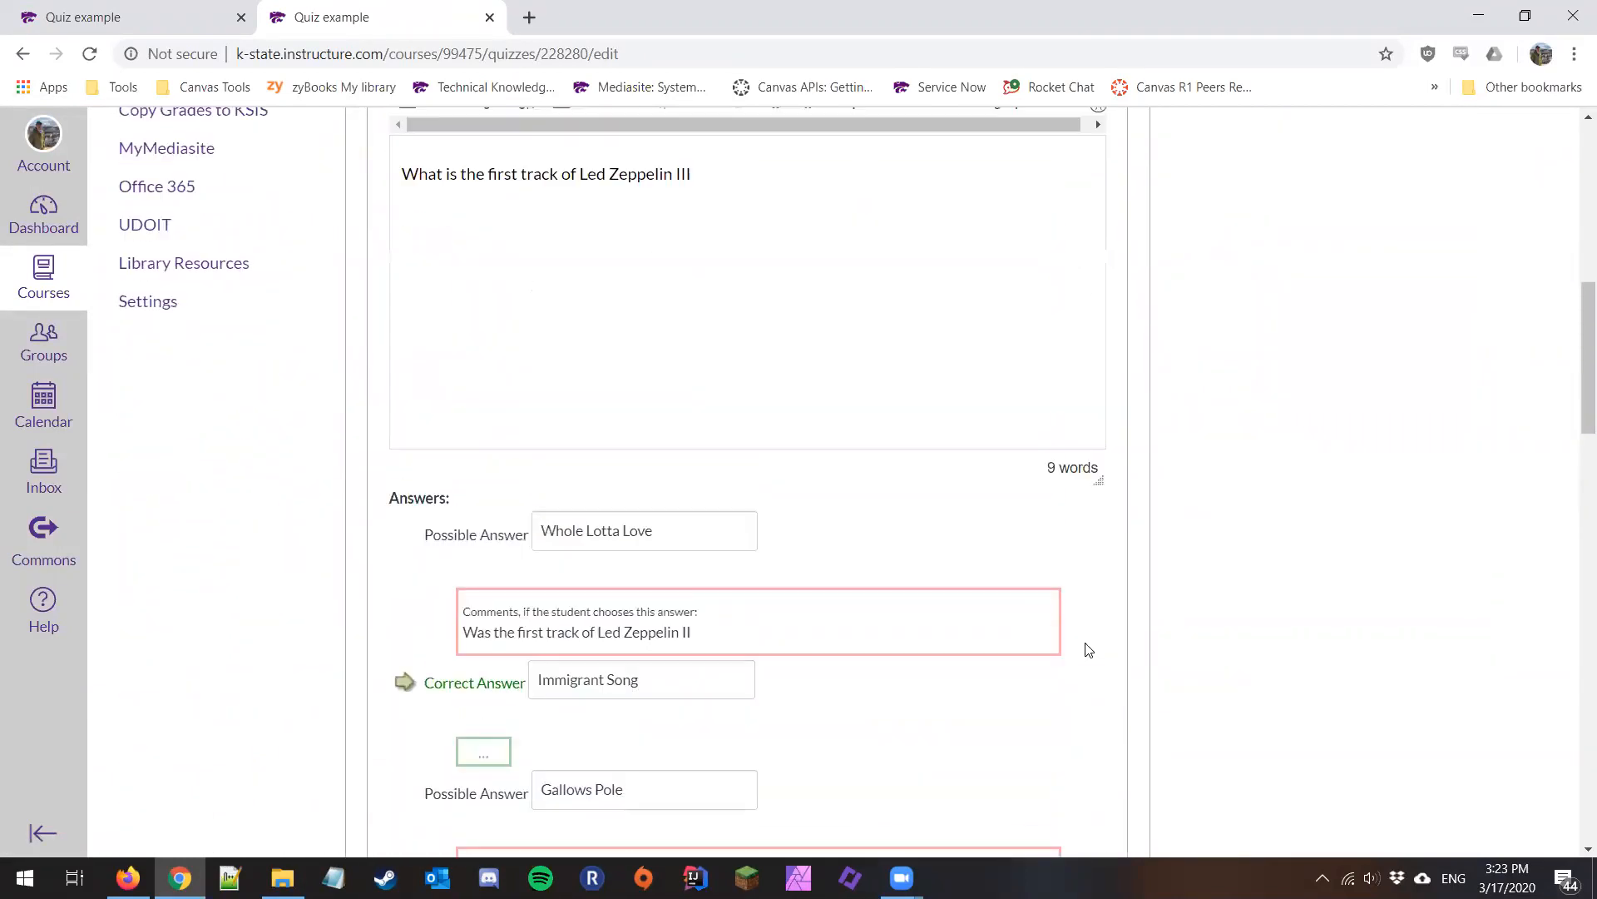
{"action": "scroll", "coordinate": [1088, 649], "scroll_direction": "down", "scroll_amount": 5}
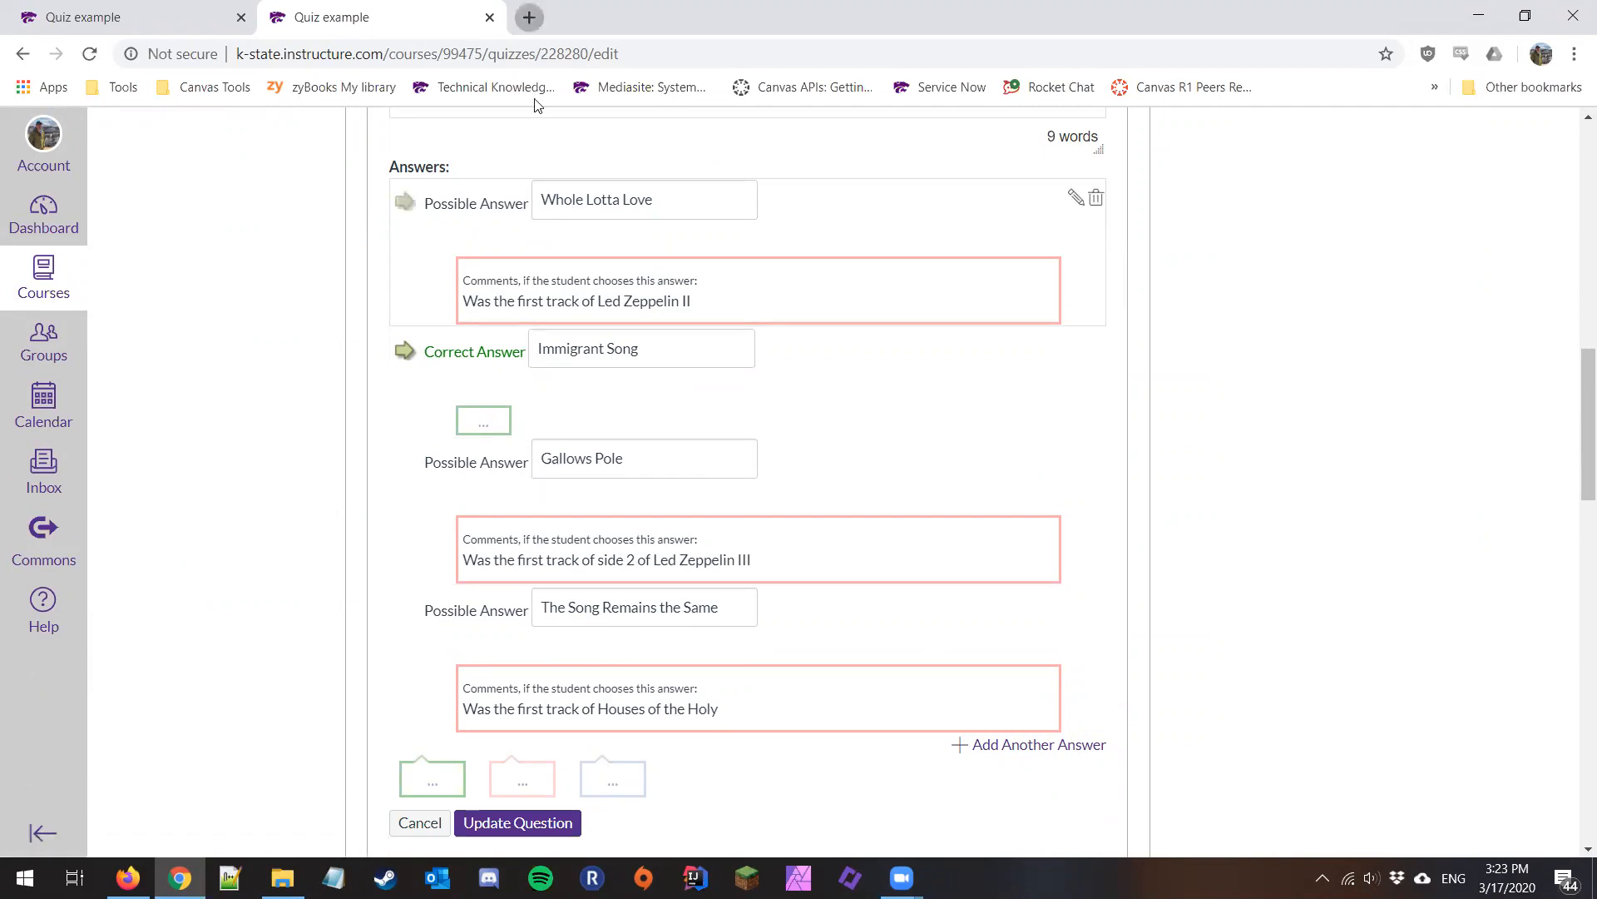
Search the web for "regrade canvas quiz" in a new browser tab.
{"action": "left_click", "coordinate": [530, 17]}
{"action": "type", "text": "regrade"}
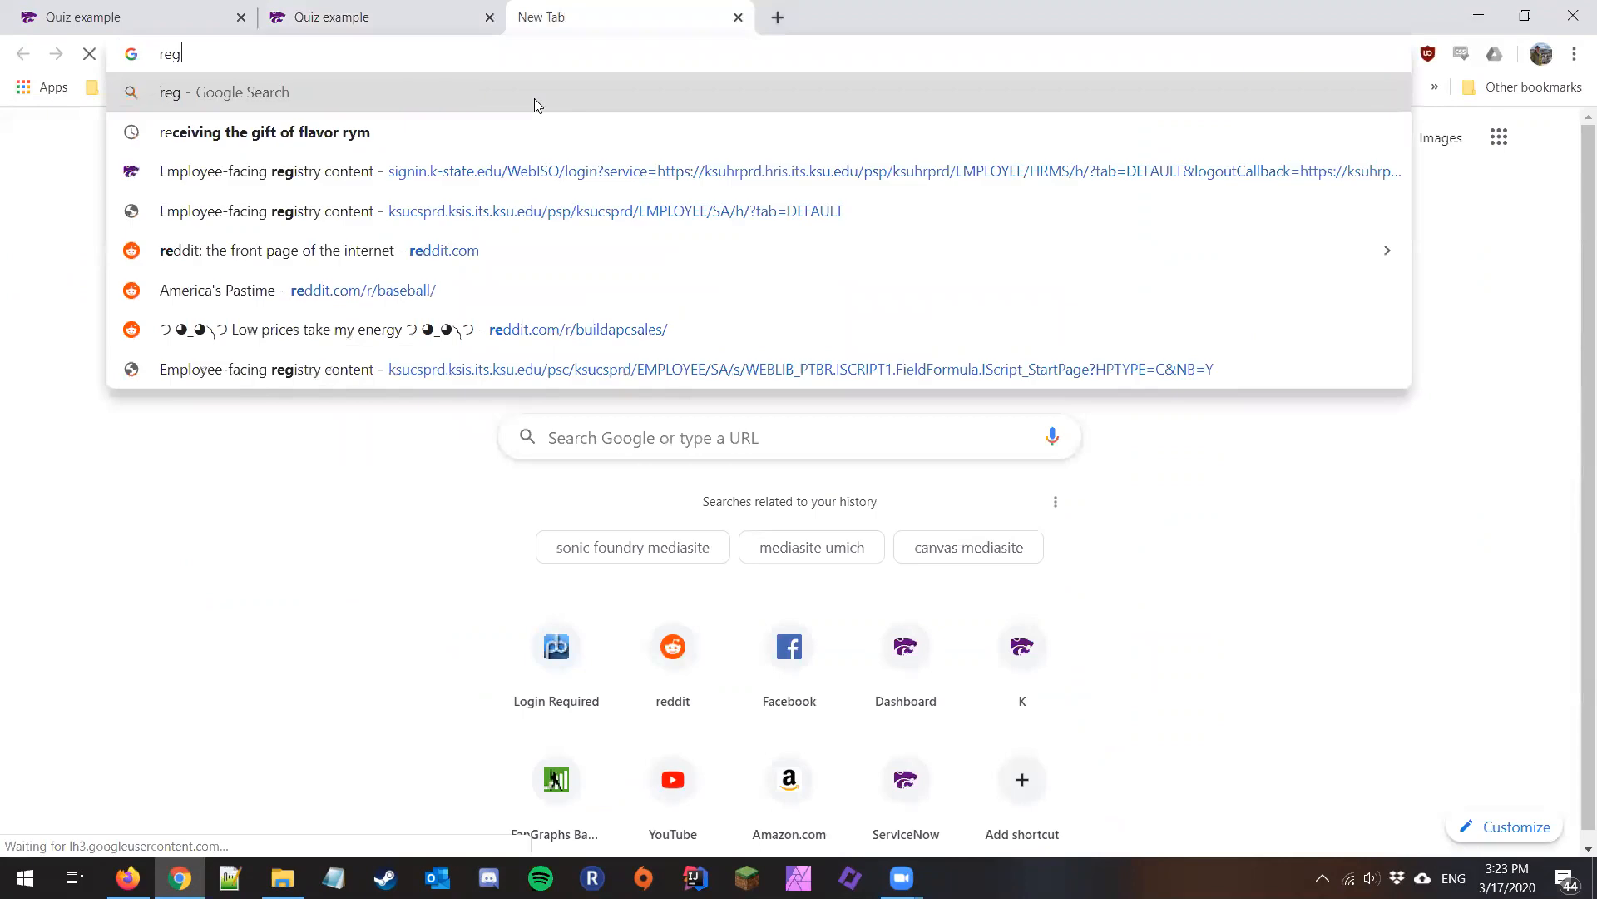
{"action": "key", "text": "BackSpace"}
{"action": "key", "text": "BackSpace"}
{"action": "key", "text": "BackSpace"}
{"action": "key", "text": "BackSpace"}
{"action": "key", "text": "BackSpace"}
{"action": "key", "text": "BackSpace"}
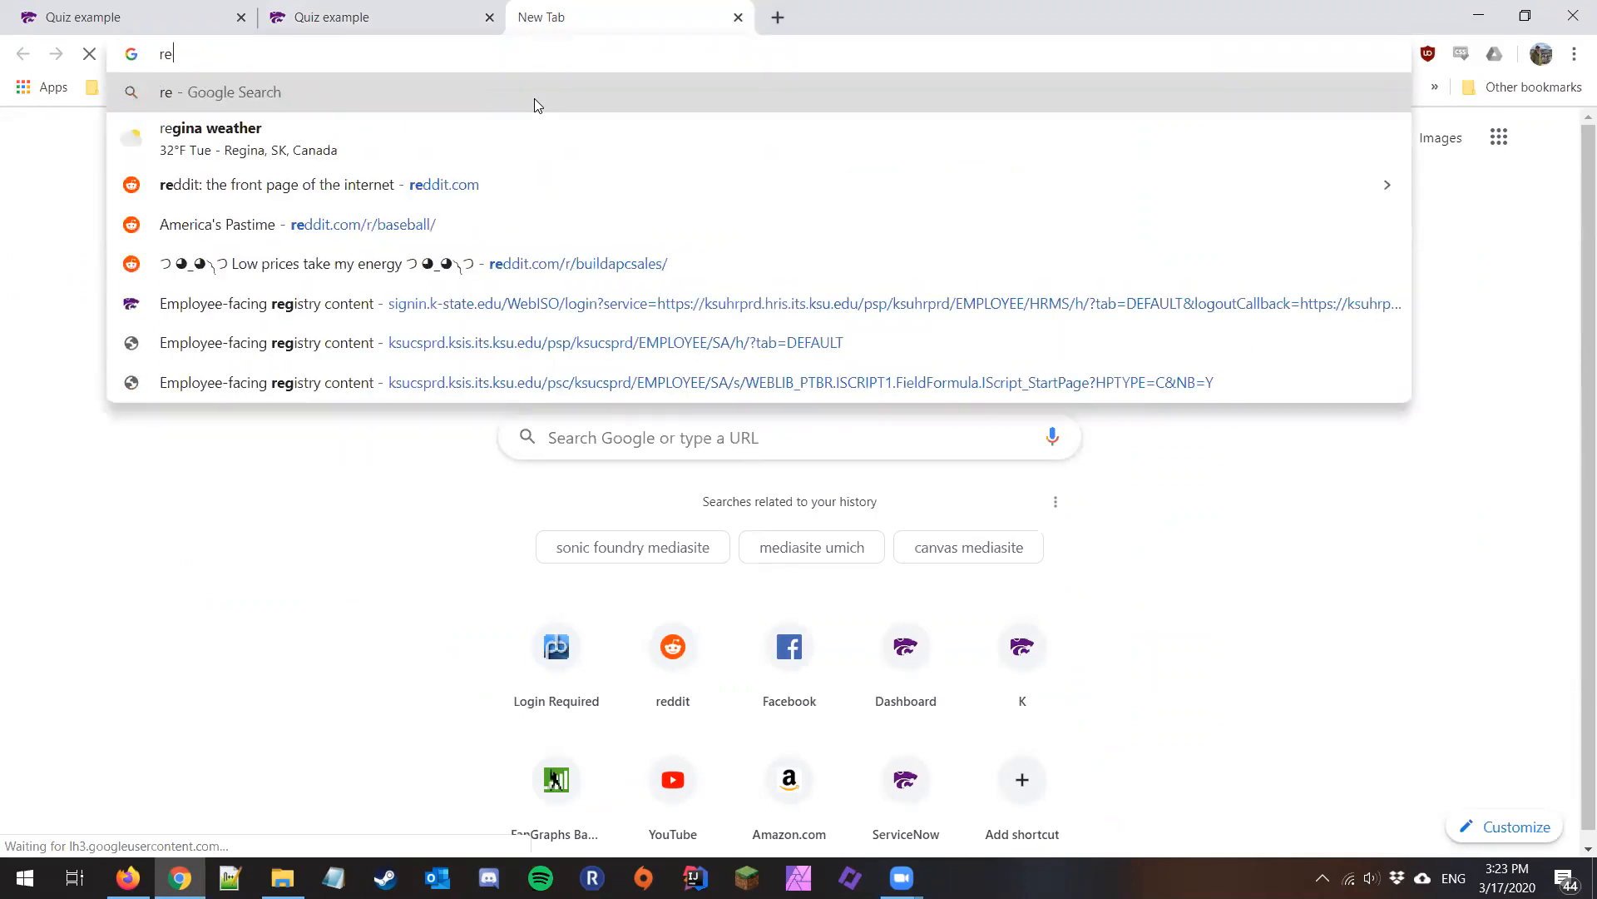
{"action": "key", "text": "BackSpace"}
{"action": "type", "text": "regra"}
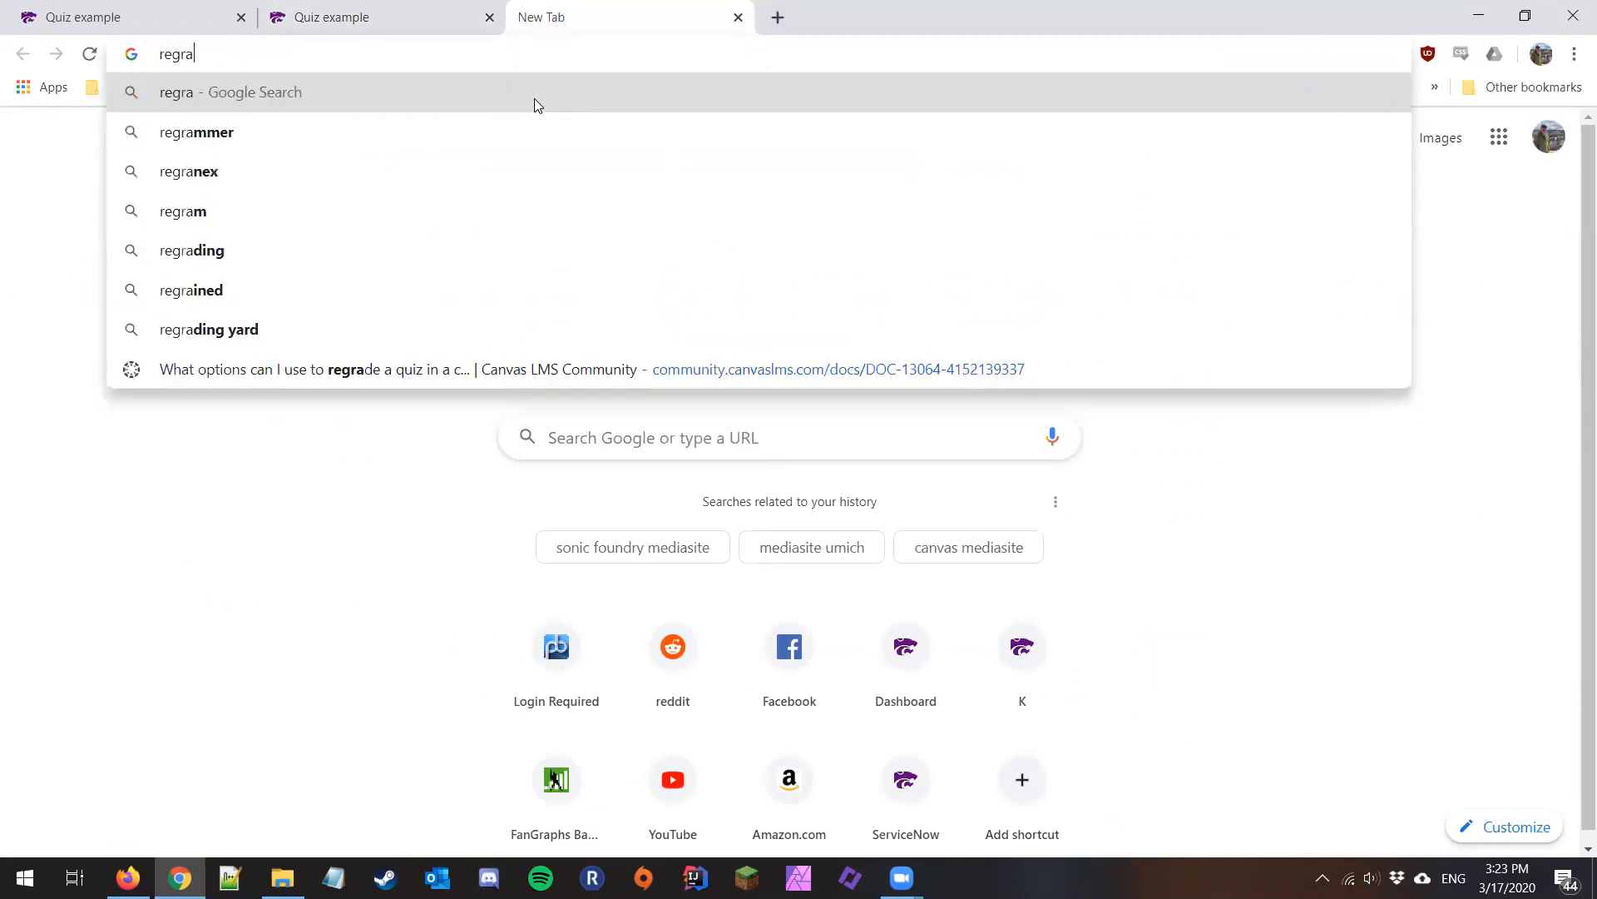
{"action": "type", "text": "de canvas quiz"}
{"action": "key", "text": "Return"}
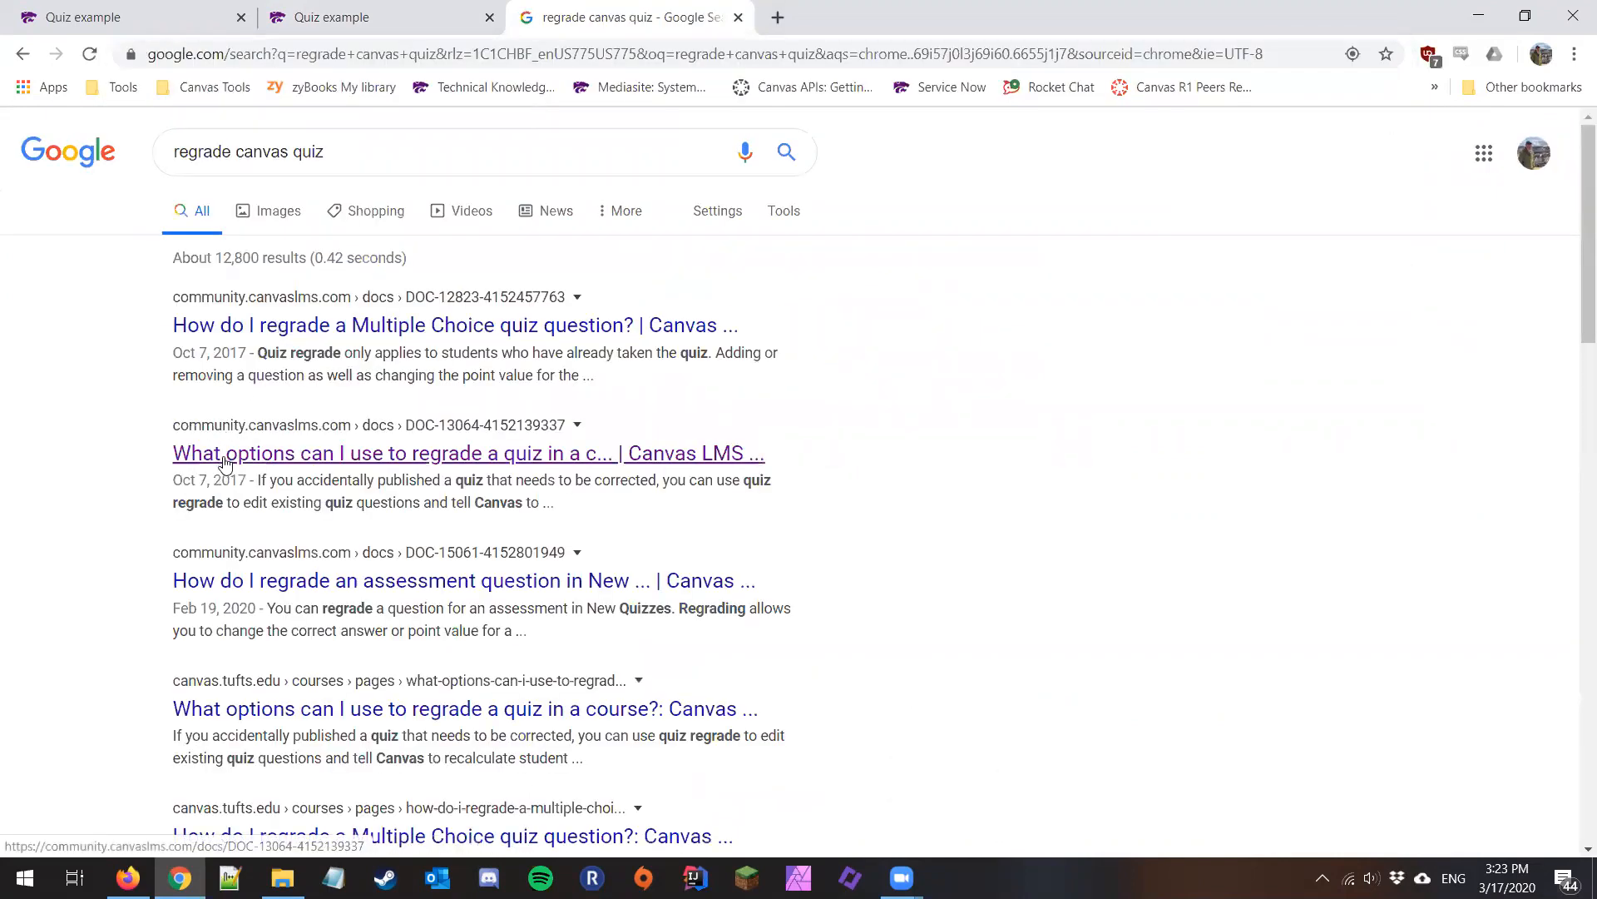
Open the Canvas community guide on options for regrading a quiz in a course and read its Regrade Options section.
{"action": "left_click", "coordinate": [224, 464]}
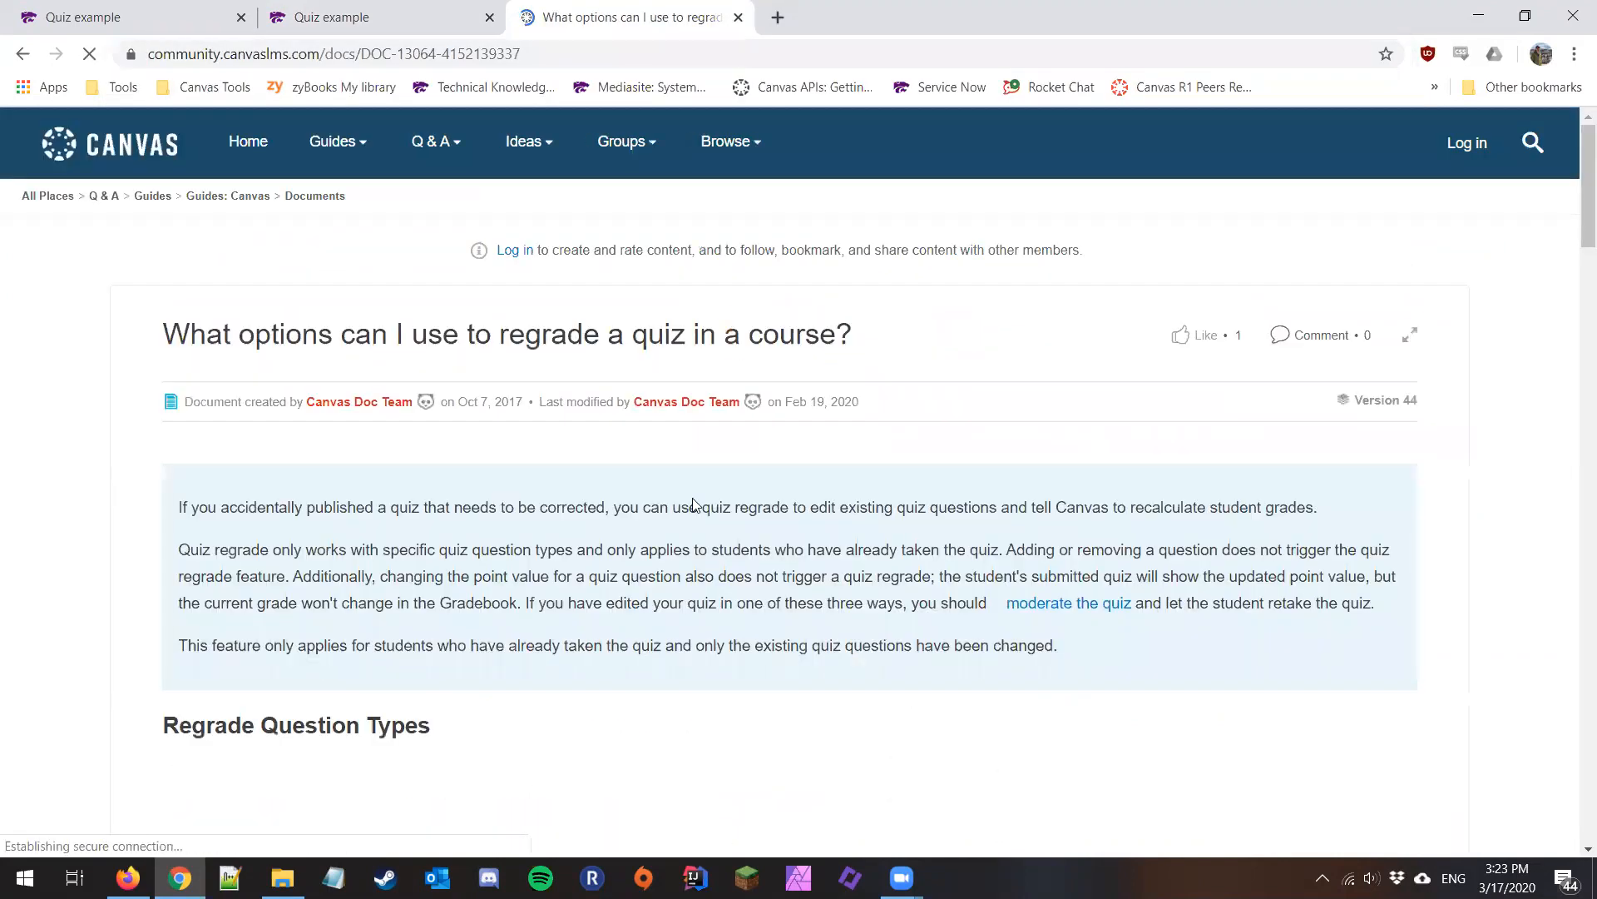
{"action": "scroll", "coordinate": [696, 505], "scroll_direction": "down", "scroll_amount": 5}
{"action": "scroll", "coordinate": [696, 505], "scroll_direction": "down", "scroll_amount": 8}
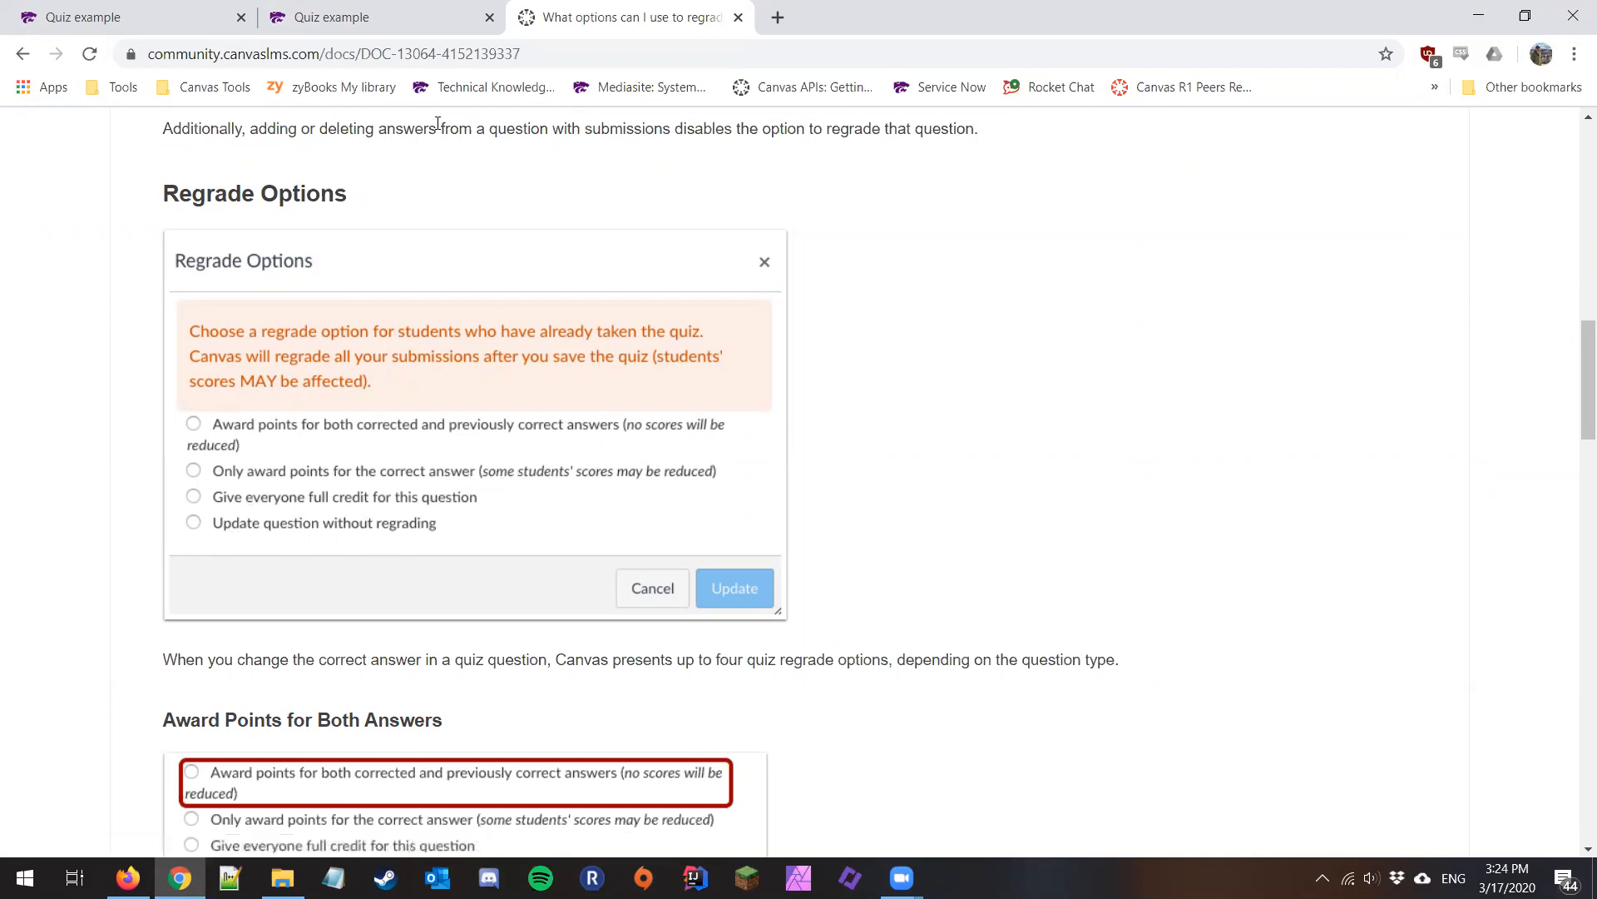
Return to the open Multiple Choice question and view the available question types without changing the selection.
{"action": "left_click", "coordinate": [375, 17]}
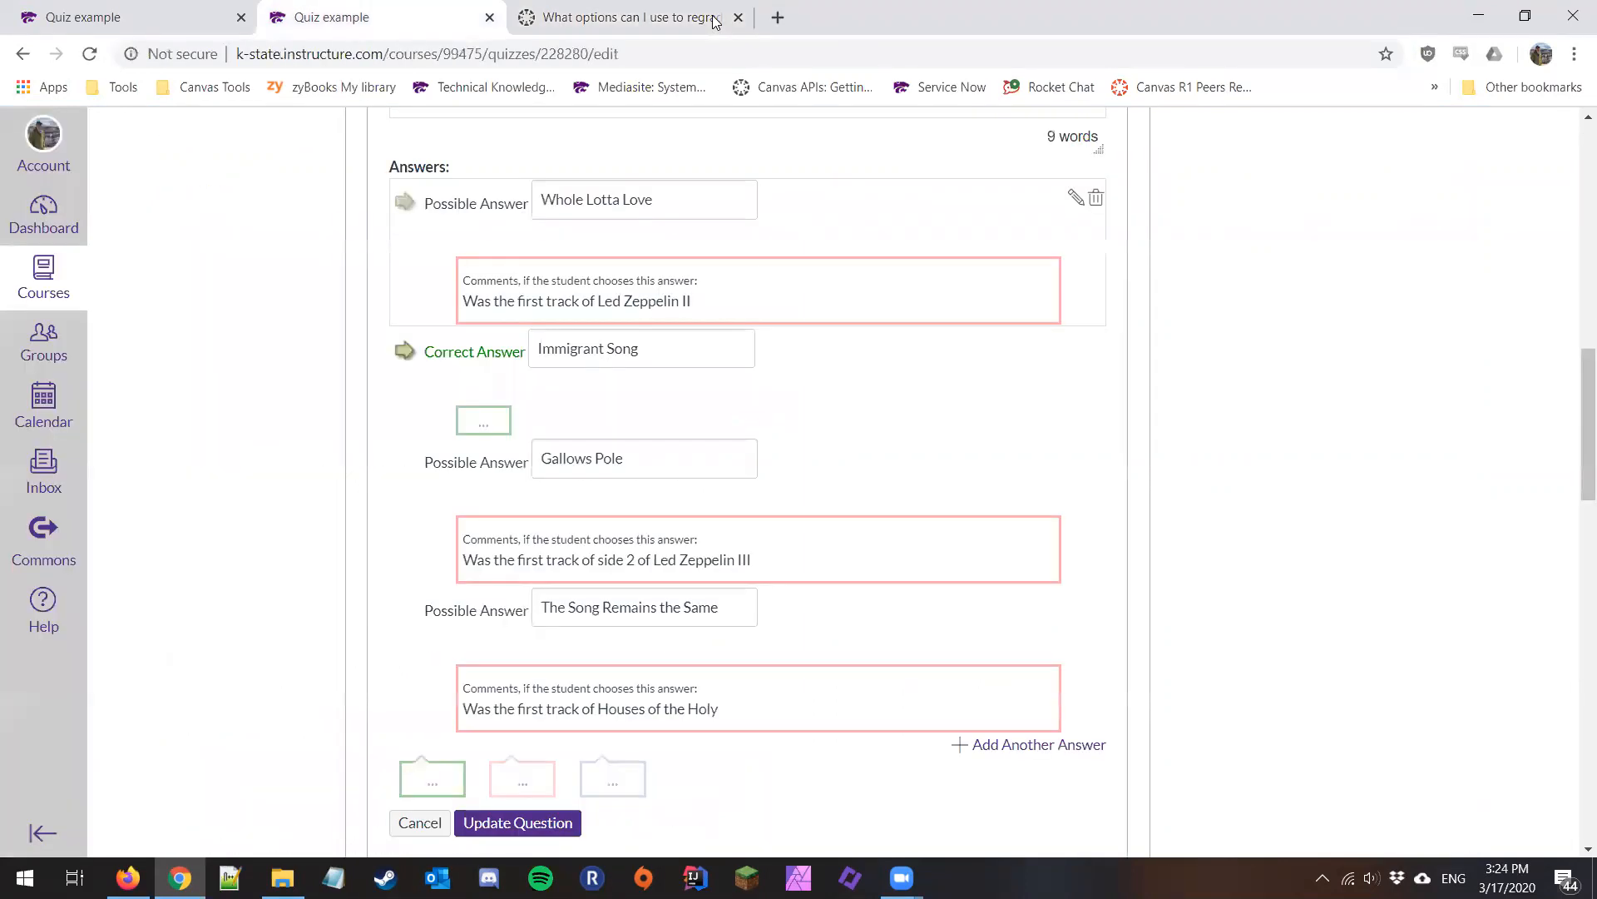
{"action": "scroll", "coordinate": [614, 533], "scroll_direction": "up", "scroll_amount": 9}
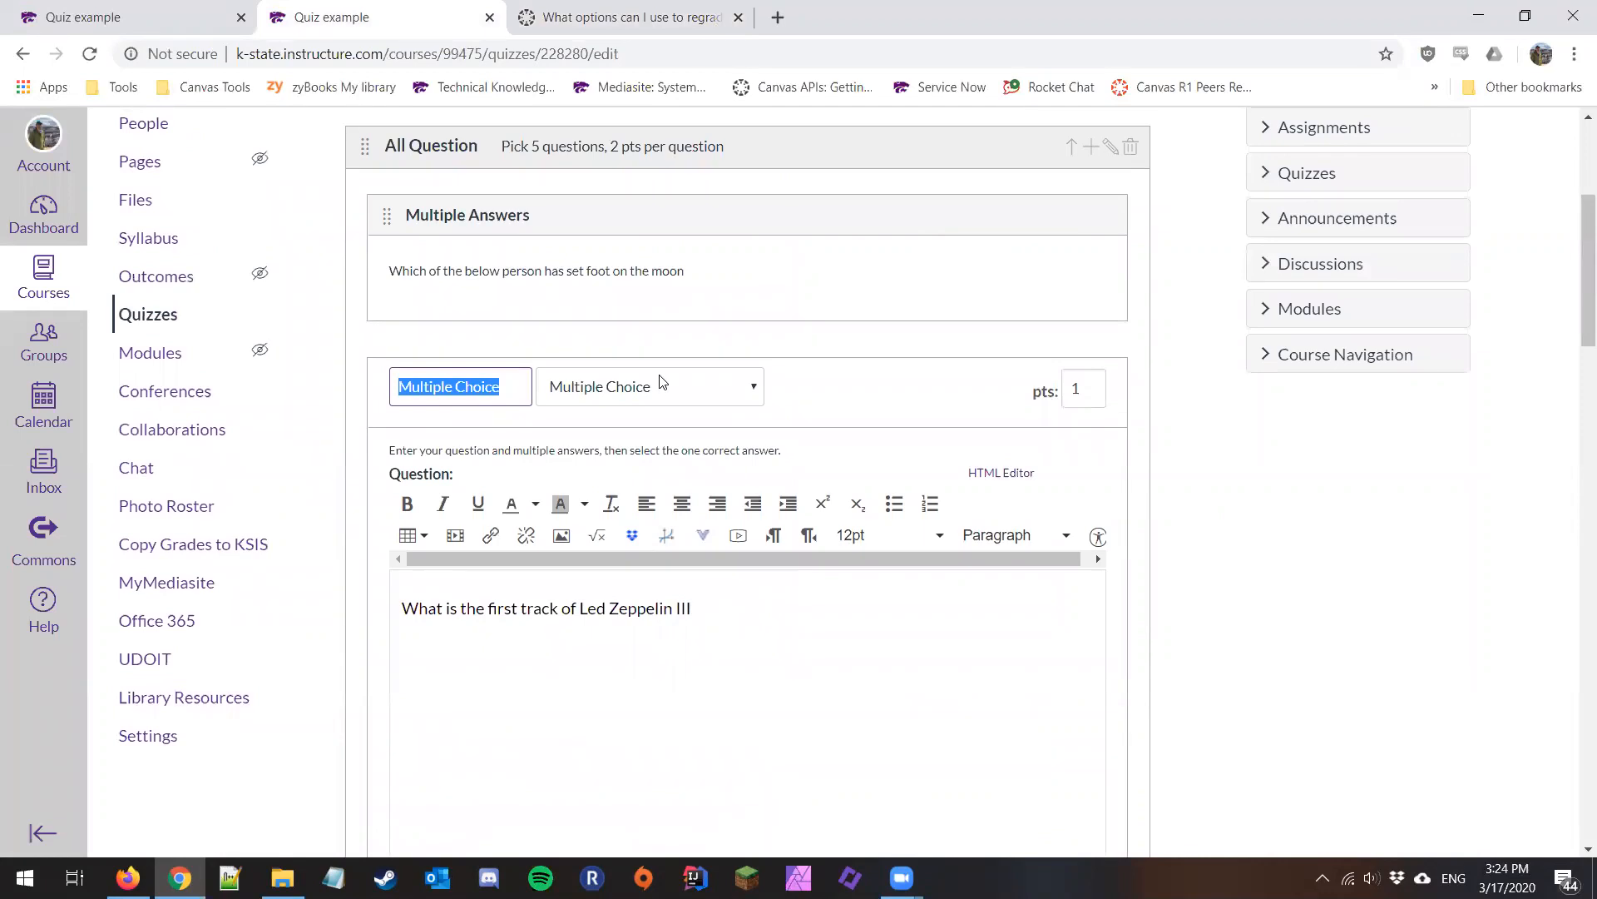
{"action": "left_click", "coordinate": [664, 390]}
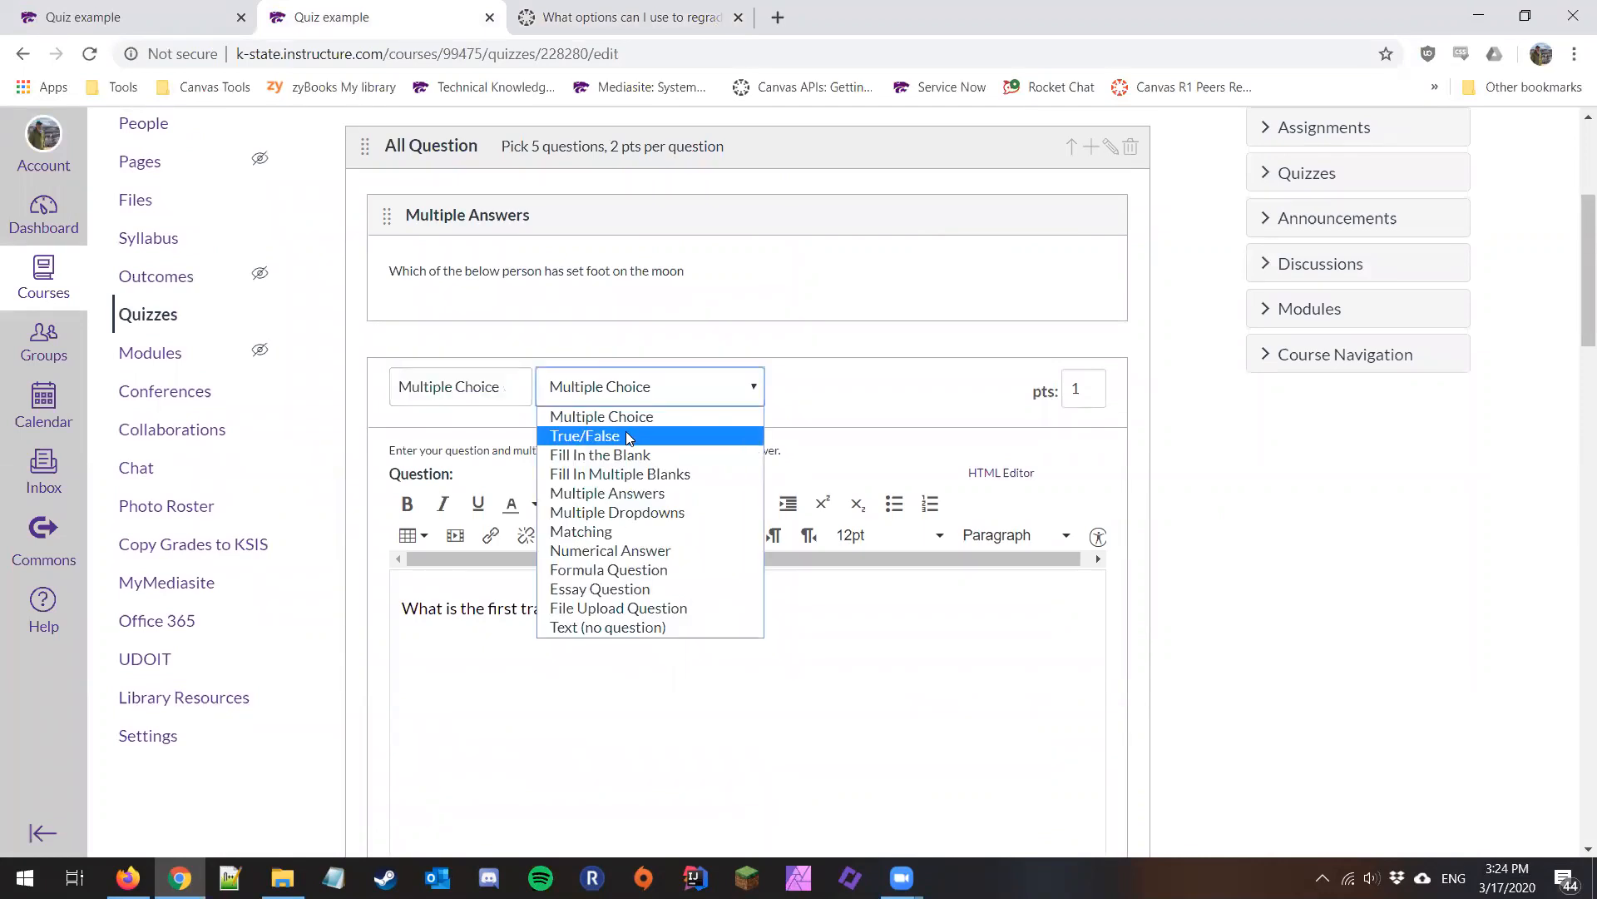
{"action": "left_click", "coordinate": [945, 317]}
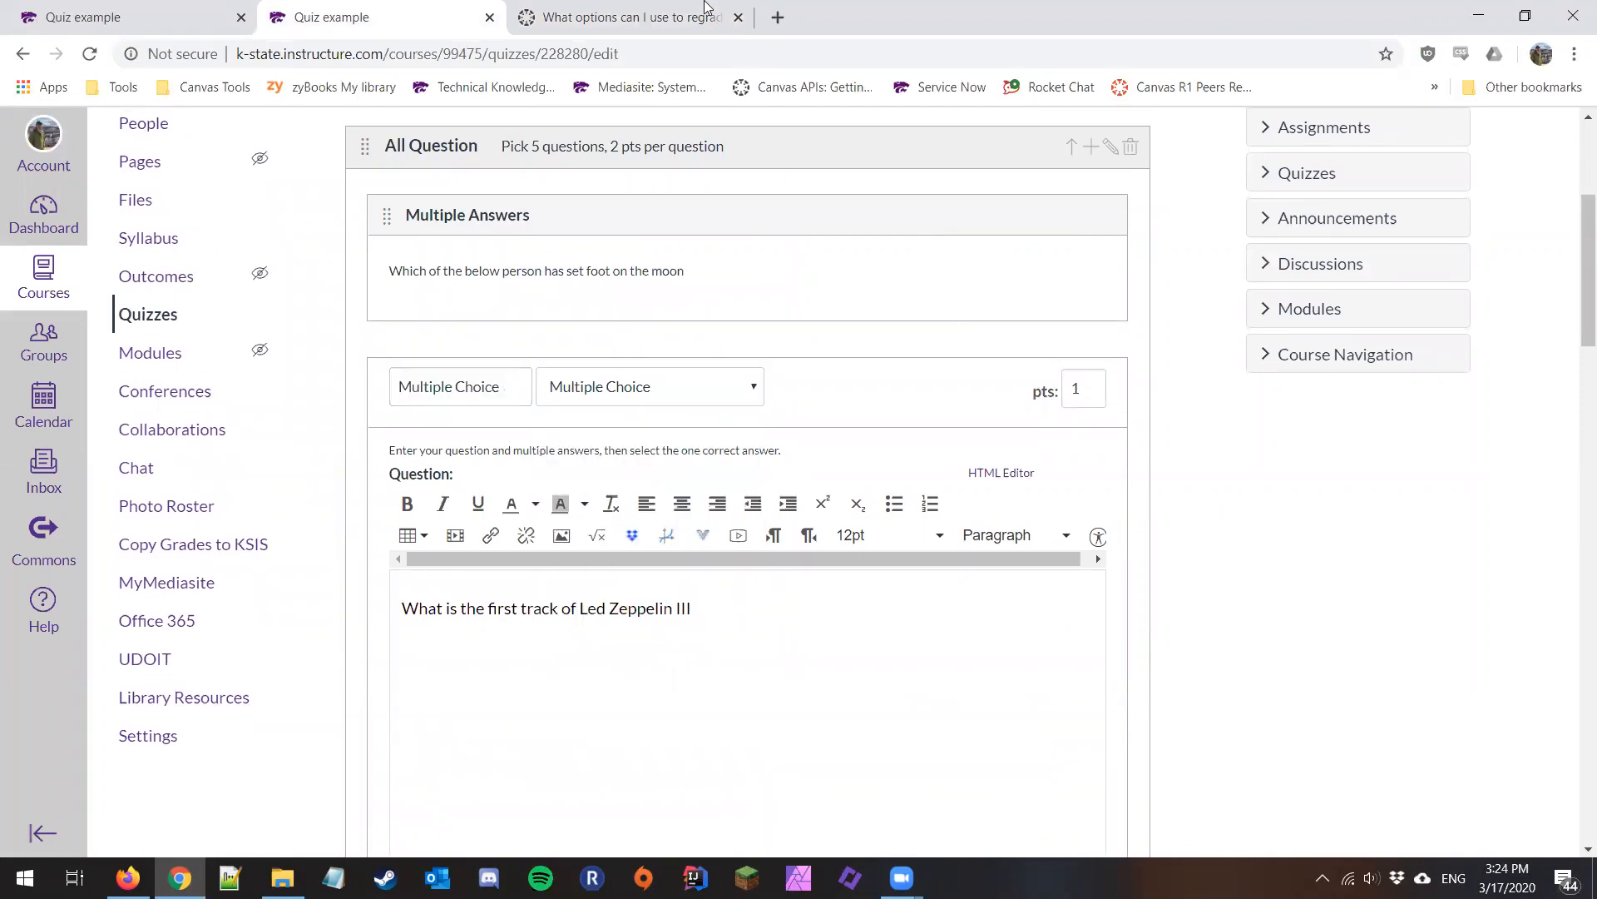
Go back to the regrade guide and read which question types support regrading.
{"action": "left_click", "coordinate": [704, 6]}
{"action": "scroll", "coordinate": [595, 478], "scroll_direction": "up", "scroll_amount": 10}
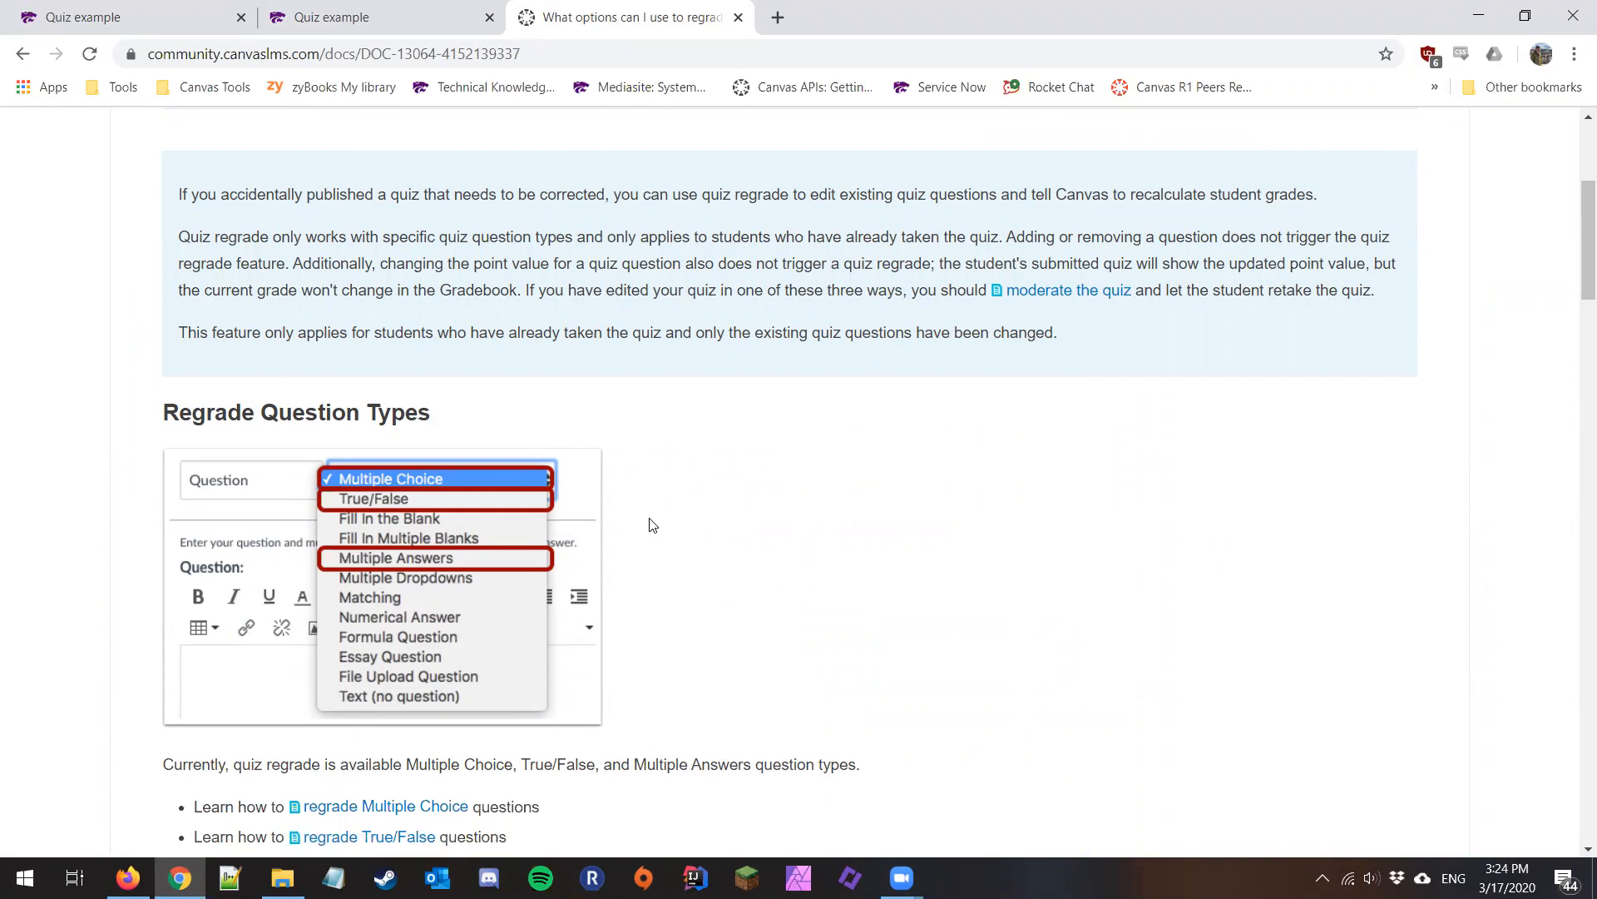
{"action": "scroll", "coordinate": [652, 525], "scroll_direction": "down", "scroll_amount": 1}
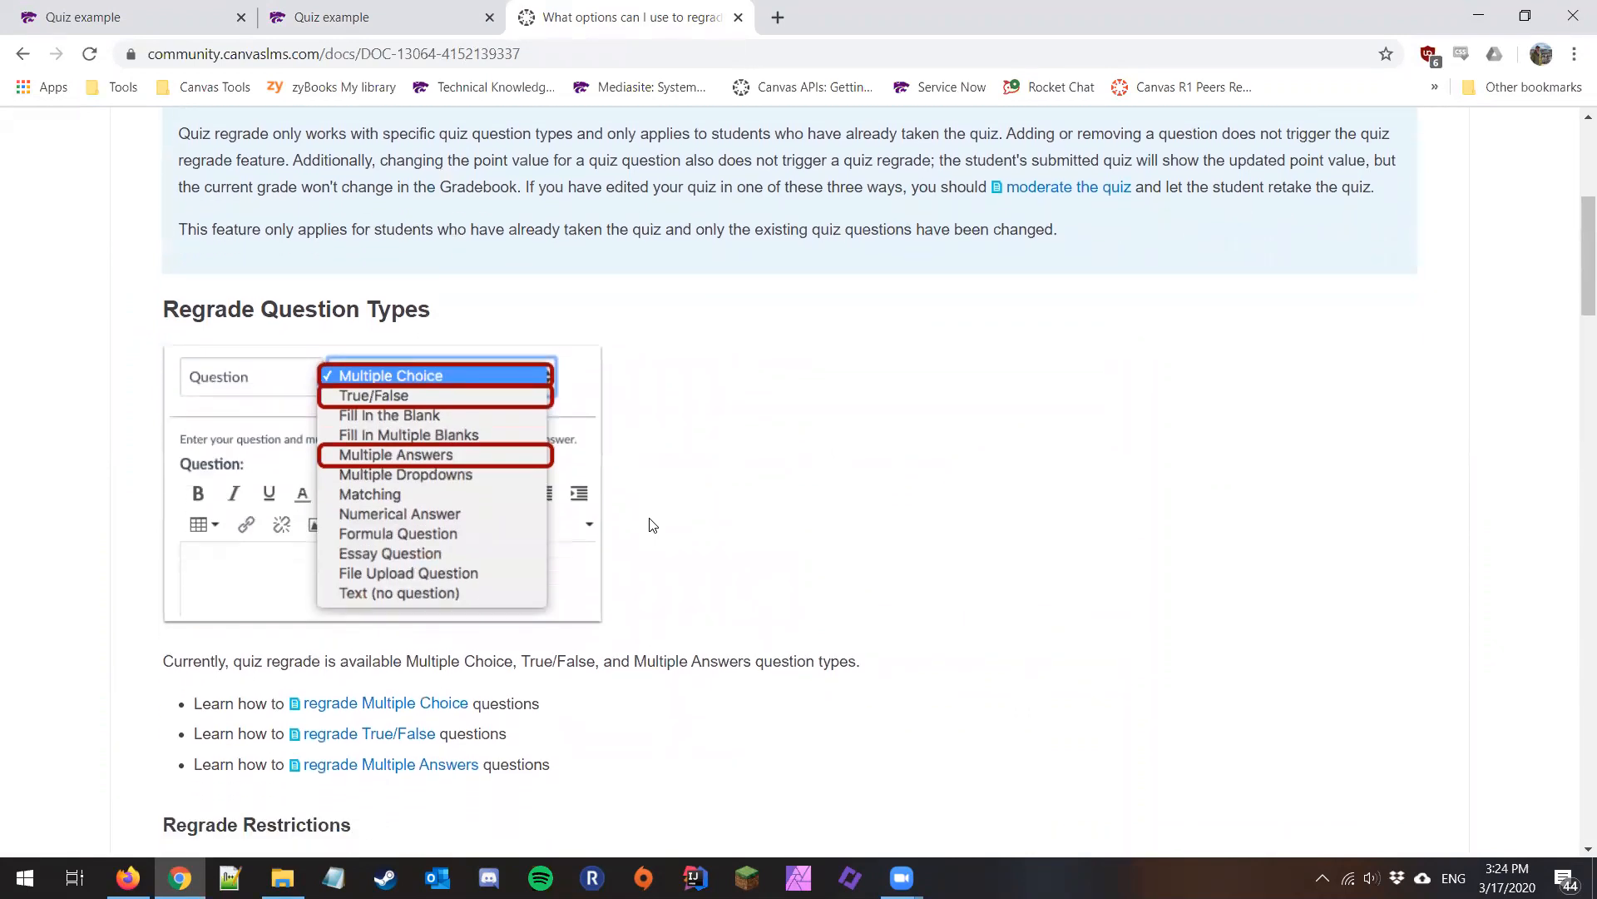
Return to the quiz, cancel editing the Multiple Choice question and open the Multiple Answers question for editing.
{"action": "key", "text": "ctrl+shift+Tab"}
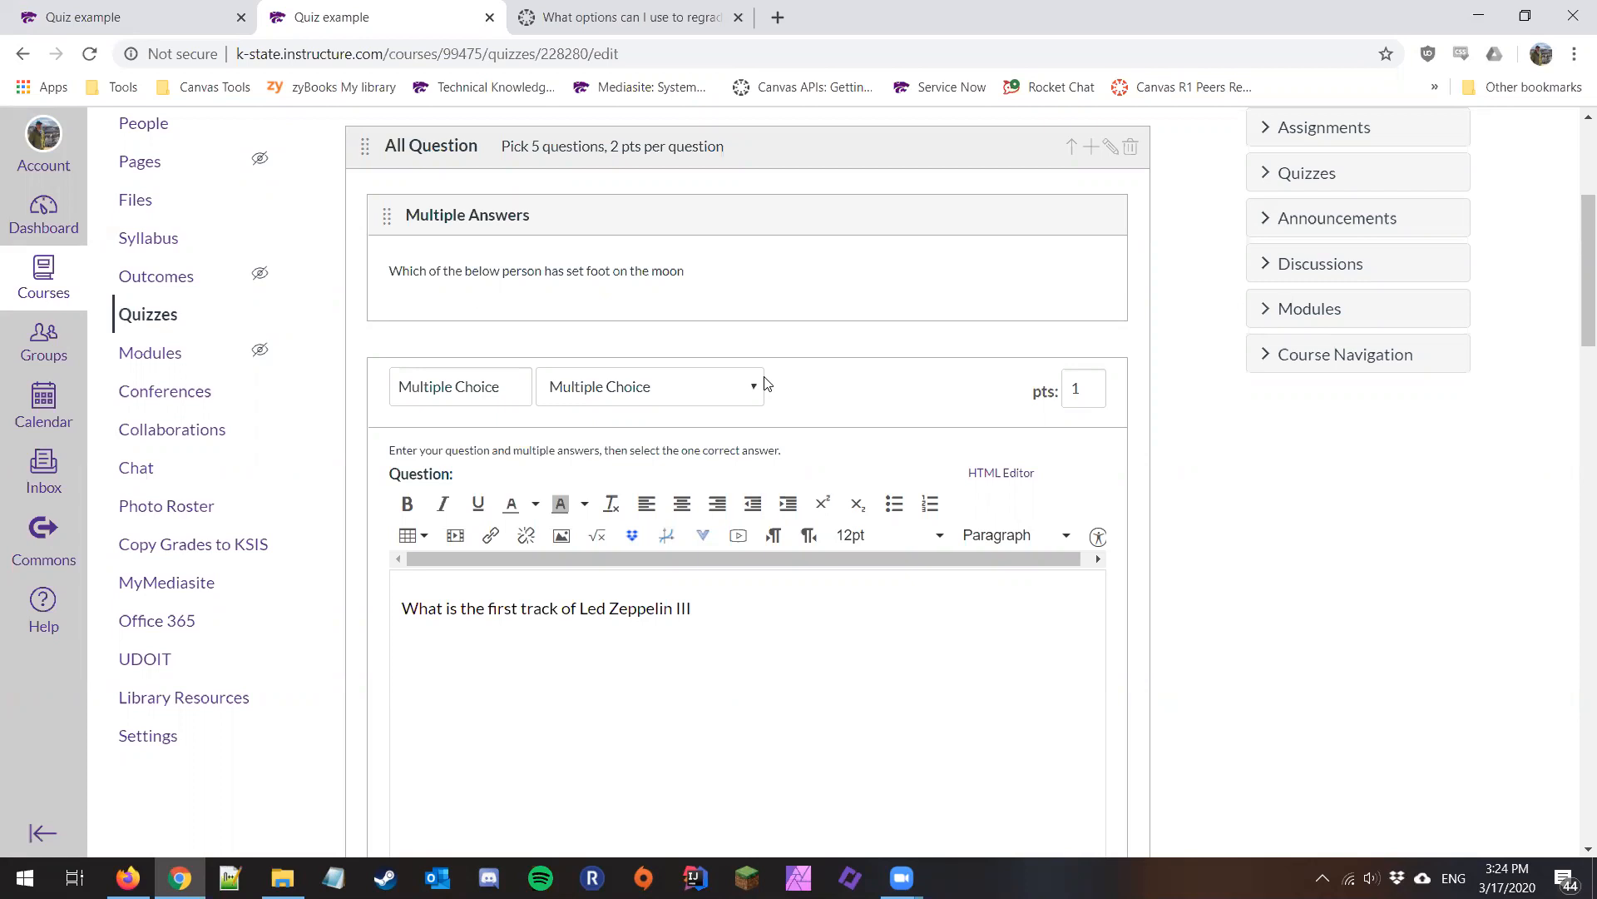
{"action": "scroll", "coordinate": [766, 382], "scroll_direction": "down", "scroll_amount": 10}
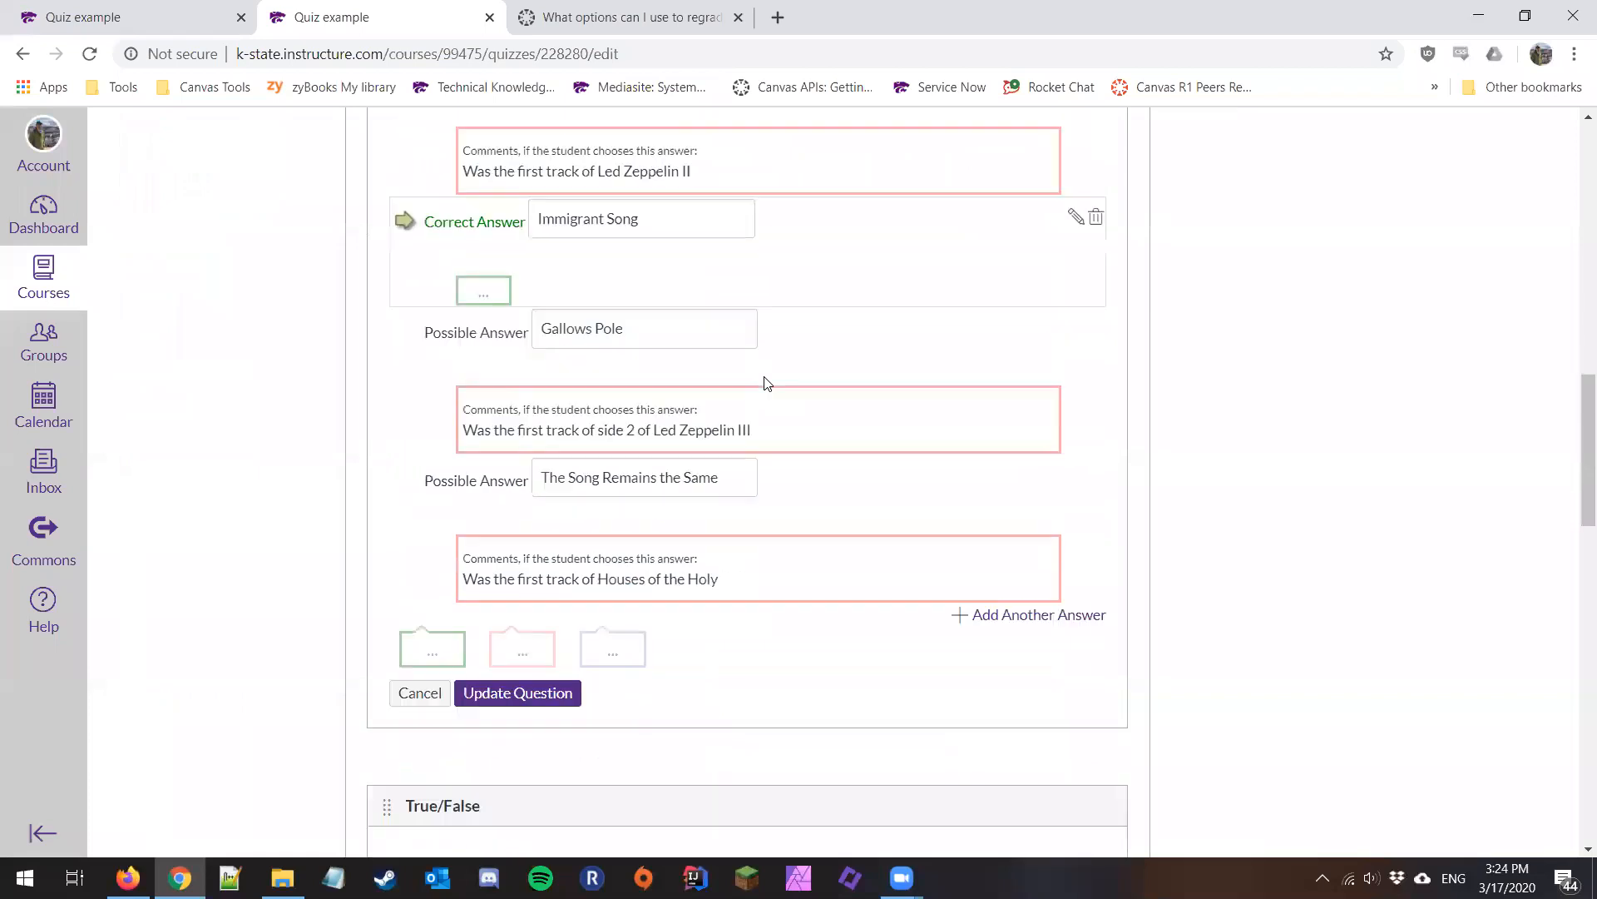
{"action": "scroll", "coordinate": [766, 383], "scroll_direction": "down", "scroll_amount": 2}
{"action": "left_click", "coordinate": [434, 537]}
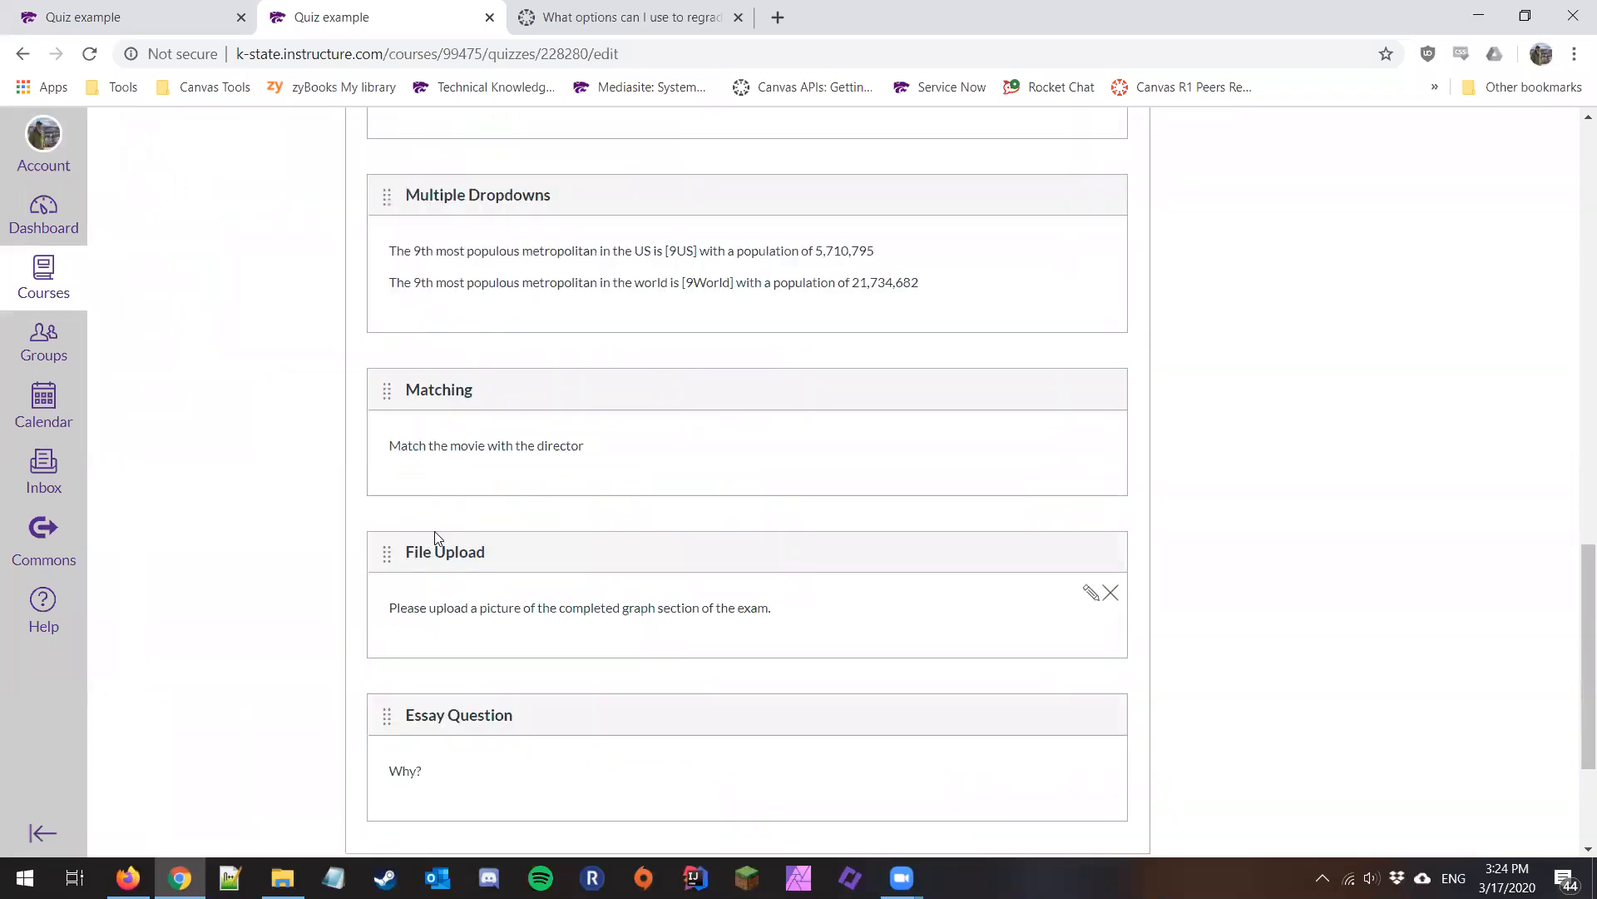
{"action": "scroll", "coordinate": [992, 429], "scroll_direction": "up", "scroll_amount": 13}
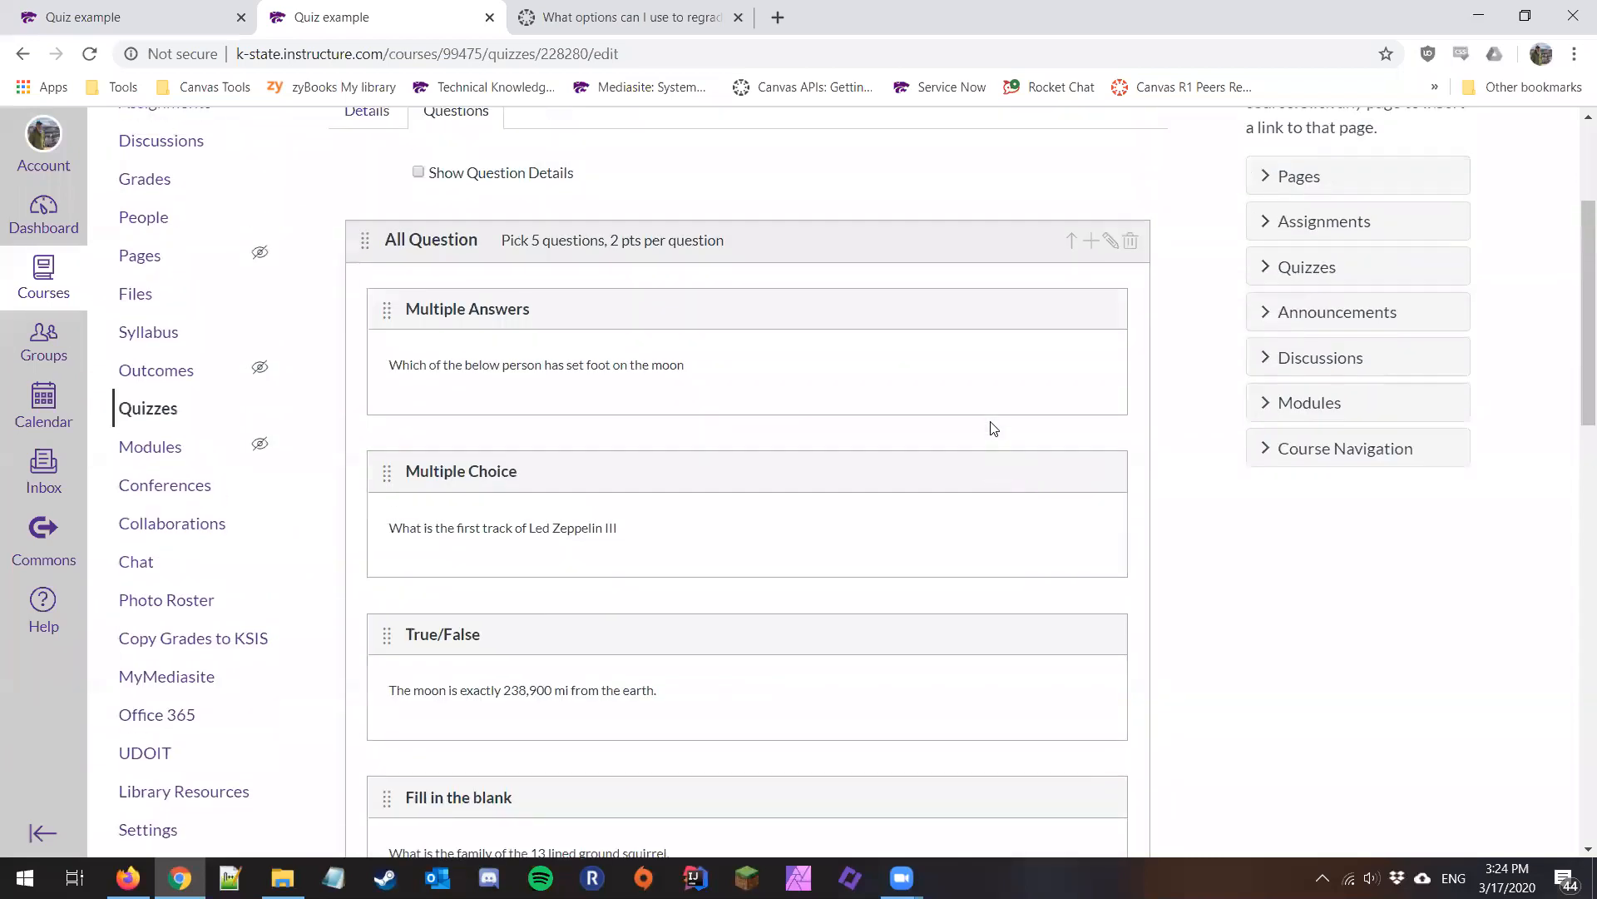
{"action": "left_click", "coordinate": [1090, 350]}
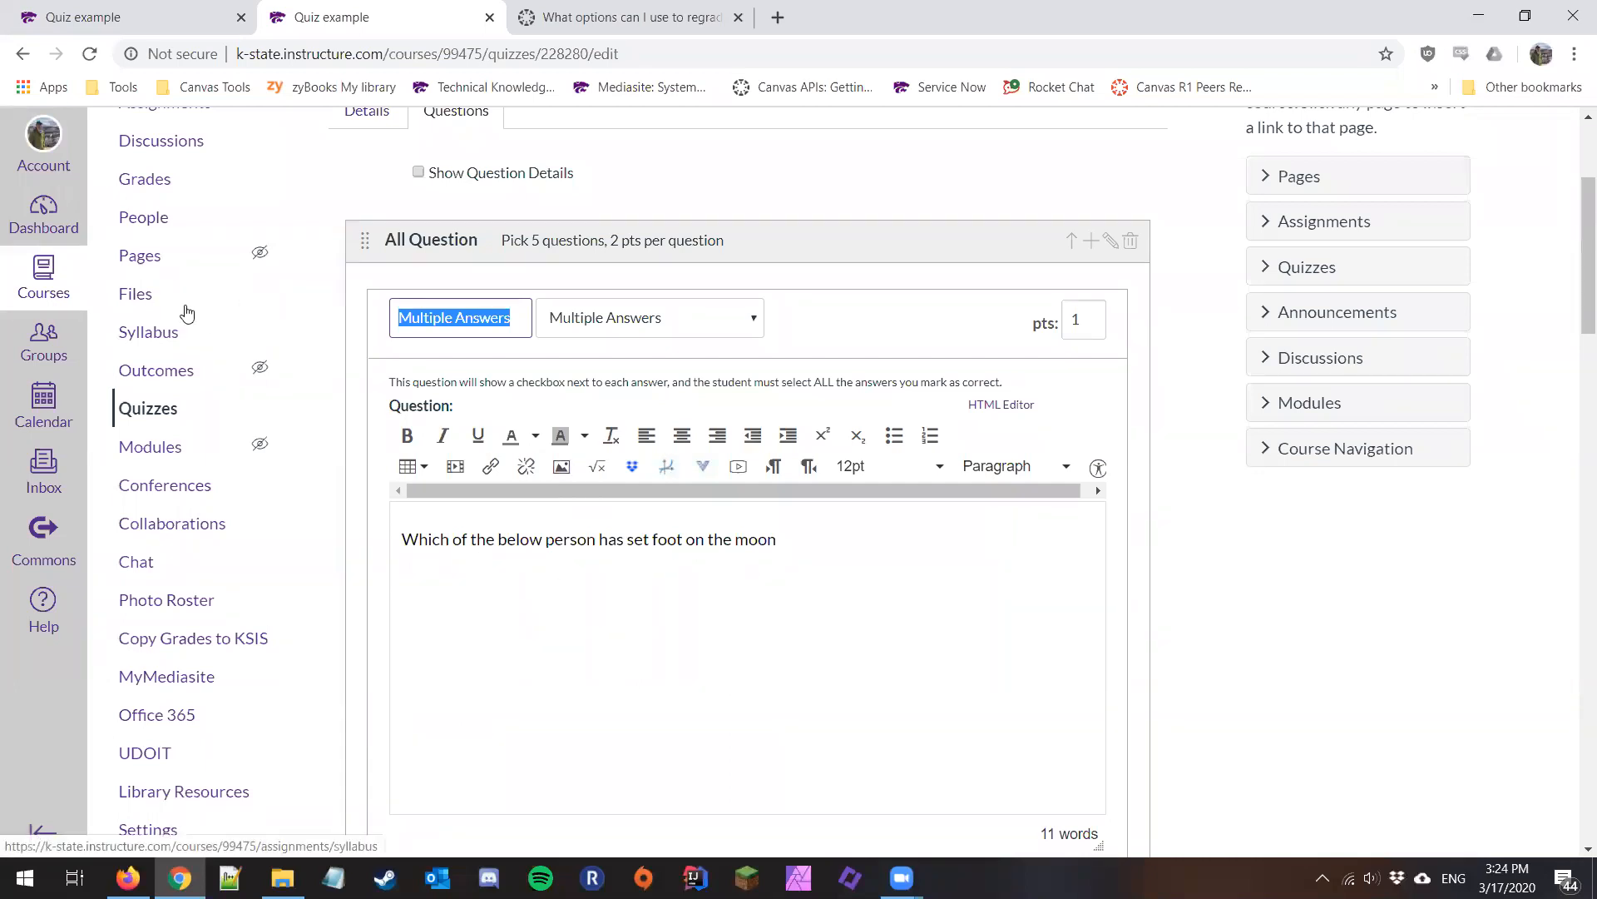
Open the course files, check the Dog folder's permission options without changing them and view the folder's contents.
{"action": "left_click", "coordinate": [131, 295]}
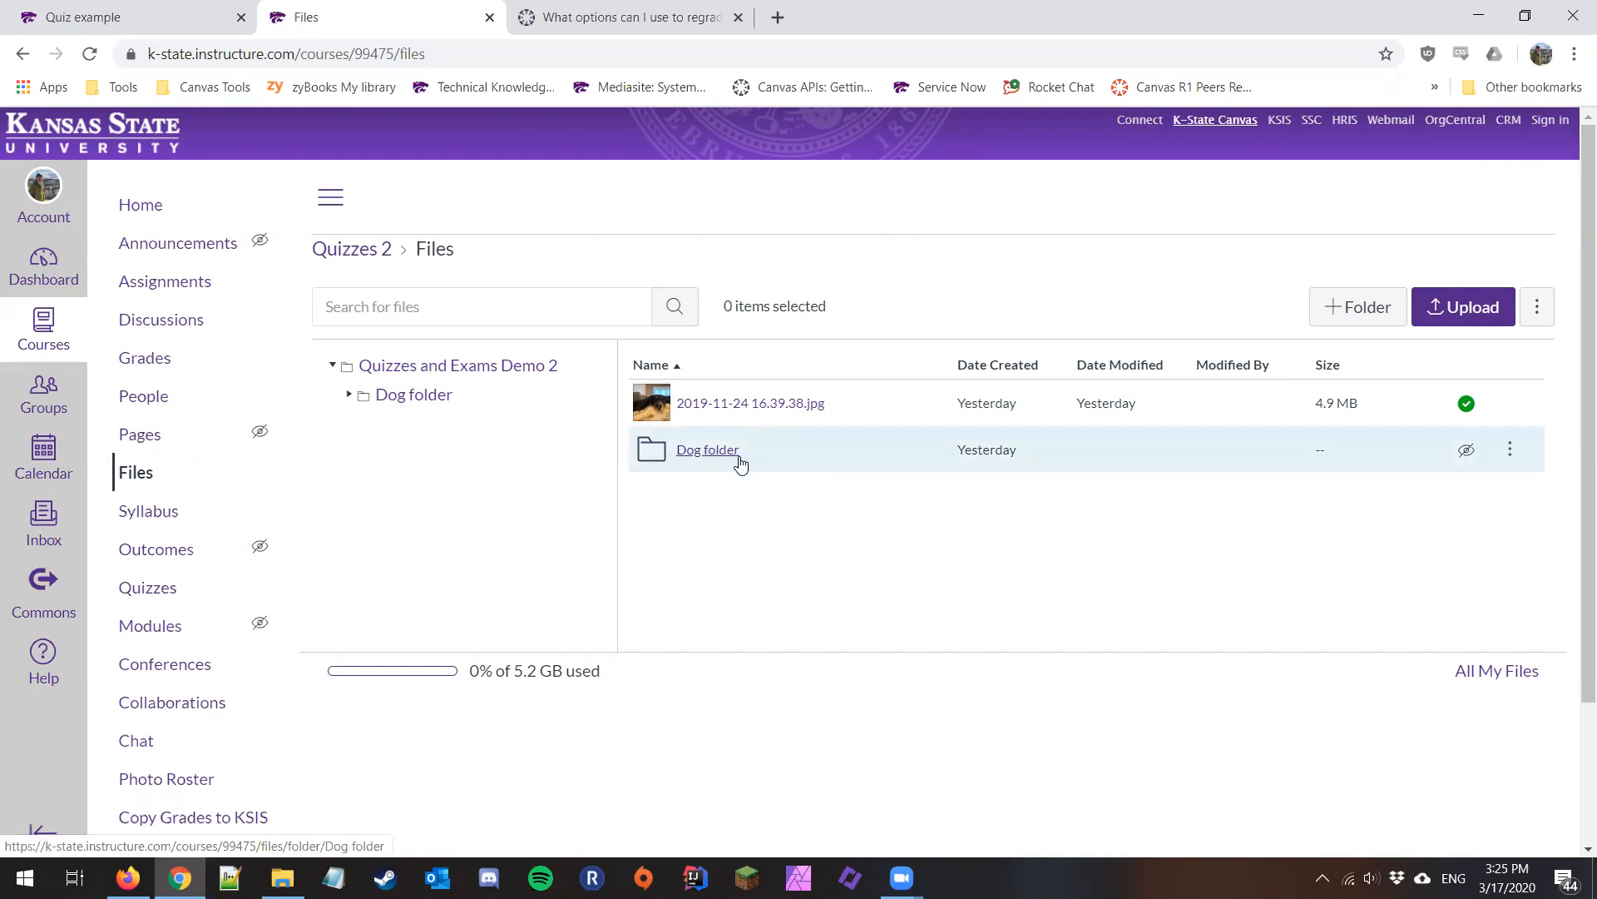
{"action": "left_click", "coordinate": [1469, 451]}
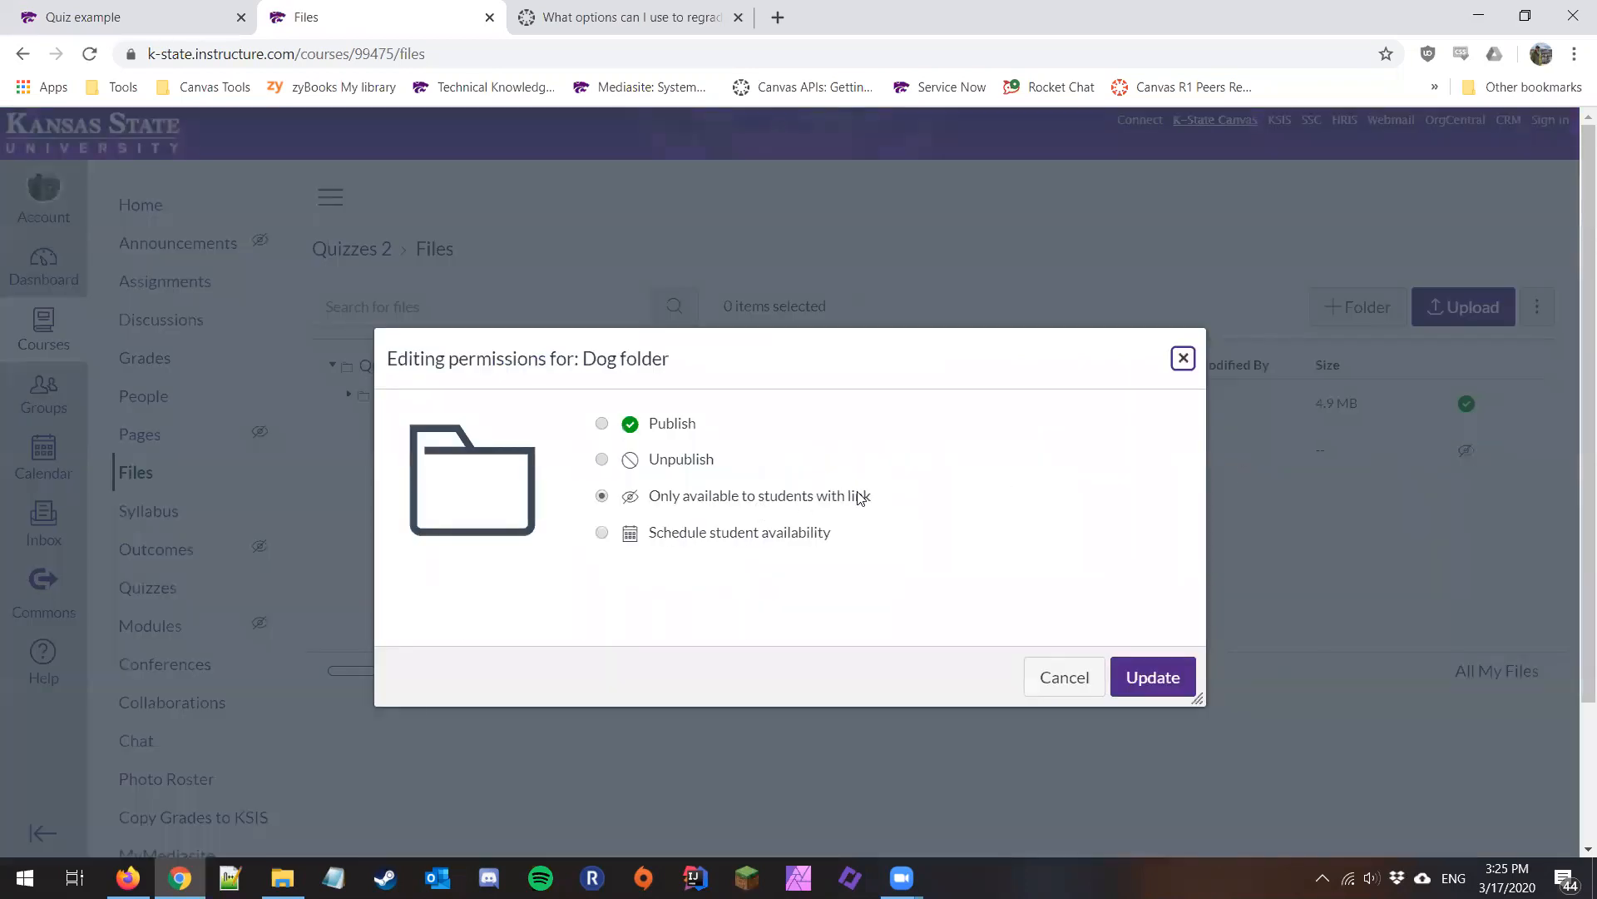
{"action": "left_click", "coordinate": [1036, 676]}
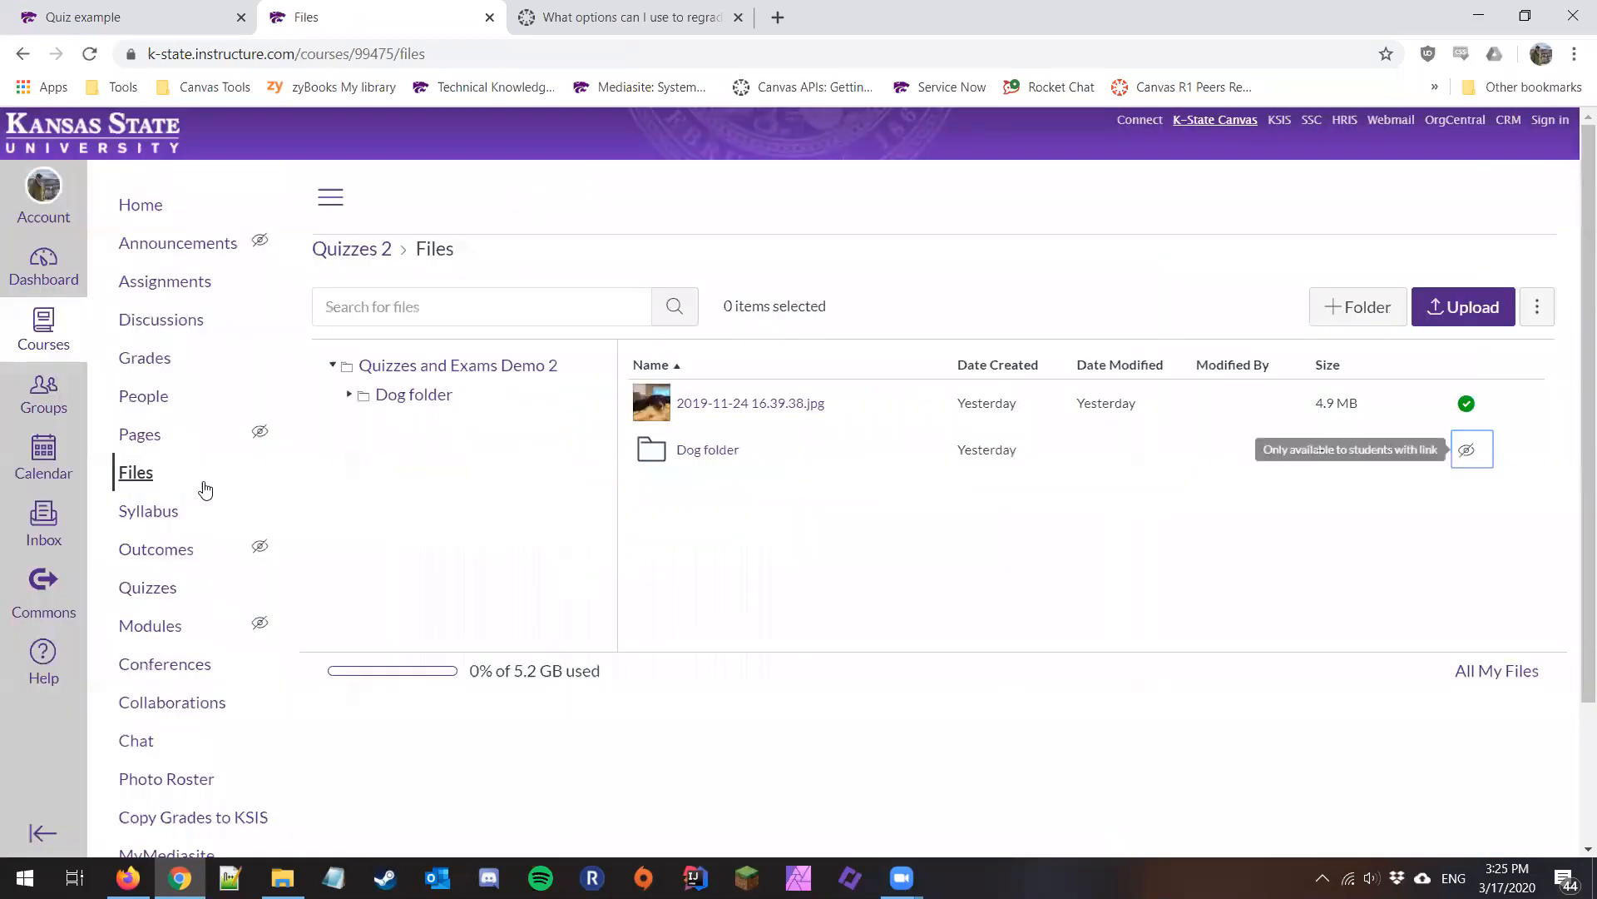
{"action": "left_click", "coordinate": [726, 455]}
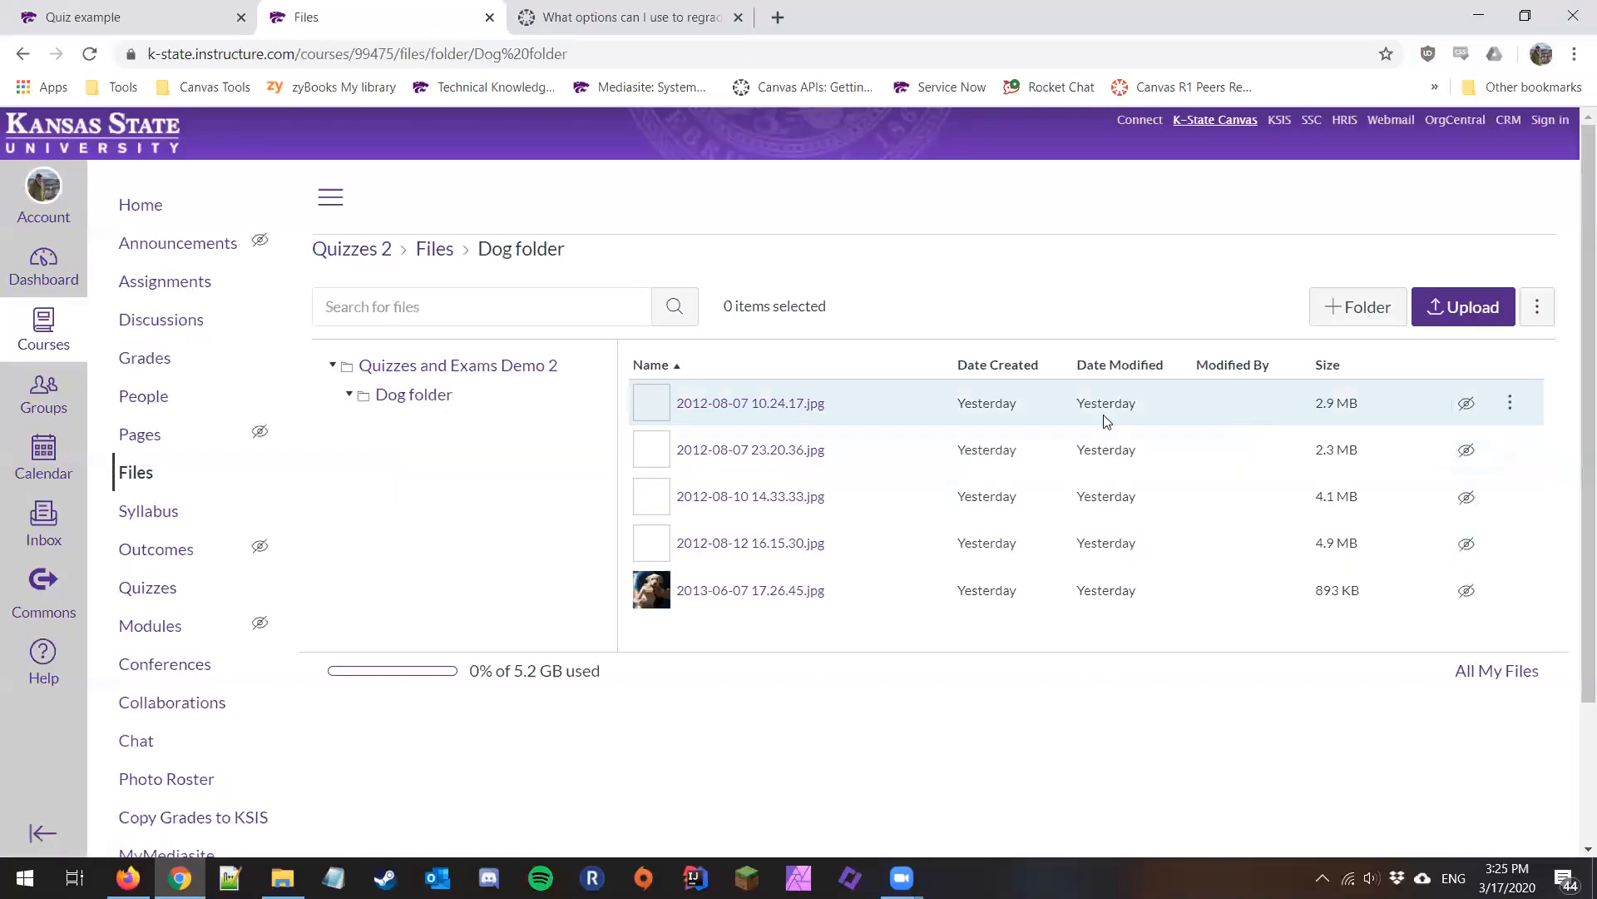
Return to the main course folder and unpublish the Dog folder.
{"action": "left_click", "coordinate": [367, 363]}
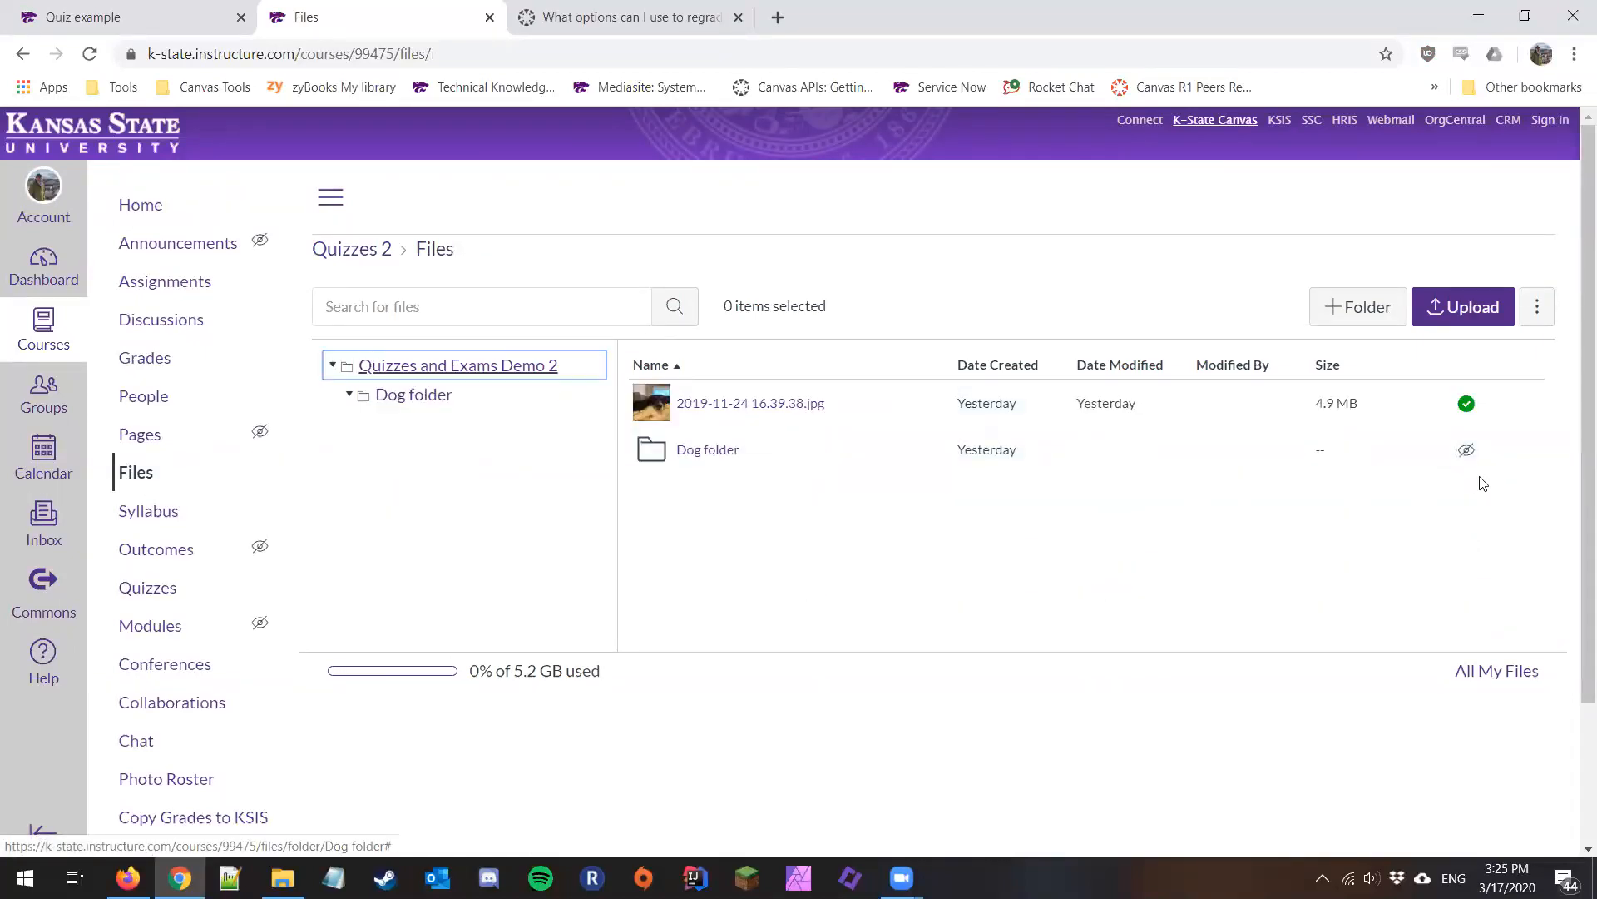
{"action": "left_click", "coordinate": [1467, 450]}
{"action": "left_click", "coordinate": [665, 460]}
{"action": "left_click", "coordinate": [1171, 679]}
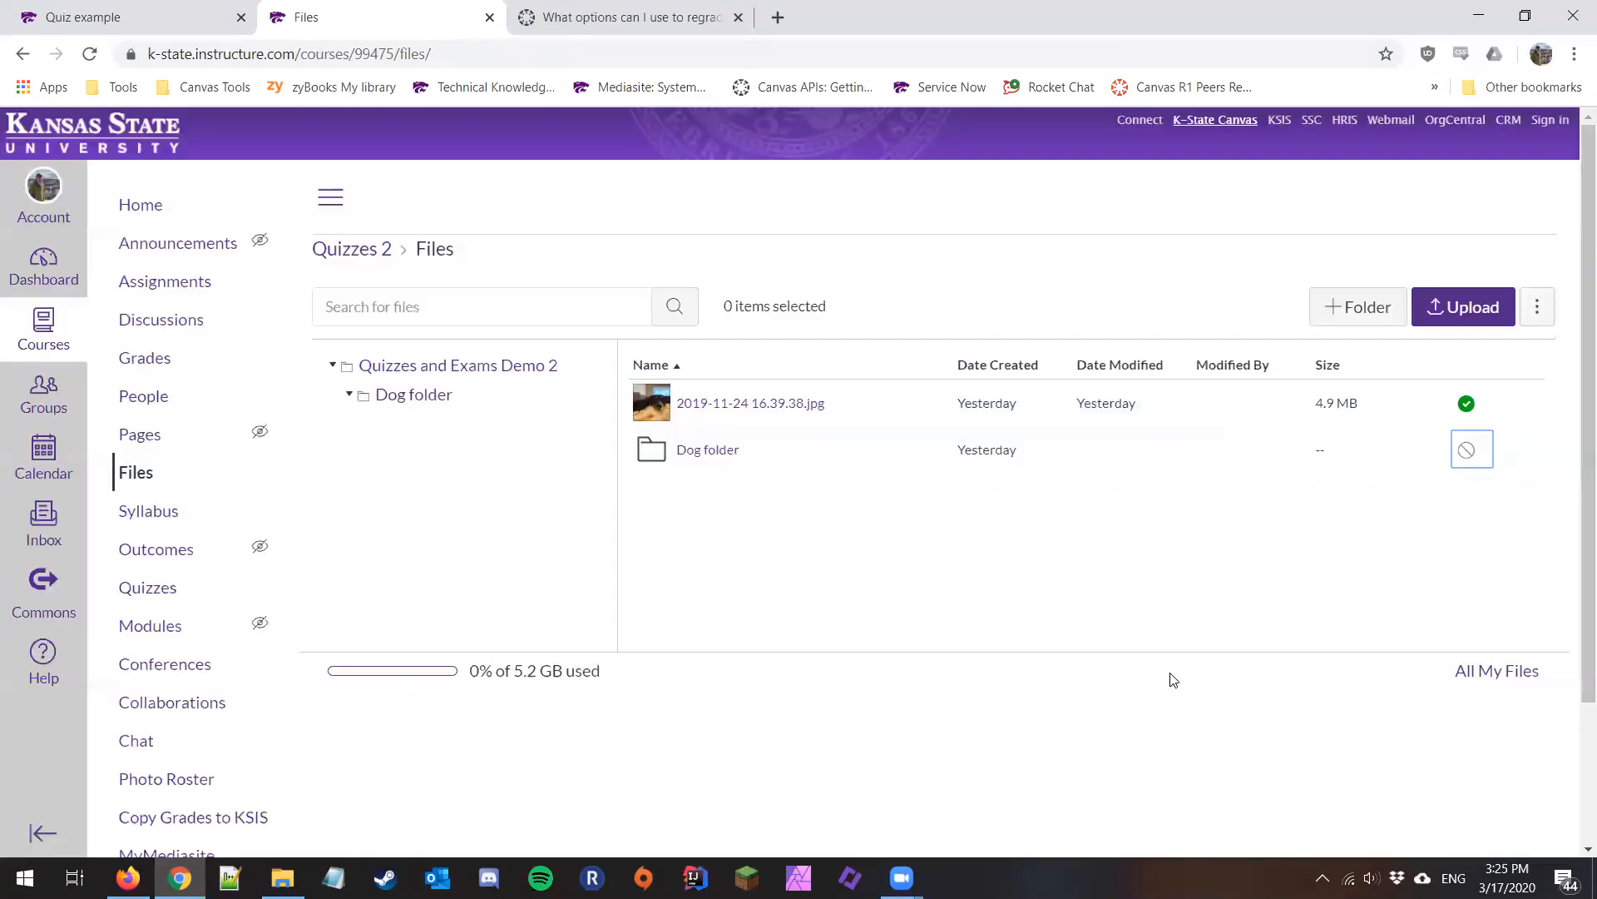
Check the files inside the Dog folder and set the folder's permission to Only available to students with link.
{"action": "left_click", "coordinate": [720, 453]}
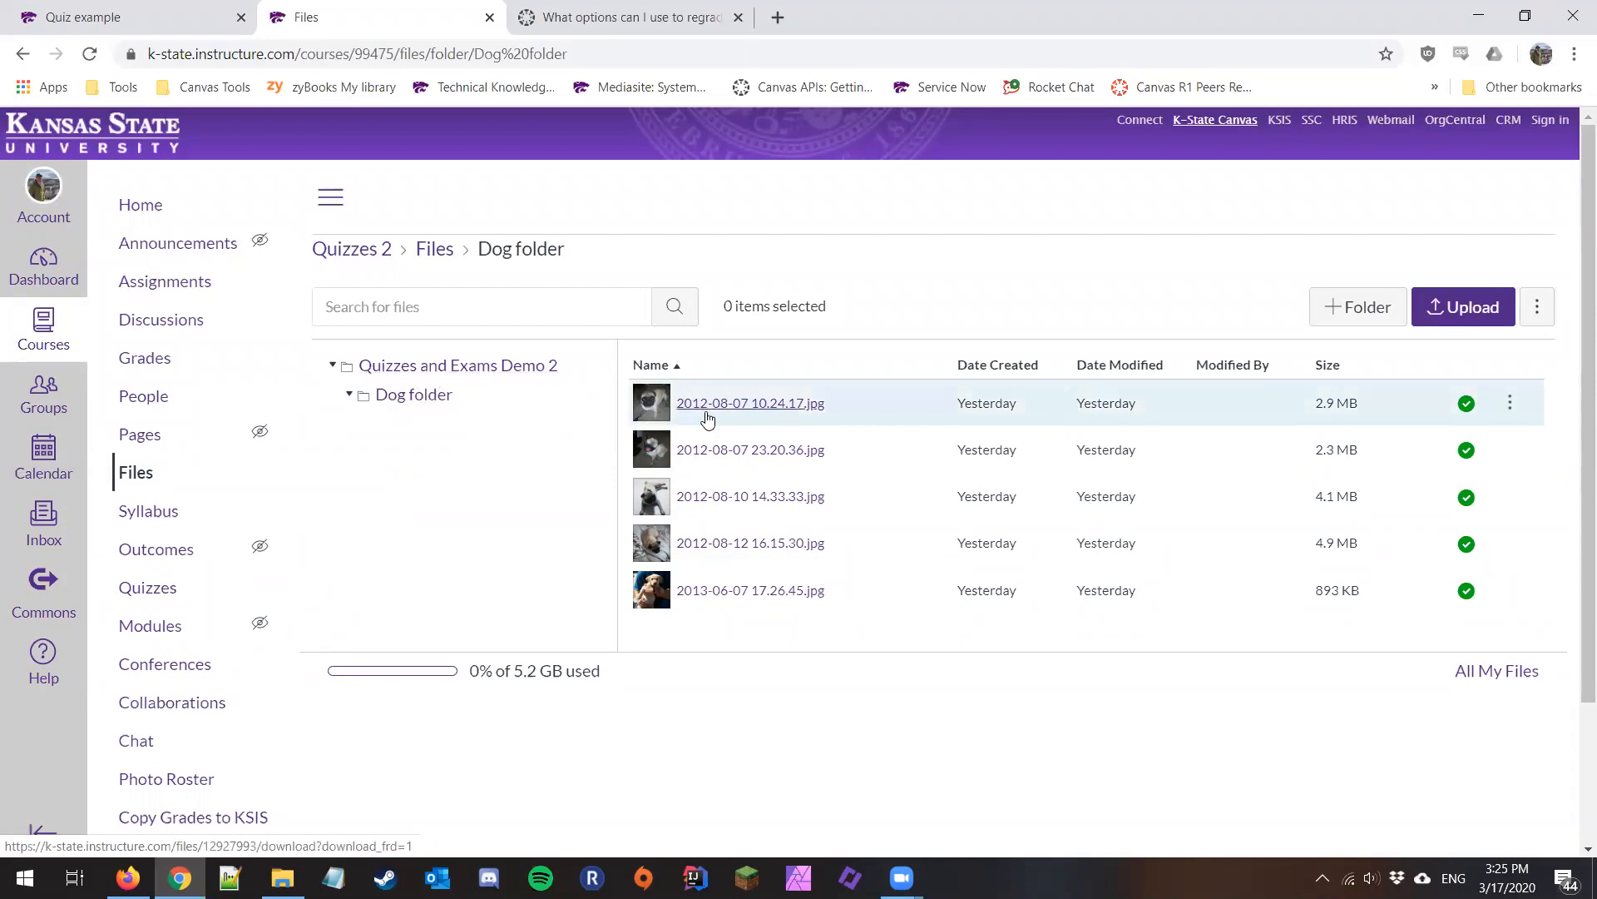
{"action": "left_click", "coordinate": [446, 368]}
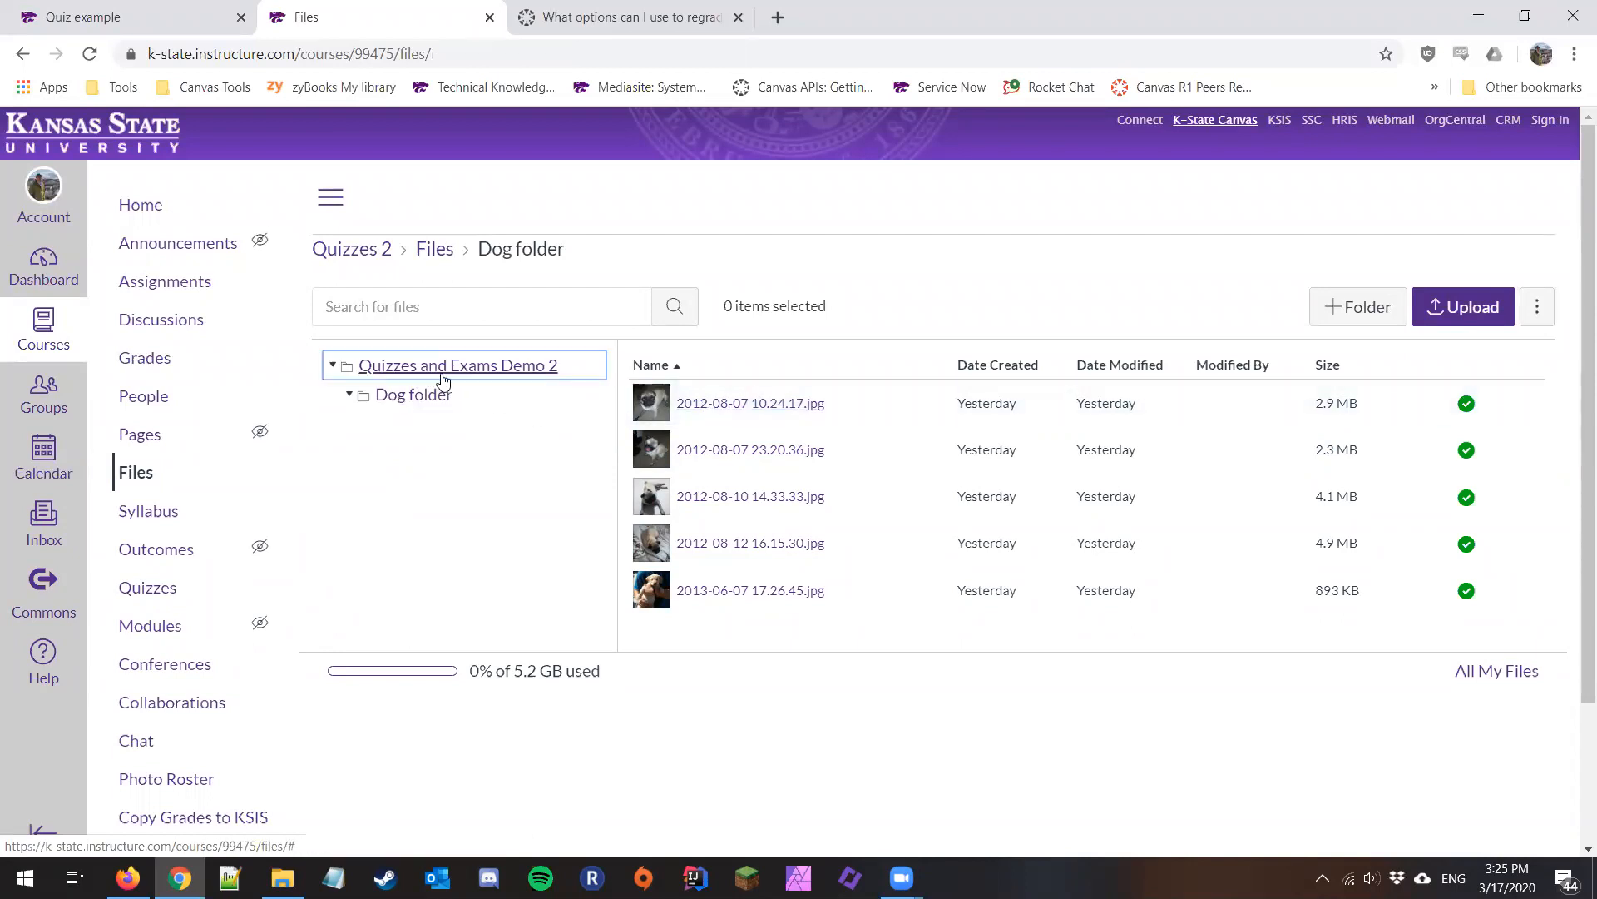
{"action": "left_click", "coordinate": [1467, 450]}
{"action": "left_click", "coordinate": [778, 495]}
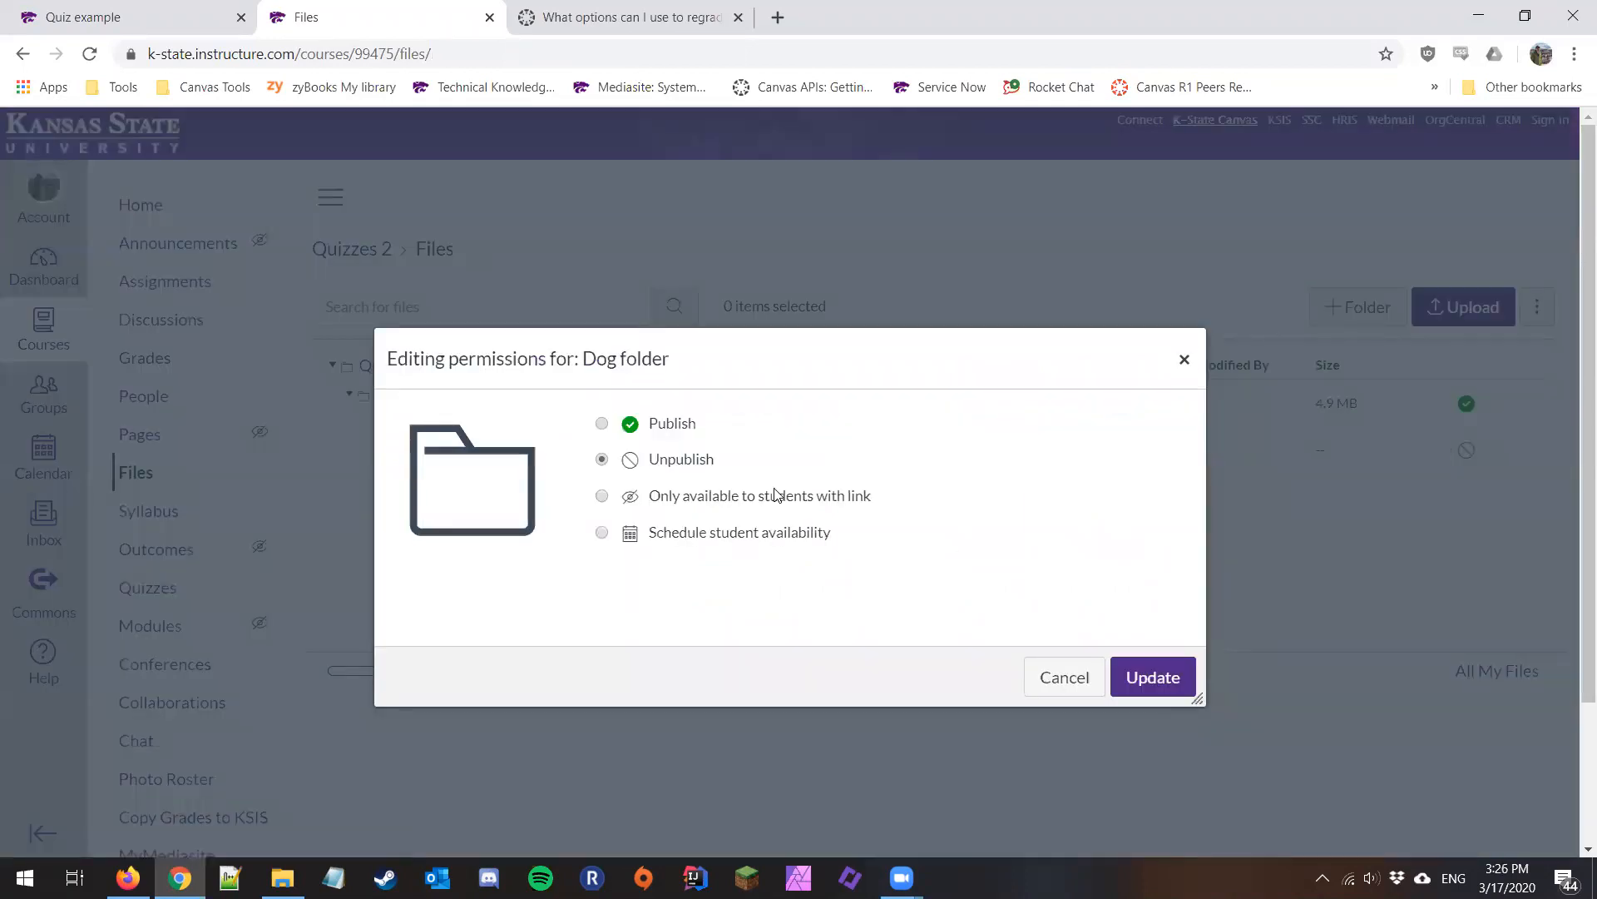
{"action": "left_click", "coordinate": [1174, 679]}
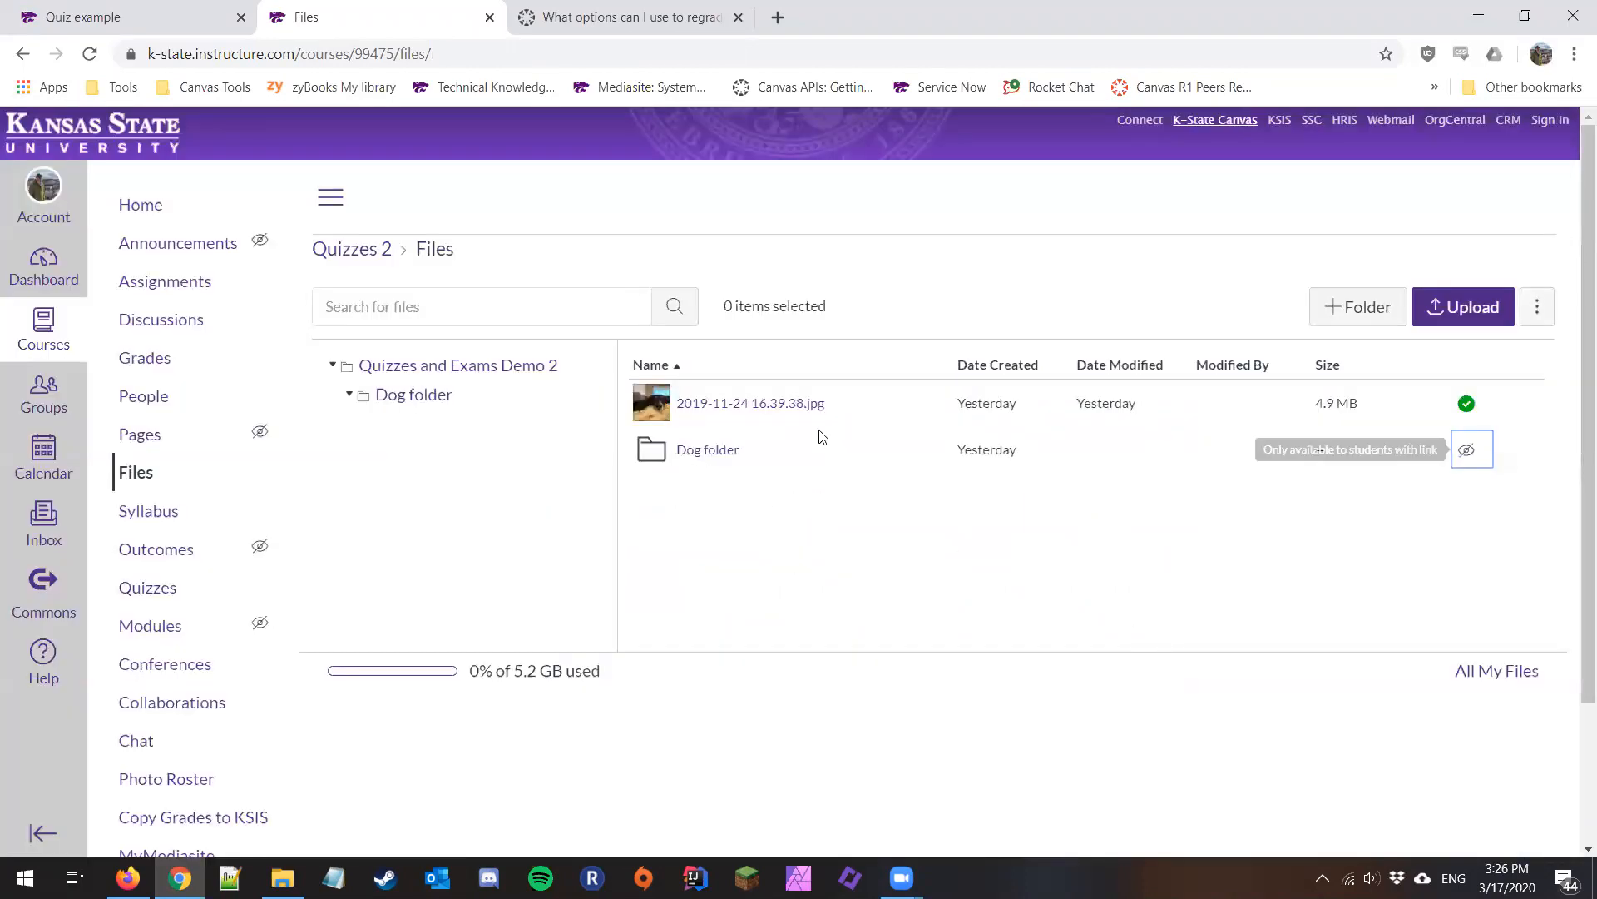
Open the Dog folder and check the permission options of 2012-08-07 10.24.17.jpg without changing them.
{"action": "left_click", "coordinate": [717, 454]}
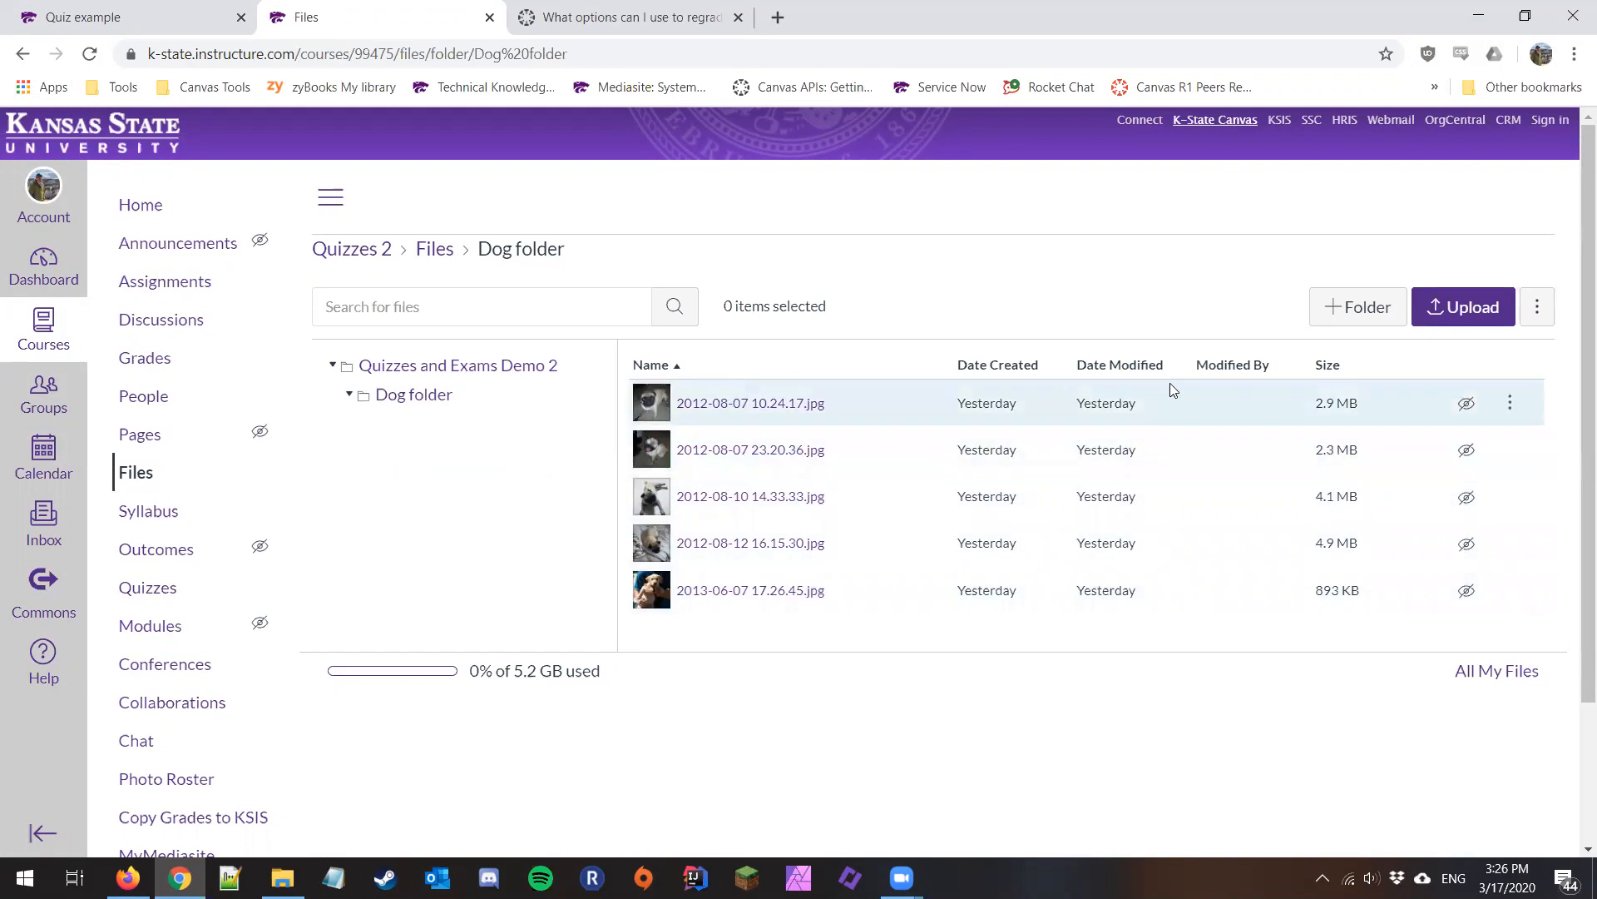
{"action": "left_click", "coordinate": [1463, 412]}
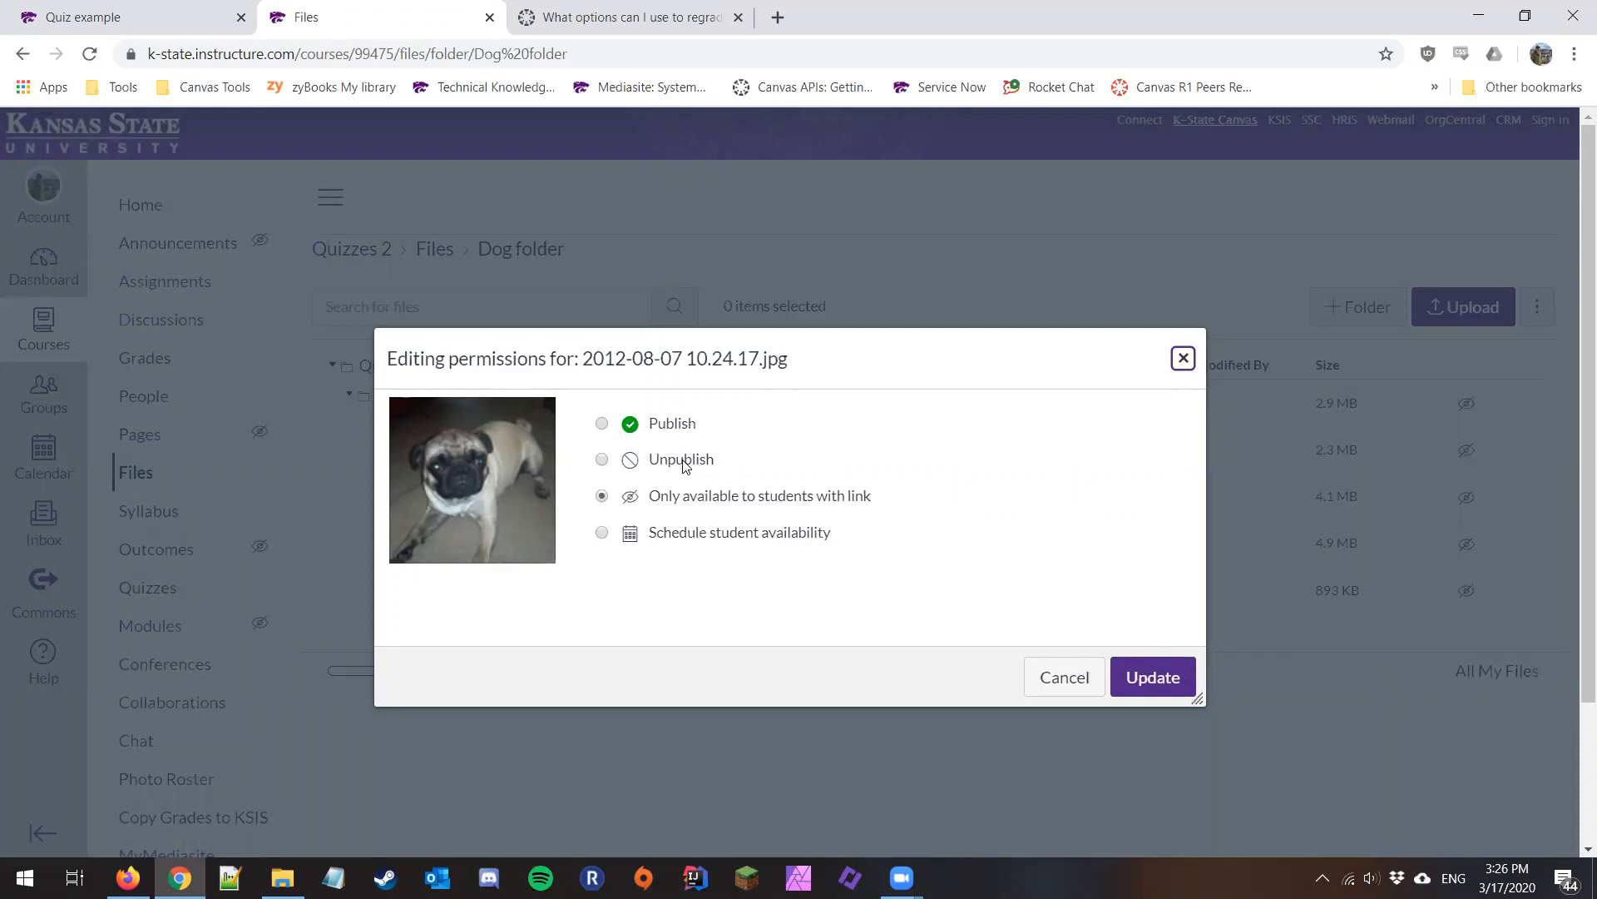
{"action": "left_click", "coordinate": [1052, 676]}
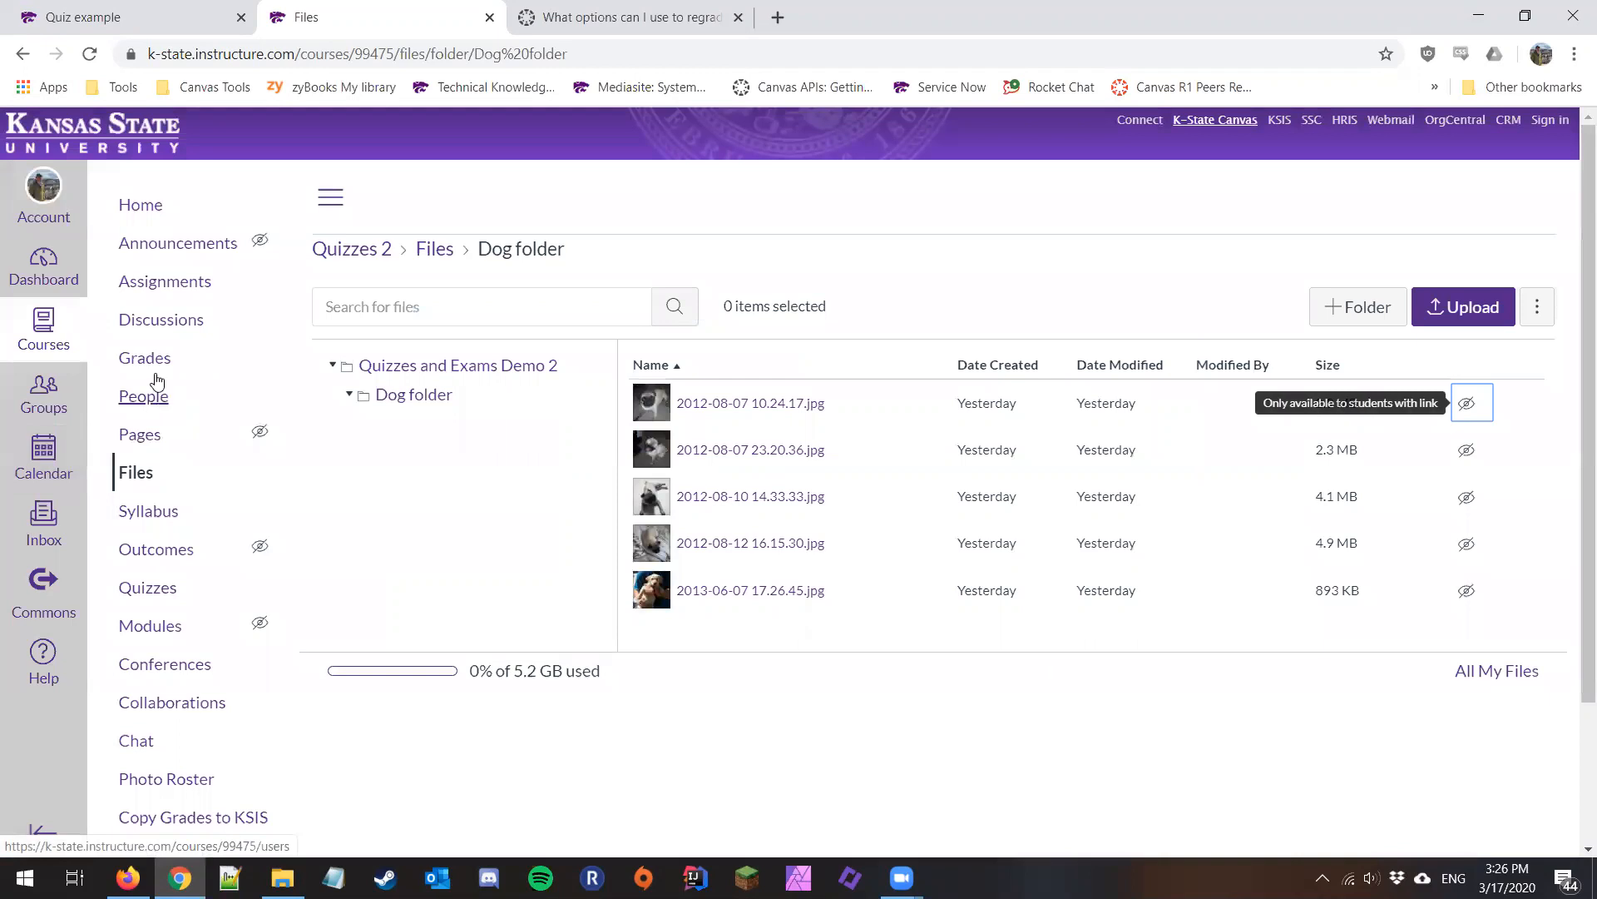
Reopen Quiz example for editing and start a new line below the text of the Multiple Answers question.
{"action": "left_click", "coordinate": [169, 589]}
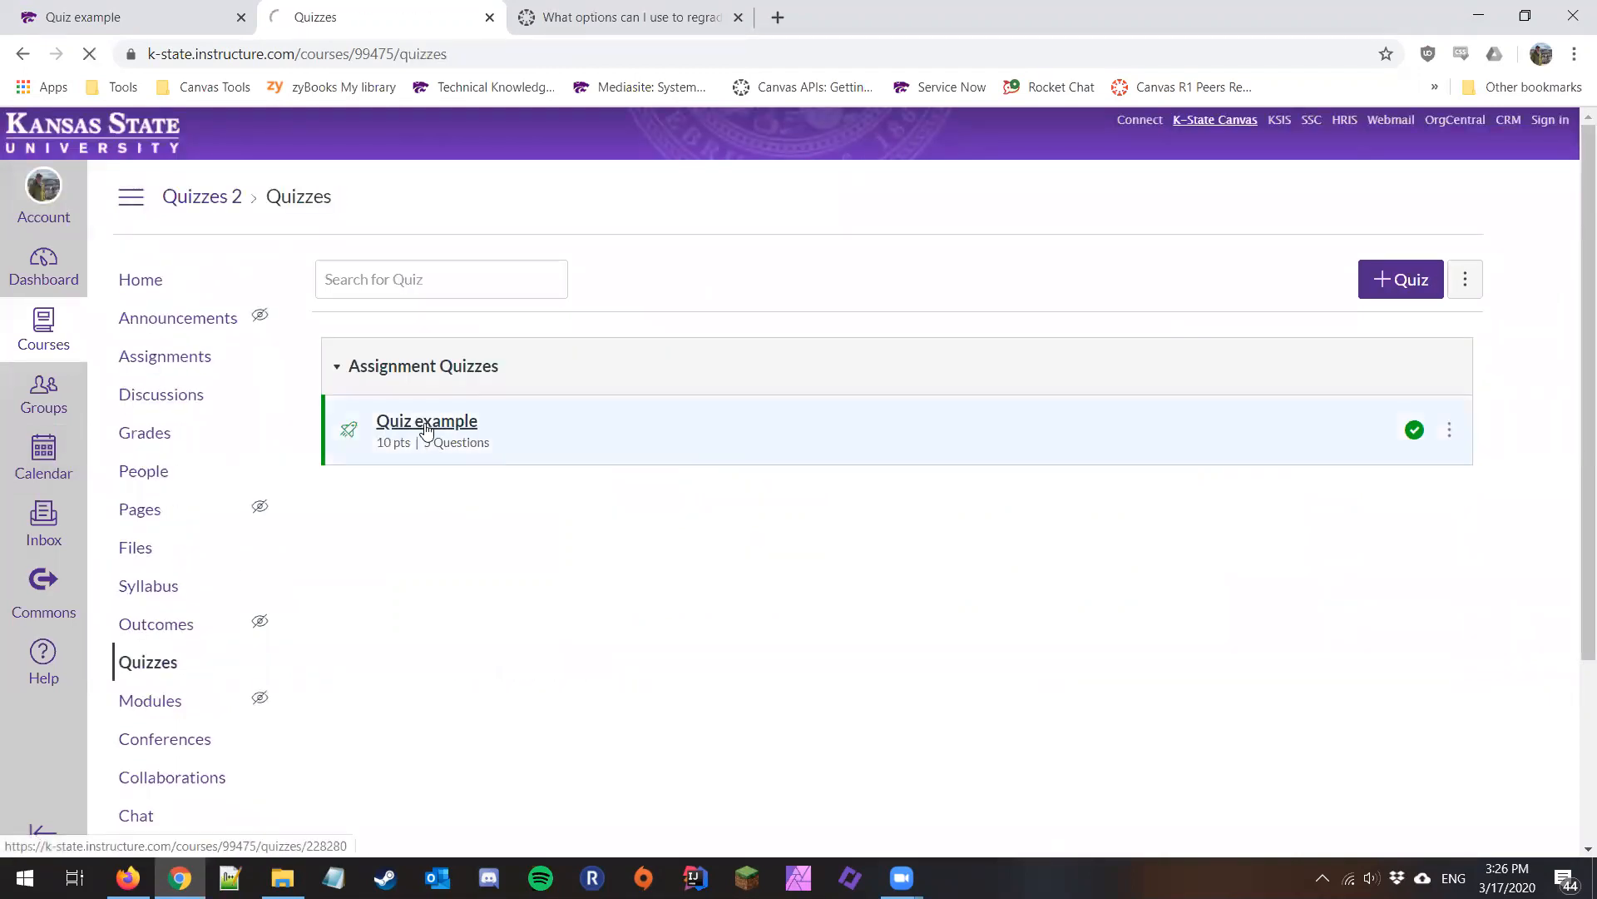
{"action": "left_click", "coordinate": [426, 422]}
{"action": "left_click", "coordinate": [1095, 279]}
{"action": "left_click", "coordinate": [458, 365]}
{"action": "scroll", "coordinate": [462, 367], "scroll_direction": "down", "scroll_amount": 4}
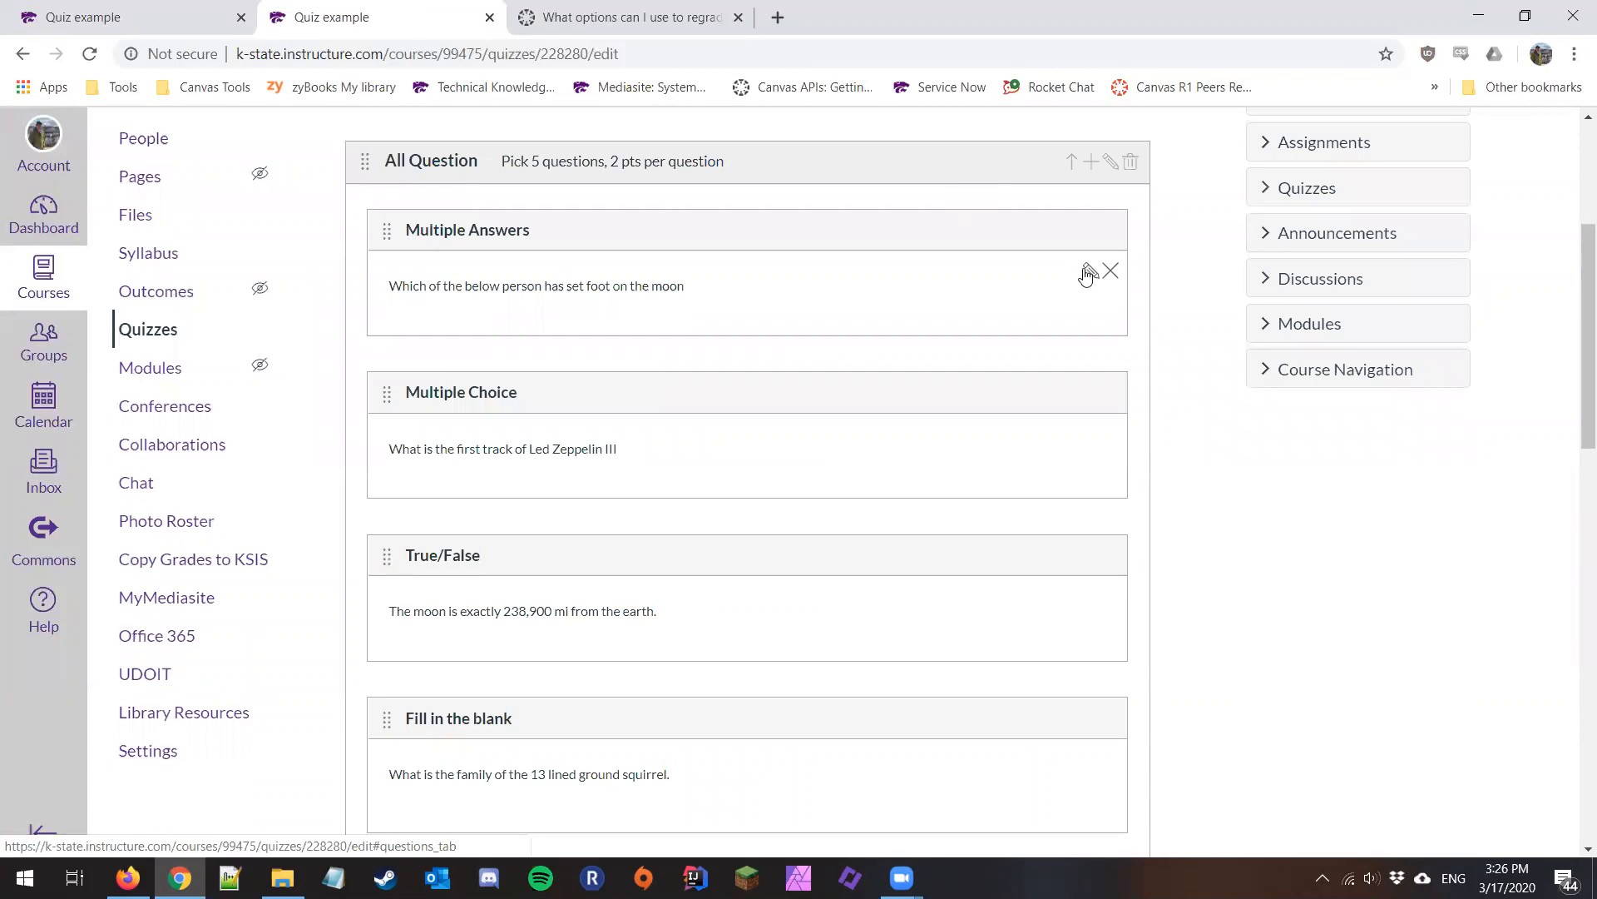
{"action": "left_click", "coordinate": [1087, 273]}
{"action": "key", "text": "Return"}
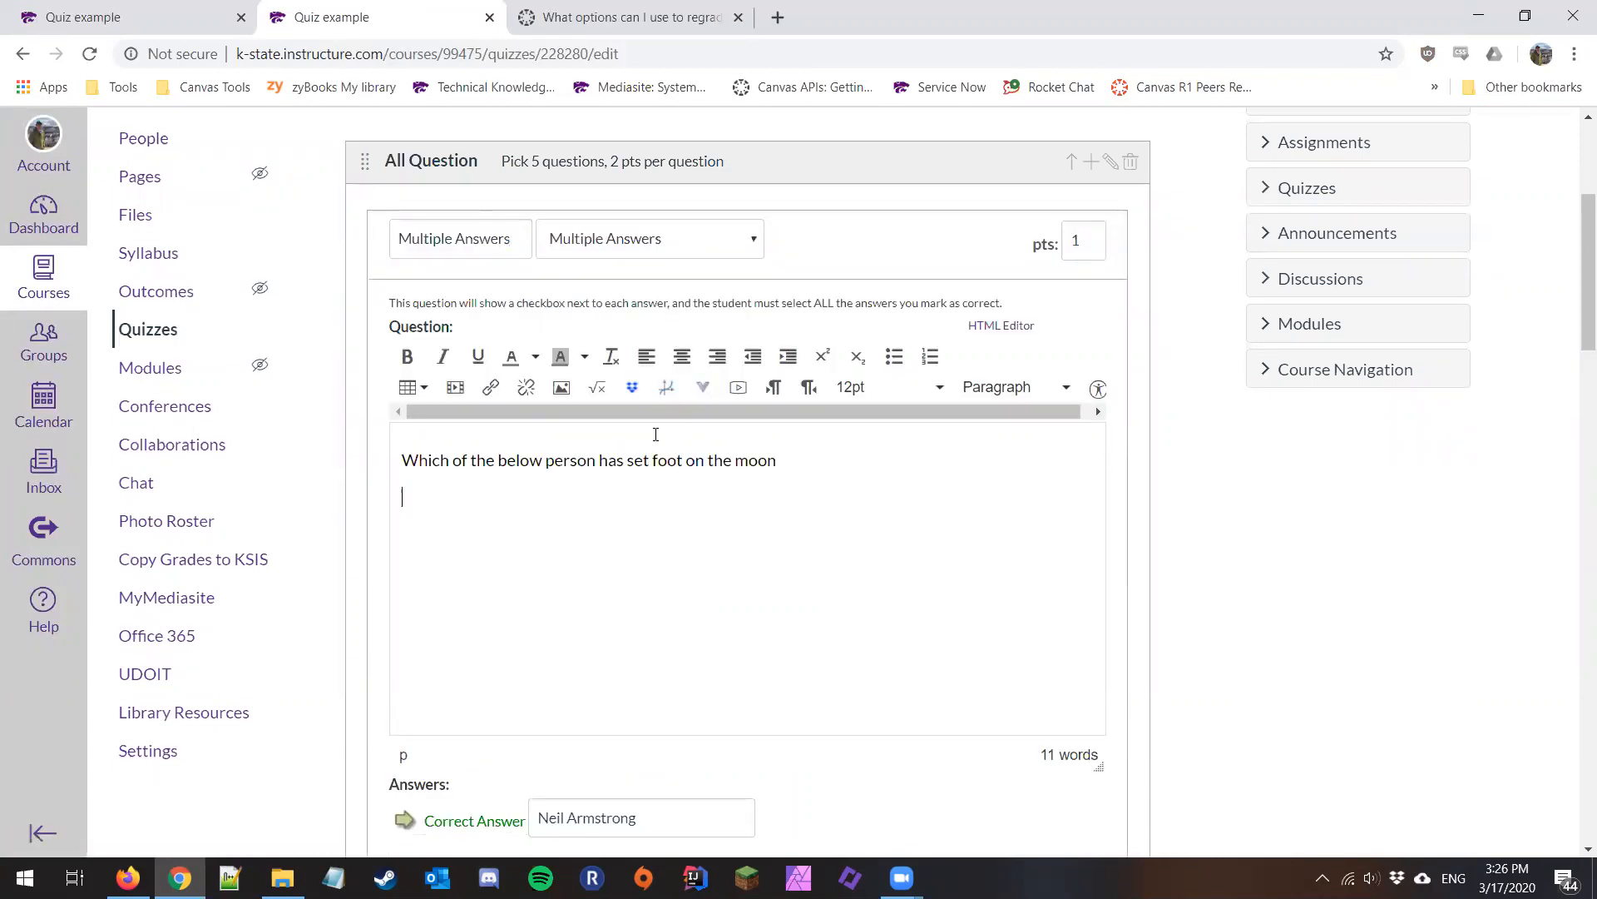
Insert 2012-08-07 10.24.17.jpg from the Dog folder in the course files into the question, dismissing the file upload option.
{"action": "left_click", "coordinate": [560, 386]}
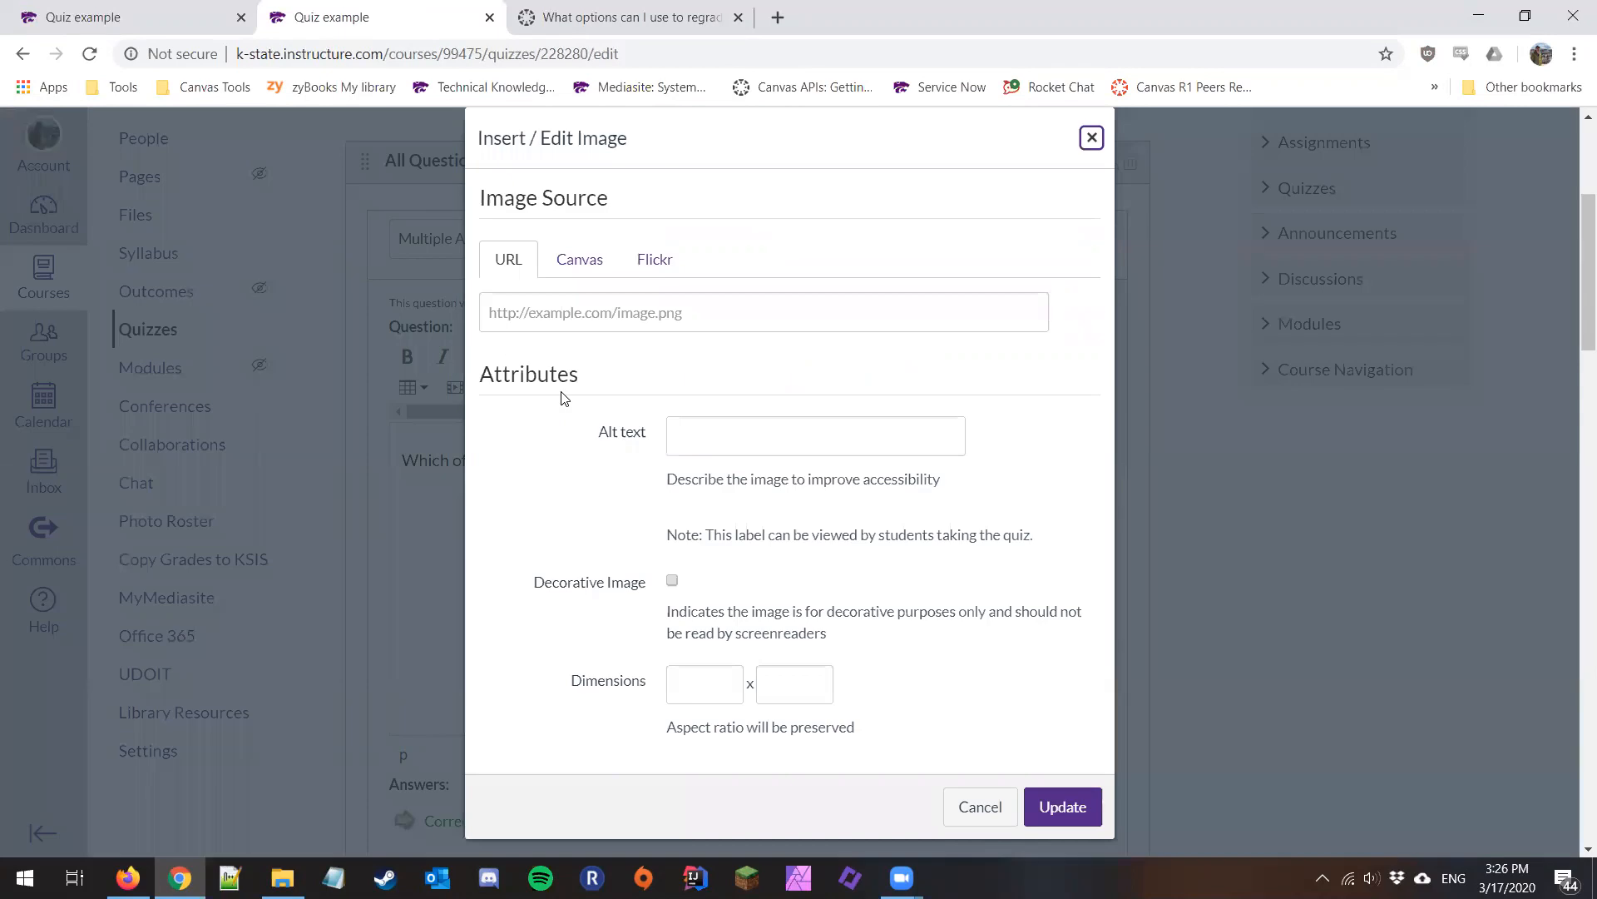
{"action": "left_click", "coordinate": [596, 259]}
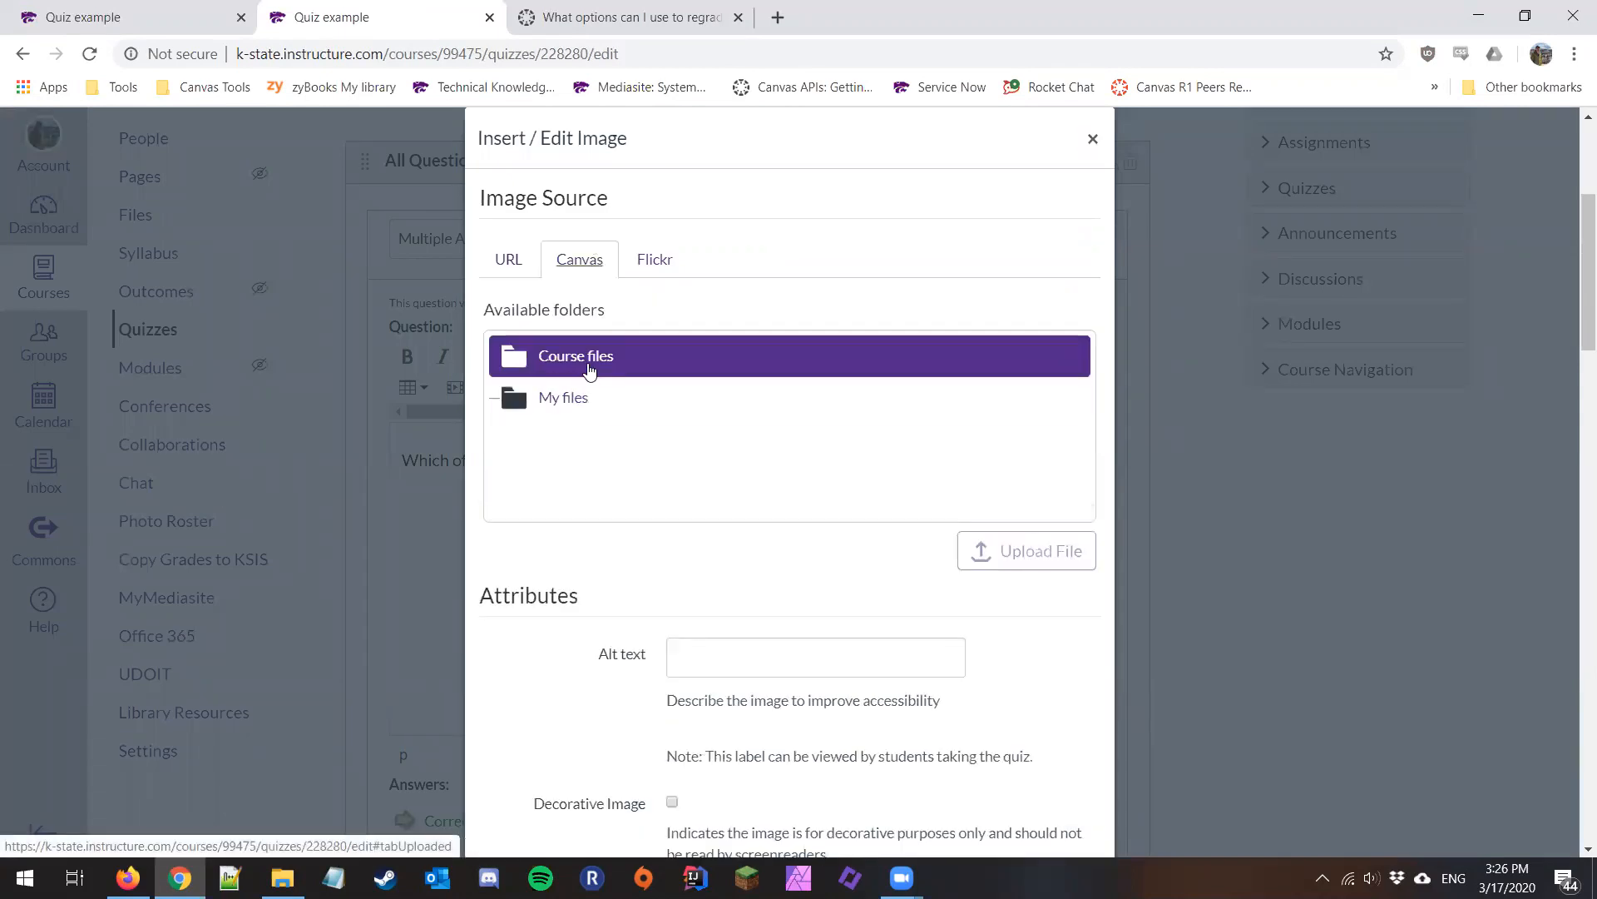
{"action": "left_click", "coordinate": [541, 356]}
{"action": "left_click", "coordinate": [632, 409]}
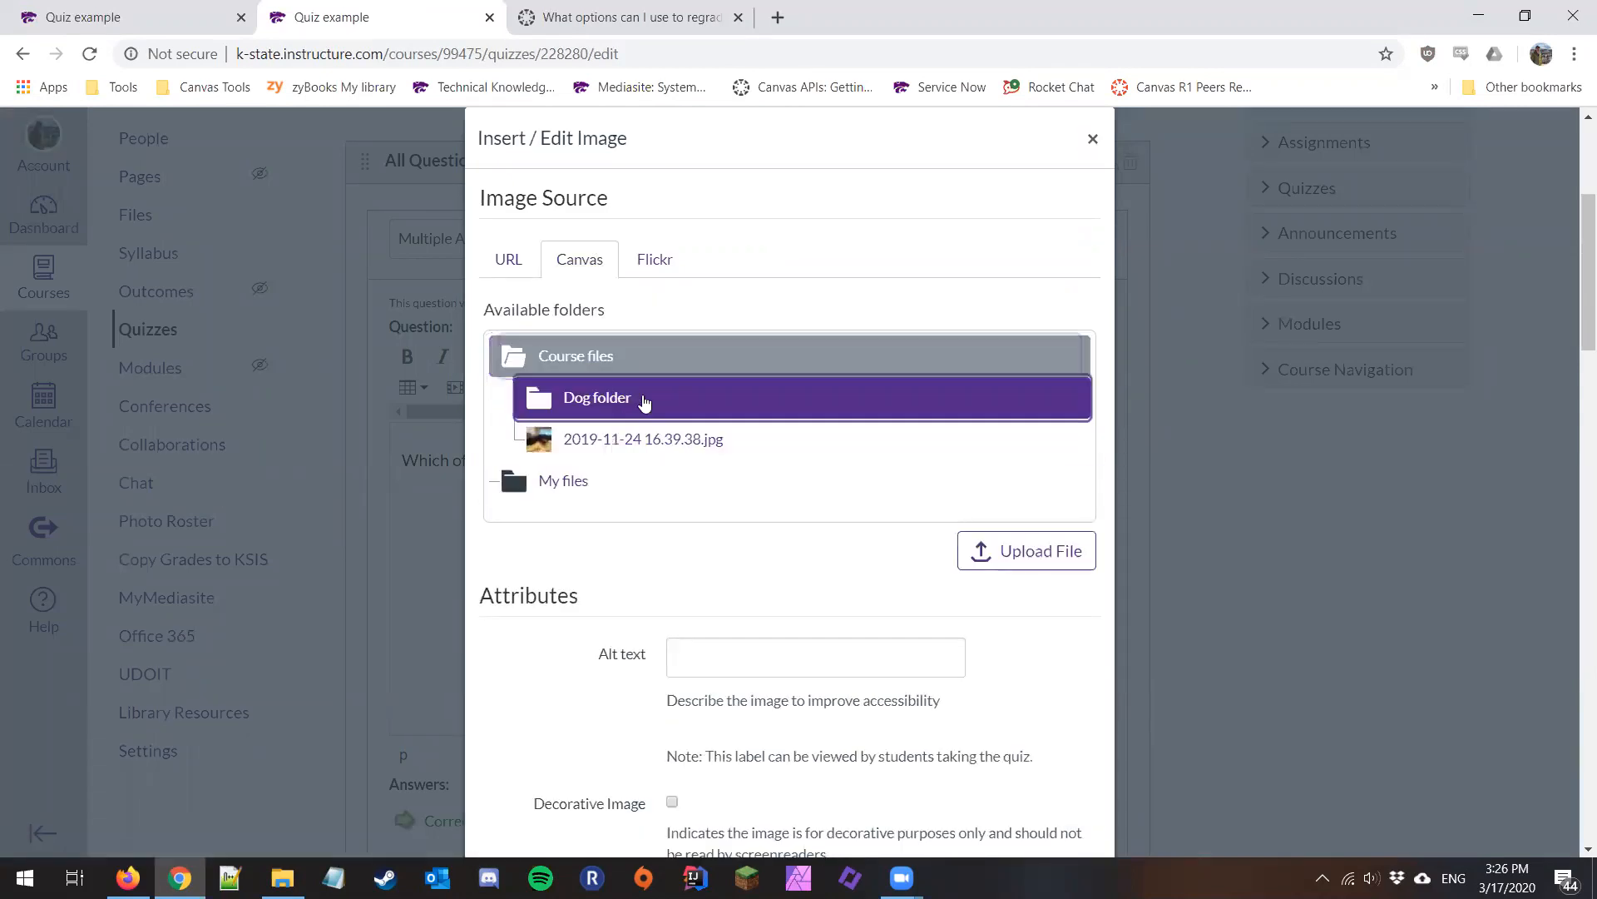
{"action": "left_click", "coordinate": [662, 453]}
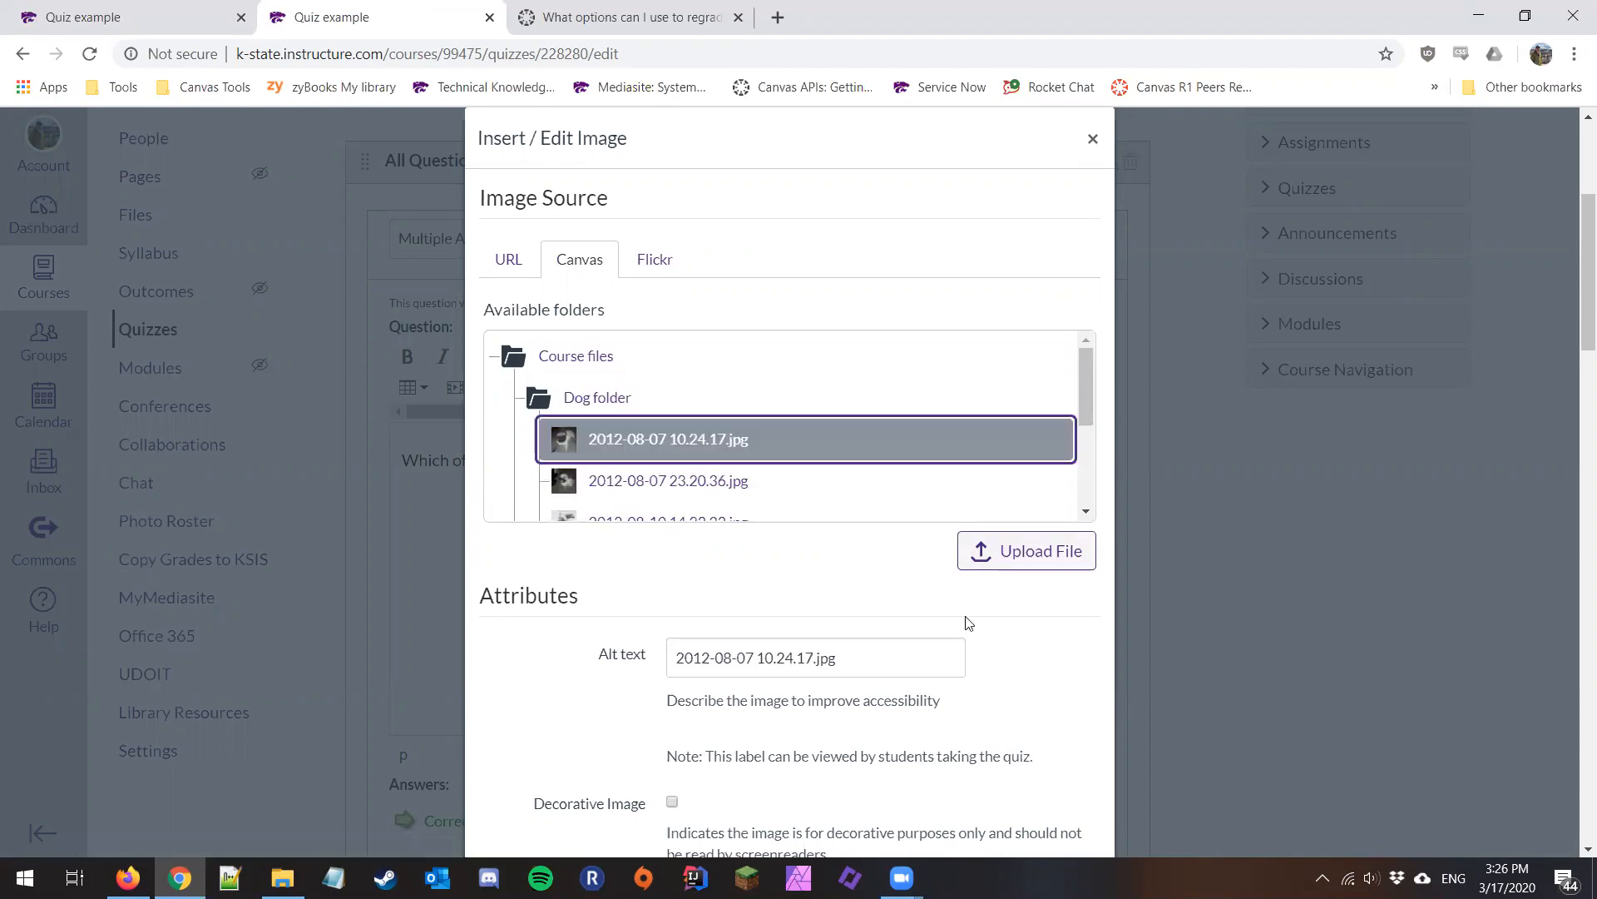
{"action": "left_click", "coordinate": [1046, 554]}
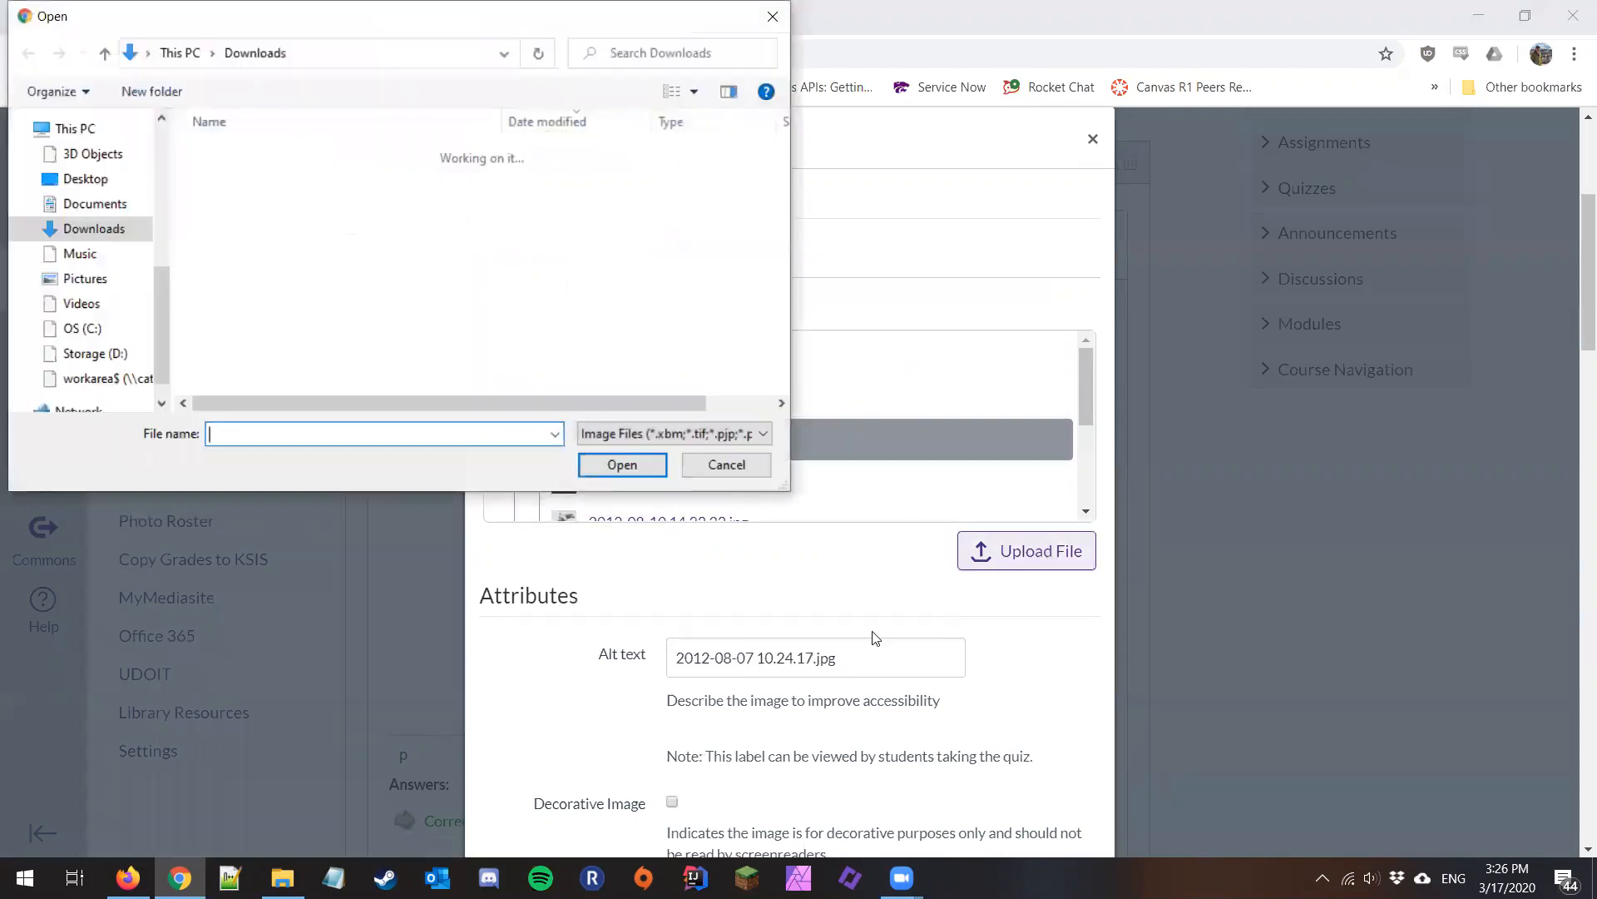
{"action": "left_click", "coordinate": [728, 465]}
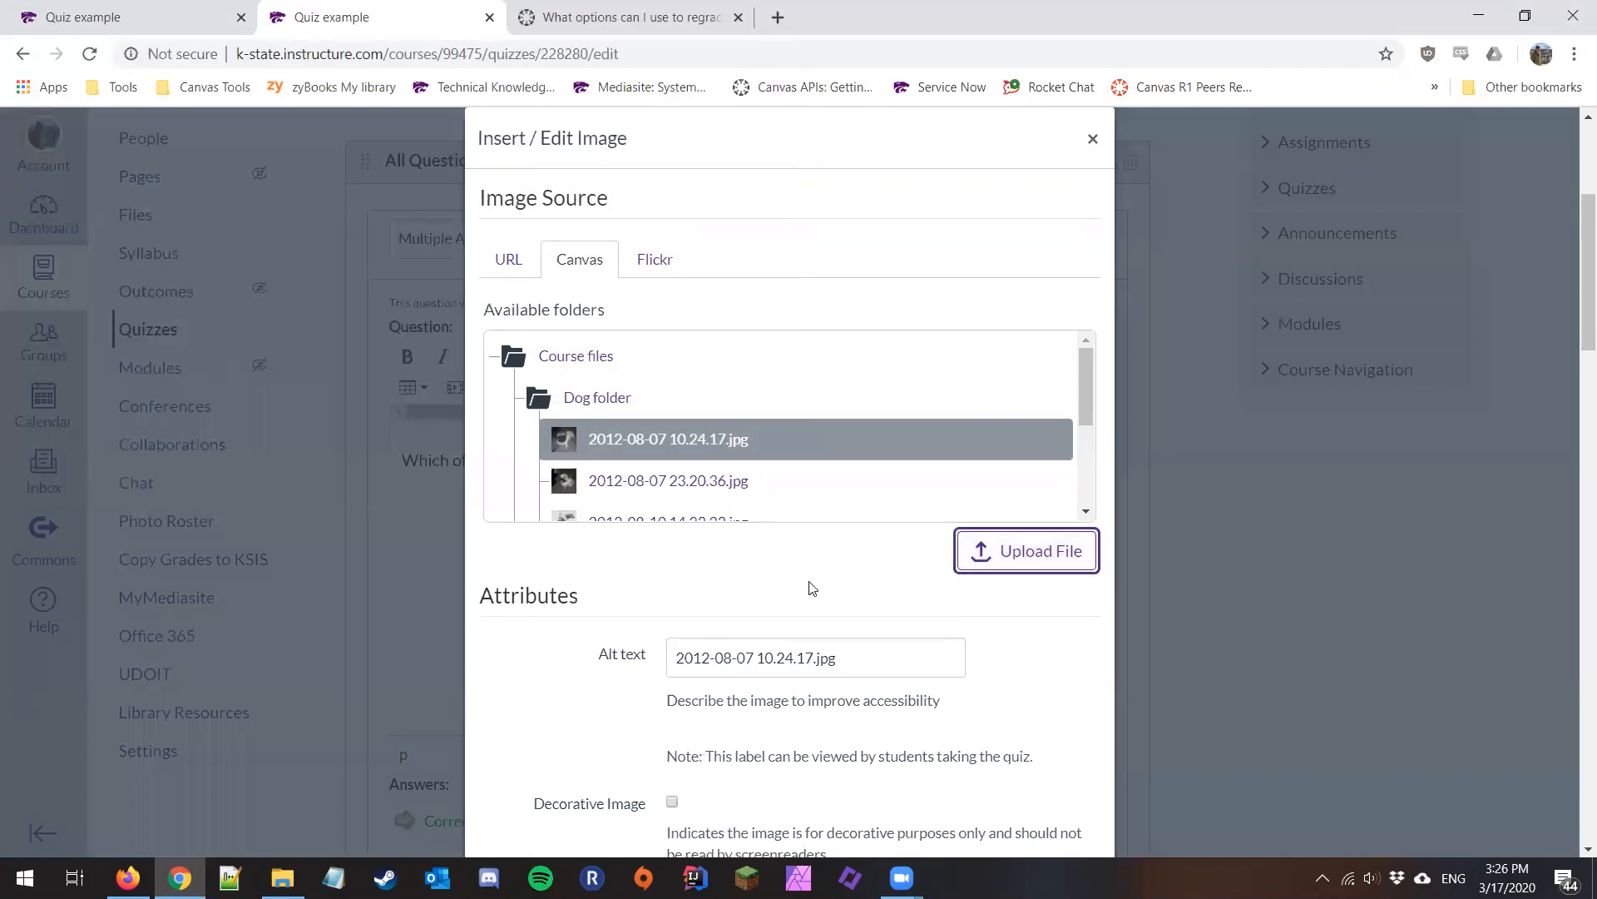
{"action": "scroll", "coordinate": [807, 582], "scroll_direction": "down", "scroll_amount": 3}
{"action": "left_click", "coordinate": [1083, 697]}
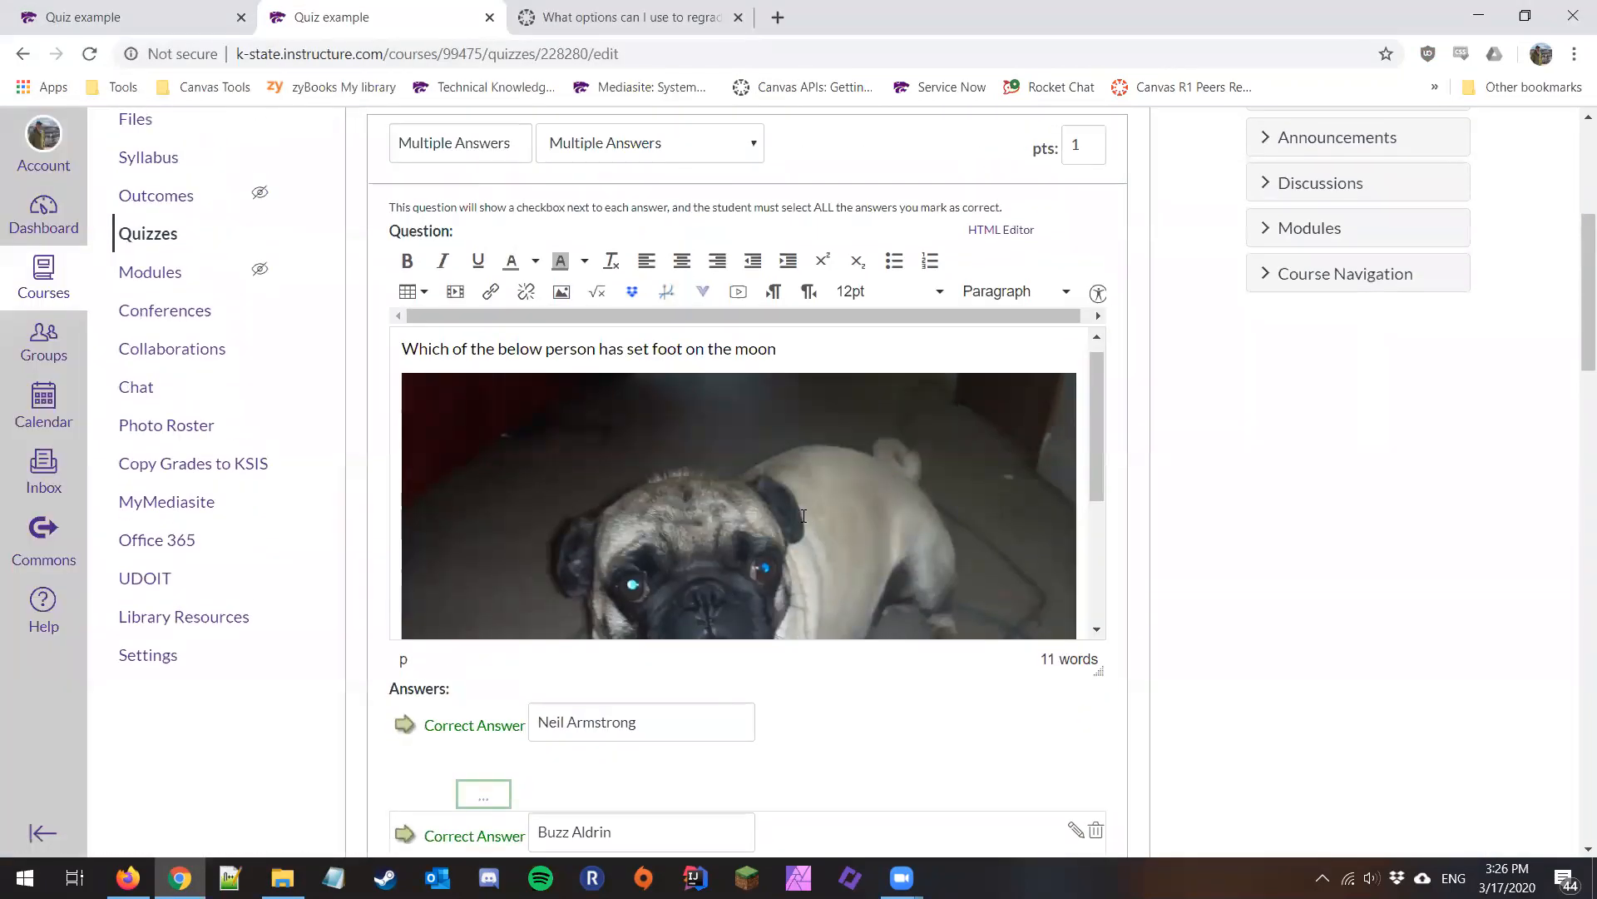
Shrink the inserted dog image to just over half its width and update the Multiple Answers question.
{"action": "left_click", "coordinate": [904, 433]}
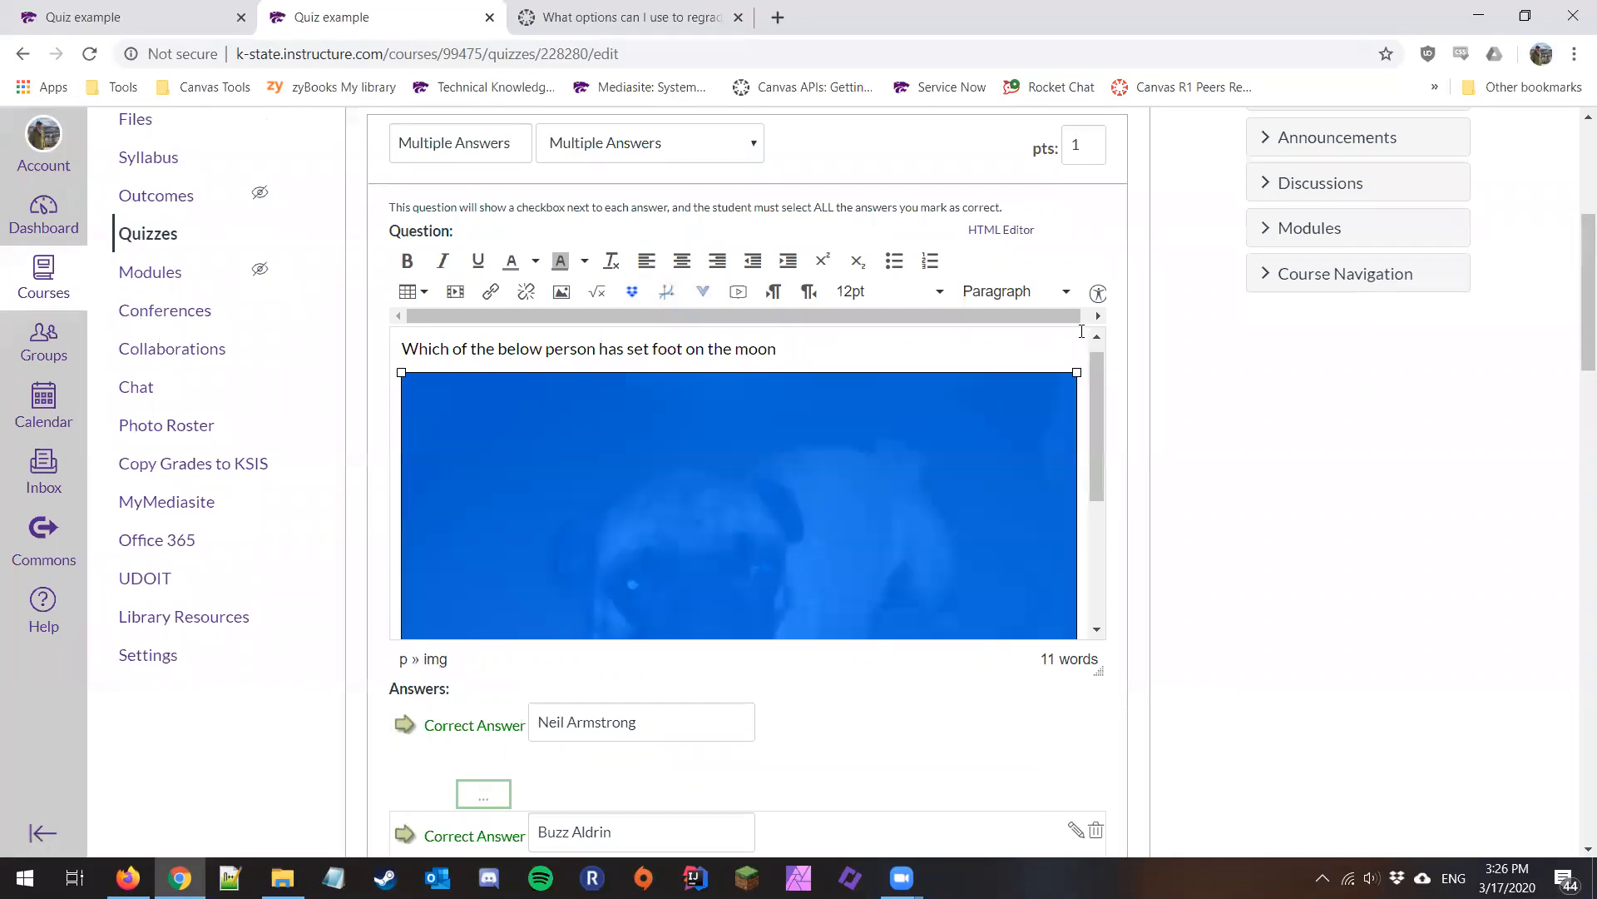
{"action": "left_click_drag", "start_coordinate": [1076, 372], "coordinate": [769, 497]}
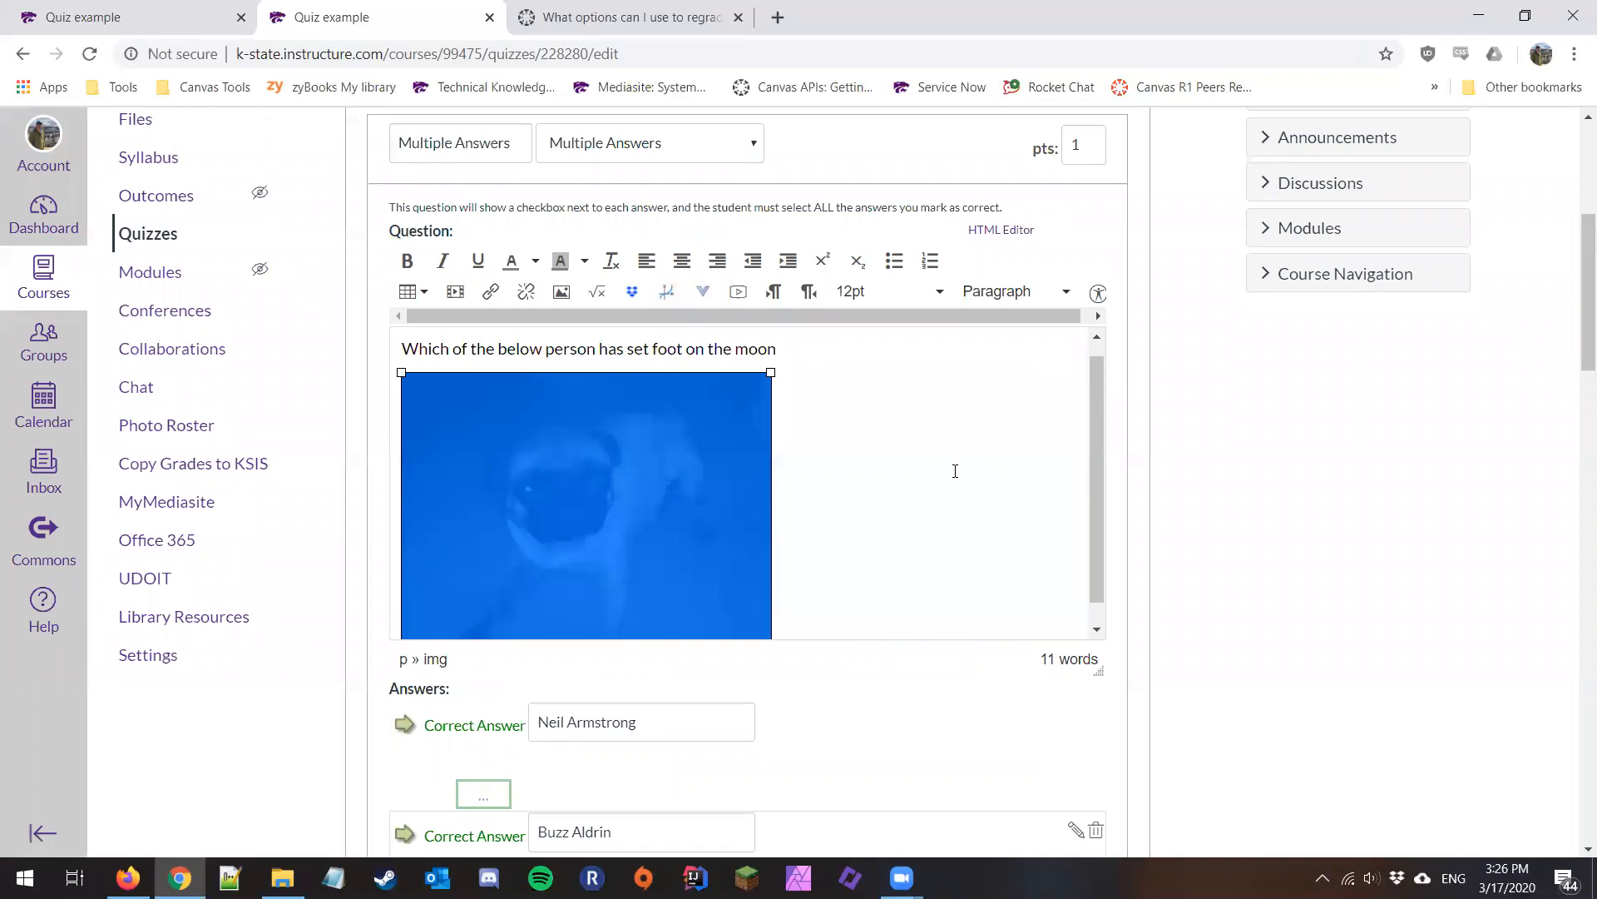
{"action": "scroll", "coordinate": [956, 471], "scroll_direction": "down", "scroll_amount": 1}
{"action": "scroll", "coordinate": [1290, 552], "scroll_direction": "down", "scroll_amount": 3}
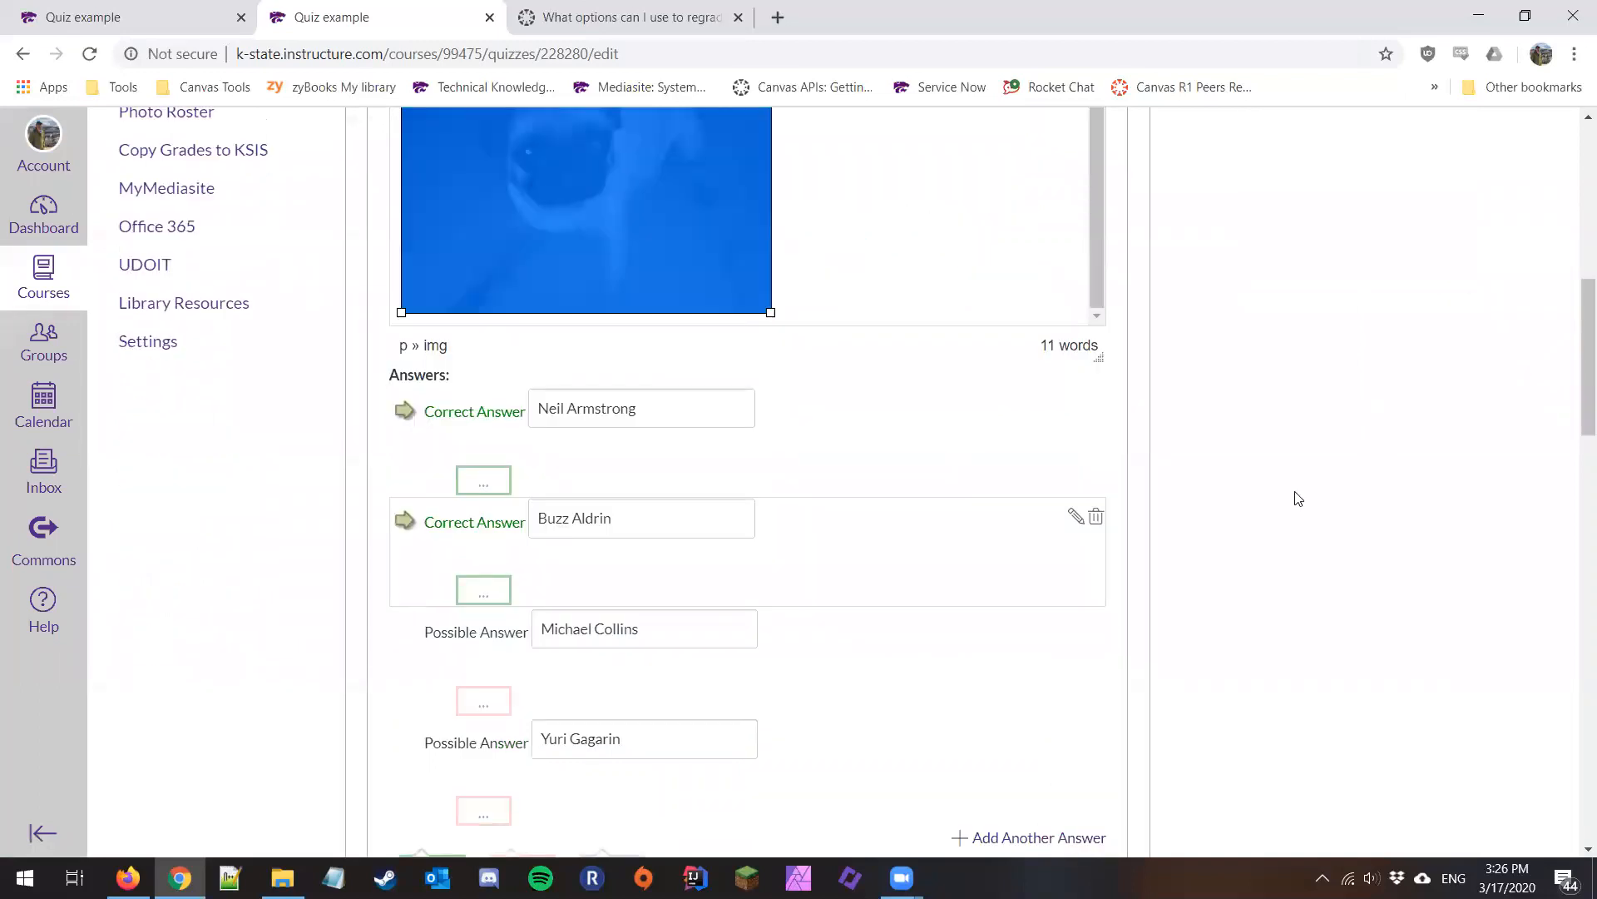
{"action": "scroll", "coordinate": [1298, 498], "scroll_direction": "down", "scroll_amount": 2}
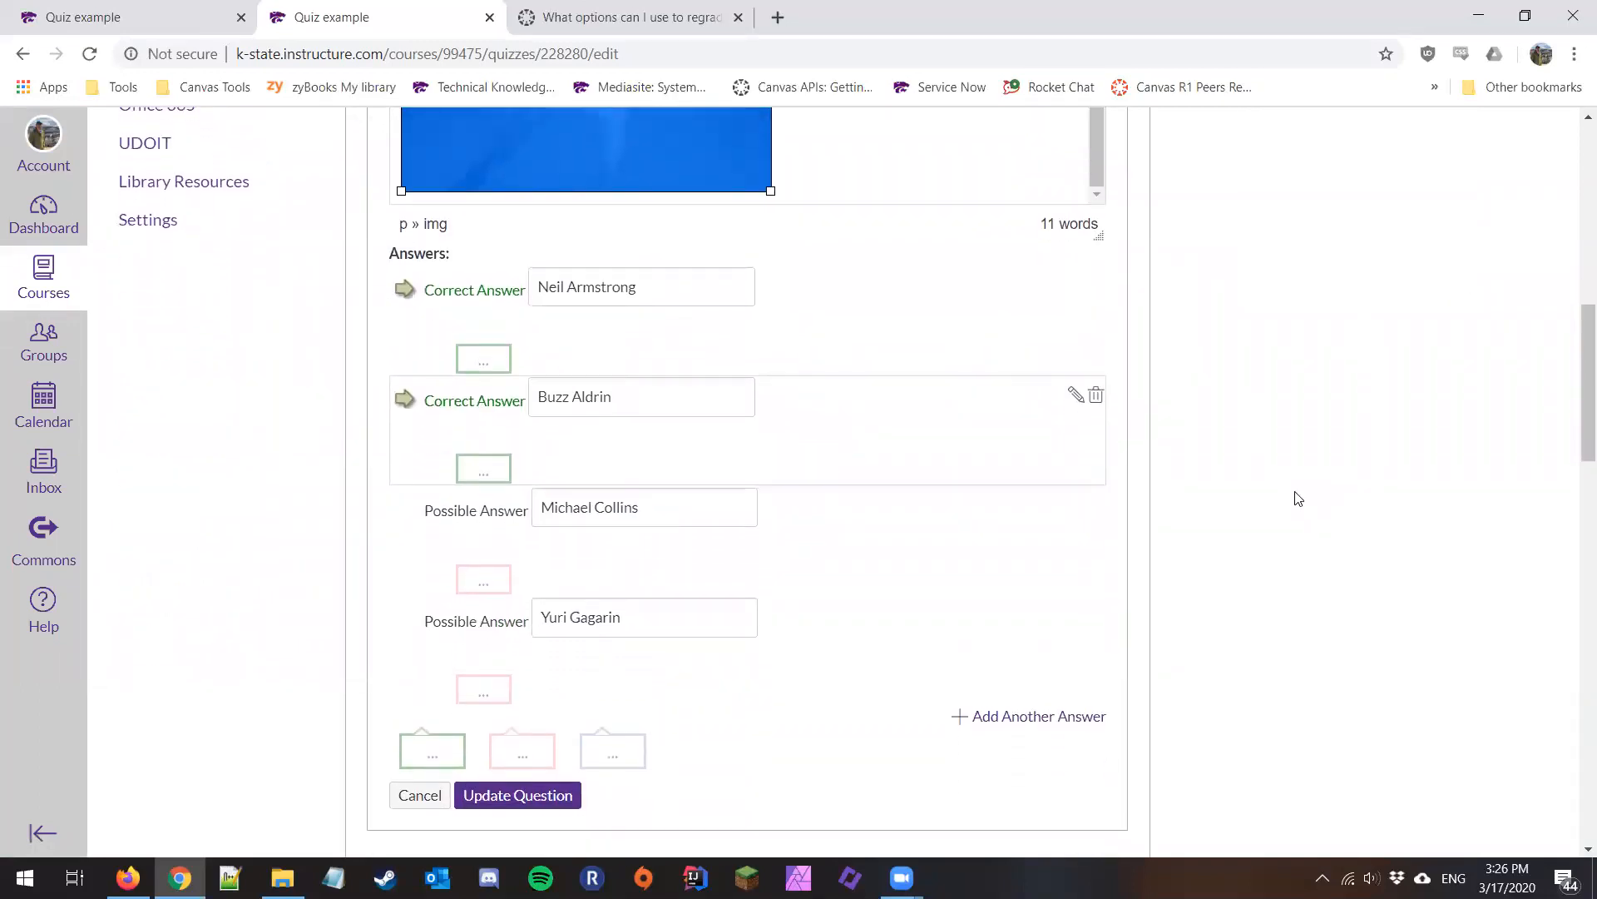
{"action": "scroll", "coordinate": [1298, 498], "scroll_direction": "down", "scroll_amount": 2}
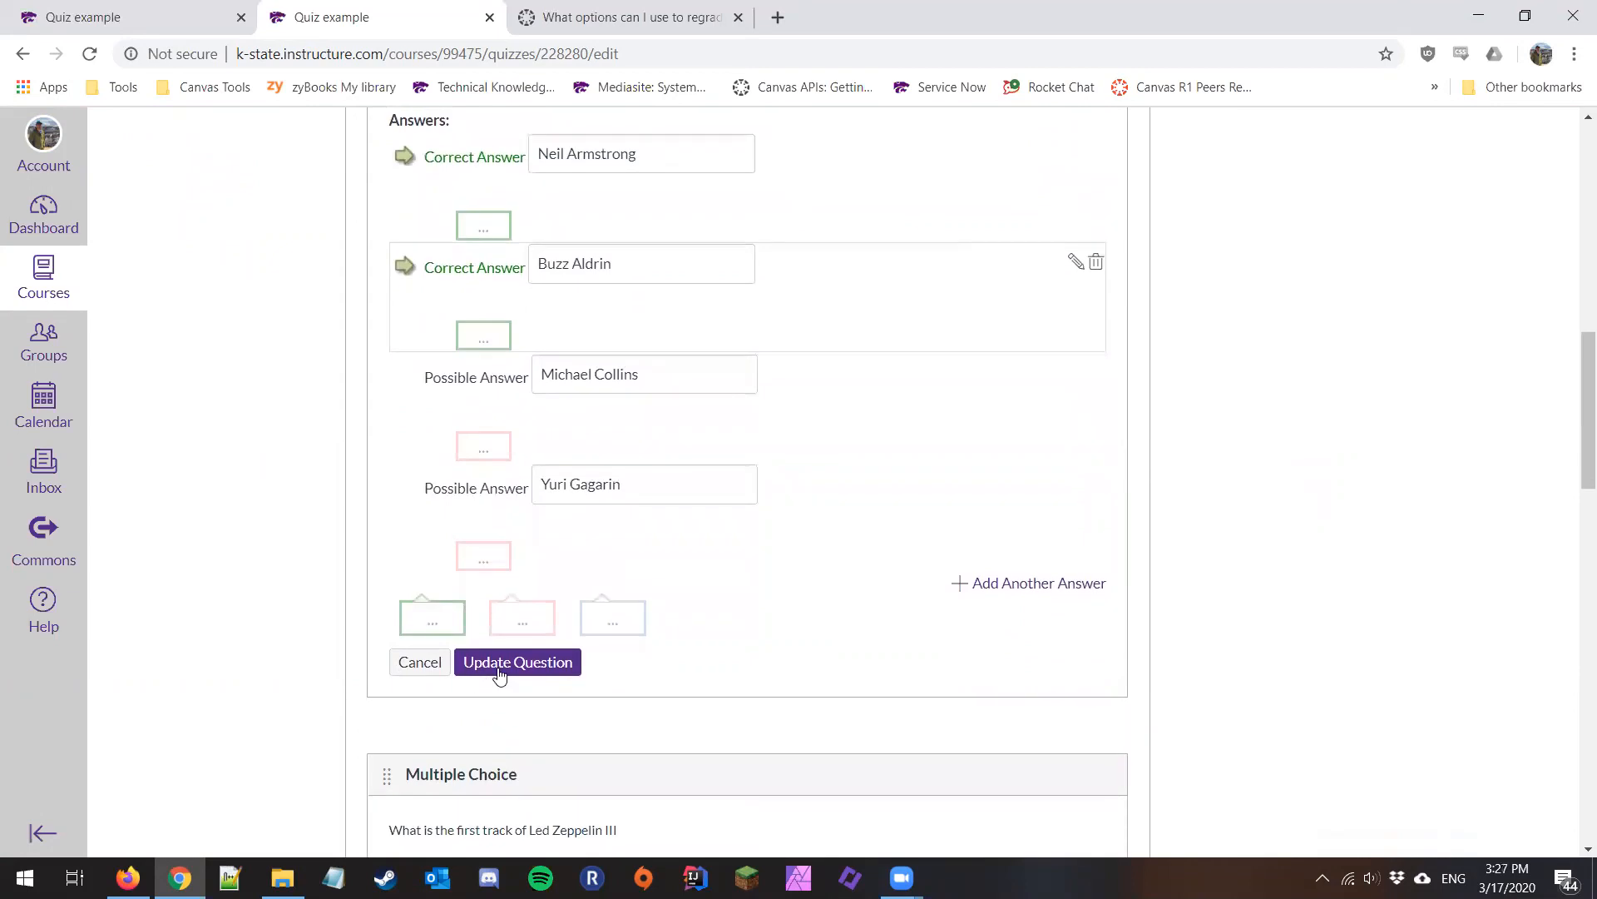
{"action": "left_click", "coordinate": [499, 665]}
{"action": "scroll", "coordinate": [897, 458], "scroll_direction": "up", "scroll_amount": 8}
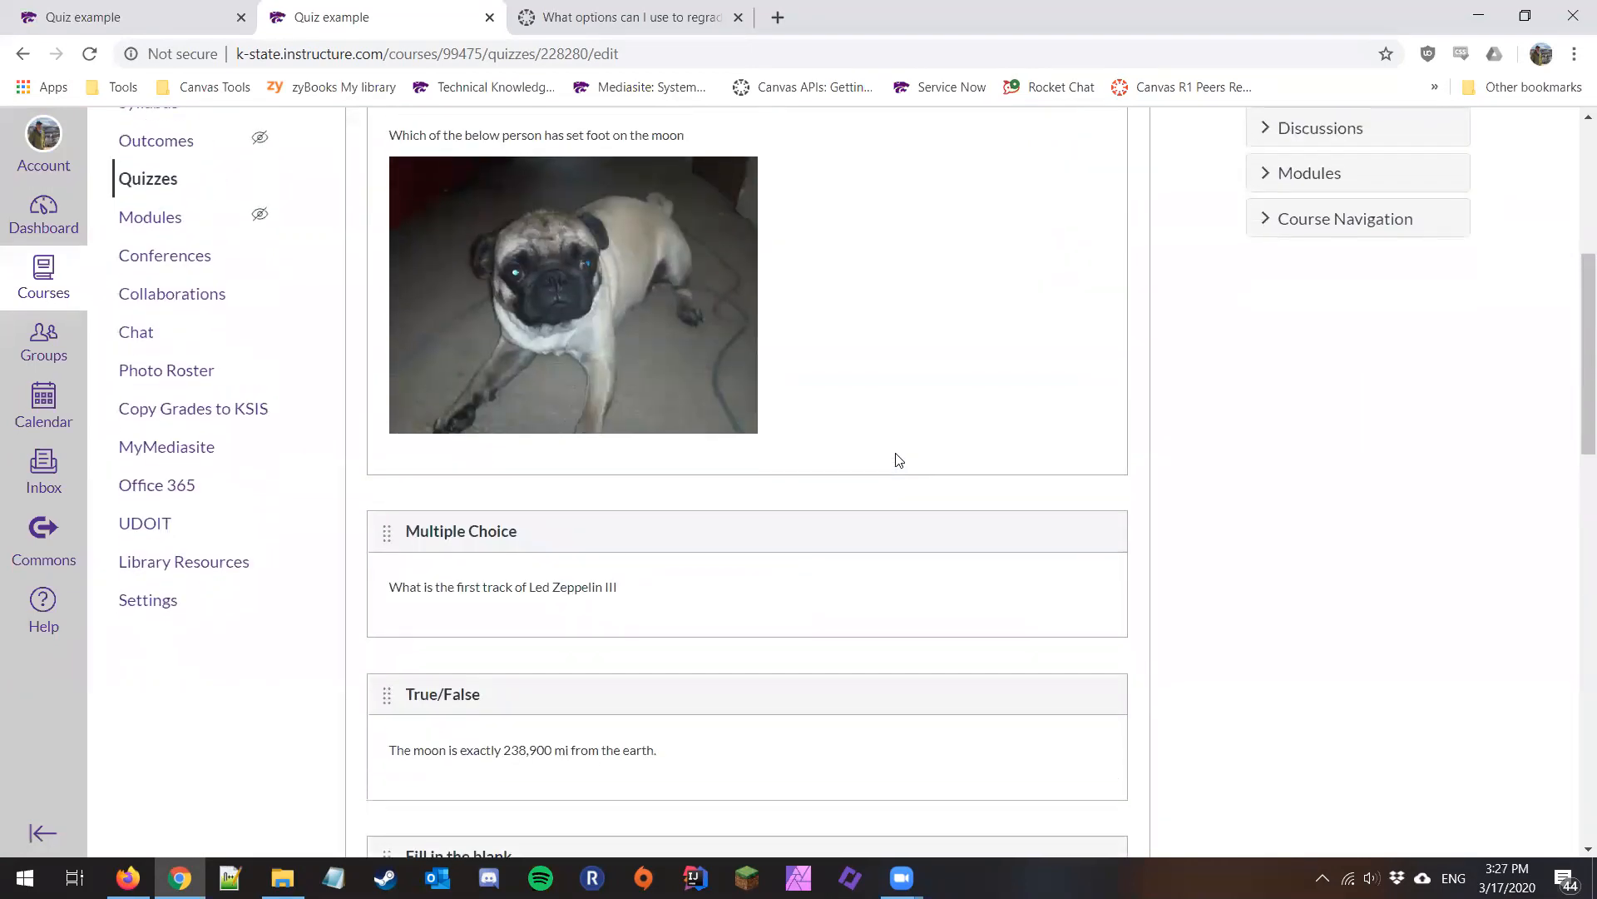
{"action": "scroll", "coordinate": [899, 459], "scroll_direction": "up", "scroll_amount": 3}
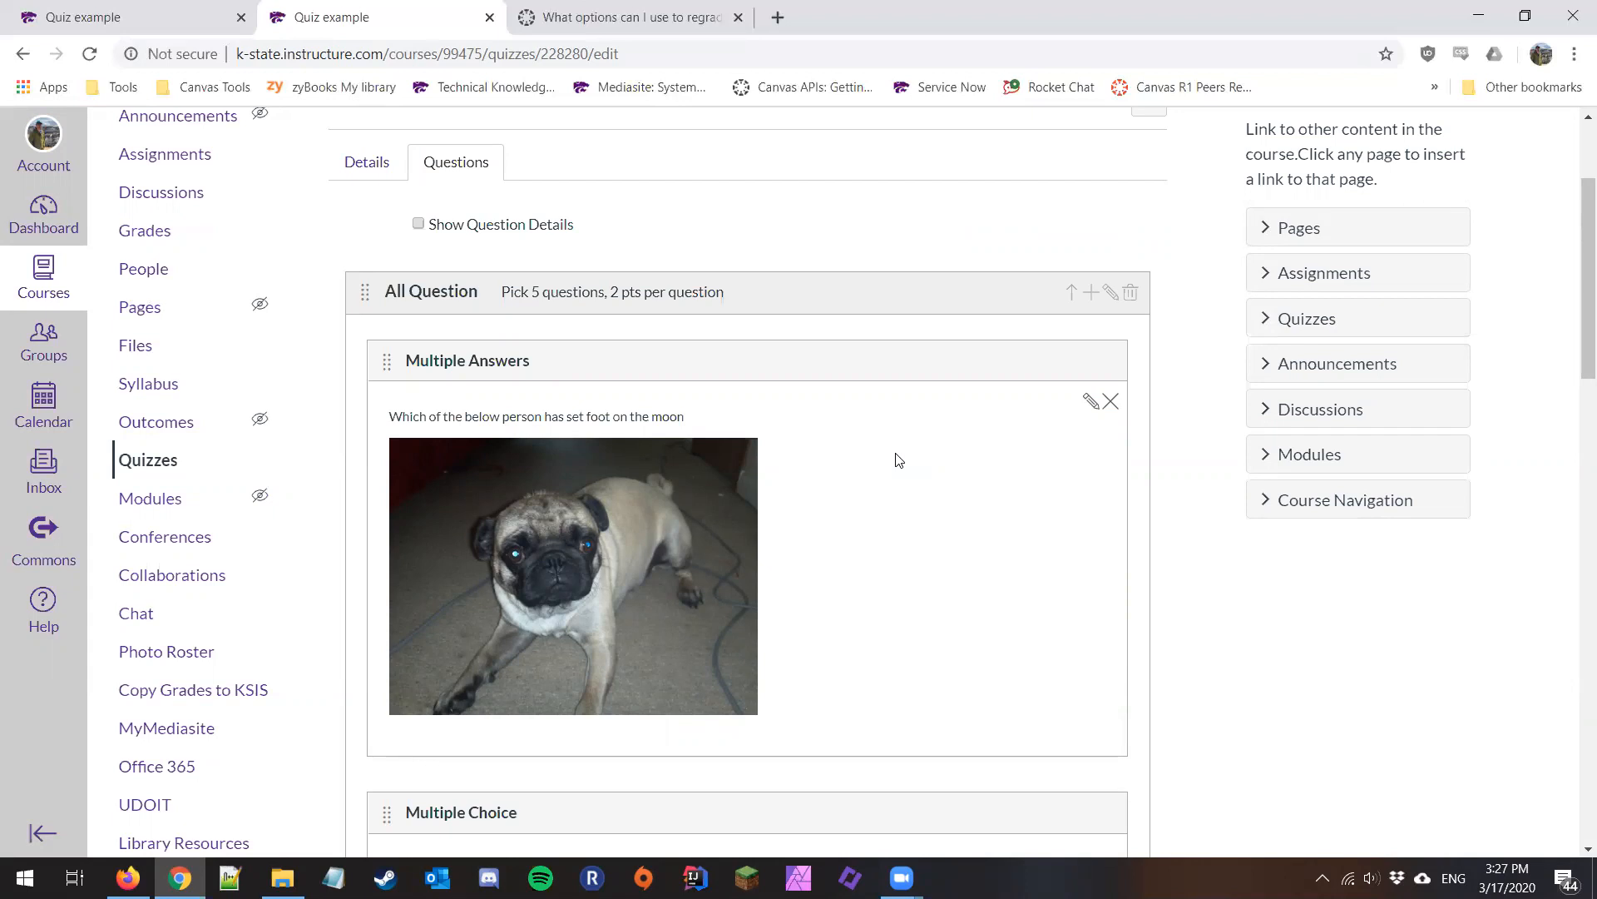
{"action": "scroll", "coordinate": [899, 460], "scroll_direction": "down", "scroll_amount": 1}
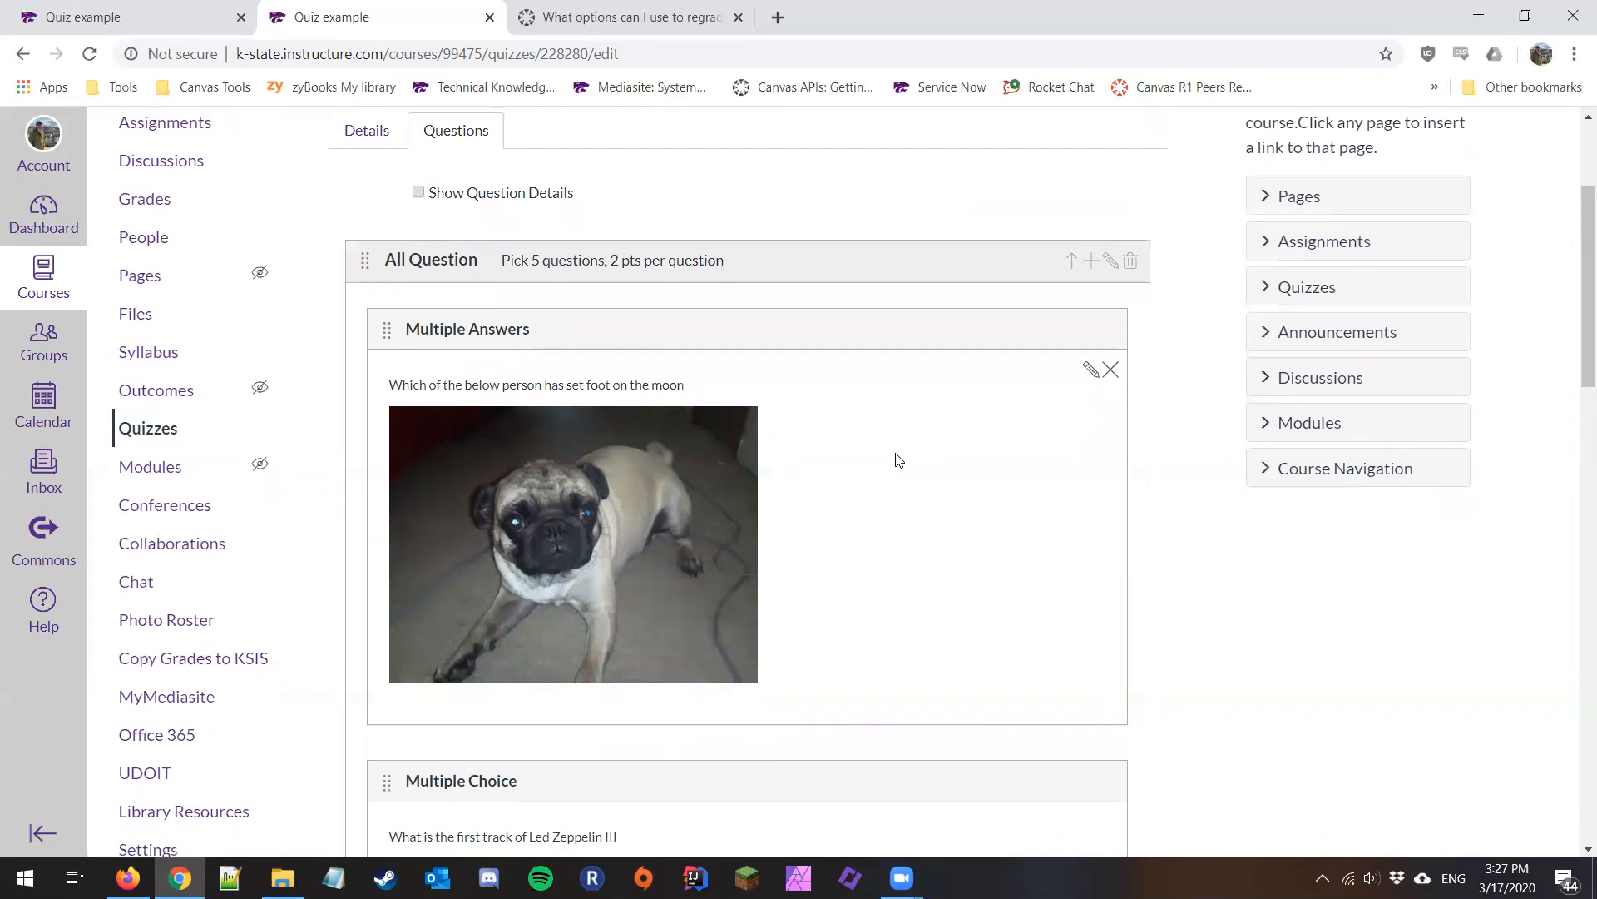
{"action": "scroll", "coordinate": [897, 458], "scroll_direction": "up", "scroll_amount": 3}
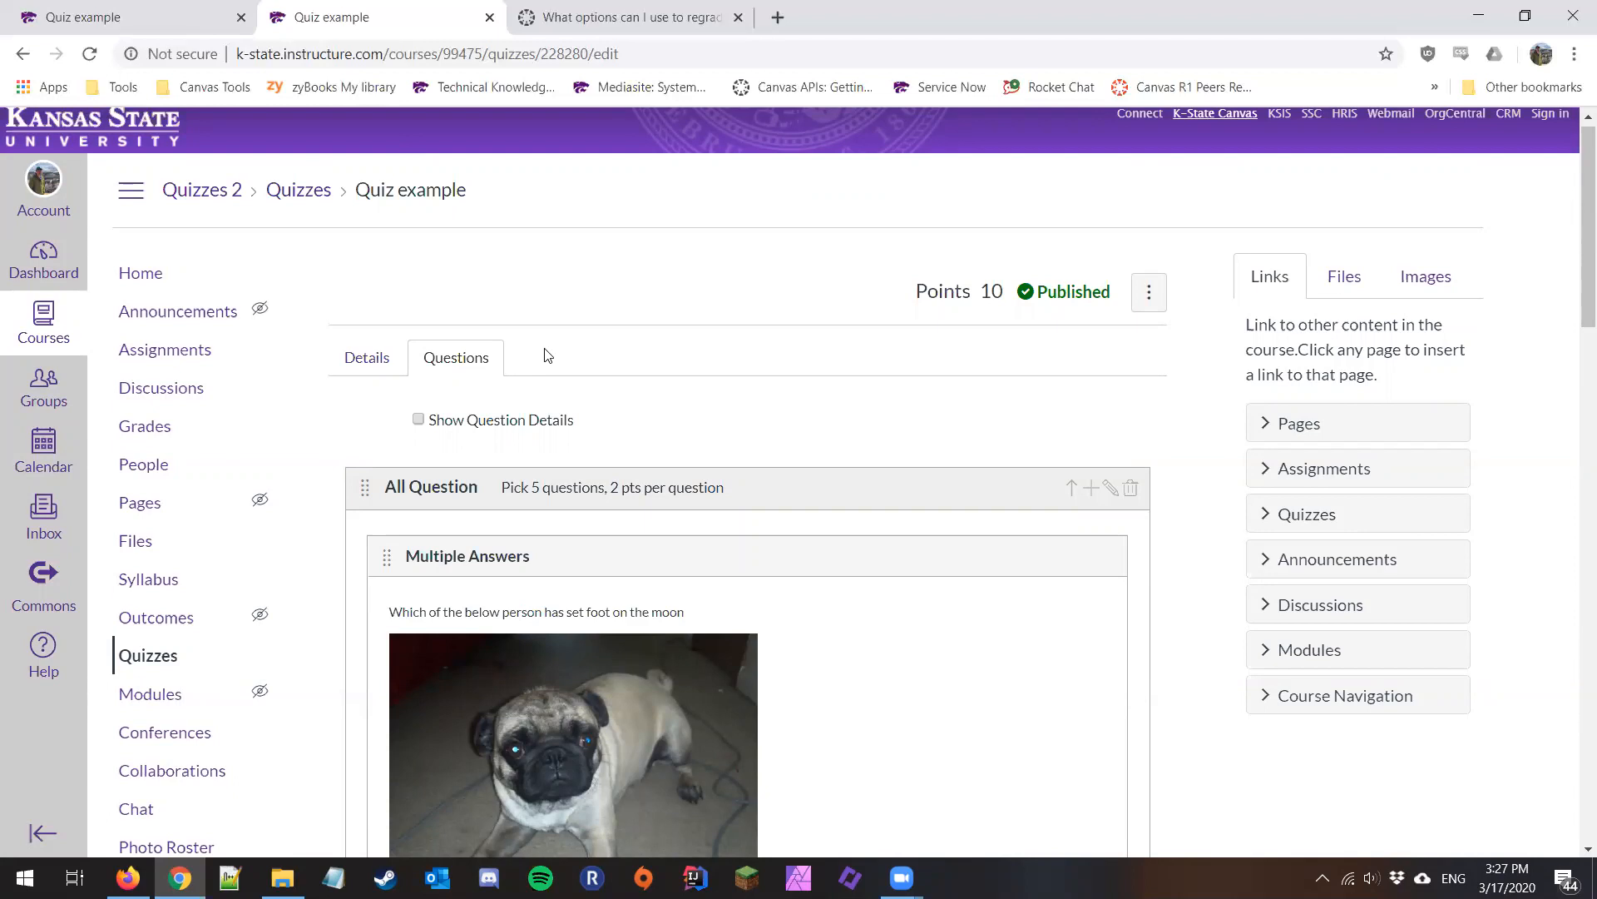
{"action": "key", "text": "XF86AudioLowerVolume"}
{"action": "key", "text": "XF86AudioLowerVolume"}
{"action": "key", "text": "XF86AudioLowerVolume"}
{"action": "key", "text": "XF86AudioLowerVolume"}
{"action": "scroll", "coordinate": [896, 462], "scroll_direction": "down", "scroll_amount": 20}
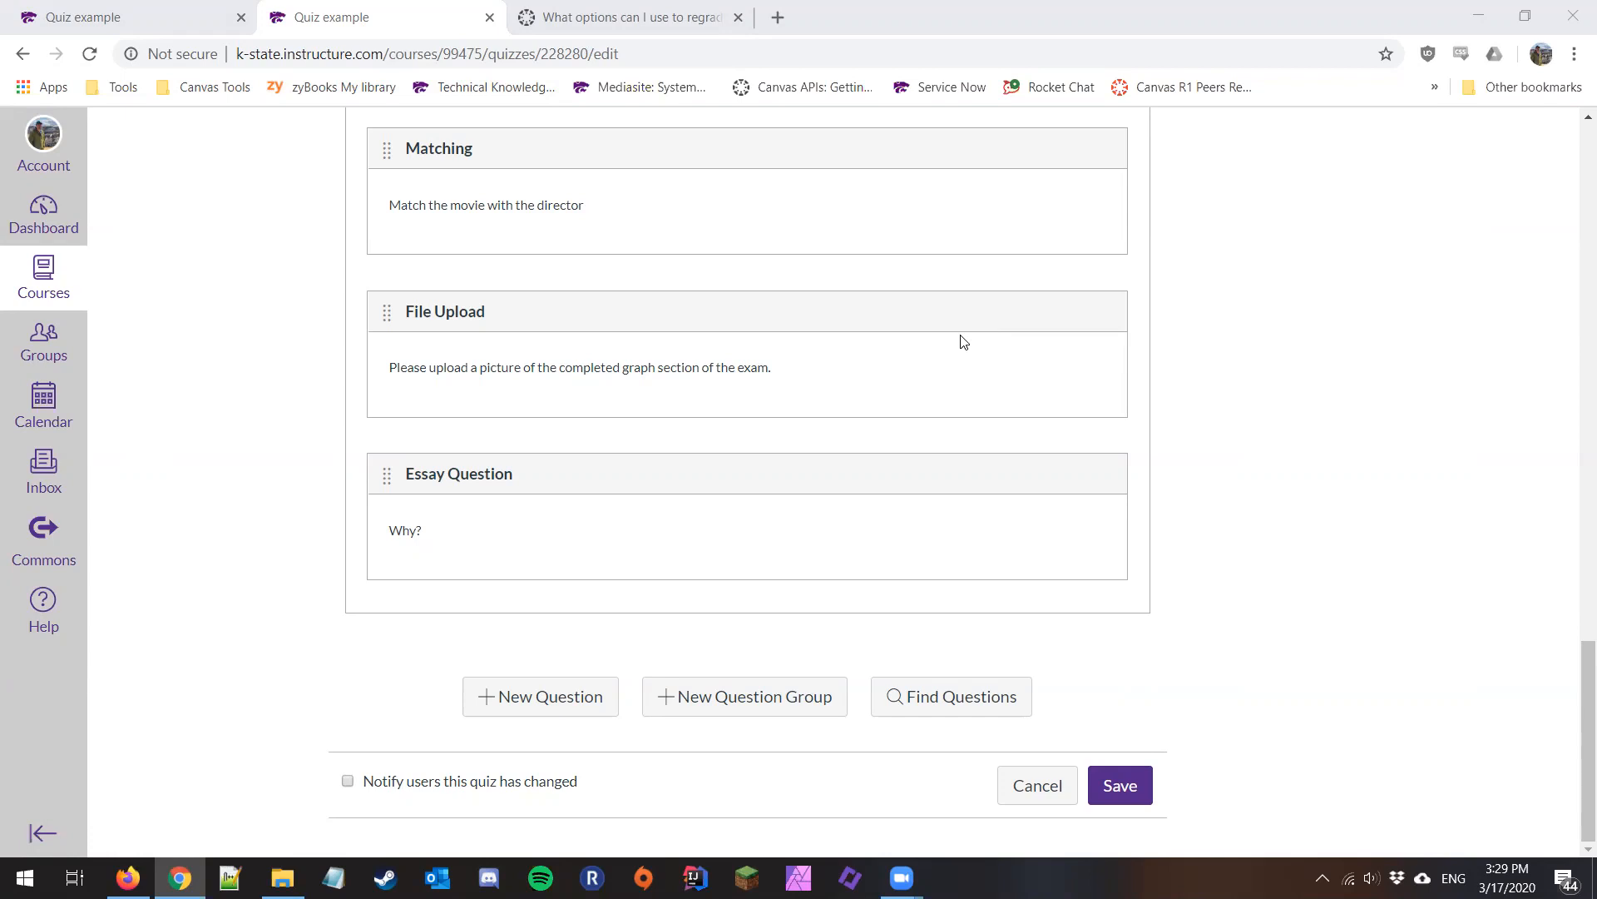
{"action": "left_click", "coordinate": [285, 352]}
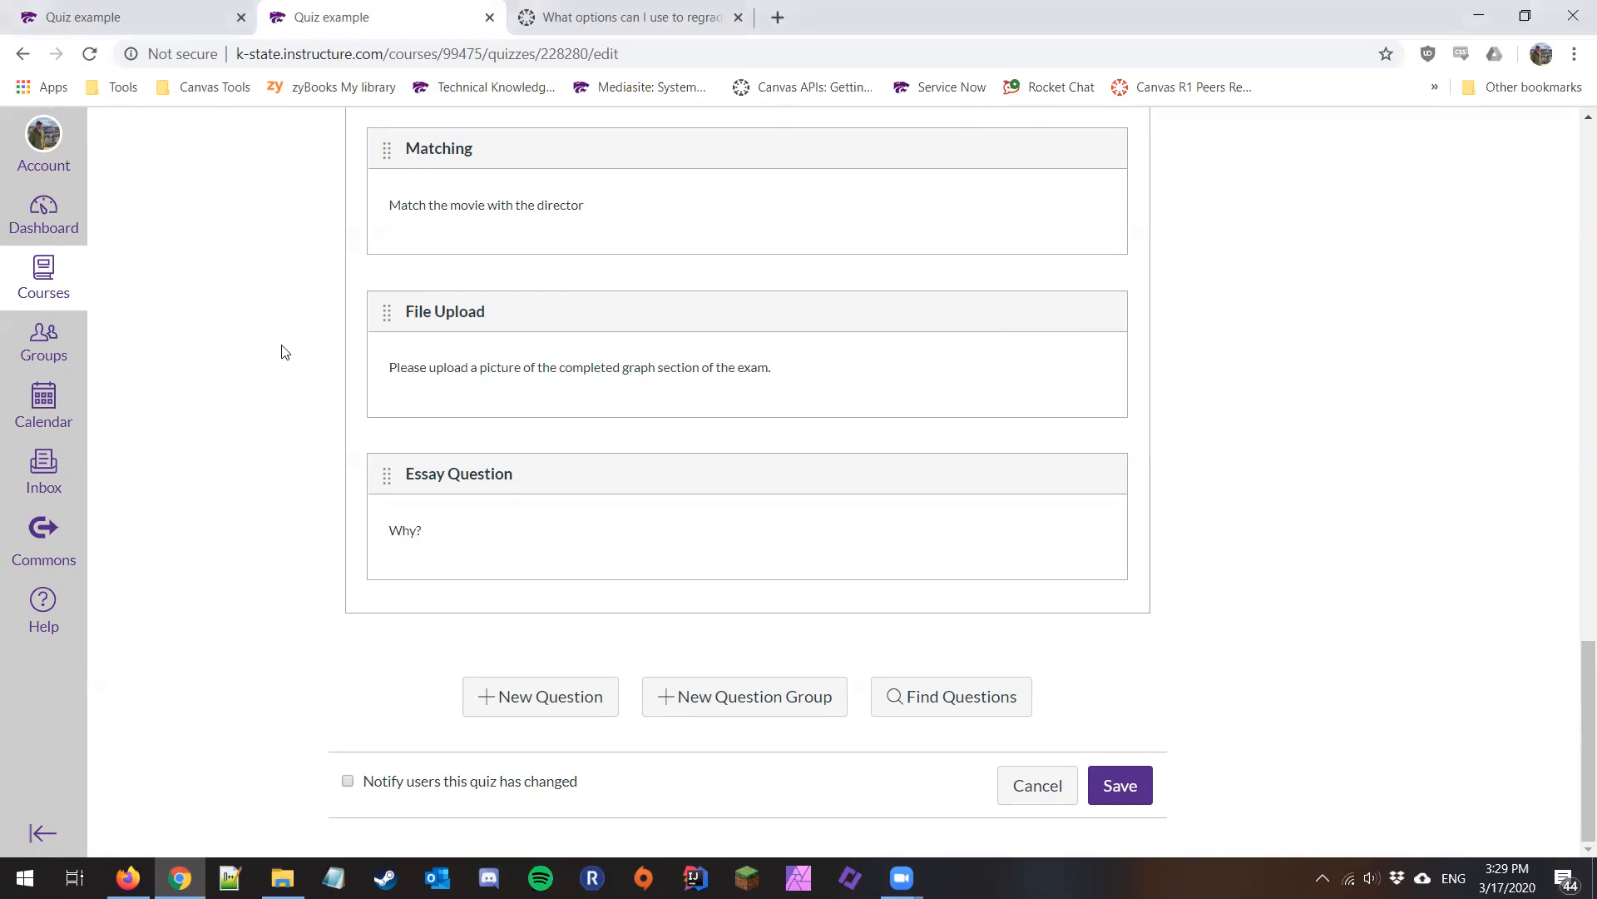
{"action": "scroll", "coordinate": [286, 352], "scroll_direction": "up", "scroll_amount": 20}
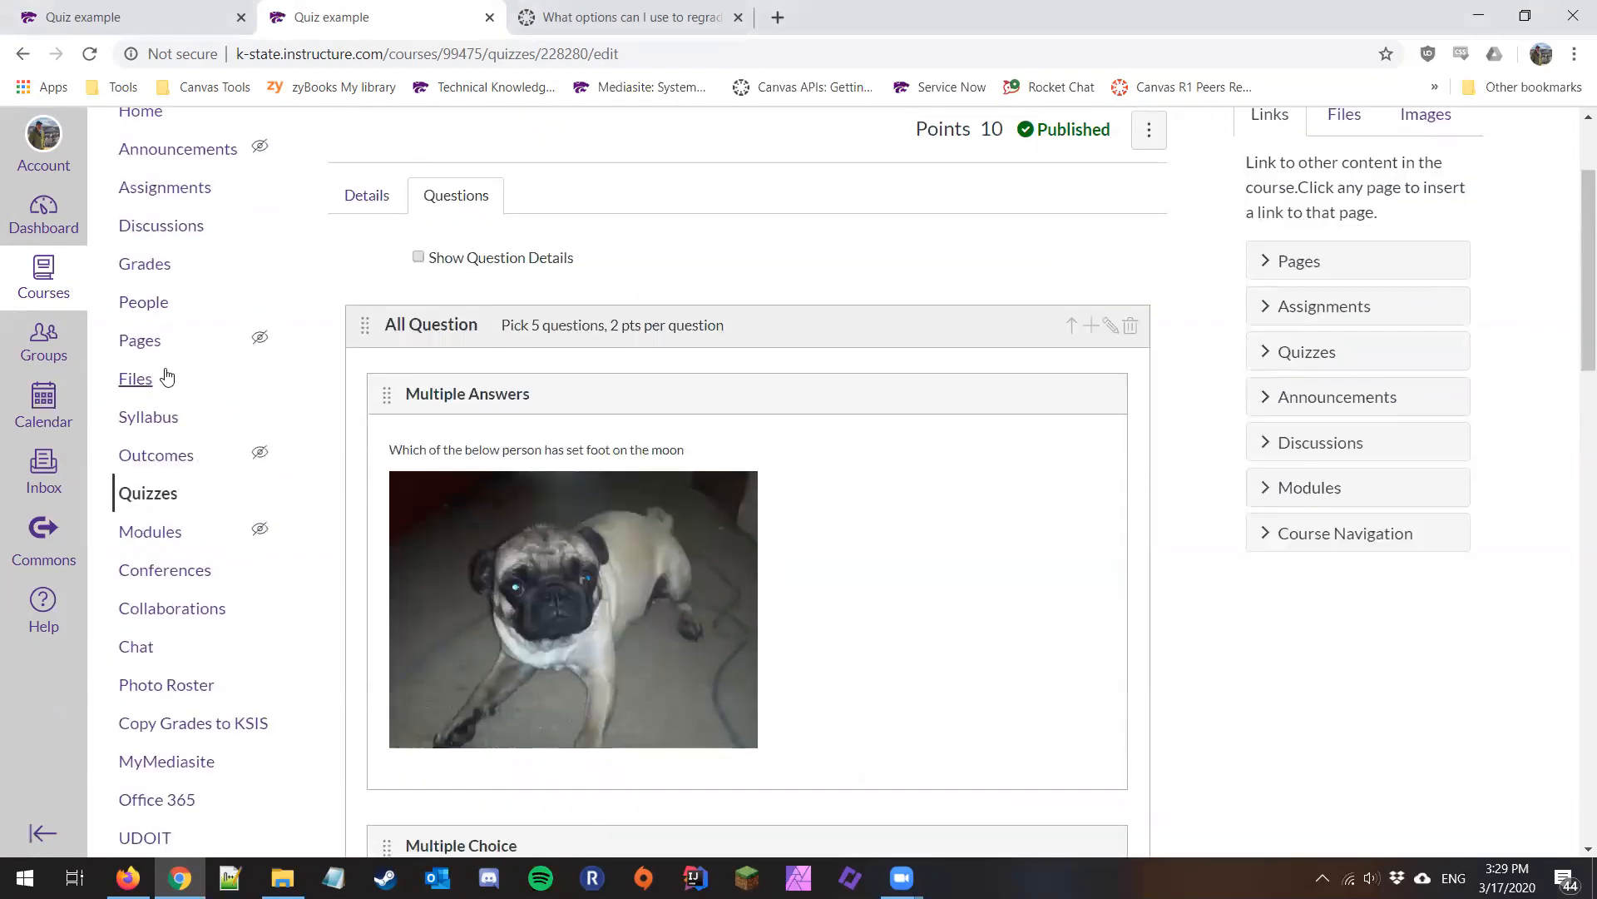
Visit the course files, return to Quiz example and review its settings summary and unsaved-changes notice.
{"action": "left_click", "coordinate": [145, 378]}
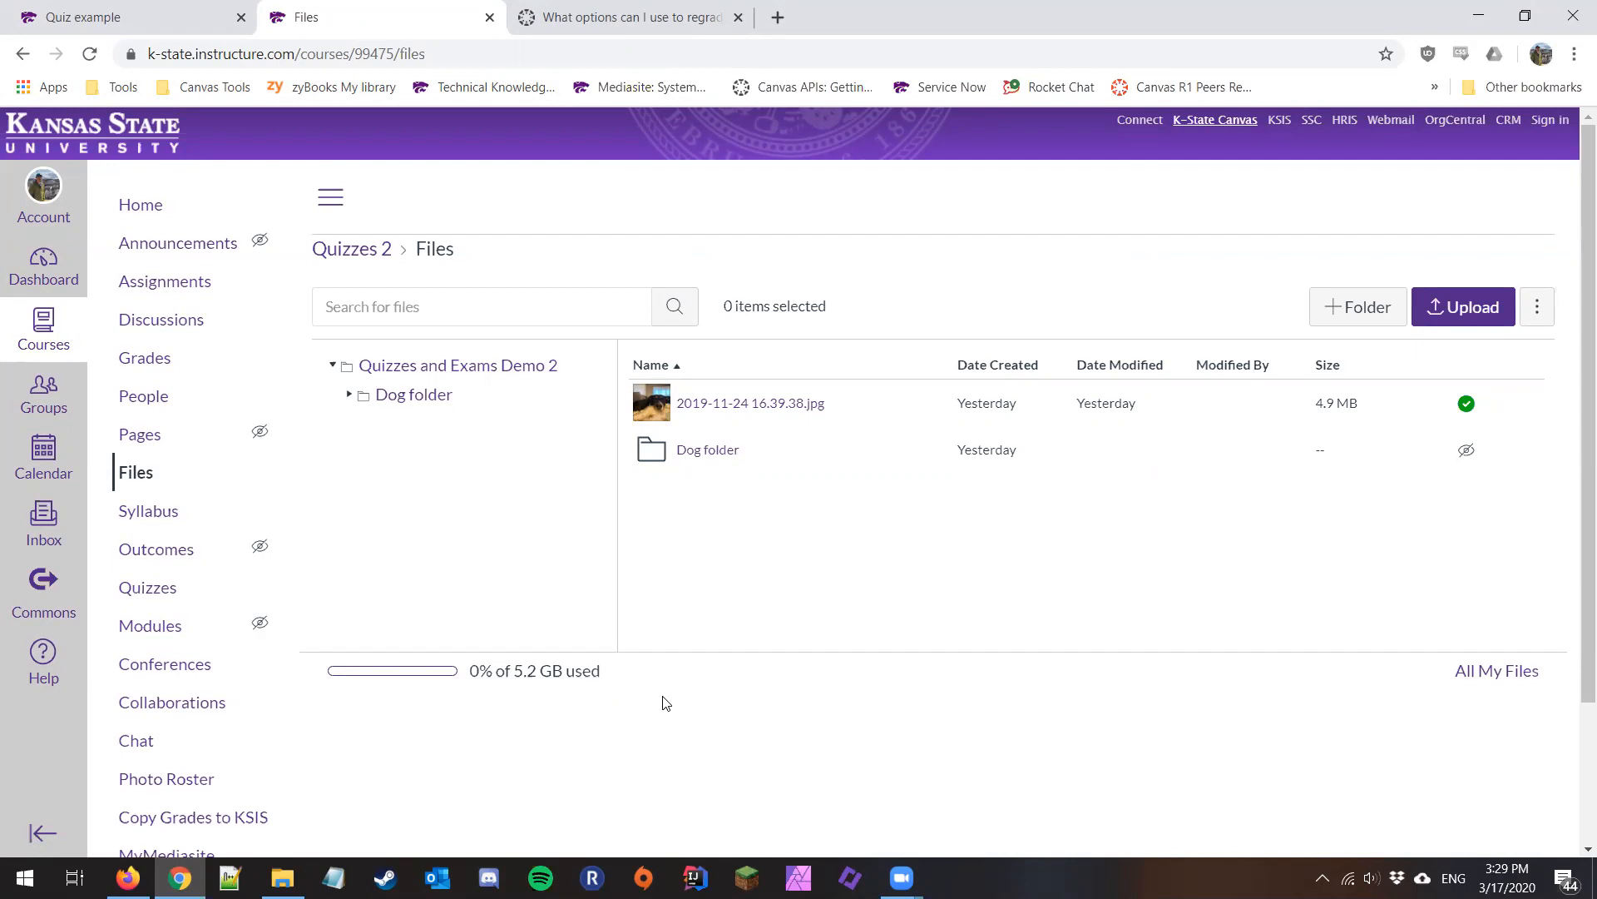
{"action": "left_click", "coordinate": [170, 585]}
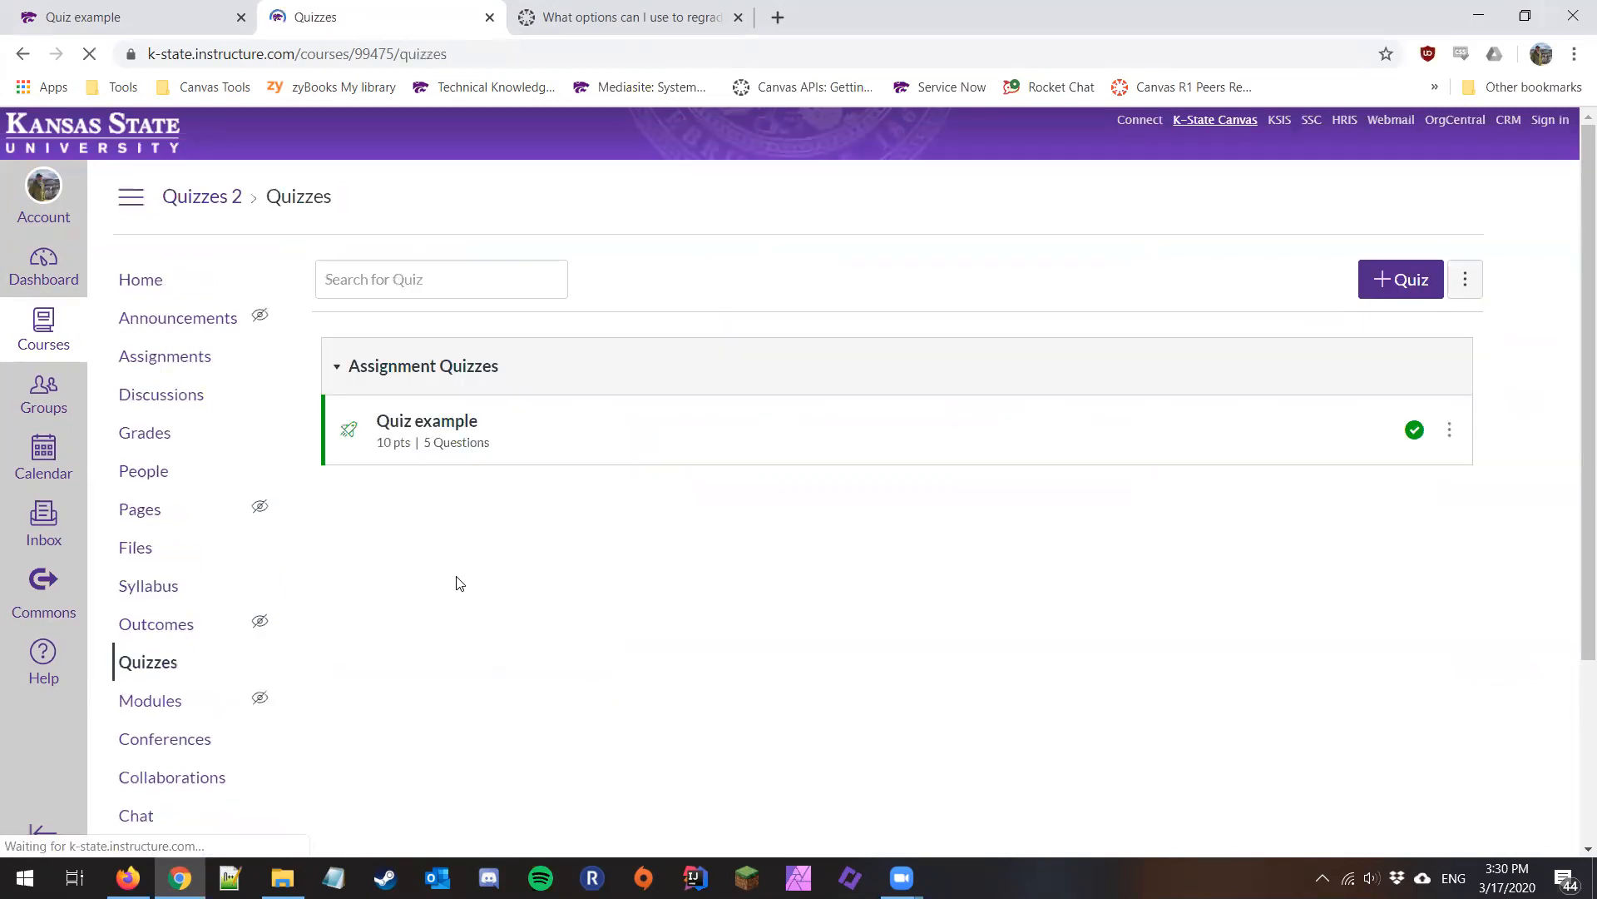
{"action": "left_click", "coordinate": [448, 422]}
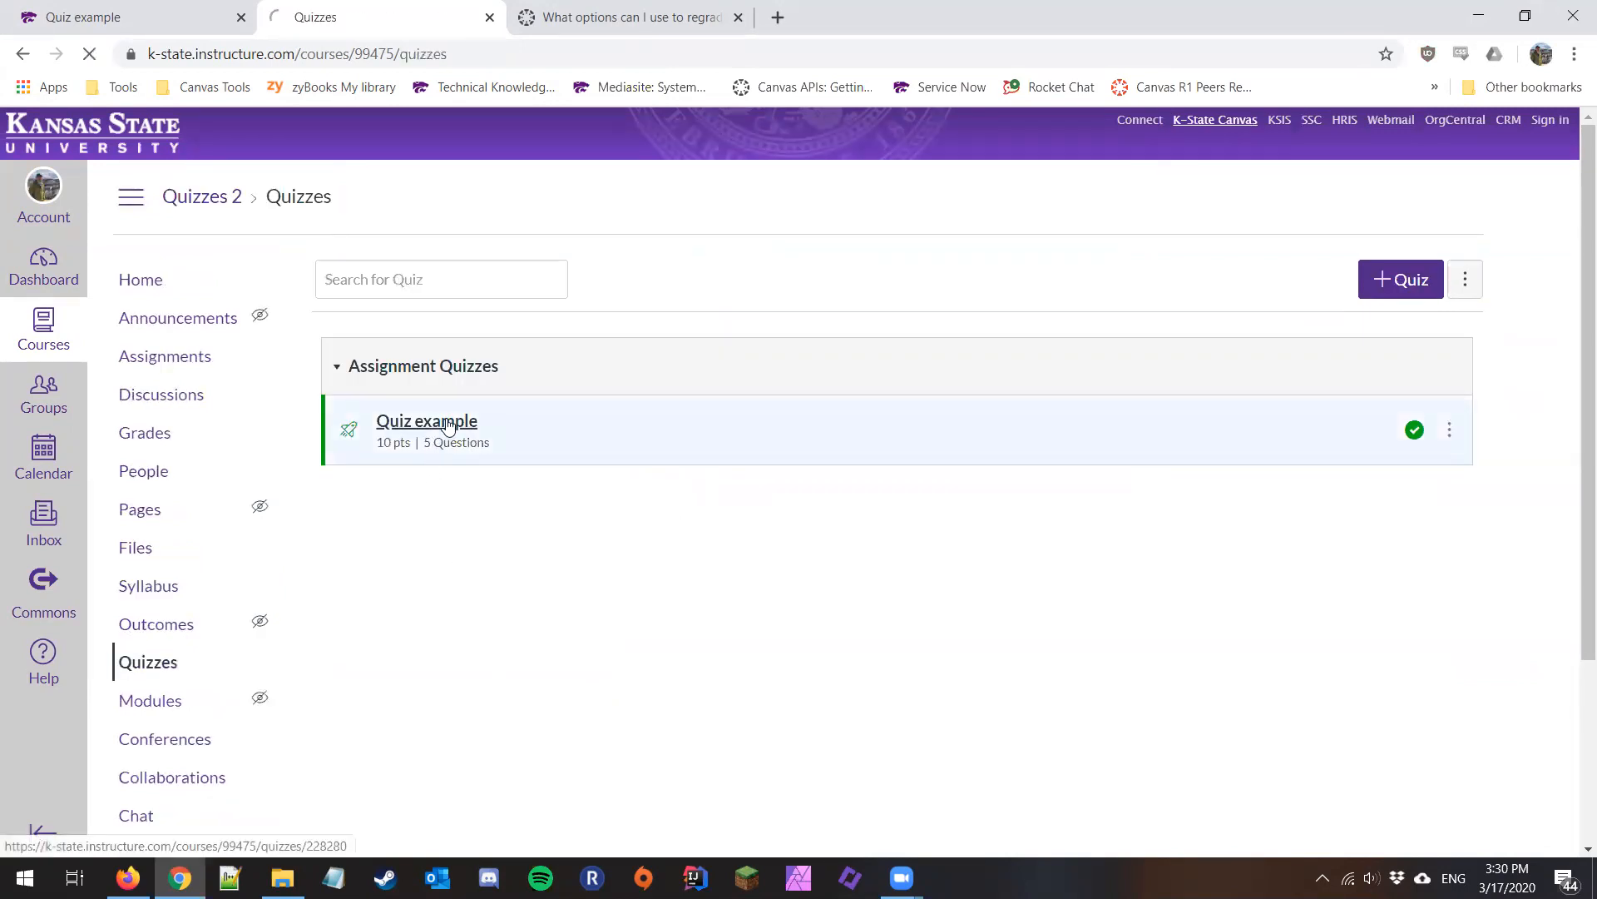
{"action": "scroll", "coordinate": [456, 580], "scroll_direction": "down", "scroll_amount": 3}
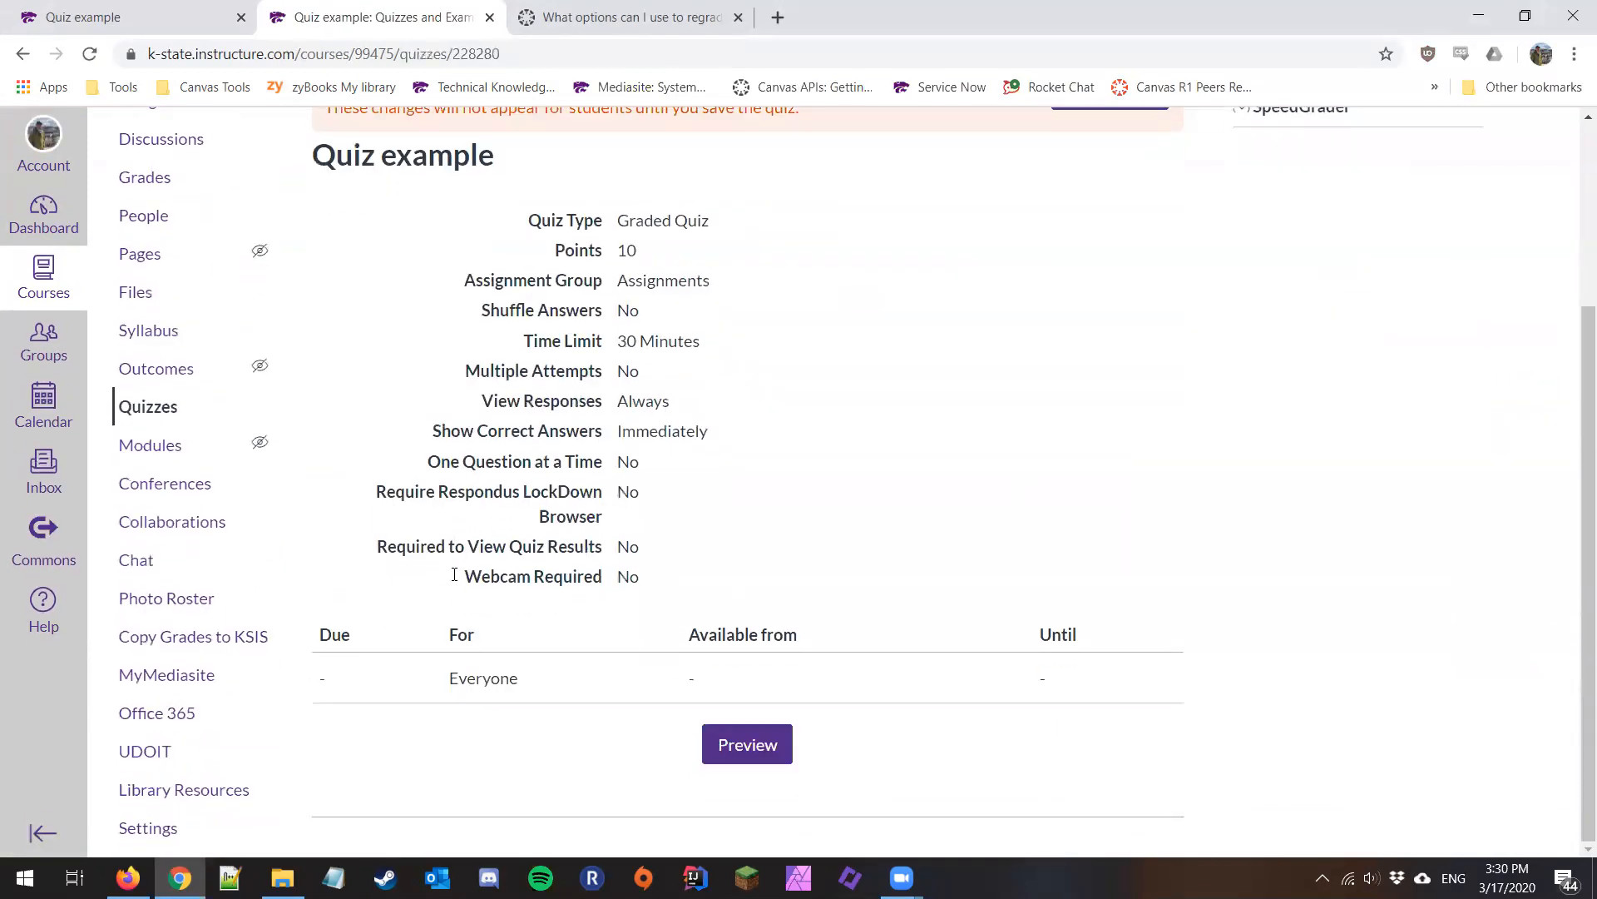
{"action": "scroll", "coordinate": [456, 581], "scroll_direction": "up", "scroll_amount": 1}
{"action": "scroll", "coordinate": [456, 581], "scroll_direction": "up", "scroll_amount": 1}
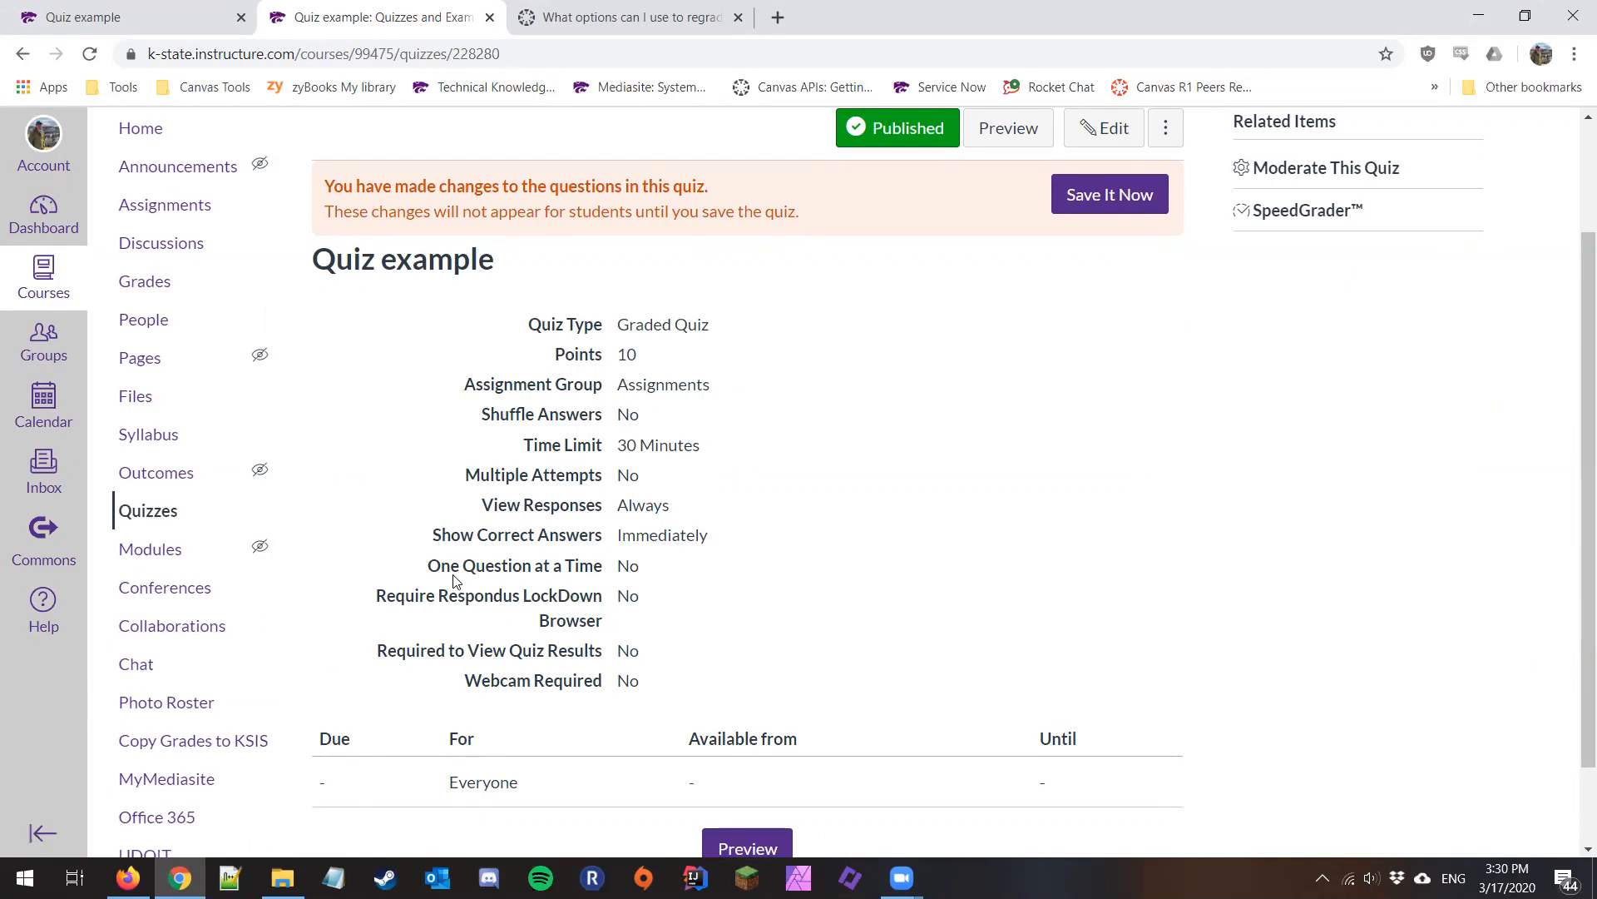
{"action": "scroll", "coordinate": [455, 581], "scroll_direction": "up", "scroll_amount": 3}
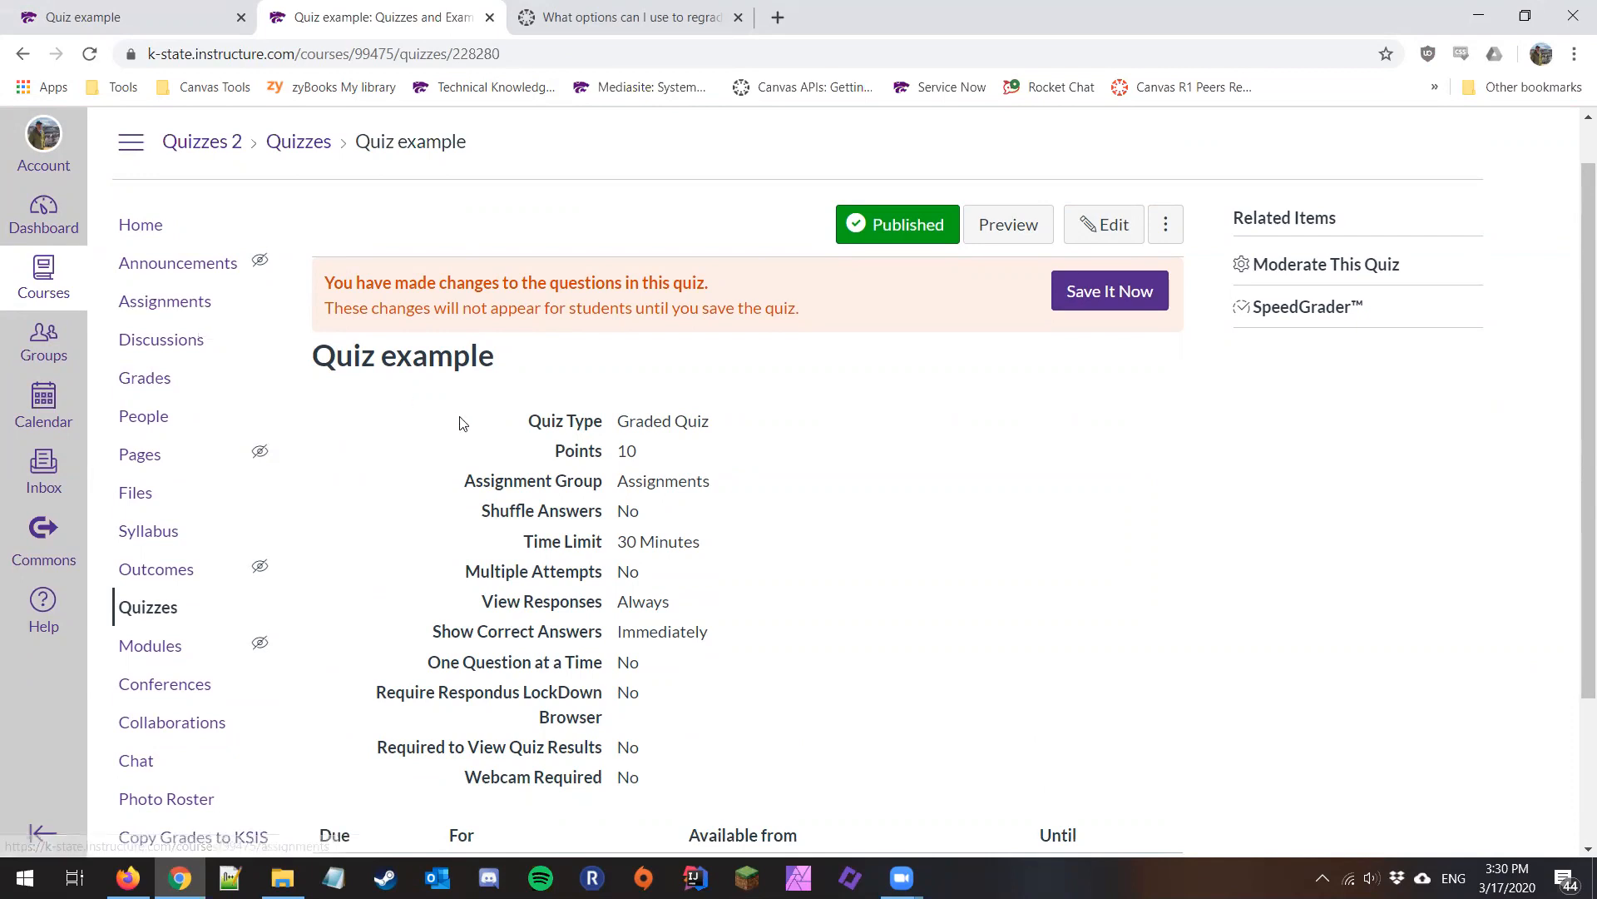
{"action": "scroll", "coordinate": [463, 423], "scroll_direction": "down", "scroll_amount": 2}
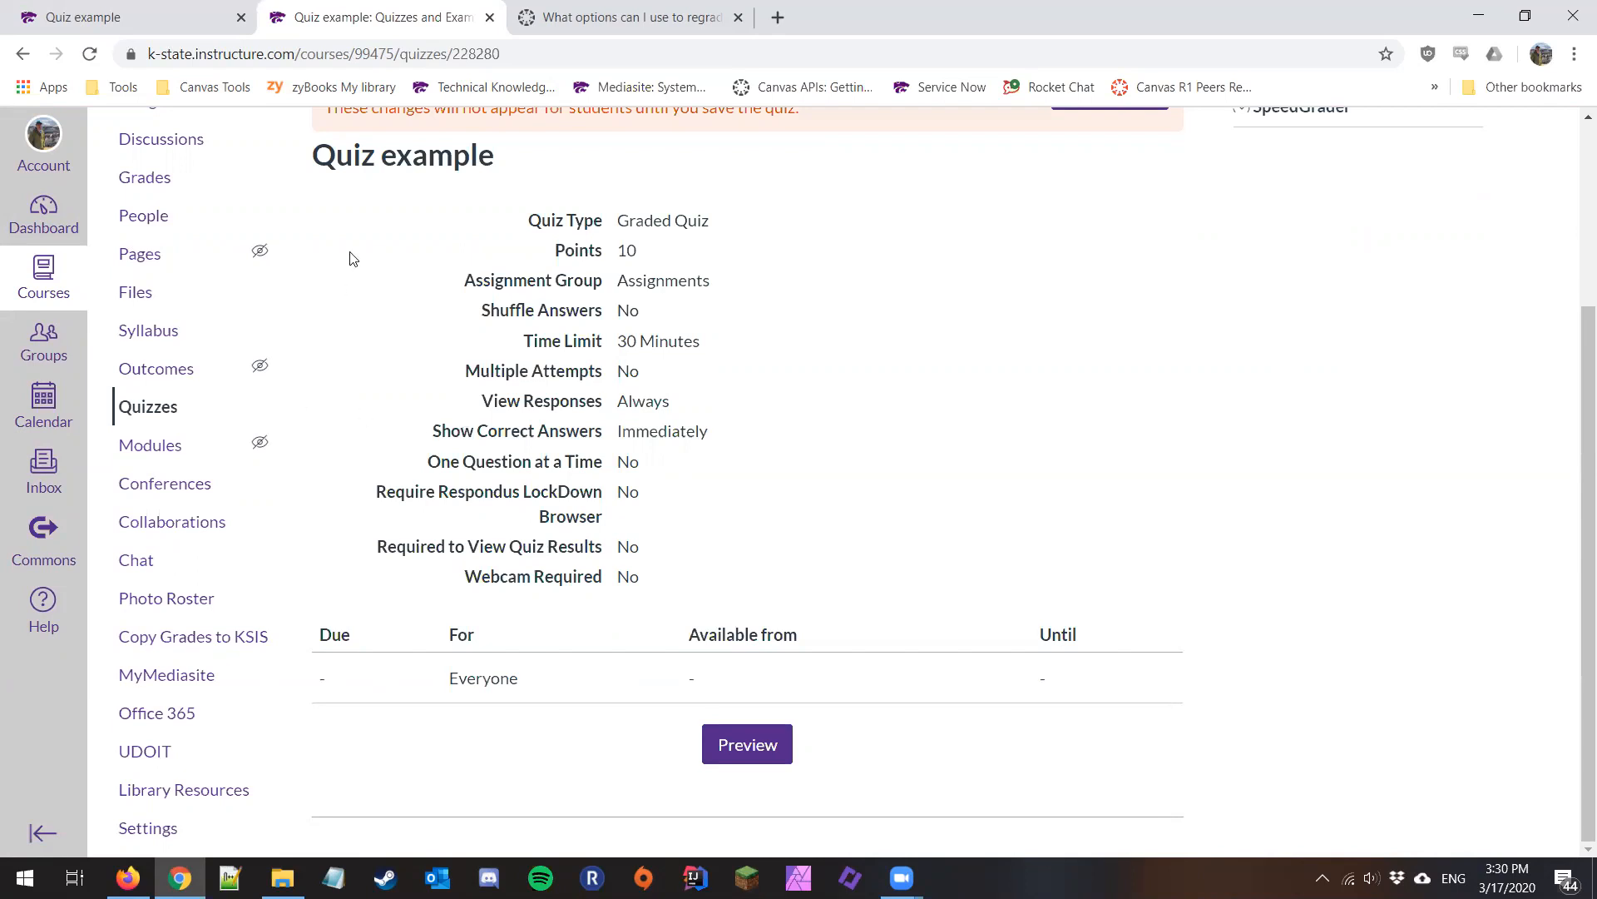
{"action": "scroll", "coordinate": [309, 274], "scroll_direction": "up", "scroll_amount": 2}
{"action": "scroll", "coordinate": [310, 274], "scroll_direction": "up", "scroll_amount": 2}
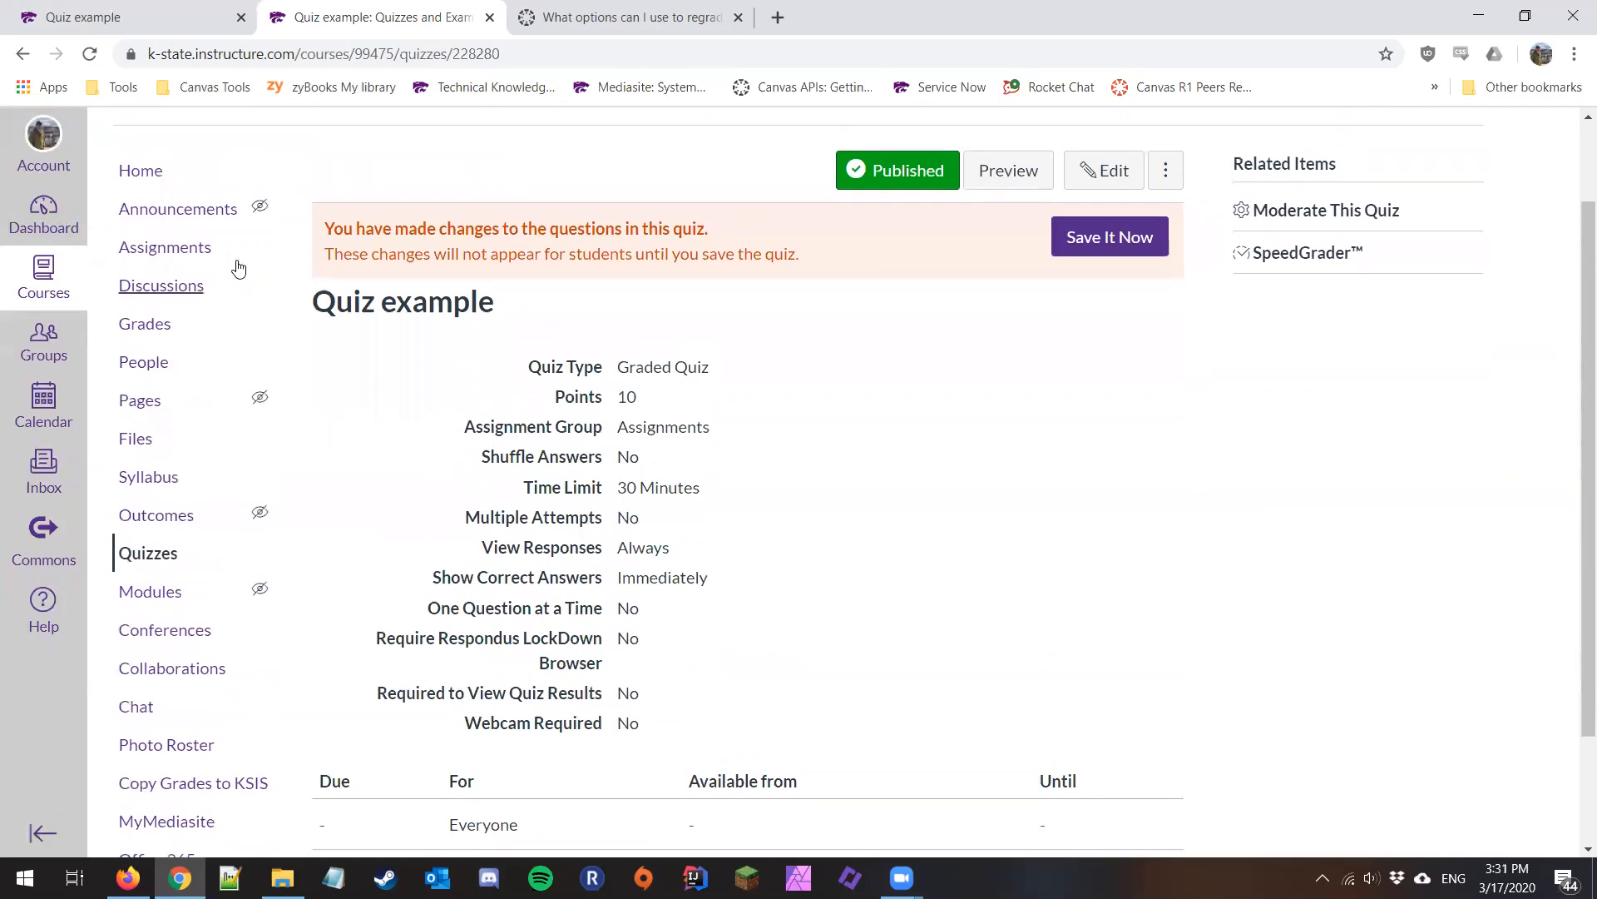
Open the course's assignments list.
{"action": "left_click", "coordinate": [213, 263]}
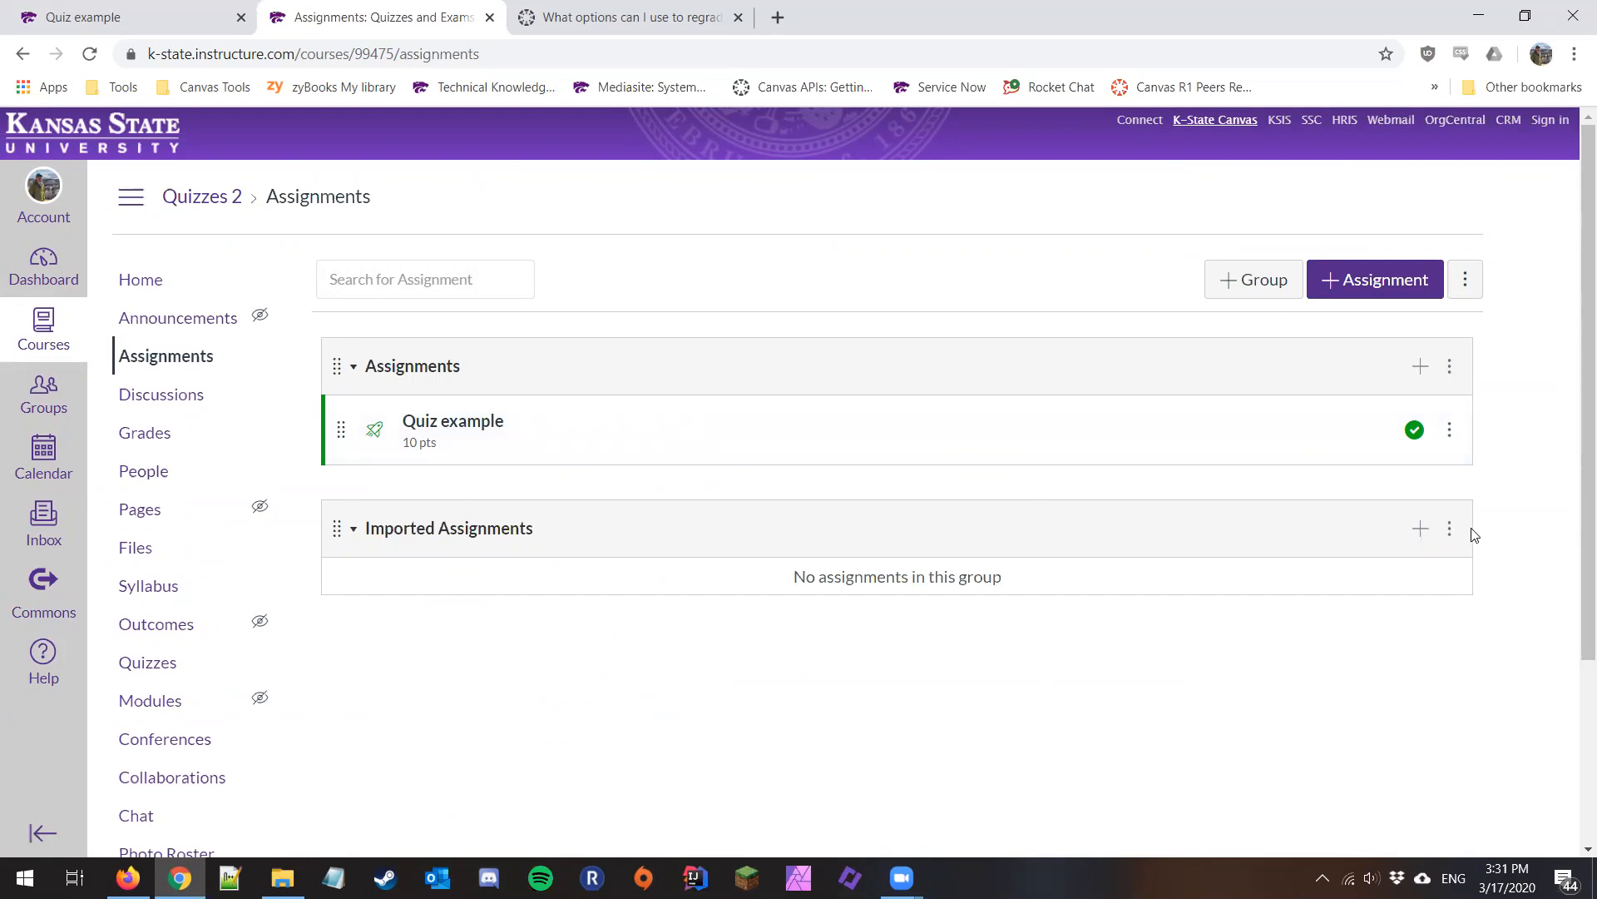
{"action": "left_click", "coordinate": [1465, 280]}
{"action": "left_click", "coordinate": [1383, 344]}
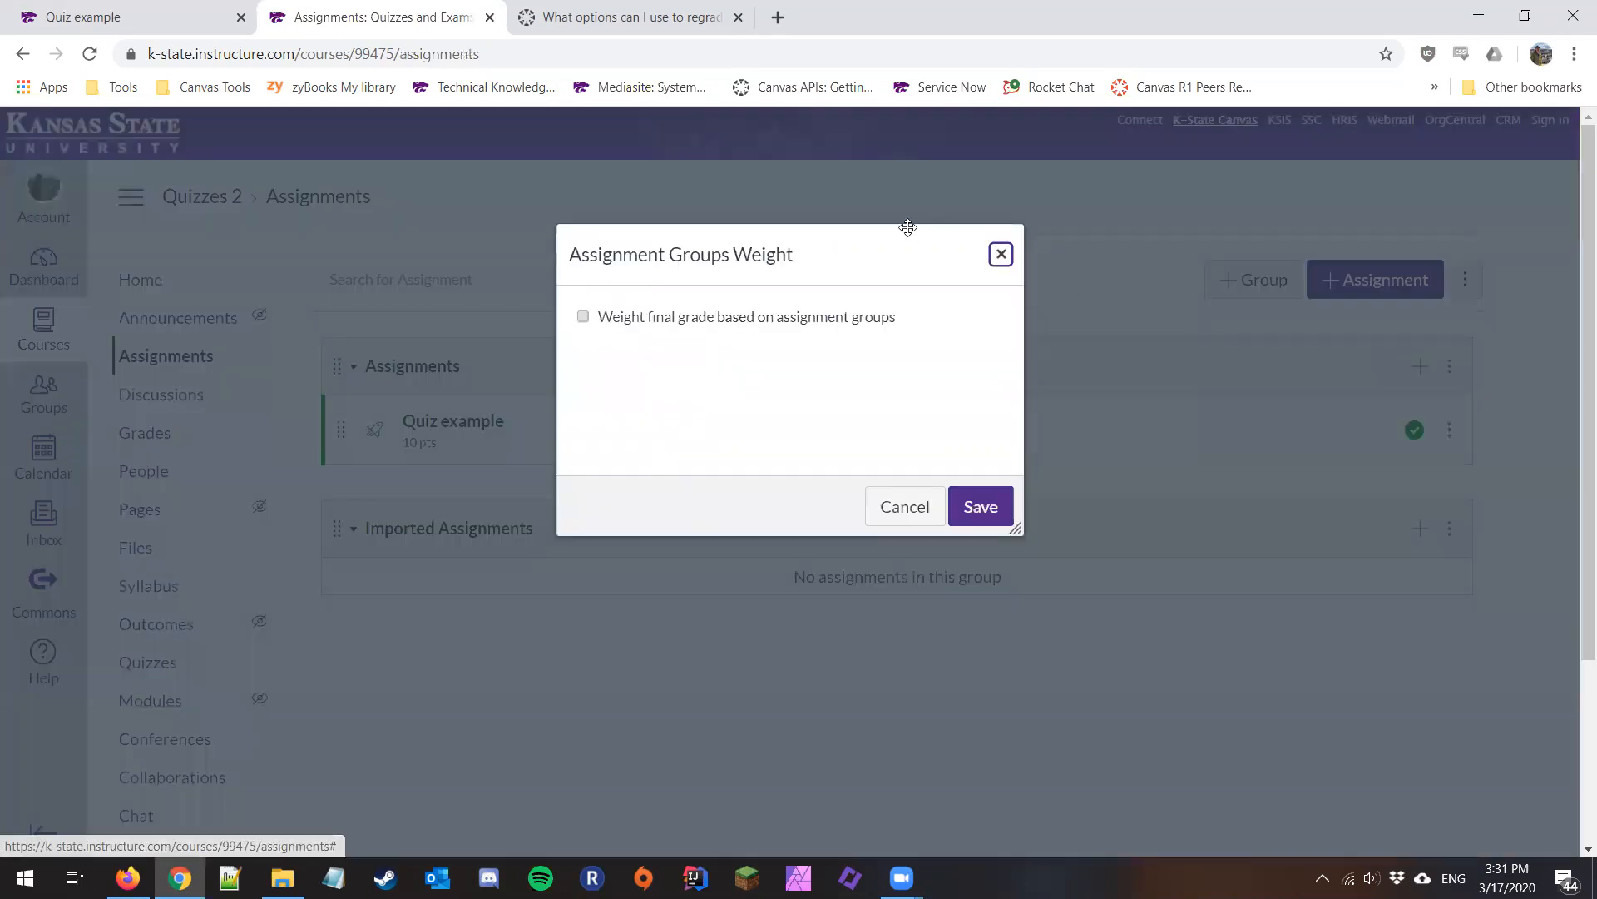
{"action": "left_click", "coordinate": [760, 317]}
{"action": "double_click", "coordinate": [905, 386]}
{"action": "type", "text": "100"}
{"action": "left_click", "coordinate": [906, 430]}
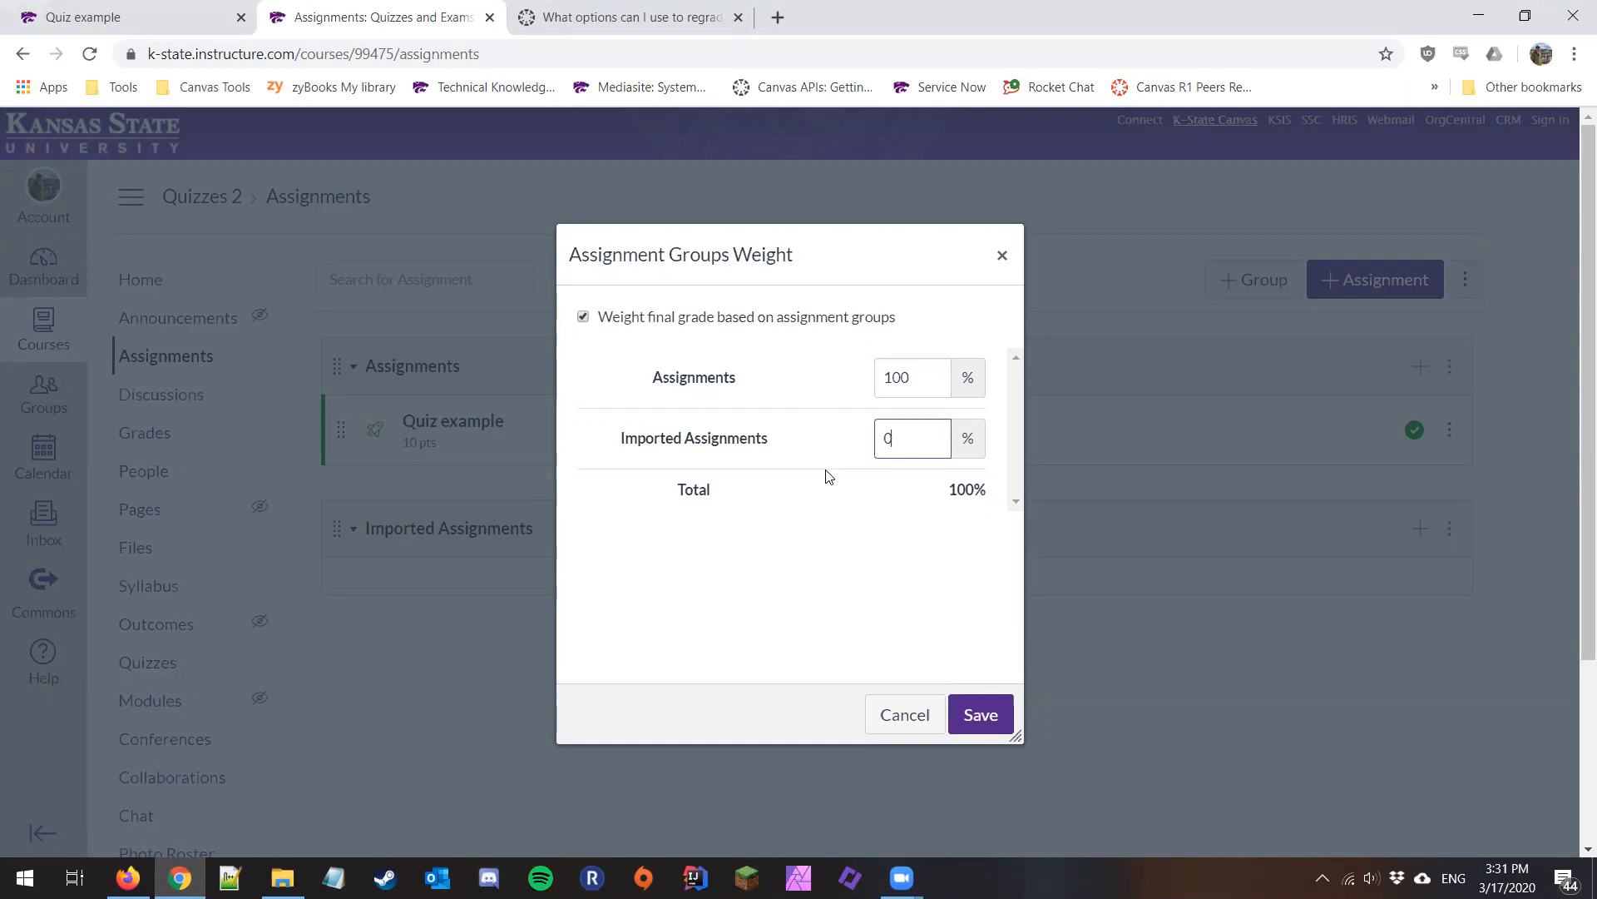
{"action": "left_click", "coordinate": [884, 713]}
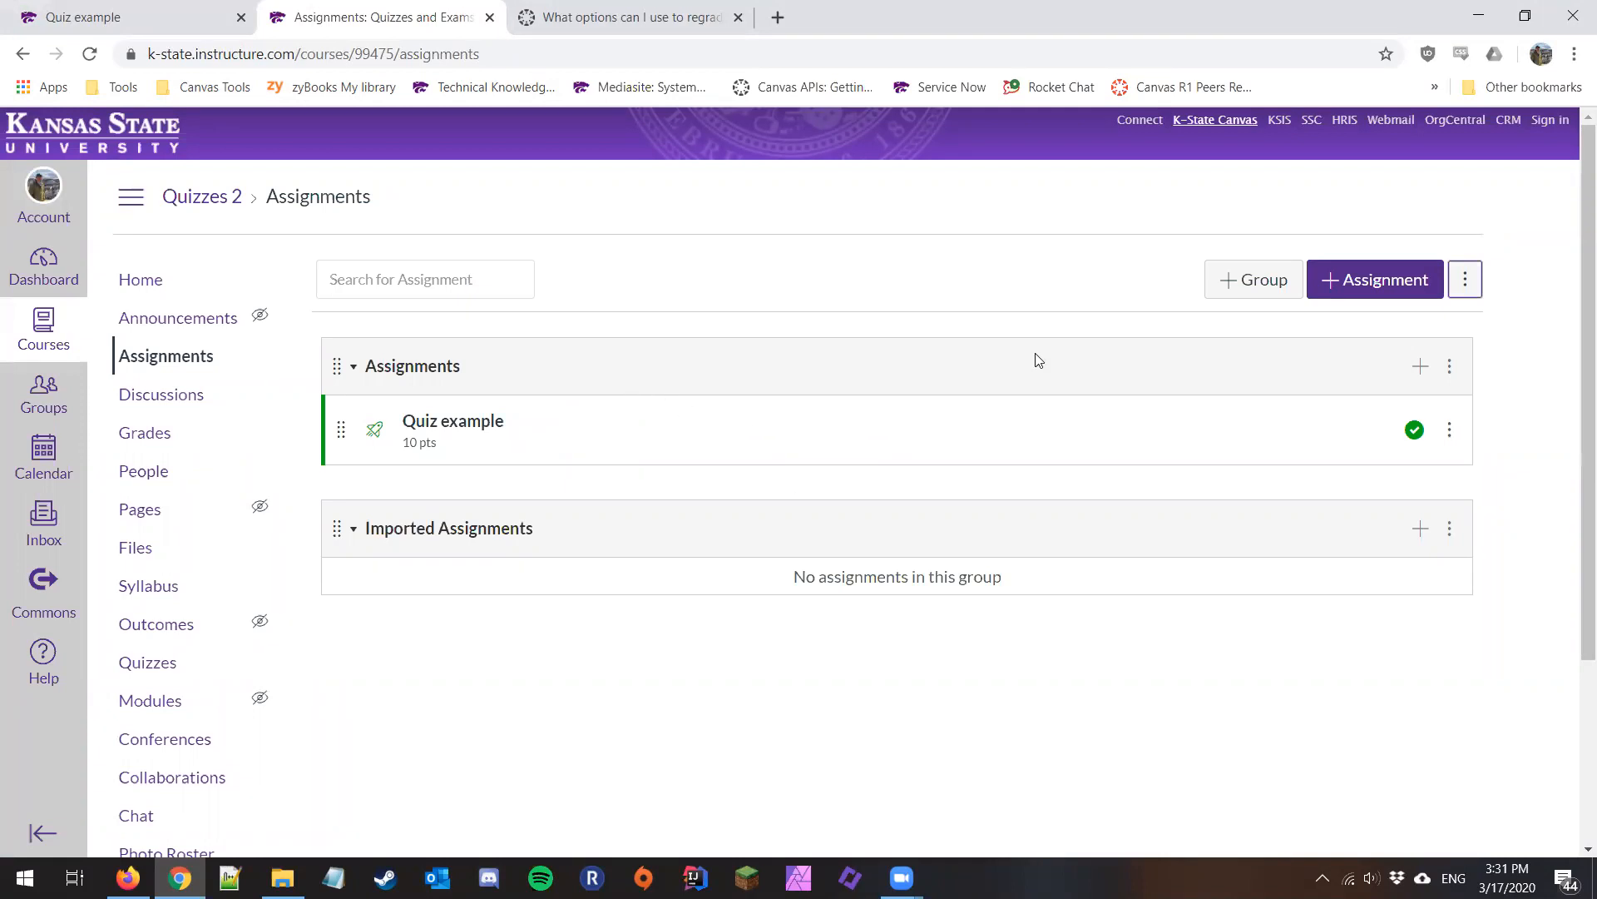
Add and publish an assignment named Does not count, worth 100 points, in the Imported Assignments group.
{"action": "left_click", "coordinate": [1420, 528]}
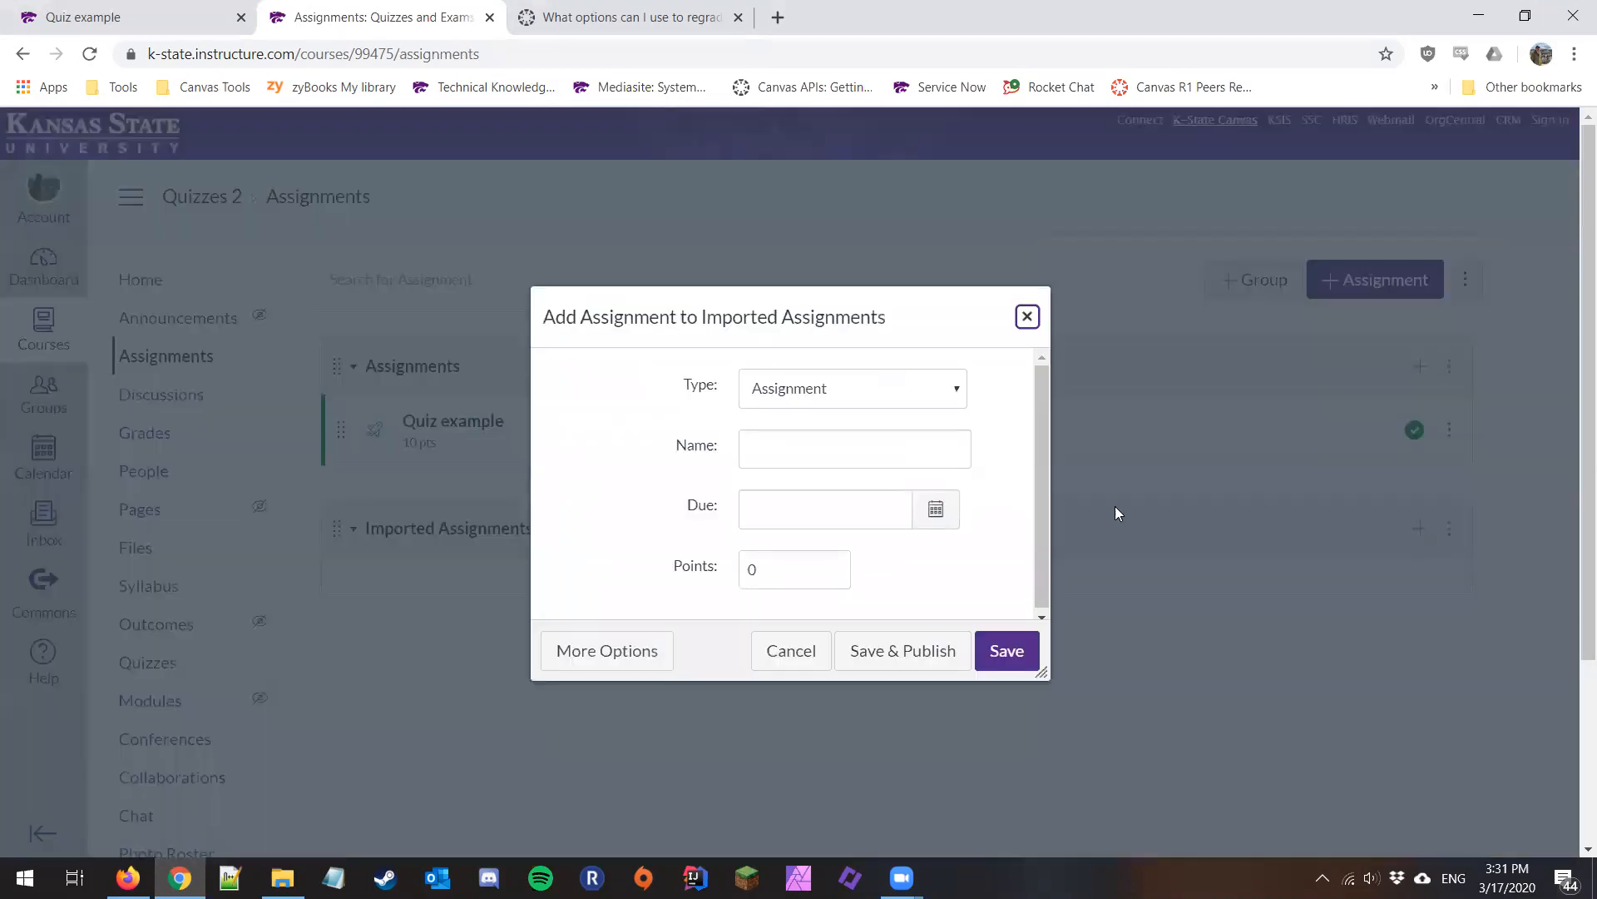
{"action": "left_click", "coordinate": [759, 450]}
{"action": "type", "text": "Do"}
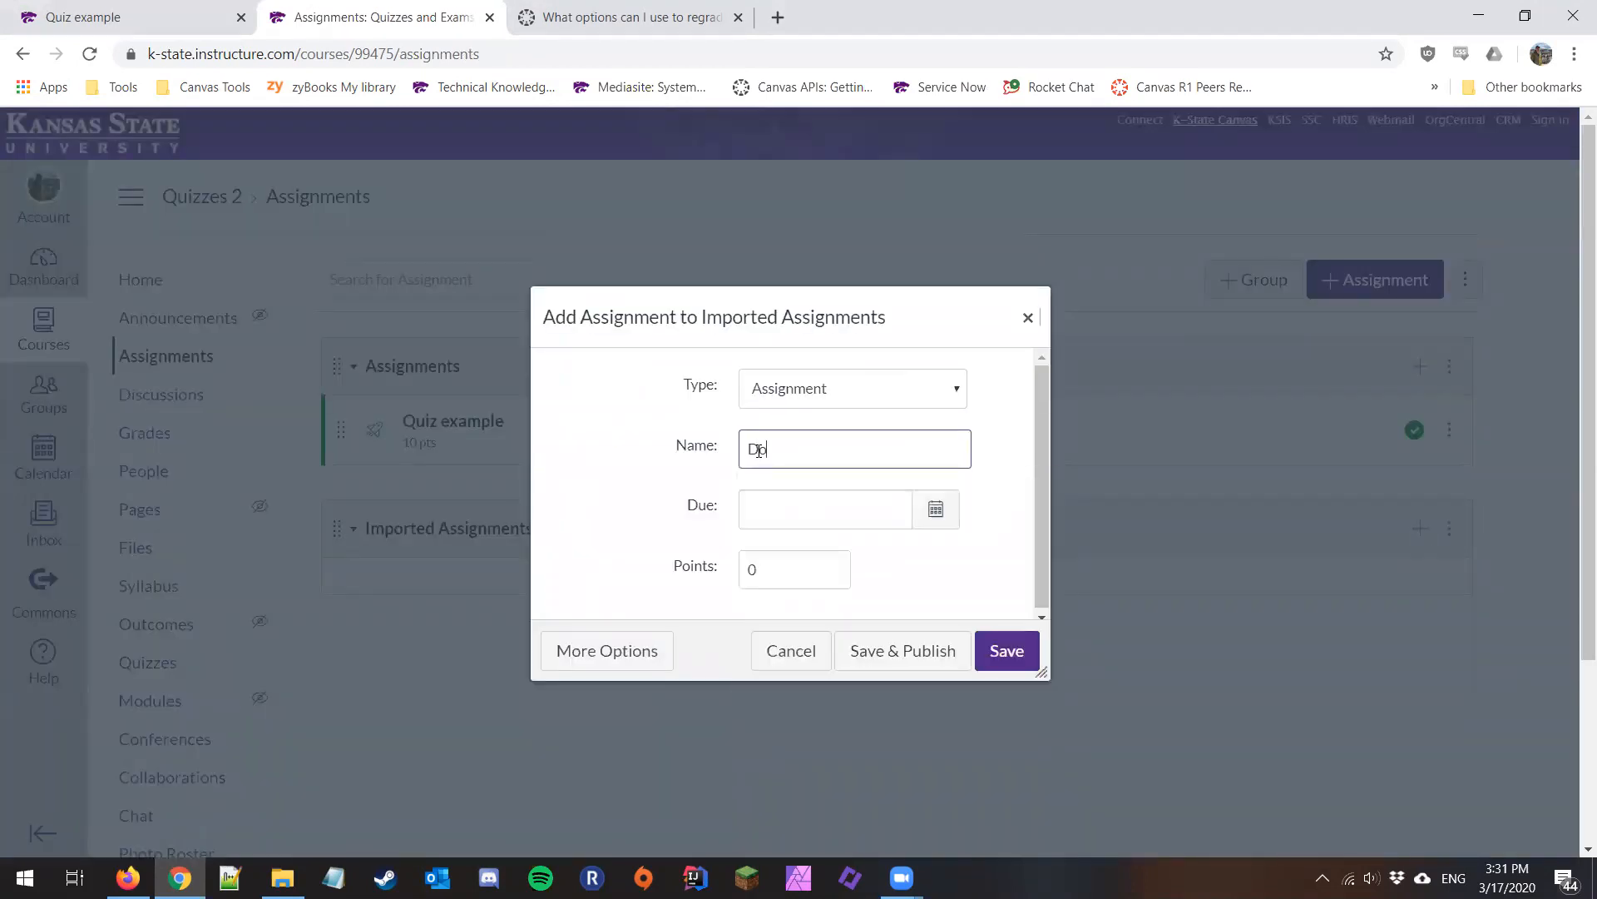
{"action": "type", "text": "es not count"}
{"action": "left_click", "coordinate": [791, 569]}
{"action": "key", "text": "BackSpace"}
{"action": "type", "text": "100"}
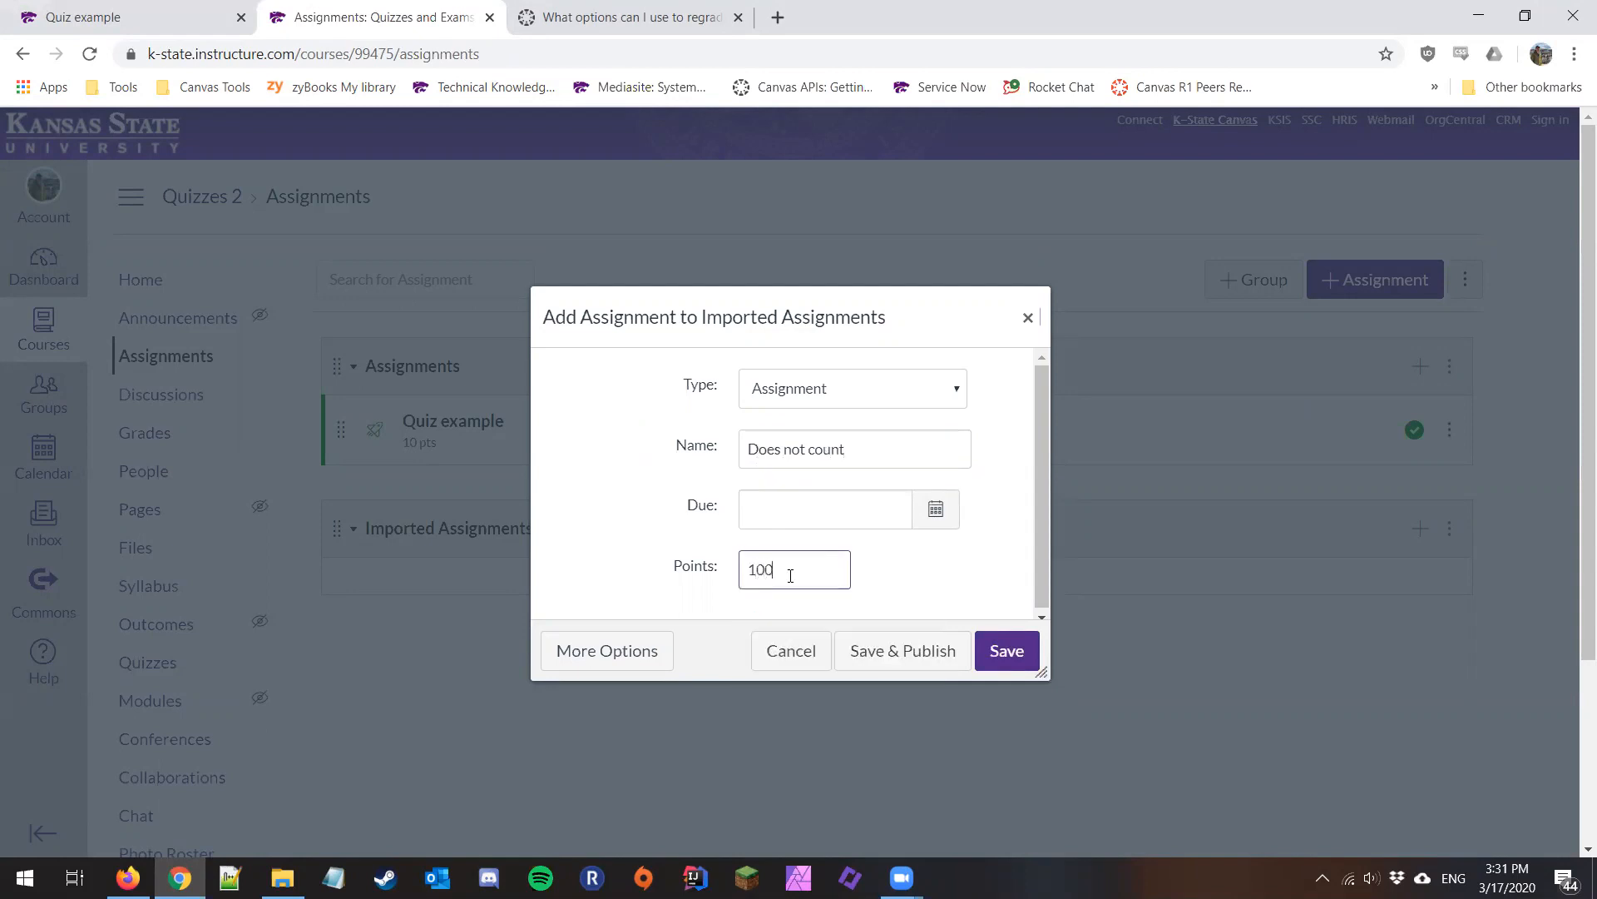
{"action": "left_click", "coordinate": [934, 650]}
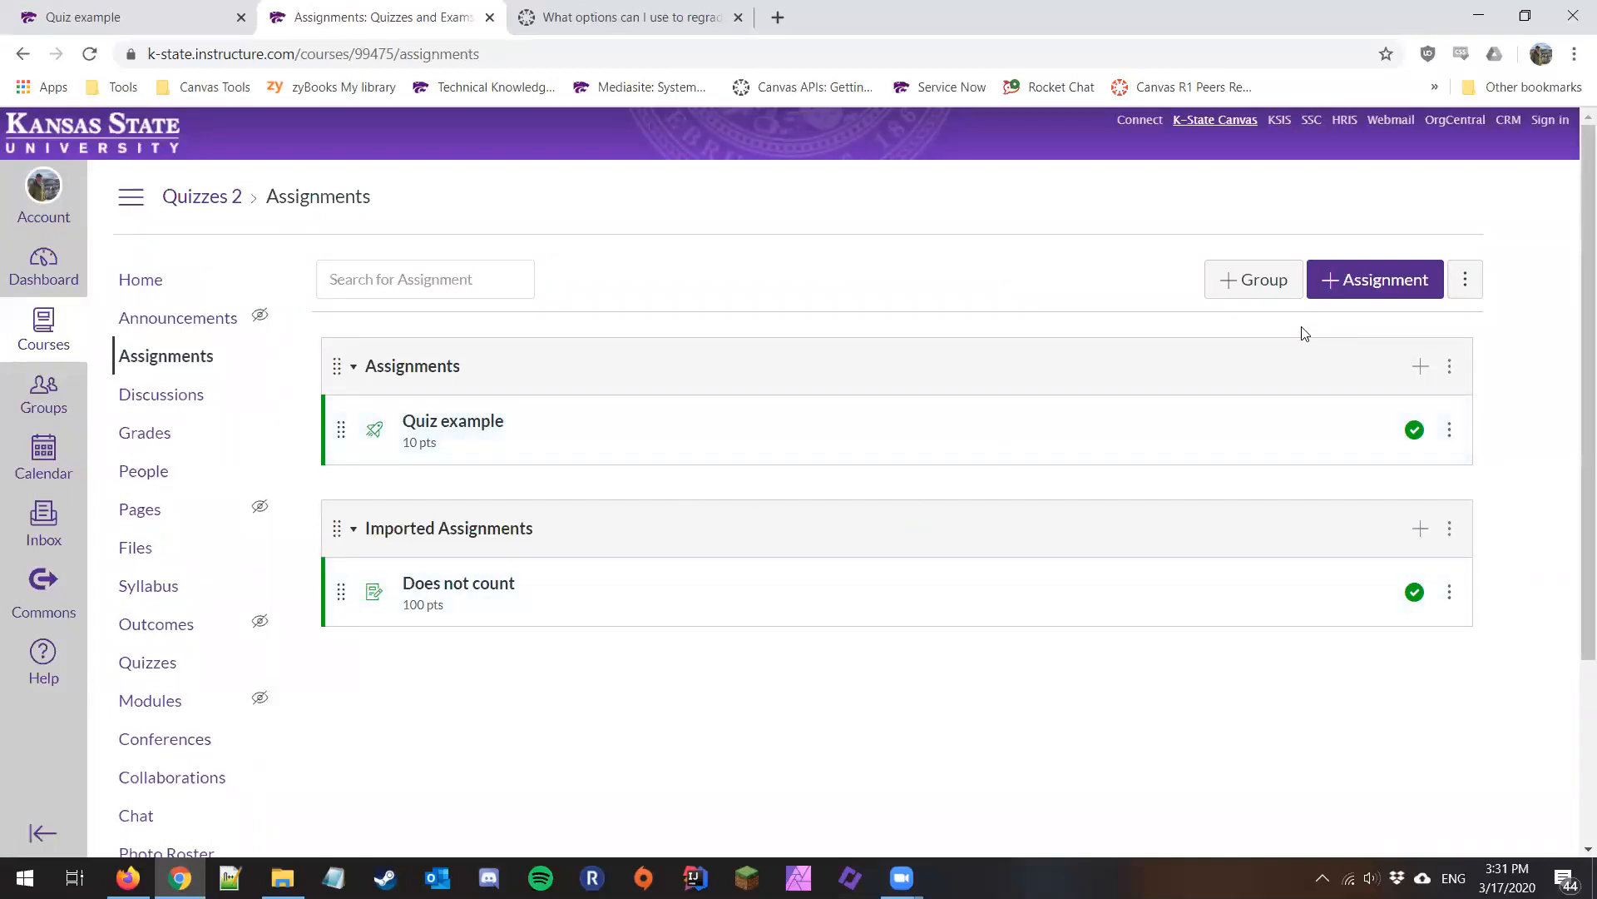
Weight the final grade by assignment groups, with Assignments at 100% and Imported Assignments at 0%, and save.
{"action": "left_click", "coordinate": [1468, 293]}
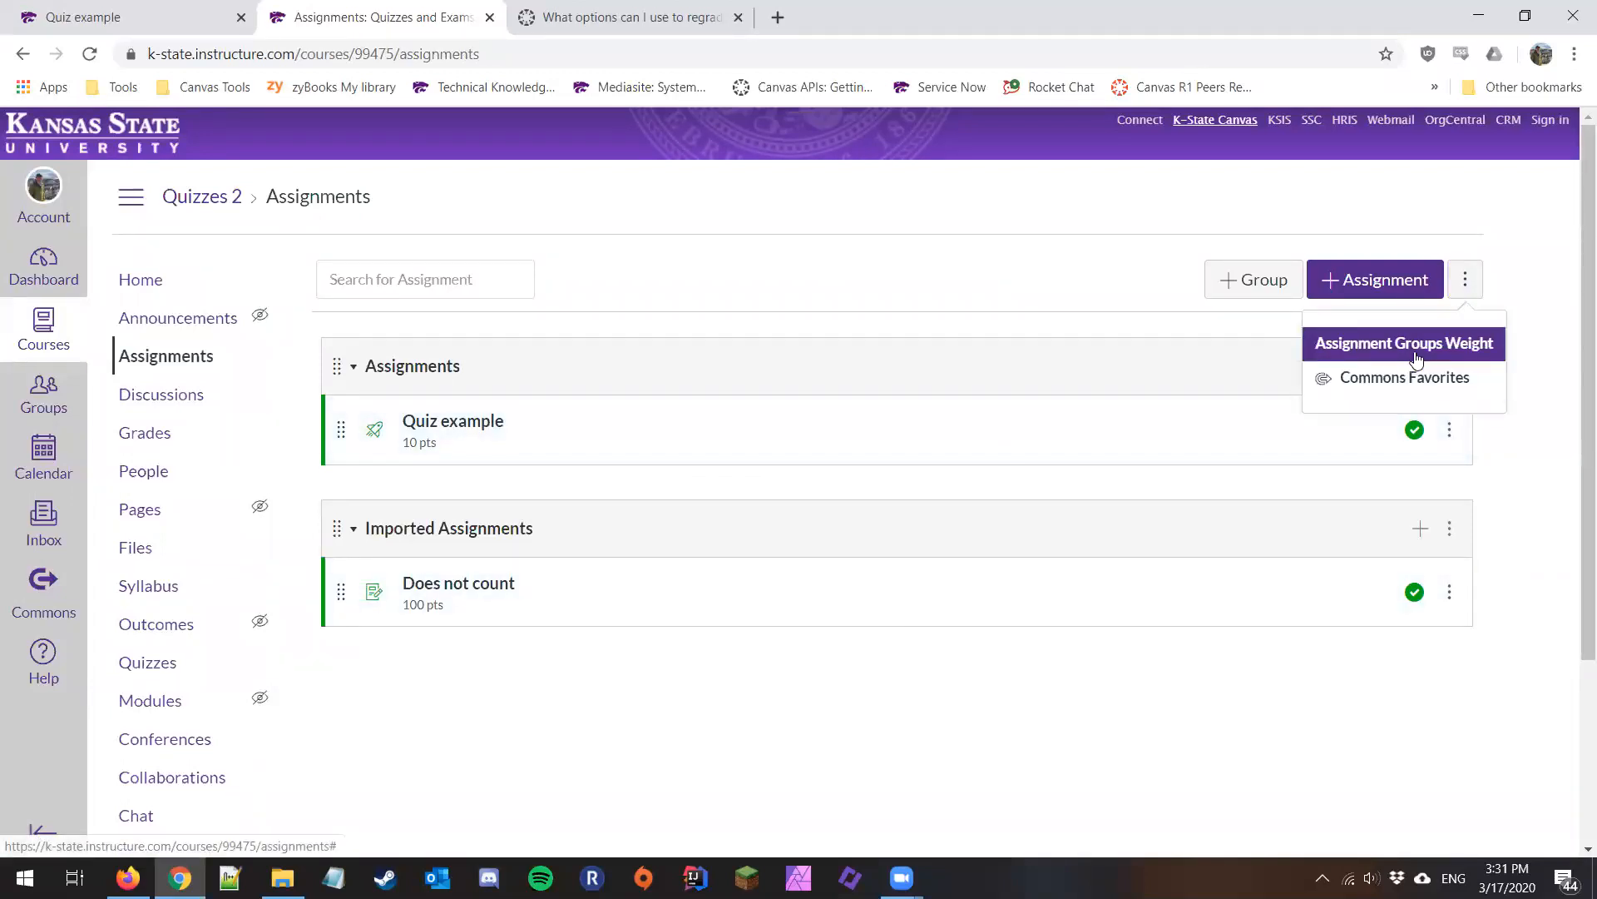
{"action": "left_click", "coordinate": [1415, 343]}
{"action": "left_click", "coordinate": [776, 322]}
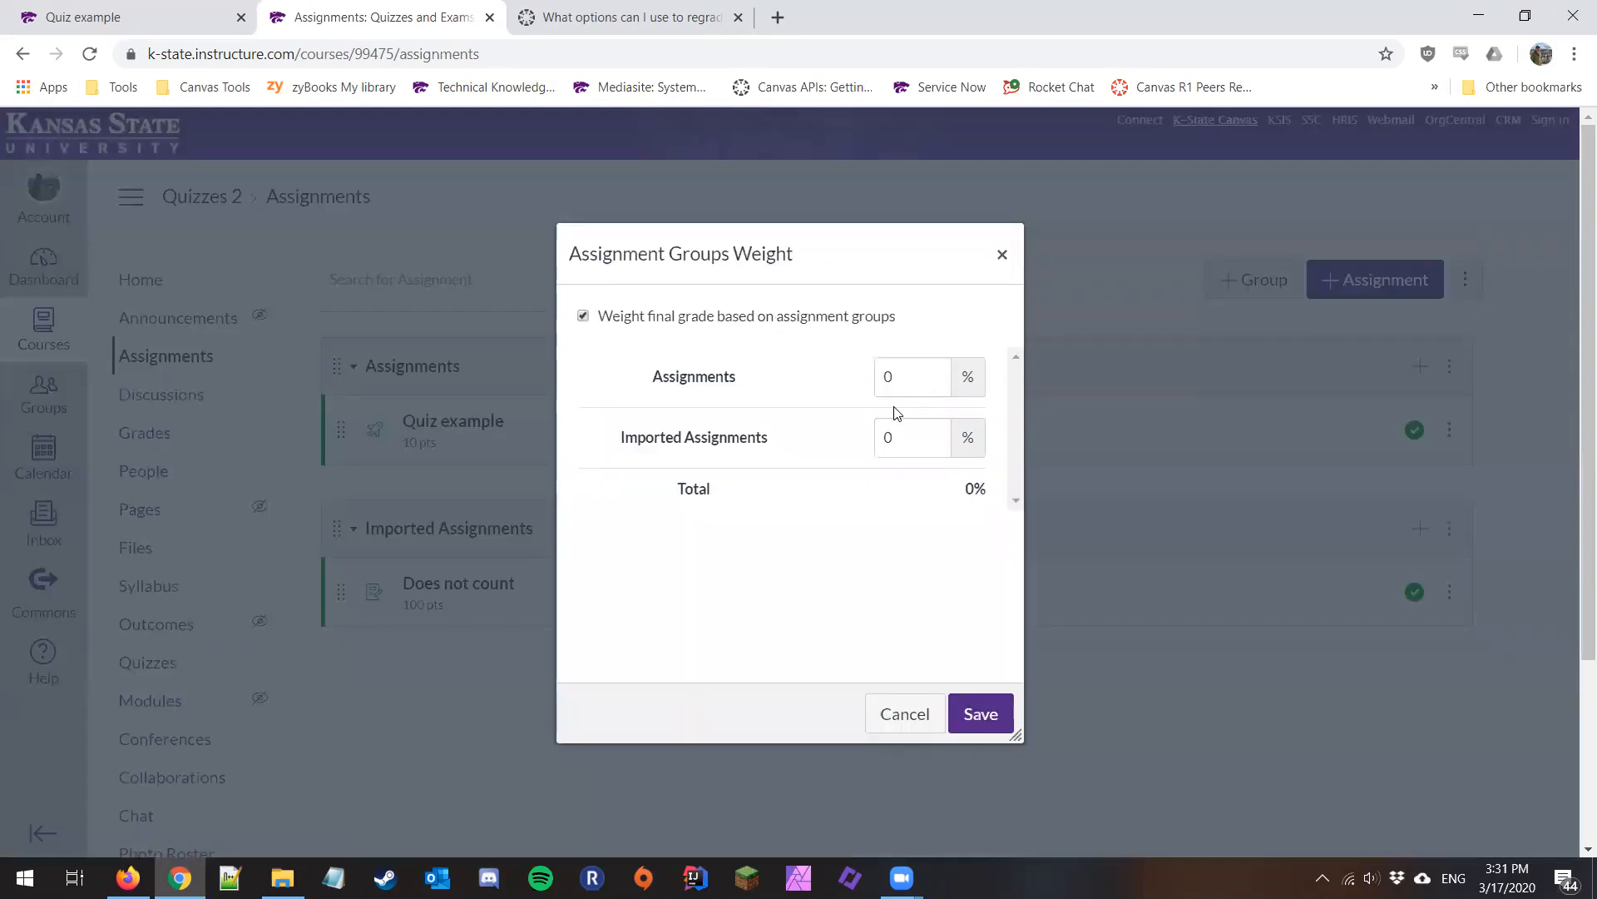
{"action": "double_click", "coordinate": [926, 441]}
{"action": "double_click", "coordinate": [919, 361]}
{"action": "type", "text": "100"}
{"action": "left_click", "coordinate": [1004, 716]}
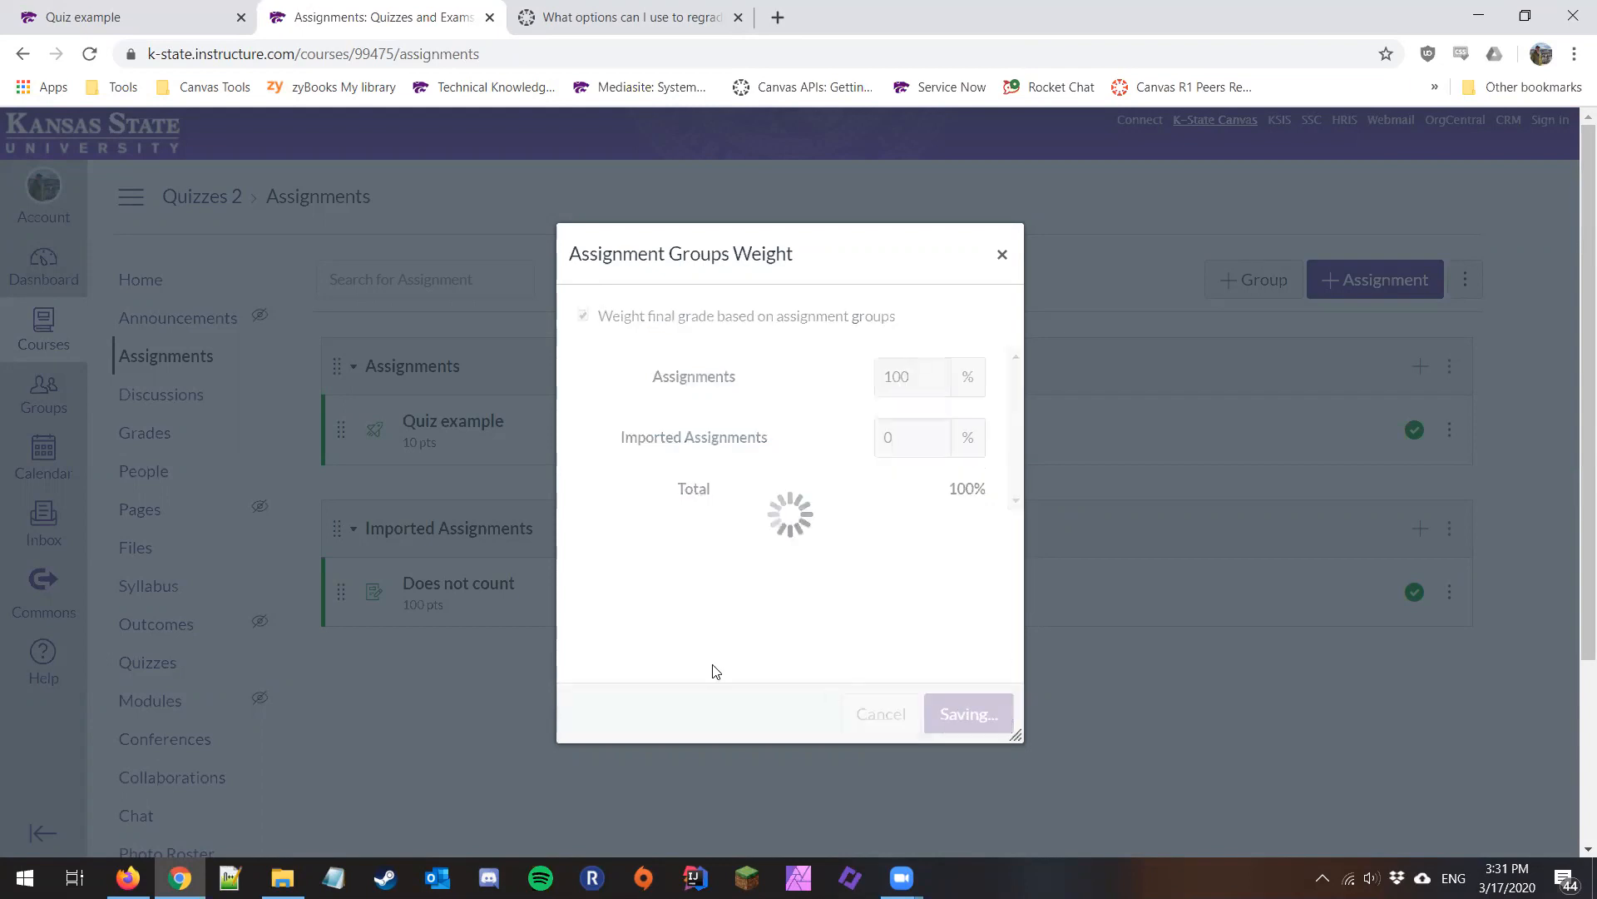
In the gradebook, give the first listed student 10 for Quiz example and 5 for Does not count.
{"action": "left_click", "coordinate": [193, 435]}
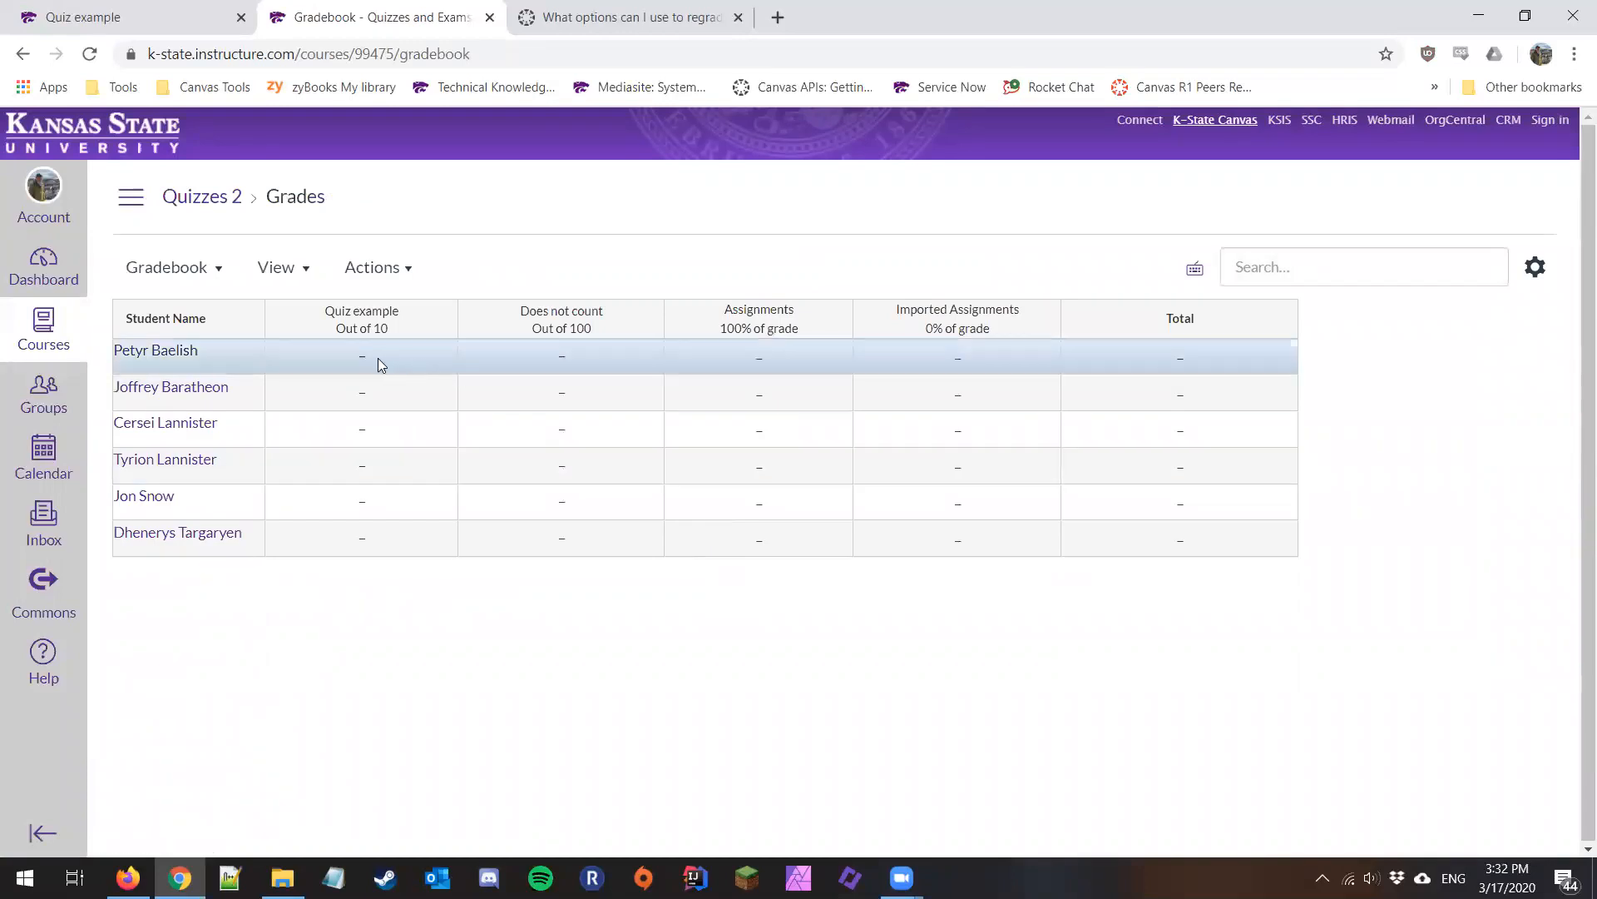
{"action": "left_click", "coordinate": [363, 358]}
{"action": "type", "text": "10"}
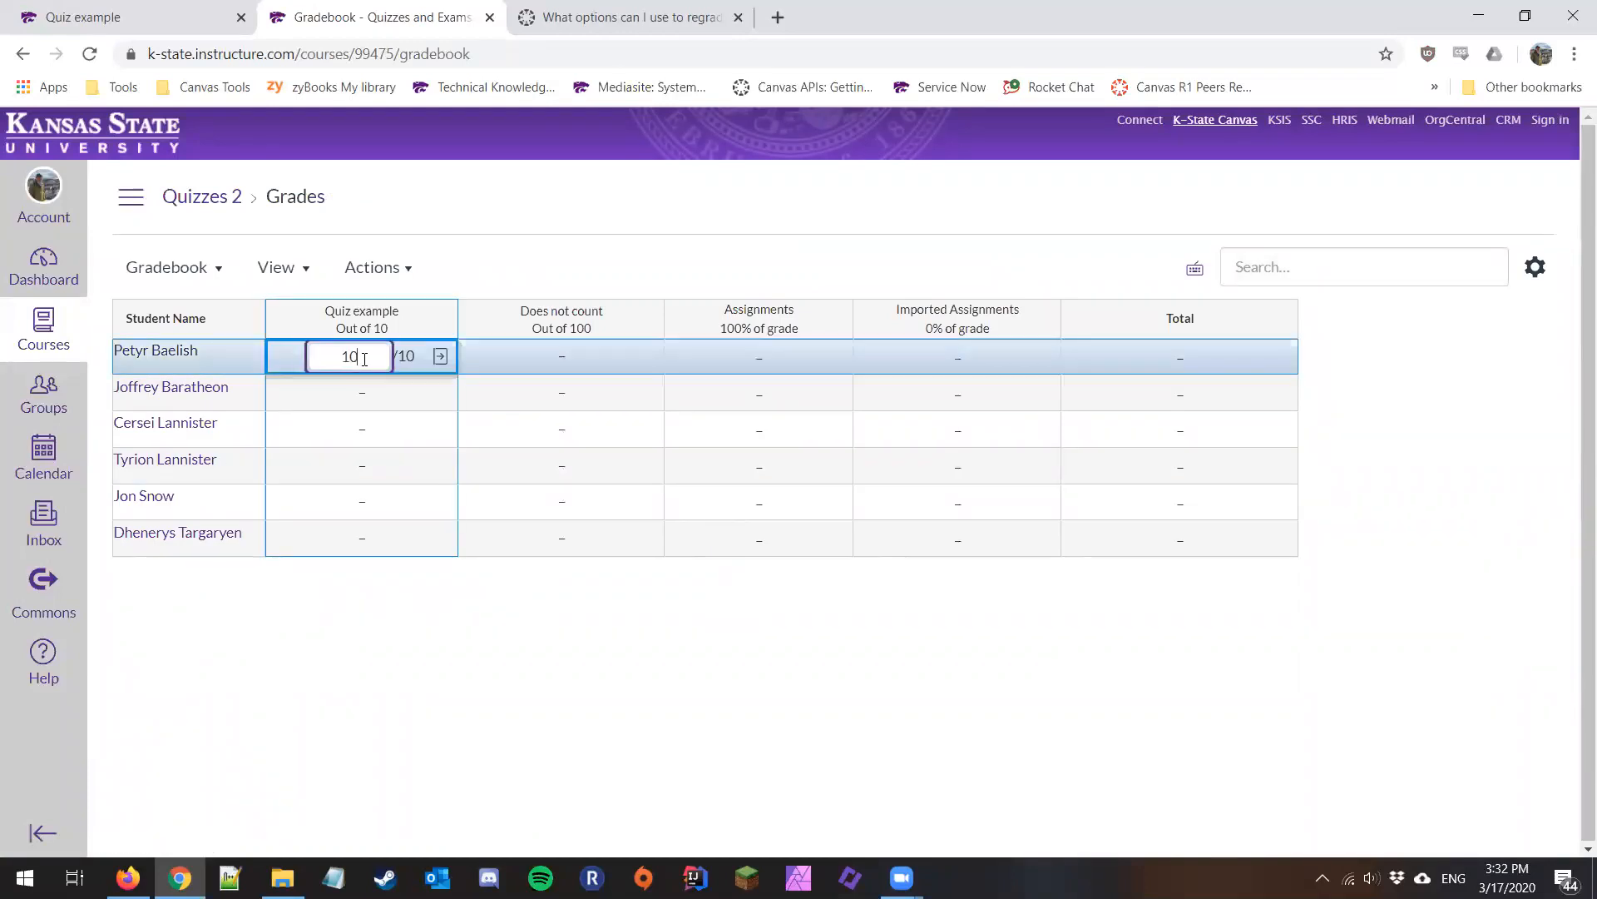
{"action": "key", "text": "Tab"}
{"action": "type", "text": "5"}
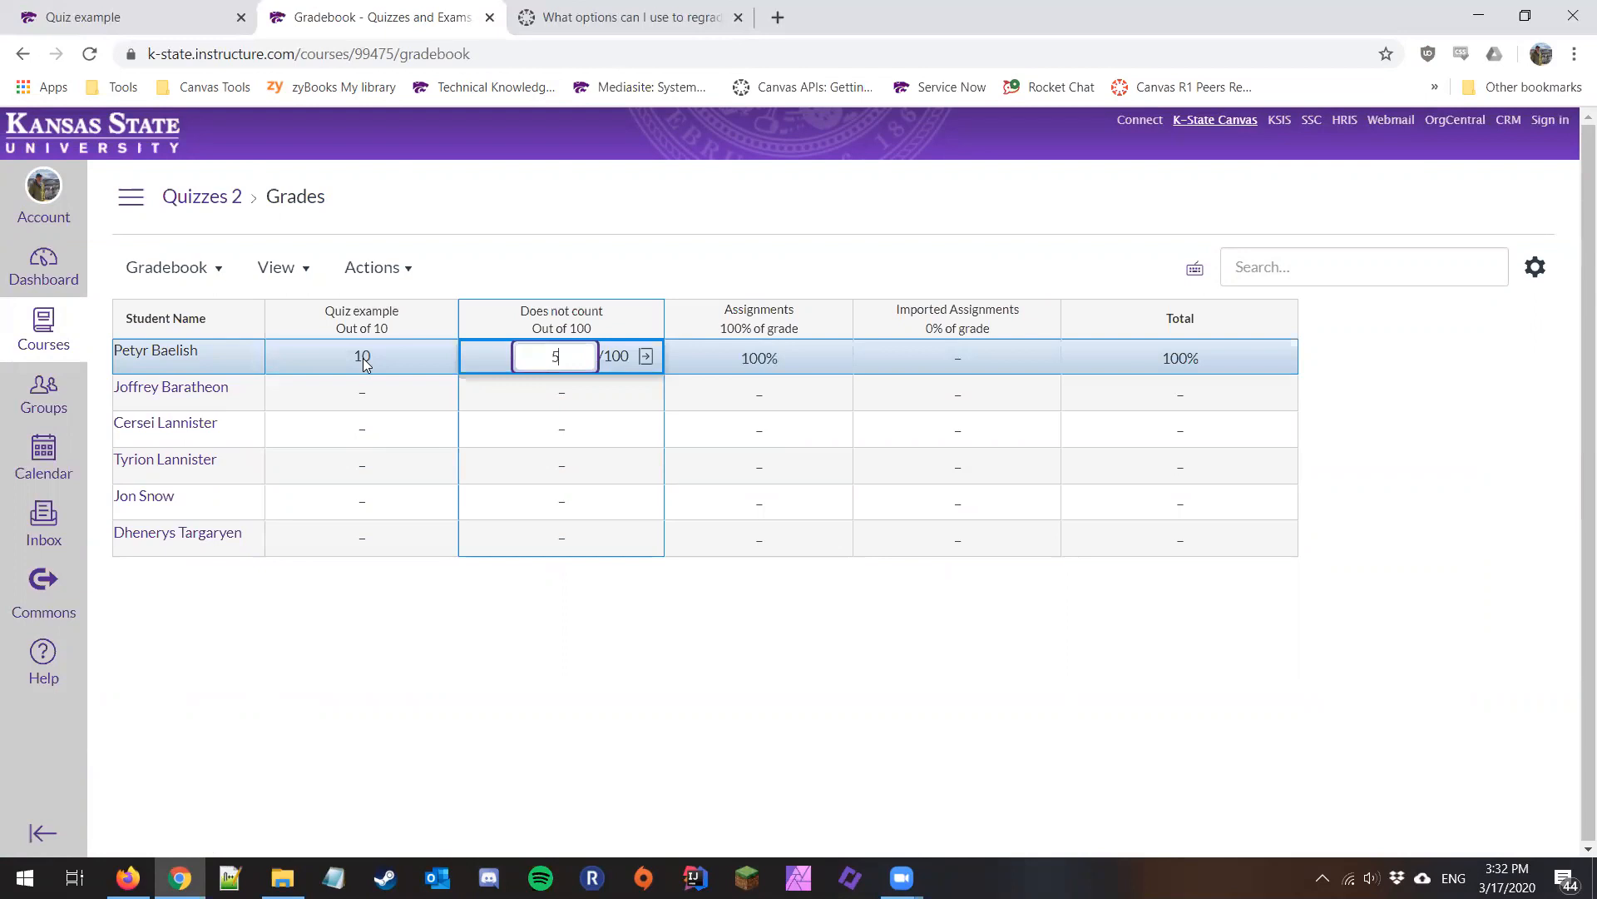
{"action": "key", "text": "Return"}
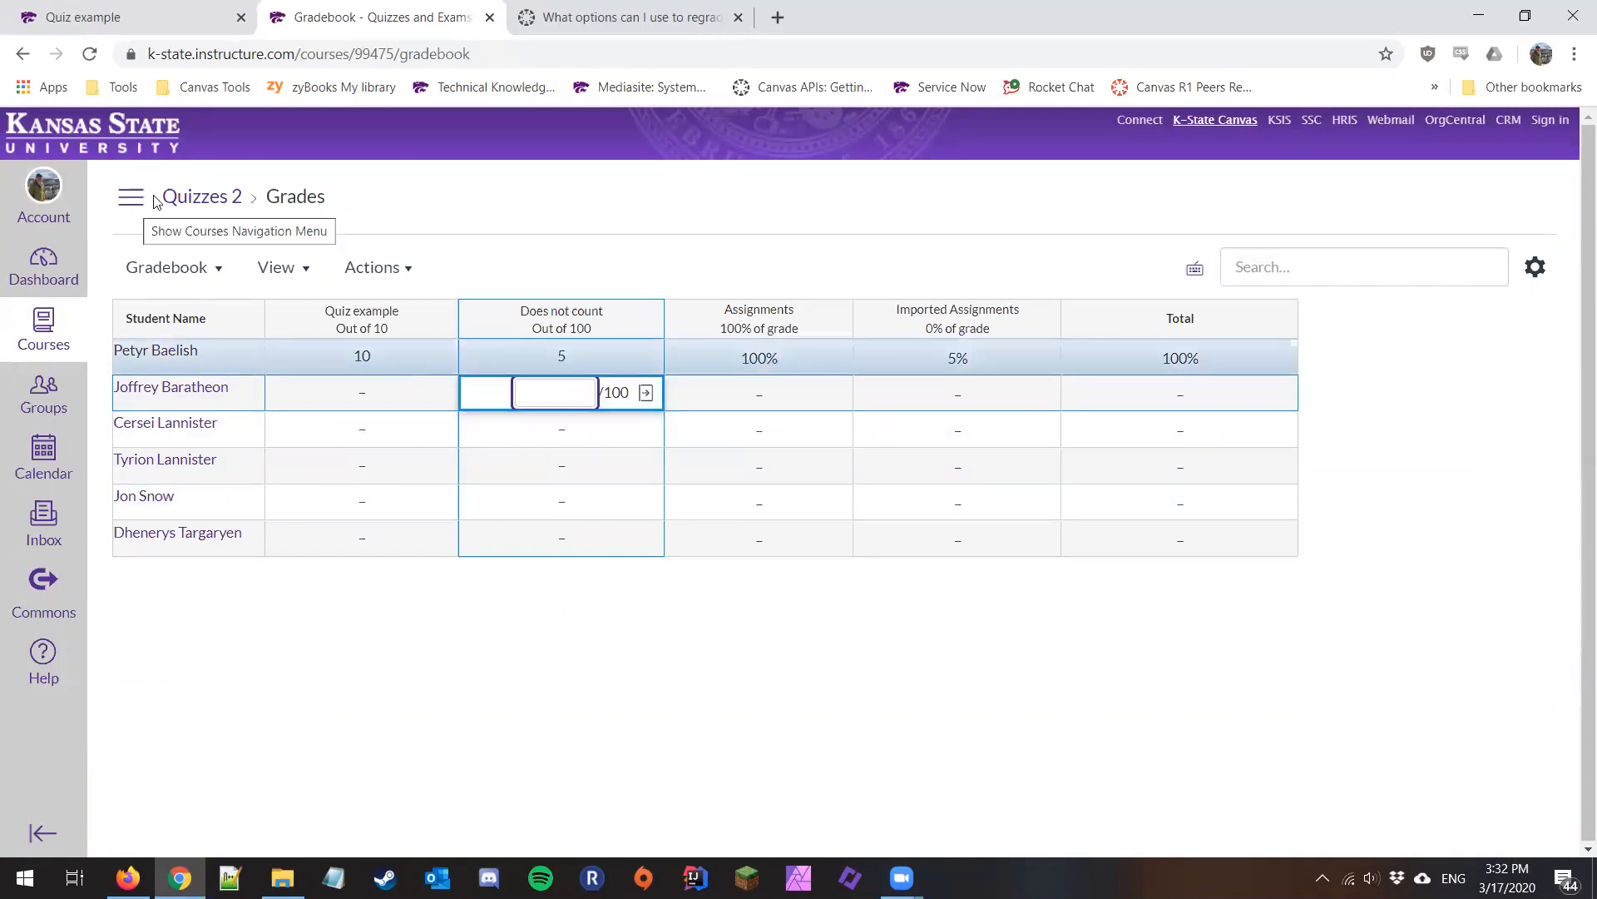
{"action": "left_click", "coordinate": [386, 92]}
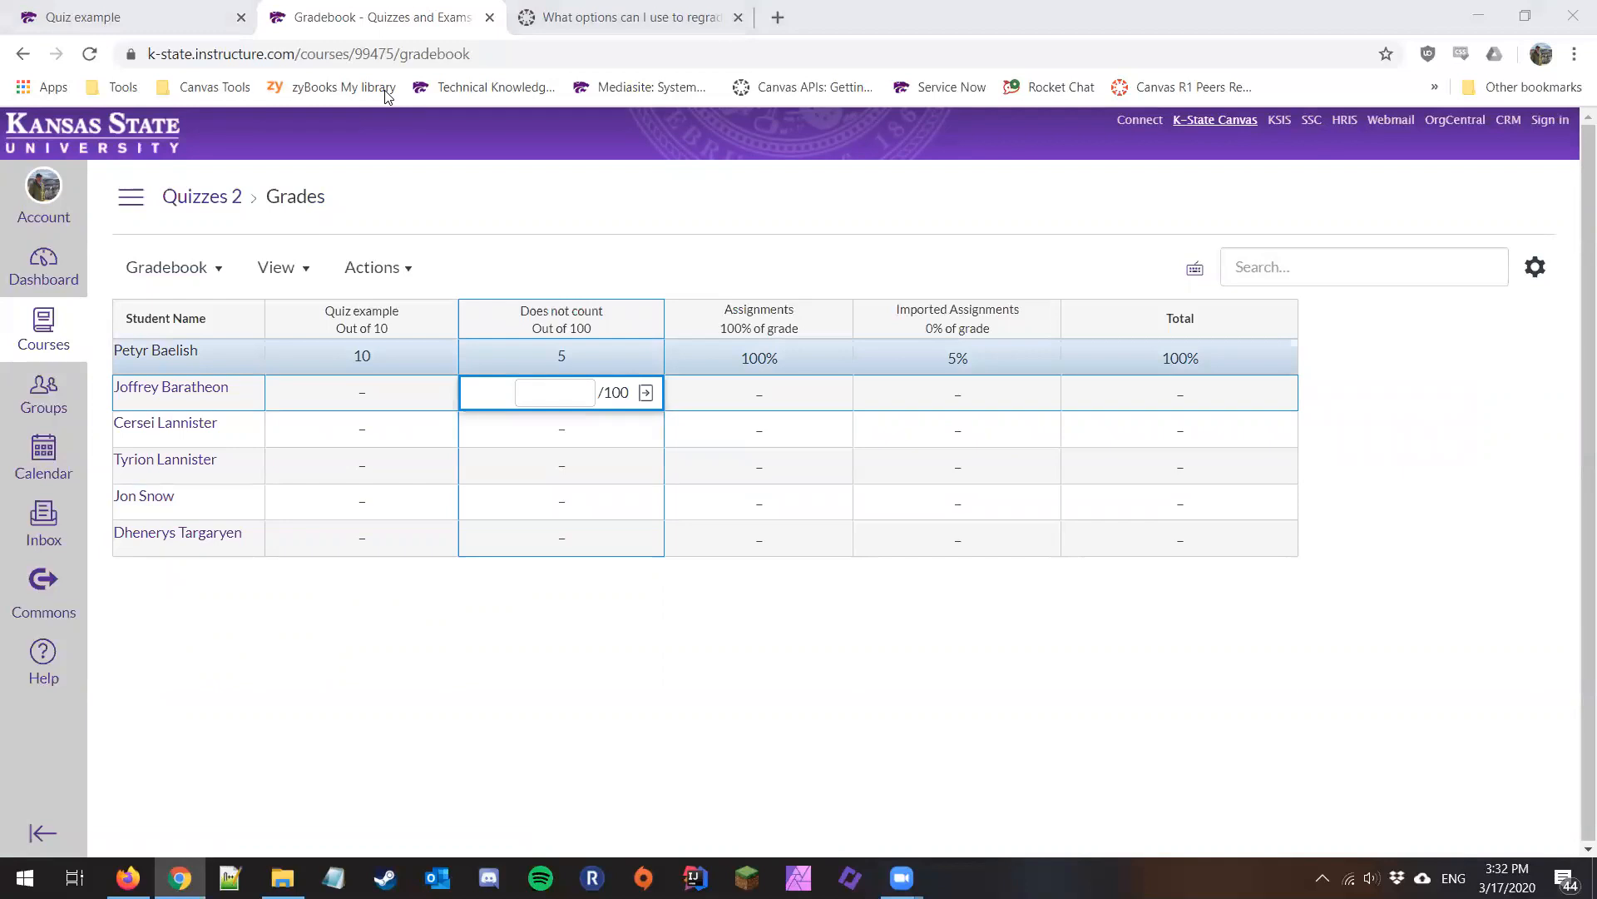
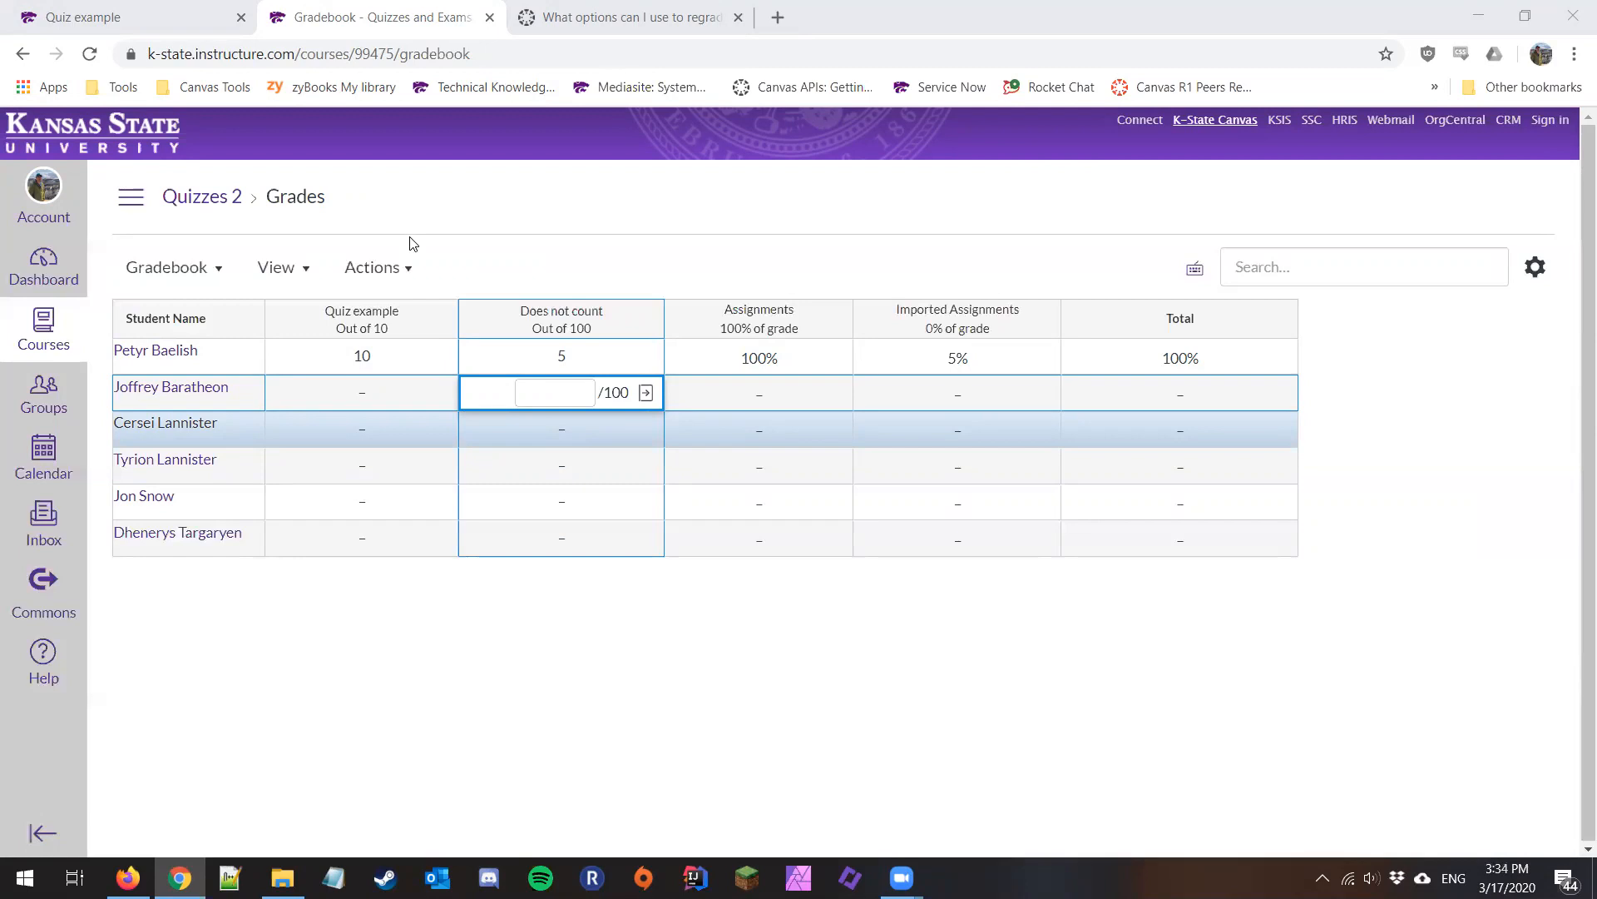
Enter Student View from the course home page and start taking Quiz example.
{"action": "left_click", "coordinate": [138, 204]}
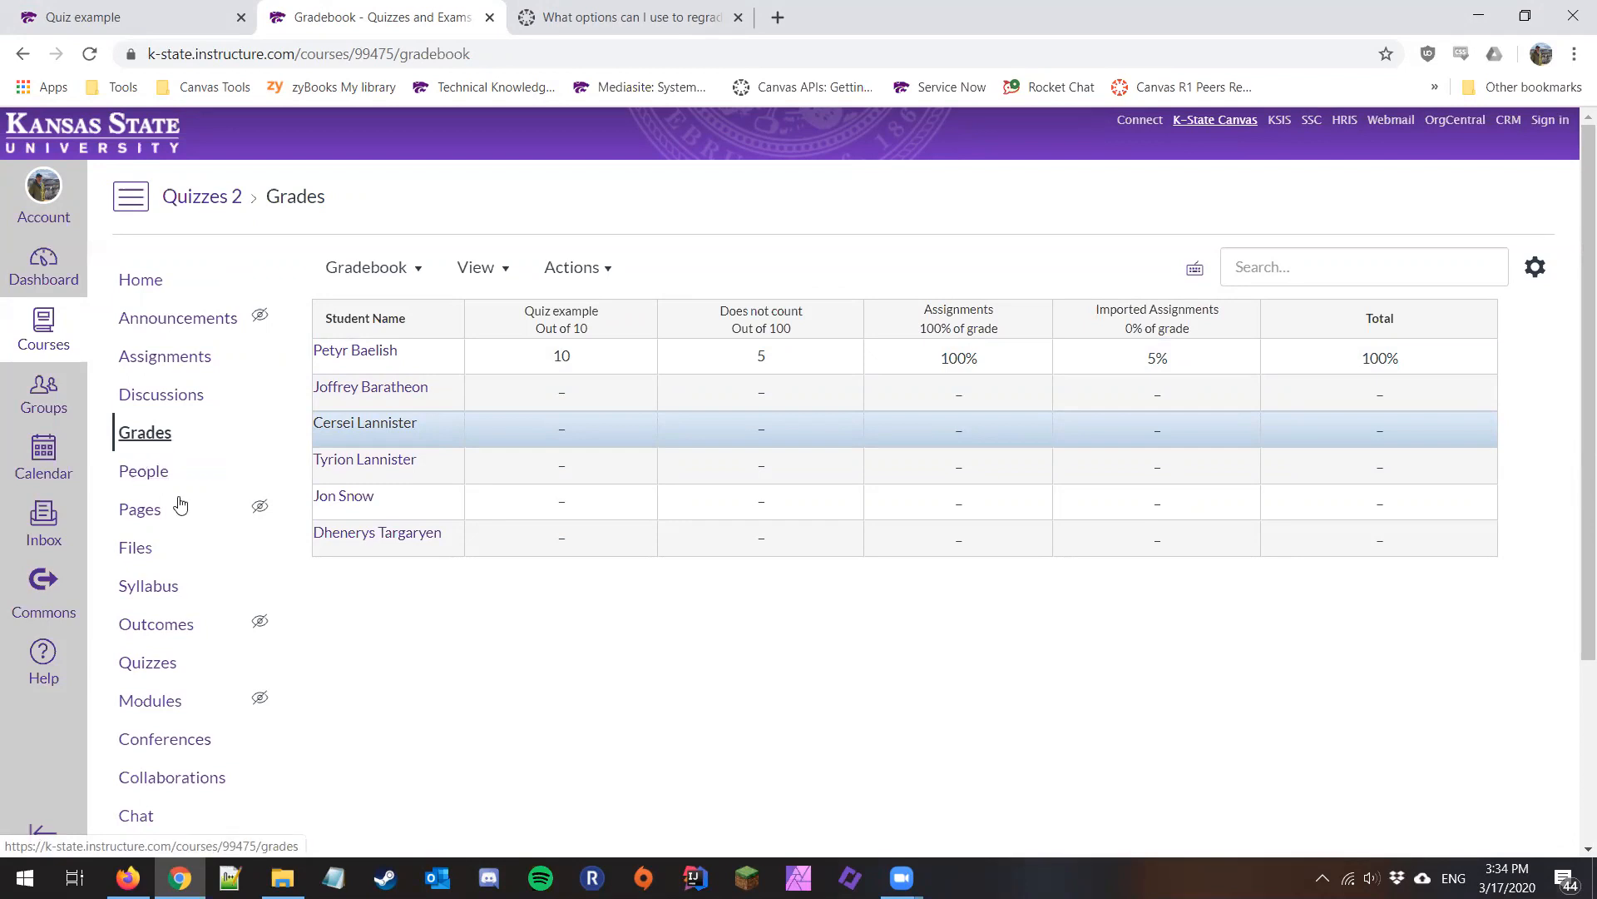
{"action": "scroll", "coordinate": [179, 505], "scroll_direction": "down", "scroll_amount": 3}
{"action": "scroll", "coordinate": [227, 314], "scroll_direction": "up", "scroll_amount": 3}
{"action": "left_click", "coordinate": [138, 280]}
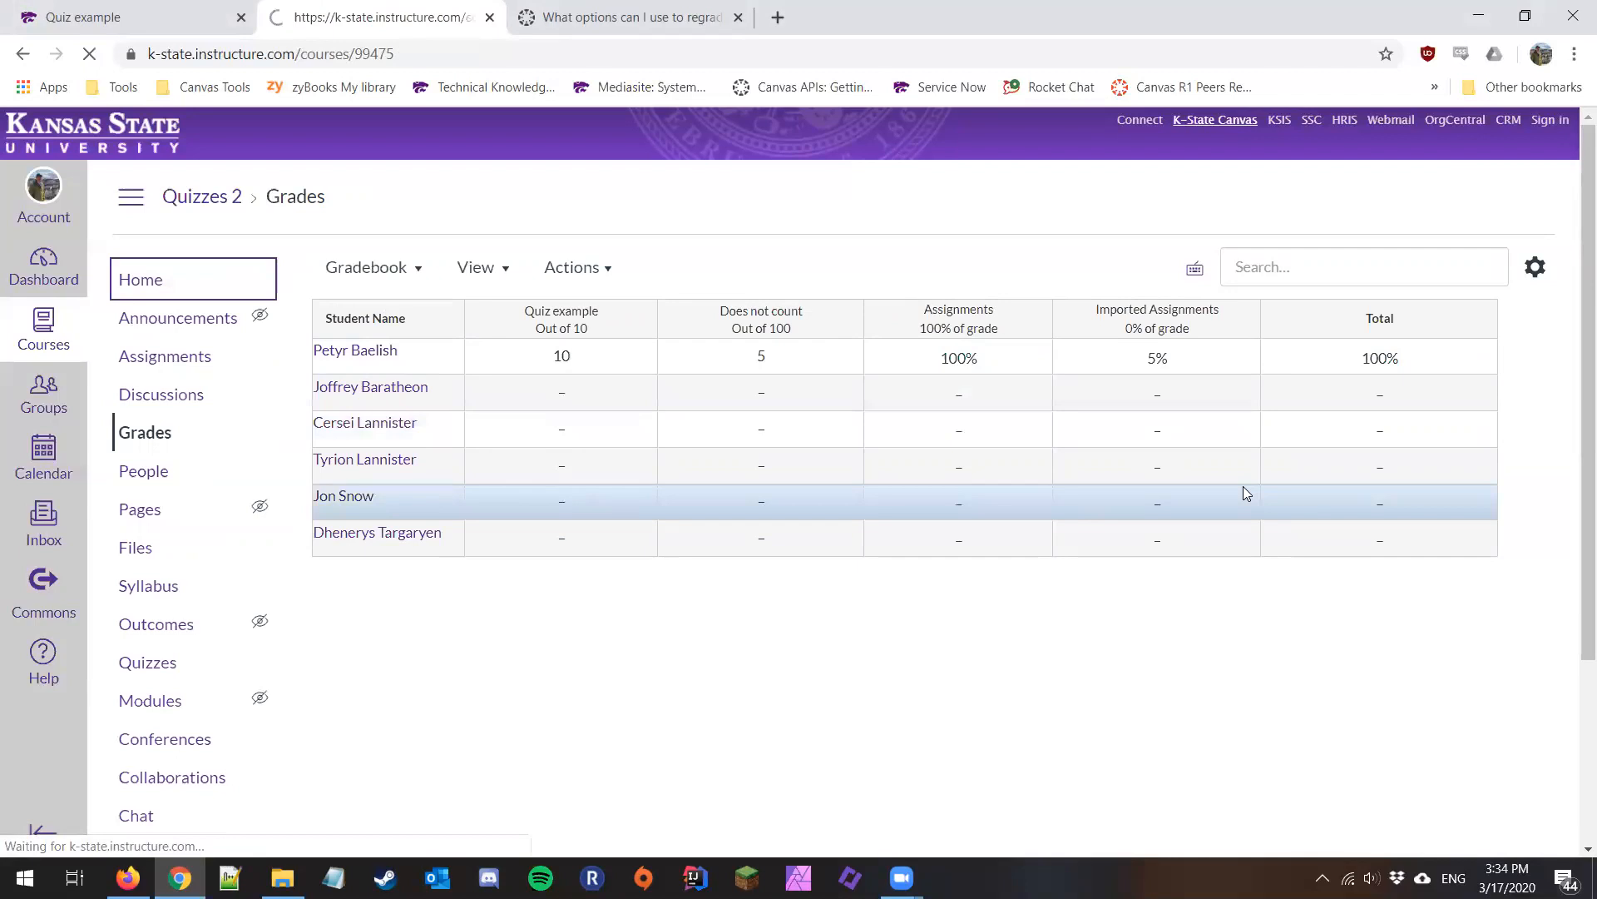
{"action": "left_click", "coordinate": [1324, 463]}
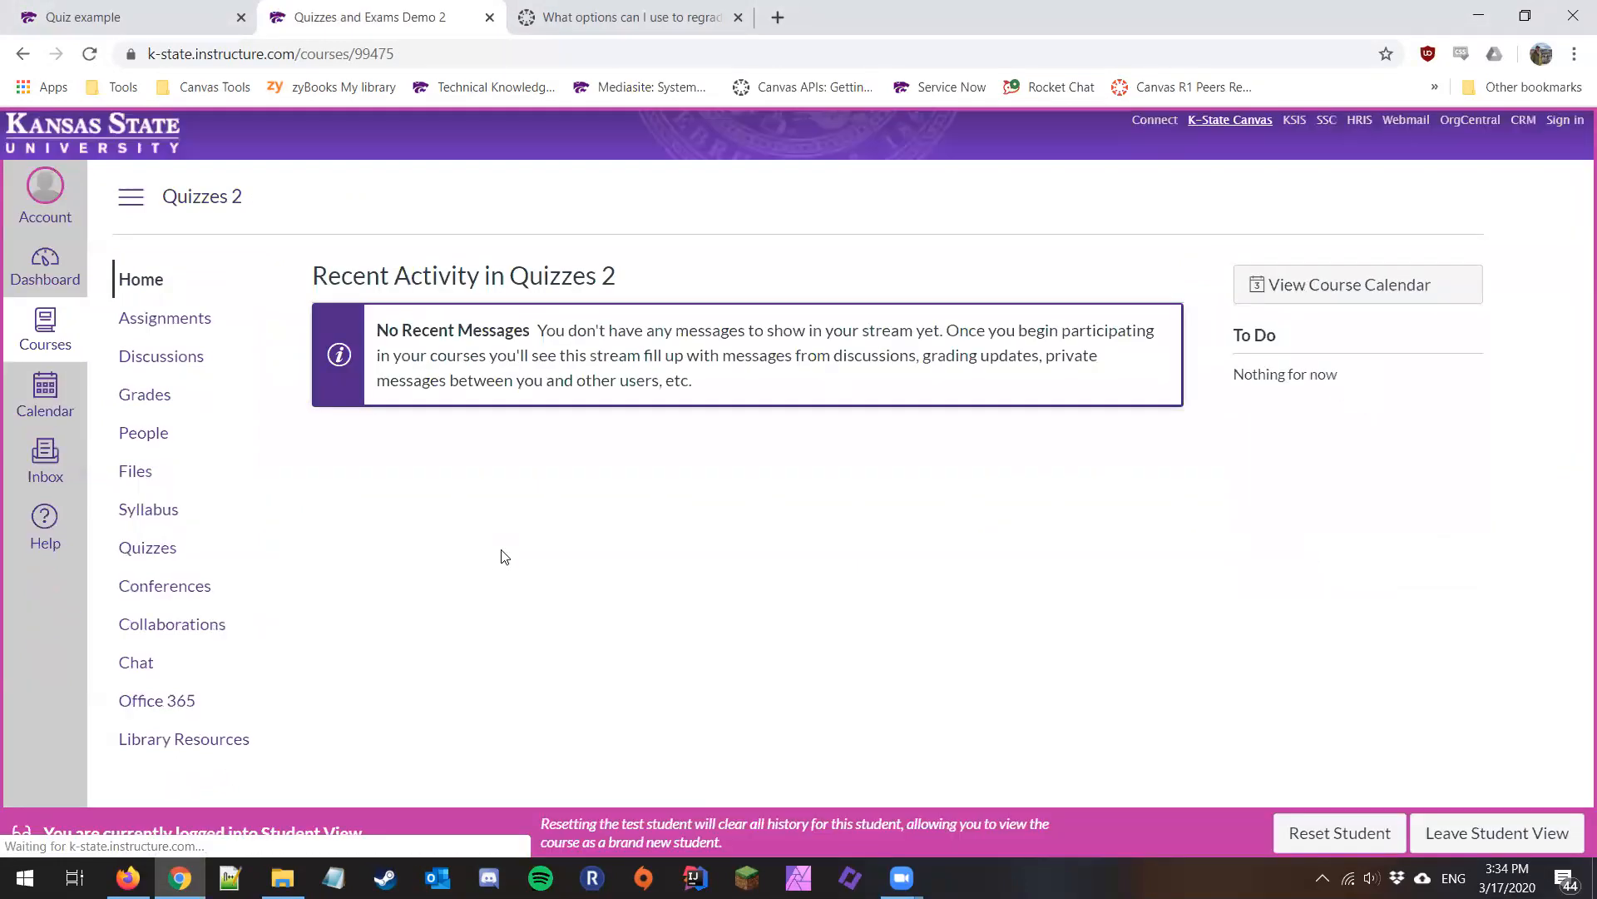
{"action": "left_click", "coordinate": [160, 550]}
{"action": "left_click", "coordinate": [420, 423]}
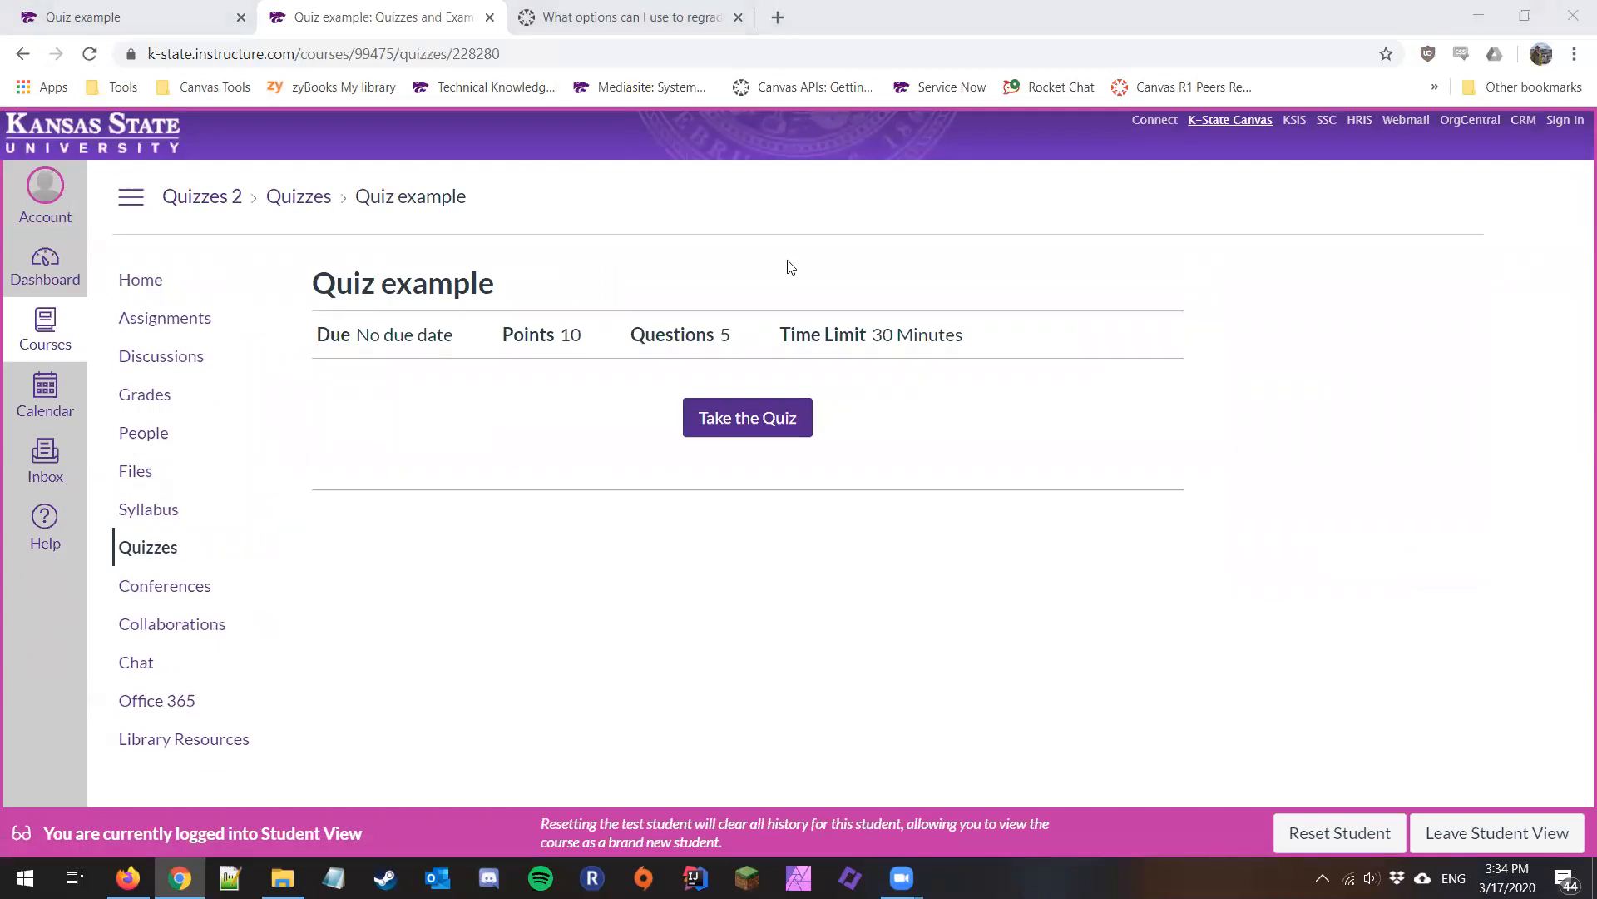
{"action": "left_click", "coordinate": [742, 414]}
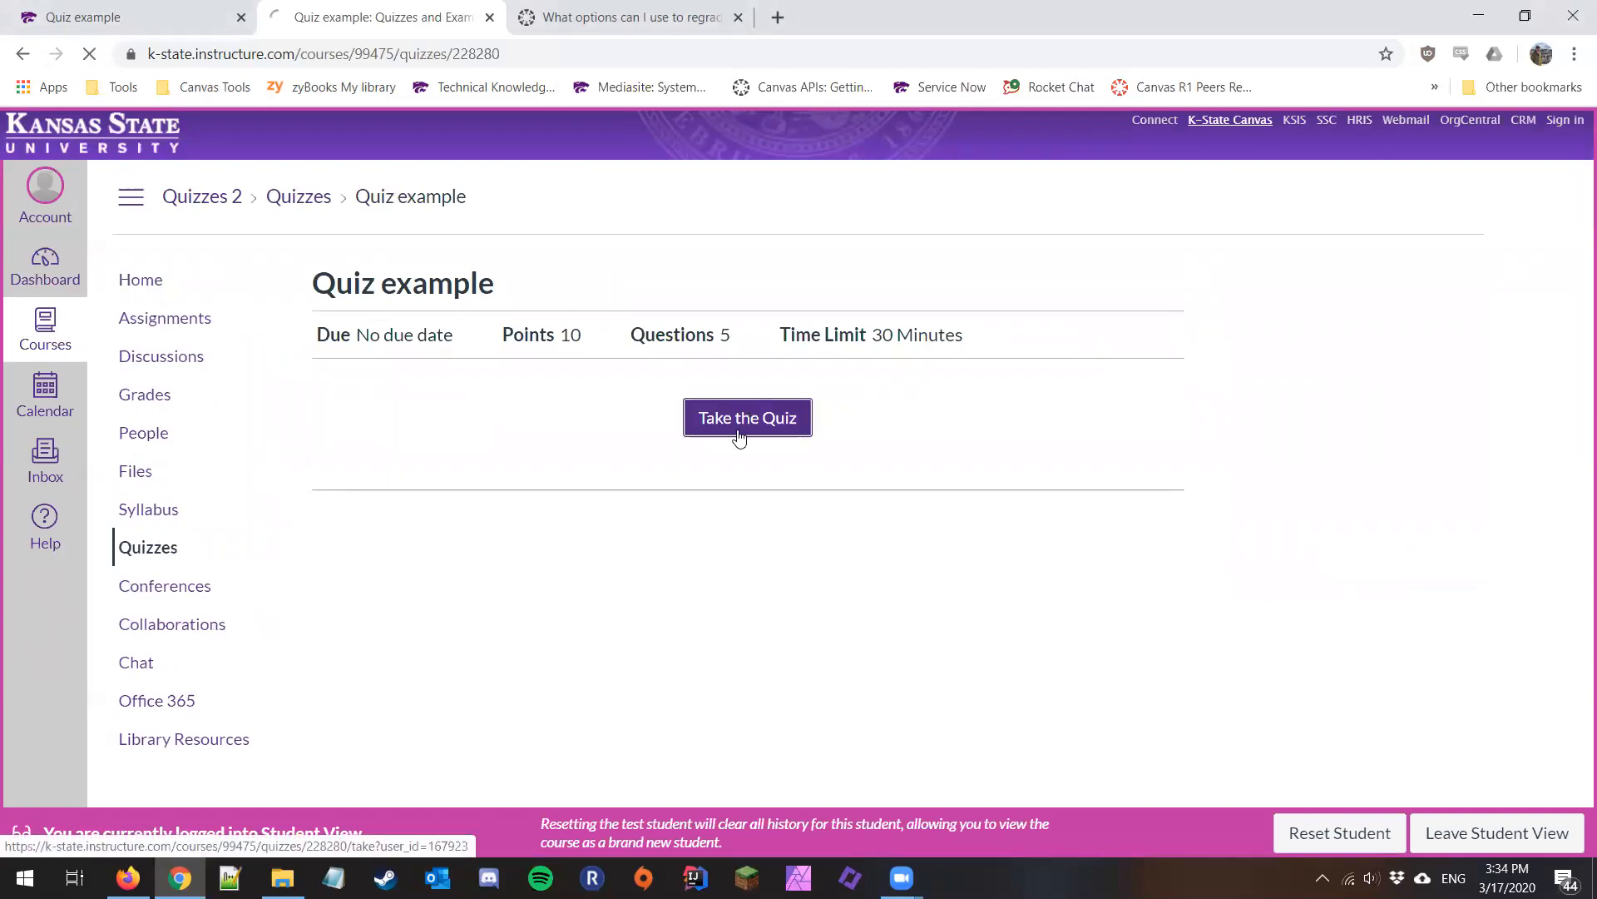
Answer the final essay question, Why?, with "Why not?" followed by a new line.
{"action": "scroll", "coordinate": [734, 482], "scroll_direction": "down", "scroll_amount": 12}
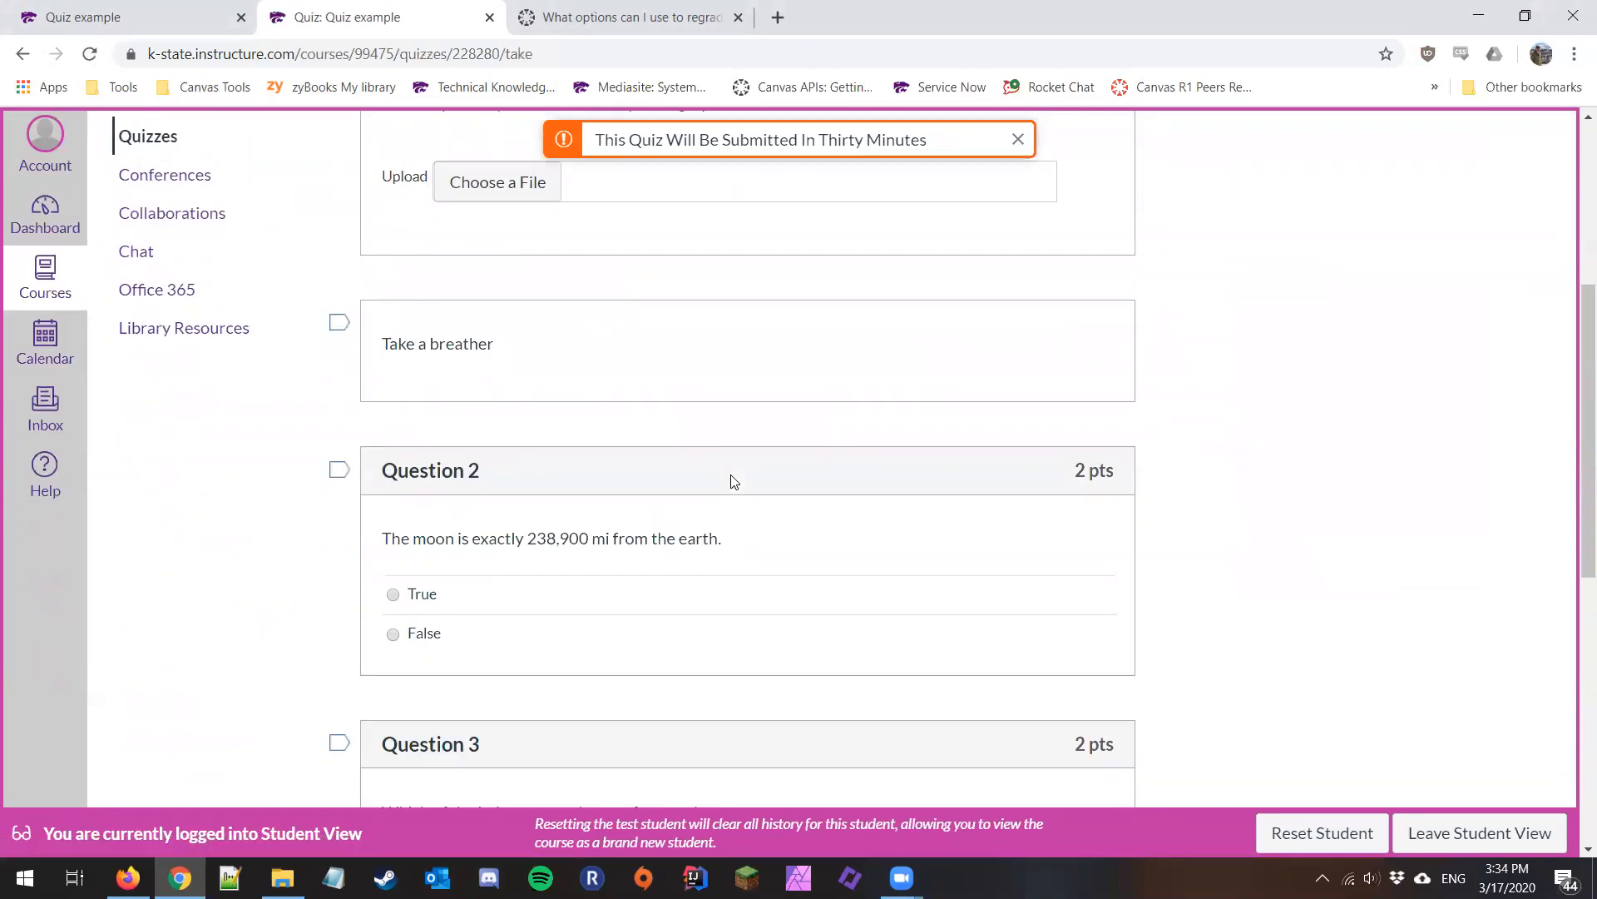
{"action": "scroll", "coordinate": [731, 474], "scroll_direction": "down", "scroll_amount": 3}
{"action": "left_click", "coordinate": [656, 463]}
{"action": "type", "text": "Why not?"}
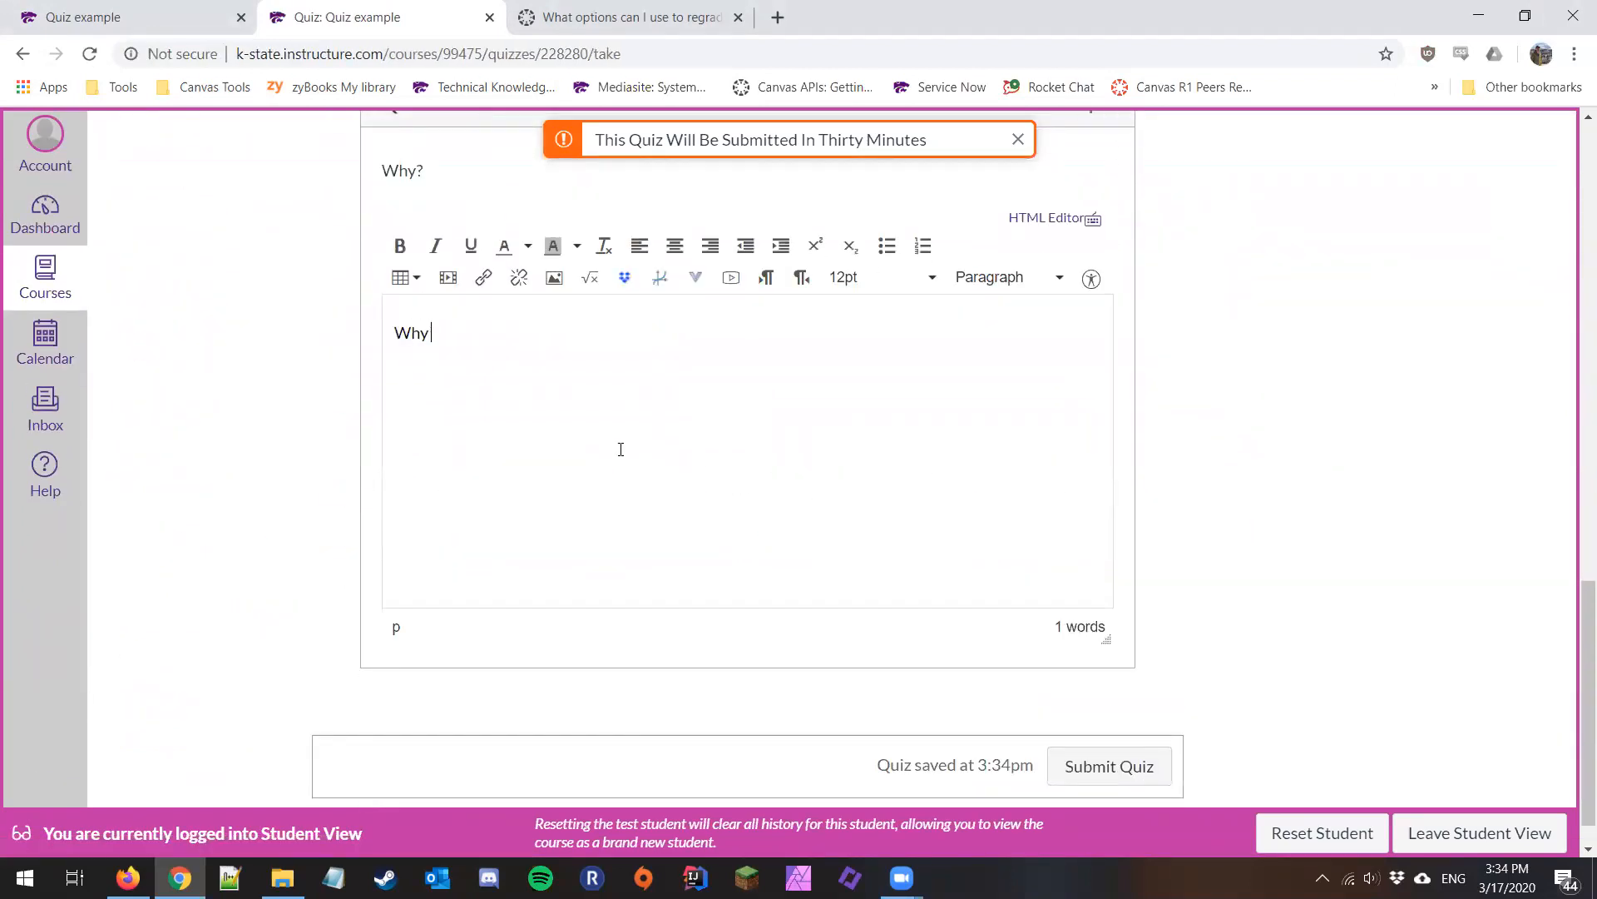
{"action": "key", "text": "Return"}
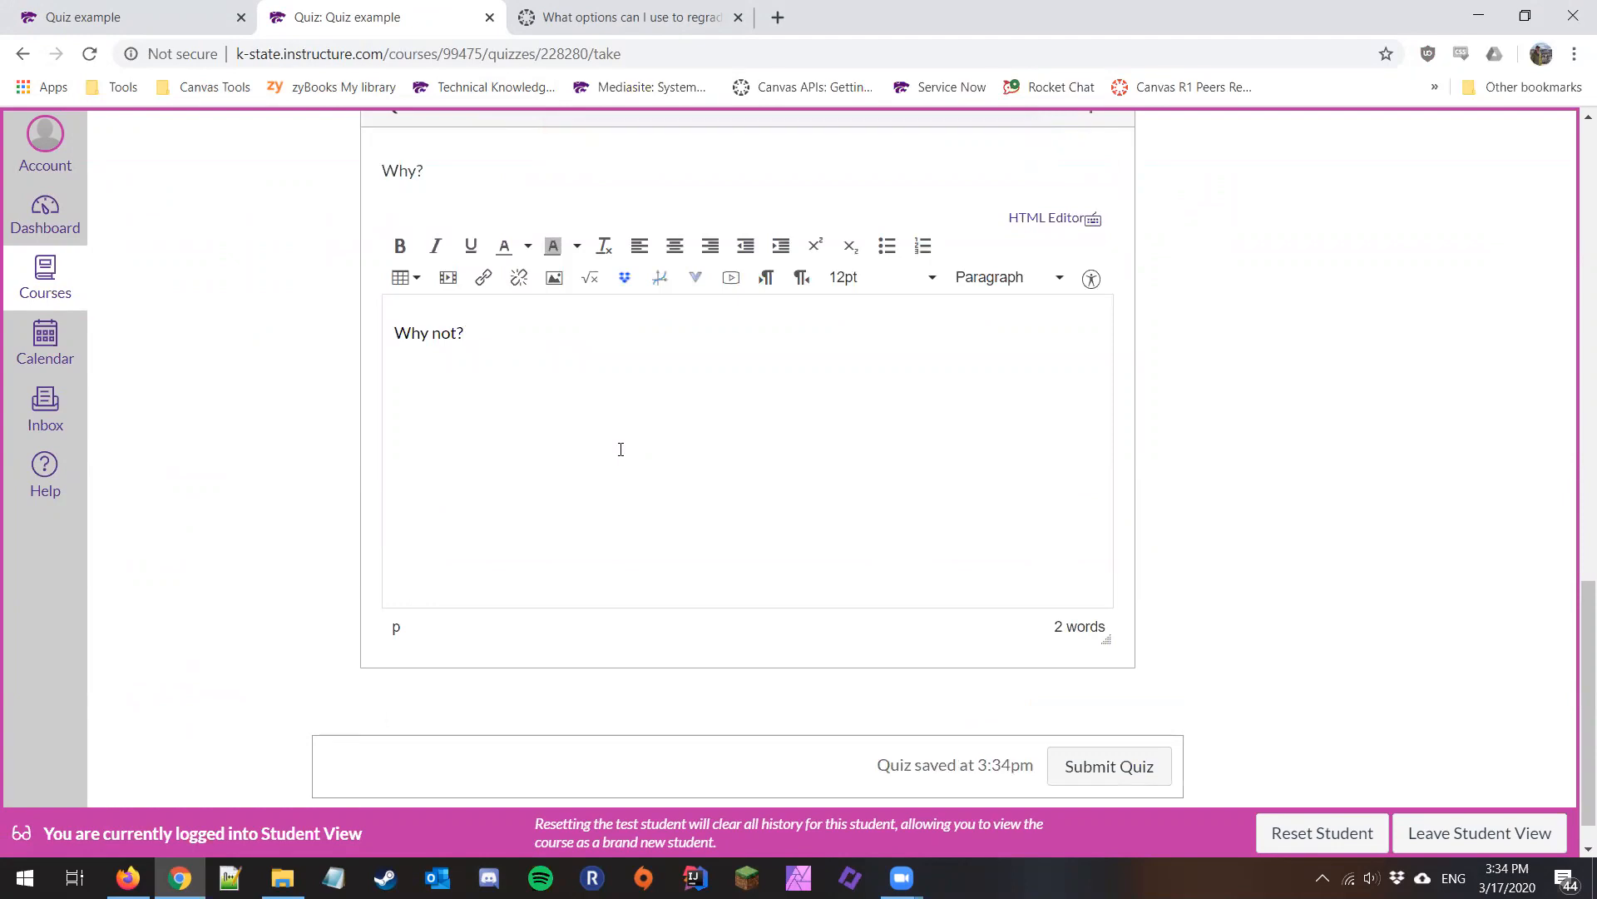
Copy the "Why not?" line and paste it repeatedly to build a very long essay answer.
{"action": "left_click_drag", "start_coordinate": [464, 333], "coordinate": [393, 331]}
{"action": "key", "text": "ctrl+c"}
{"action": "left_click", "coordinate": [484, 460]}
{"action": "key", "text": "ctrl+v"}
{"action": "key", "text": "ctrl+v"}
{"action": "key", "text": "ctrl+v"}
{"action": "key", "text": "ctrl+v"}
{"action": "key", "text": "ctrl+v"}
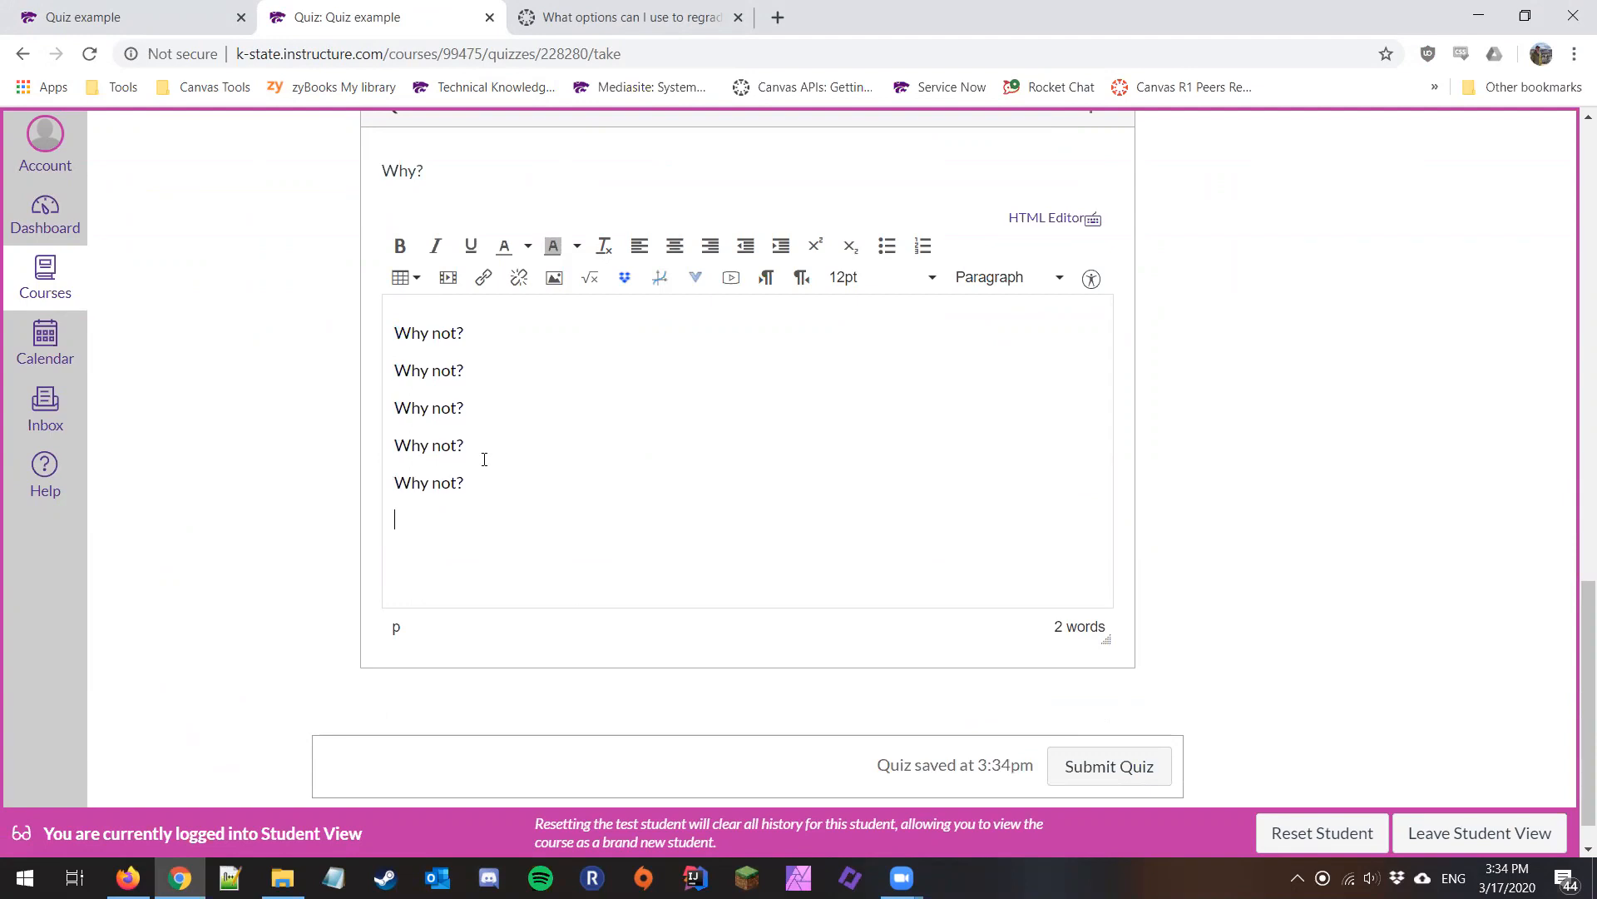
{"action": "key", "text": "ctrl+v"}
{"action": "key", "text": "ctrl+v"}
{"action": "key", "text": "ctrl+v"}
{"action": "key", "text": "ctrl+v"}
{"action": "key", "text": "ctrl+v"}
{"action": "key", "text": "ctrl+v"}
{"action": "key", "text": "ctrl+v"}
{"action": "key", "text": "ctrl+v"}
{"action": "key", "text": "ctrl+v"}
{"action": "key", "text": "ctrl+v"}
{"action": "key", "text": "ctrl+v"}
{"action": "key", "text": "ctrl+v"}
{"action": "key", "text": "ctrl+v"}
{"action": "key", "text": "ctrl+v"}
{"action": "key", "text": "ctrl+v"}
{"action": "key", "text": "ctrl+v"}
{"action": "key", "text": "ctrl+v"}
{"action": "key", "text": "ctrl+v"}
{"action": "key", "text": "ctrl+v"}
{"action": "key", "text": "ctrl+v"}
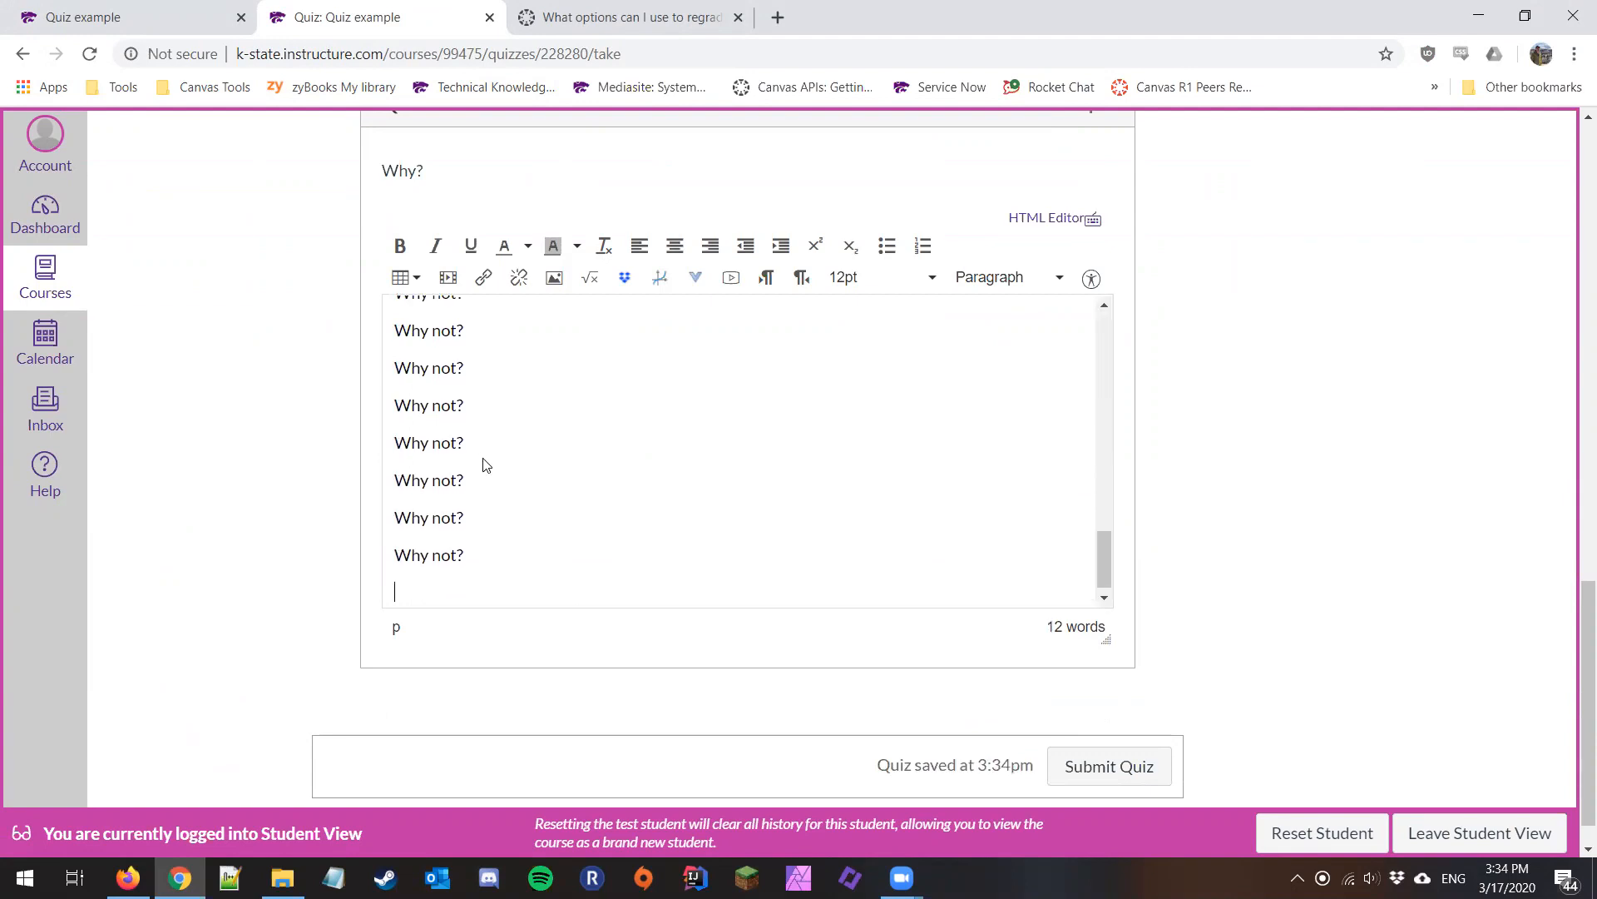
{"action": "key", "text": "ctrl+v"}
{"action": "key", "text": "ctrl+v"}
{"action": "key", "text": "ctrl+v"}
{"action": "key", "text": "ctrl+v"}
{"action": "key", "text": "ctrl+v"}
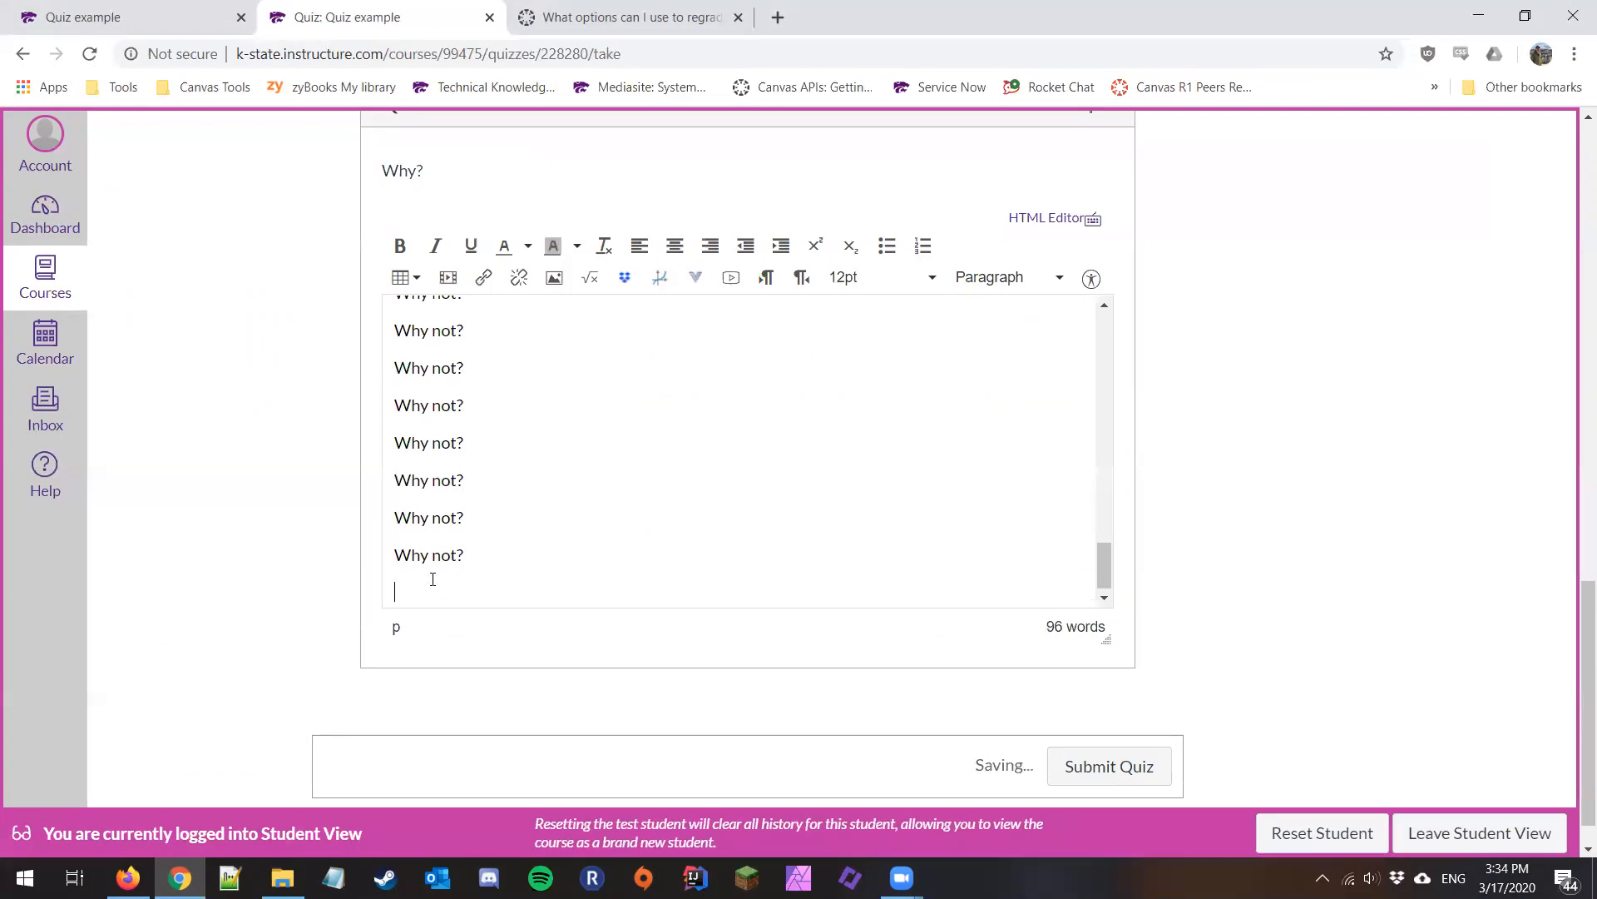
Submit the quiz despite the unanswered questions and leave Student View.
{"action": "scroll", "coordinate": [784, 489], "scroll_direction": "up", "scroll_amount": 20}
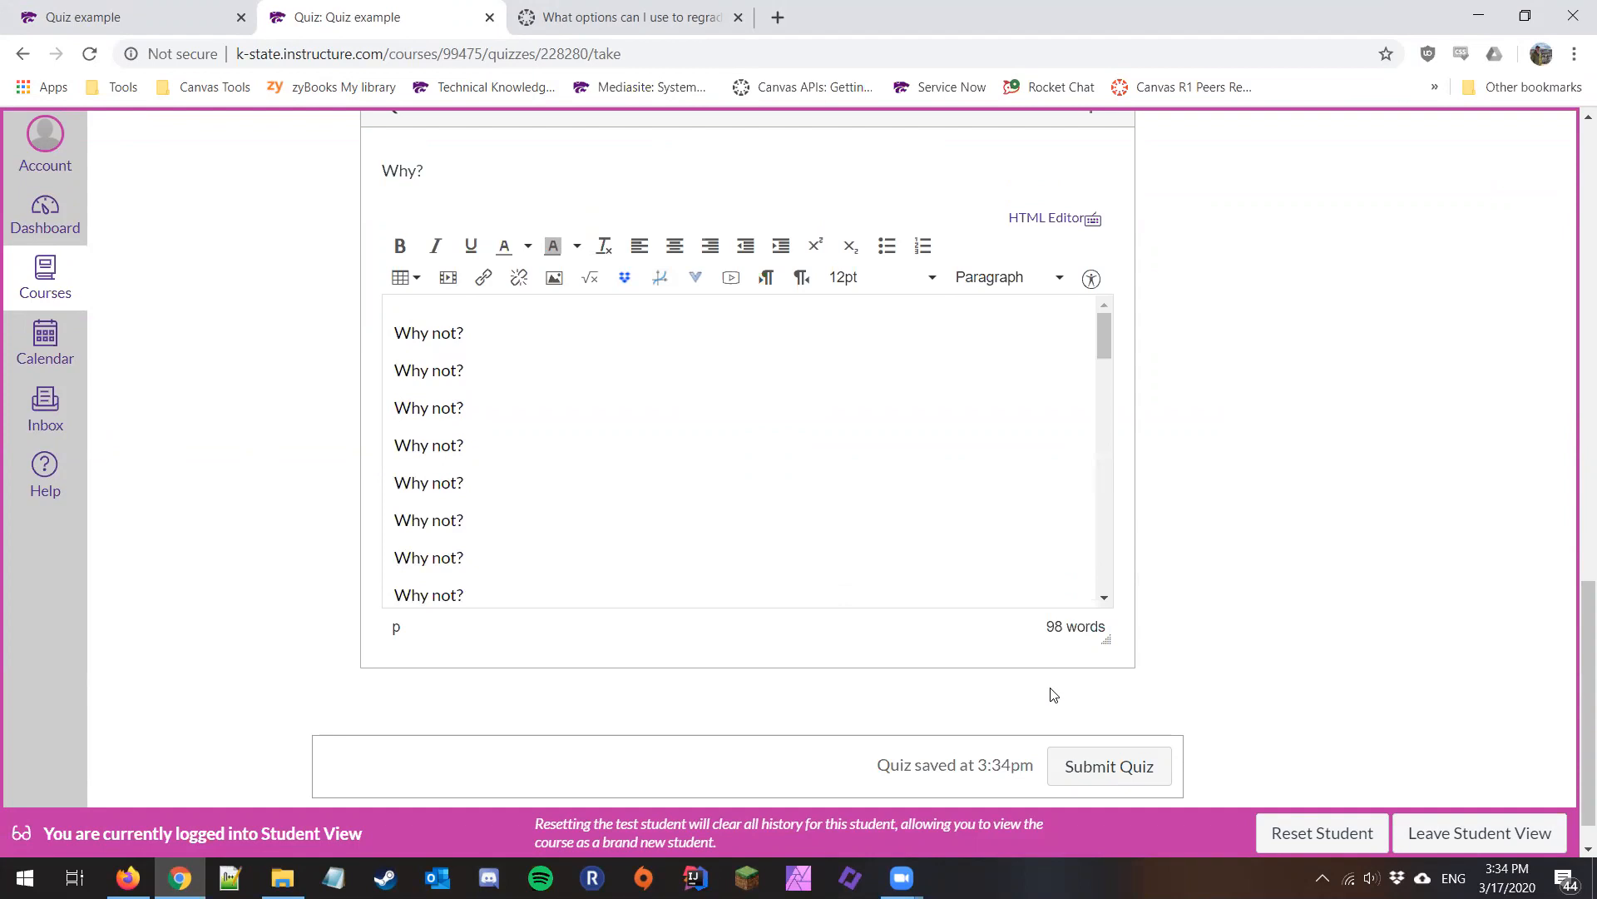
{"action": "left_click", "coordinate": [1110, 761]}
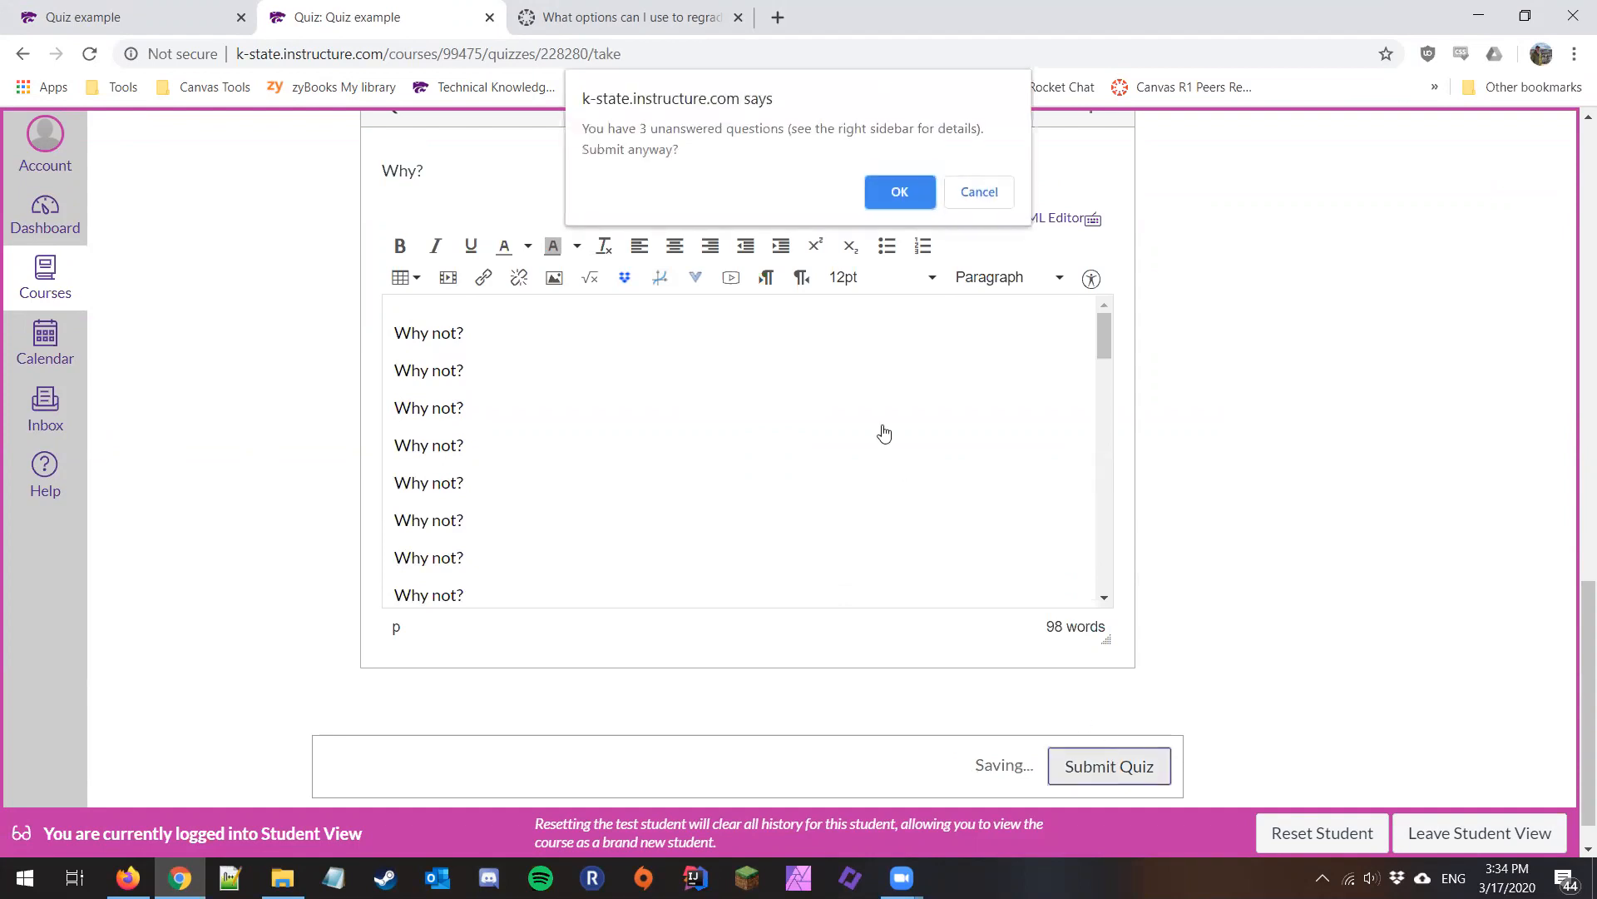
{"action": "left_click", "coordinate": [898, 189]}
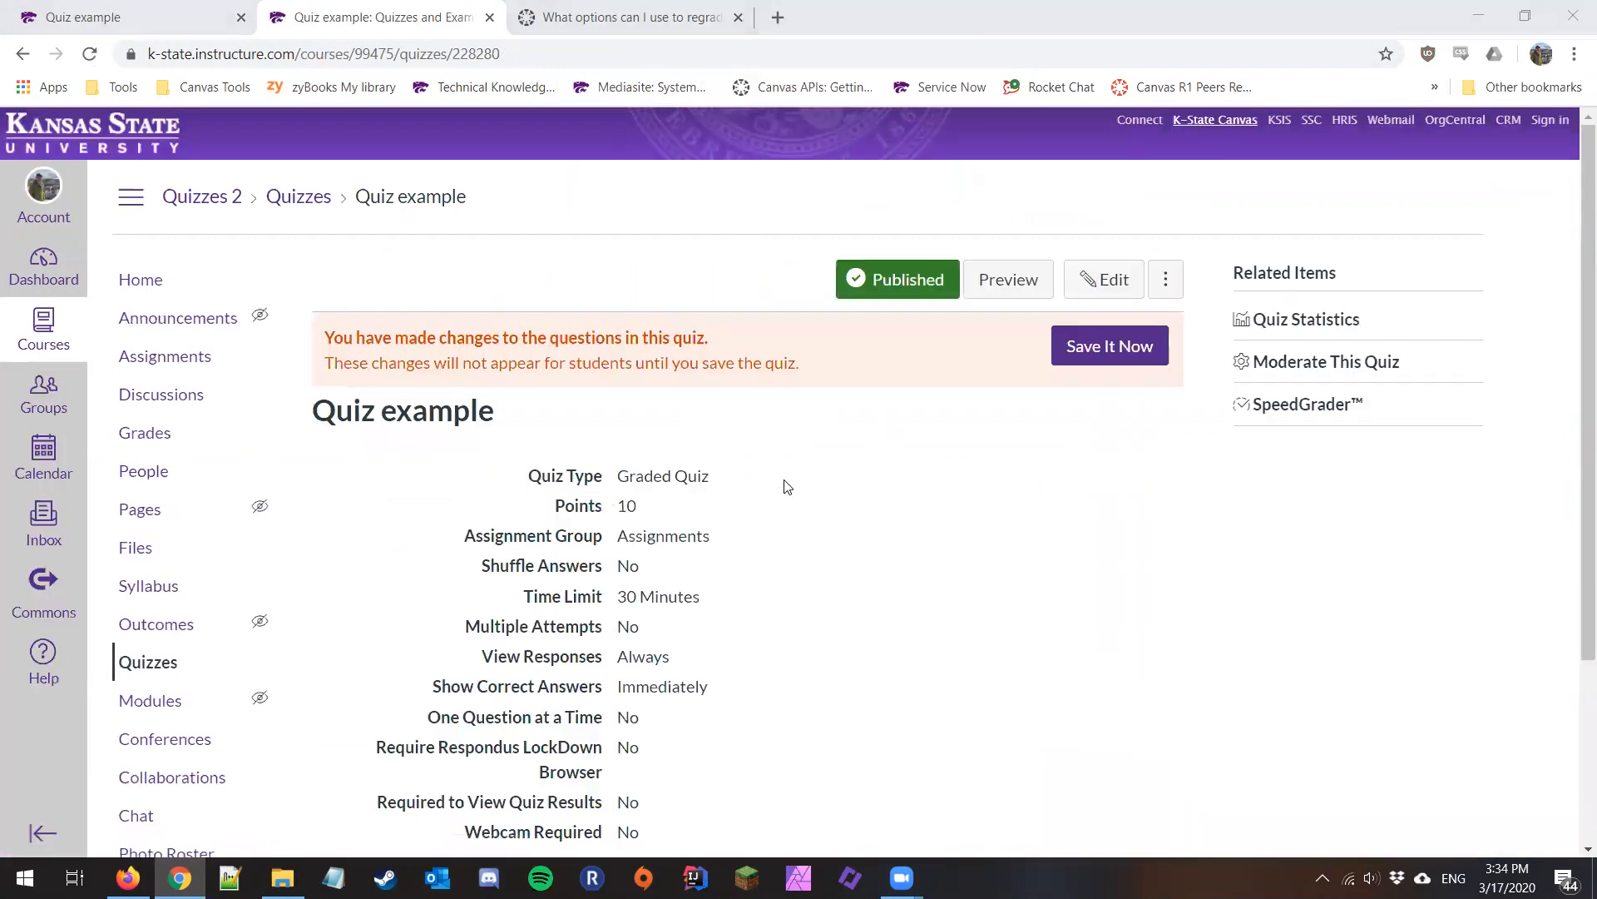
Open the test student's submission in SpeedGrader, award 2 points for Question 4 and begin a comment below its answer.
{"action": "left_click", "coordinate": [1331, 407]}
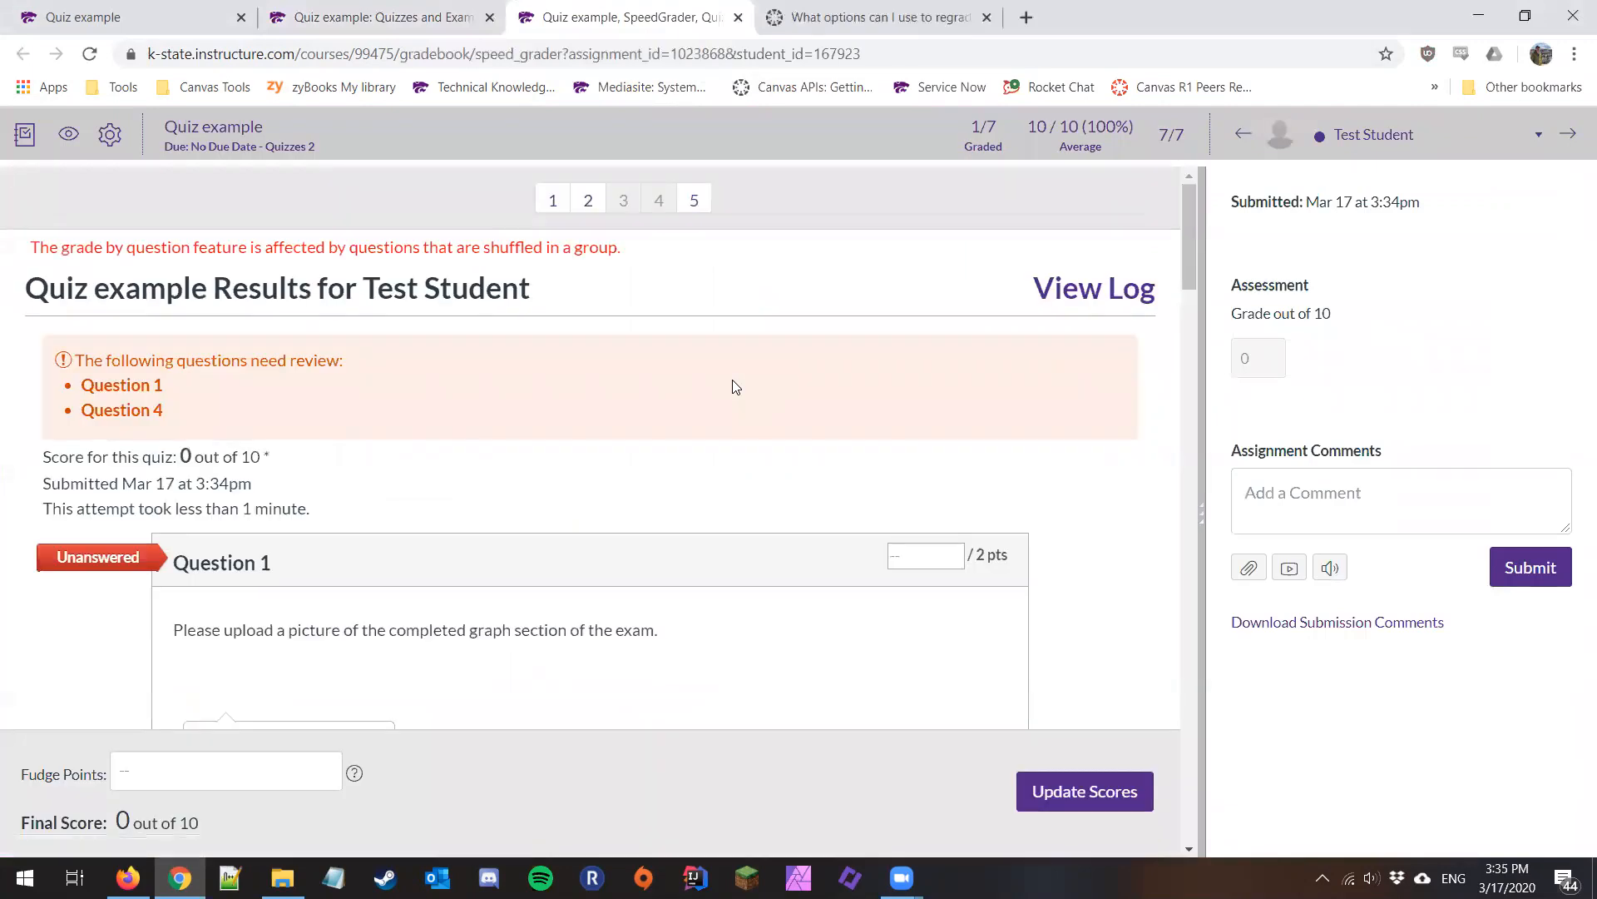
{"action": "scroll", "coordinate": [1188, 263], "scroll_direction": "down", "scroll_amount": 8}
{"action": "scroll", "coordinate": [1181, 687], "scroll_direction": "down", "scroll_amount": 15}
{"action": "left_click_drag", "start_coordinate": [1186, 795], "coordinate": [1186, 545]}
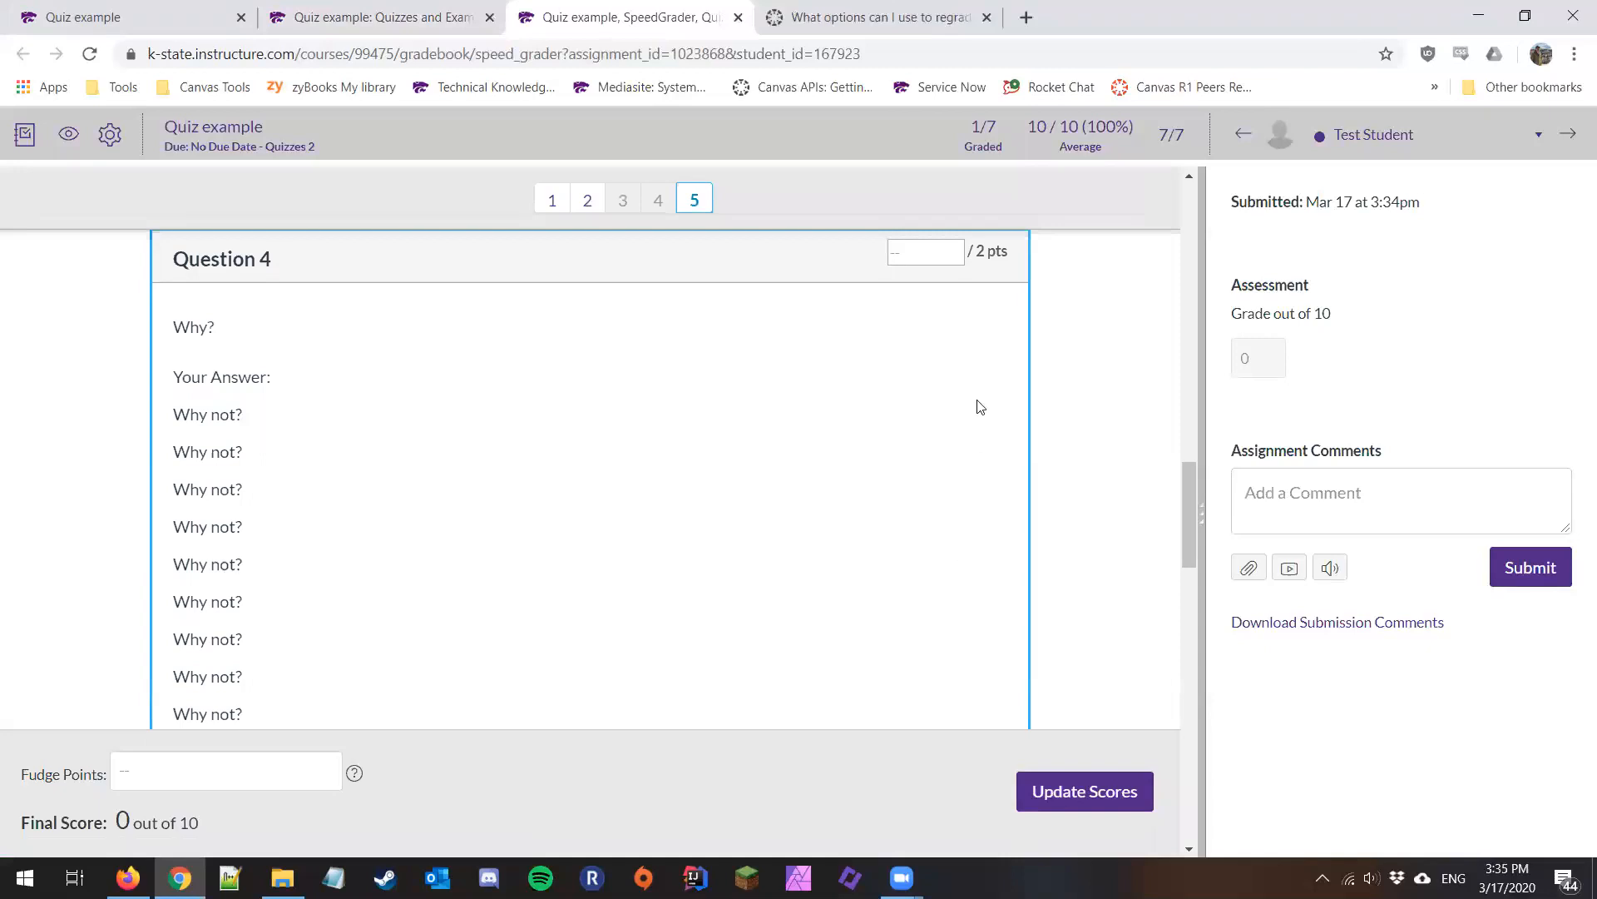
{"action": "left_click", "coordinate": [925, 263]}
{"action": "type", "text": "2"}
{"action": "scroll", "coordinate": [816, 422], "scroll_direction": "down", "scroll_amount": 15}
{"action": "left_click", "coordinate": [277, 578]}
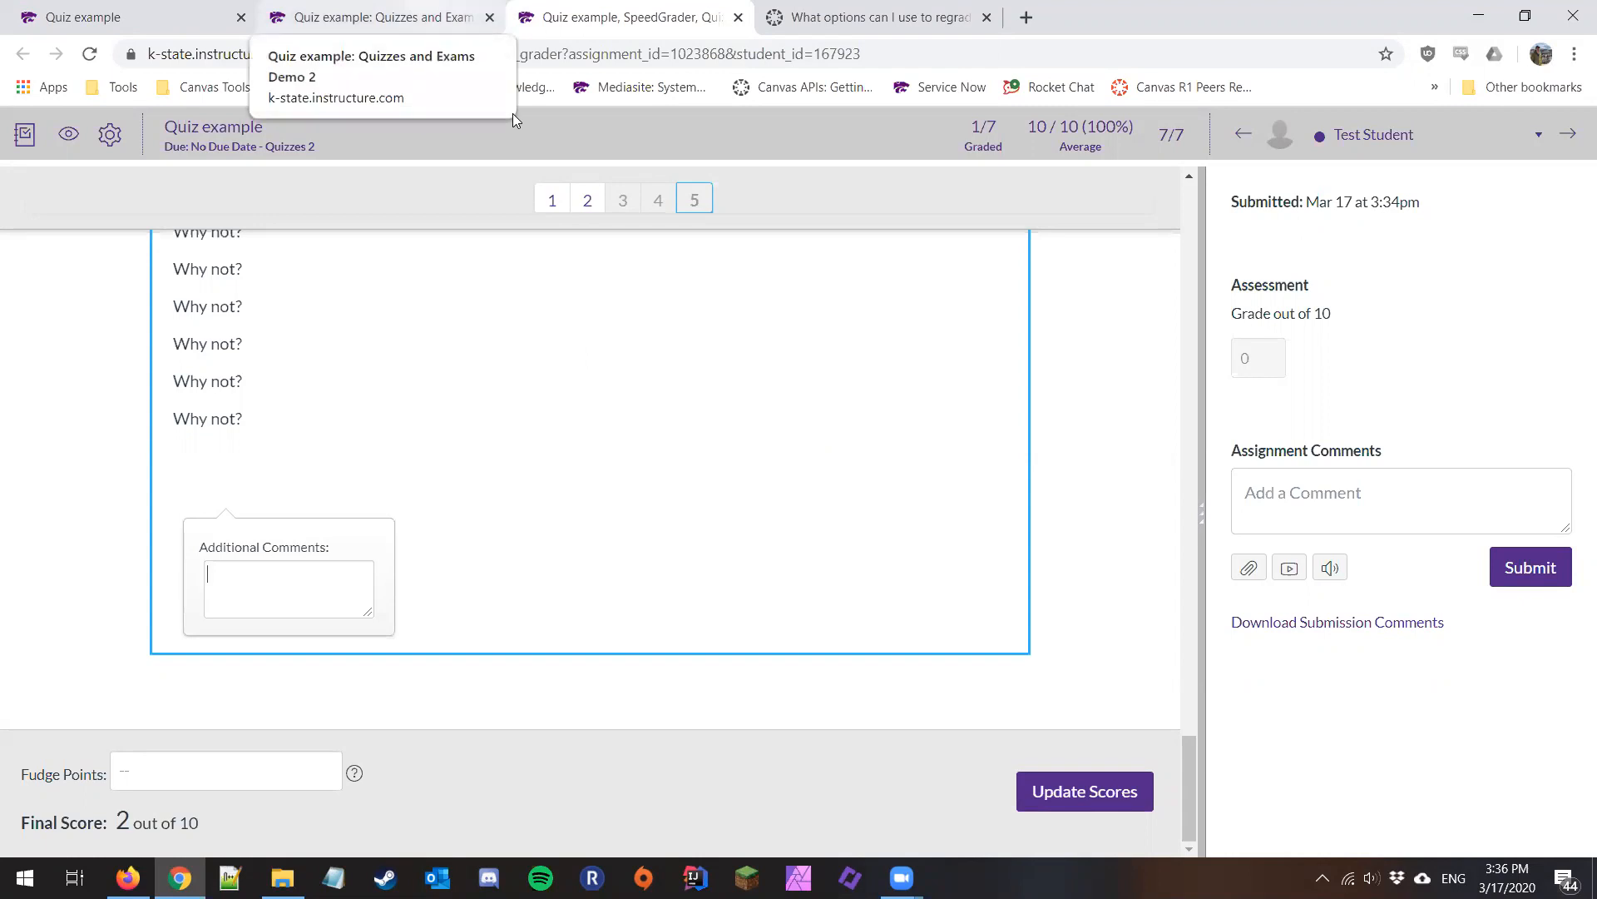
Review the test student's quiz results from the end of the submission back up to Question 1.
{"action": "left_click", "coordinate": [432, 18]}
{"action": "key", "text": "ctrl+Tab"}
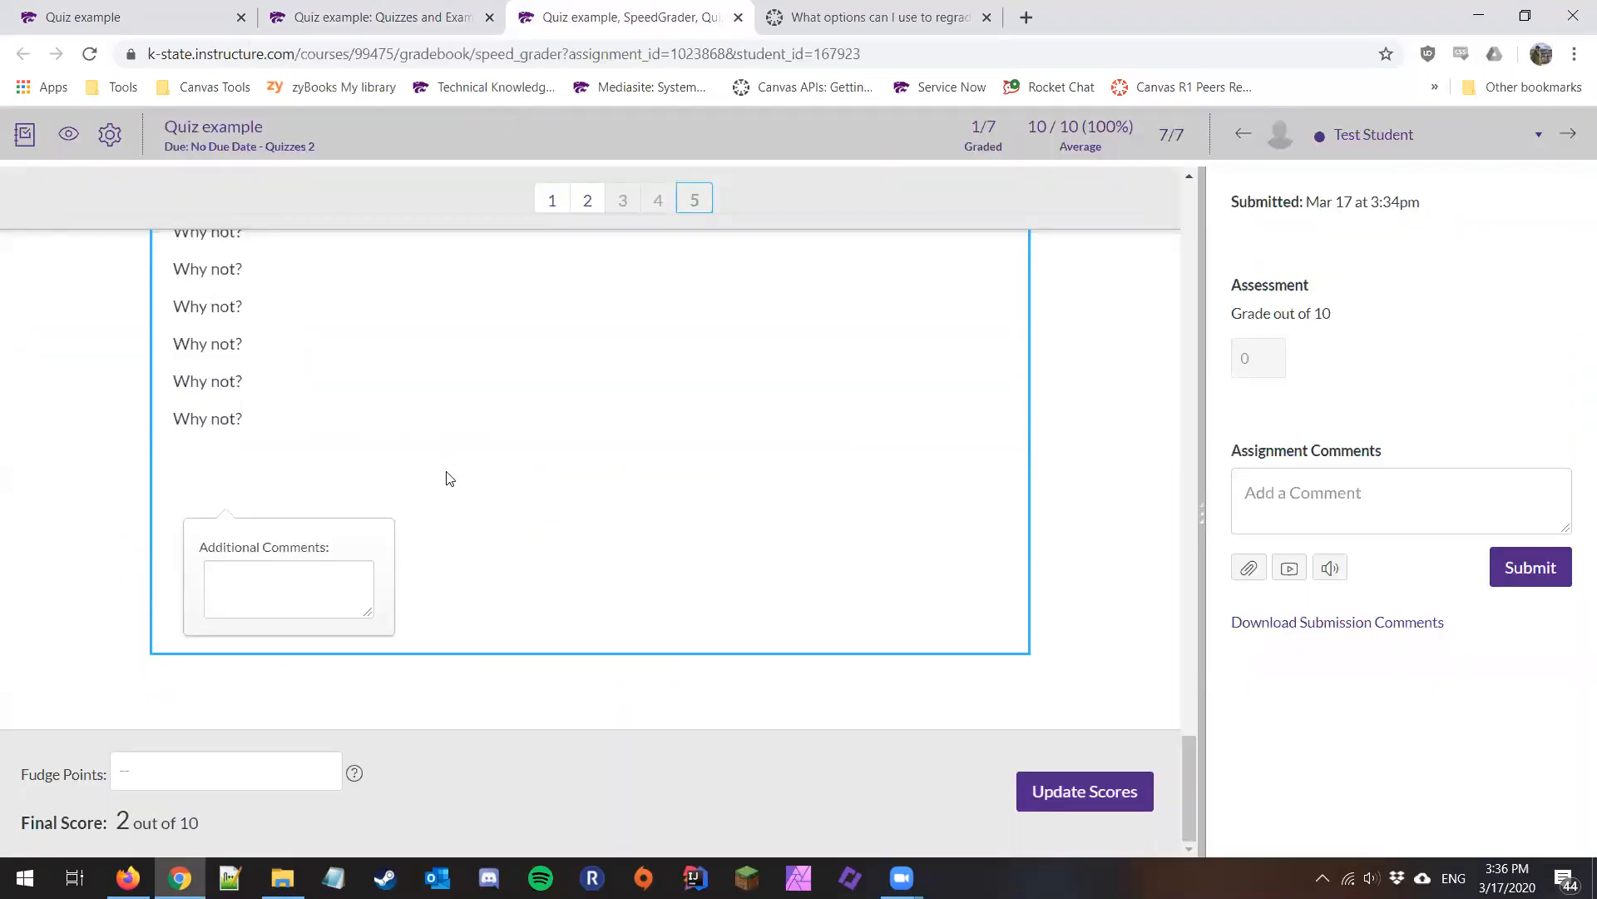
{"action": "scroll", "coordinate": [449, 478], "scroll_direction": "up", "scroll_amount": 15}
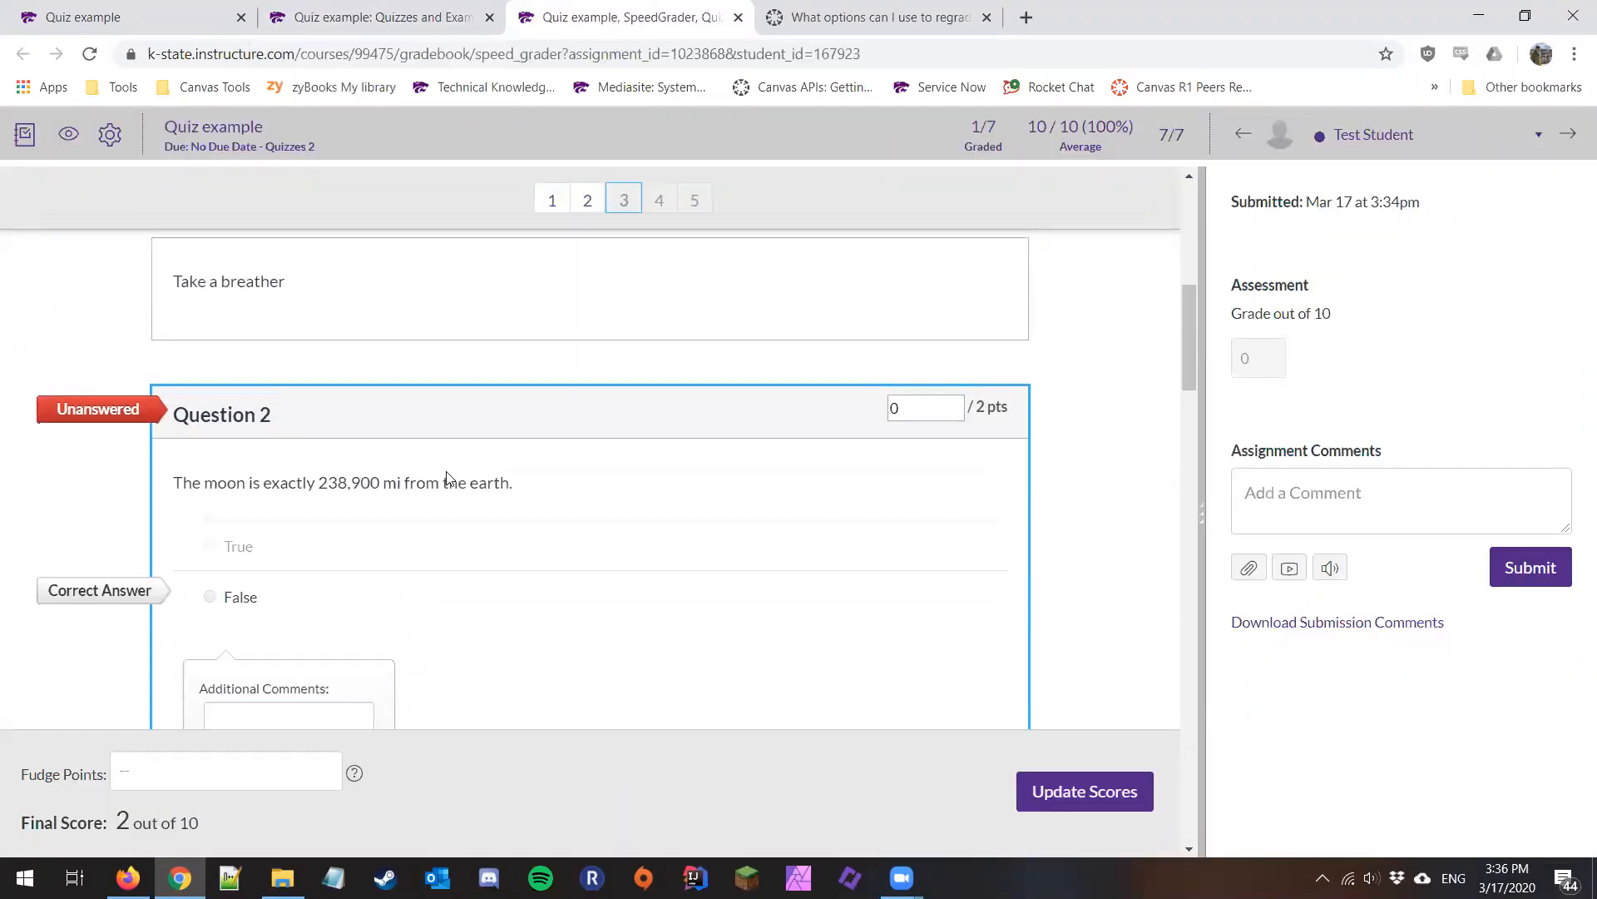
{"action": "scroll", "coordinate": [449, 478], "scroll_direction": "up", "scroll_amount": 7}
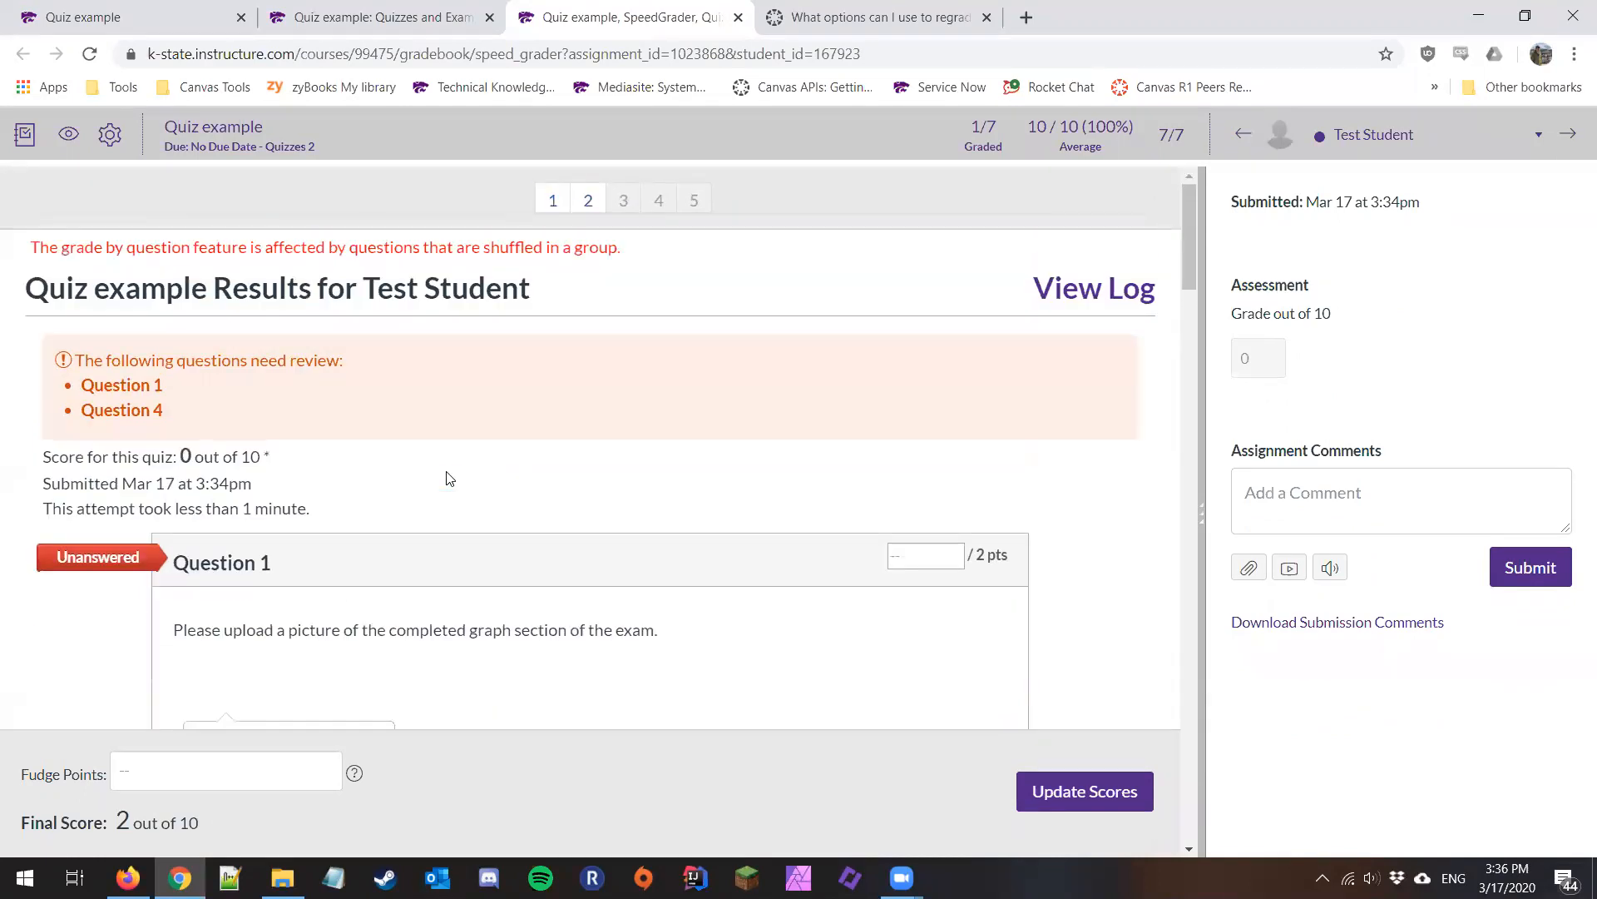
{"action": "scroll", "coordinate": [449, 478], "scroll_direction": "down", "scroll_amount": 3}
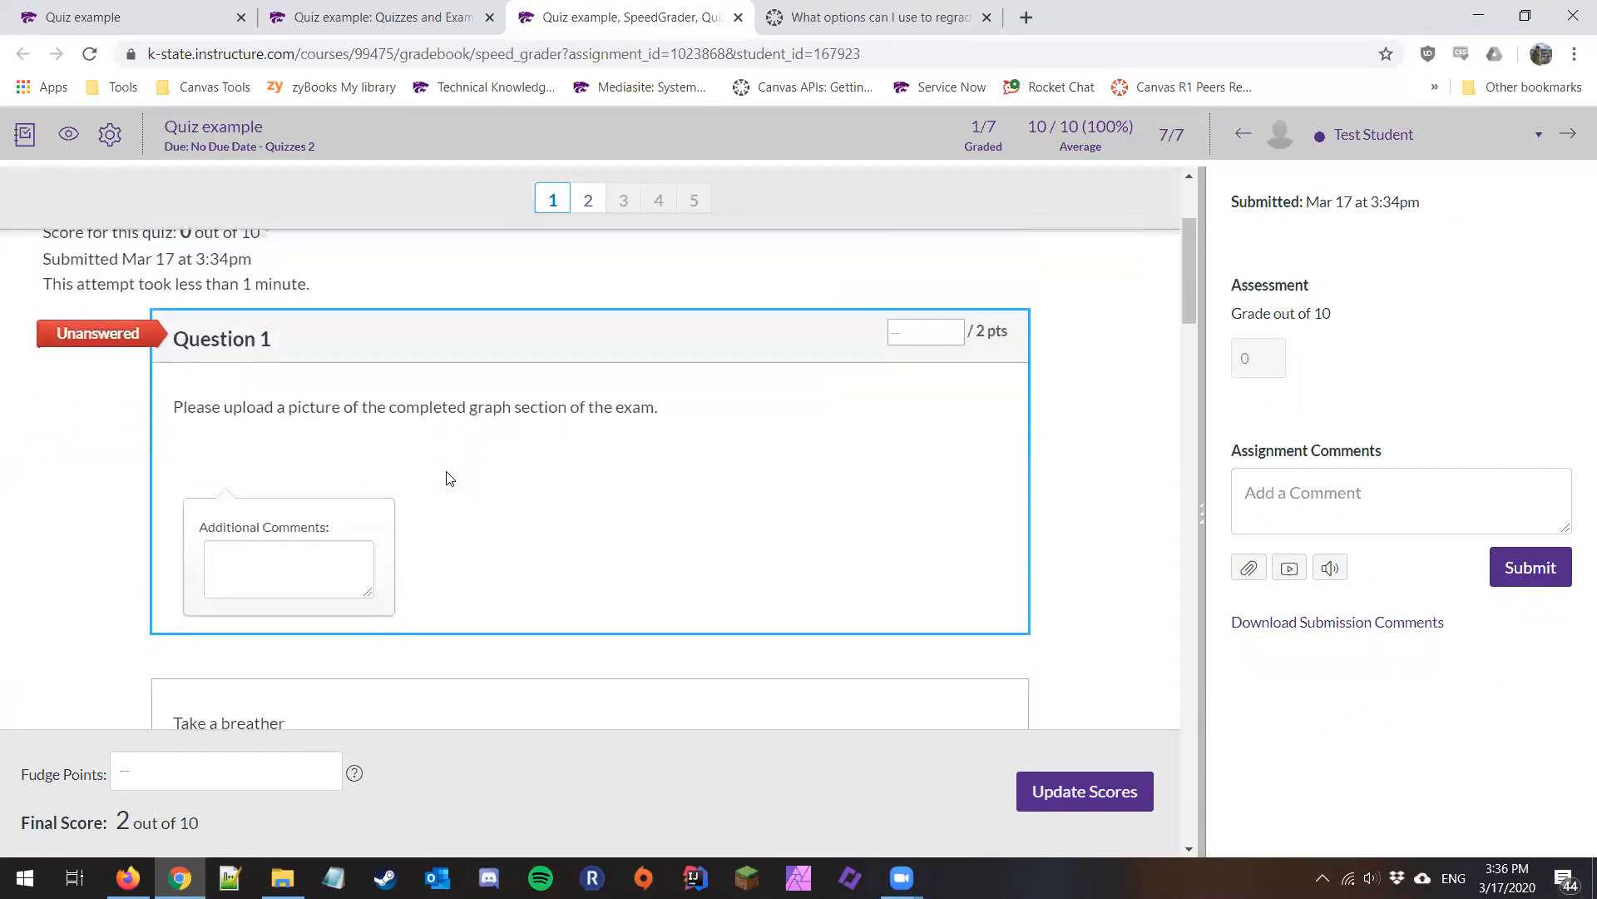